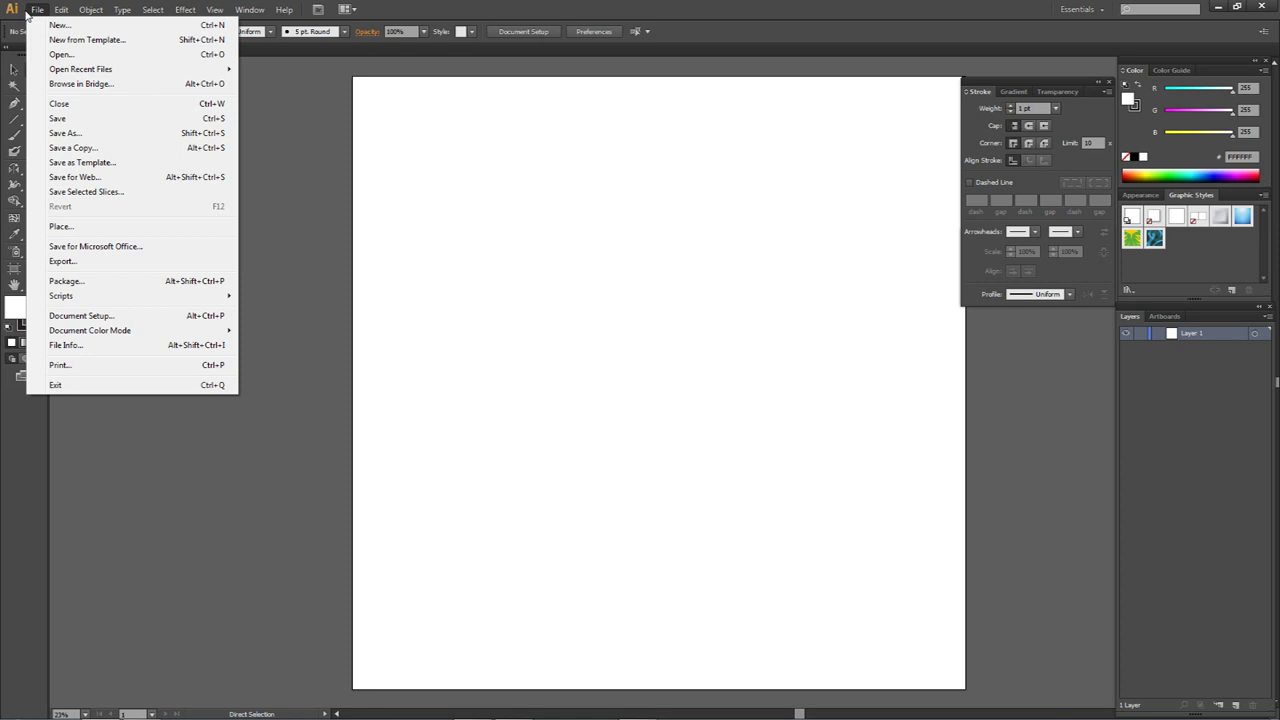
# Step: Examine the Save for Web image size and file format options, keep PNG-24, and cancel the export
pyautogui.click(75, 177)
pyautogui.moveTo(1118, 209); pyautogui.dragTo(1075, 231)
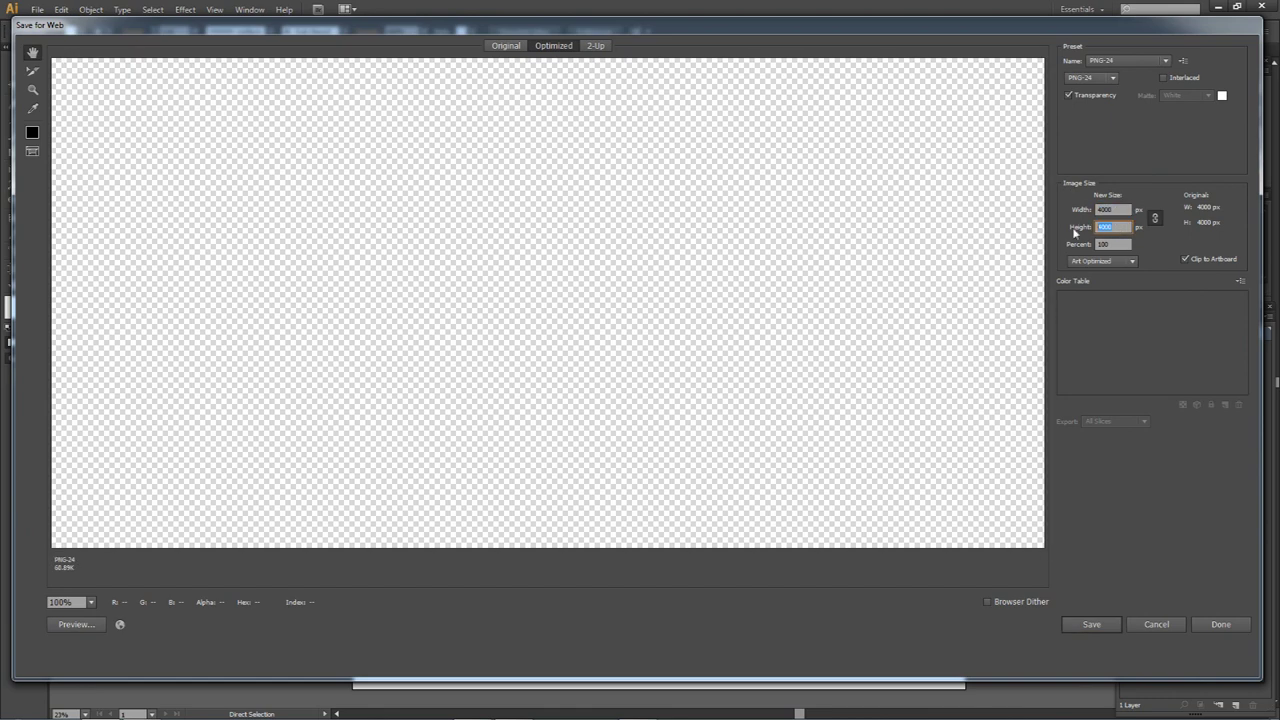
pyautogui.click(1088, 79)
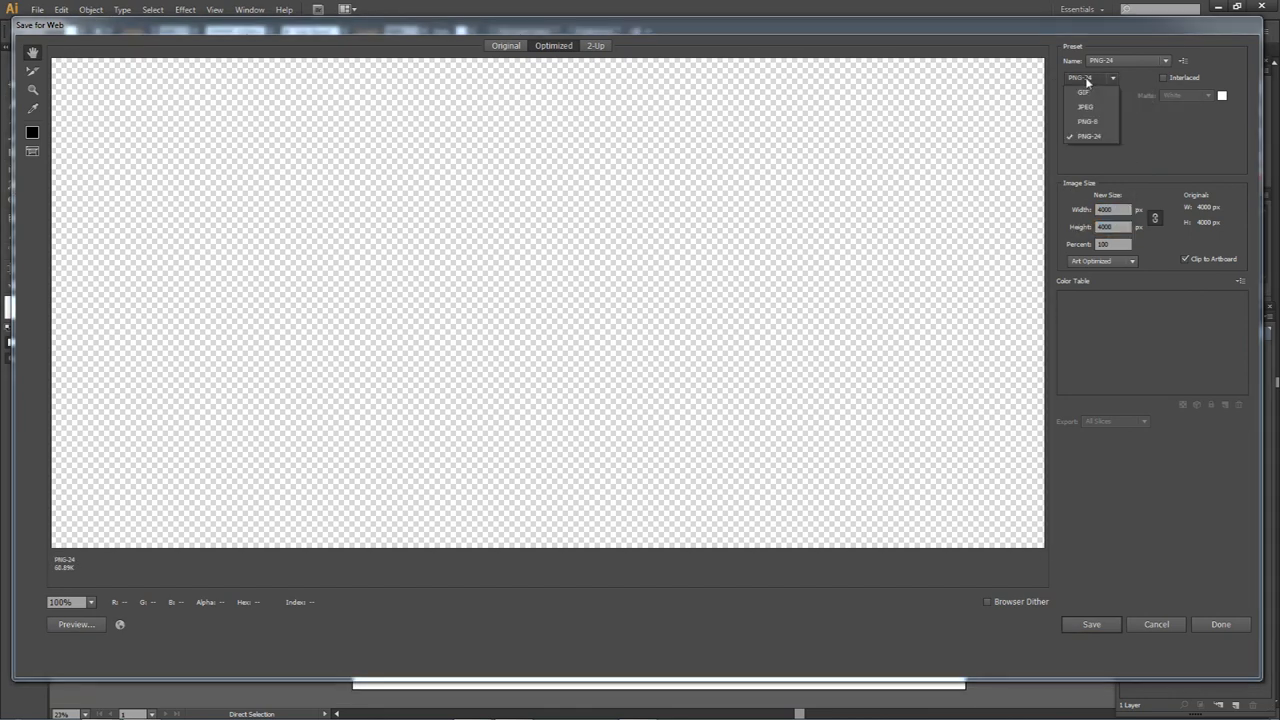
pyautogui.click(1089, 136)
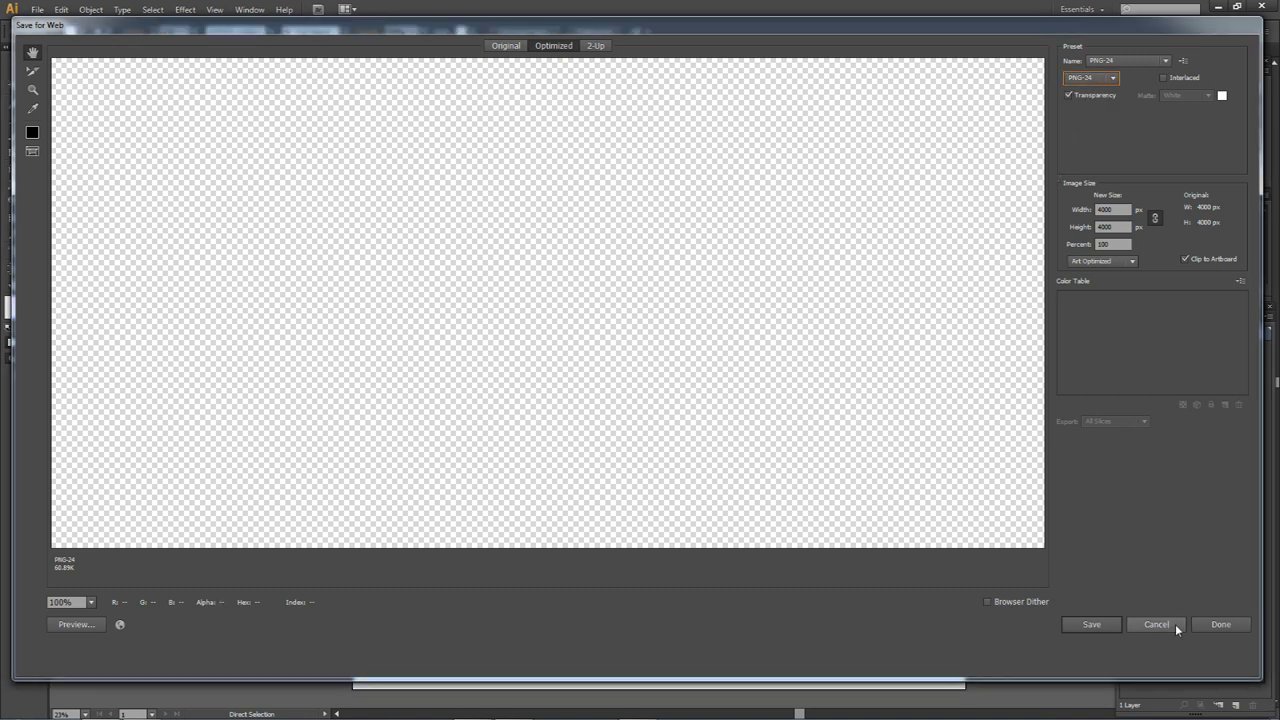
pyautogui.click(1176, 625)
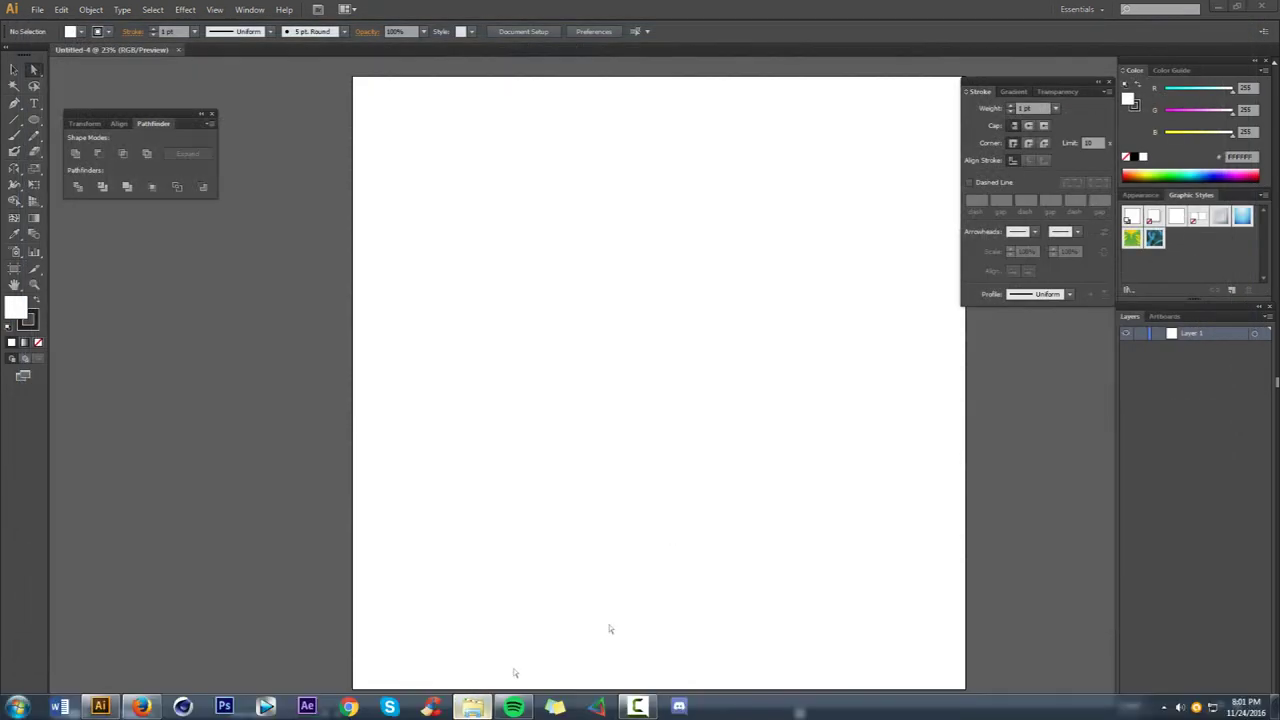
# Step: Place the lion sketch photo, scale it proportionally to about 2198 pt wide, and centre it on the artboard
pyautogui.moveTo(930, 298); pyautogui.dragTo(898, 291)
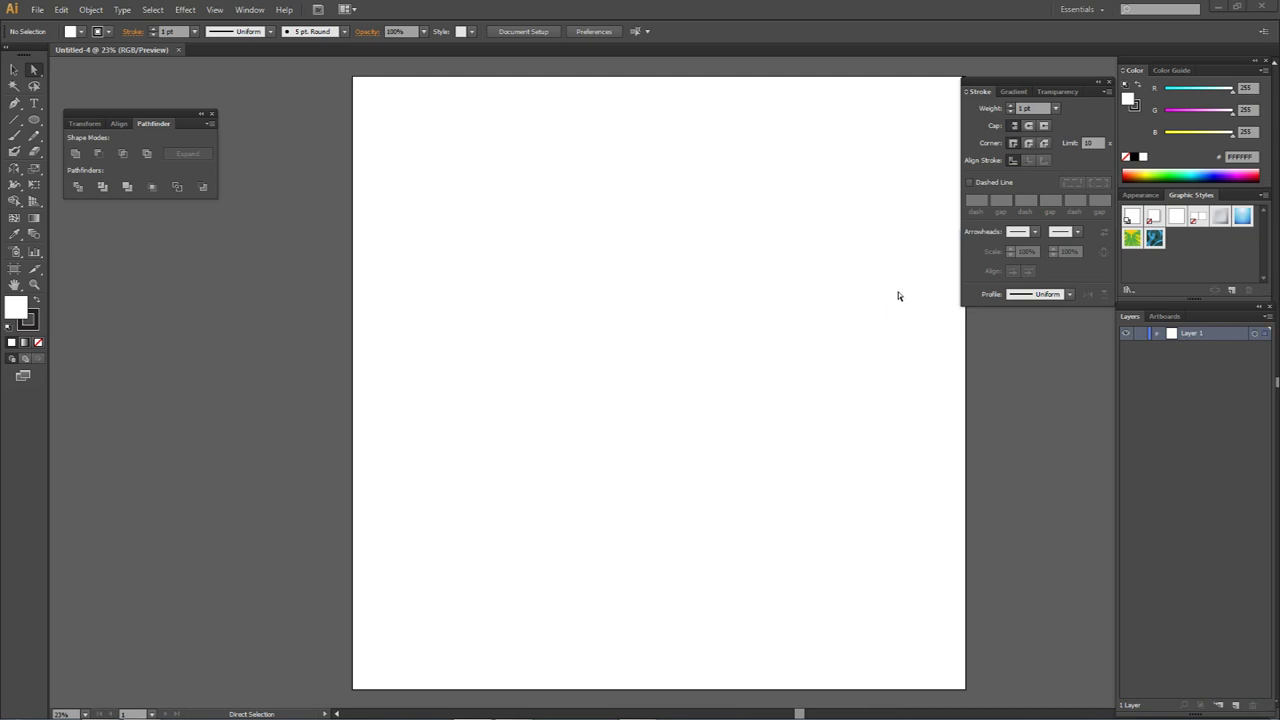
pyautogui.moveTo(786, 306); pyautogui.dragTo(550, 366)
pyautogui.scroll(-1, 550, 366)
pyautogui.moveTo(775, 143); pyautogui.dragTo(776, 175)
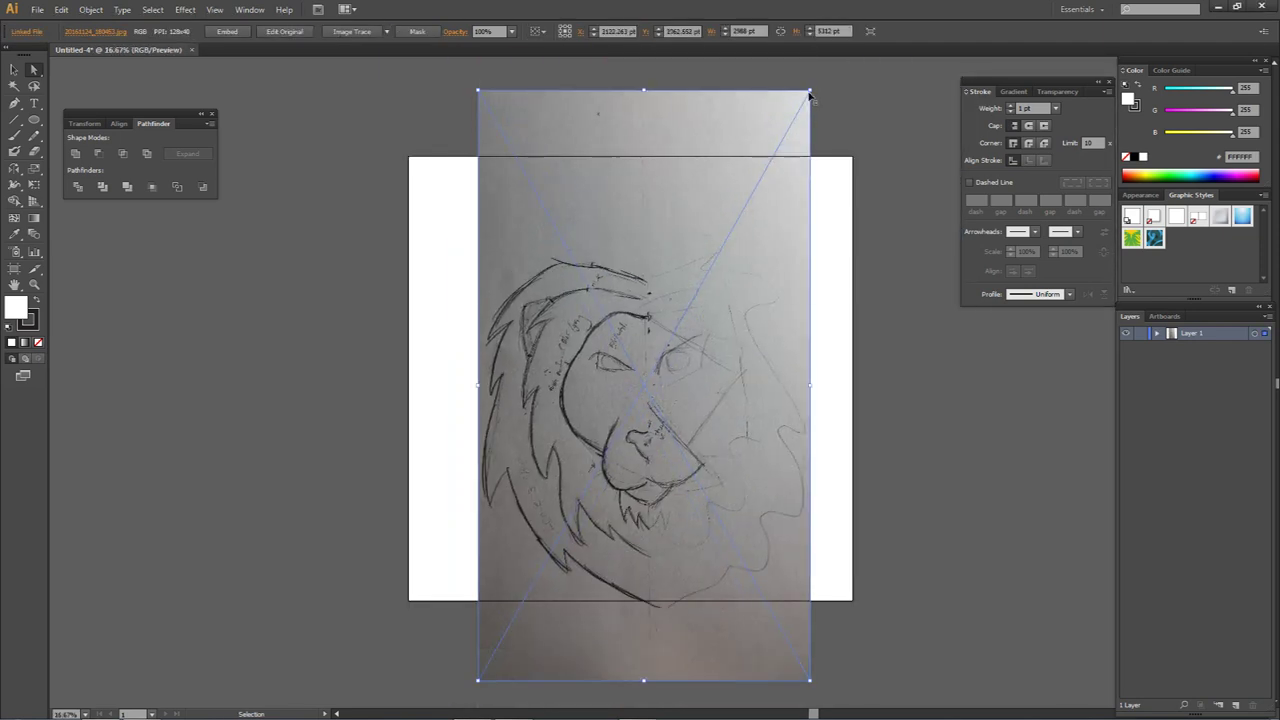
pyautogui.moveTo(812, 90); pyautogui.dragTo(766, 148)
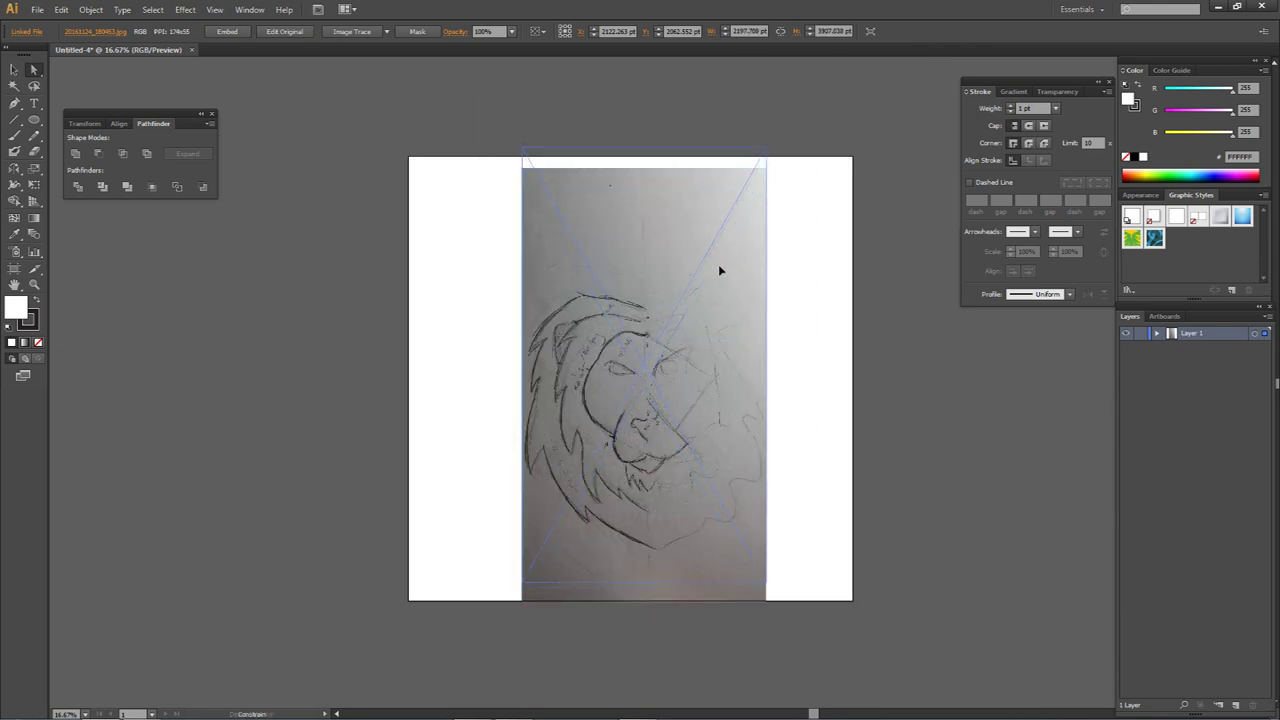
pyautogui.moveTo(717, 274); pyautogui.dragTo(724, 306)
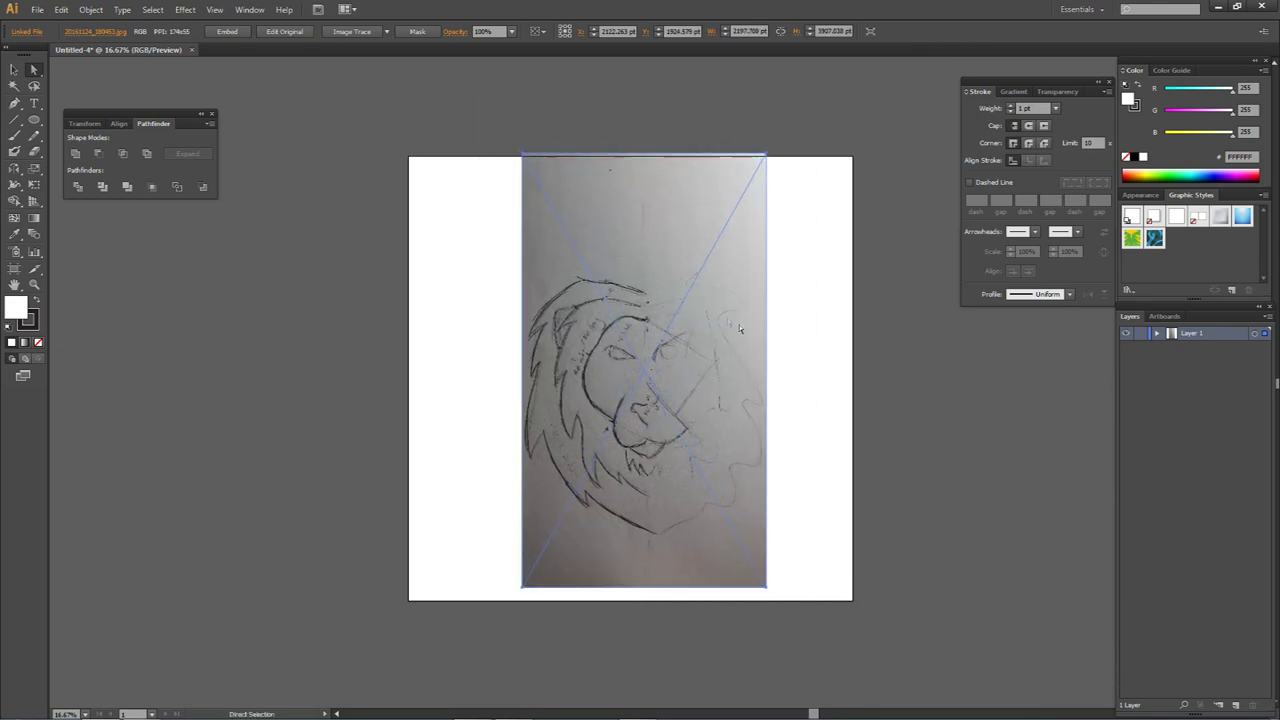
# Step: Lock the layer holding the sketch photo and add a new layer above it
pyautogui.click(1140, 335)
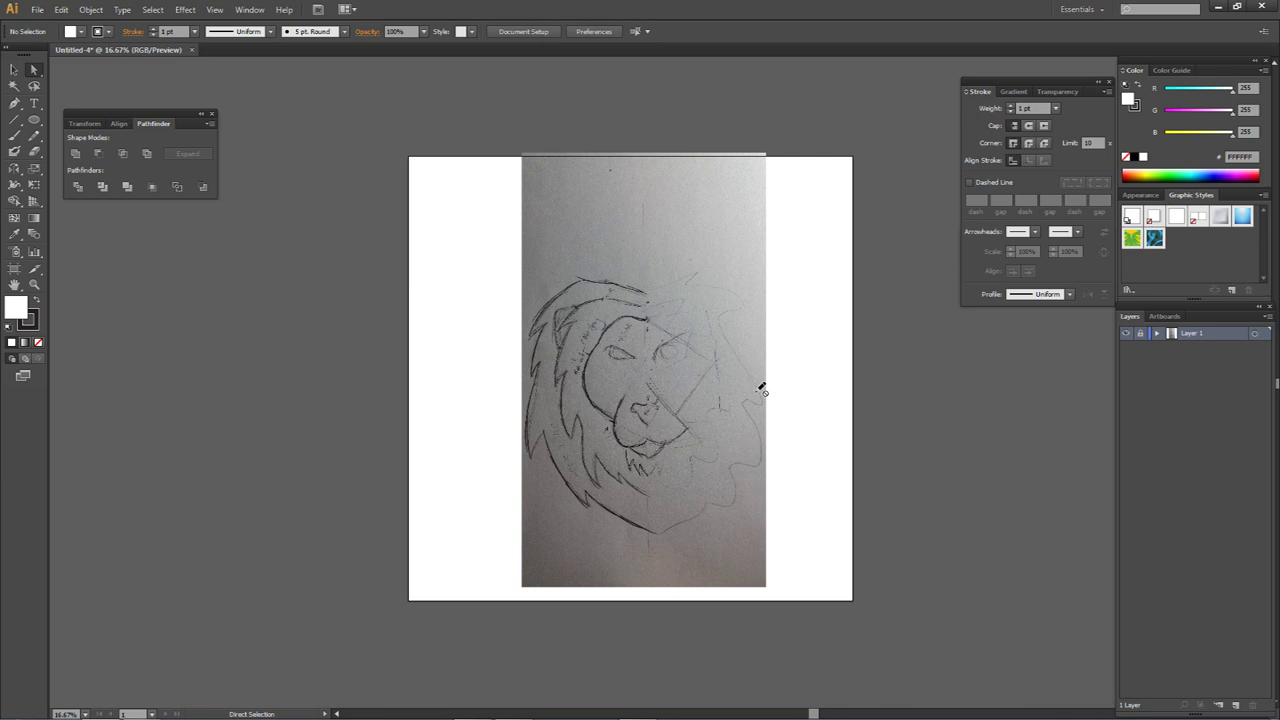
pyautogui.scroll(3, 682, 389)
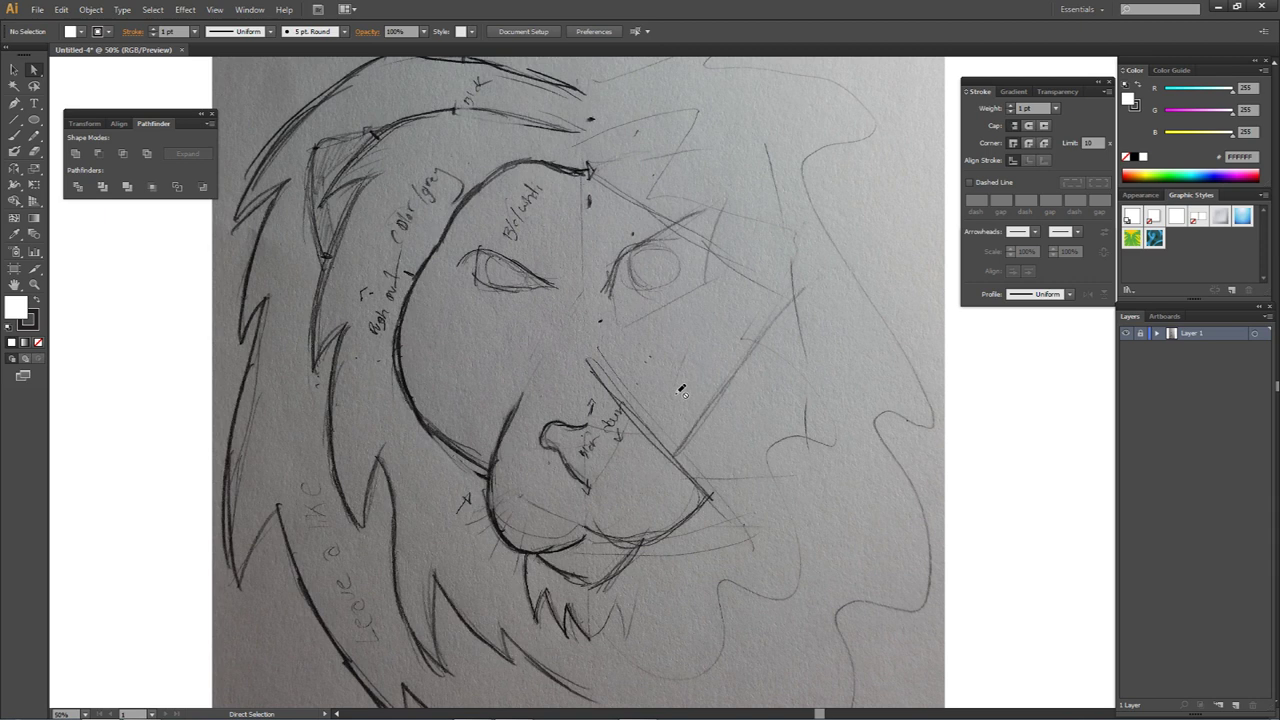
pyautogui.press('p')
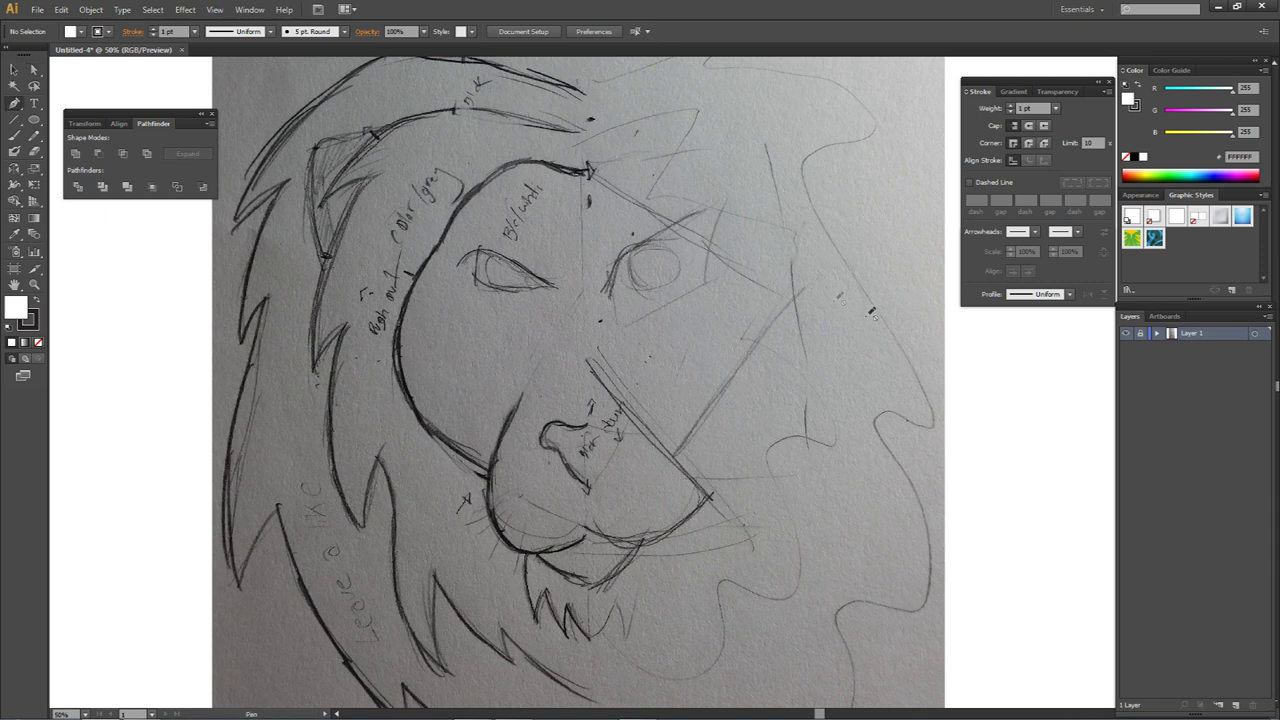
pyautogui.click(1234, 704)
pyautogui.press('a')
# Step: Show the rulers and place a vertical guide along the centre line of the lion's face
pyautogui.hotkey('ctrl', 'r')
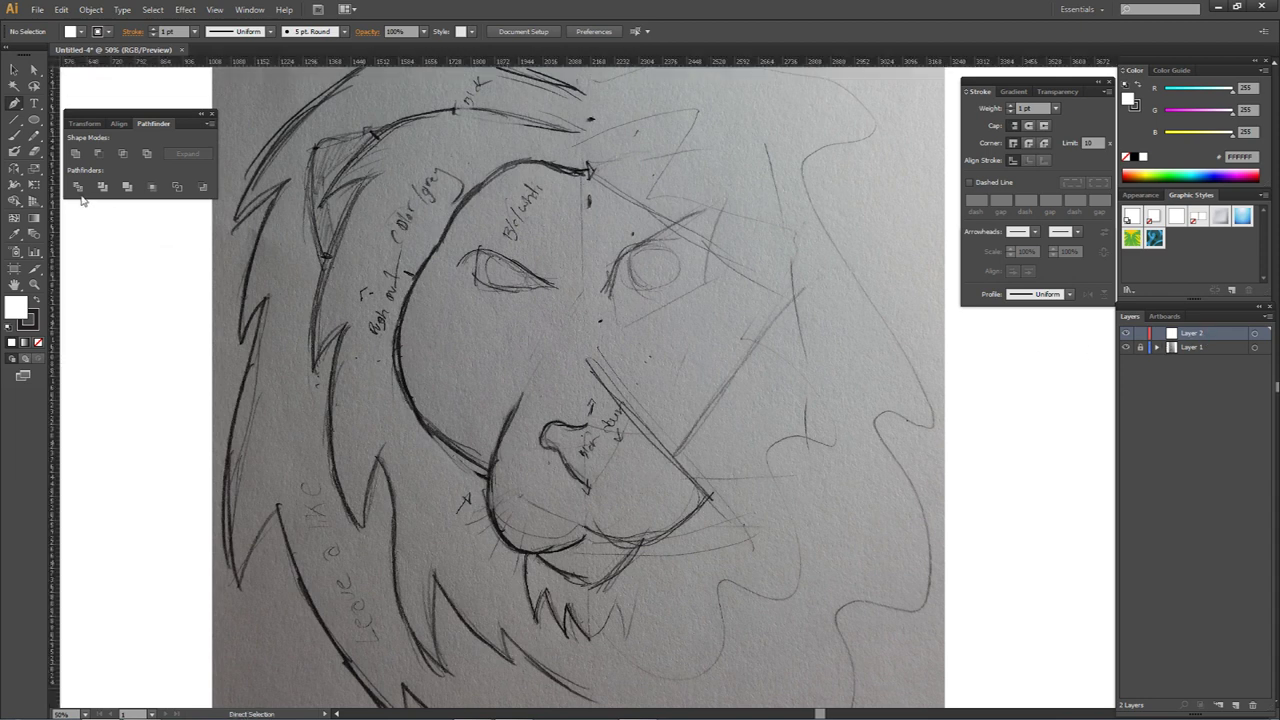
pyautogui.click(249, 9)
pyautogui.moveTo(230, 6)
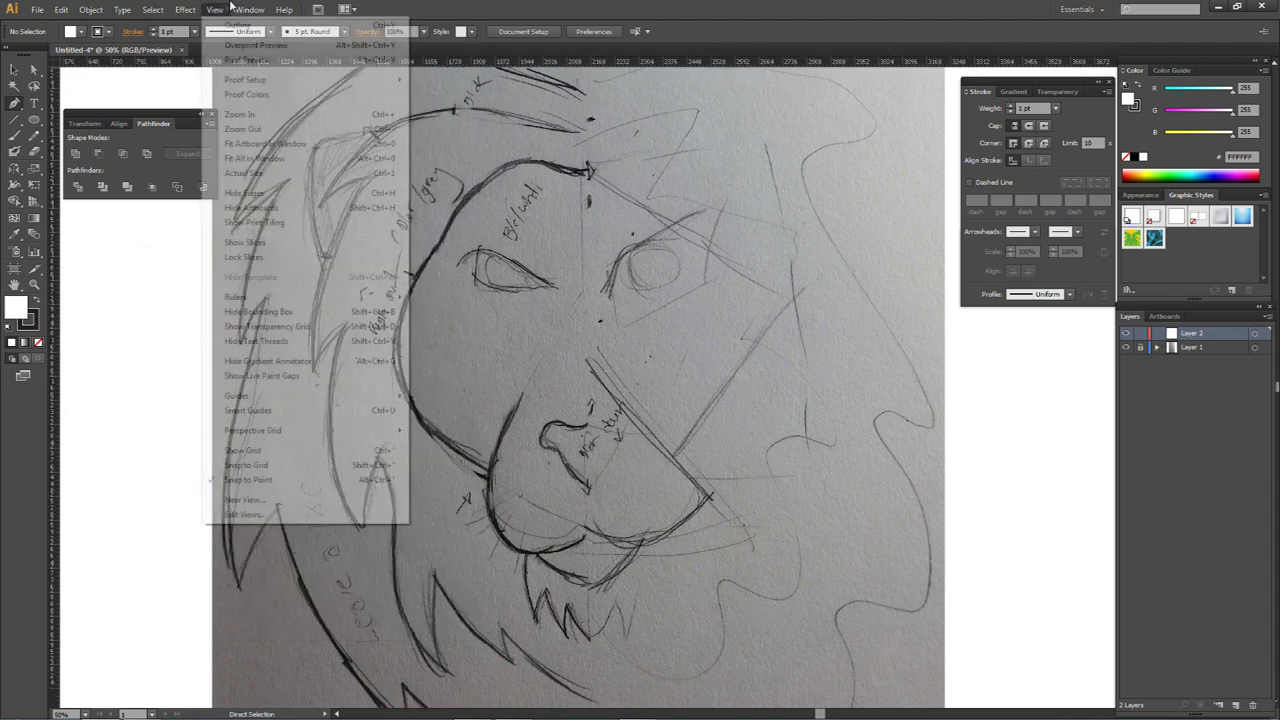
pyautogui.click(56, 246)
pyautogui.moveTo(56, 246); pyautogui.dragTo(241, 247)
pyautogui.moveTo(586, 292); pyautogui.dragTo(585, 292)
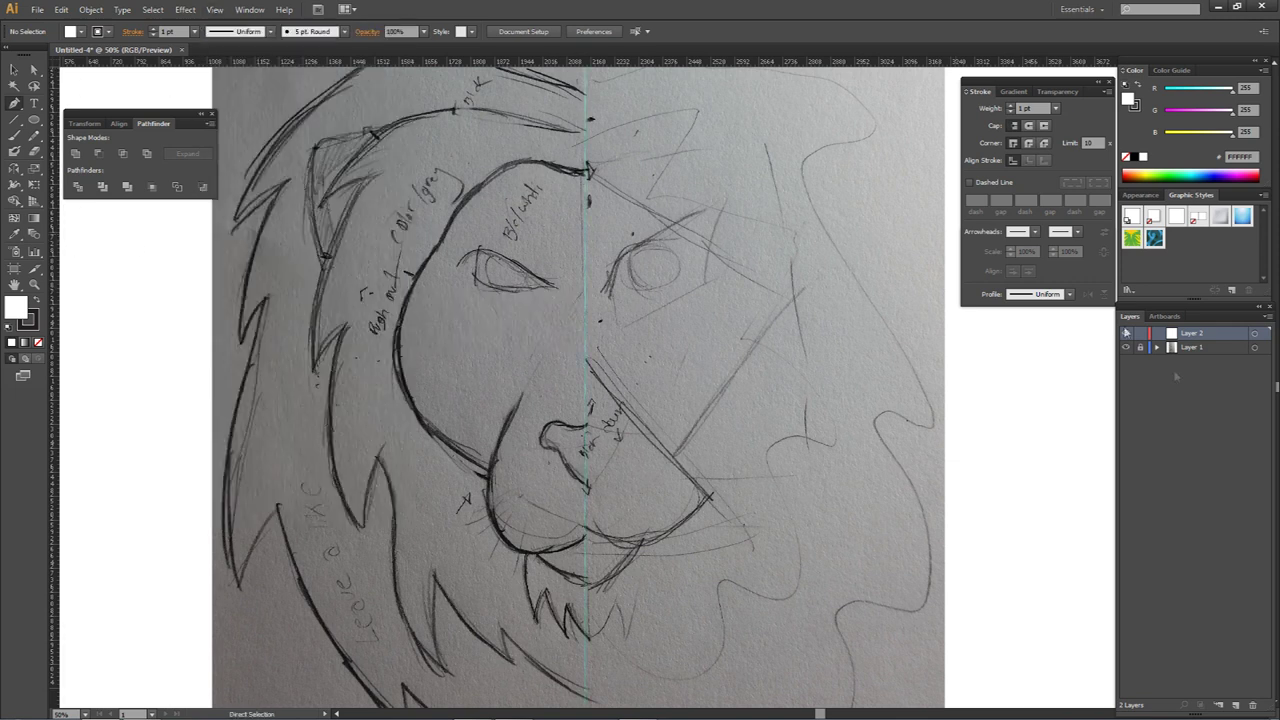
# Step: Lock the guide's layer, rename it Ruler, and add a new layer above it
pyautogui.click(1141, 334)
pyautogui.doubleClick(1187, 334)
pyautogui.write('Sketch')
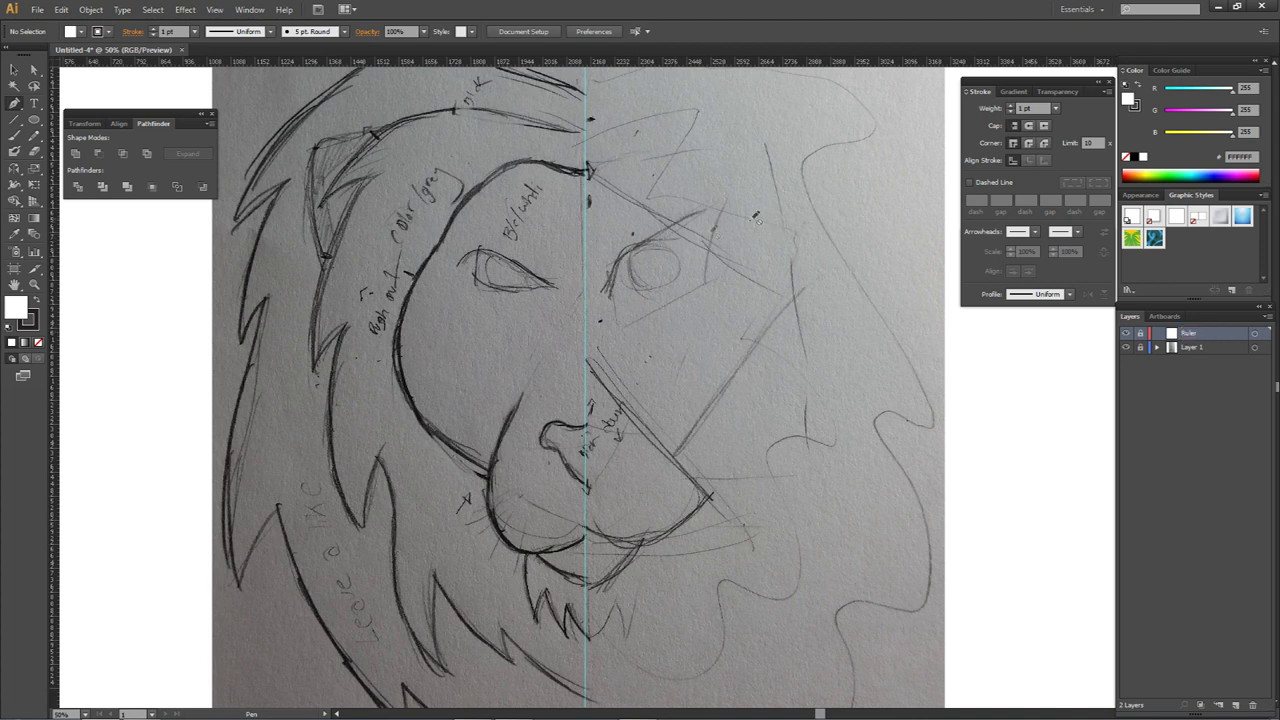
pyautogui.moveTo(558, 225)
pyautogui.mouseDown()
pyautogui.moveTo(628, 185)
pyautogui.moveTo(1112, 342)
pyautogui.moveTo(578, 335)
pyautogui.moveTo(586, 314)
pyautogui.moveTo(568, 311)
pyautogui.mouseUp()
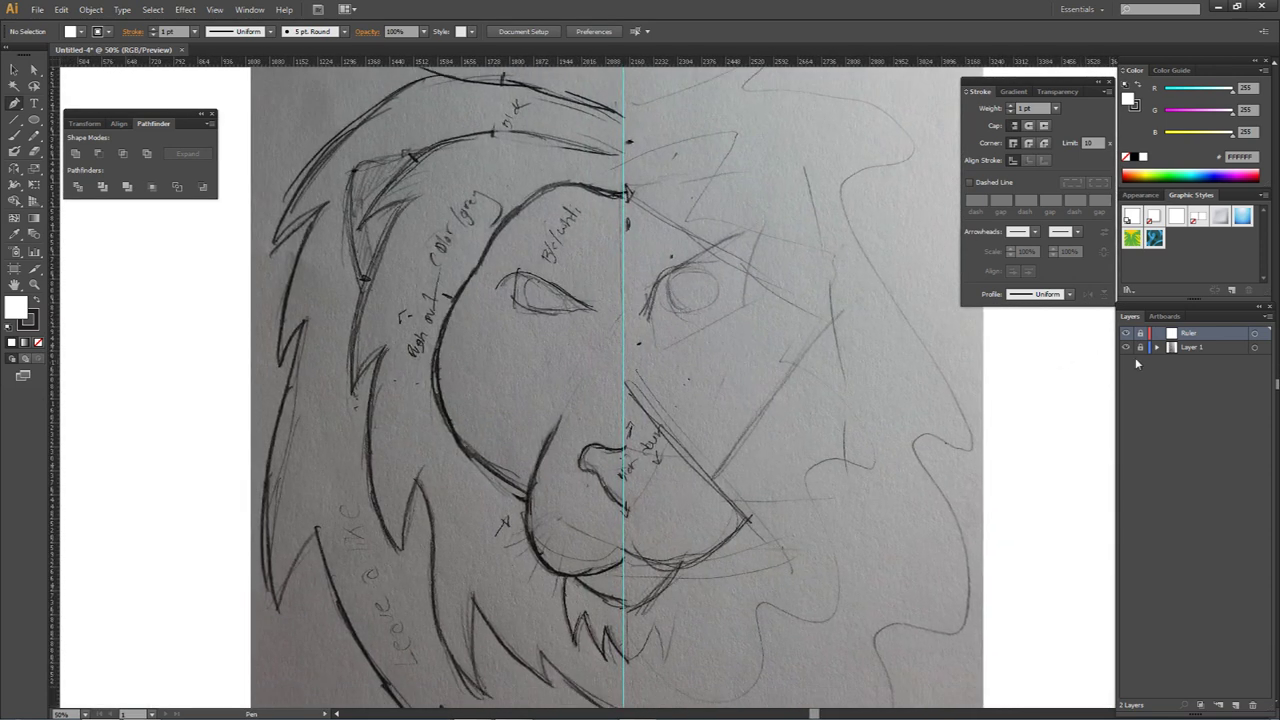
pyautogui.click(1236, 705)
# Step: Start a Pen path where the forehead line meets the centre guide and add a straight segment to the forehead's crest
pyautogui.scroll(4, 607, 186)
pyautogui.click(624, 220)
pyautogui.hotkey('ctrl', 'z')
pyautogui.moveTo(636, 213); pyautogui.dragTo(606, 306)
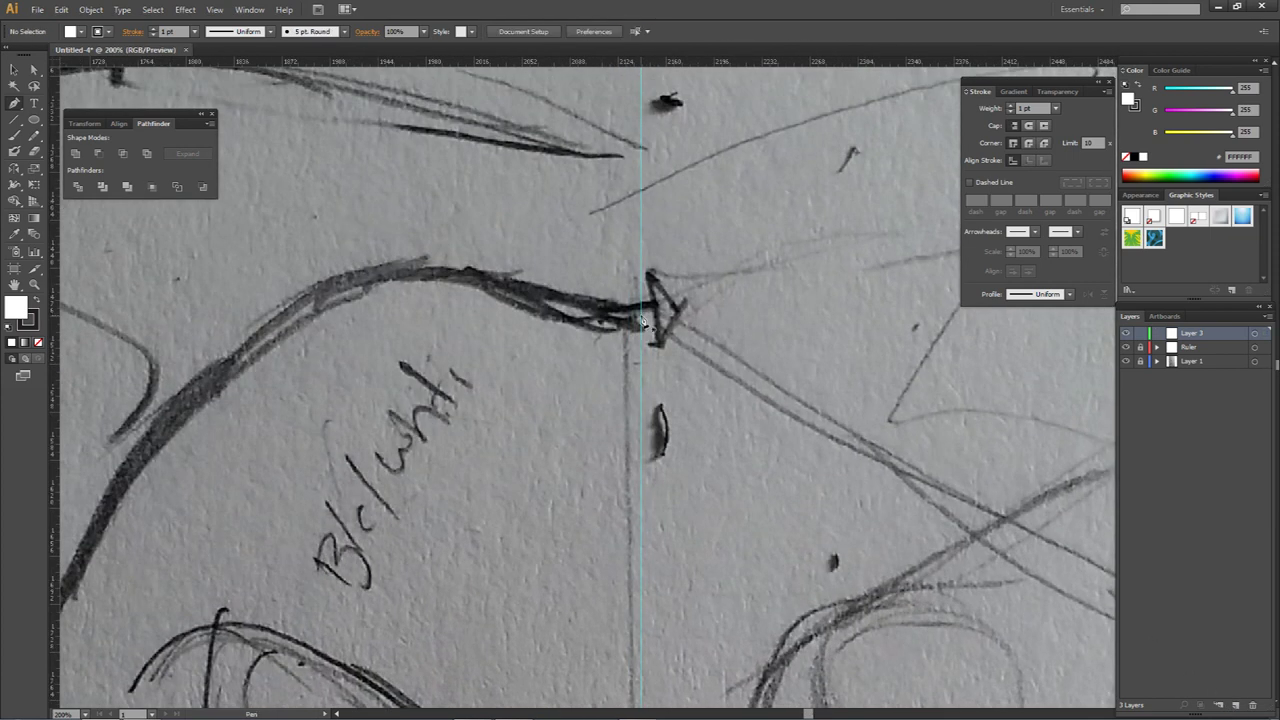
pyautogui.click(641, 314)
pyautogui.click(643, 317)
pyautogui.click(643, 318)
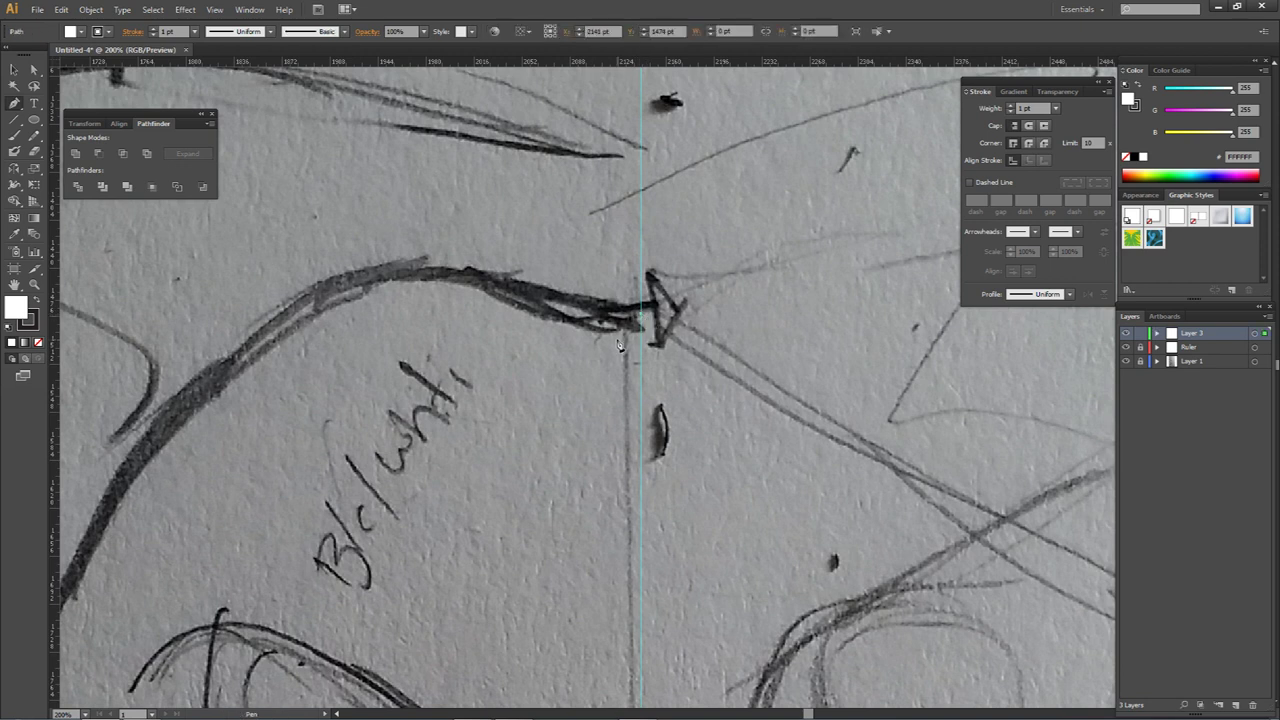
pyautogui.click(379, 276)
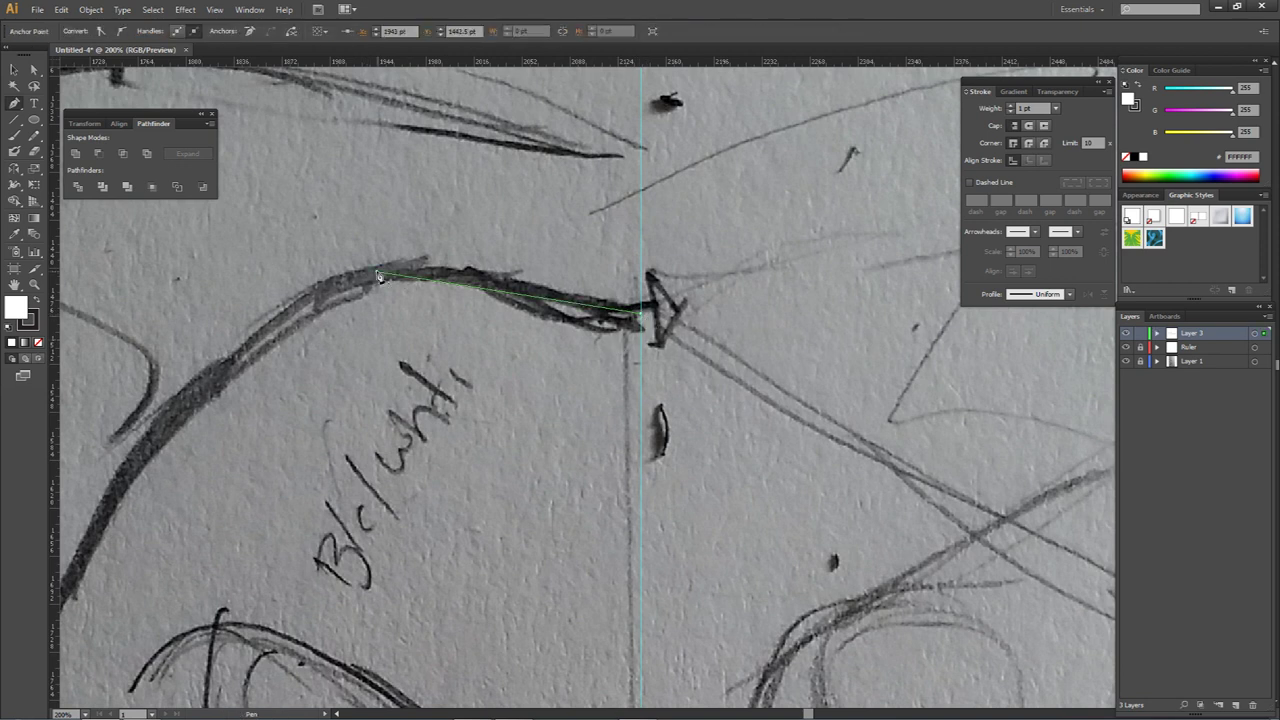
# Step: Continue the path with straight segments down the left side of the face and close it along the centre guide
pyautogui.scroll(-2, 381, 279)
pyautogui.moveTo(381, 279); pyautogui.dragTo(498, 182)
pyautogui.click(359, 351)
pyautogui.click(272, 435)
pyautogui.moveTo(327, 617); pyautogui.dragTo(429, 428)
pyautogui.click(364, 461)
pyautogui.click(463, 550)
pyautogui.moveTo(463, 550); pyautogui.dragTo(391, 323)
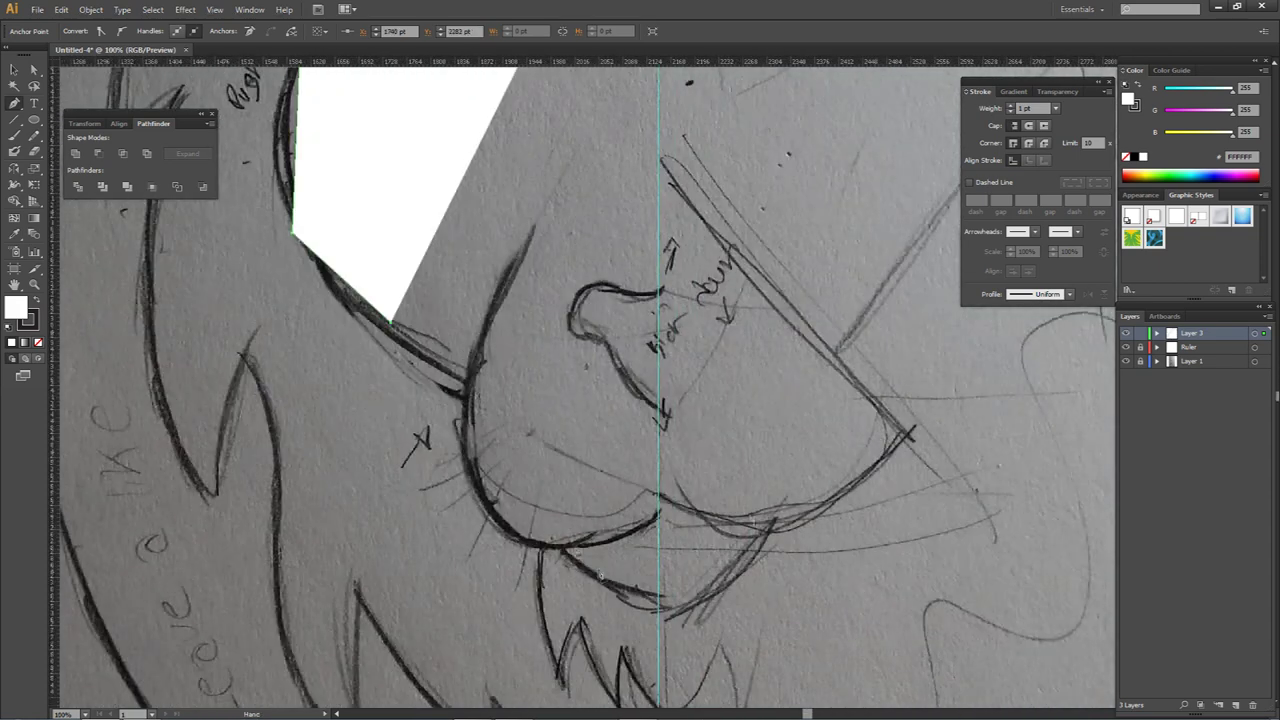
pyautogui.click(637, 571)
pyautogui.click(657, 508)
pyautogui.moveTo(640, 84); pyautogui.dragTo(626, 434)
pyautogui.click(645, 133)
# Step: Add an anchor point on the traced shape's upper edge, pull it upward, and delete the whole shape
pyautogui.press('v')
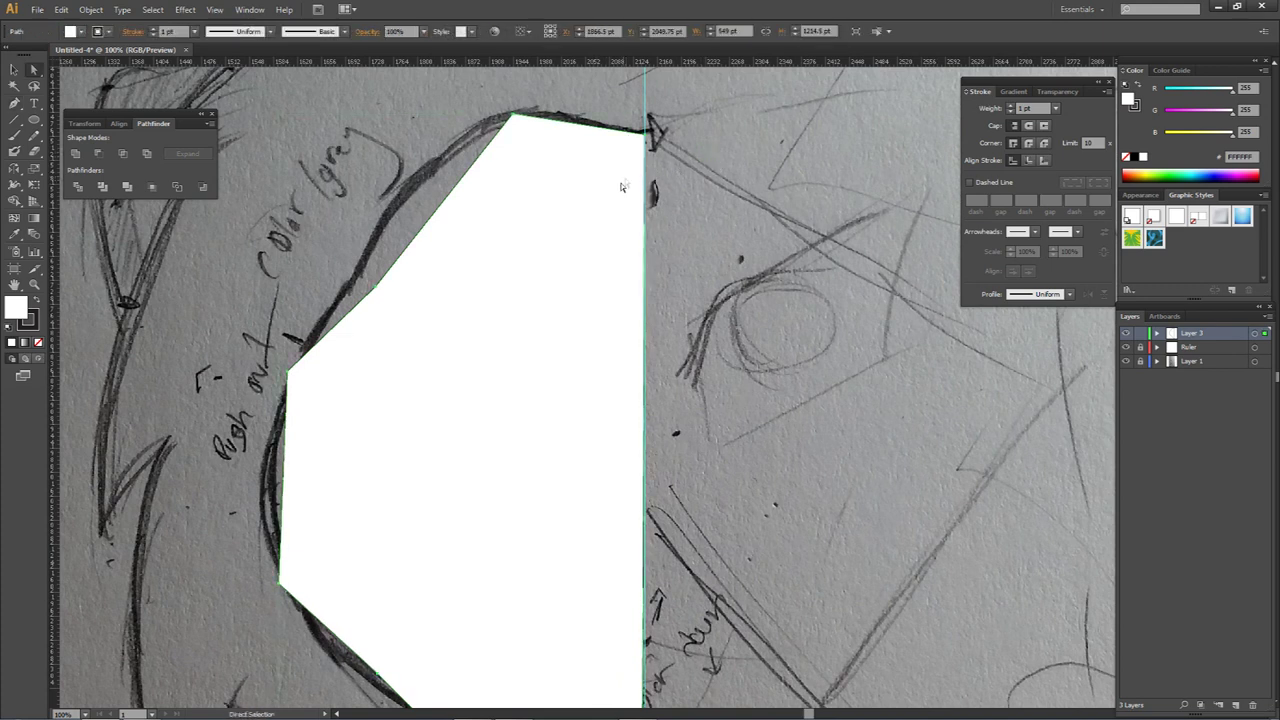
pyautogui.moveTo(623, 186); pyautogui.dragTo(723, 184)
pyautogui.hotkey('ctrl', 'z')
pyautogui.press('p')
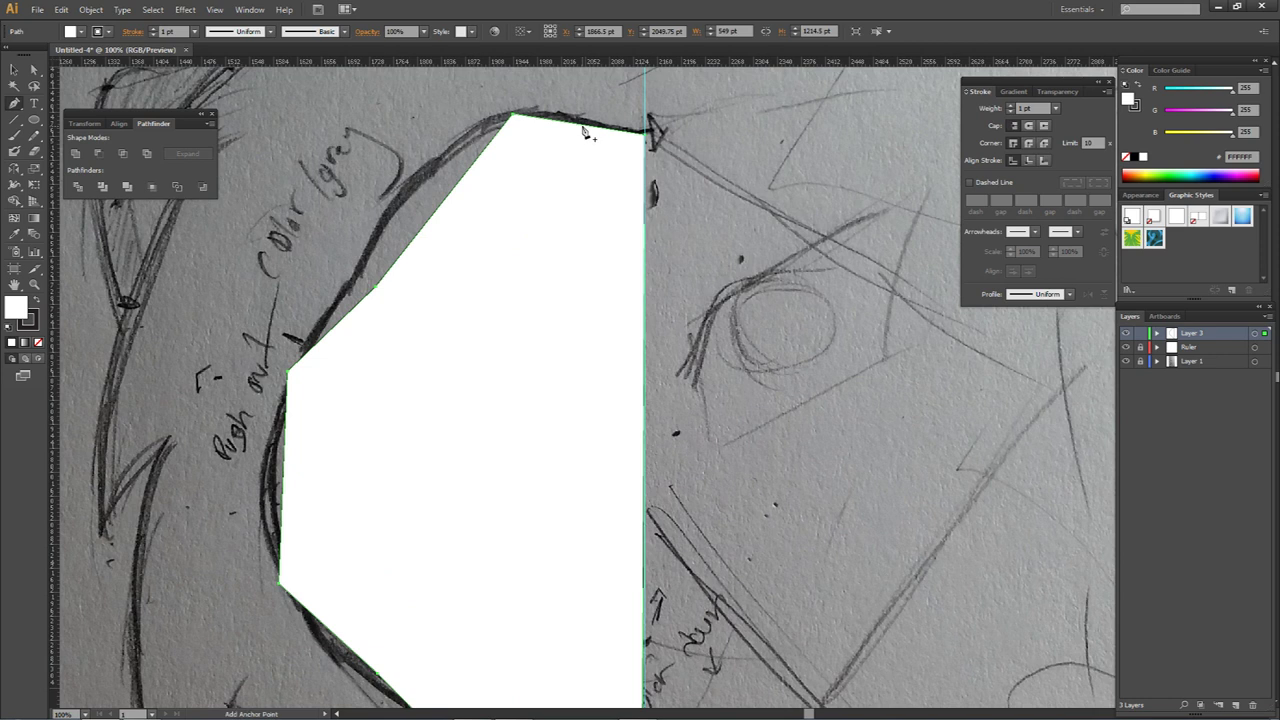
pyautogui.click(585, 133)
pyautogui.moveTo(585, 133); pyautogui.dragTo(590, 90)
pyautogui.press('a')
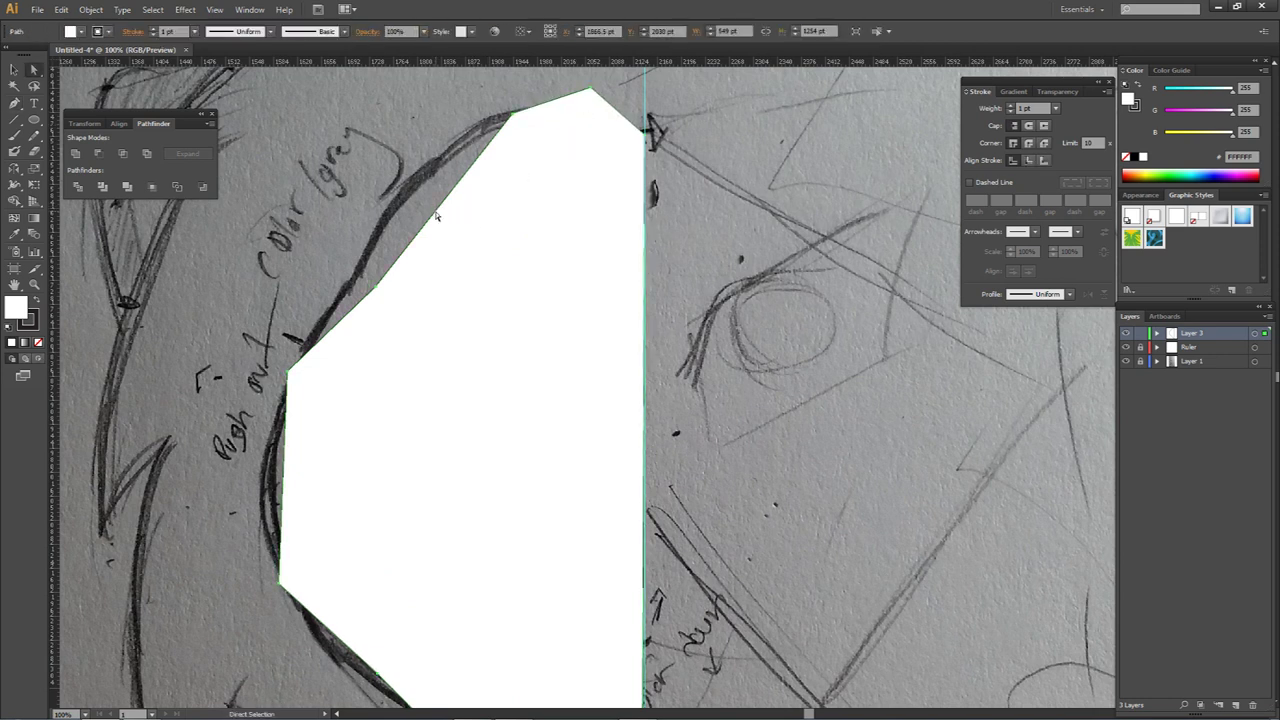
pyautogui.press('Delete')
# Step: Try drawing a curved Pen segment from the centre guide along the forehead line, and undo it
pyautogui.press('p')
pyautogui.press('space')
pyautogui.moveTo(582, 206); pyautogui.dragTo(585, 268)
pyautogui.hotkey('ctrl', 'space')
pyautogui.click(588, 264)
pyautogui.moveTo(614, 362); pyautogui.dragTo(606, 310)
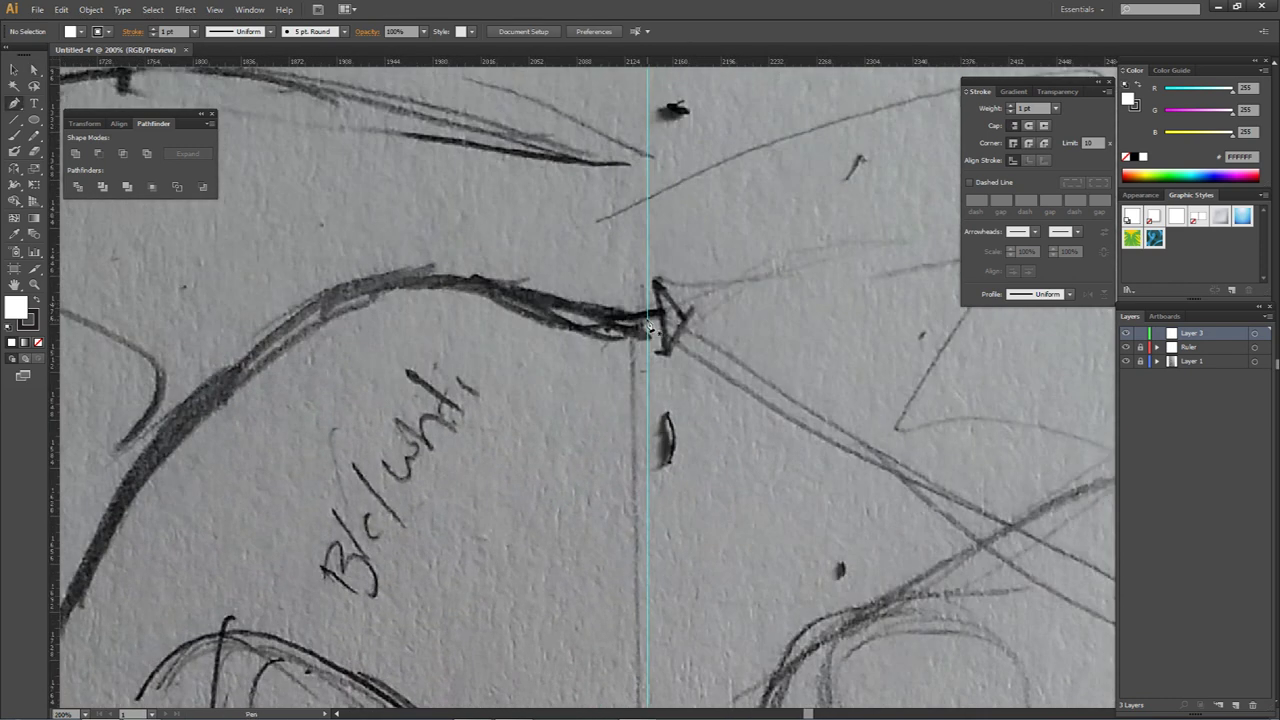
pyautogui.click(649, 328)
pyautogui.hotkey('ctrl', 'z')
pyautogui.click(648, 319)
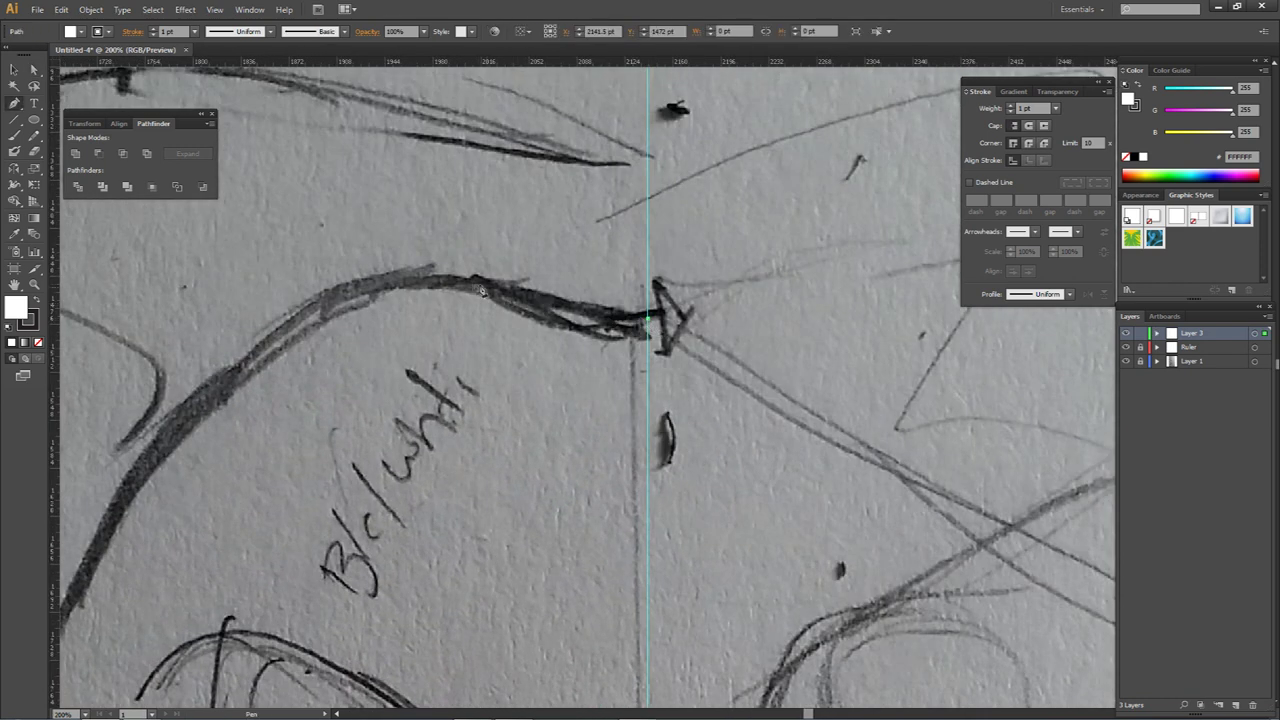
pyautogui.click(441, 279)
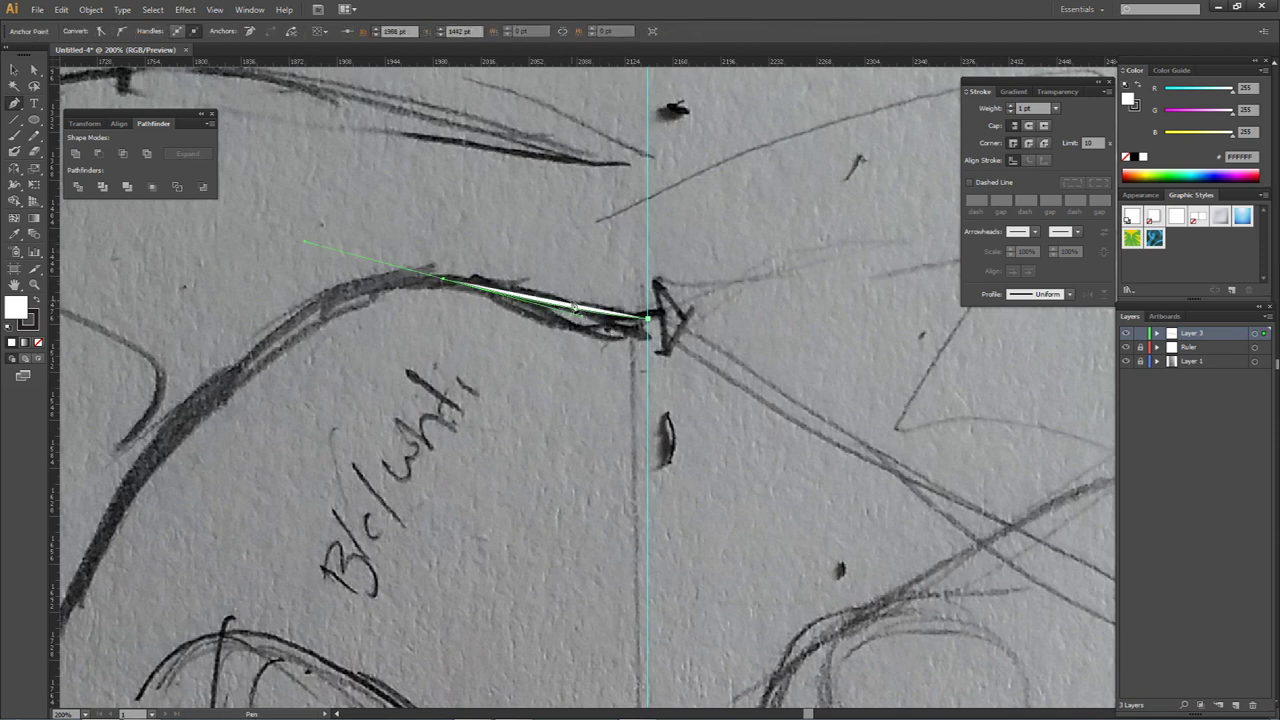
pyautogui.moveTo(587, 320)
pyautogui.mouseDown()
pyautogui.moveTo(562, 236)
pyautogui.moveTo(587, 157)
pyautogui.moveTo(555, 285)
pyautogui.moveTo(540, 280)
pyautogui.moveTo(1065, 240)
pyautogui.moveTo(500, 282)
pyautogui.moveTo(123, 283)
pyautogui.moveTo(455, 300)
pyautogui.mouseUp()
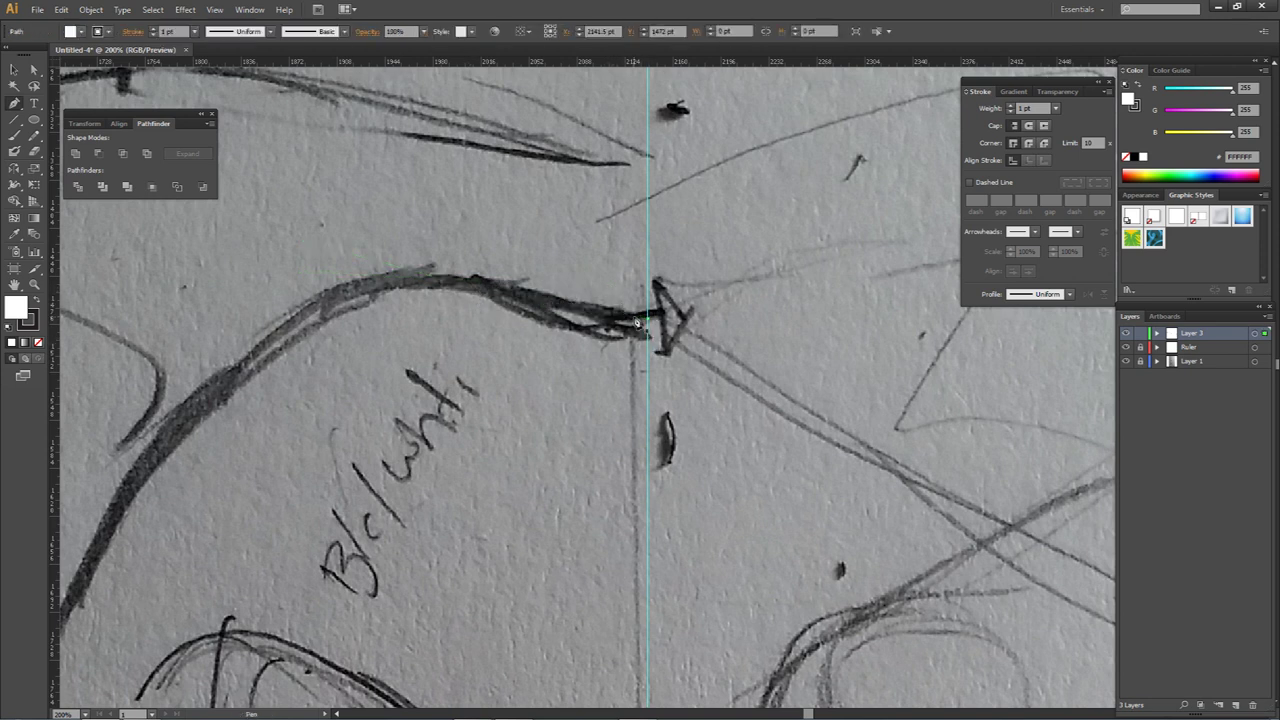
pyautogui.moveTo(454, 282); pyautogui.dragTo(604, 310)
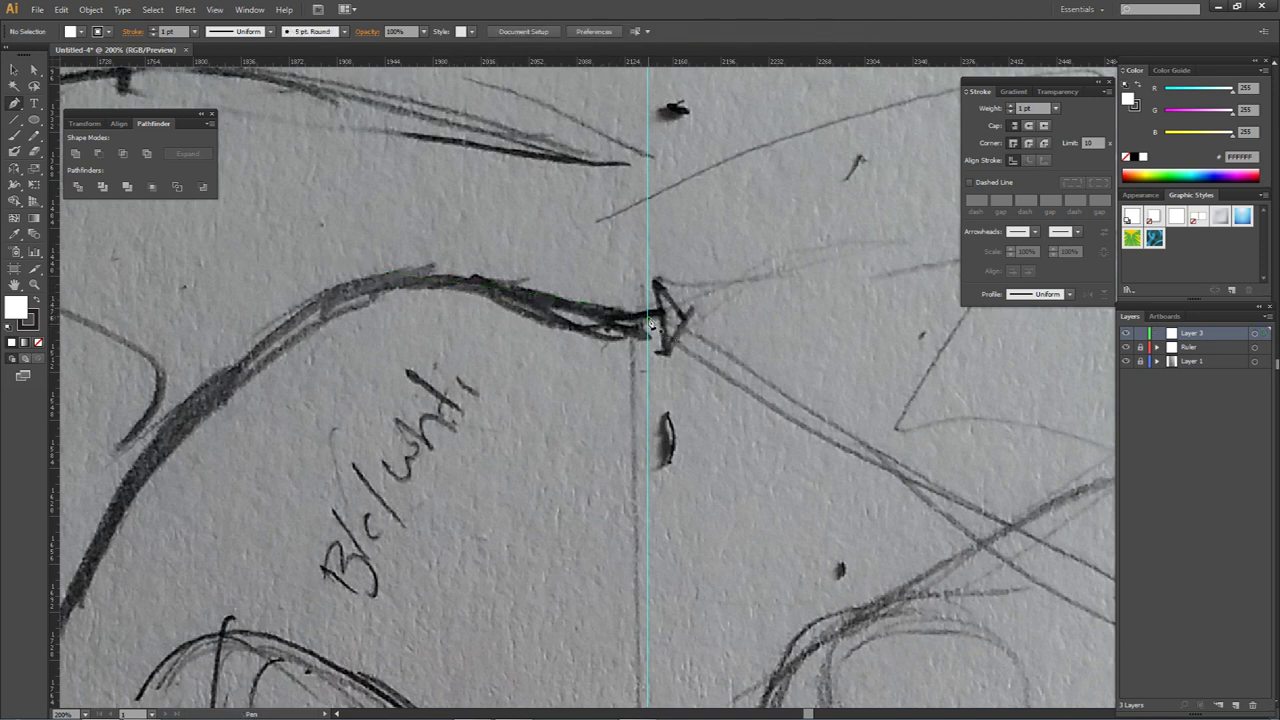
# Step: Draw a curved Pen segment from the centre guide to the forehead's crest, extending direction handles to follow the sketch line
pyautogui.keyDown('ctrl'); pyautogui.click(449, 284); pyautogui.keyUp('ctrl')
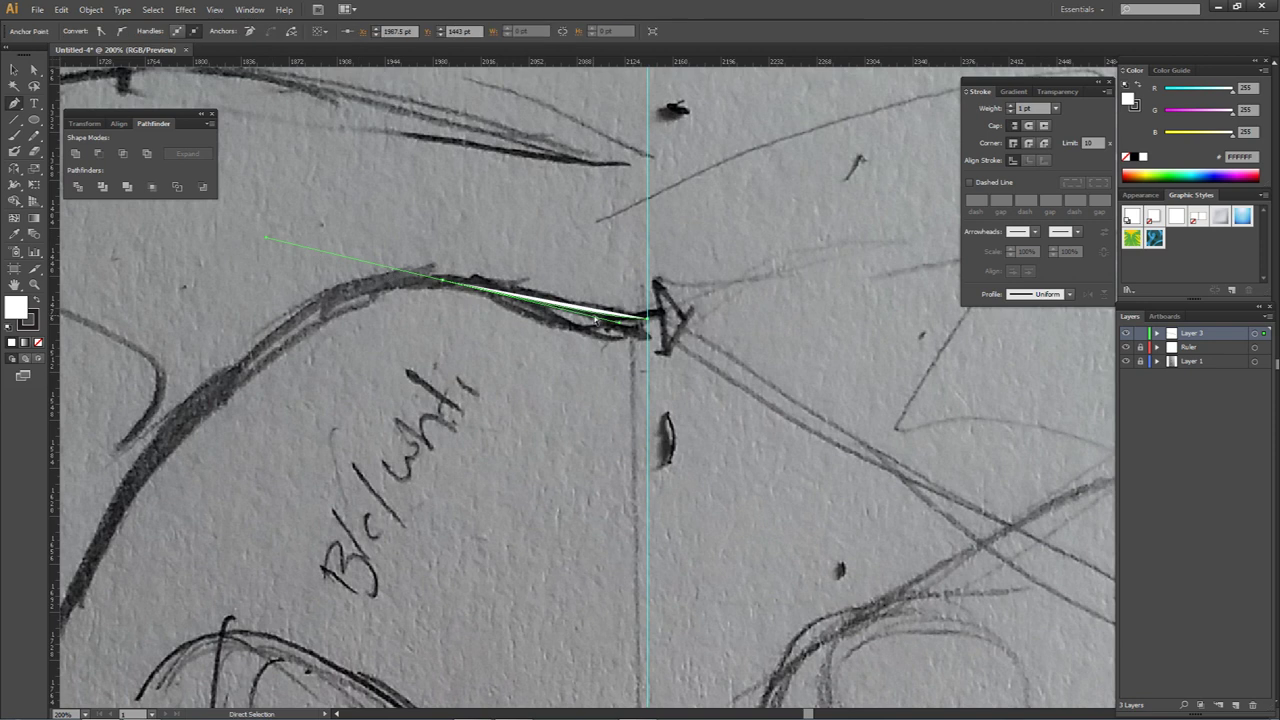
pyautogui.moveTo(615, 330); pyautogui.dragTo(541, 316)
pyautogui.moveTo(374, 354); pyautogui.dragTo(610, 214)
pyautogui.scroll(-1, 575, 236)
pyautogui.moveTo(596, 362); pyautogui.dragTo(516, 306)
pyautogui.moveTo(518, 208); pyautogui.dragTo(498, 331)
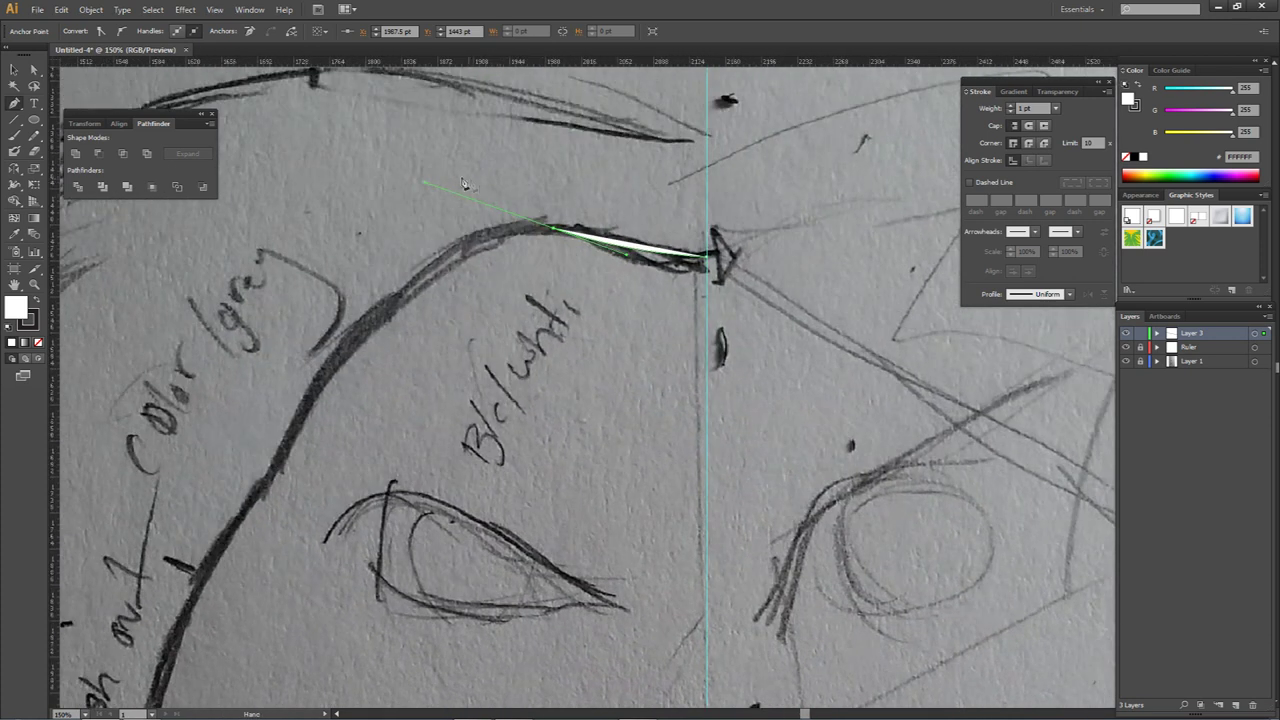
# Step: Try extending the path with a curve down the left side of the forehead, and undo it
pyautogui.click(265, 478)
pyautogui.keyDown('ctrl'); pyautogui.click(548, 212); pyautogui.keyUp('ctrl')
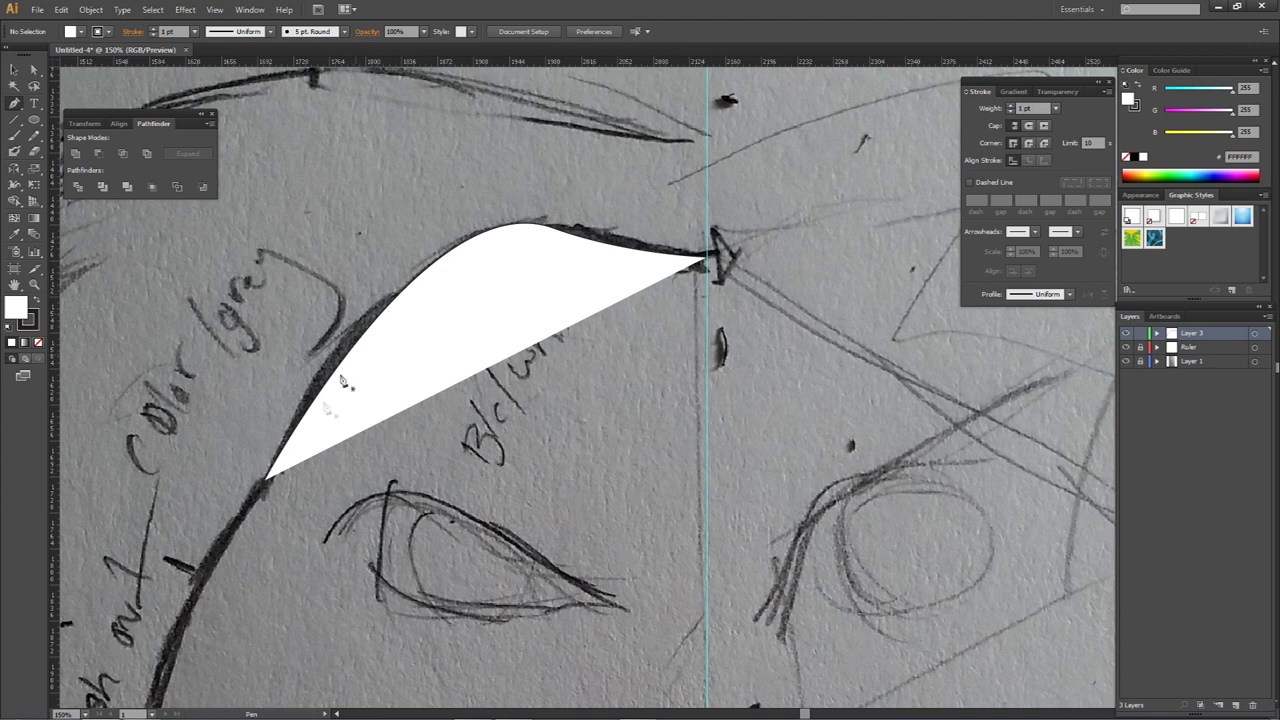
pyautogui.hotkey('ctrl', 'z')
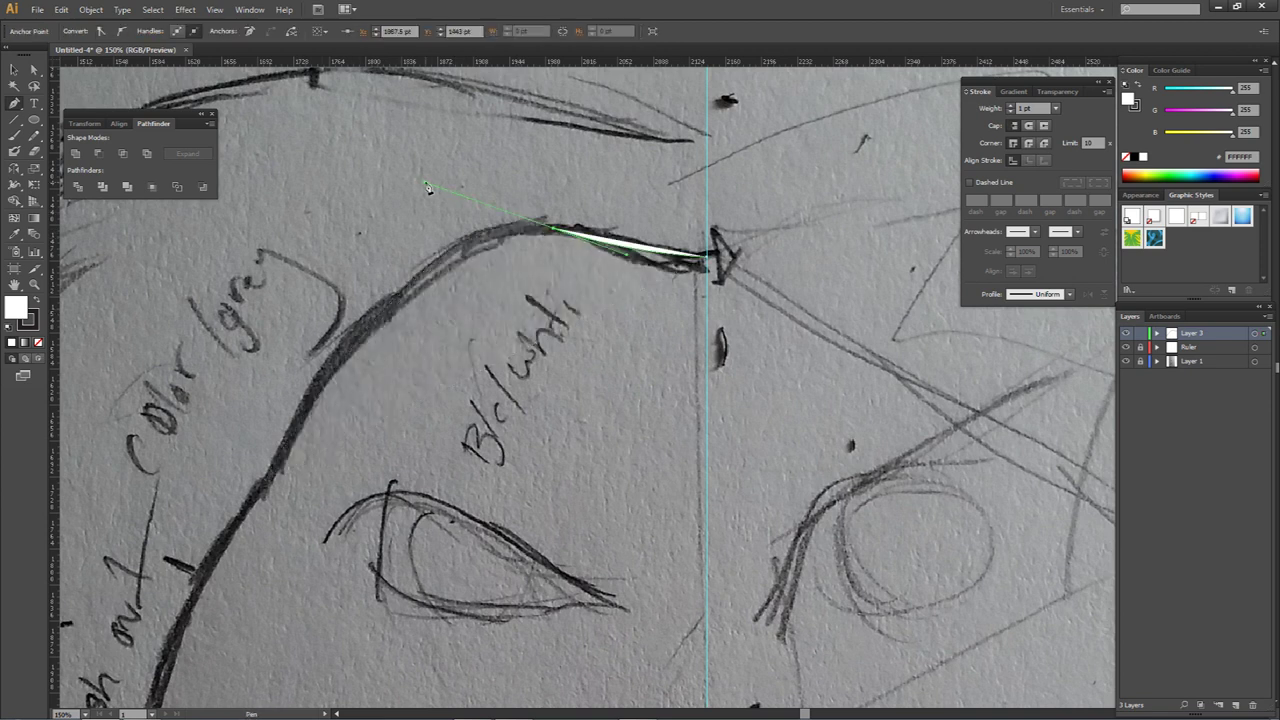
# Step: Remove the outgoing direction handle from the anchor point at the forehead's crest
pyautogui.press('alt')
pyautogui.hotkey('ctrl', '-')
pyautogui.moveTo(600, 400); pyautogui.dragTo(500, 278)
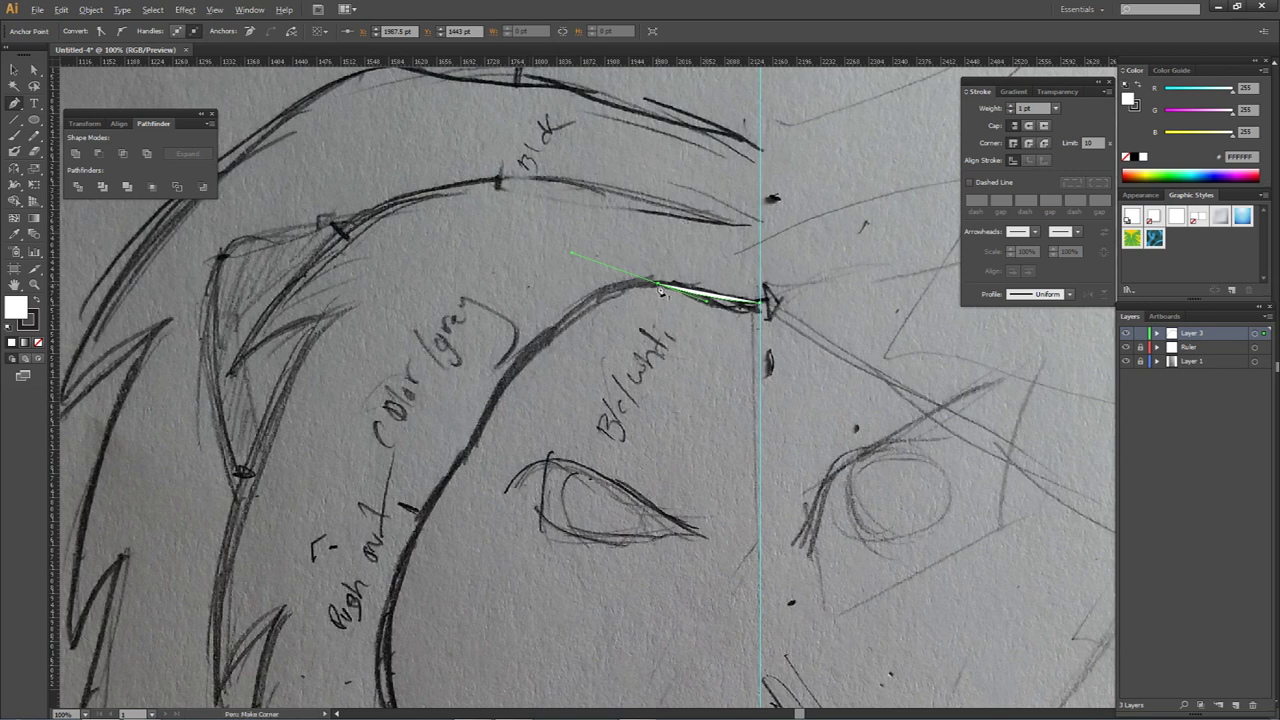
pyautogui.press('alt')
pyautogui.scroll(2, 661, 289)
pyautogui.click(665, 281)
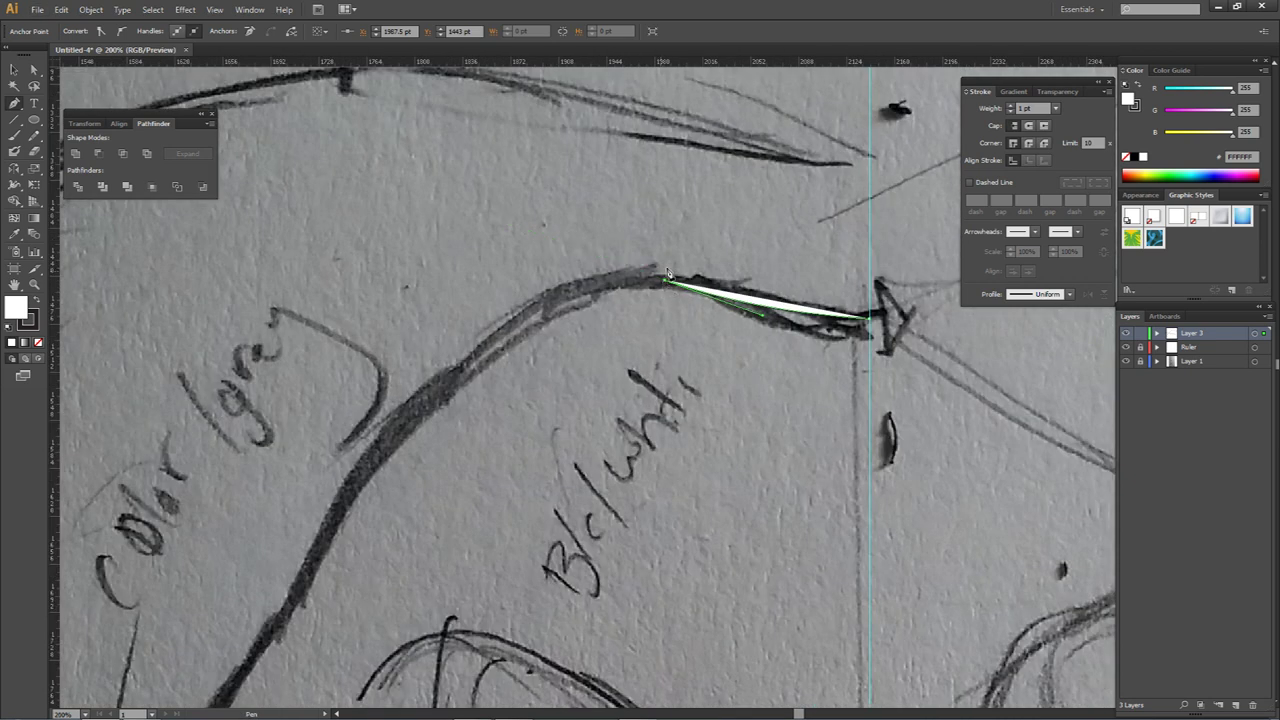
# Step: Draw a curved segment from the crest anchor down into the forehead area, changing direction sharply at that anchor
pyautogui.press('space')
pyautogui.moveTo(608, 486); pyautogui.dragTo(627, 471)
pyautogui.moveTo(775, 413); pyautogui.dragTo(728, 519)
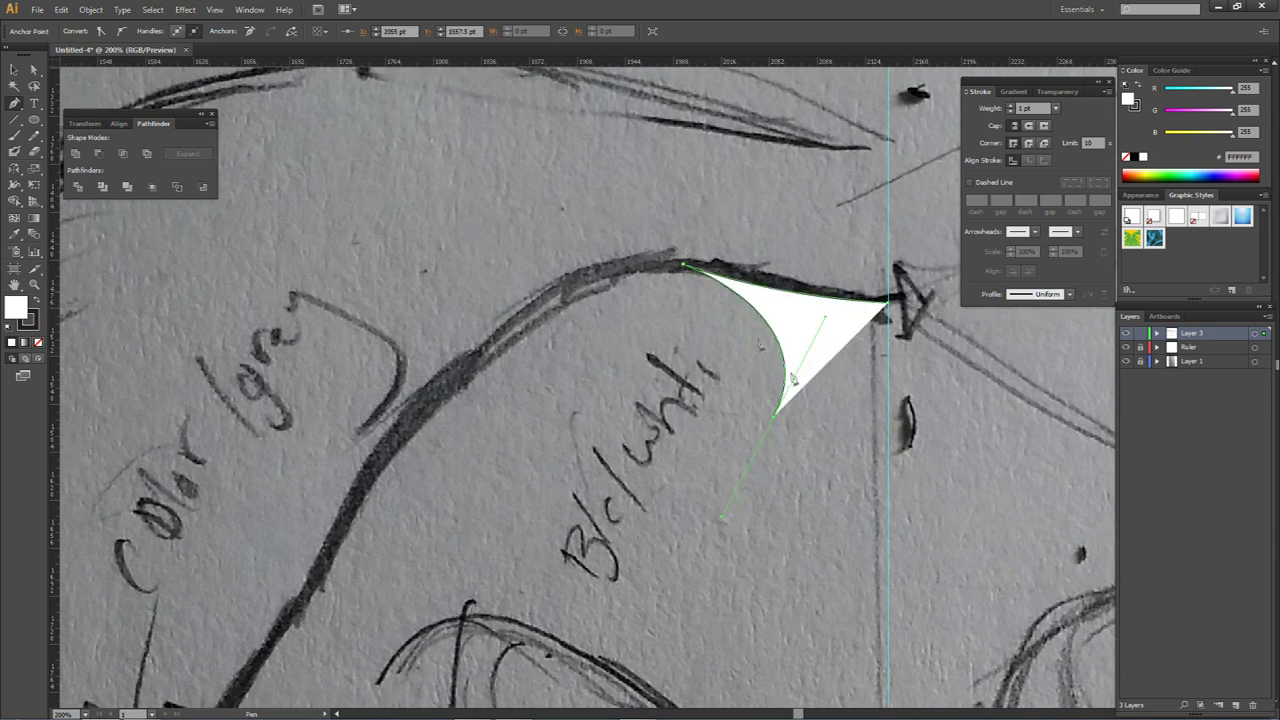
# Step: Try different curved segments from the forehead's crest anchor towards the centre guide, and undo each one
pyautogui.hotkey('ctrl', 'z')
pyautogui.moveTo(870, 424); pyautogui.dragTo(908, 517)
pyautogui.keyDown('ctrl'); pyautogui.click(824, 404); pyautogui.keyUp('ctrl')
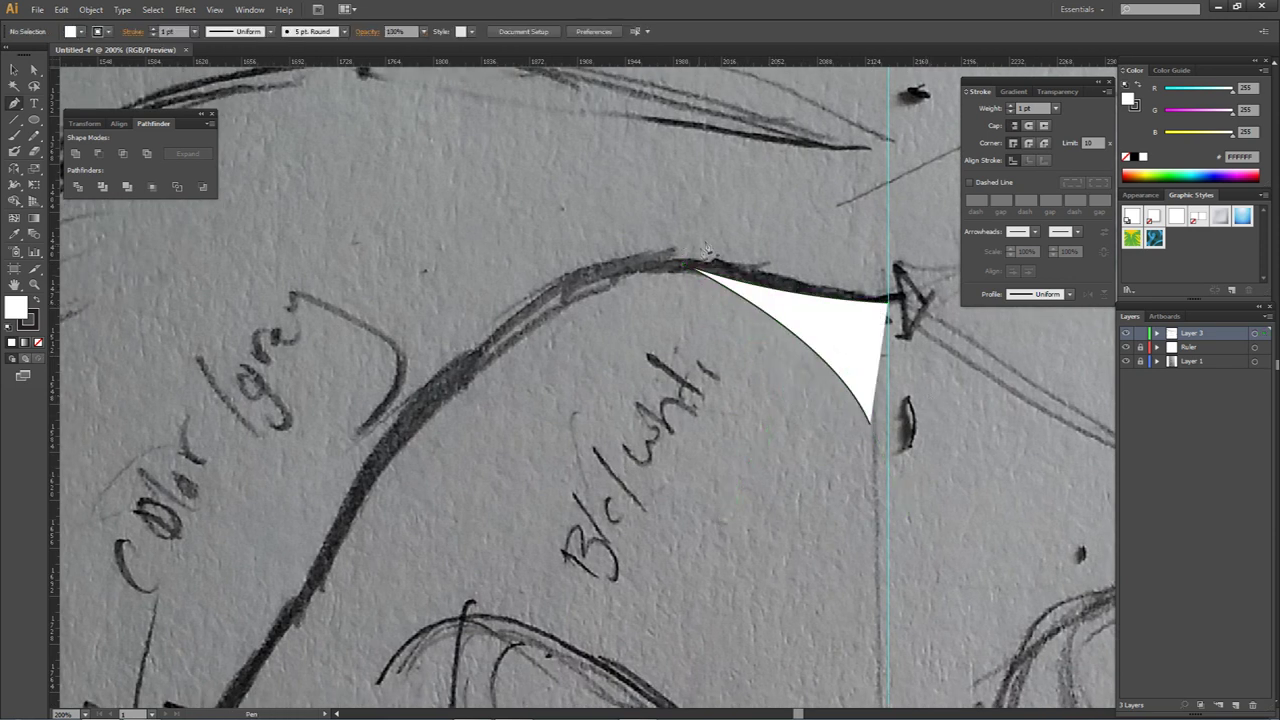
pyautogui.scroll(-1, 706, 318)
pyautogui.hotkey('ctrl', 'z')
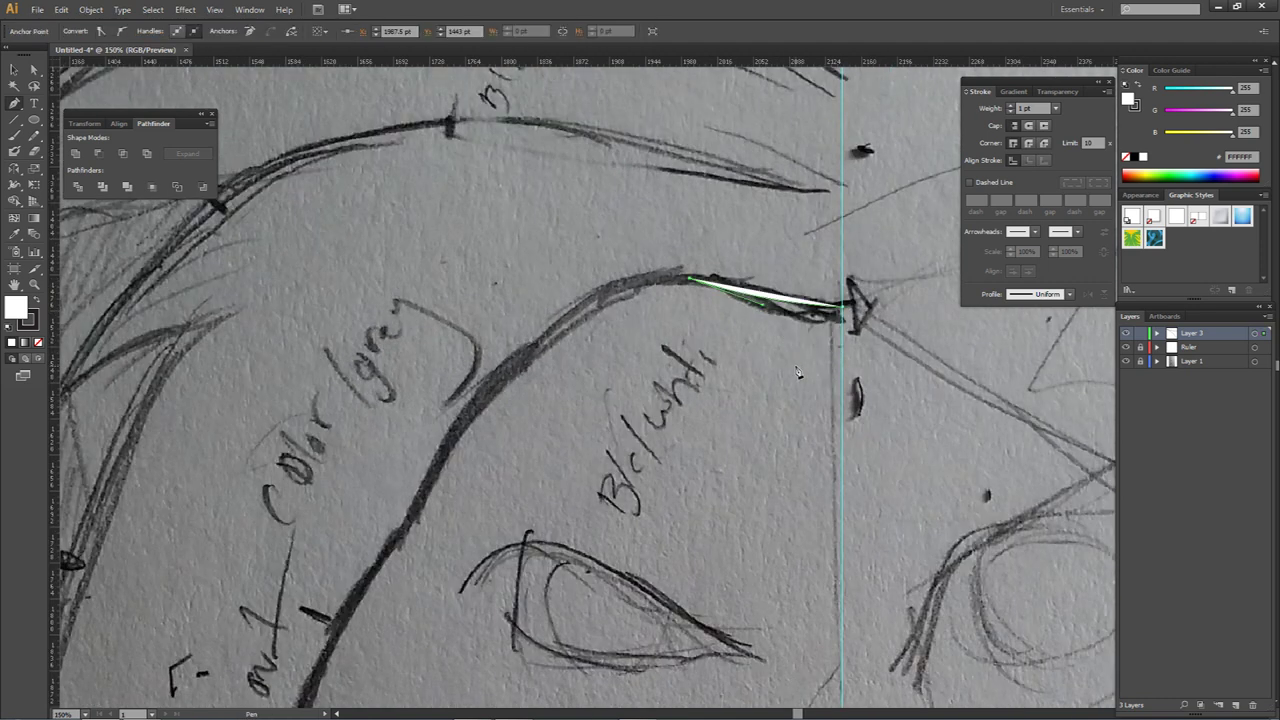
pyautogui.moveTo(798, 366); pyautogui.dragTo(922, 404)
pyautogui.scroll(-1, 721, 334)
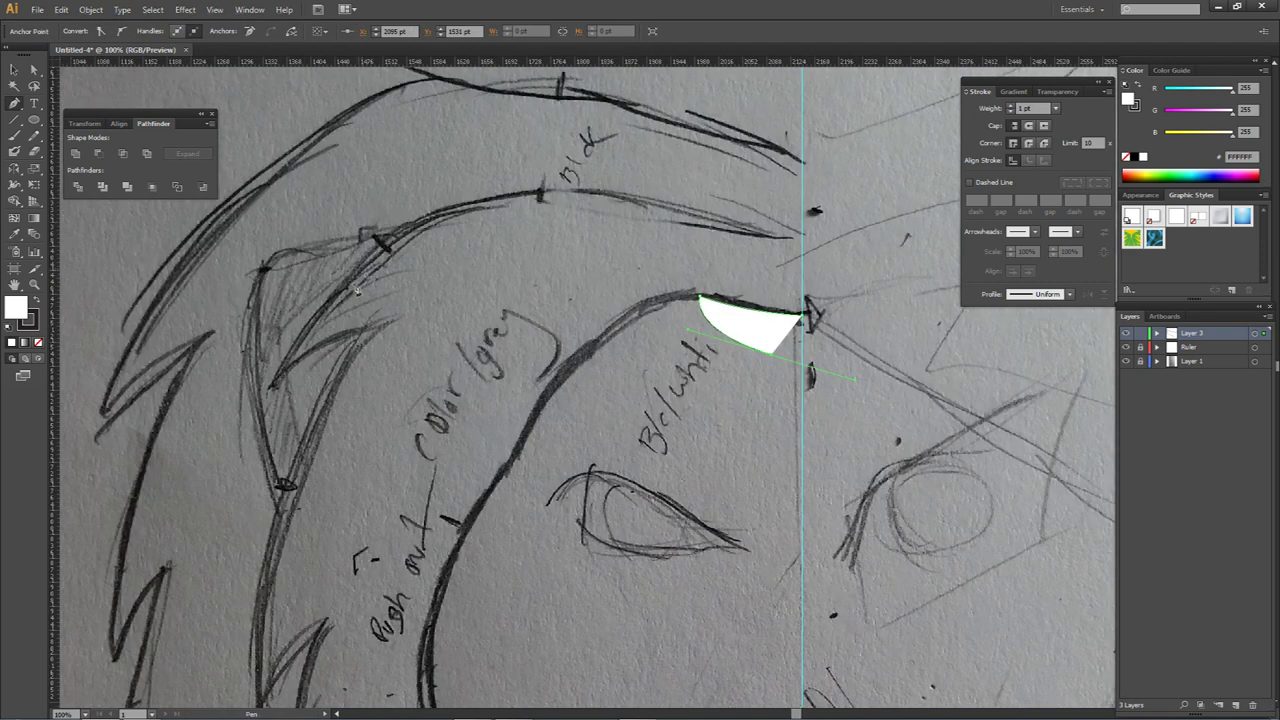
pyautogui.hotkey('ctrl', 'z')
pyautogui.scroll(2, 730, 314)
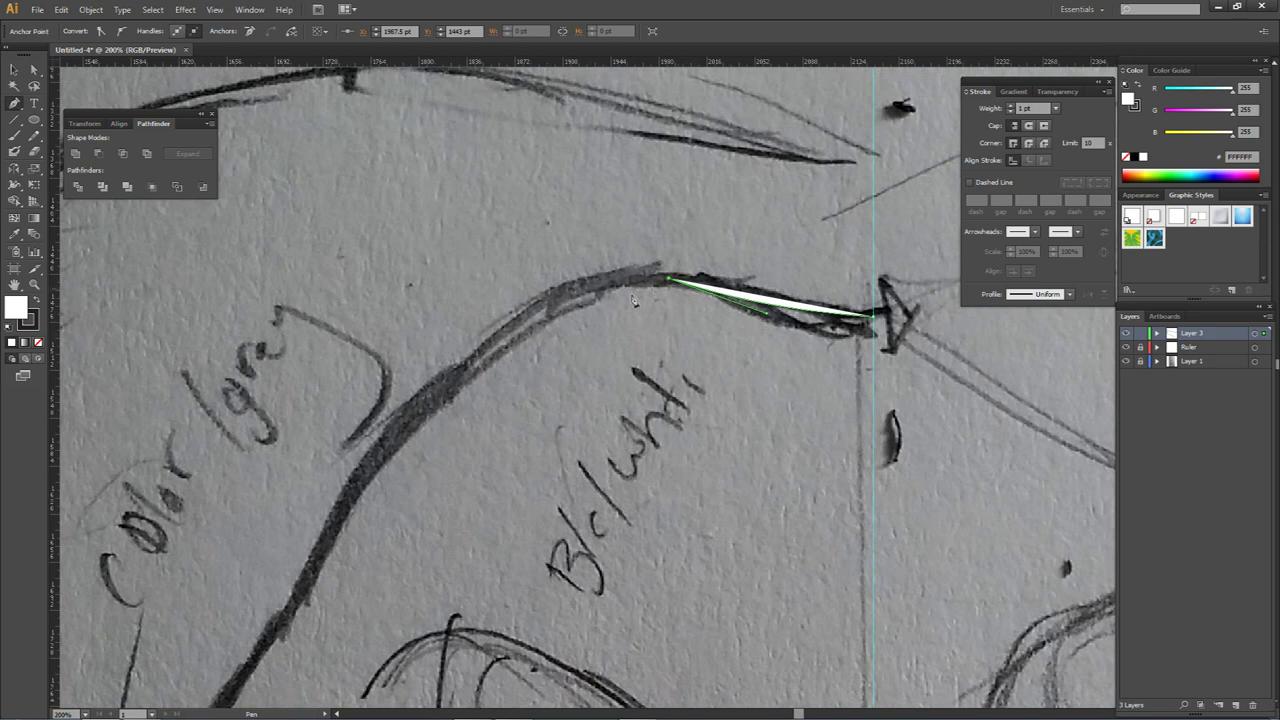
# Step: Extend the path with a curve from the crest anchor down the forehead outline, leaving the crest as a corner point
pyautogui.click(301, 596)
pyautogui.press('alt')
pyautogui.press('ctrl')
pyautogui.press('alt')
pyautogui.scroll(-3, 466, 227)
pyautogui.click(408, 356)
pyautogui.press('a')
pyautogui.click(527, 311)
# Step: Examine up close how the two curves join at the forehead's crest anchor
pyautogui.scroll(5, 535, 235)
pyautogui.scroll(7, 516, 271)
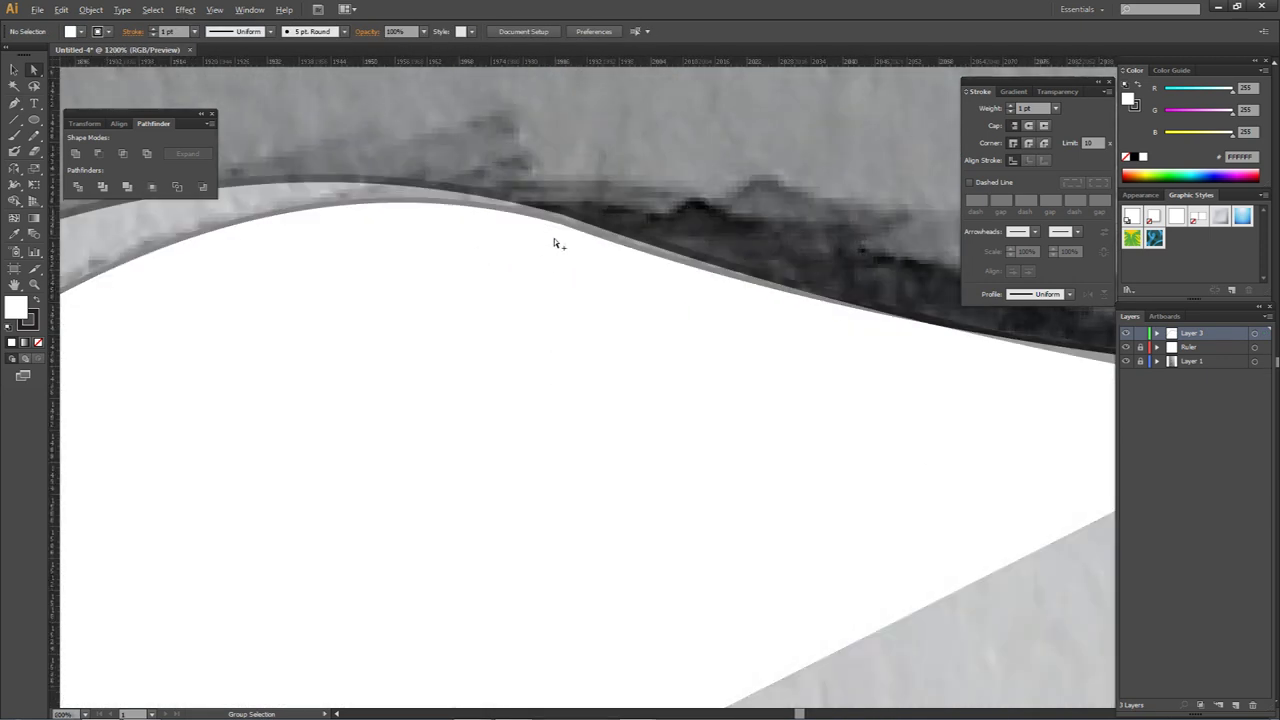
pyautogui.scroll(-3, 586, 206)
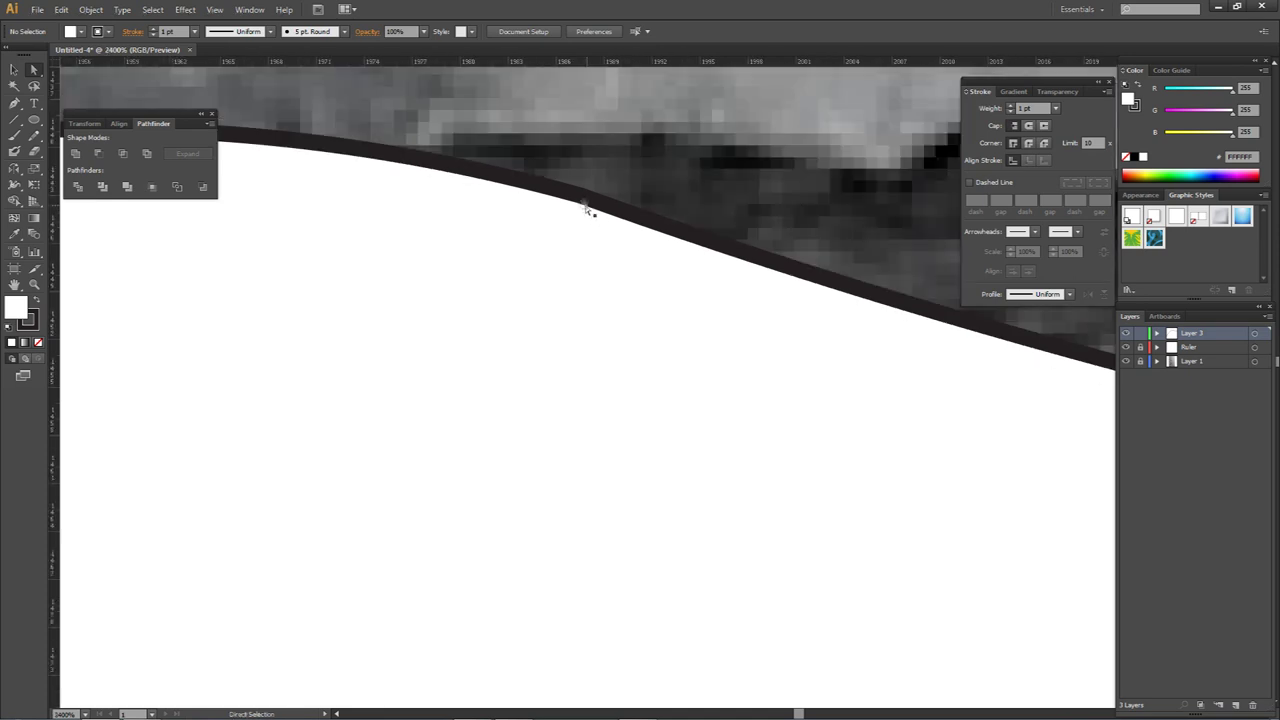
pyautogui.moveTo(607, 288); pyautogui.dragTo(560, 323)
pyautogui.moveTo(637, 277); pyautogui.dragTo(560, 345)
pyautogui.click(637, 277)
pyautogui.scroll(-2, 637, 276)
pyautogui.scroll(-1, 635, 279)
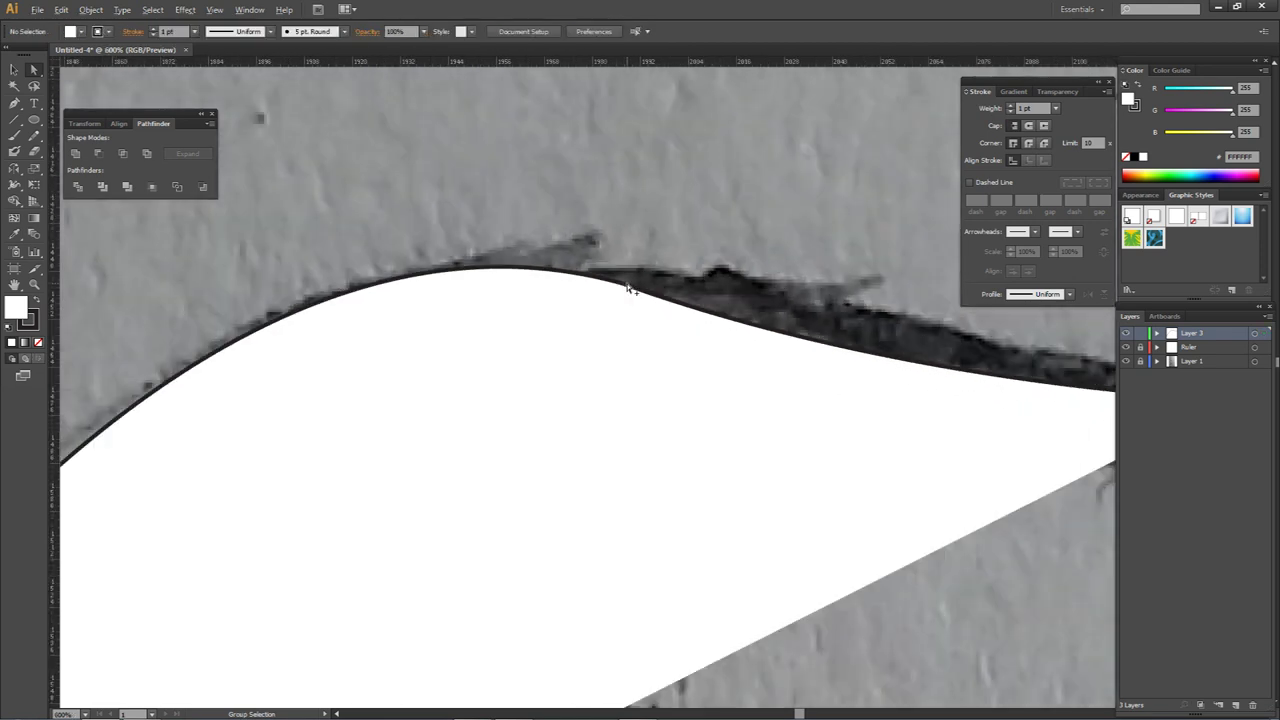
pyautogui.scroll(1, 628, 288)
pyautogui.scroll(-4, 632, 292)
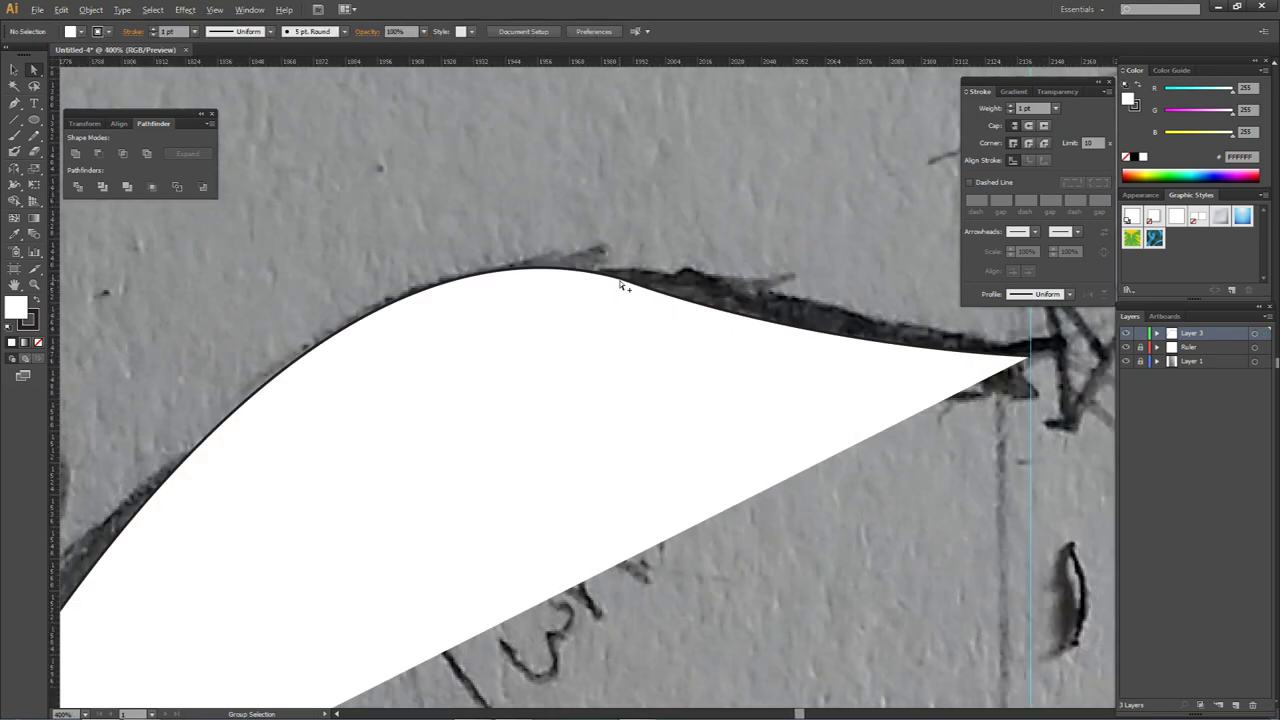
# Step: Redraw the curve down the forehead outline, giving the crest anchor a smooth direction handle
pyautogui.click(622, 284)
pyautogui.press('p')
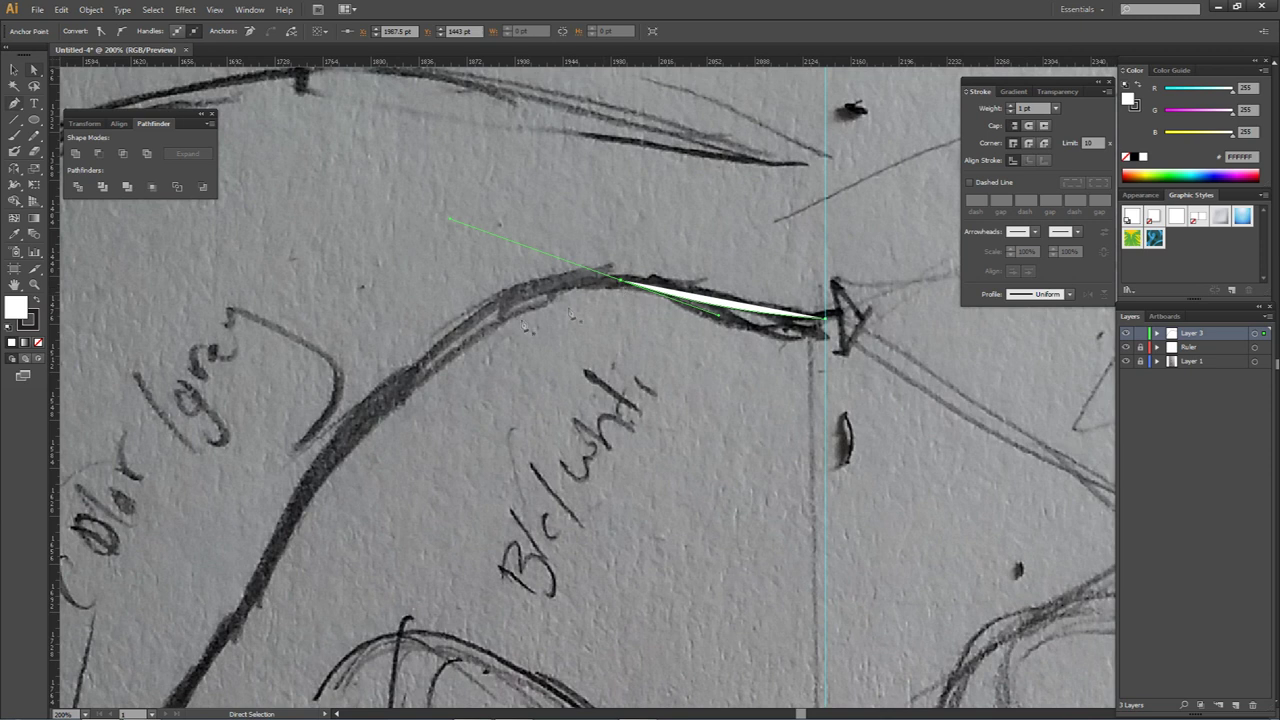
pyautogui.click(280, 548)
pyautogui.keyDown('ctrl'); pyautogui.click(624, 285); pyautogui.keyUp('ctrl')
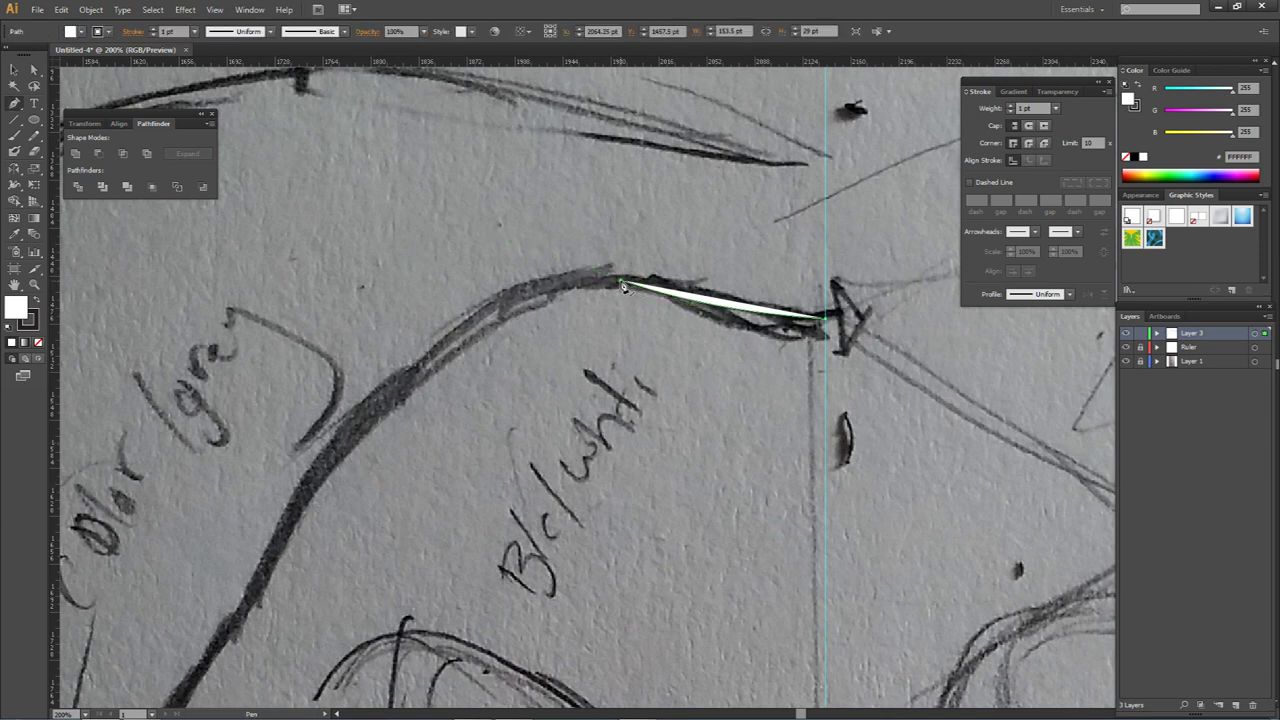
pyautogui.moveTo(620, 280); pyautogui.dragTo(444, 237)
pyautogui.moveTo(308, 515); pyautogui.dragTo(296, 547)
# Step: Inspect the smooth join at the forehead's crest up close, and delete the whole path
pyautogui.scroll(6, 615, 296)
pyautogui.press('a')
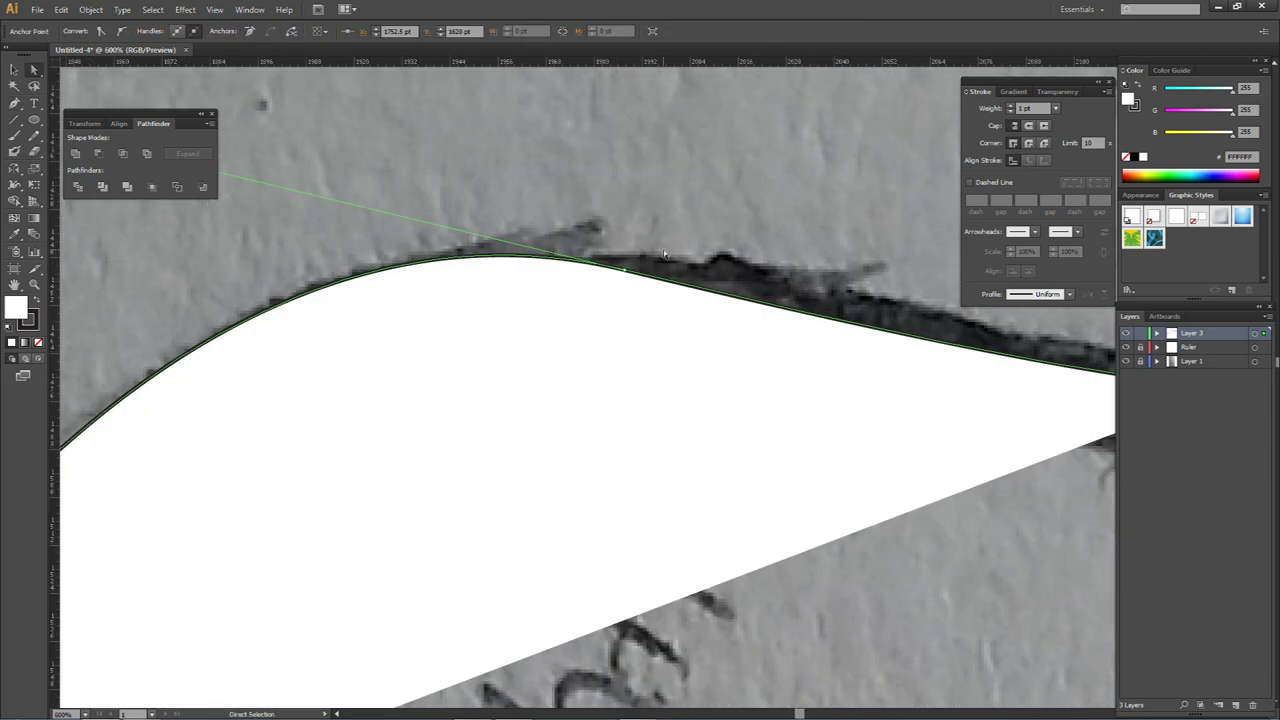
pyautogui.click(642, 300)
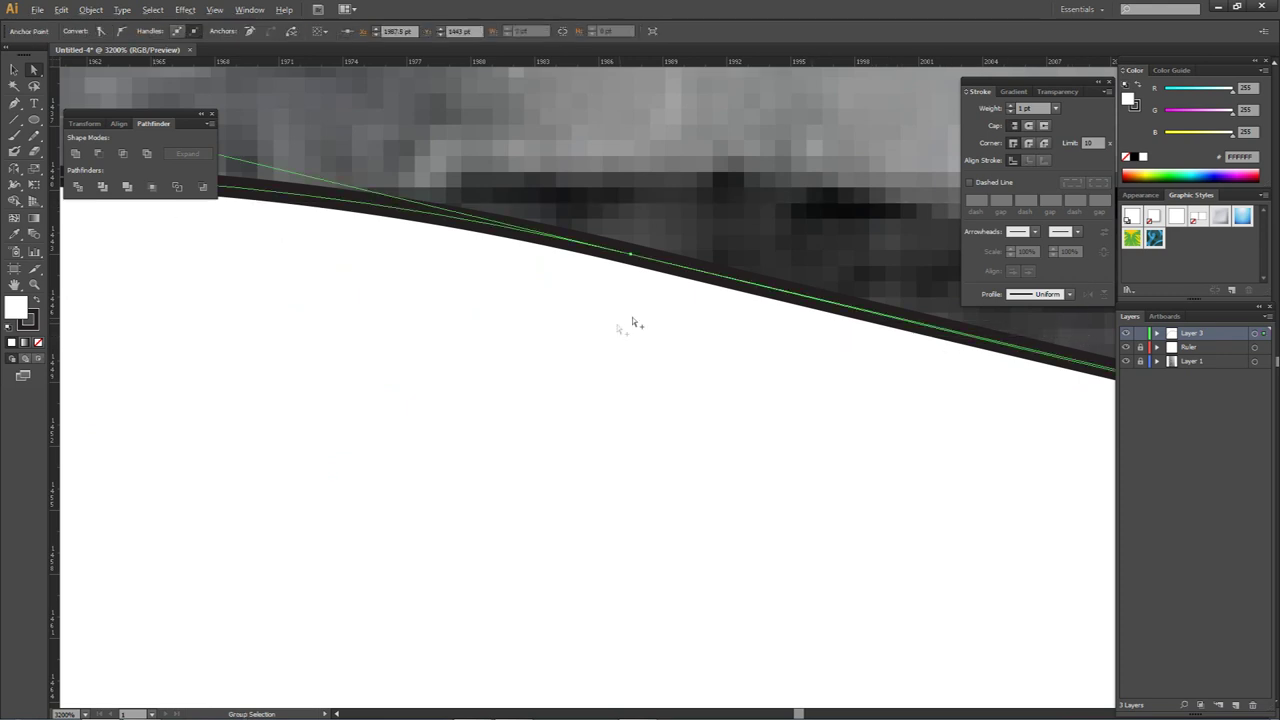
pyautogui.scroll(-9, 639, 292)
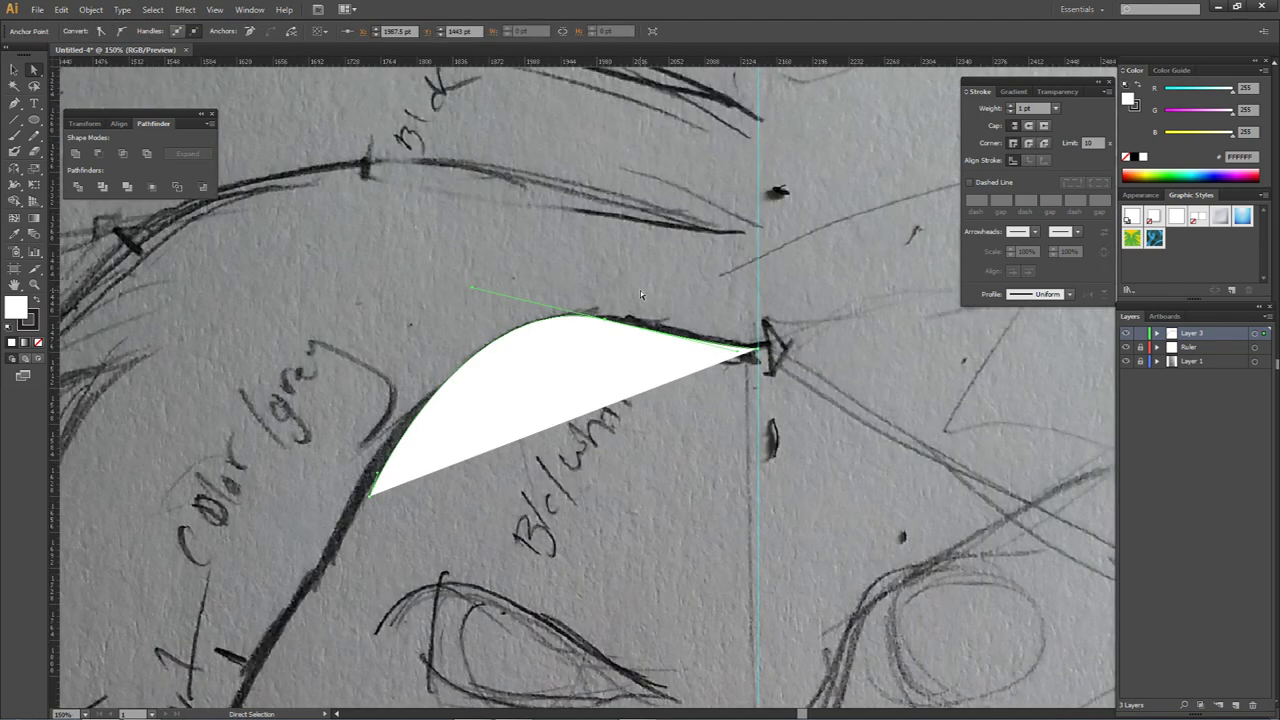
pyautogui.press('Delete')
# Step: Start a new Pen path on the centre guide and add a smooth anchor point with long handles at the forehead's crest
pyautogui.press('p')
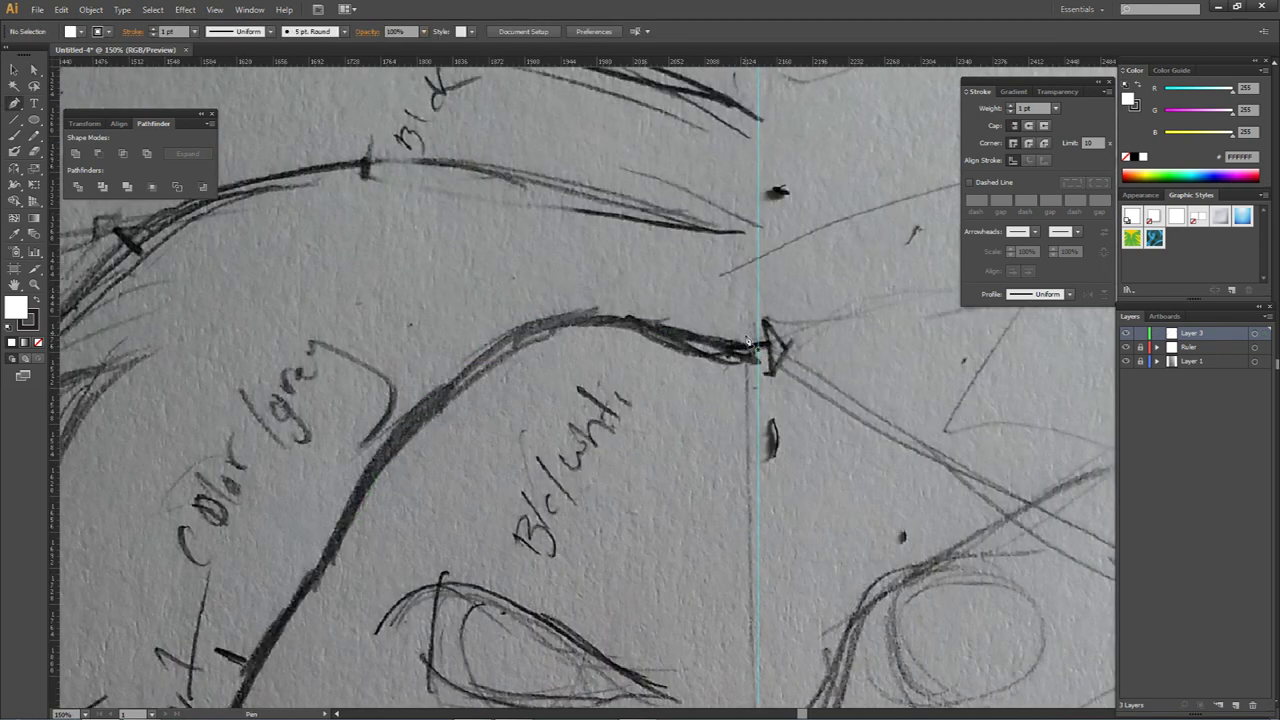
pyautogui.scroll(1, 750, 345)
pyautogui.moveTo(749, 412); pyautogui.dragTo(653, 314)
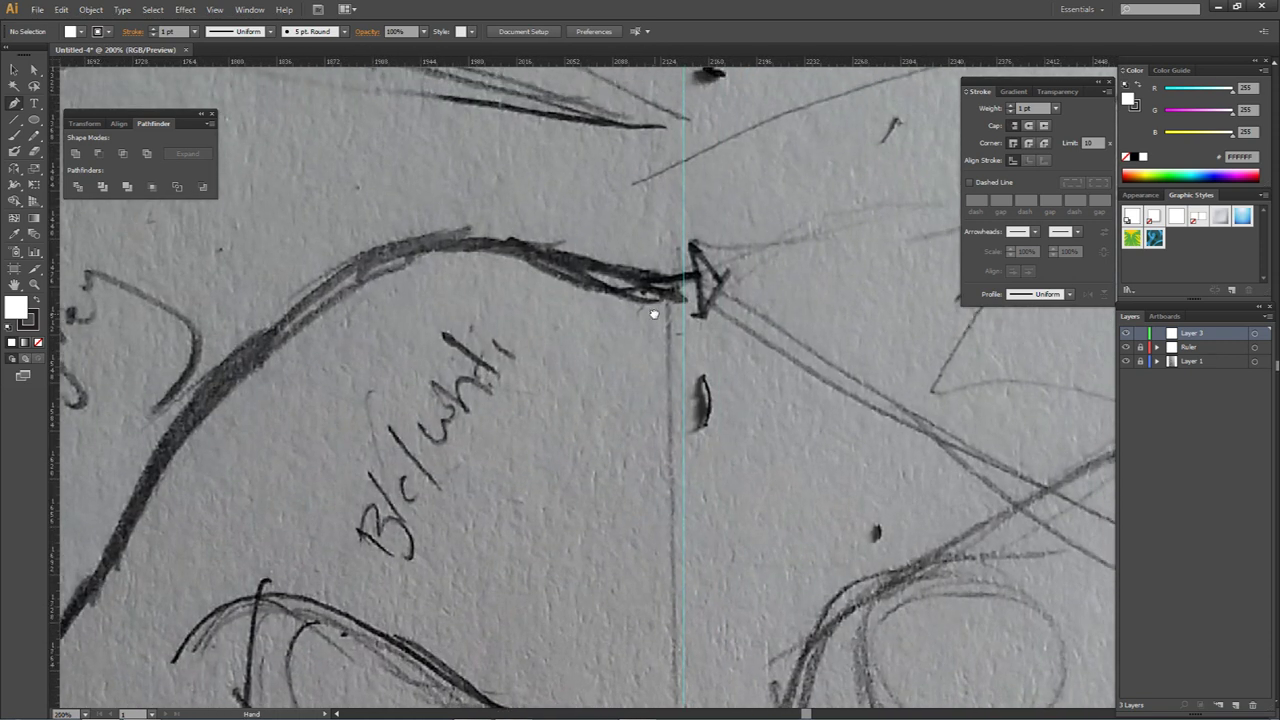
pyautogui.scroll(2, 680, 312)
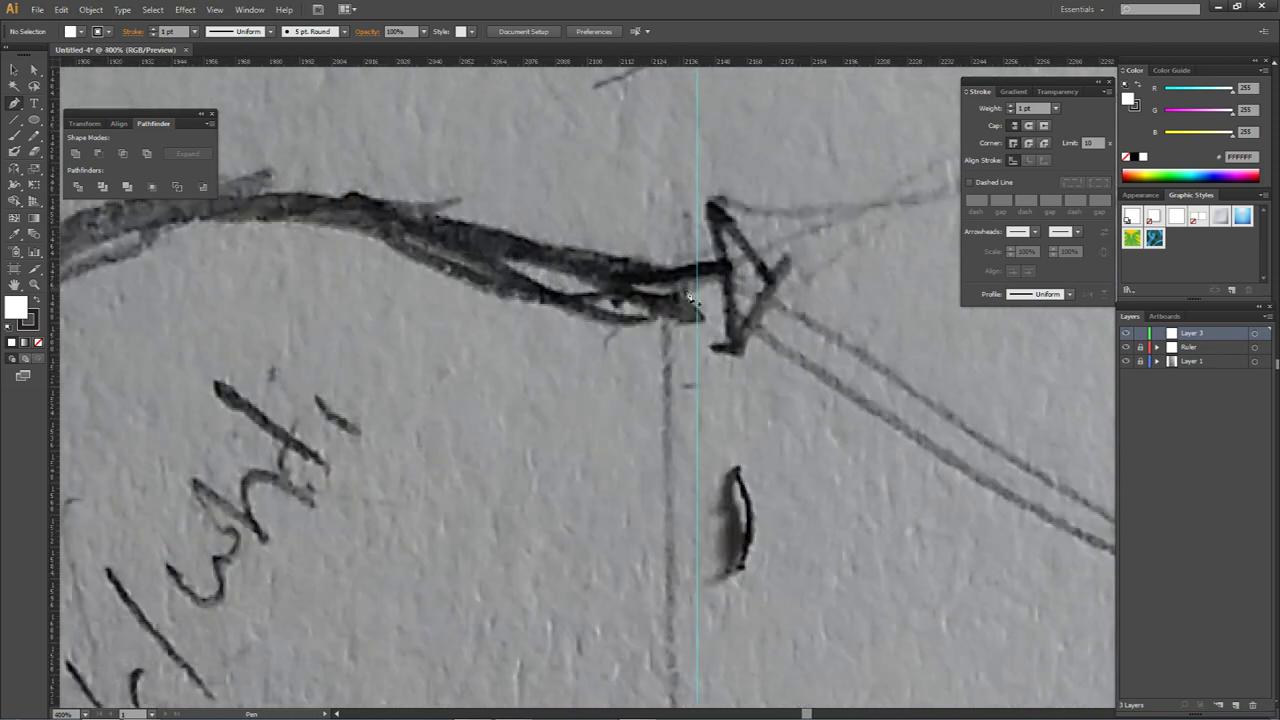
pyautogui.click(697, 313)
pyautogui.moveTo(297, 202); pyautogui.dragTo(75, 111)
pyautogui.scroll(-2, 305, 279)
# Step: Continue the path down the side of the forehead and around the cheek to the notch beside the muzzle
pyautogui.moveTo(223, 300); pyautogui.dragTo(686, 234)
pyautogui.scroll(-1, 617, 242)
pyautogui.scroll(-2, 540, 408)
pyautogui.moveTo(523, 423)
pyautogui.mouseDown()
pyautogui.moveTo(543, 318)
pyautogui.moveTo(514, 320)
pyautogui.moveTo(495, 352)
pyautogui.mouseUp()
pyautogui.moveTo(459, 424); pyautogui.dragTo(437, 462)
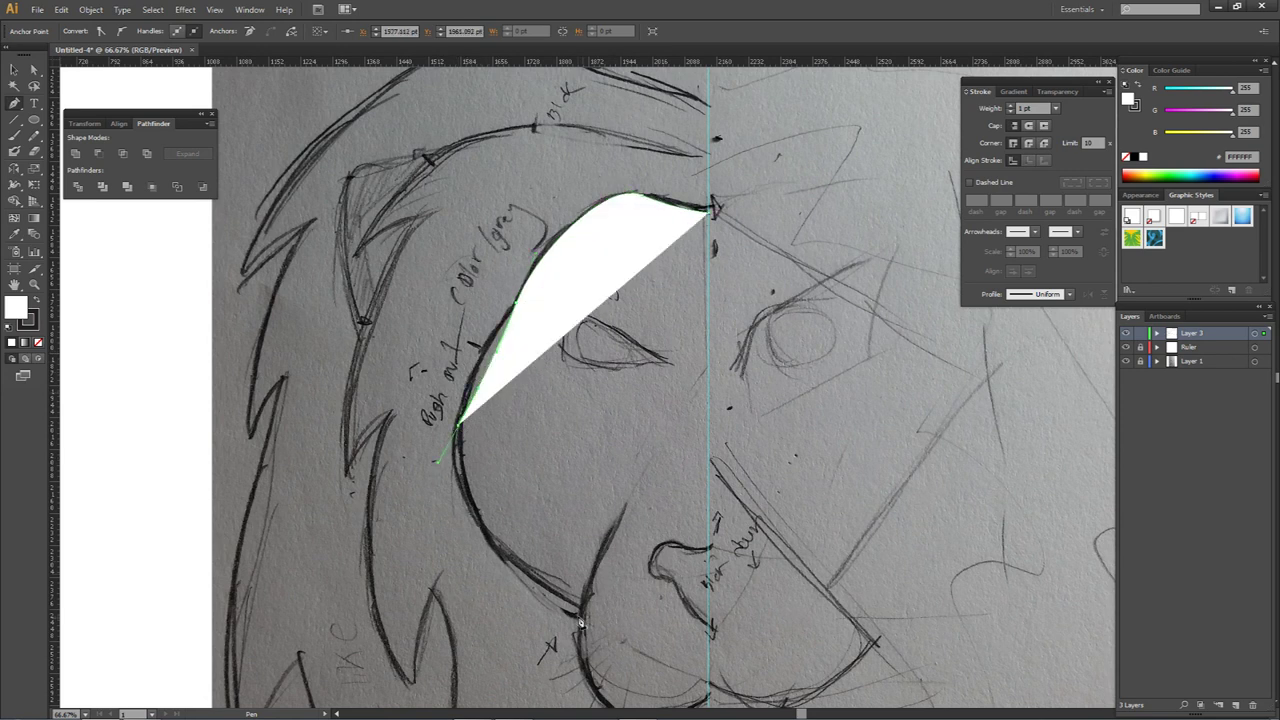
pyautogui.moveTo(578, 613); pyautogui.dragTo(546, 532)
pyautogui.moveTo(633, 335); pyautogui.dragTo(631, 381)
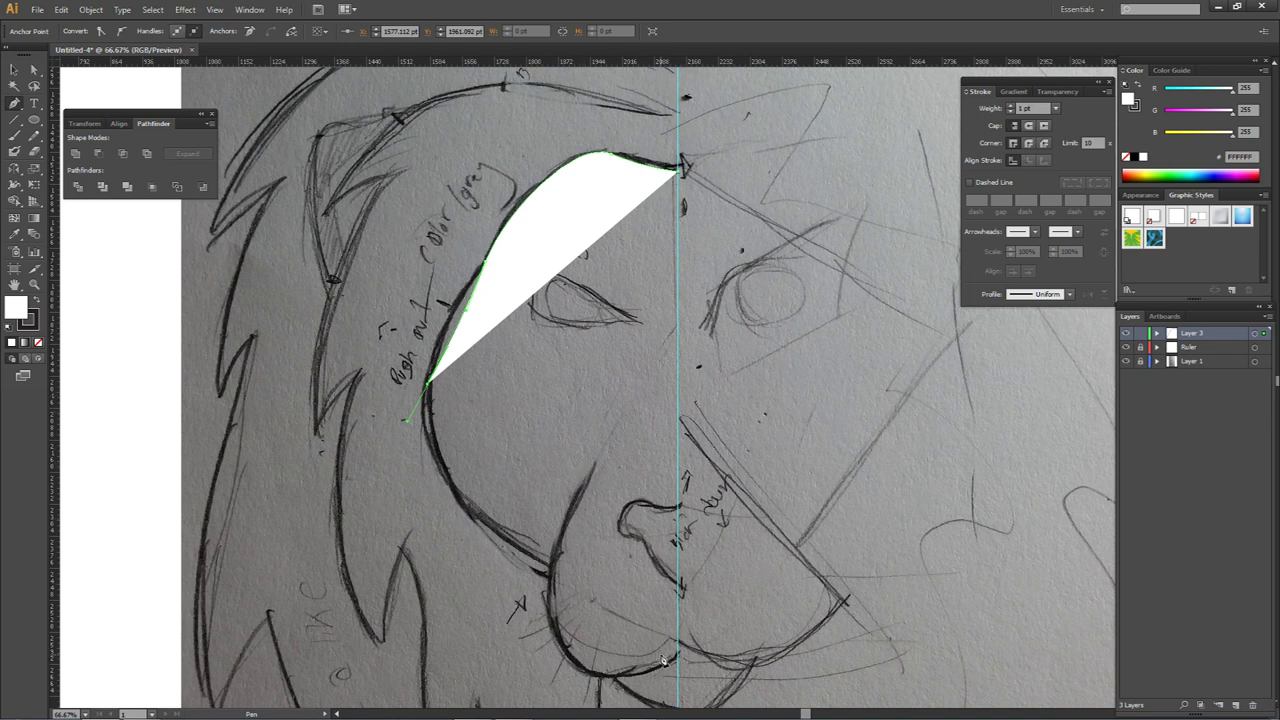
pyautogui.moveTo(553, 566); pyautogui.dragTo(645, 591)
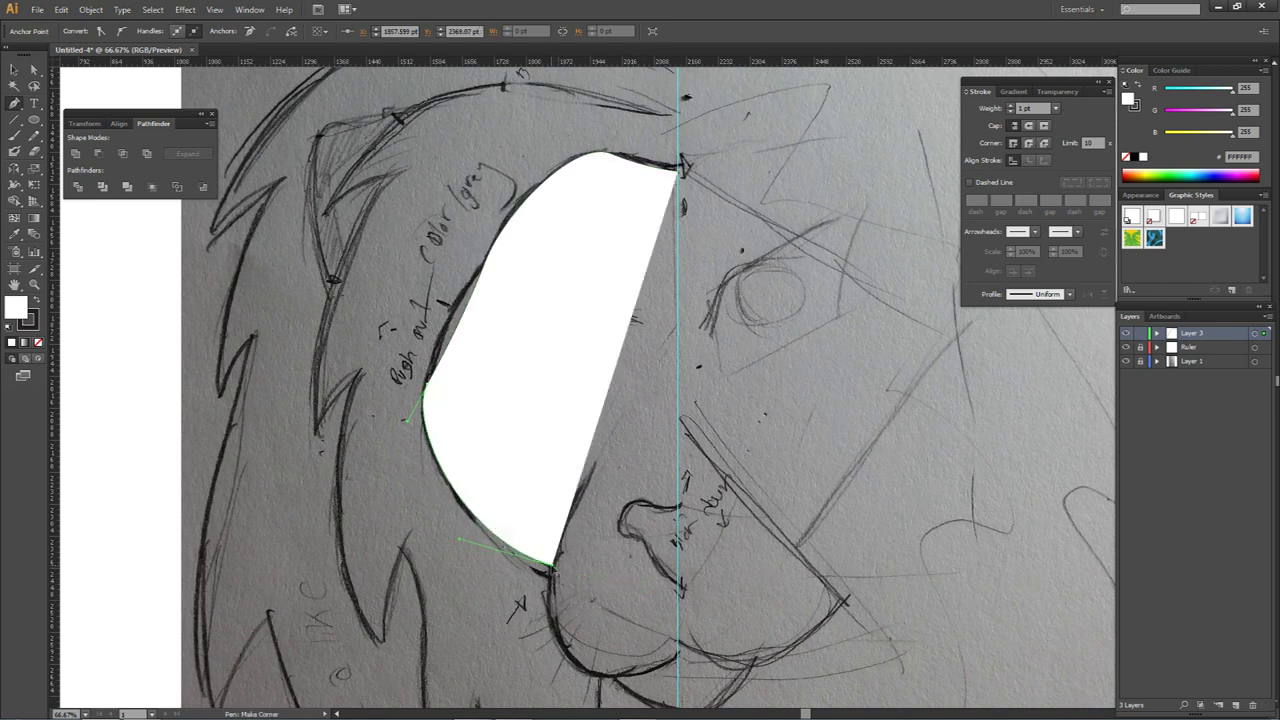
# Step: Curve the path around the muzzle to the centre guide, and close it at its starting anchor
pyautogui.moveTo(589, 626); pyautogui.dragTo(599, 570)
pyautogui.moveTo(613, 620); pyautogui.dragTo(655, 623)
pyautogui.click(688, 600)
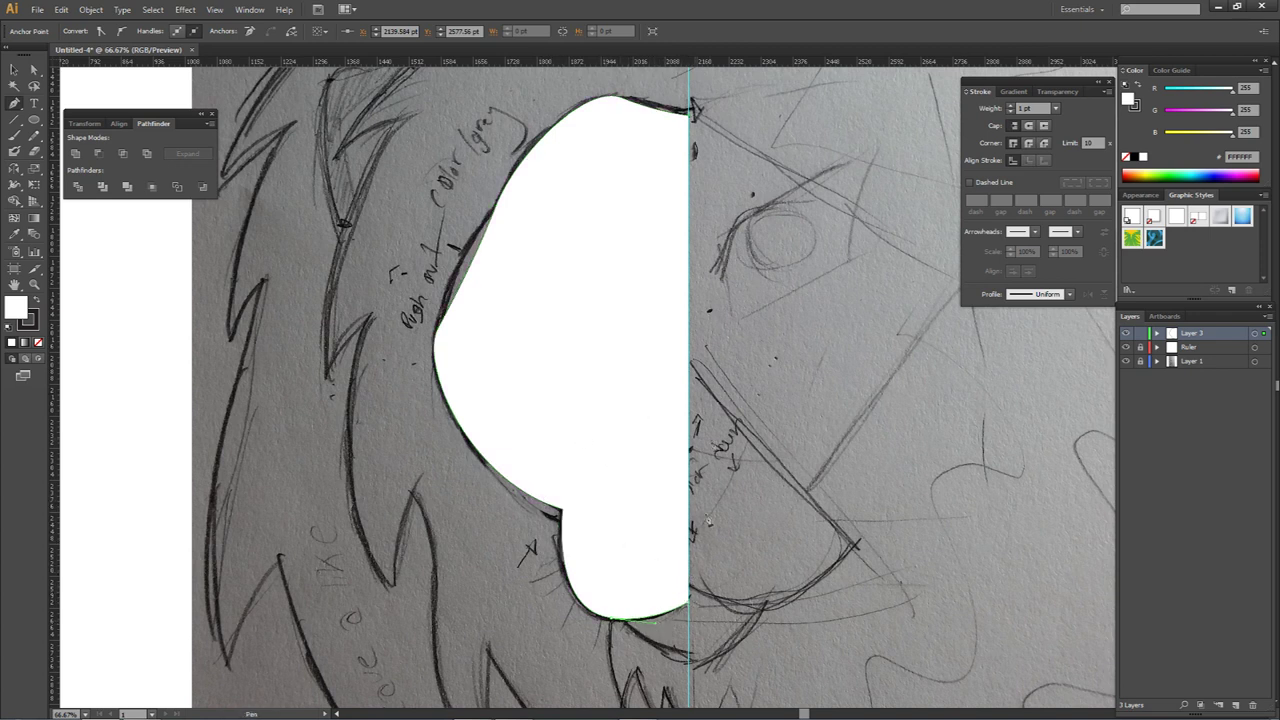
pyautogui.click(689, 114)
pyautogui.press('a')
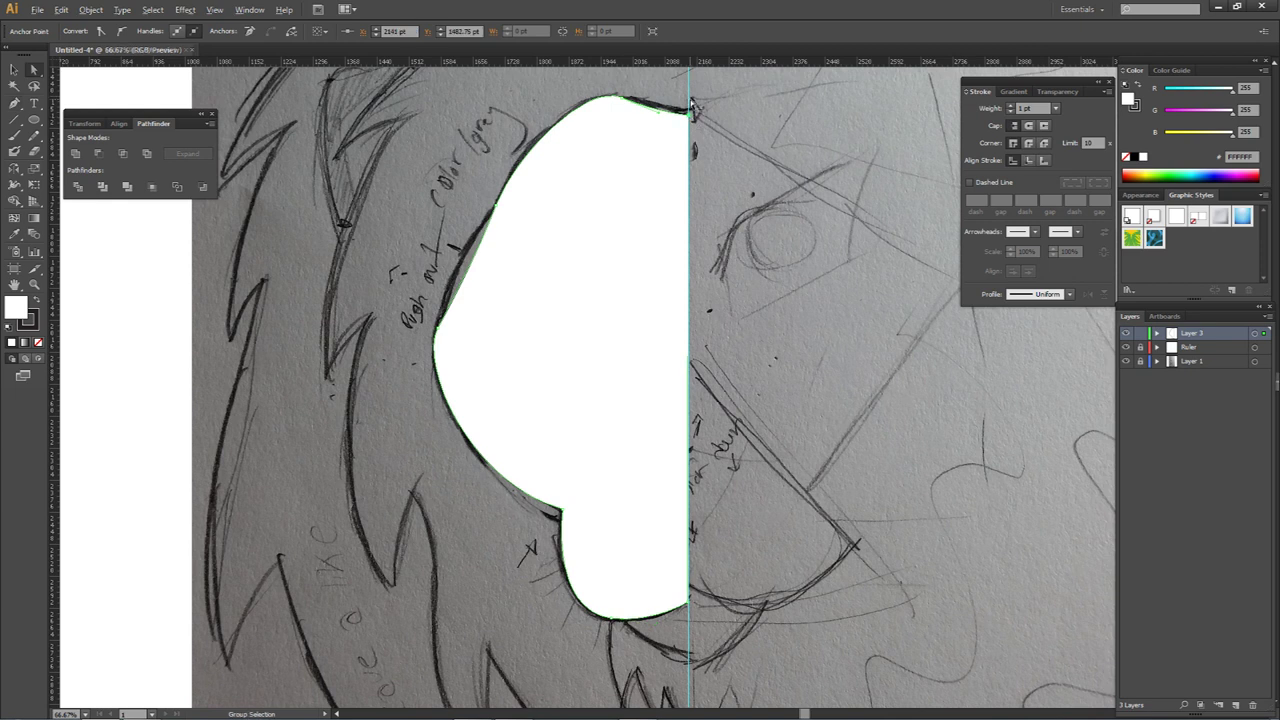
# Step: Examine up close how the closed shape's upper corner meets the centre guide
pyautogui.scroll(8, 690, 100)
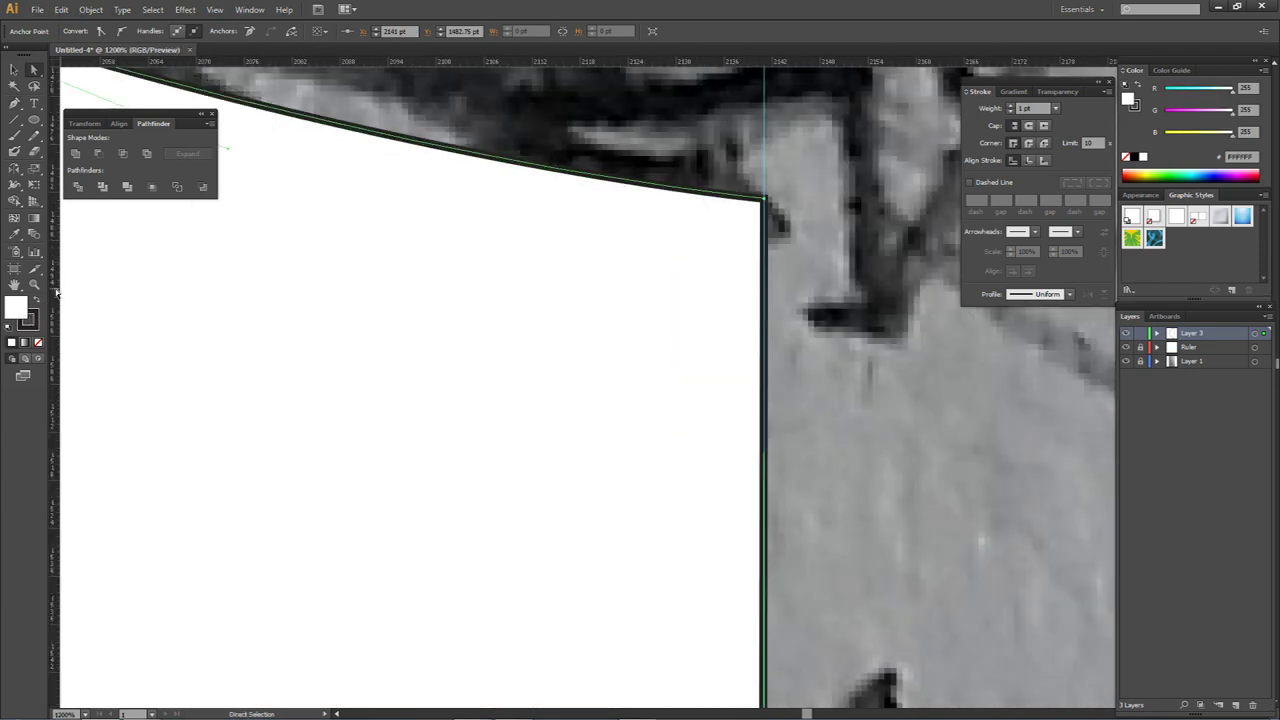
pyautogui.scroll(-3, 278, 309)
pyautogui.scroll(3, 298, 293)
pyautogui.moveTo(470, 250); pyautogui.dragTo(432, 378)
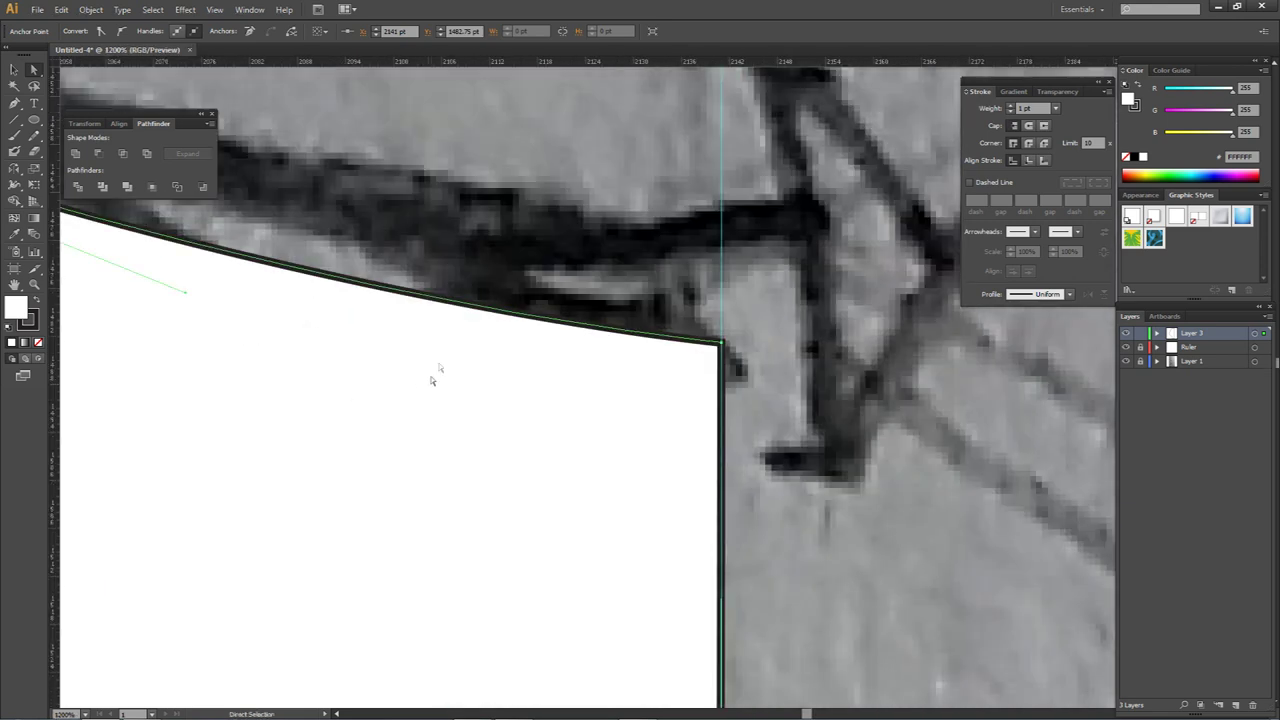
pyautogui.scroll(4, 444, 316)
pyautogui.scroll(-3, 523, 246)
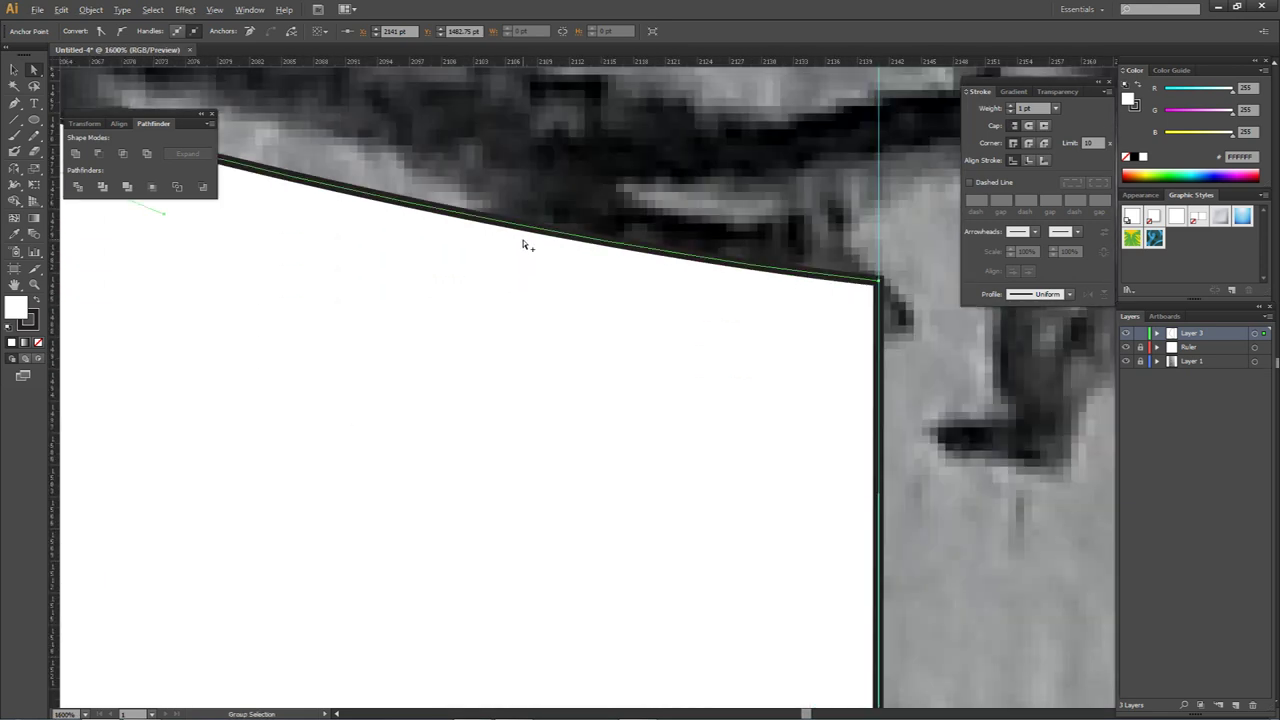
pyautogui.scroll(-1, 523, 246)
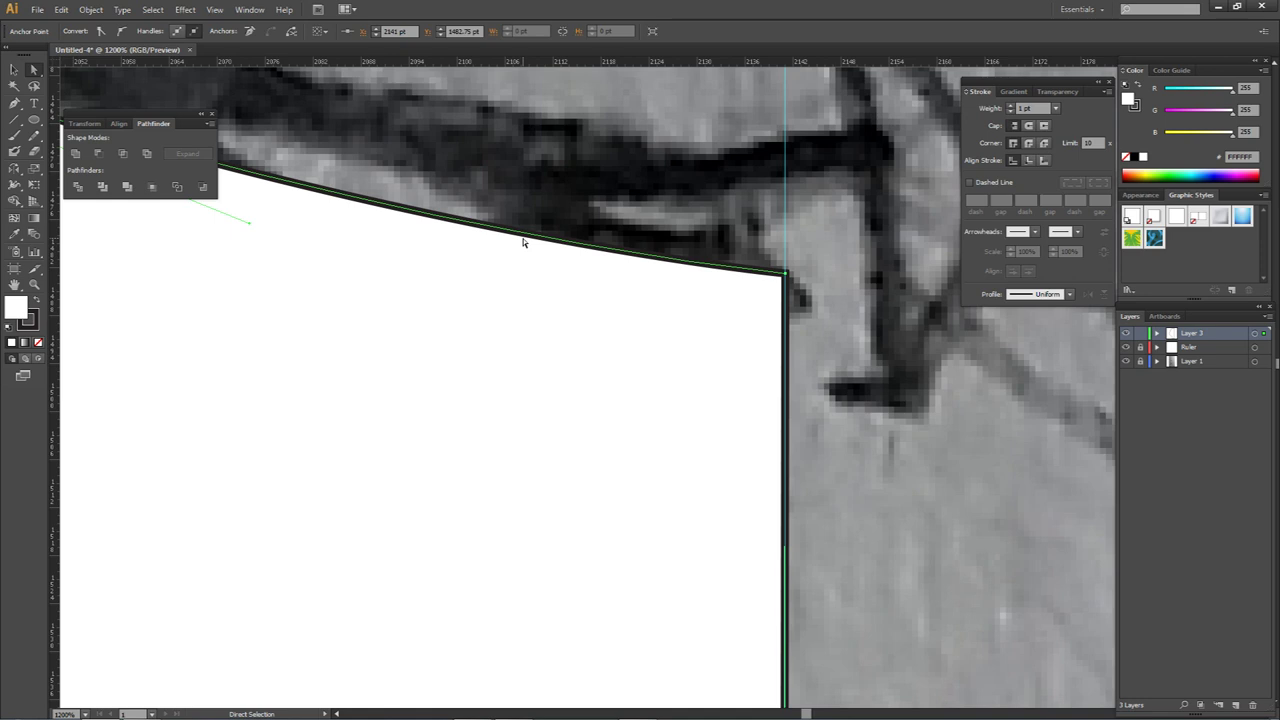
# Step: Try no fill and a gradient fill on the half-face shape, and return it to solid white
pyautogui.click(480, 306)
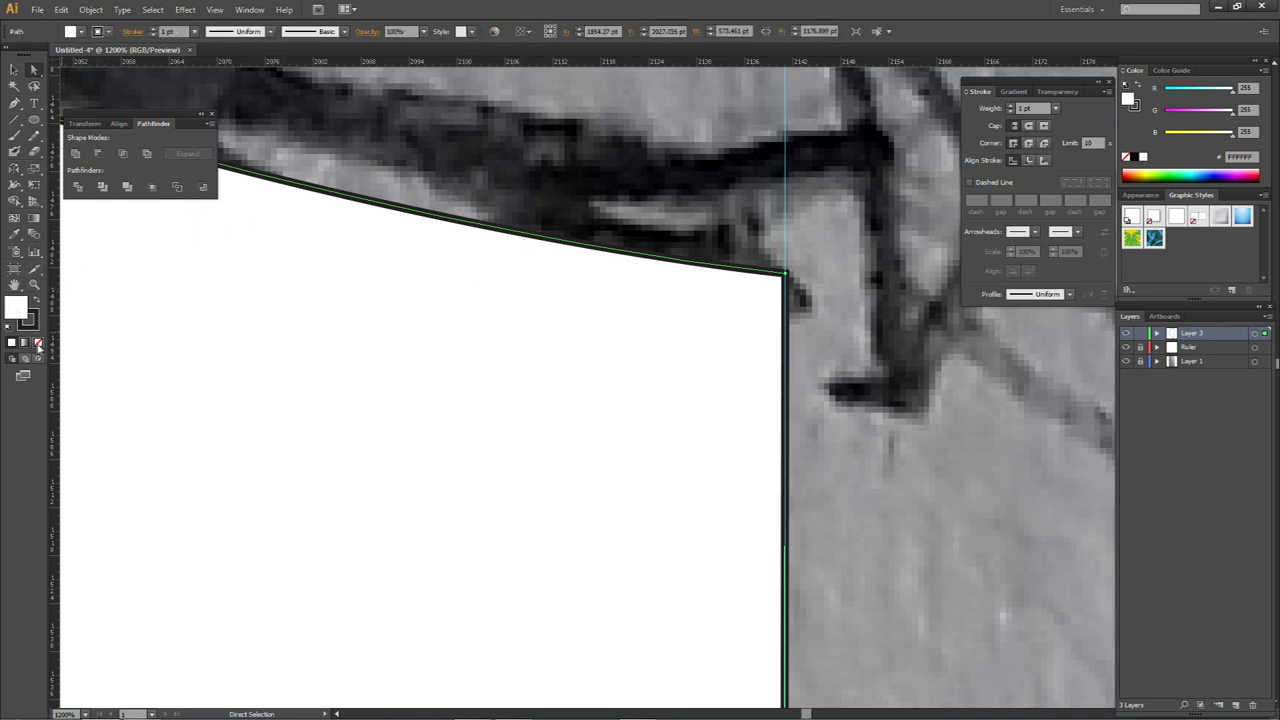
pyautogui.click(39, 343)
pyautogui.click(25, 343)
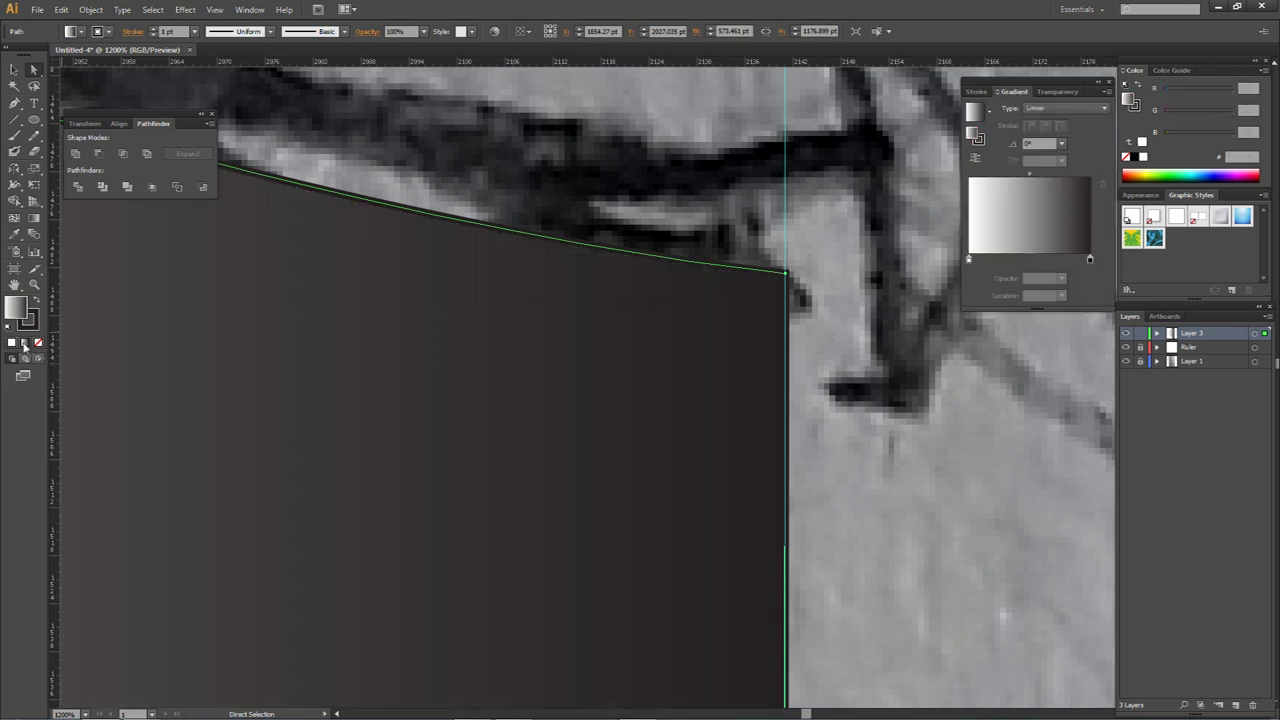
pyautogui.click(11, 343)
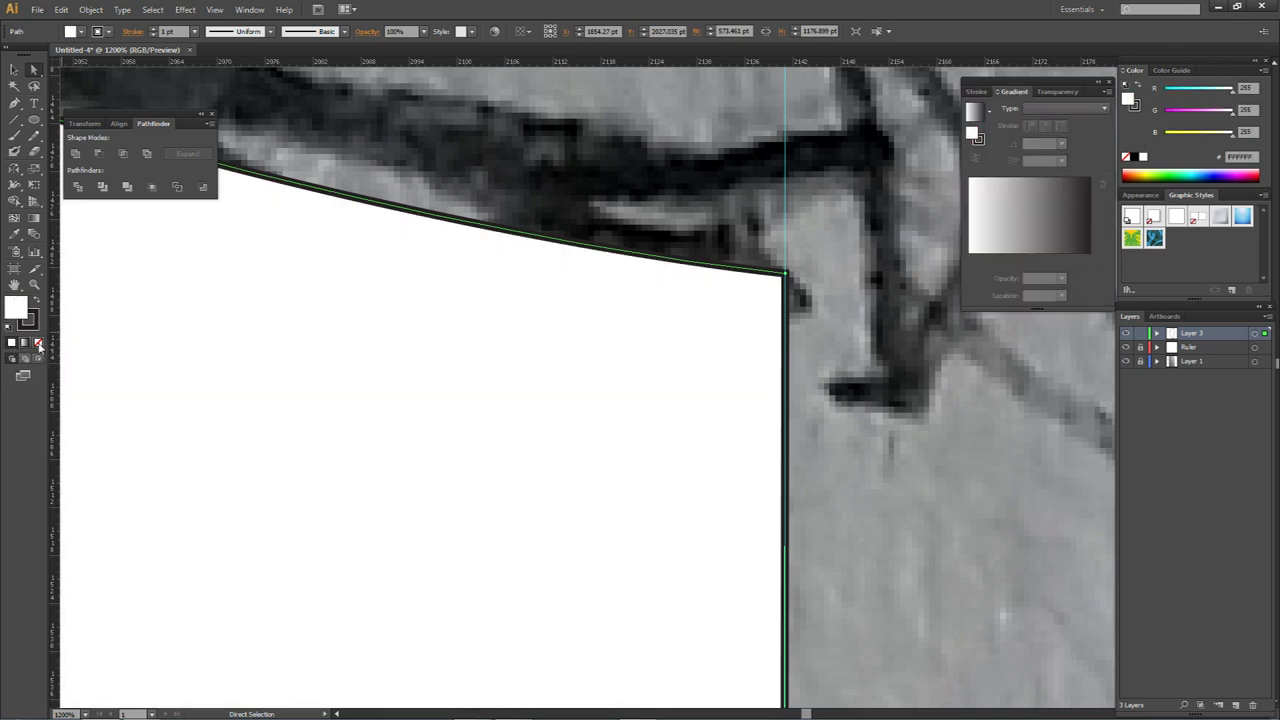
# Step: Set both the fill and the stroke of the half-face shape to none
pyautogui.click(39, 343)
pyautogui.press('x')
pyautogui.click(37, 343)
pyautogui.click(11, 343)
pyautogui.click(38, 343)
pyautogui.click(11, 343)
pyautogui.click(38, 343)
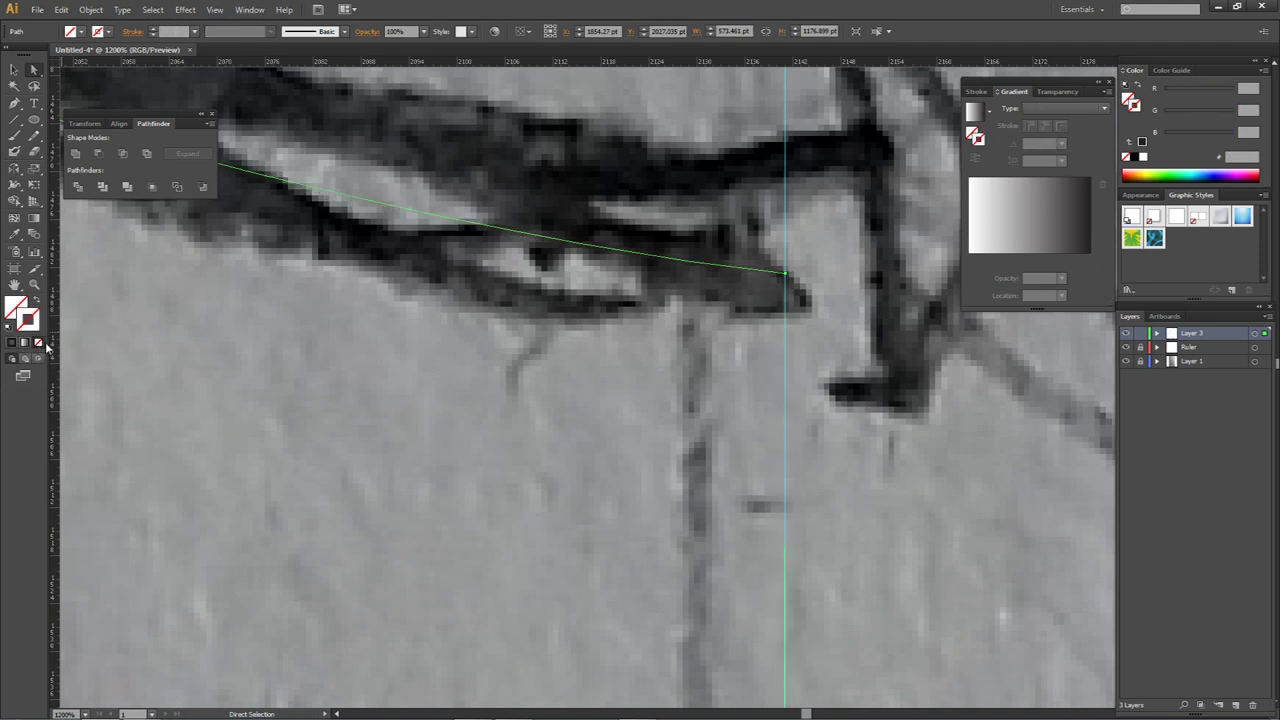
# Step: Deselect the shape and try switching the default fill between solid colour, gradient and none
pyautogui.click(809, 269)
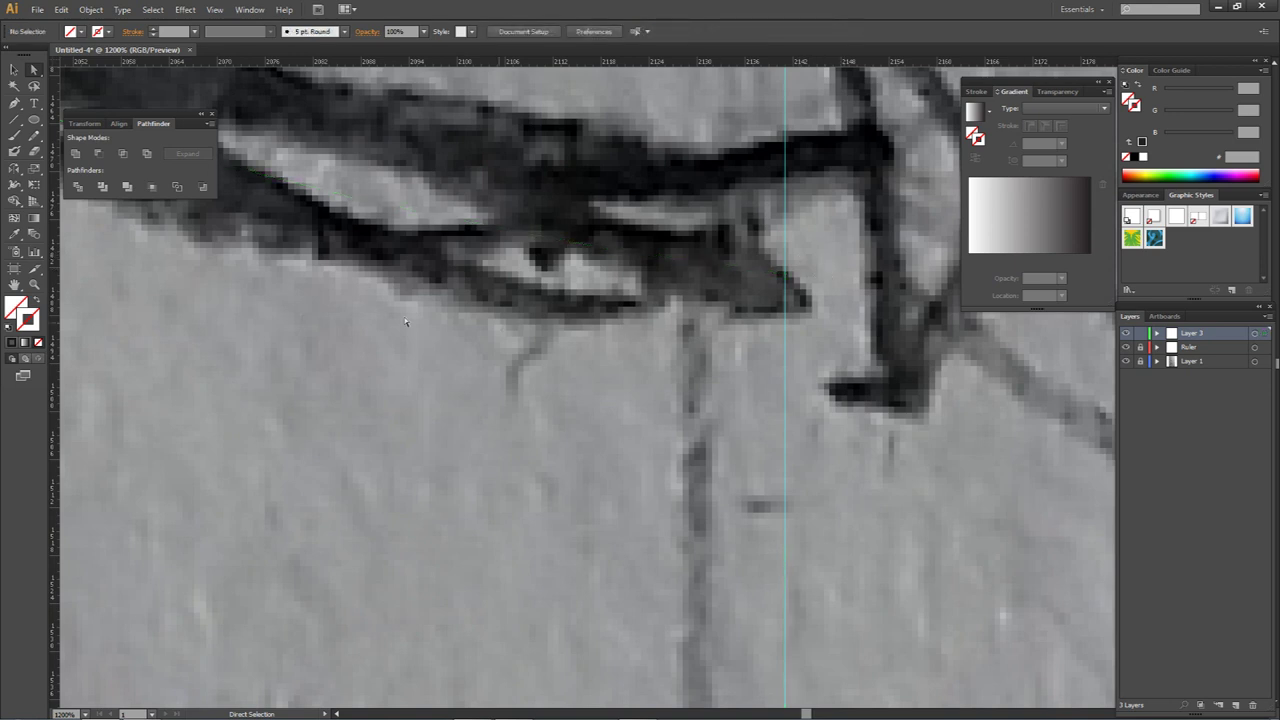
pyautogui.click(7, 314)
pyautogui.click(11, 343)
pyautogui.click(38, 343)
pyautogui.click(11, 343)
pyautogui.click(38, 343)
pyautogui.click(11, 343)
pyautogui.click(38, 343)
pyautogui.click(24, 343)
pyautogui.click(11, 343)
pyautogui.click(38, 343)
pyautogui.click(24, 343)
pyautogui.click(11, 343)
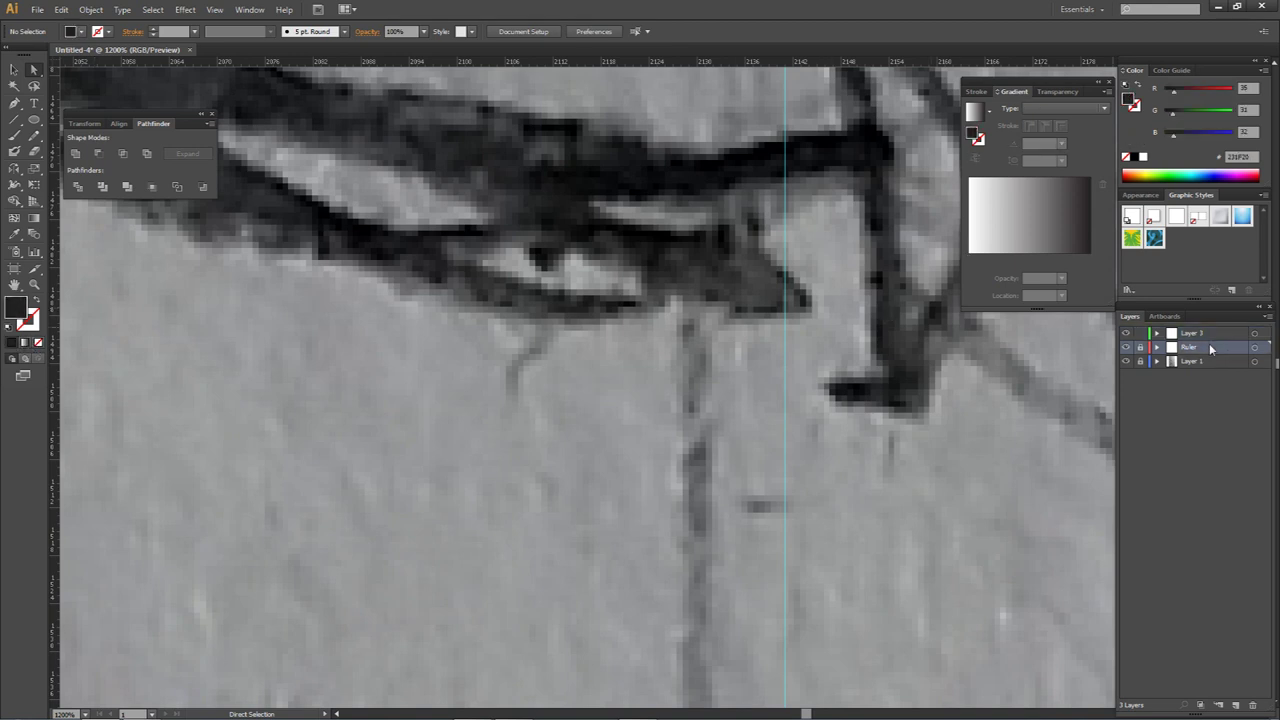
pyautogui.click(24, 343)
pyautogui.click(38, 343)
pyautogui.click(24, 343)
pyautogui.click(11, 343)
pyautogui.click(24, 343)
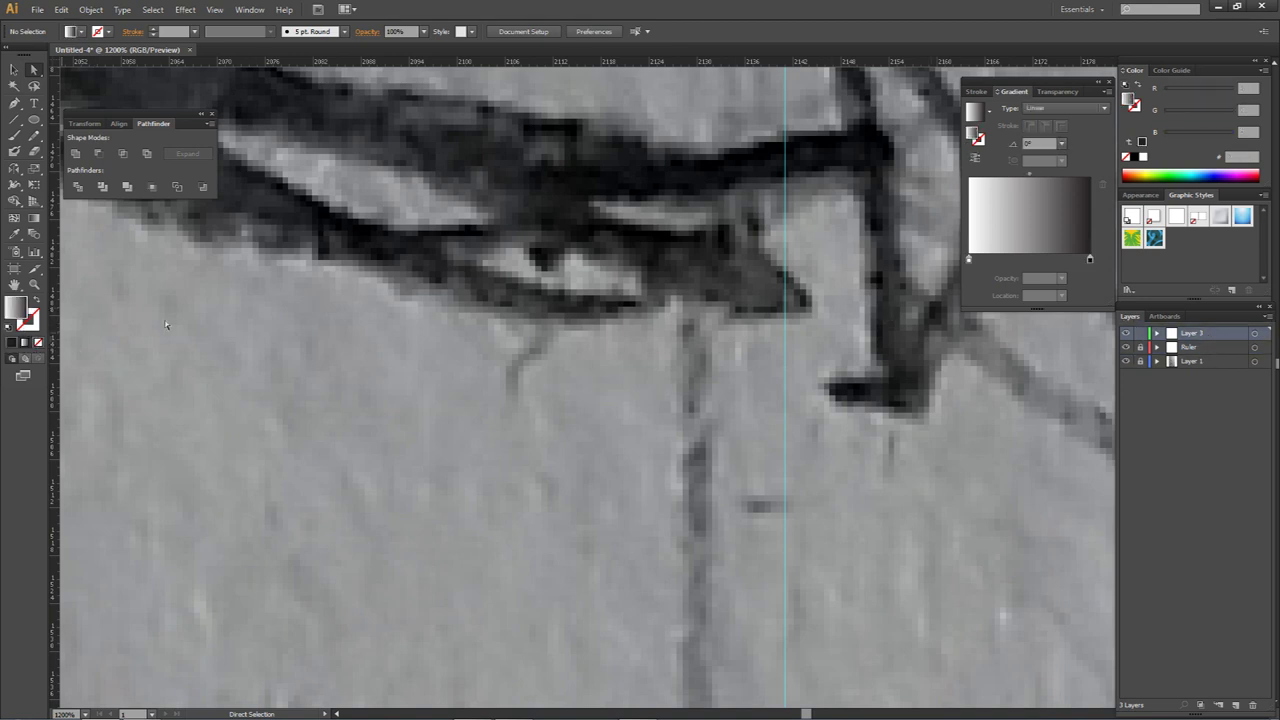
# Step: Target the artwork on Layer 3, fill the half-face shape with solid dark colour 231F20, and deselect it
pyautogui.click(1255, 334)
pyautogui.click(11, 343)
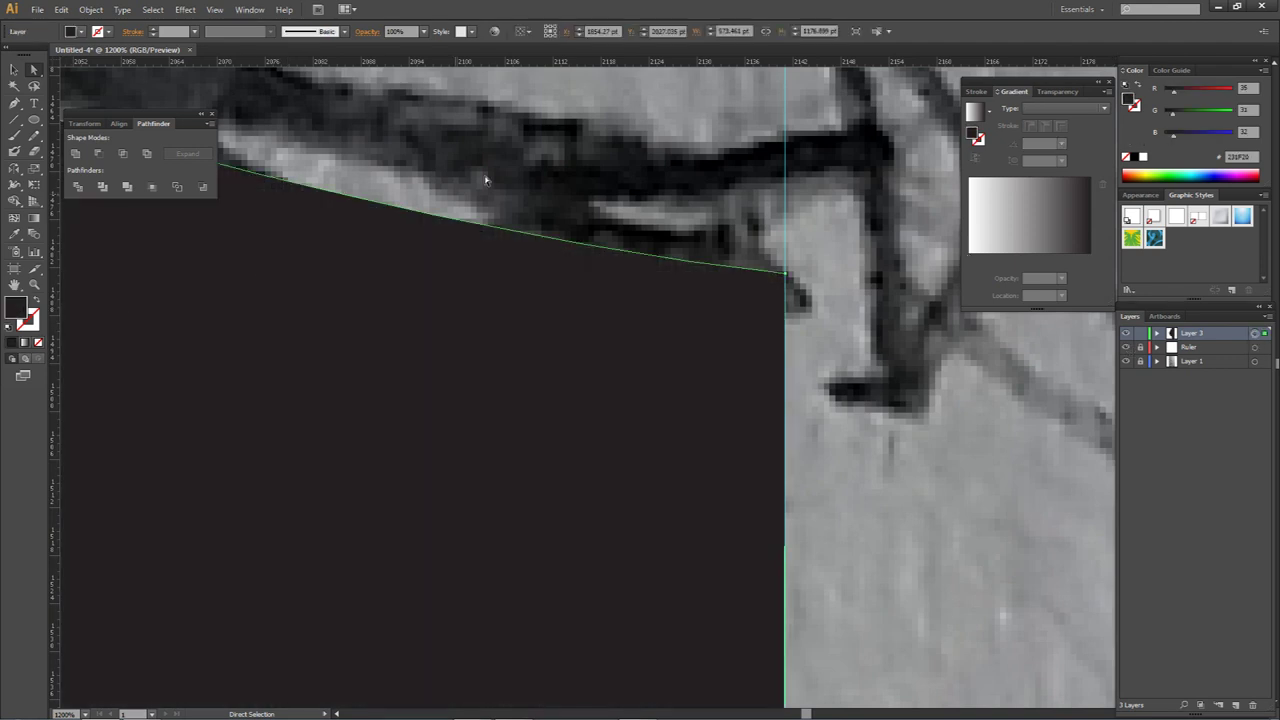
pyautogui.click(532, 162)
pyautogui.scroll(-4, 532, 162)
pyautogui.scroll(4, 577, 160)
pyautogui.scroll(5, 533, 135)
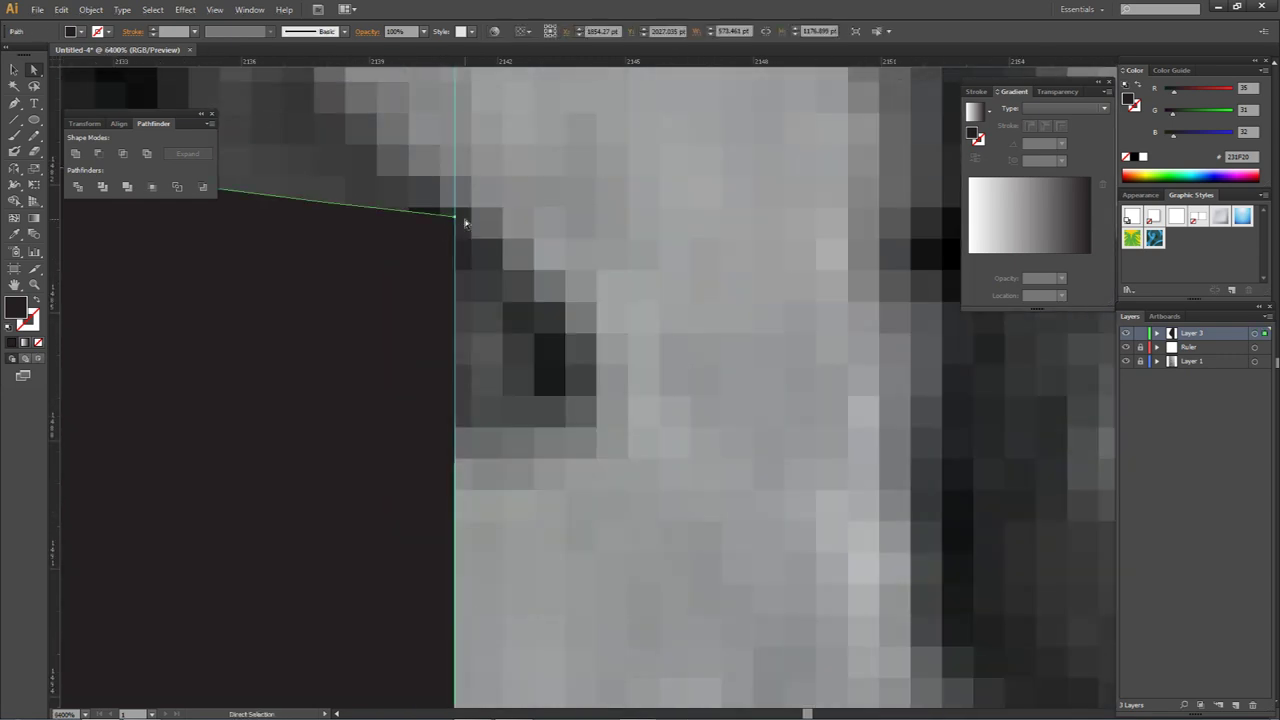
pyautogui.scroll(-10, 441, 233)
pyautogui.scroll(-2, 593, 378)
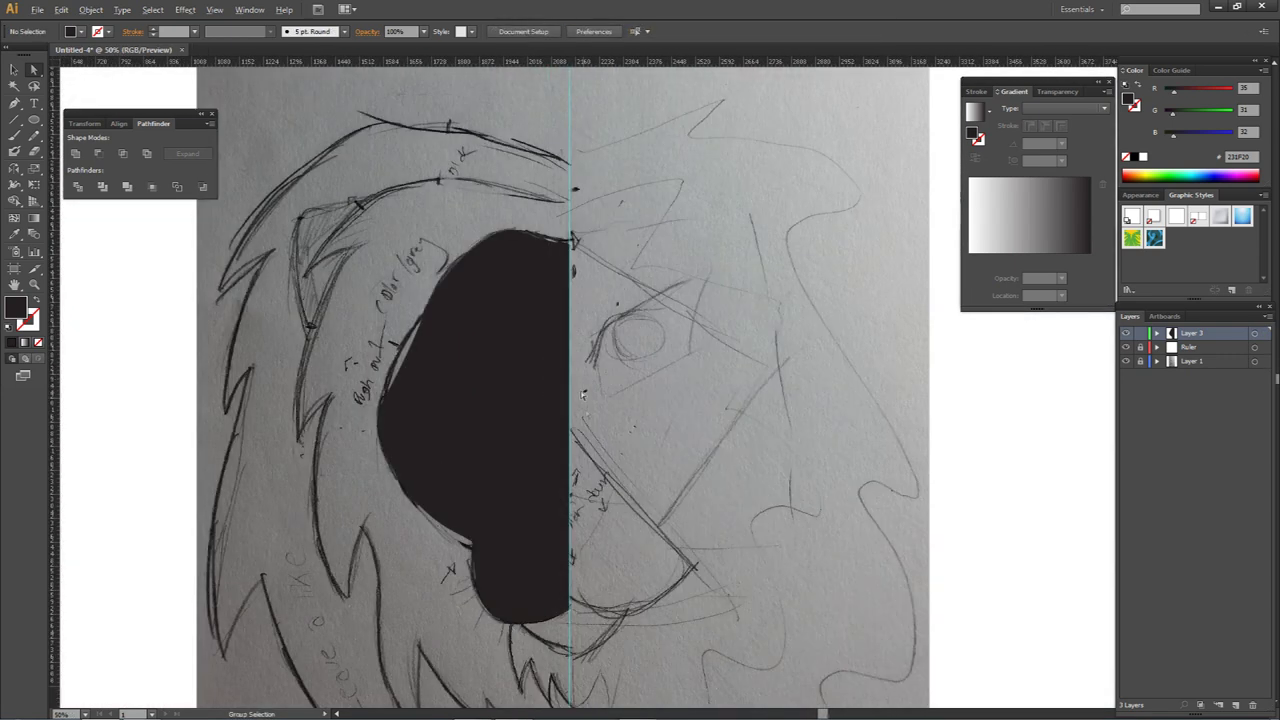
# Step: Try pushing the half-face shape's outermost cheek anchor outward to match the sketch line
pyautogui.moveTo(582, 418); pyautogui.dragTo(573, 366)
pyautogui.click(457, 312)
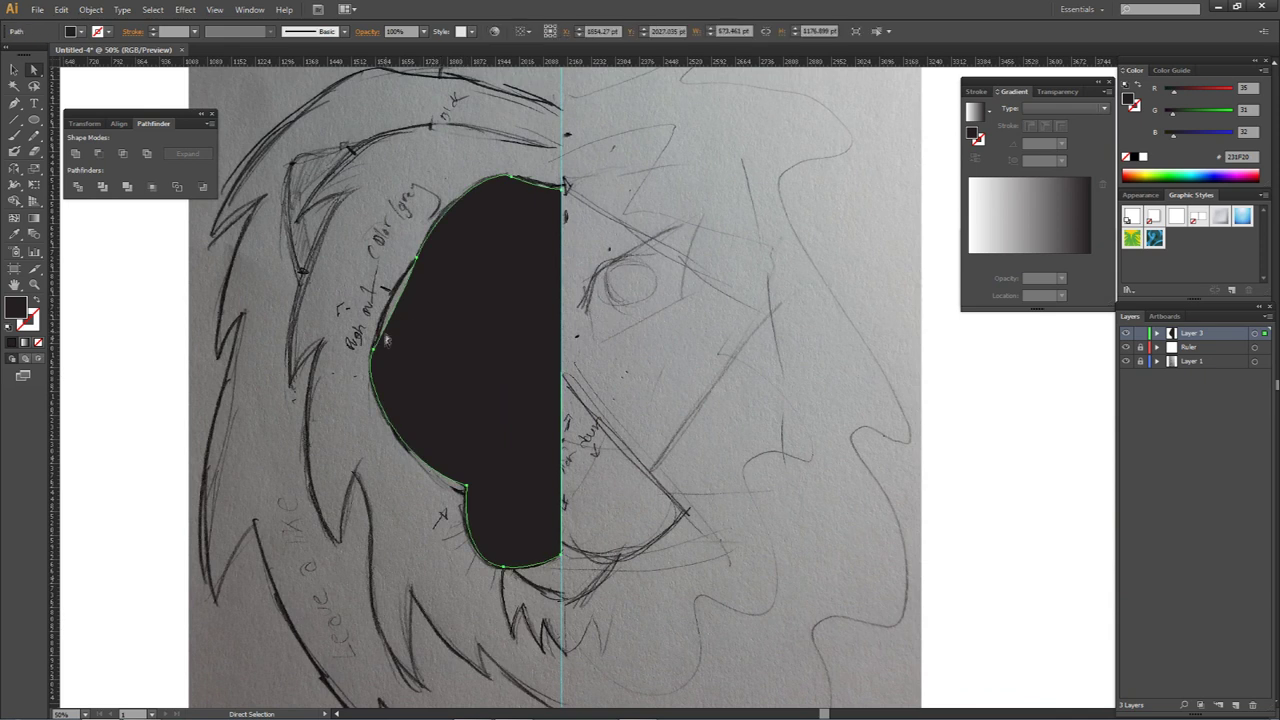
pyautogui.moveTo(374, 350); pyautogui.dragTo(367, 343)
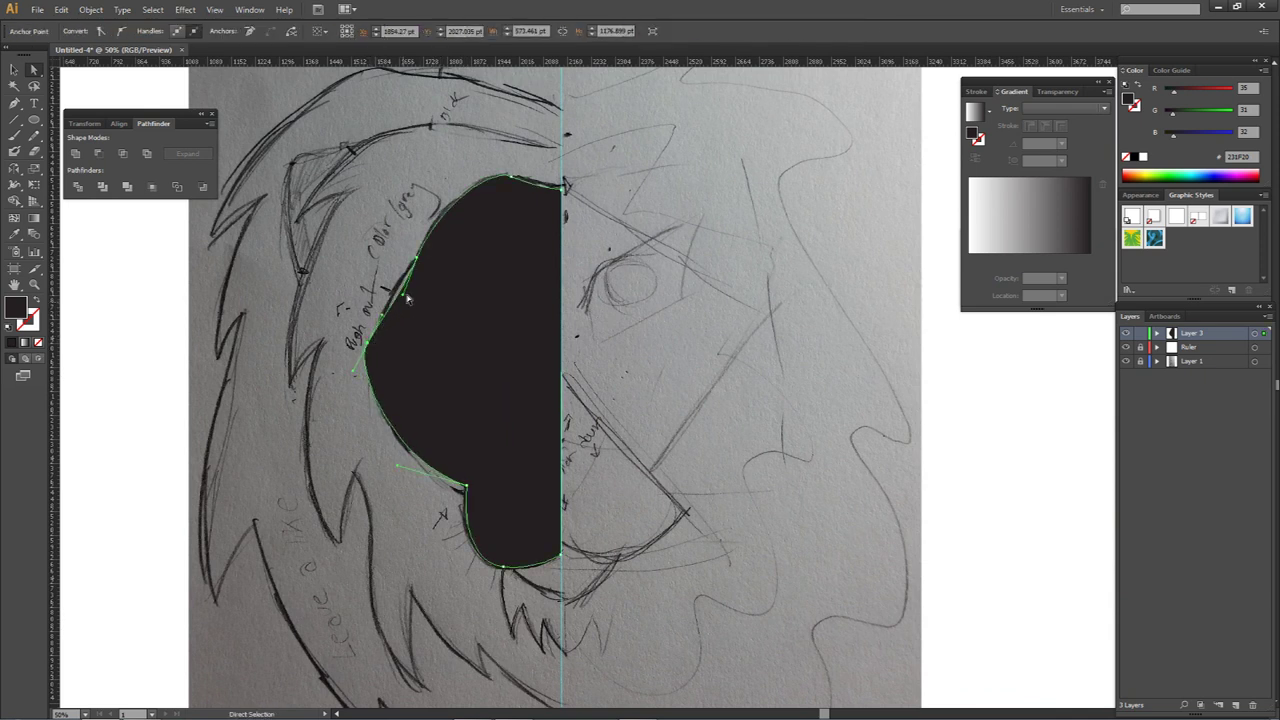
pyautogui.moveTo(413, 275); pyautogui.dragTo(416, 277)
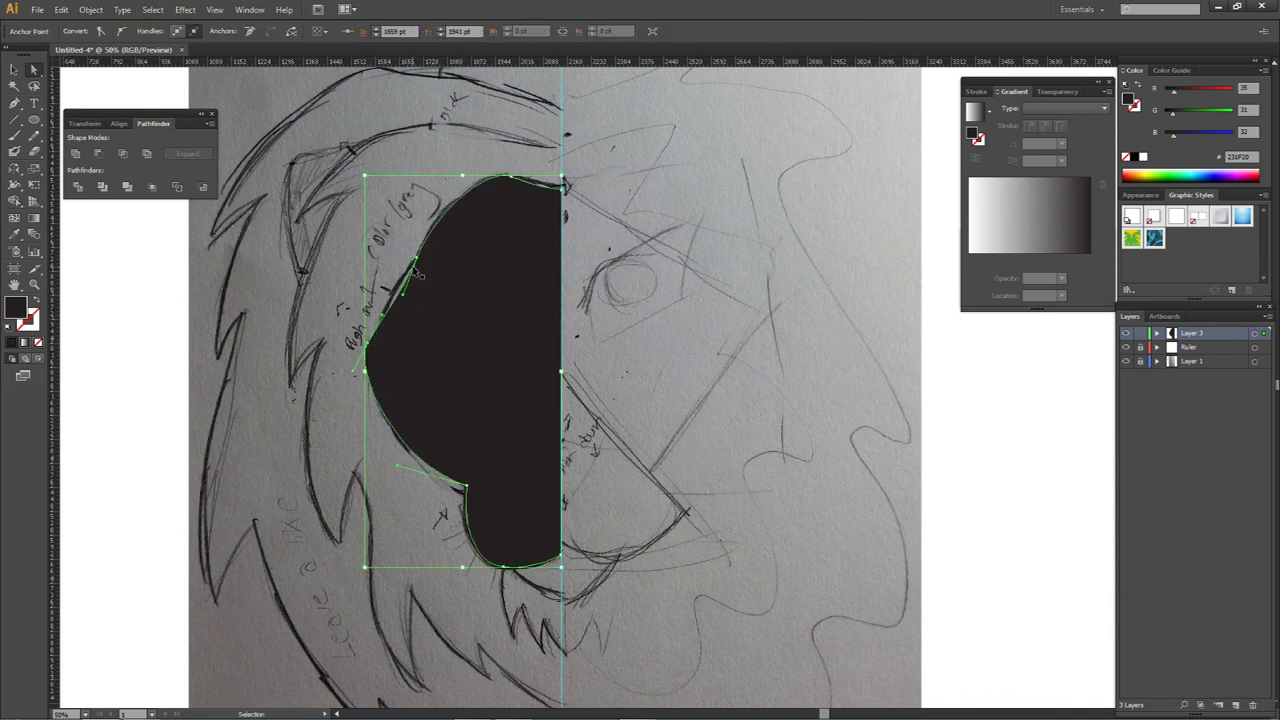
pyautogui.click(366, 279)
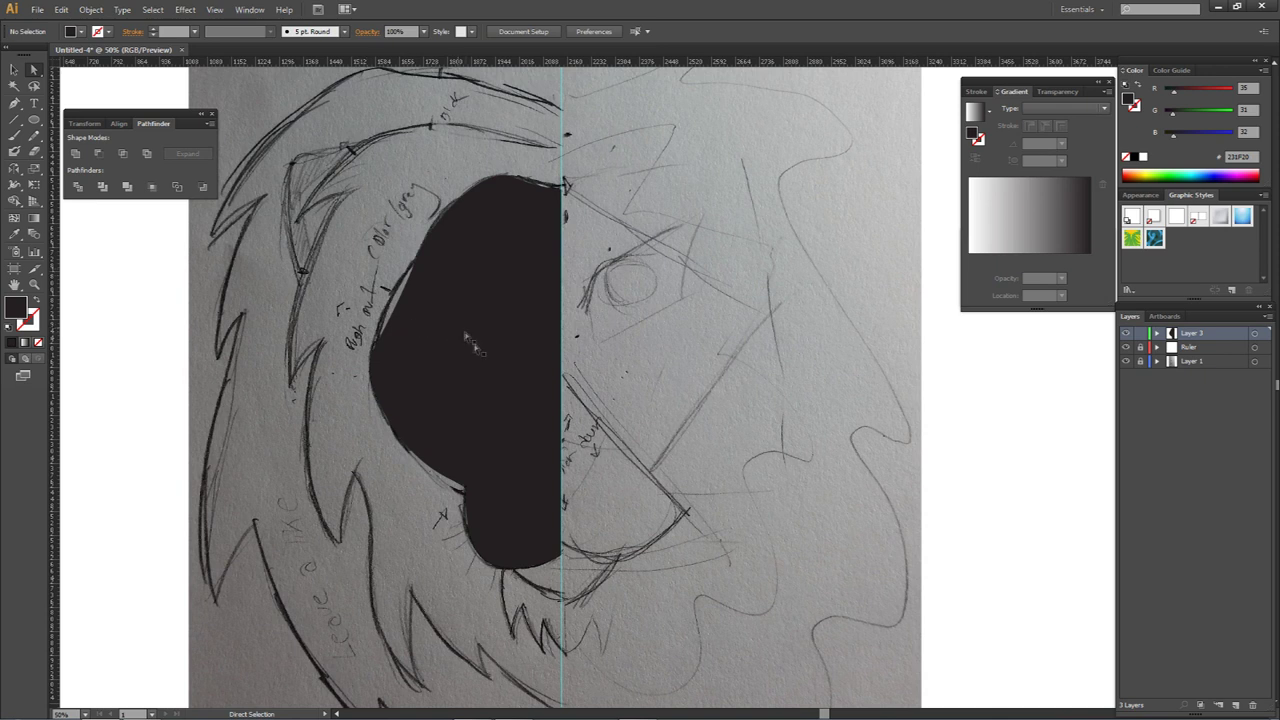
# Step: Move the bottom anchor of the half-face shape slightly upward and deselect the shape
pyautogui.click(500, 570)
pyautogui.scroll(3, 500, 570)
pyautogui.moveTo(505, 582); pyautogui.dragTo(487, 564)
pyautogui.click(532, 586)
pyautogui.scroll(-2, 530, 586)
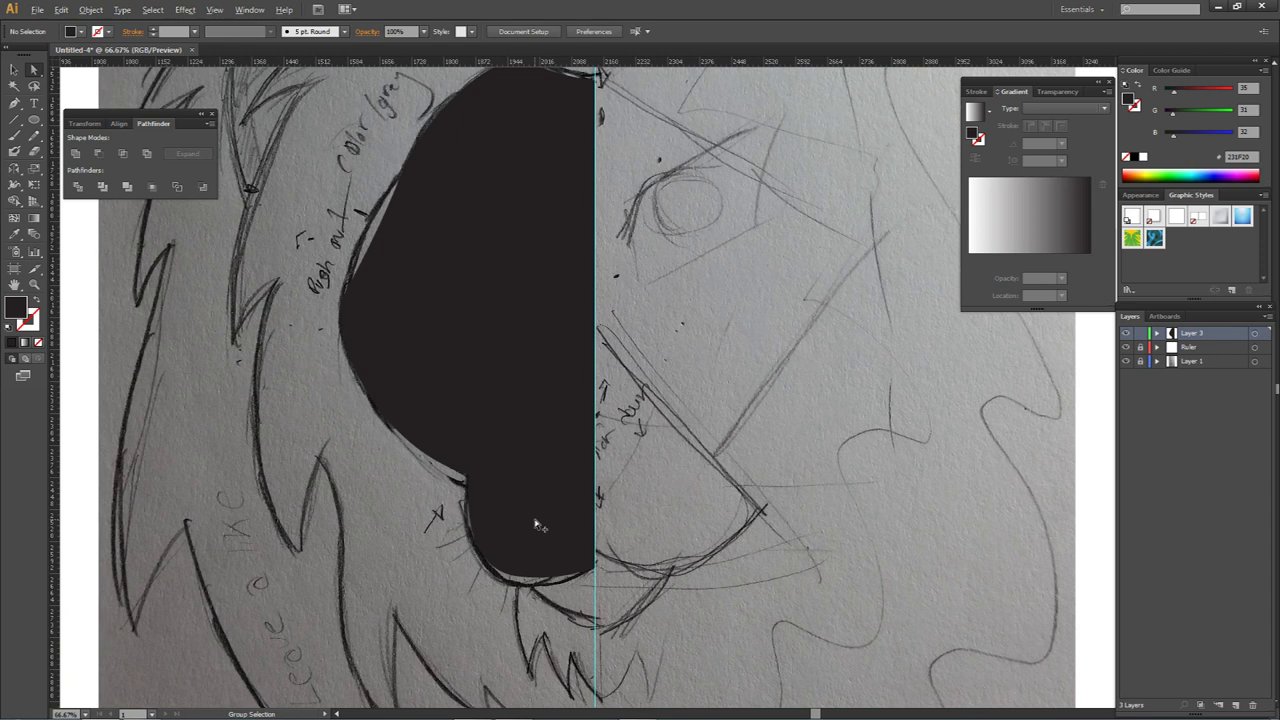
# Step: Duplicate the dark half-face shape to the right of the centre guide and deselect the copy
pyautogui.click(536, 523)
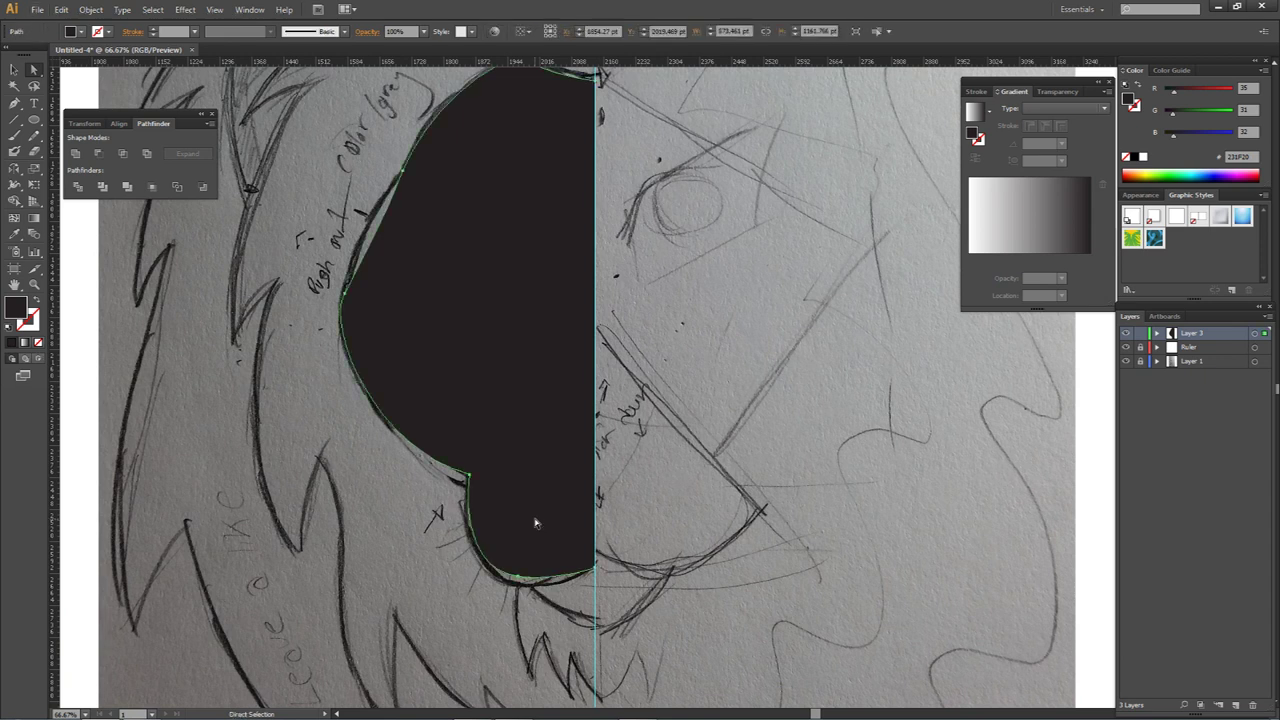
pyautogui.moveTo(534, 522); pyautogui.dragTo(763, 506)
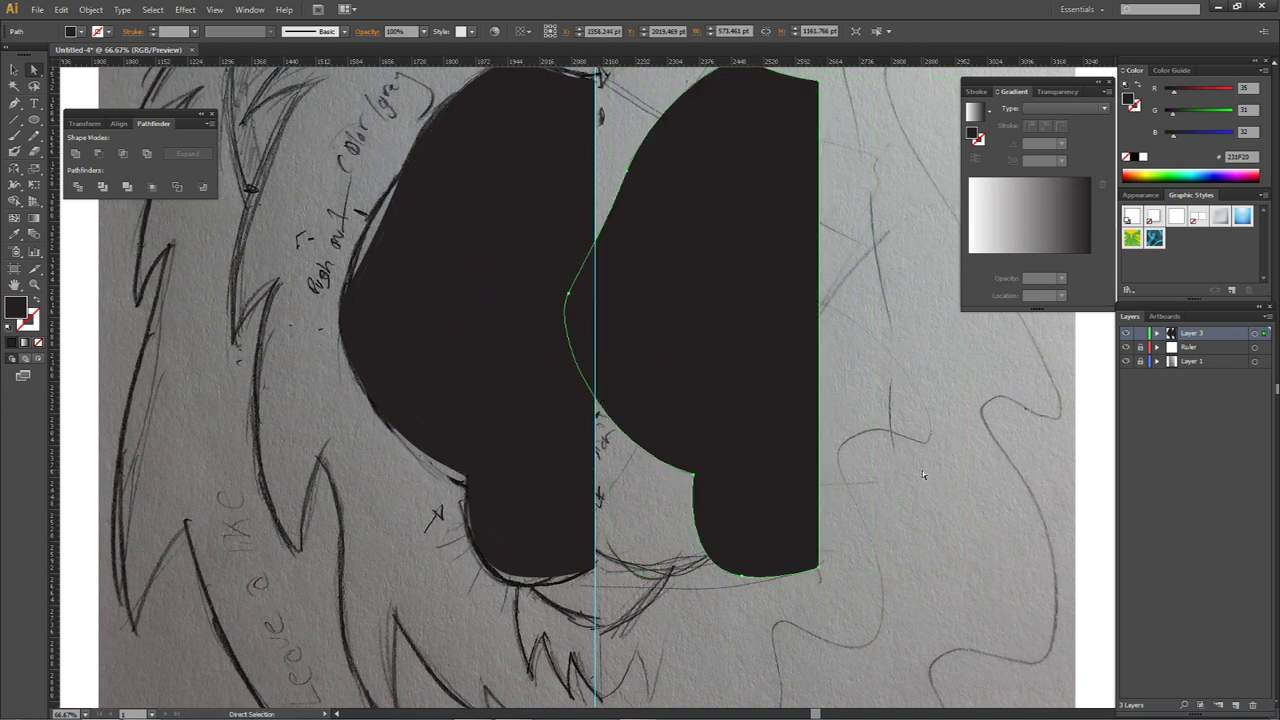
pyautogui.click(917, 471)
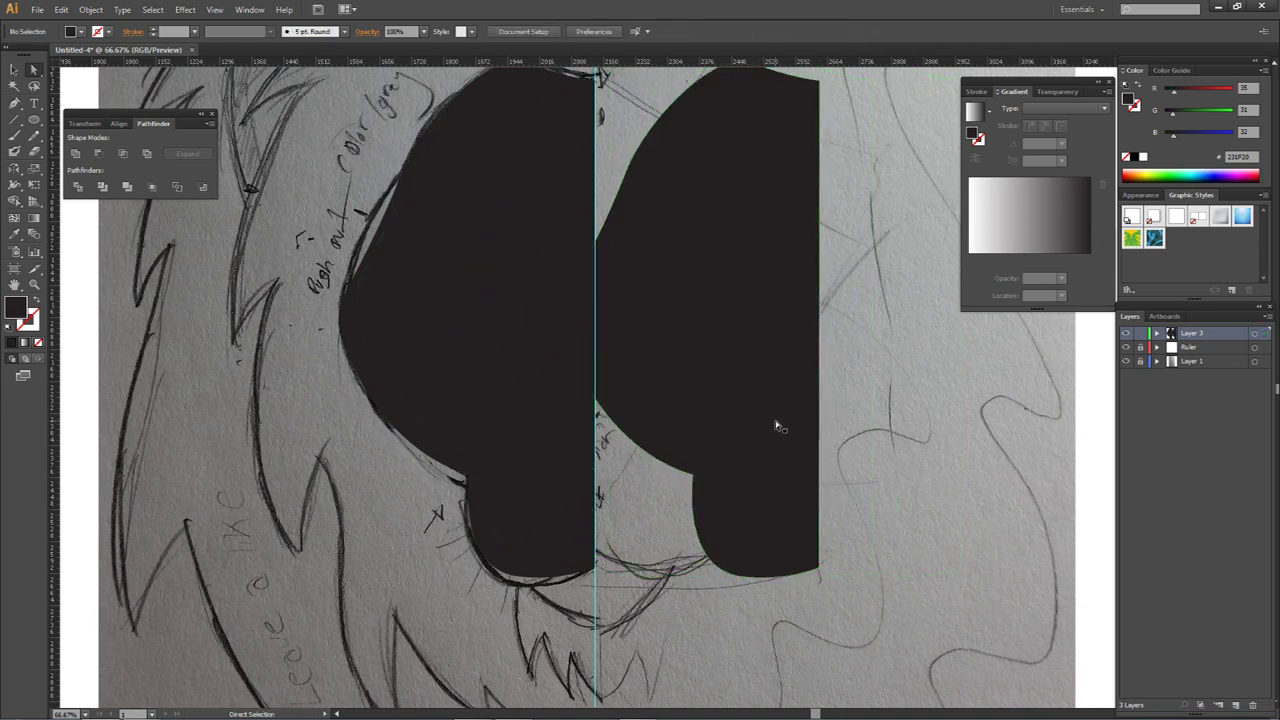
# Step: Select the copied half-face shape and reflect it so it mirrors the original half
pyautogui.scroll(5, 757, 386)
pyautogui.click(771, 228)
pyautogui.scroll(3, 699, 187)
pyautogui.moveTo(805, 310); pyautogui.dragTo(198, 349)
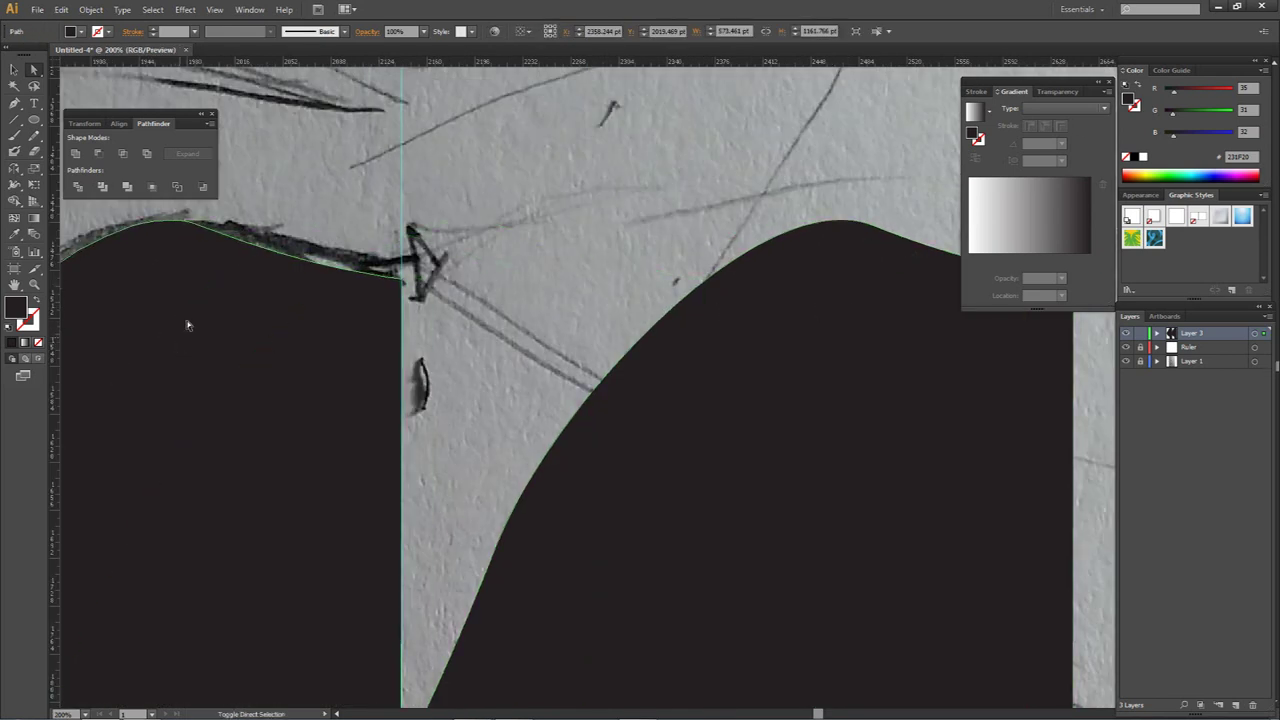
pyautogui.click(879, 276)
pyautogui.scroll(-3, 536, 293)
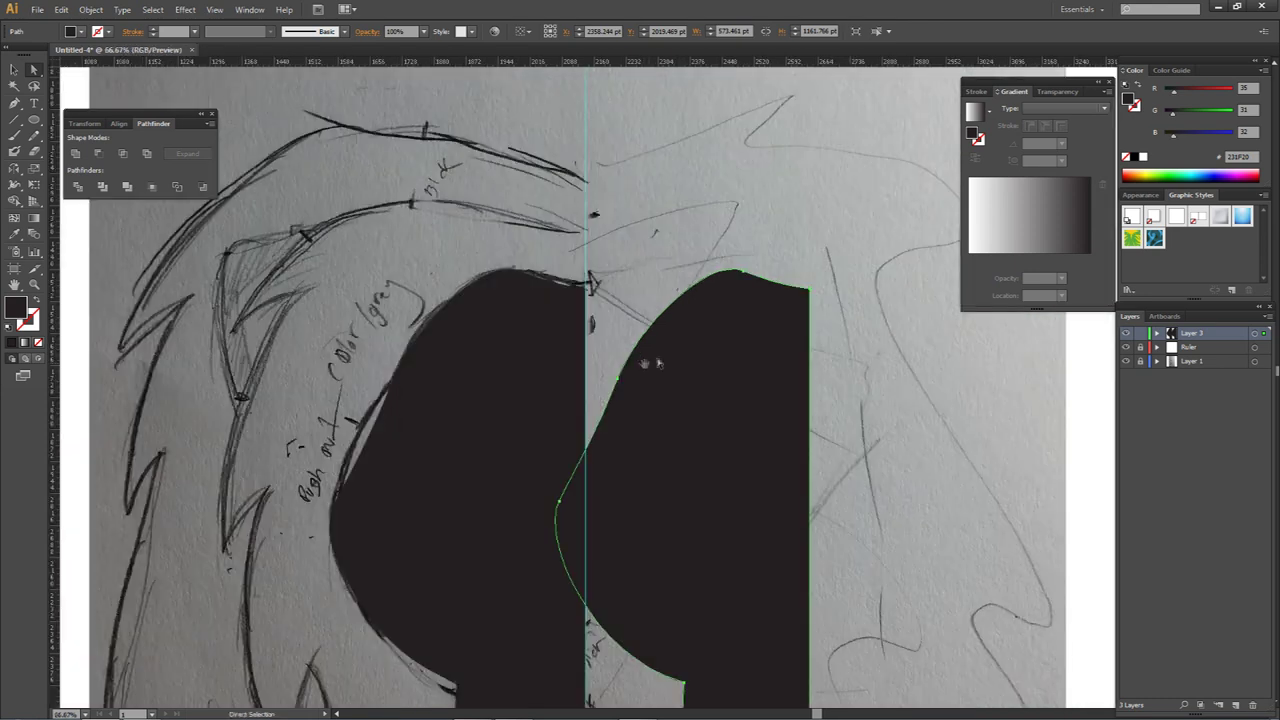
pyautogui.rightClick(641, 339)
pyautogui.moveTo(686, 516)
pyautogui.click(814, 563)
pyautogui.click(872, 469)
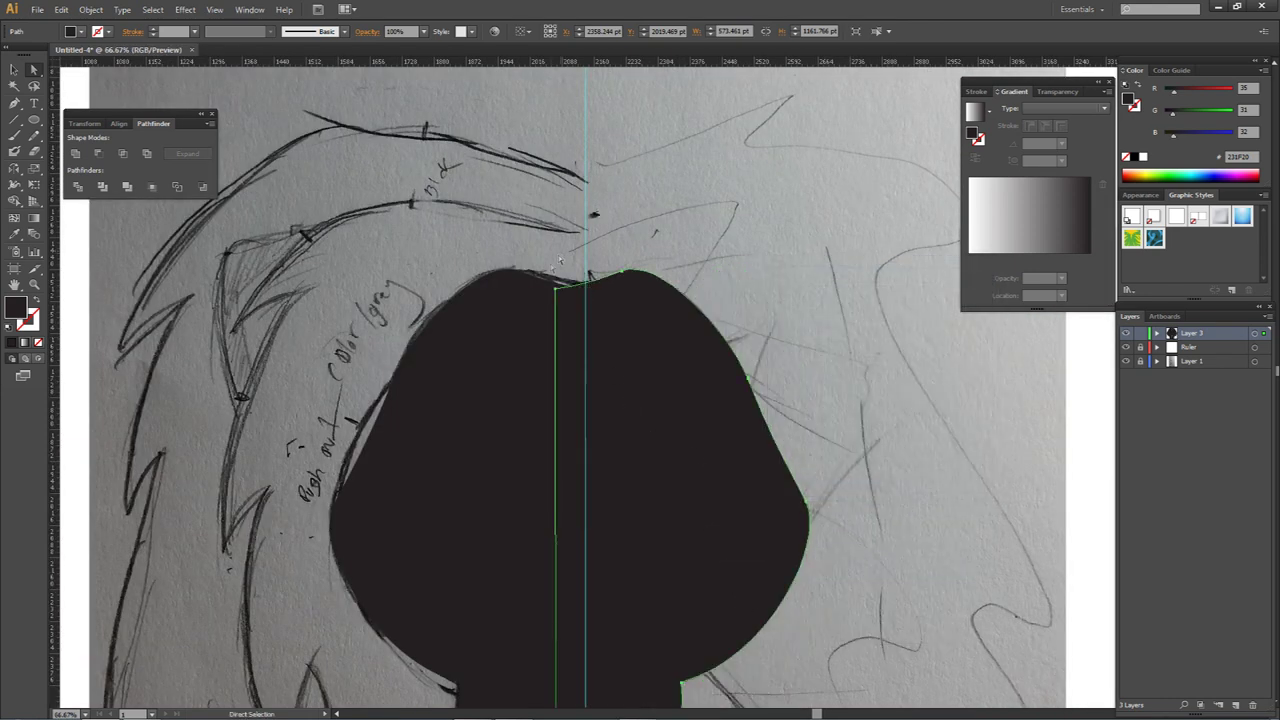
# Step: Move the mirrored half so its straight edge meets the centre guide, deselect it, and expand Layer 3's paths
pyautogui.moveTo(558, 293); pyautogui.dragTo(600, 288)
pyautogui.scroll(3, 600, 288)
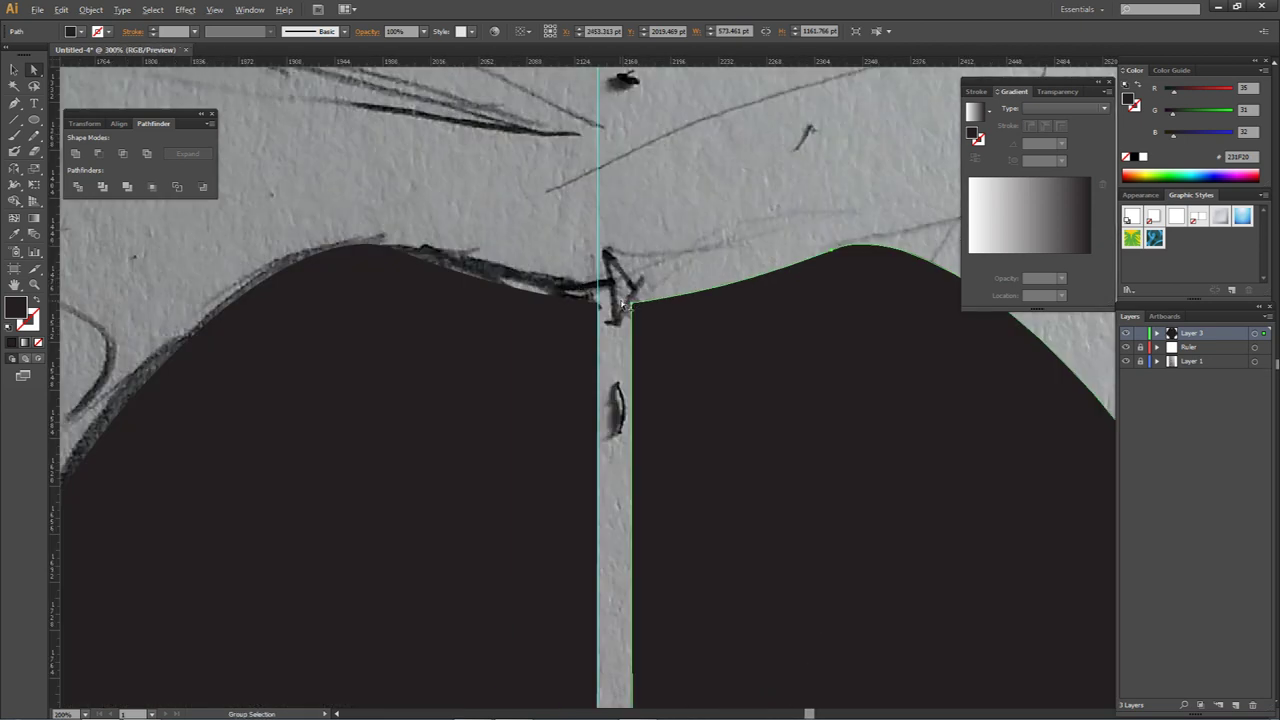
pyautogui.scroll(3, 622, 302)
pyautogui.moveTo(653, 309); pyautogui.dragTo(552, 321)
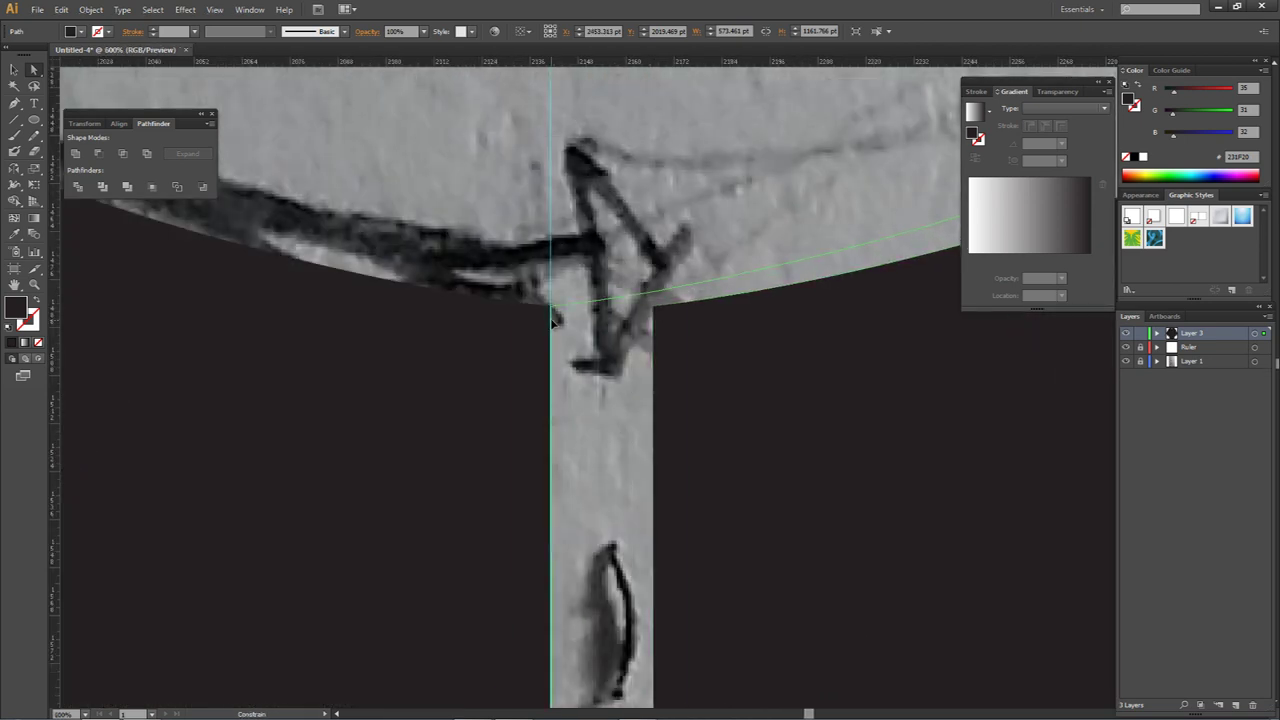
pyautogui.scroll(-7, 555, 316)
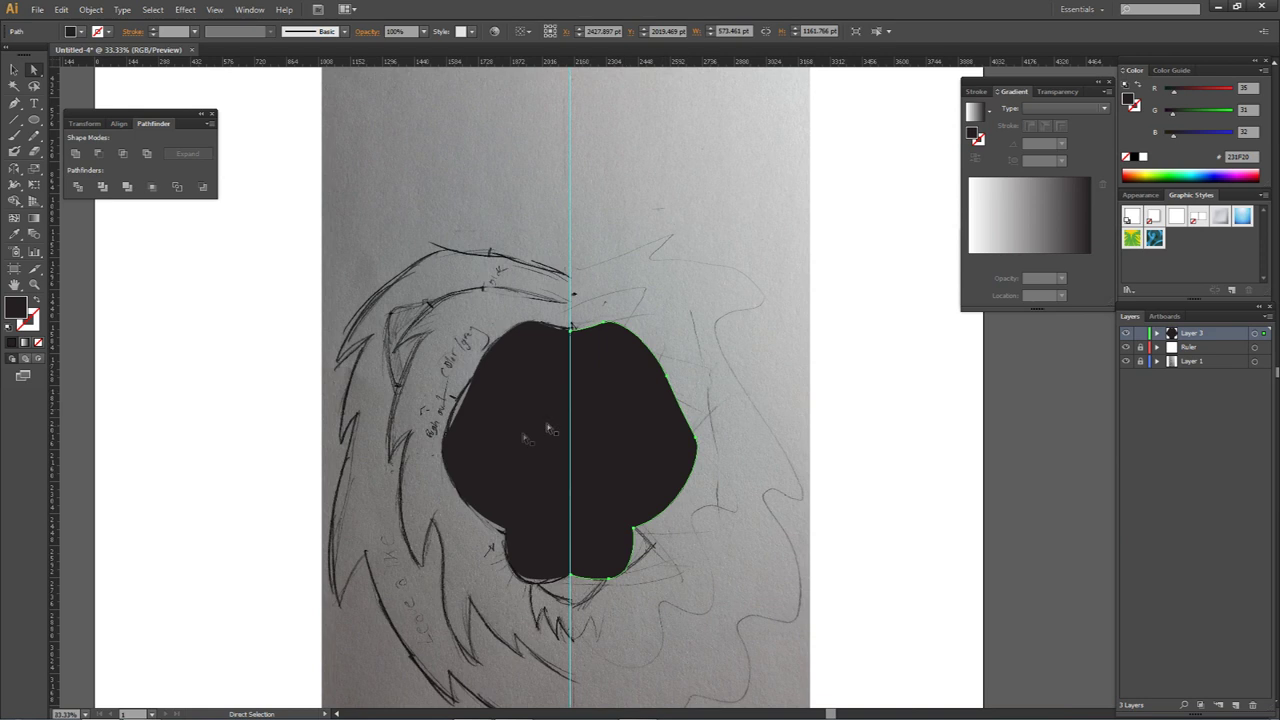
pyautogui.click(701, 369)
pyautogui.click(1158, 333)
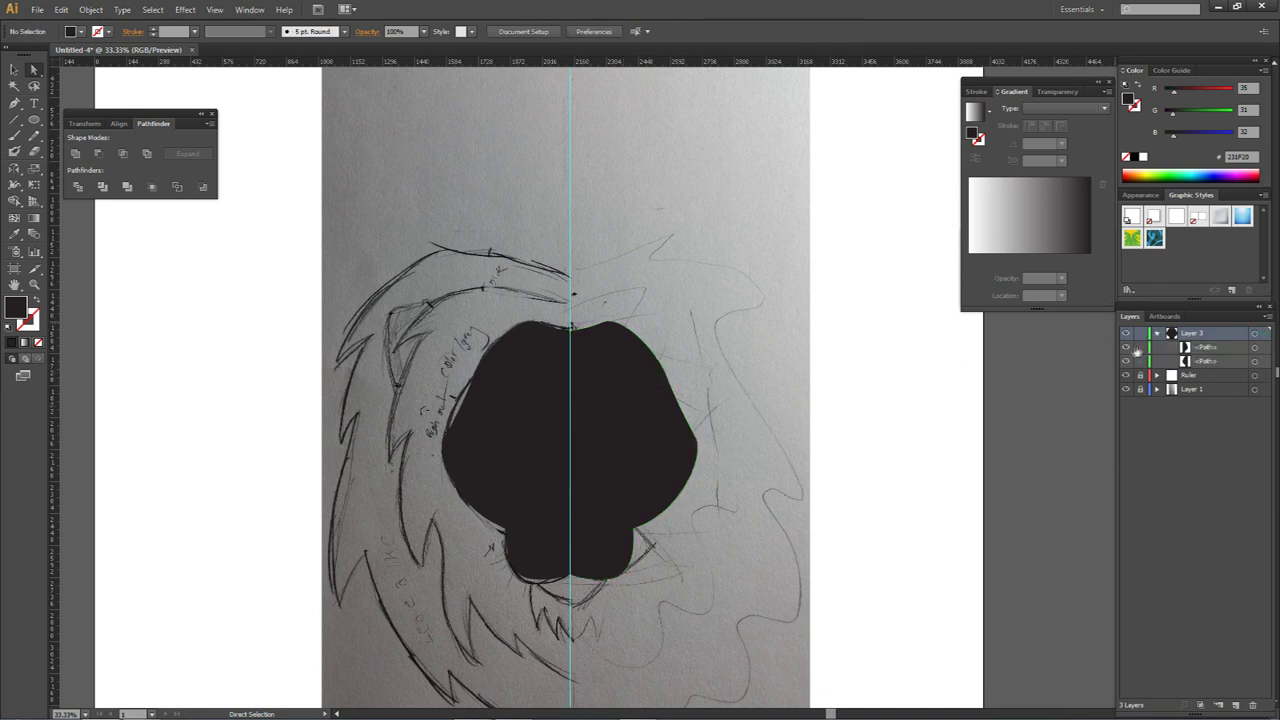
# Step: Hide the mirrored path, try duplicating the original half again, remove the extra copy, and show the mirrored path
pyautogui.click(1127, 348)
pyautogui.scroll(3, 557, 457)
pyautogui.moveTo(594, 417); pyautogui.dragTo(562, 345)
pyautogui.moveTo(452, 389); pyautogui.dragTo(895, 404)
pyautogui.scroll(-3, 714, 374)
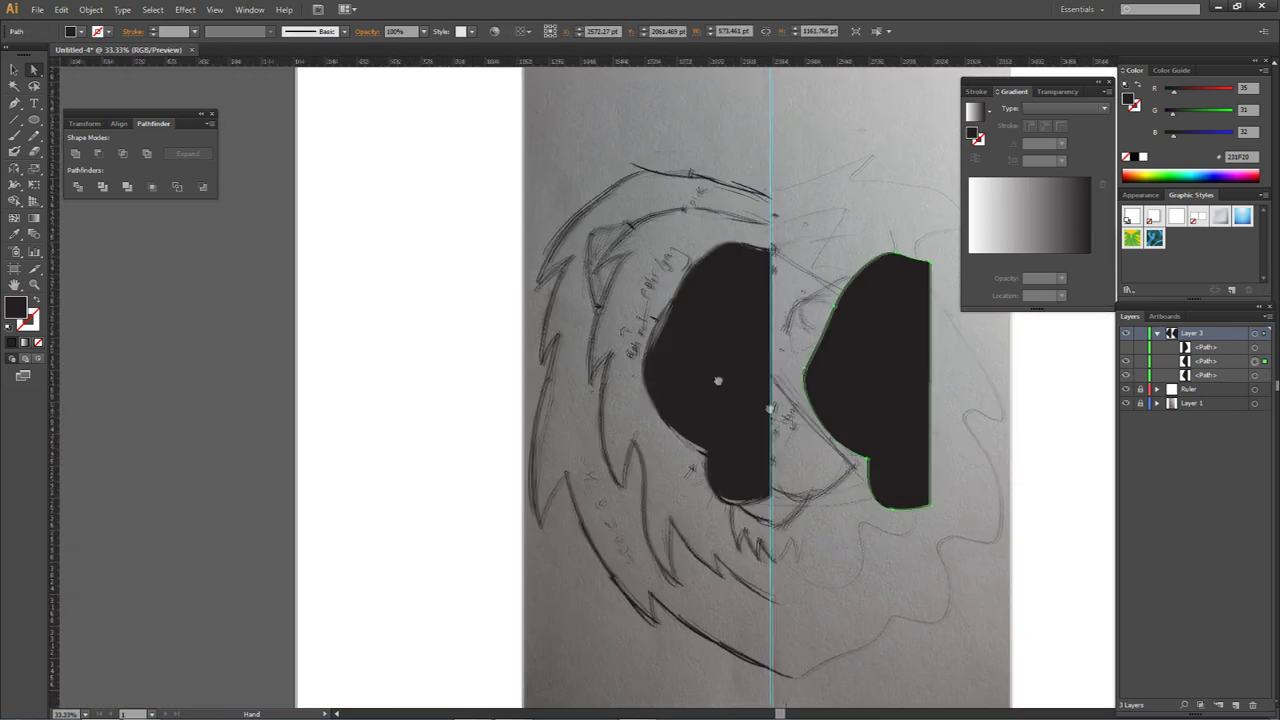
pyautogui.hscroll(2, 786, 351)
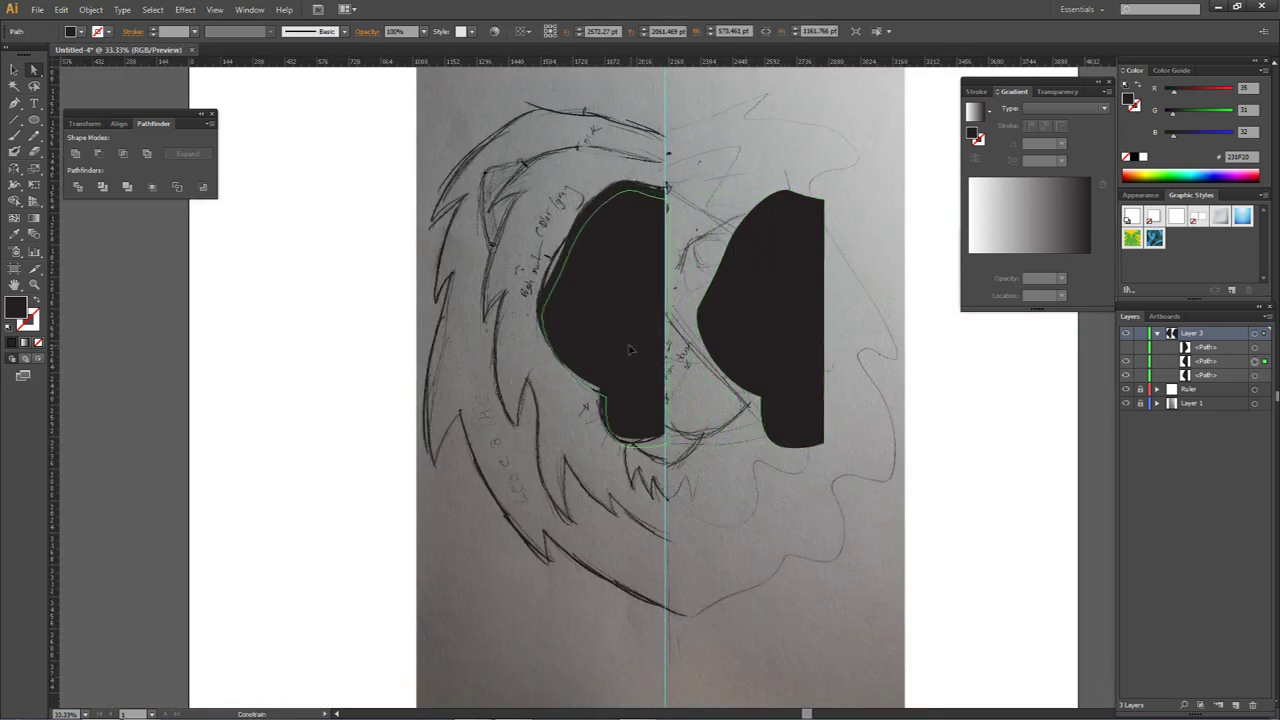
pyautogui.hotkey('ctrl', 'z')
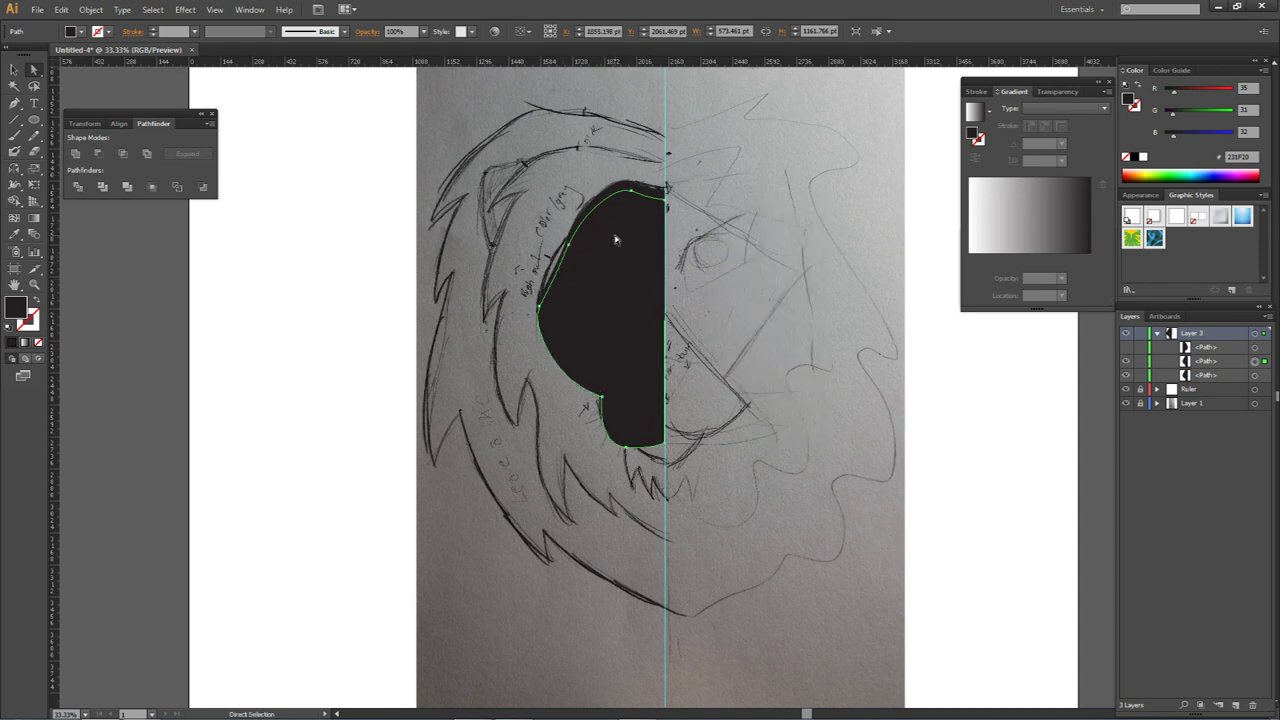
pyautogui.press('Delete')
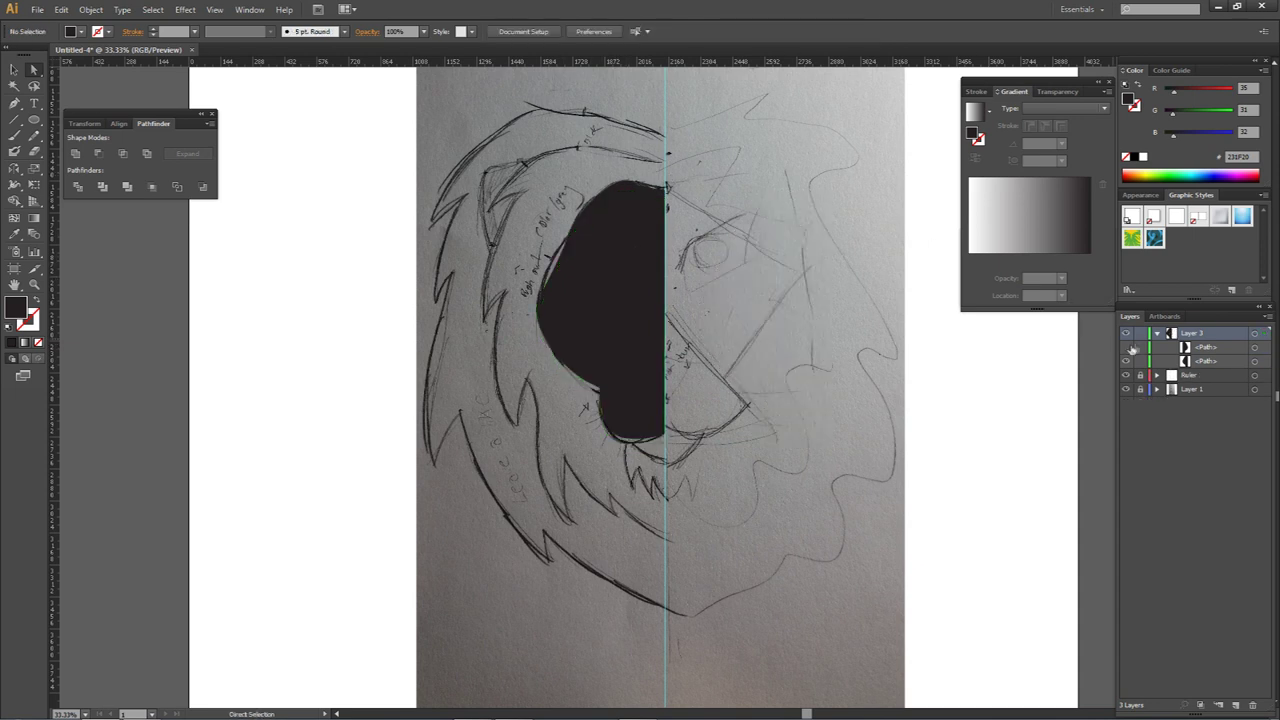
pyautogui.click(1127, 348)
# Step: Nudge the mirrored half so its upper inner corner sits exactly on the centre guide
pyautogui.click(689, 360)
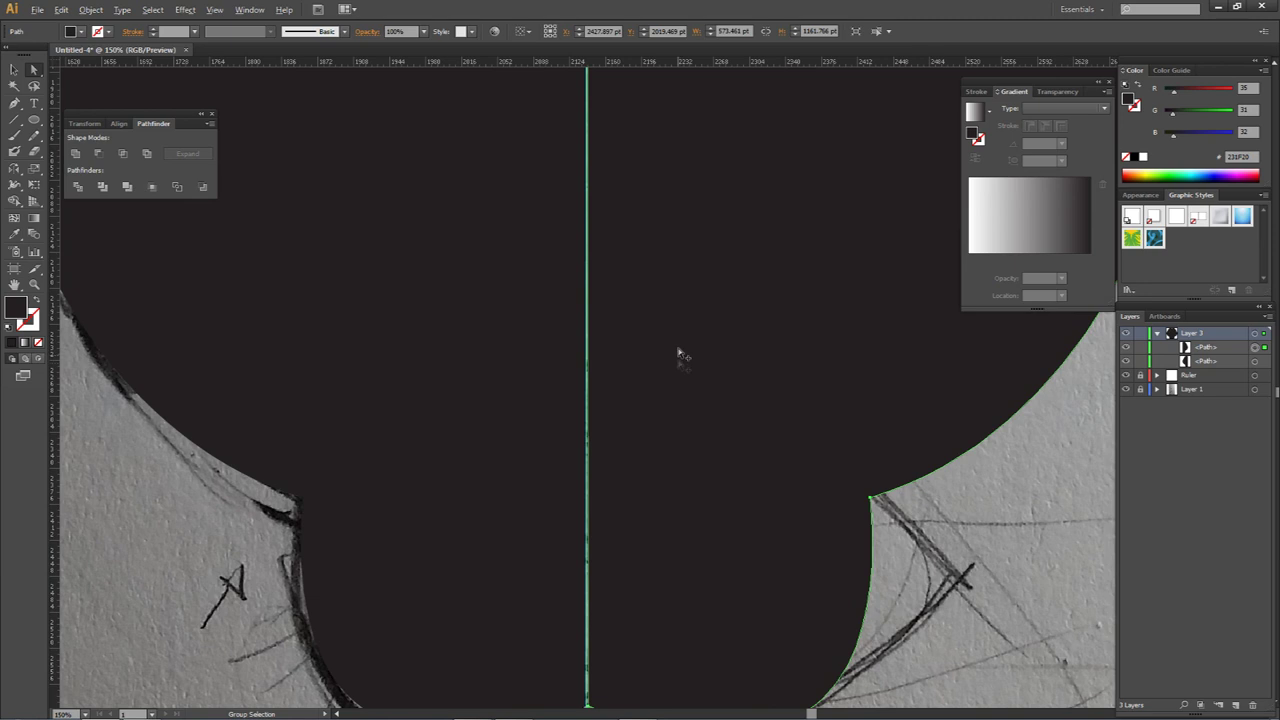
pyautogui.scroll(4, 677, 354)
pyautogui.scroll(6, 564, 337)
pyautogui.scroll(-8, 657, 380)
pyautogui.moveTo(670, 357); pyautogui.dragTo(678, 497)
pyautogui.scroll(1, 678, 497)
pyautogui.scroll(12, 627, 229)
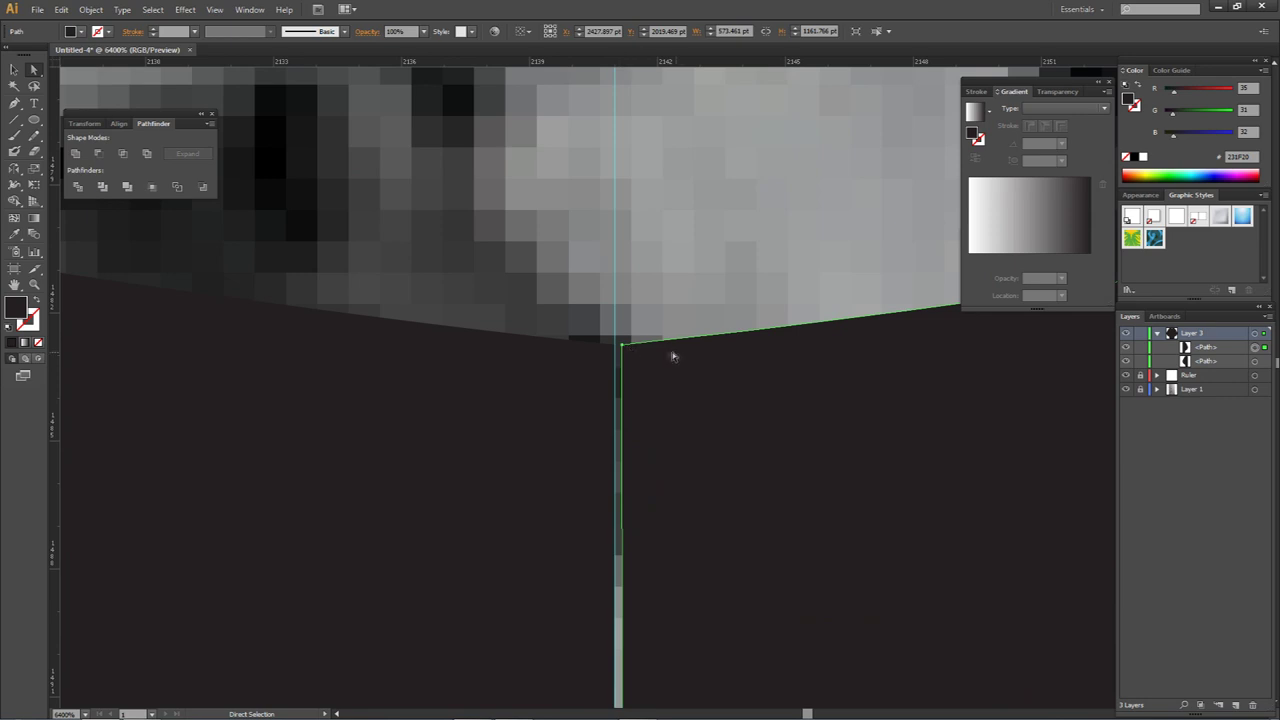
pyautogui.moveTo(622, 346); pyautogui.dragTo(615, 345)
pyautogui.scroll(-8, 631, 349)
pyautogui.scroll(-10, 659, 422)
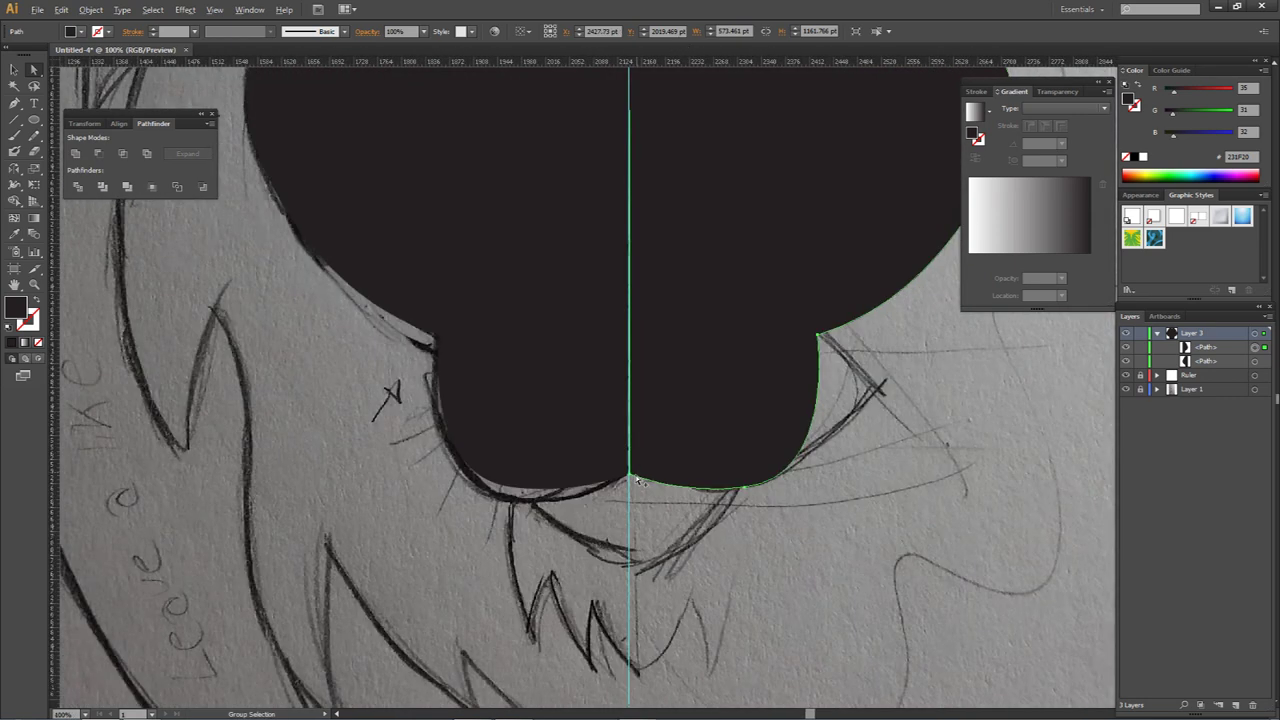
# Step: Align the bottom inner corners of both halves on the centre guide, with both halves selected
pyautogui.scroll(11, 609, 457)
pyautogui.moveTo(617, 495); pyautogui.dragTo(574, 482)
pyautogui.scroll(1, 574, 483)
pyautogui.click(608, 446)
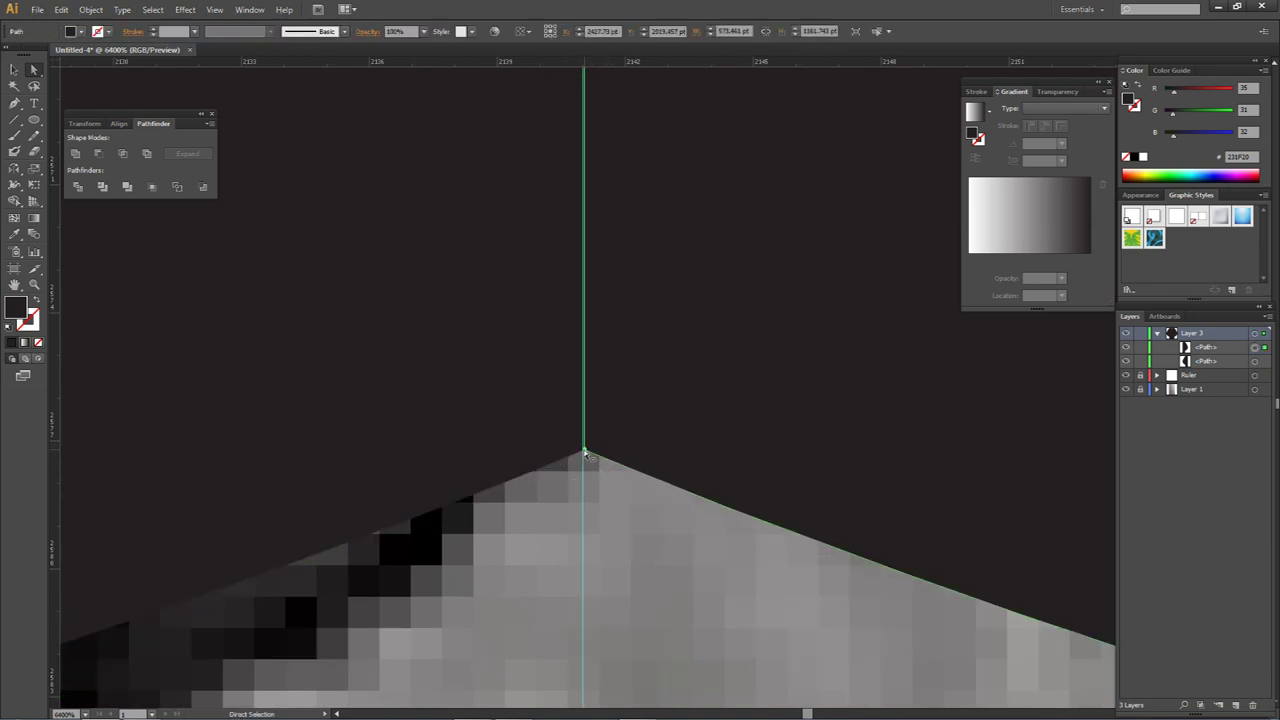
pyautogui.click(586, 455)
pyautogui.moveTo(584, 450); pyautogui.dragTo(583, 452)
pyautogui.keyDown('shift'); pyautogui.click(581, 444); pyautogui.keyUp('shift')
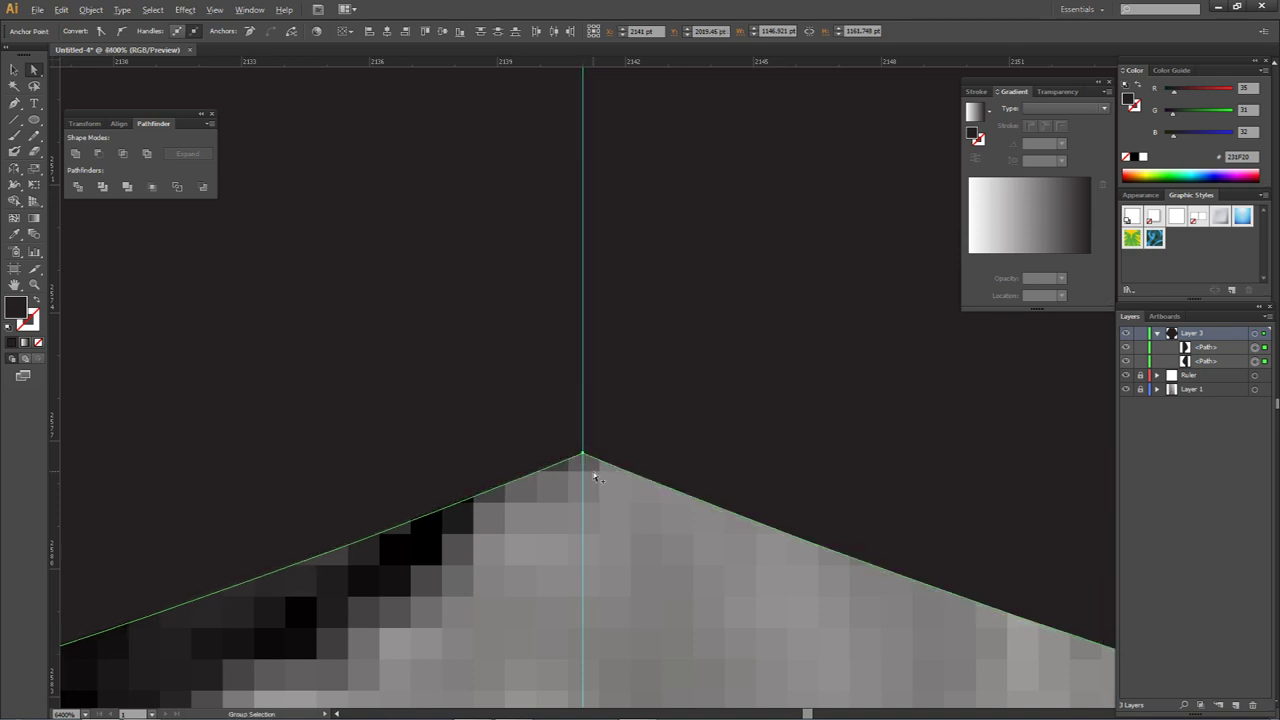
# Step: Try moving the mirrored half away from the centre guide and bring it back against the original half
pyautogui.scroll(-12, 593, 471)
pyautogui.click(586, 443)
pyautogui.scroll(6, 595, 464)
pyautogui.scroll(-4, 609, 477)
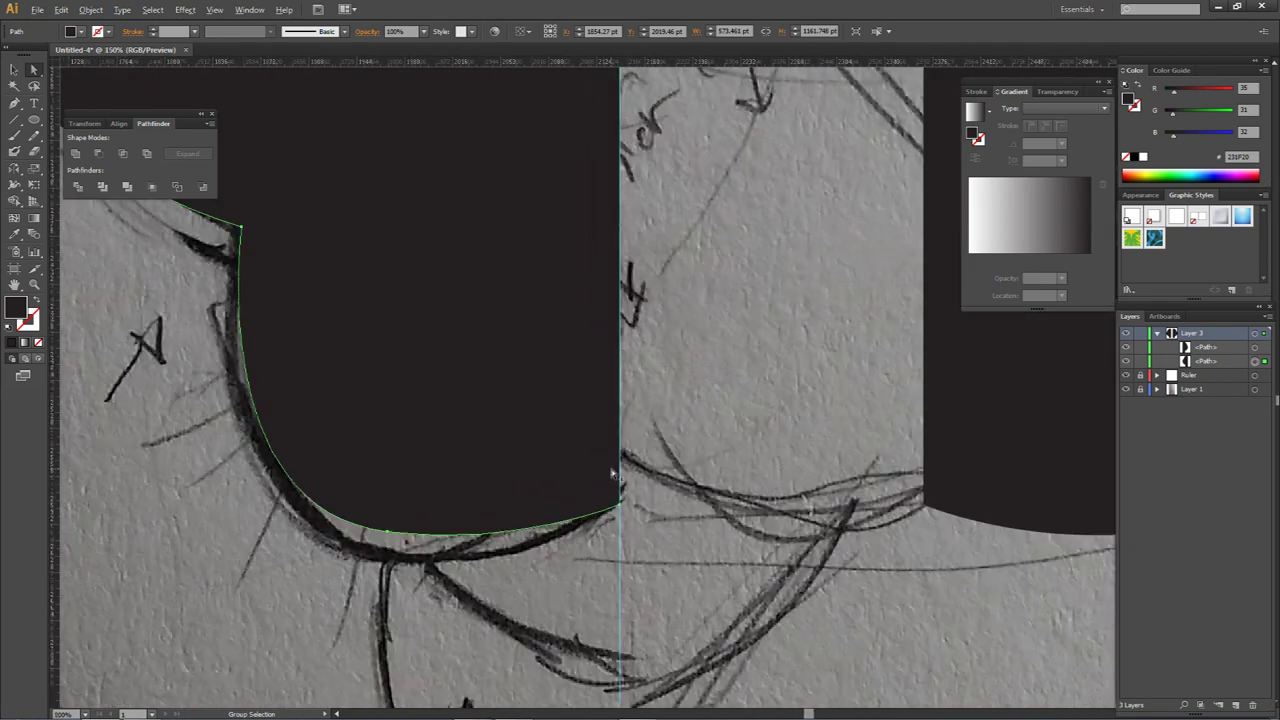
pyautogui.scroll(-3, 612, 472)
pyautogui.moveTo(770, 468); pyautogui.dragTo(671, 468)
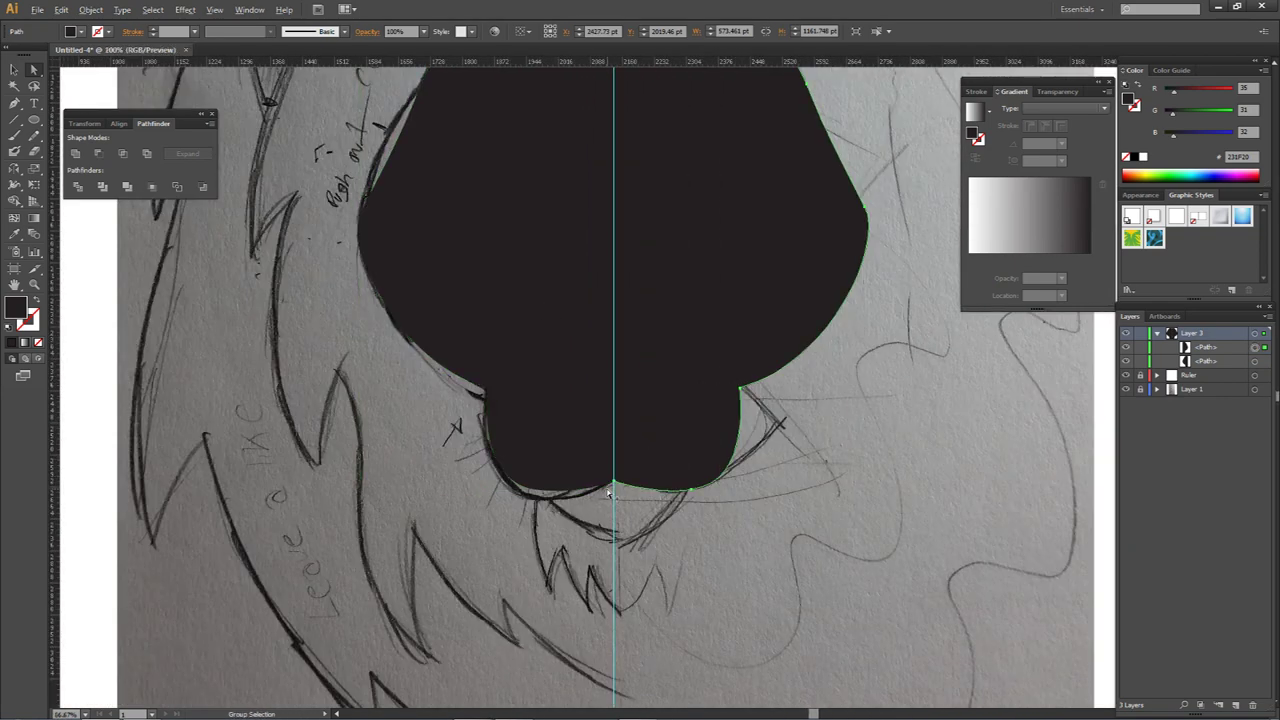
# Step: Select both face halves, reposition the floating Pathfinder controls slightly, and clear the selection
pyautogui.scroll(7, 608, 492)
pyautogui.keyDown('shift'); pyautogui.click(623, 366); pyautogui.keyUp('shift')
pyautogui.scroll(-3, 403, 283)
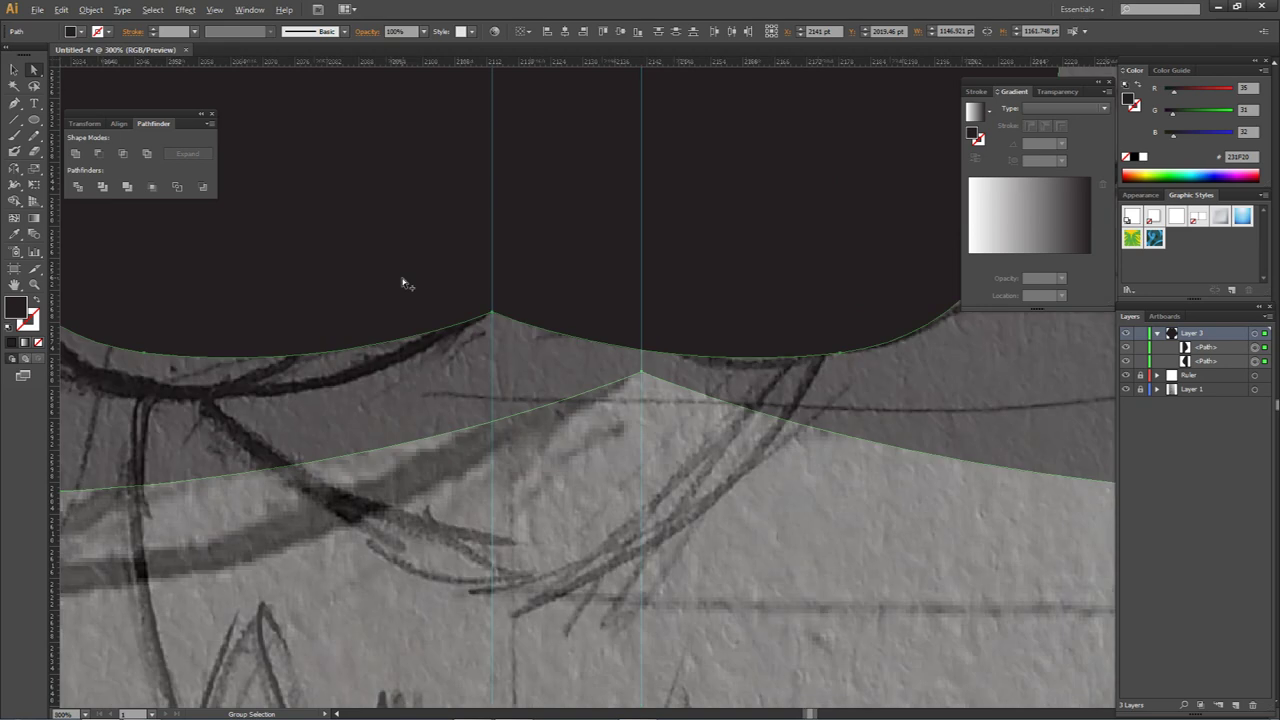
pyautogui.scroll(-2, 403, 284)
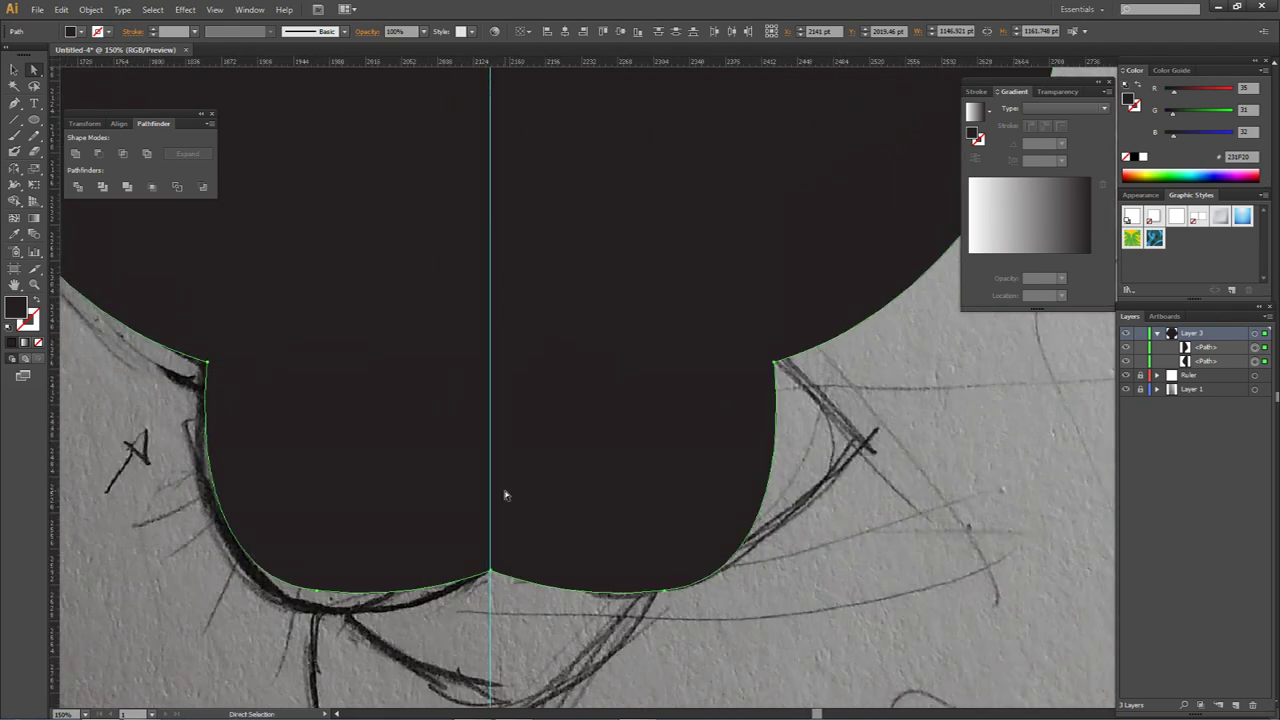
pyautogui.click(249, 9)
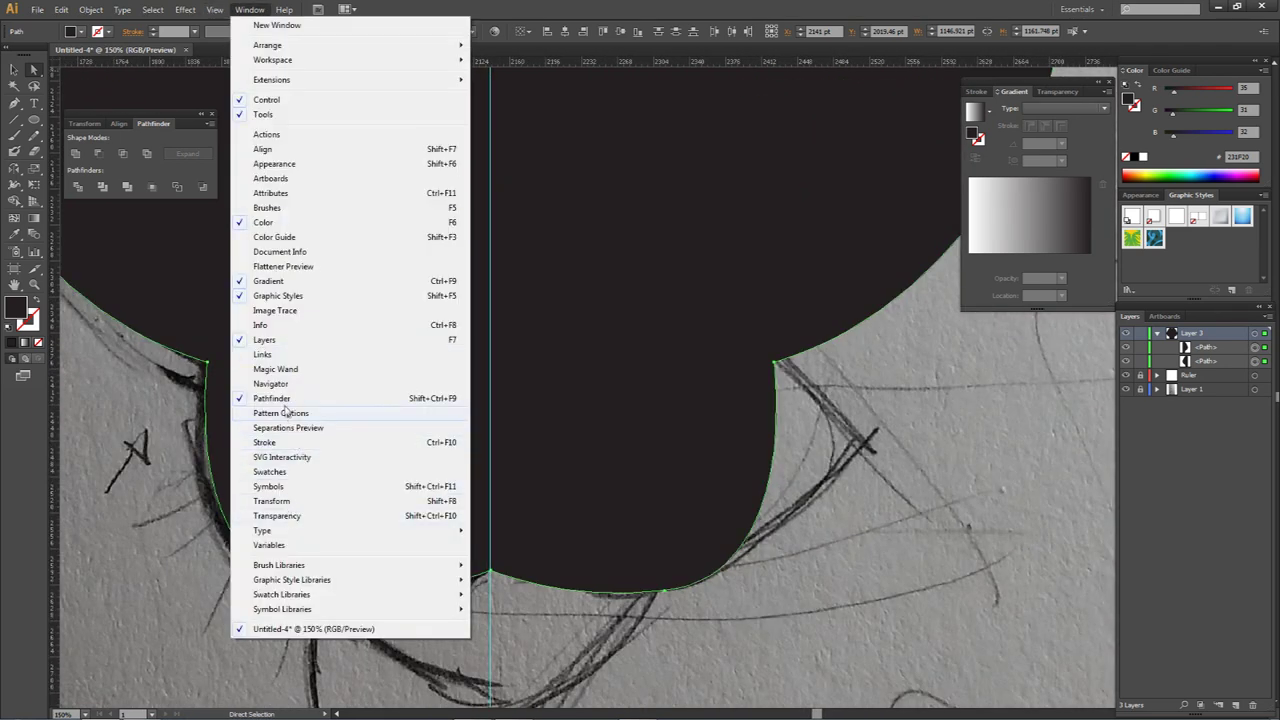
pyautogui.click(146, 124)
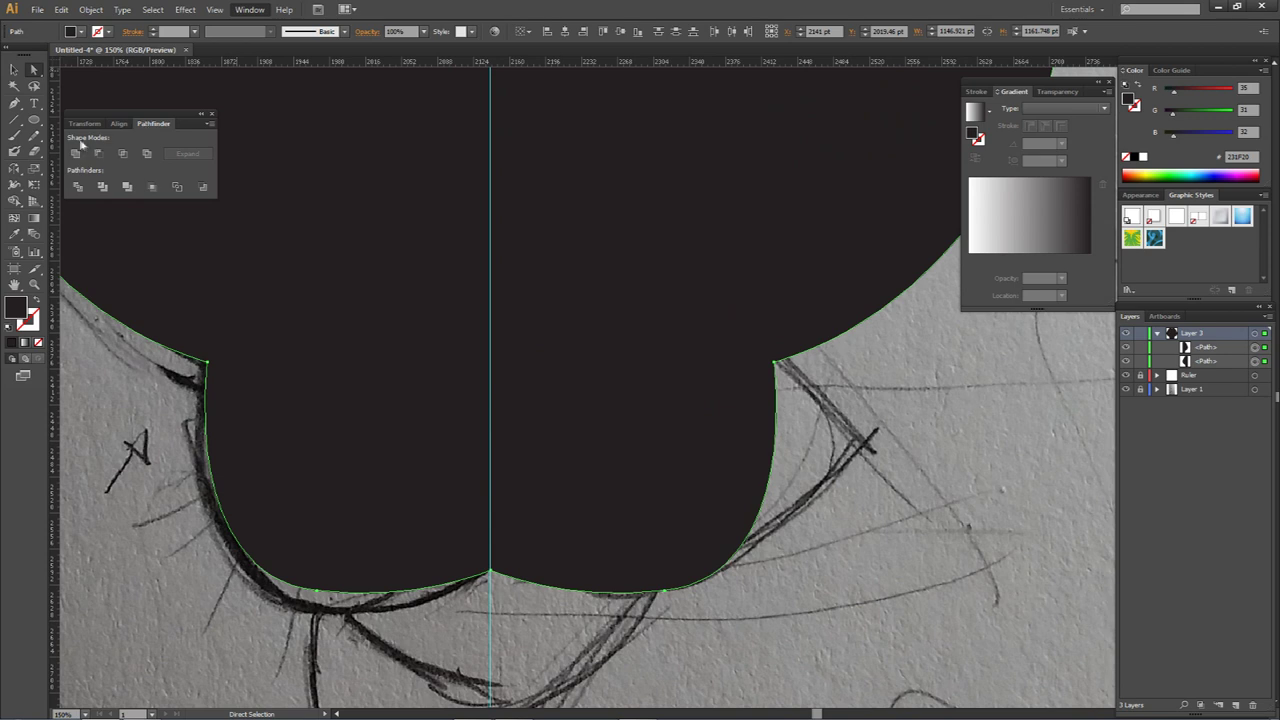
pyautogui.moveTo(152, 120)
pyautogui.mouseDown()
pyautogui.moveTo(1074, 94)
pyautogui.moveTo(840, 152)
pyautogui.moveTo(148, 99)
pyautogui.mouseUp()
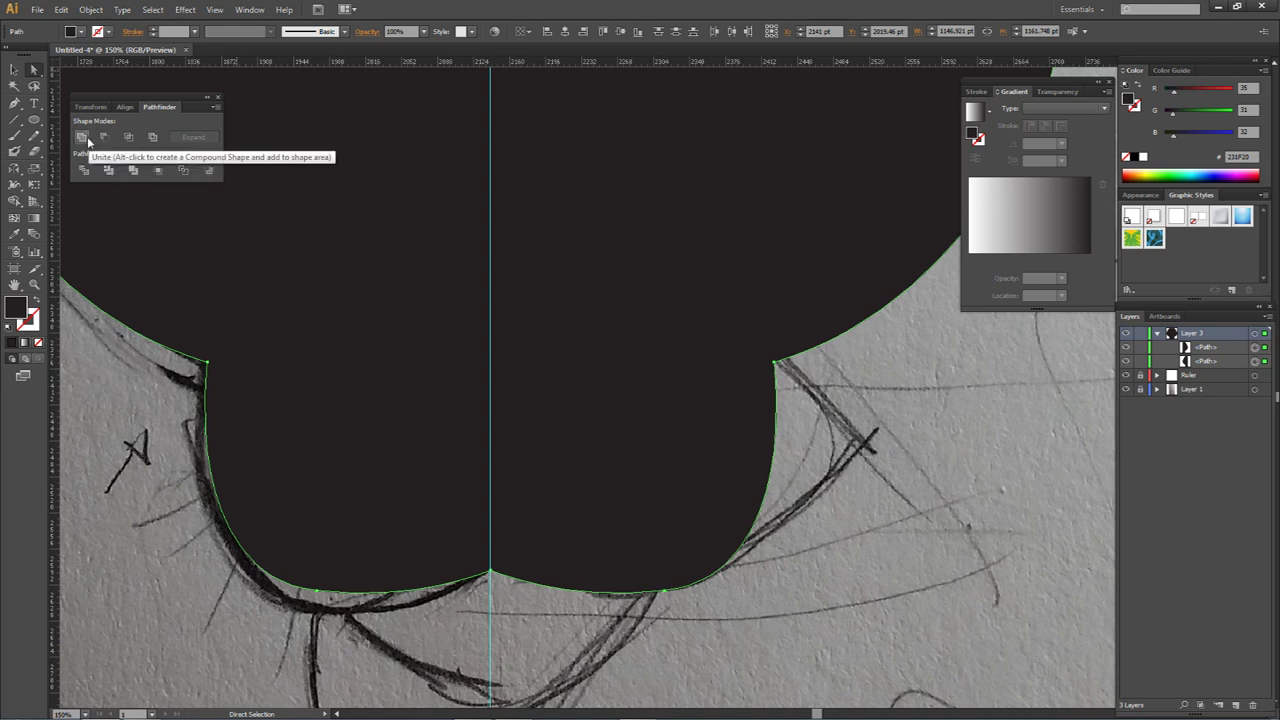
pyautogui.click(811, 416)
pyautogui.scroll(-3, 811, 416)
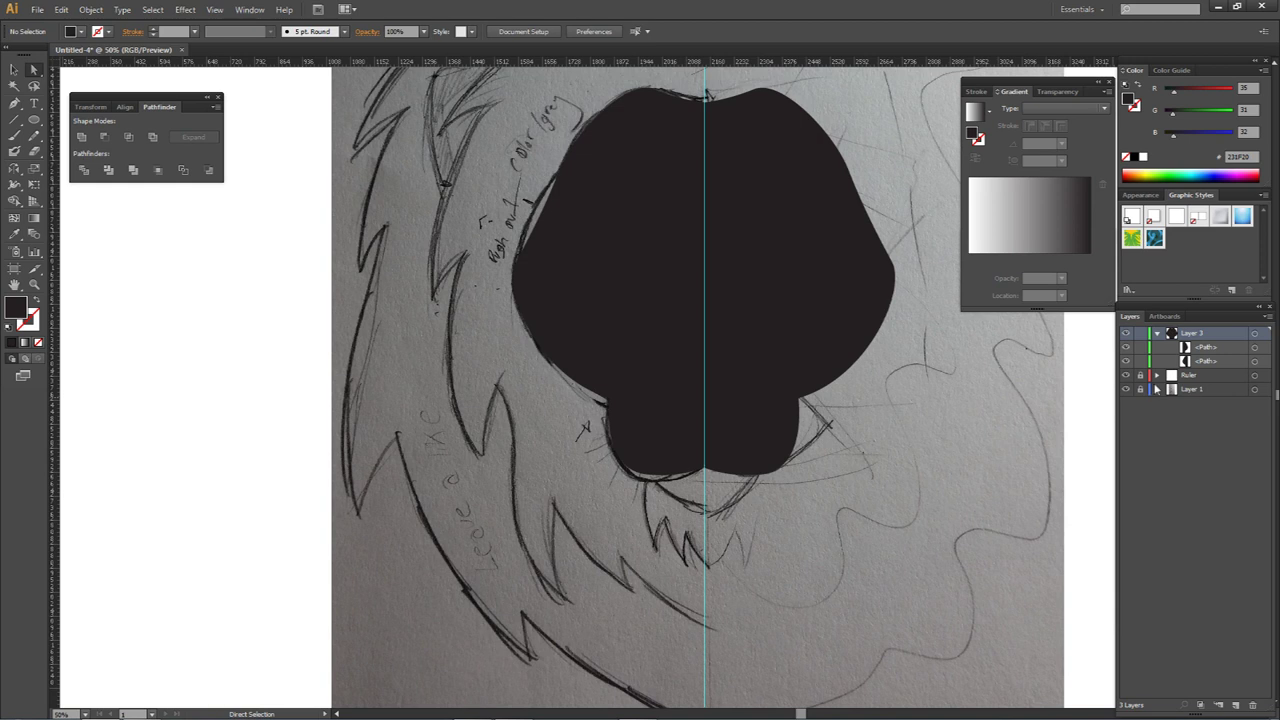
# Step: Hide the Ruler layer and test dragging each face half apart separately, undoing each move
pyautogui.click(1127, 376)
pyautogui.click(763, 346)
pyautogui.click(634, 329)
pyautogui.moveTo(745, 359); pyautogui.dragTo(908, 371)
pyautogui.hotkey('ctrl', 'z')
pyautogui.moveTo(649, 332); pyautogui.dragTo(445, 309)
pyautogui.hotkey('ctrl', 'z')
# Step: Select both face halves, try merging them with Unite and moving the merged shape, and undo both changes
pyautogui.click(751, 342)
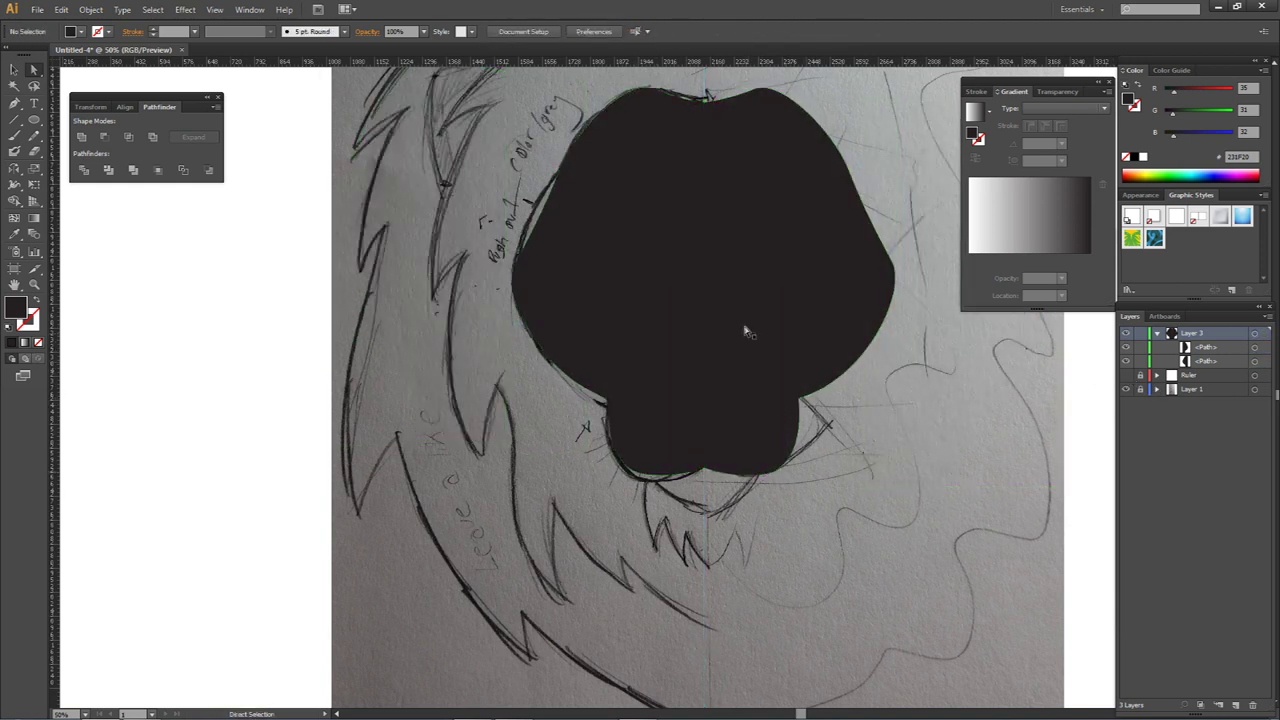
pyautogui.keyDown('shift'); pyautogui.click(689, 322); pyautogui.keyUp('shift')
pyautogui.click(82, 137)
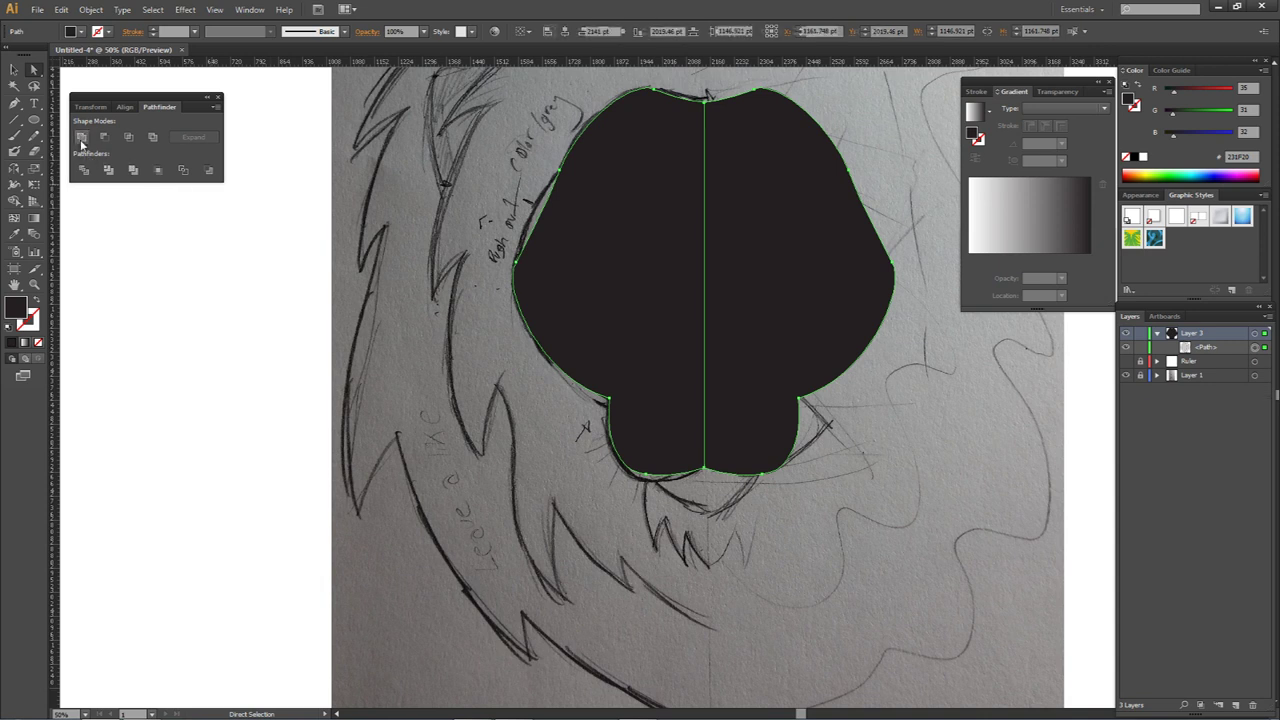
pyautogui.moveTo(563, 341); pyautogui.dragTo(169, 343)
pyautogui.hotkey('ctrl', 'z')
pyautogui.hotkey('ctrl', 'z')
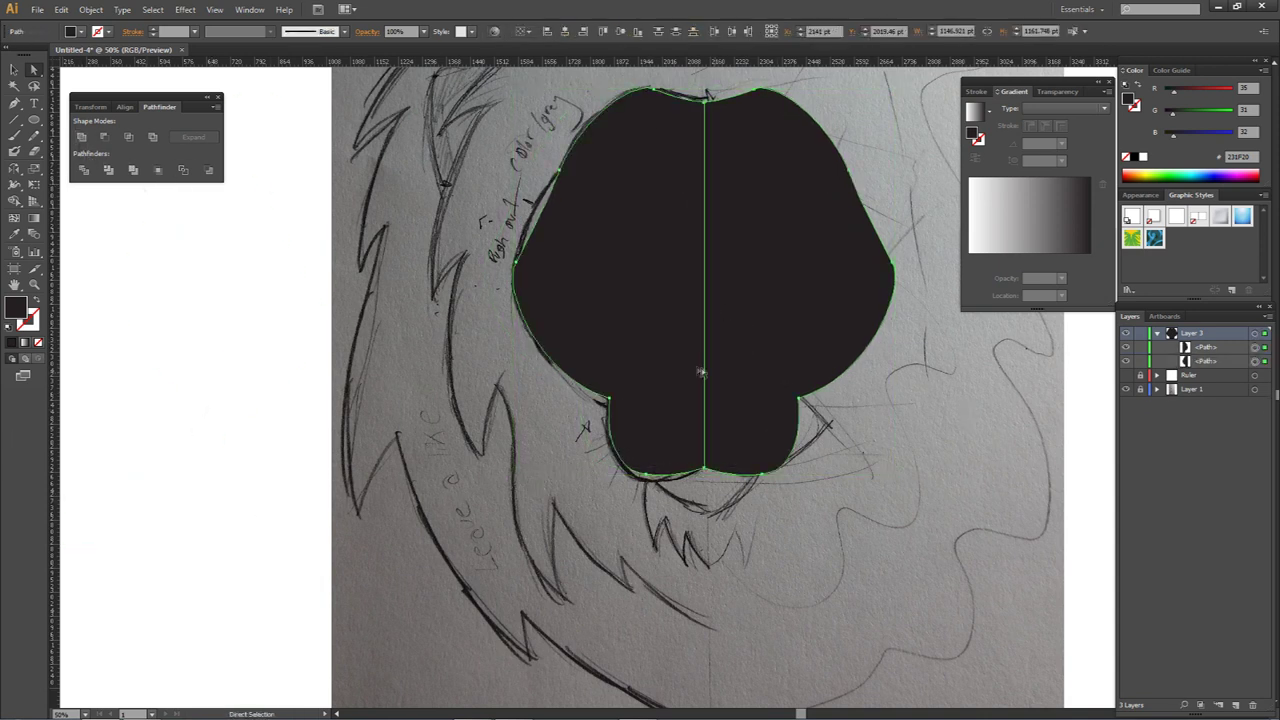
# Step: Restore the Unite merge of the two face halves and test moving the merged shape, undoing the moves
pyautogui.hotkey('ctrl', 'shift', 'z')
pyautogui.moveTo(759, 383); pyautogui.dragTo(466, 351)
pyautogui.hotkey('ctrl', 'z')
pyautogui.moveTo(651, 374); pyautogui.dragTo(408, 371)
pyautogui.moveTo(505, 380); pyautogui.dragTo(747, 382)
pyautogui.moveTo(486, 400); pyautogui.dragTo(246, 400)
pyautogui.hotkey('ctrl', 'z')
pyautogui.press('space')
pyautogui.moveTo(809, 506); pyautogui.dragTo(673, 506)
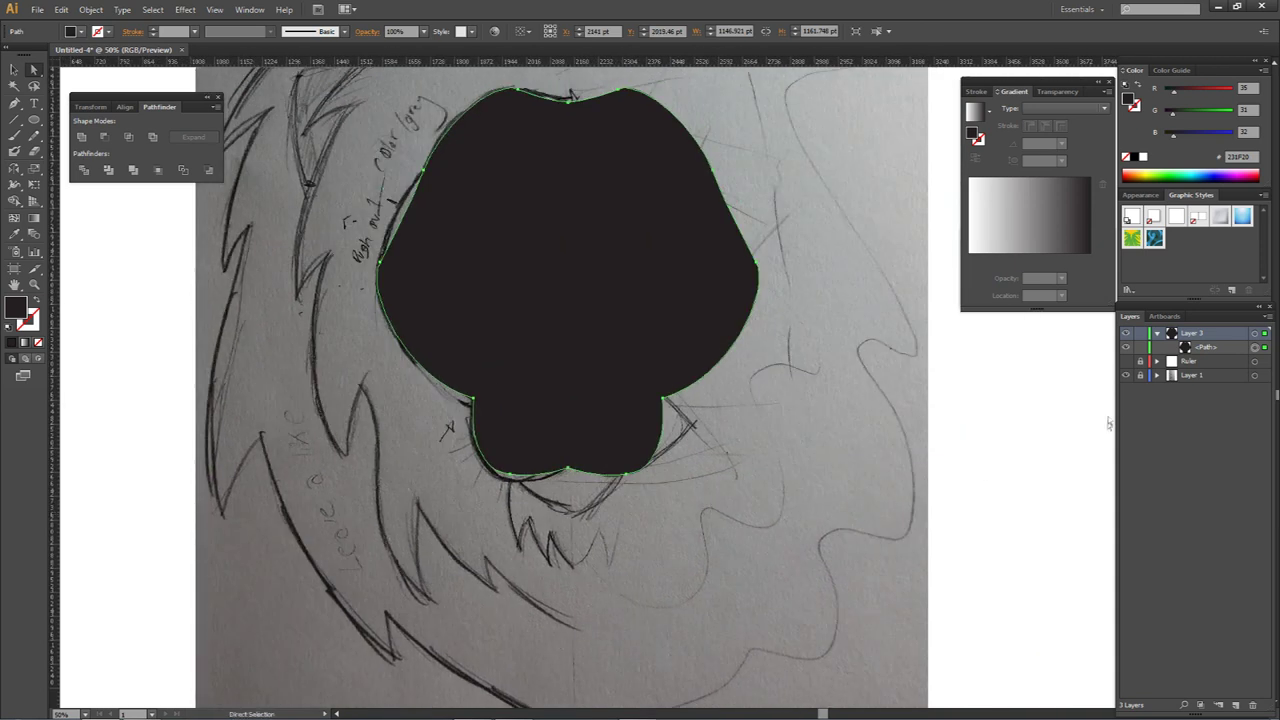
# Step: Collapse Layer 3, check the united face by selecting it as a single shape, and clear the selection
pyautogui.click(1157, 334)
pyautogui.click(874, 388)
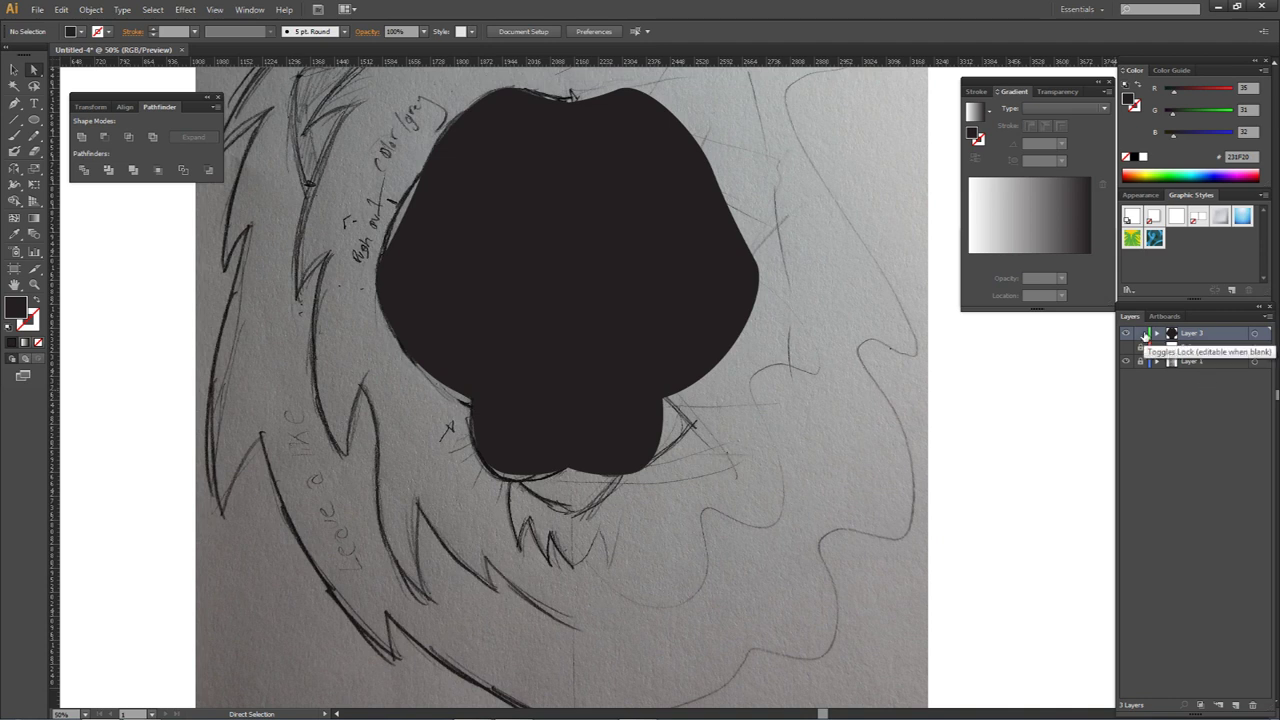
pyautogui.click(682, 274)
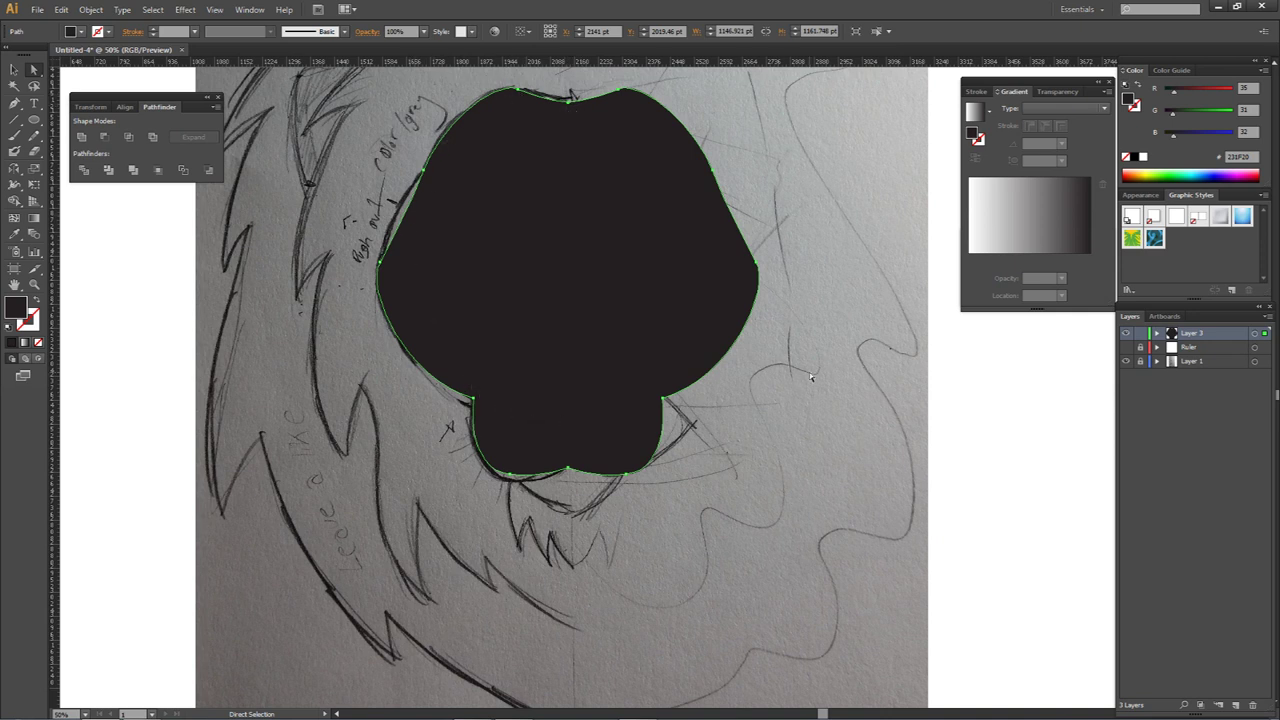
pyautogui.click(771, 345)
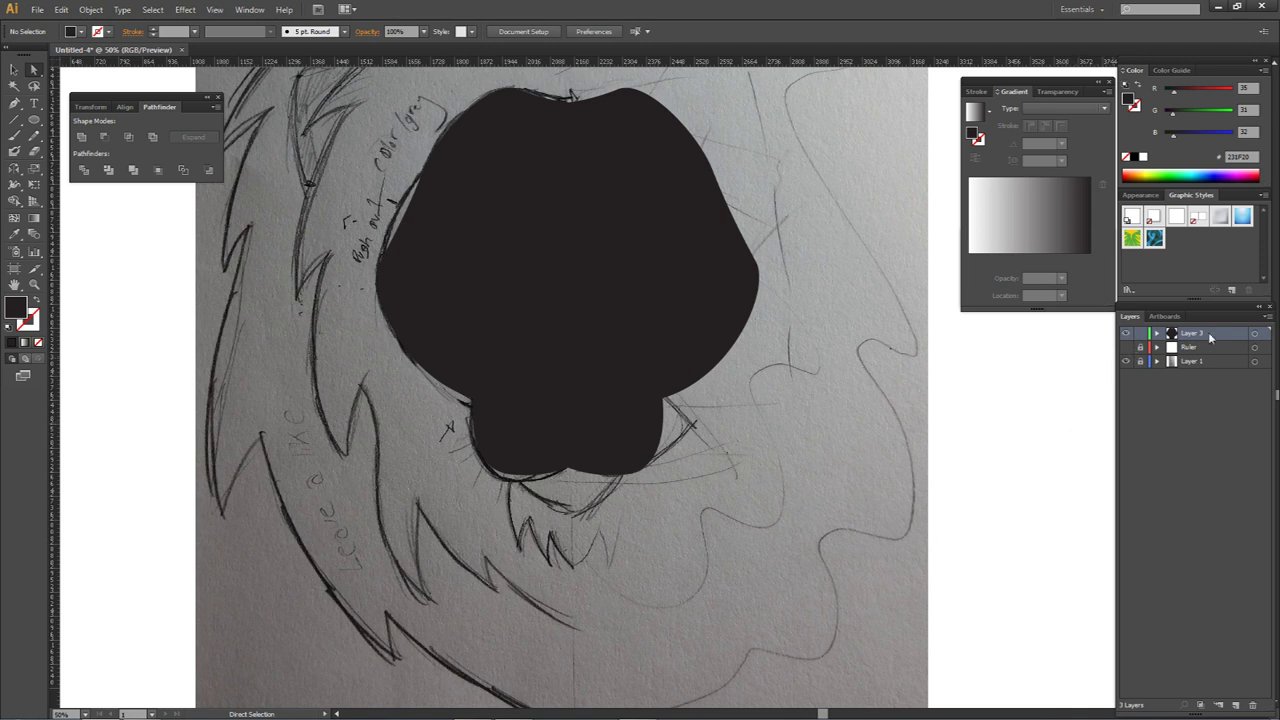
# Step: Select everything on Layer 3, remove the face's fill, give it a dark stroke, and show the stroke settings
pyautogui.click(1255, 334)
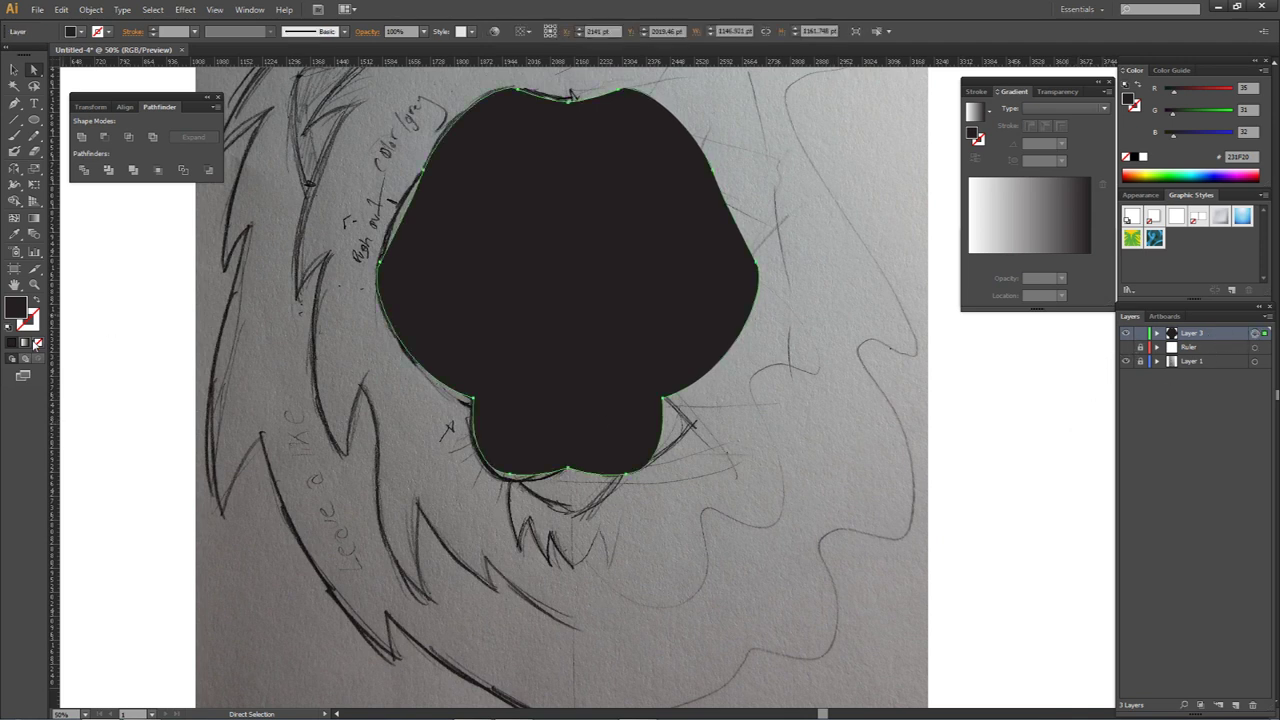
pyautogui.click(37, 343)
pyautogui.click(12, 342)
pyautogui.doubleClick(28, 323)
pyautogui.click(1087, 208)
pyautogui.click(978, 91)
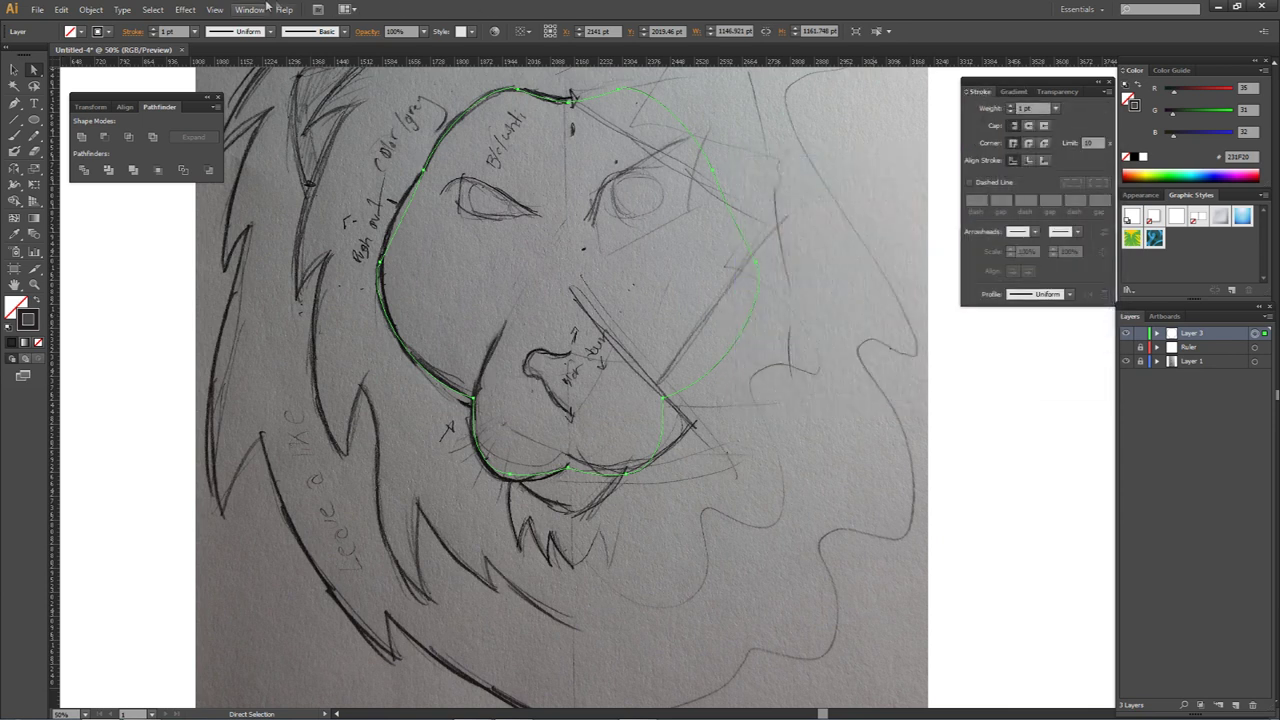
pyautogui.click(249, 9)
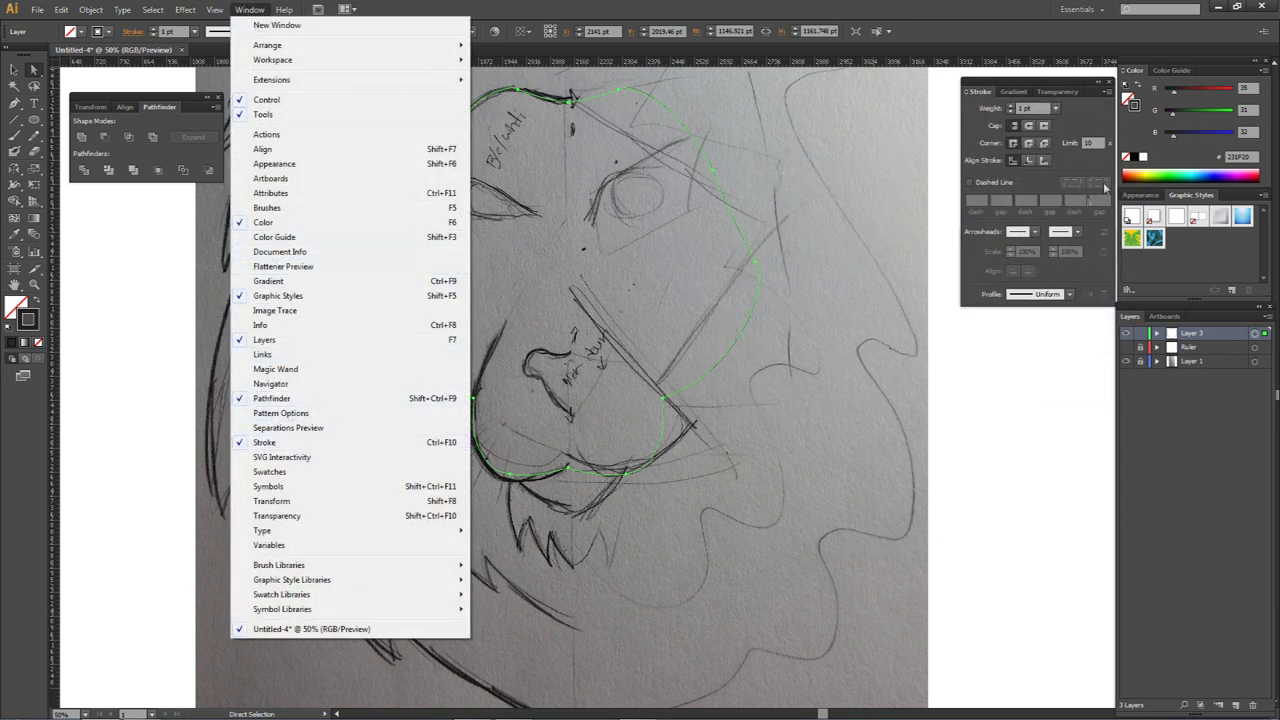
pyautogui.click(1000, 130)
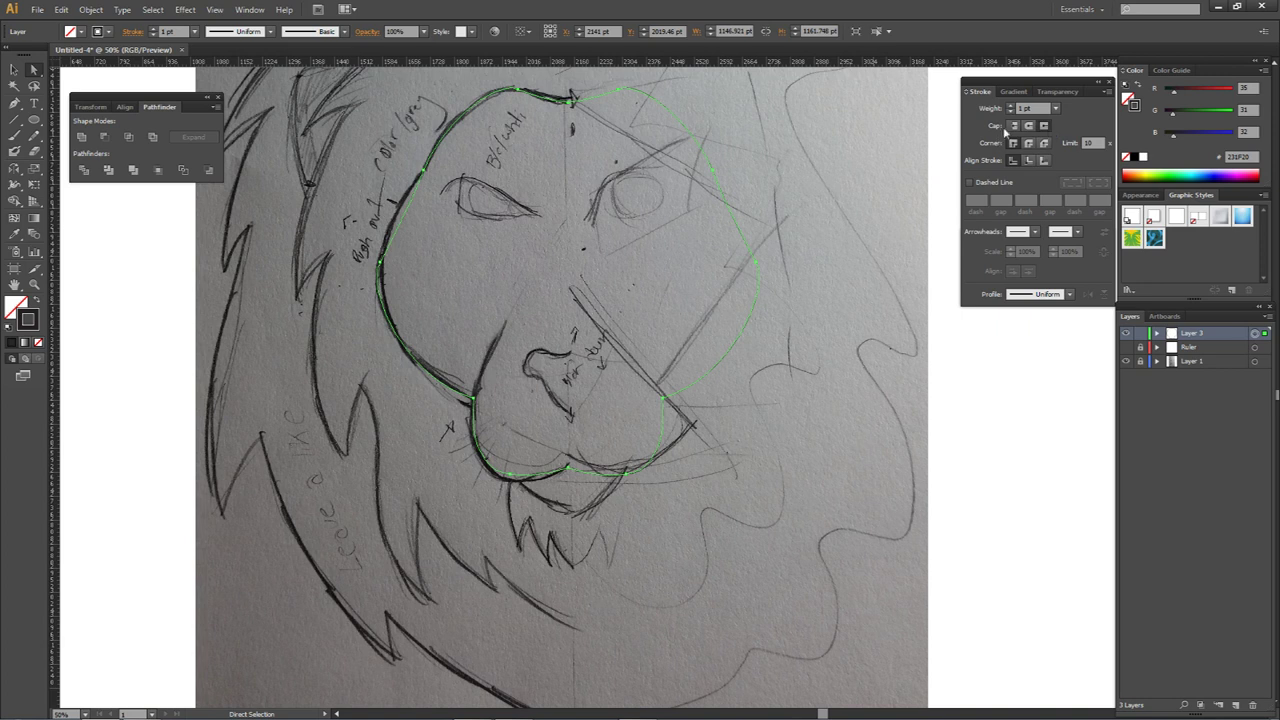
pyautogui.click(1108, 91)
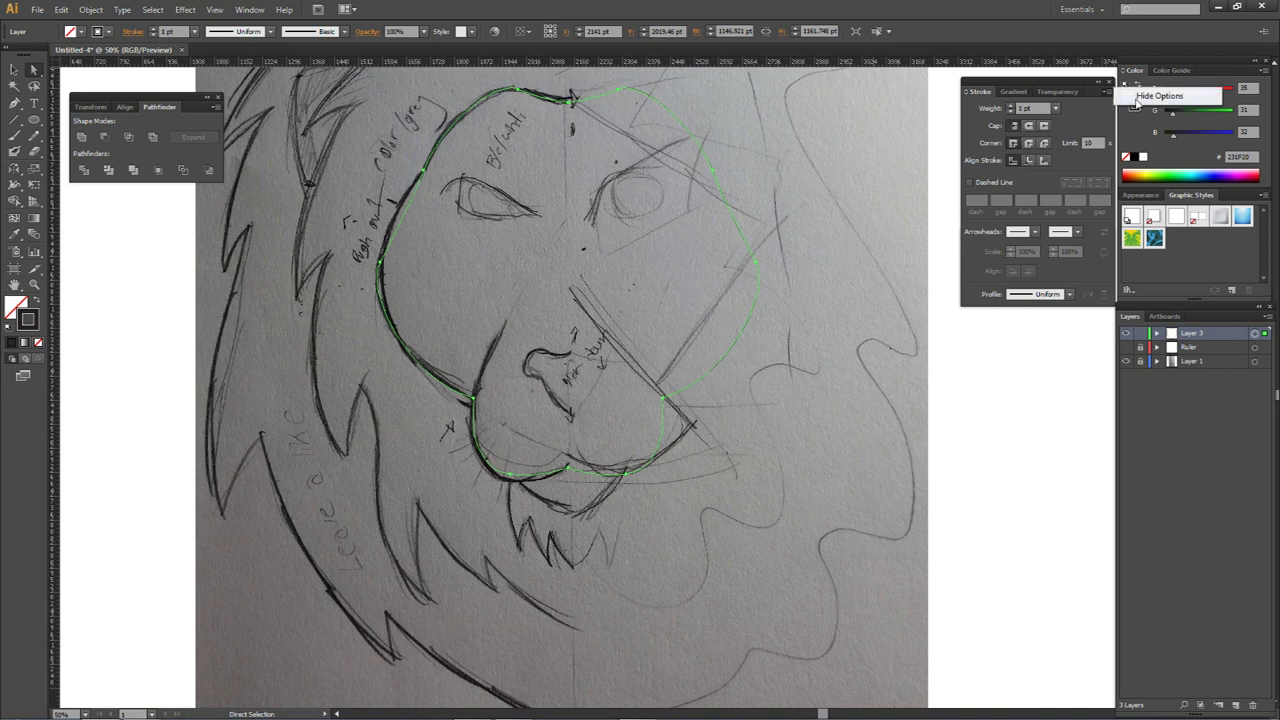
pyautogui.click(1150, 96)
pyautogui.click(1108, 91)
pyautogui.click(1145, 97)
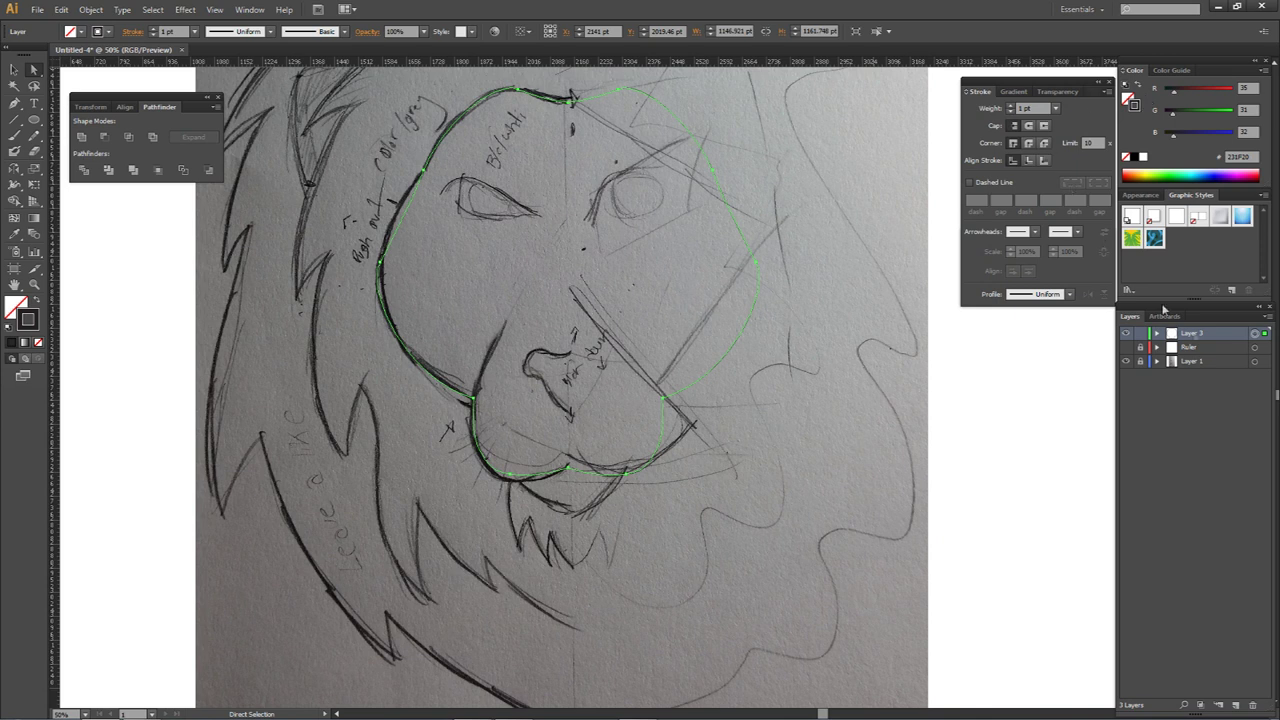
# Step: Set the face outline's stroke weight to 60 pt
pyautogui.click(1015, 107)
pyautogui.write('60')
pyautogui.press('Return')
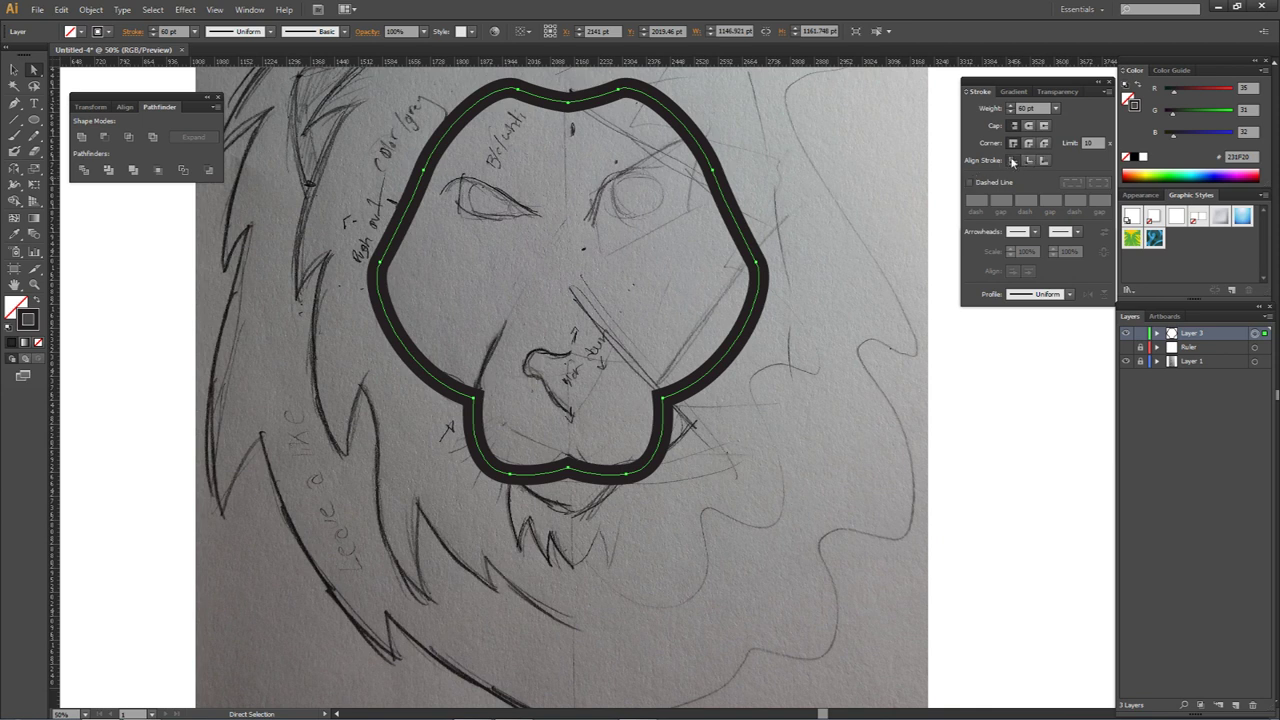
# Step: Compare the inside, outside and center stroke alignments on the face outline, settle on inside alignment, and clear the selection
pyautogui.click(1028, 162)
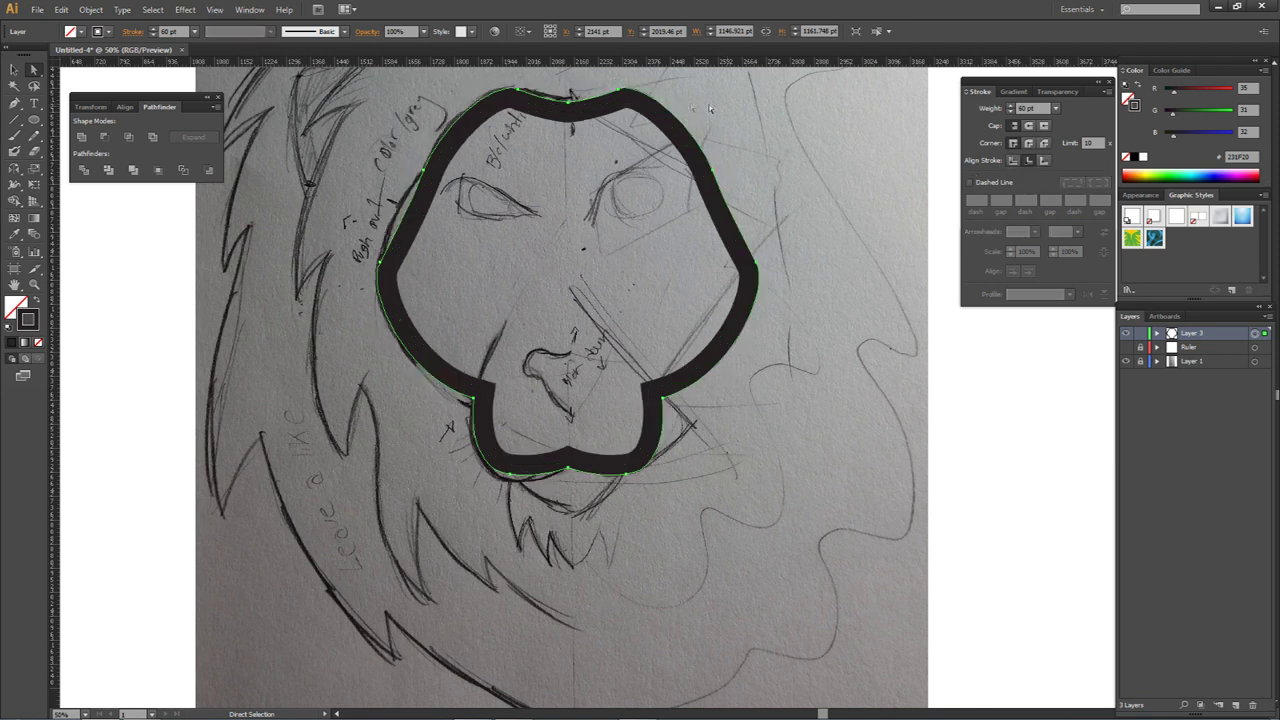
pyautogui.click(1045, 160)
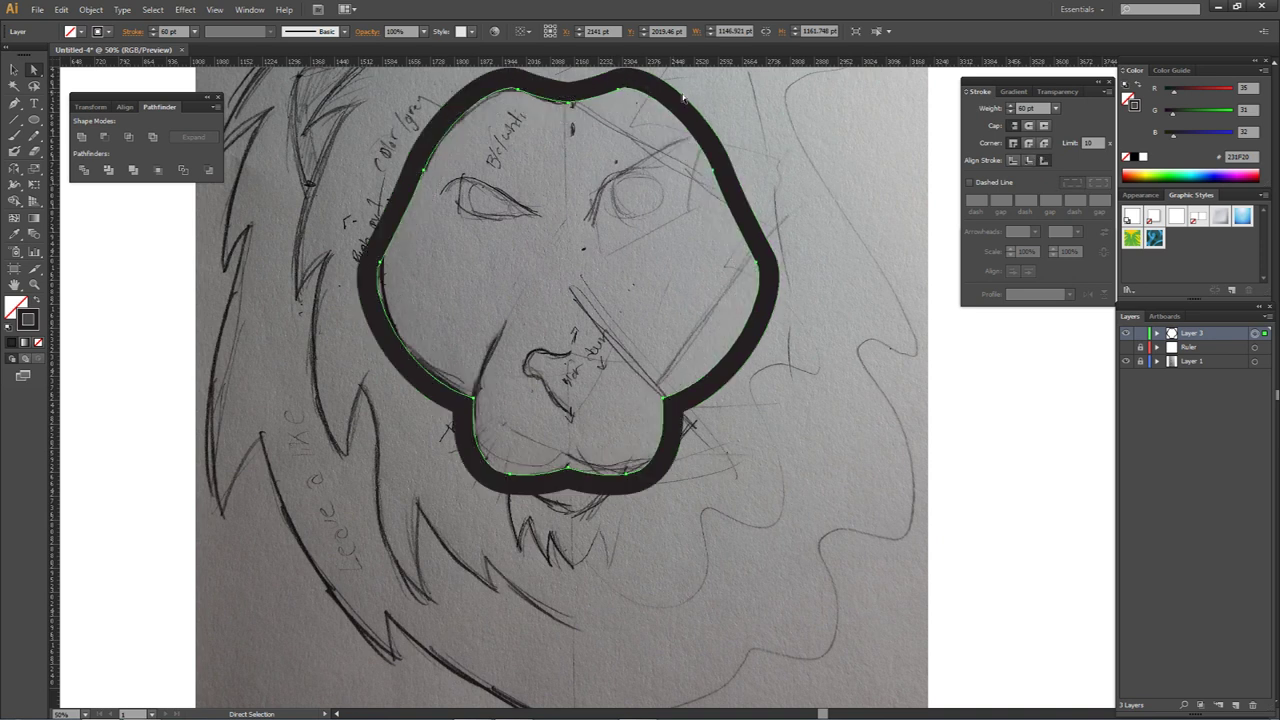
pyautogui.click(1013, 160)
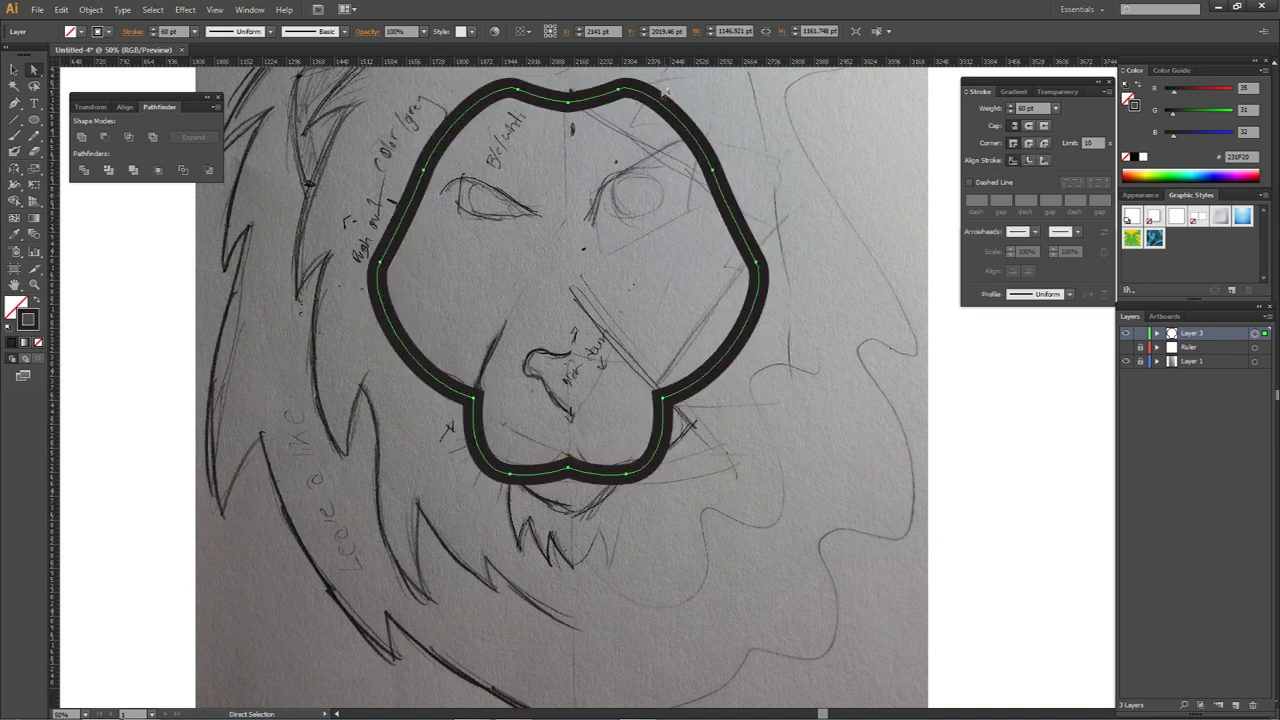
pyautogui.click(1028, 161)
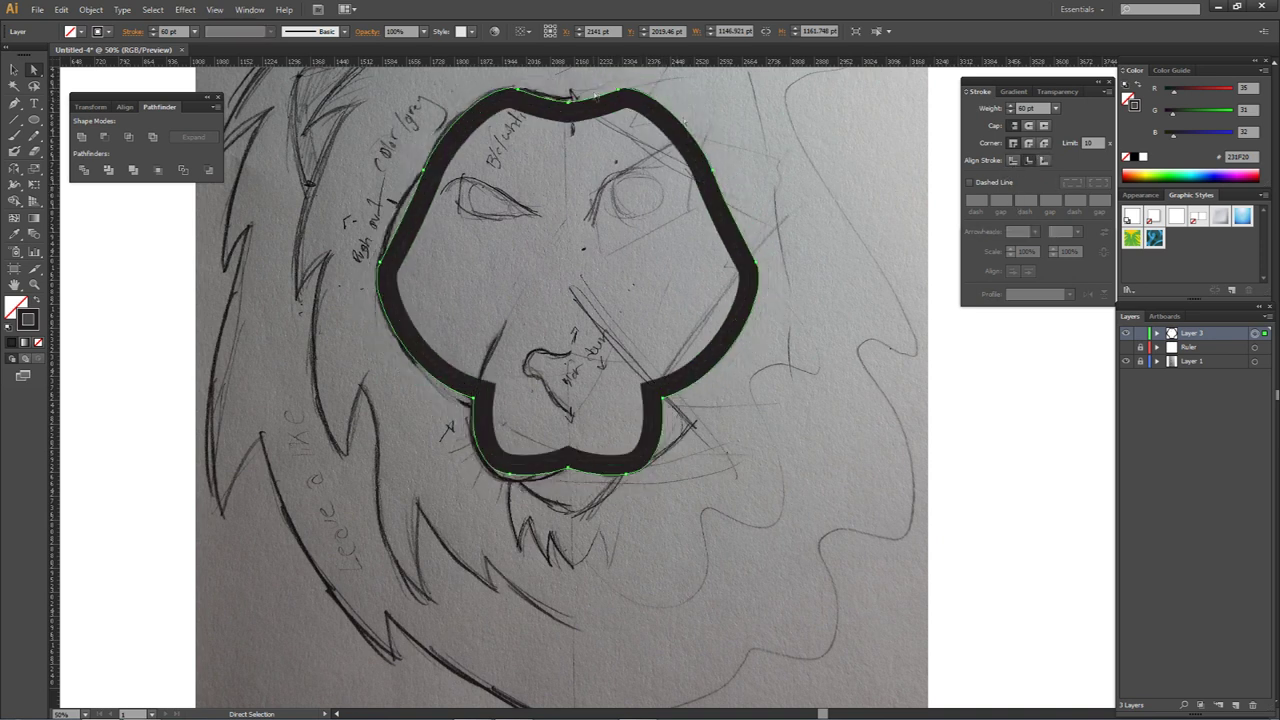
pyautogui.click(1046, 160)
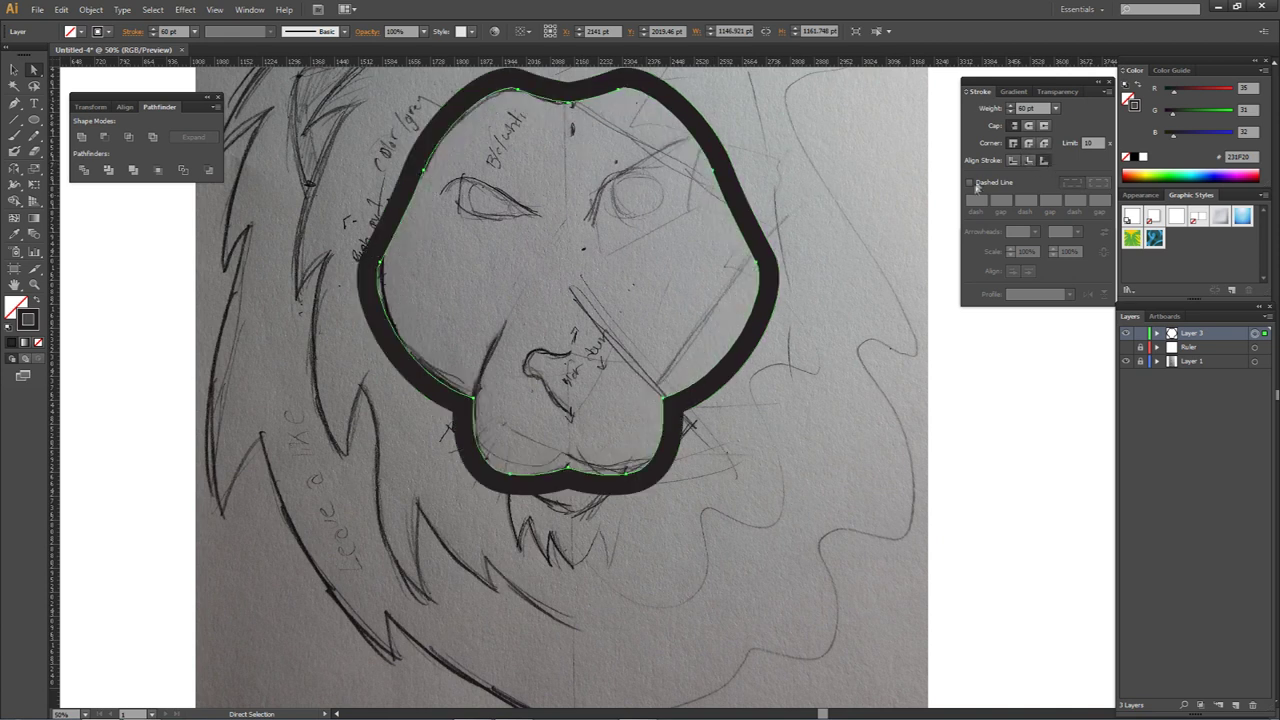
pyautogui.click(1011, 161)
pyautogui.click(770, 210)
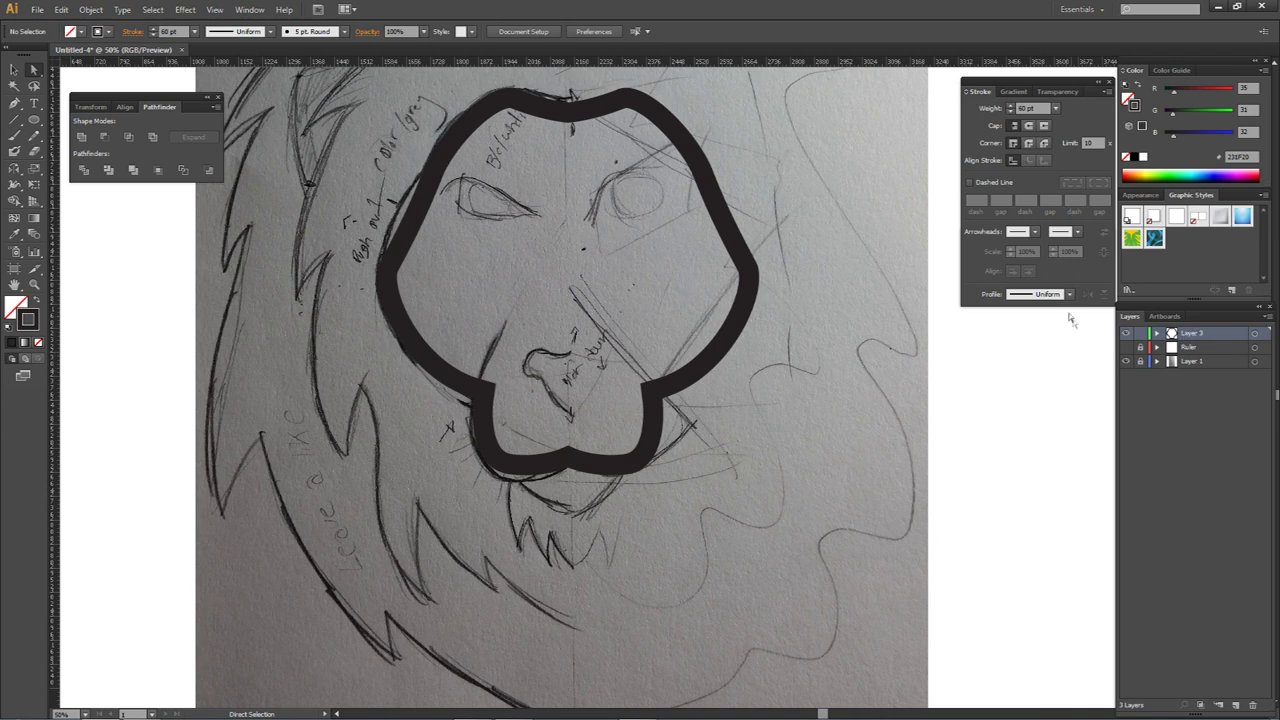
# Step: Duplicate Layer 3 beneath the original, swap the copy's stroke for a fill, and make the fill light gray E2E2E2
pyautogui.moveTo(1221, 338); pyautogui.dragTo(1240, 349)
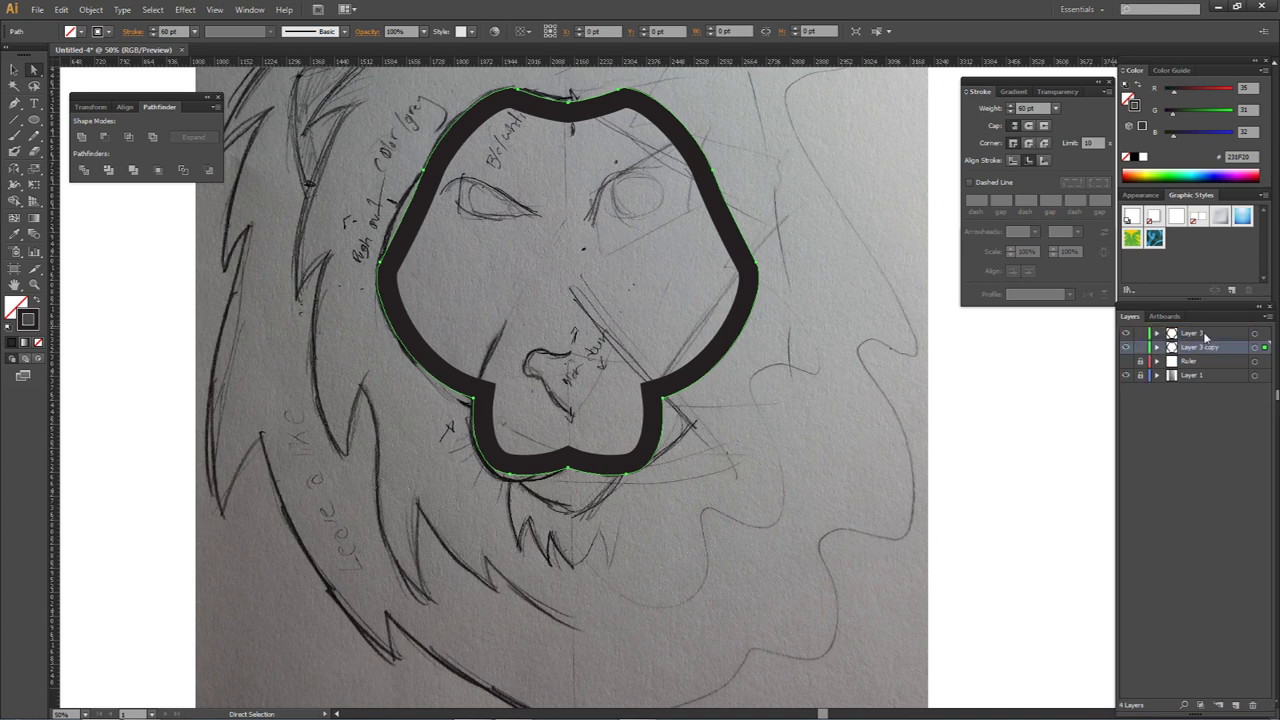
pyautogui.click(1256, 348)
pyautogui.hotkey('shift', 'x')
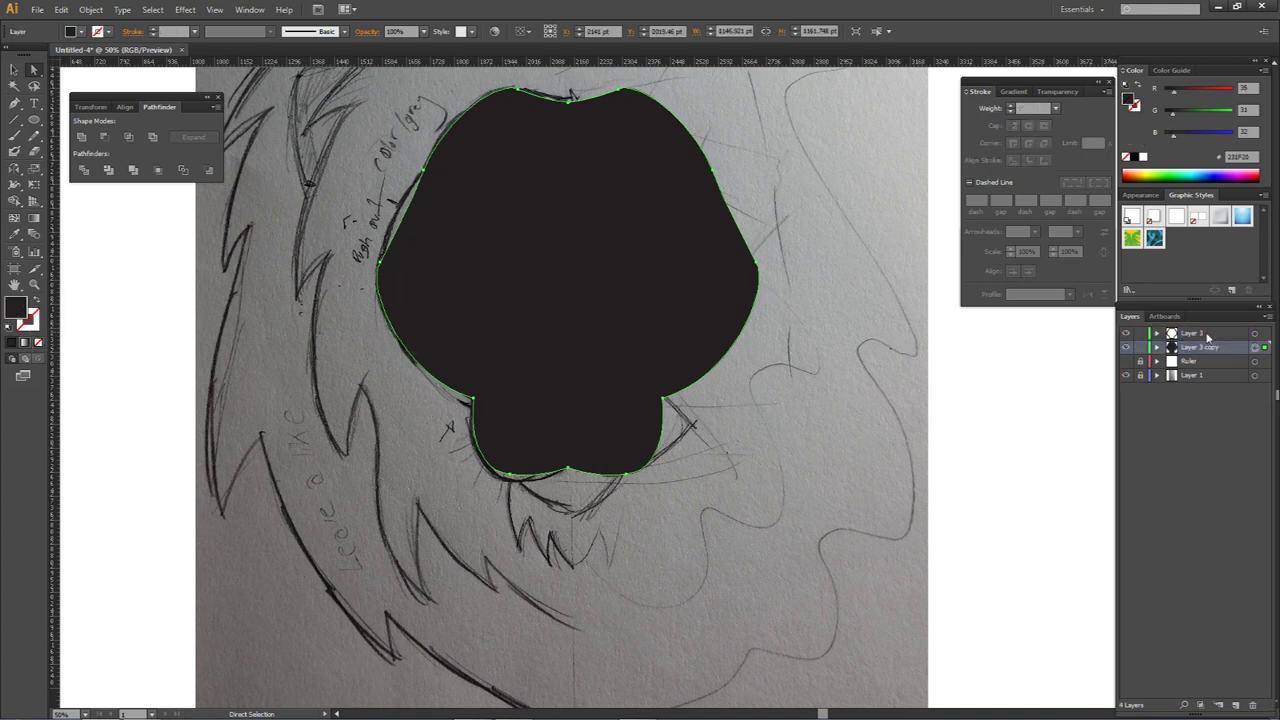
pyautogui.doubleClick(20, 312)
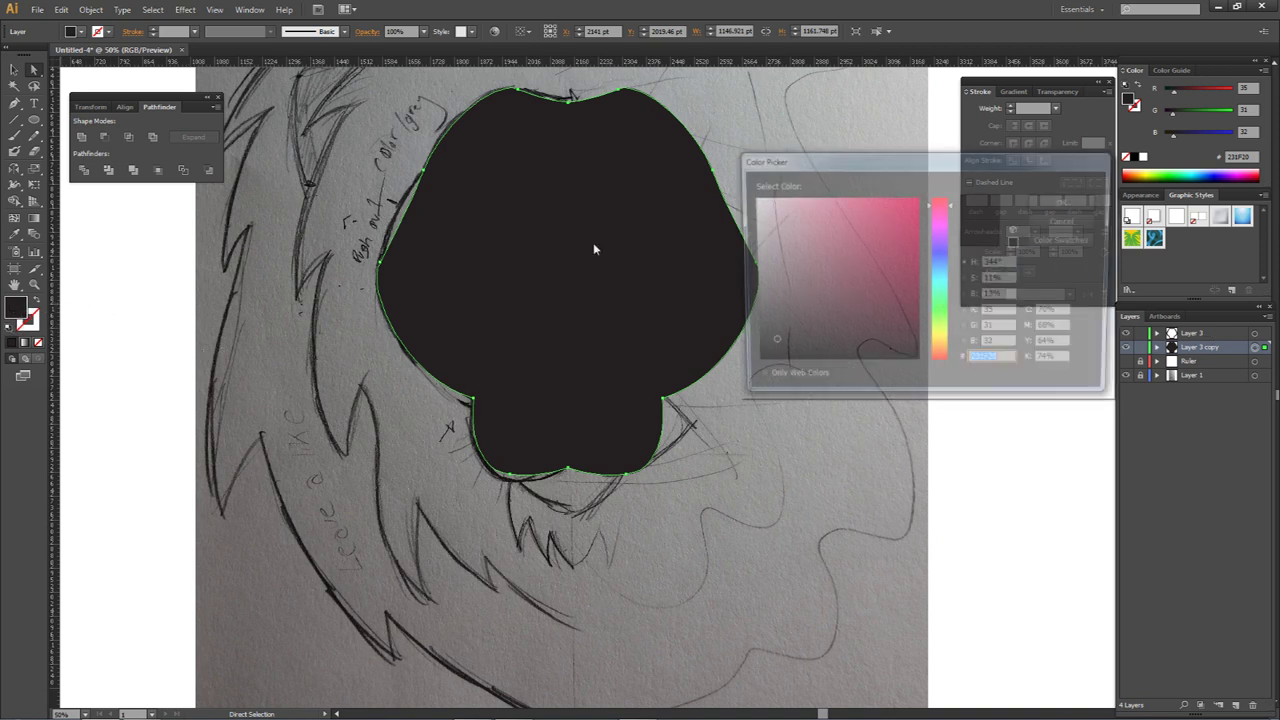
pyautogui.click(1067, 201)
# Step: Rename the outline layer as Face Stroke and the gray fill layer below it as Face
pyautogui.doubleClick(1193, 333)
pyautogui.write('Filke')
pyautogui.press('Return')
pyautogui.doubleClick(1209, 345)
pyautogui.write('Fil')
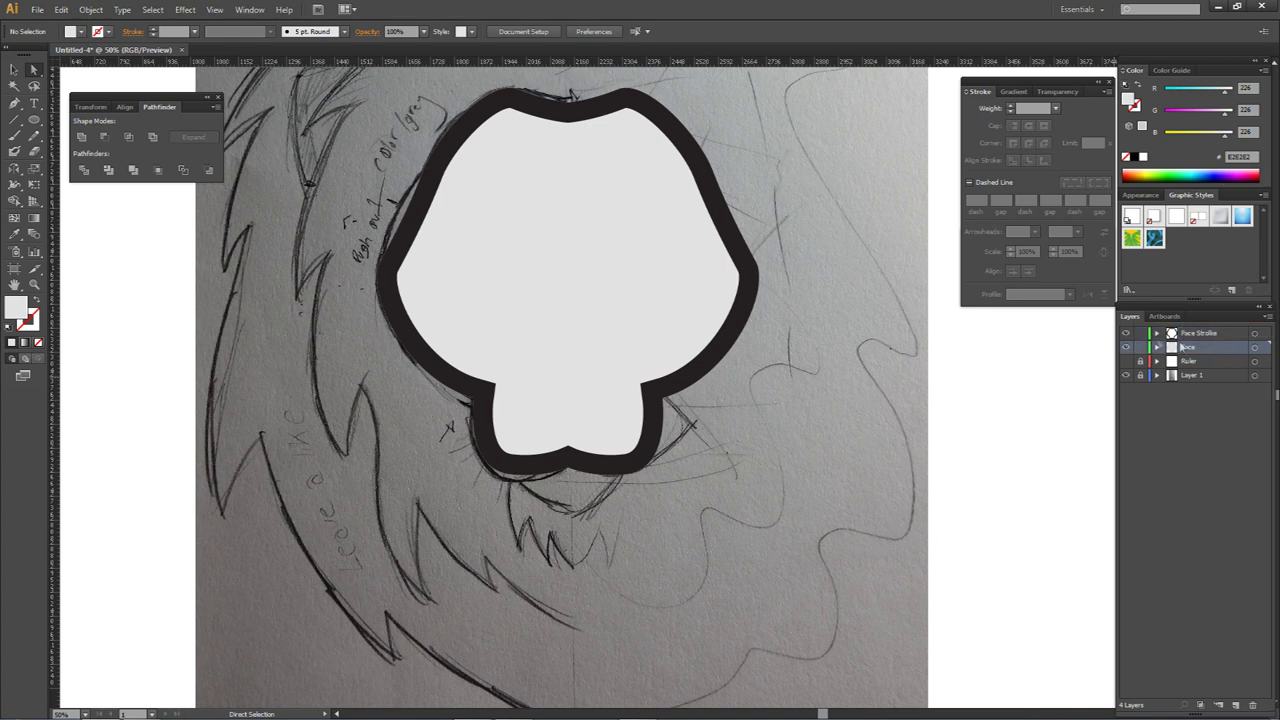
# Step: Inspect the gray face fill by selecting it, clear the selection, and make the stroke color the active one
pyautogui.scroll(1, 811, 363)
pyautogui.click(674, 291)
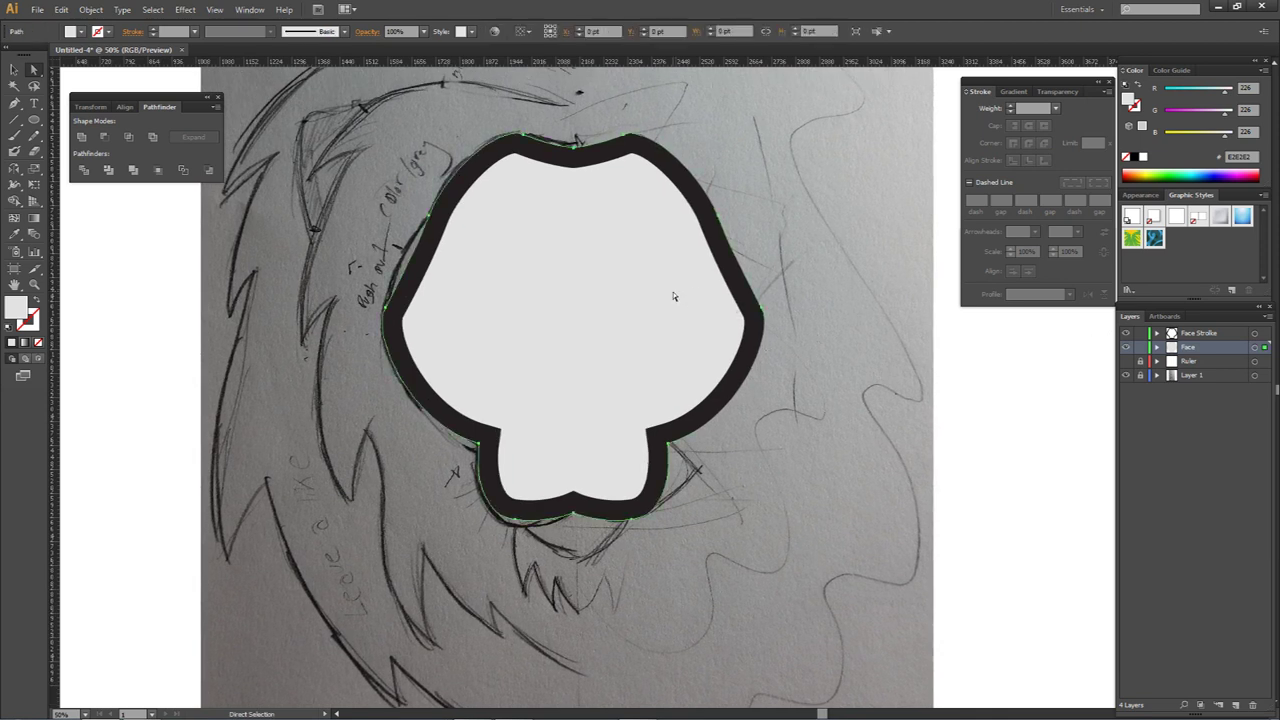
pyautogui.click(799, 232)
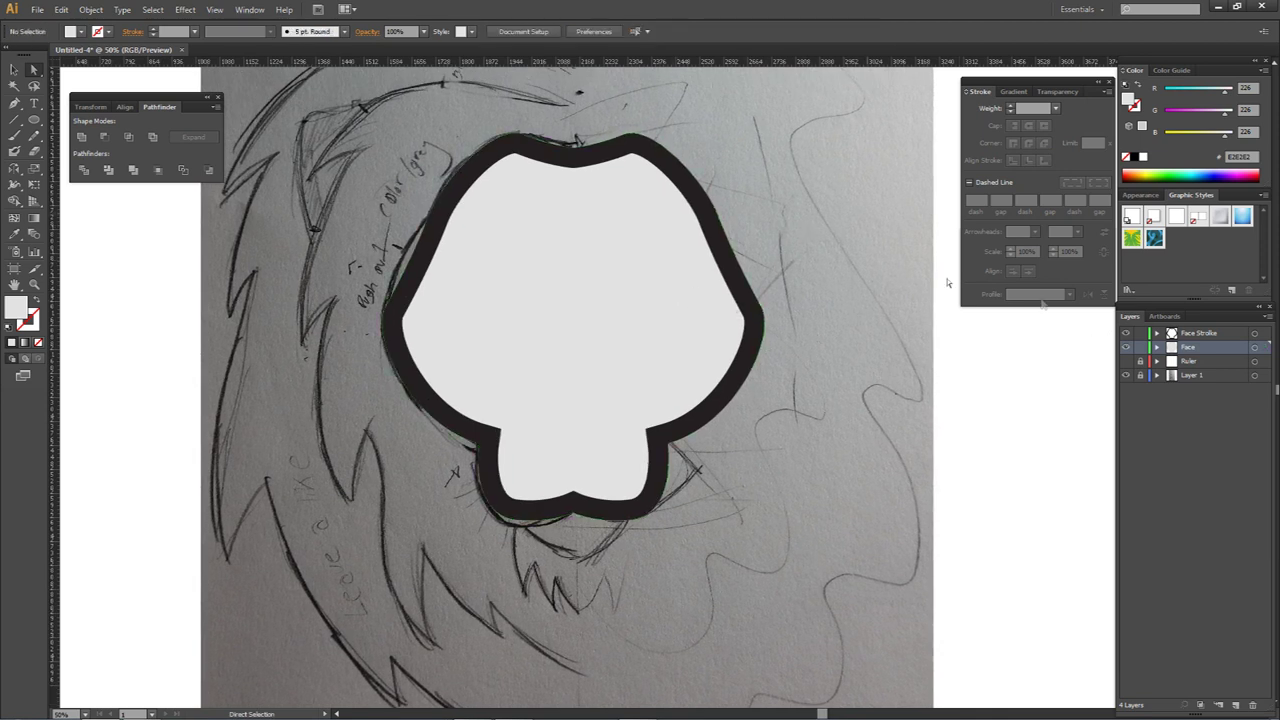
pyautogui.click(27, 321)
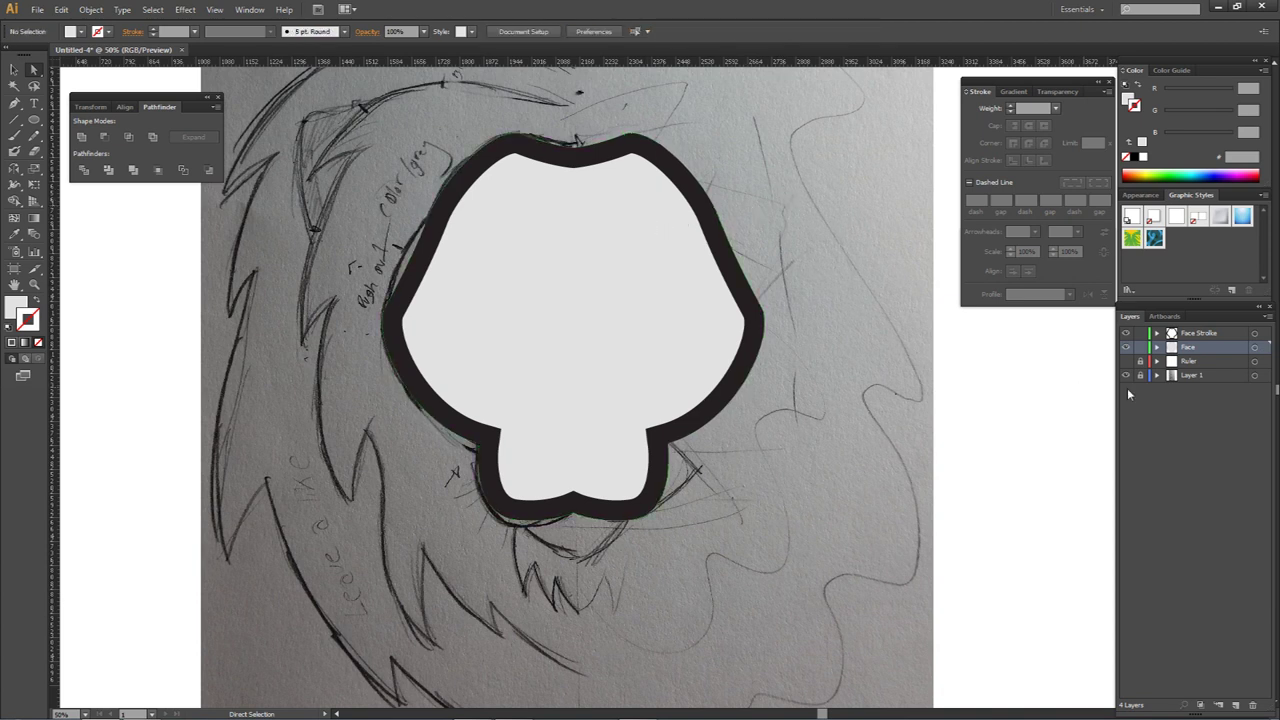
pyautogui.moveTo(820, 359); pyautogui.dragTo(840, 399)
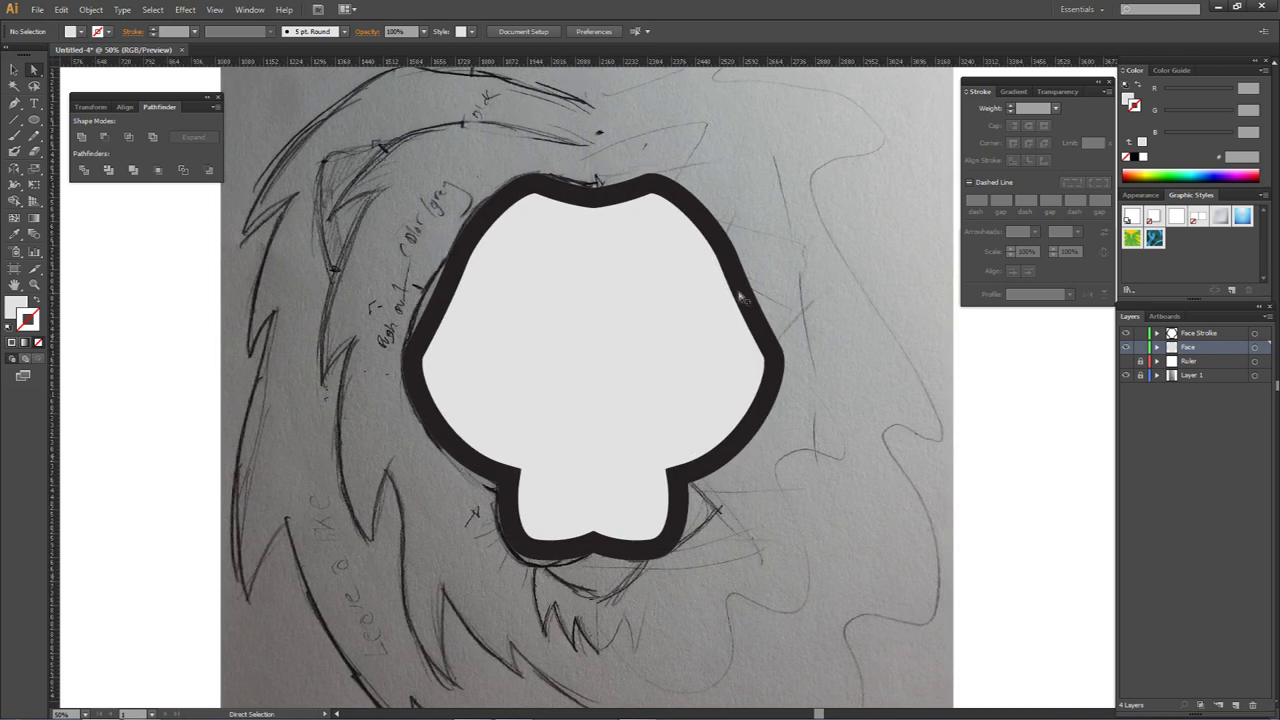
# Step: Duplicate the Face layer beneath the original and select the copy's contents
pyautogui.click(1184, 336)
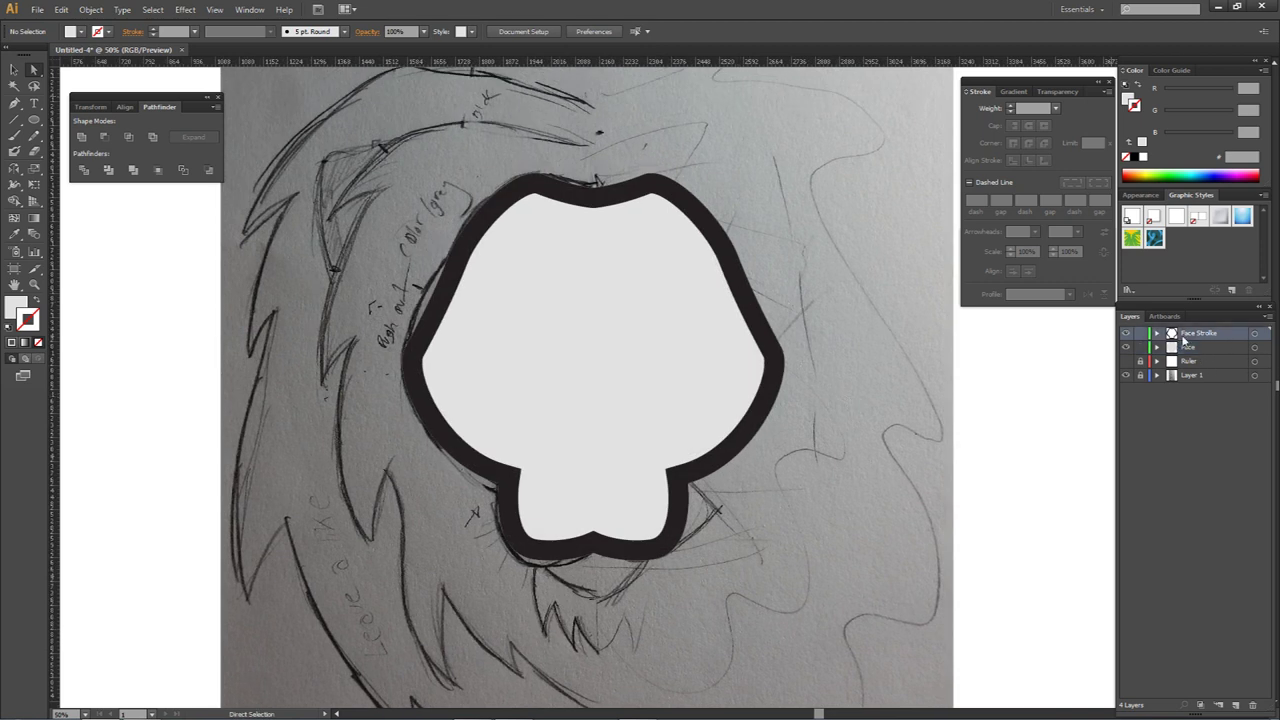
pyautogui.click(1187, 345)
pyautogui.moveTo(1188, 345); pyautogui.dragTo(1200, 360)
pyautogui.click(1254, 361)
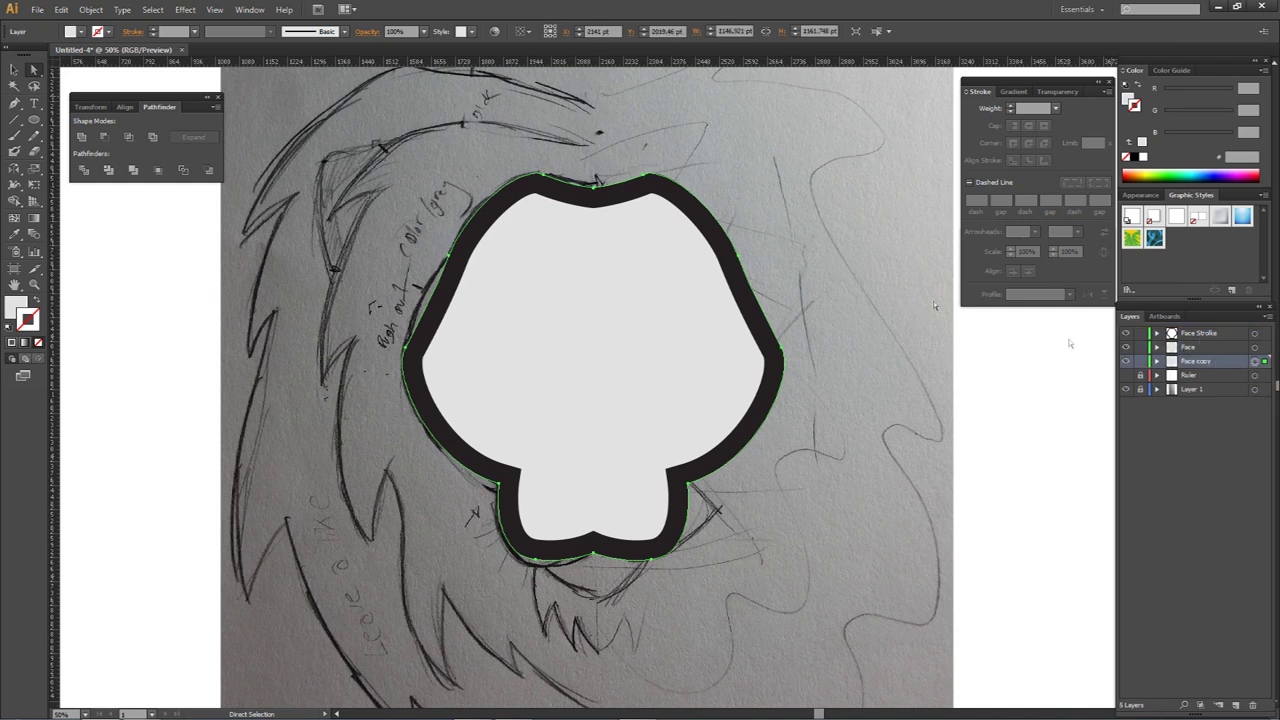
# Step: Offset the duplicated face path by 10 pt with Miter joins and a miter limit of 4, and clear the selection
pyautogui.click(91, 10)
pyautogui.moveTo(110, 285)
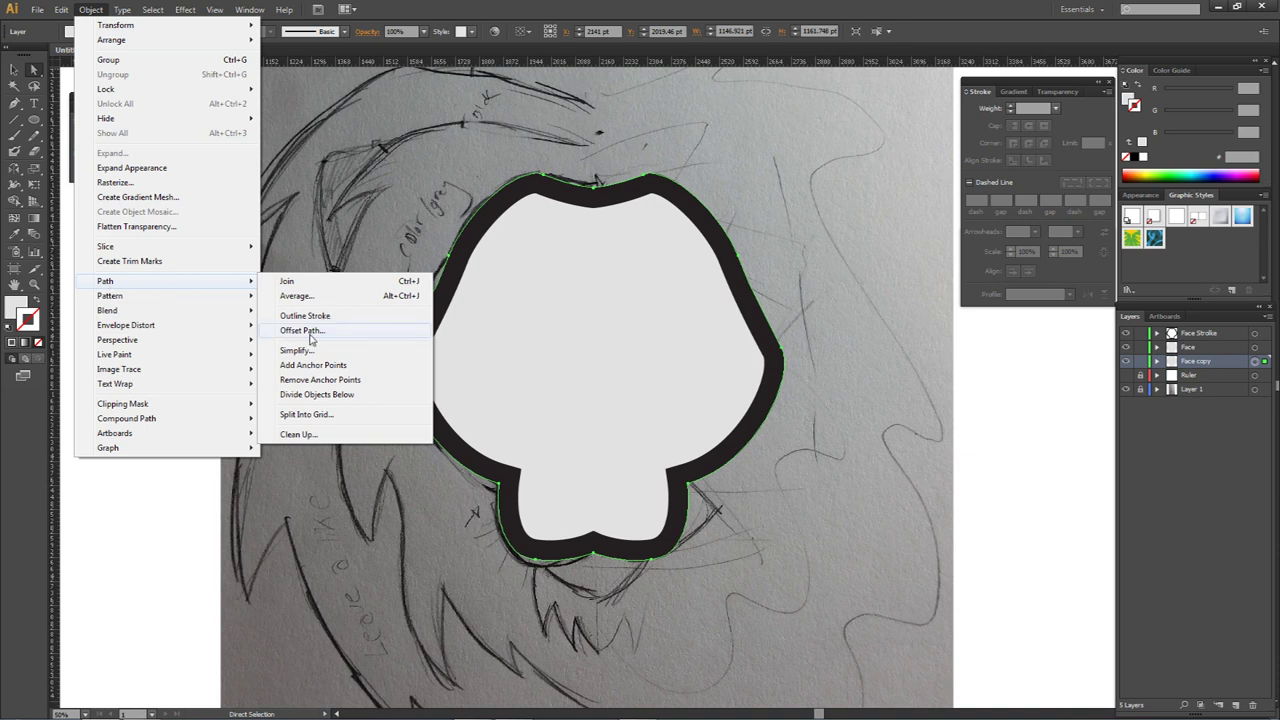
pyautogui.click(305, 331)
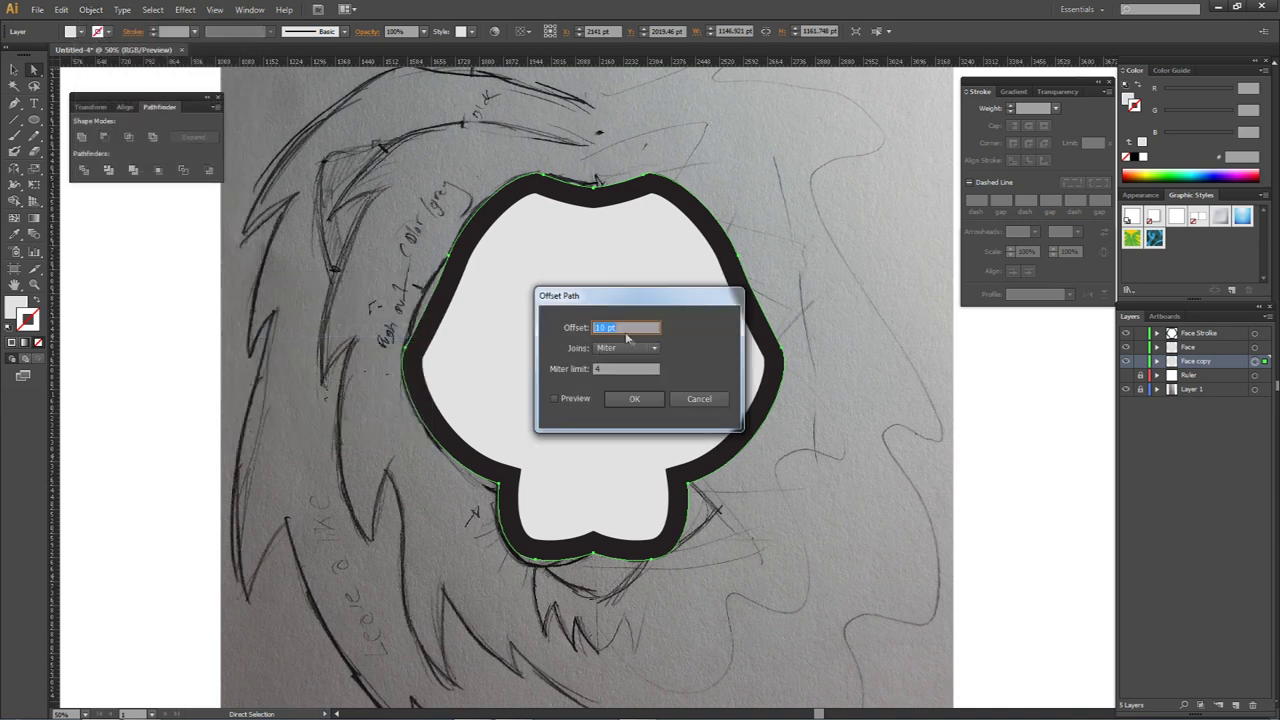
pyautogui.click(633, 398)
pyautogui.click(796, 162)
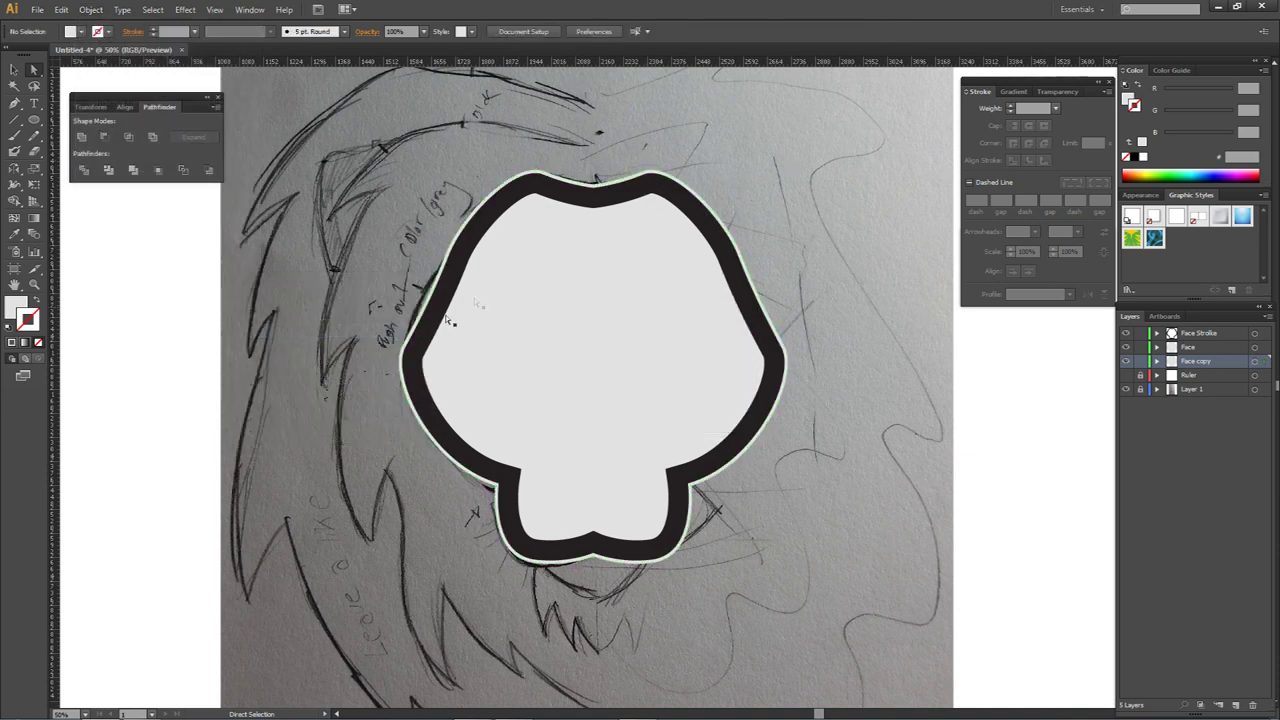
# Step: Delete the Face copy layer with its offset shape and make the Face Stroke layer active
pyautogui.scroll(5, 777, 406)
pyautogui.scroll(-6, 778, 403)
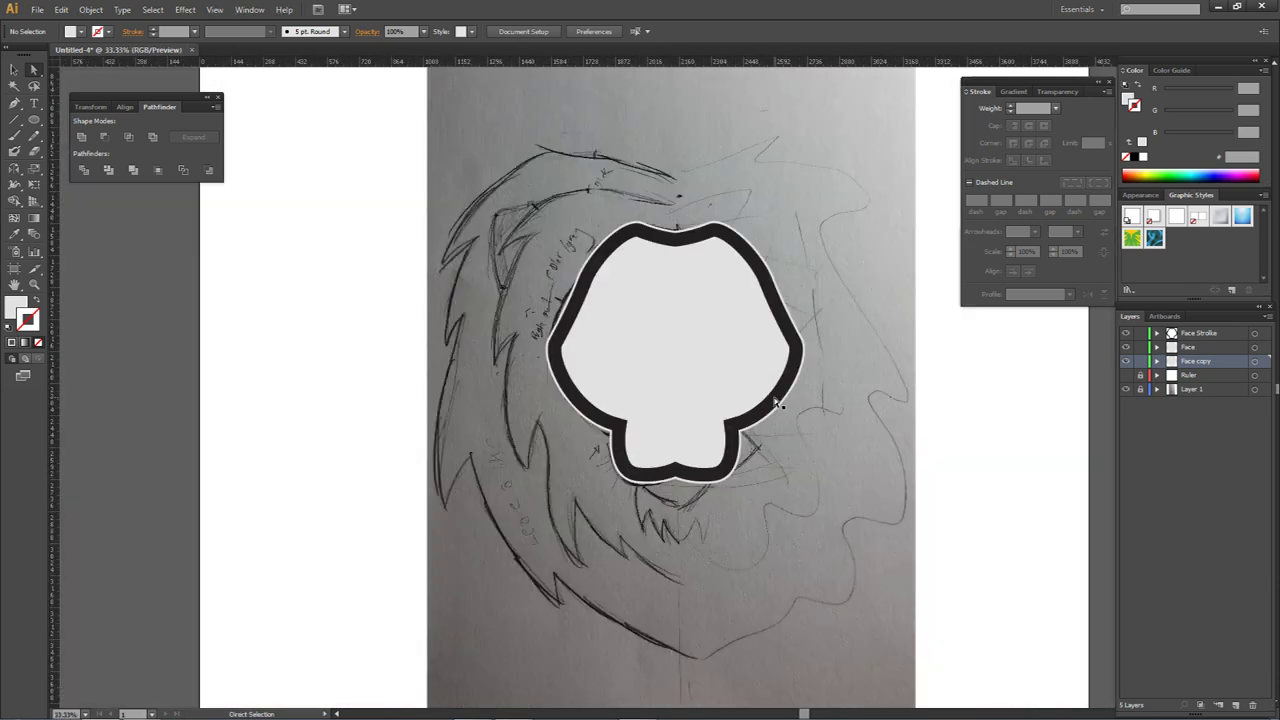
pyautogui.moveTo(1166, 368); pyautogui.dragTo(1252, 705)
pyautogui.click(1198, 335)
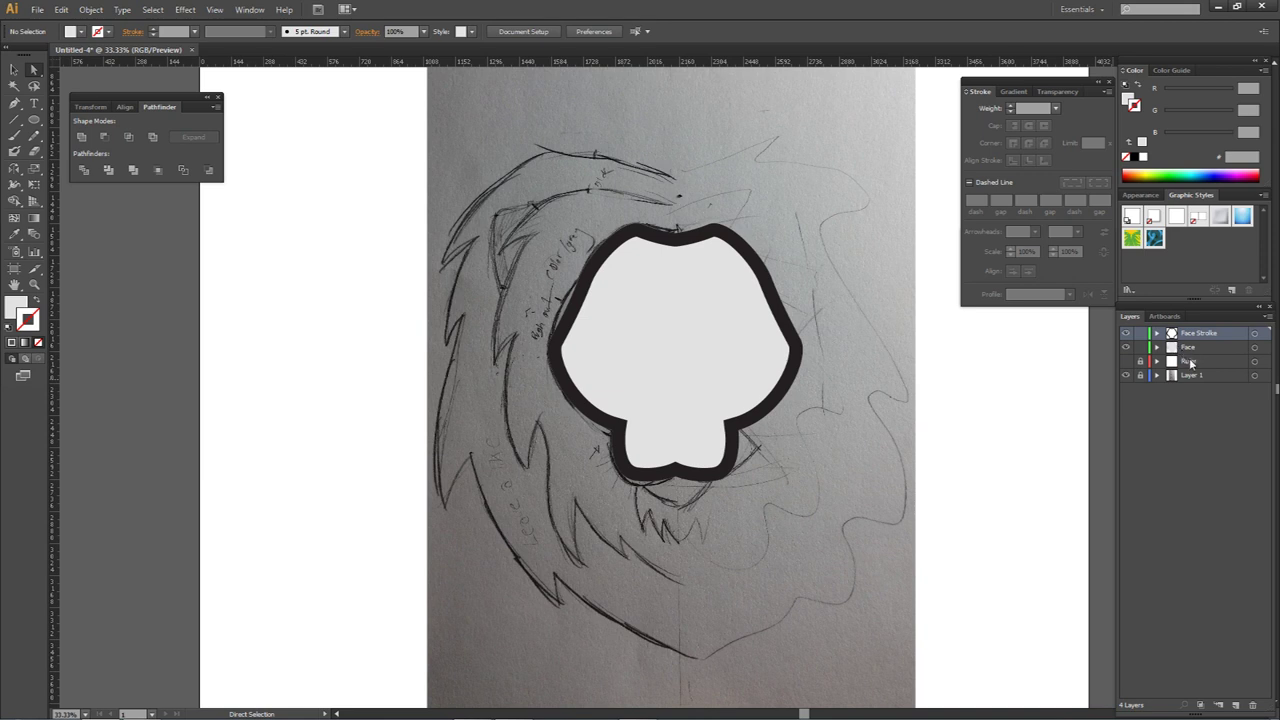
# Step: Lower the opacity of the Face layer's gray fill so the sketch shows through, and clear the selection
pyautogui.hotkey('ctrl', '+')
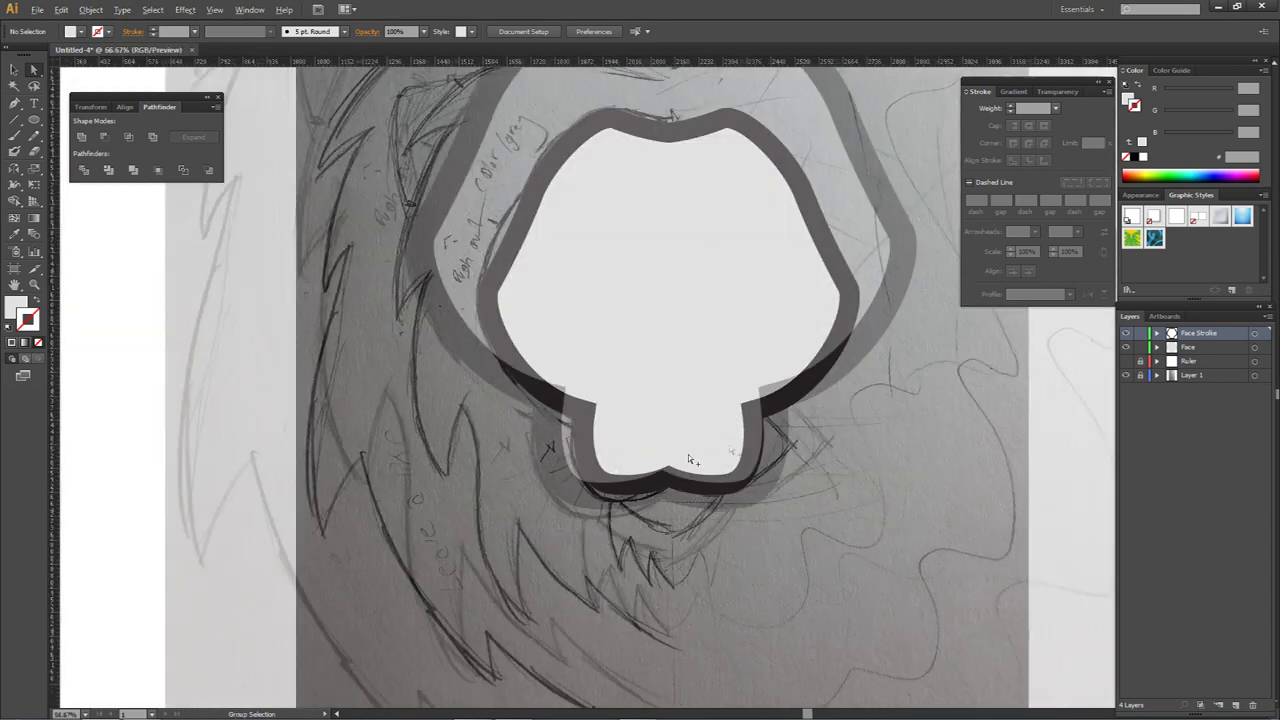
pyautogui.click(1057, 93)
pyautogui.click(249, 9)
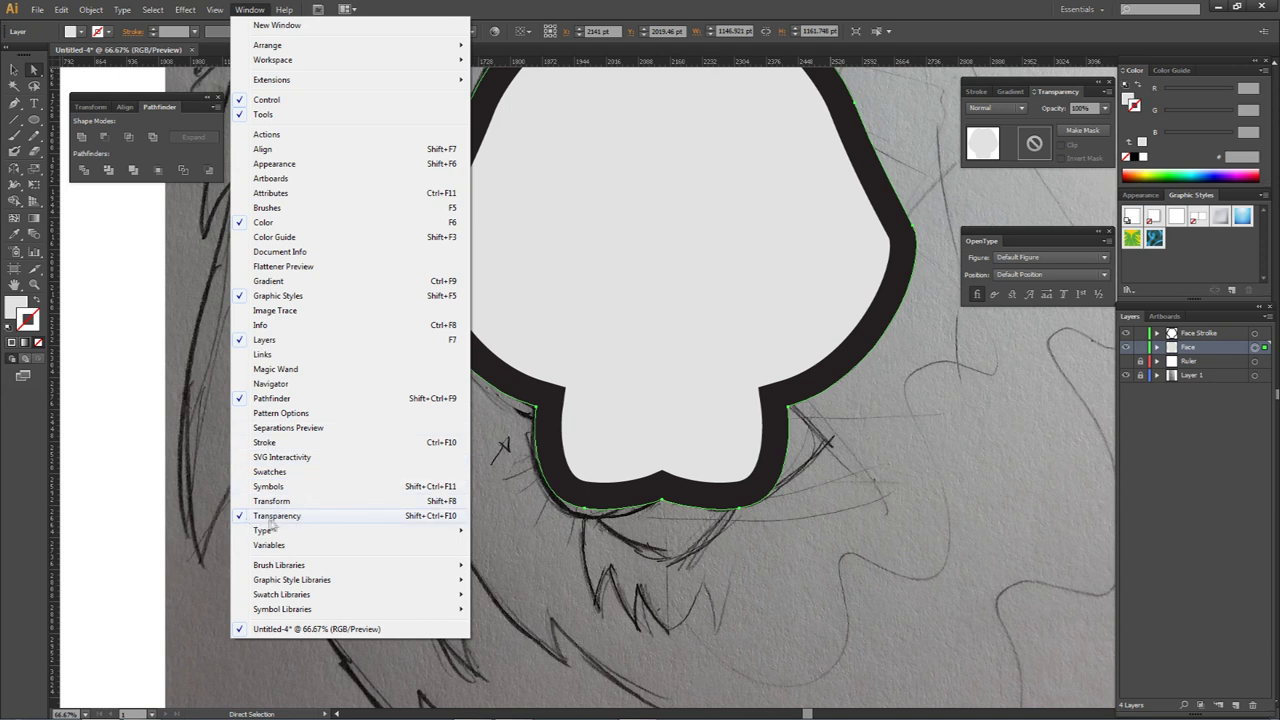
pyautogui.click(1104, 108)
pyautogui.click(1104, 108)
pyautogui.click(1104, 108)
pyautogui.click(1123, 213)
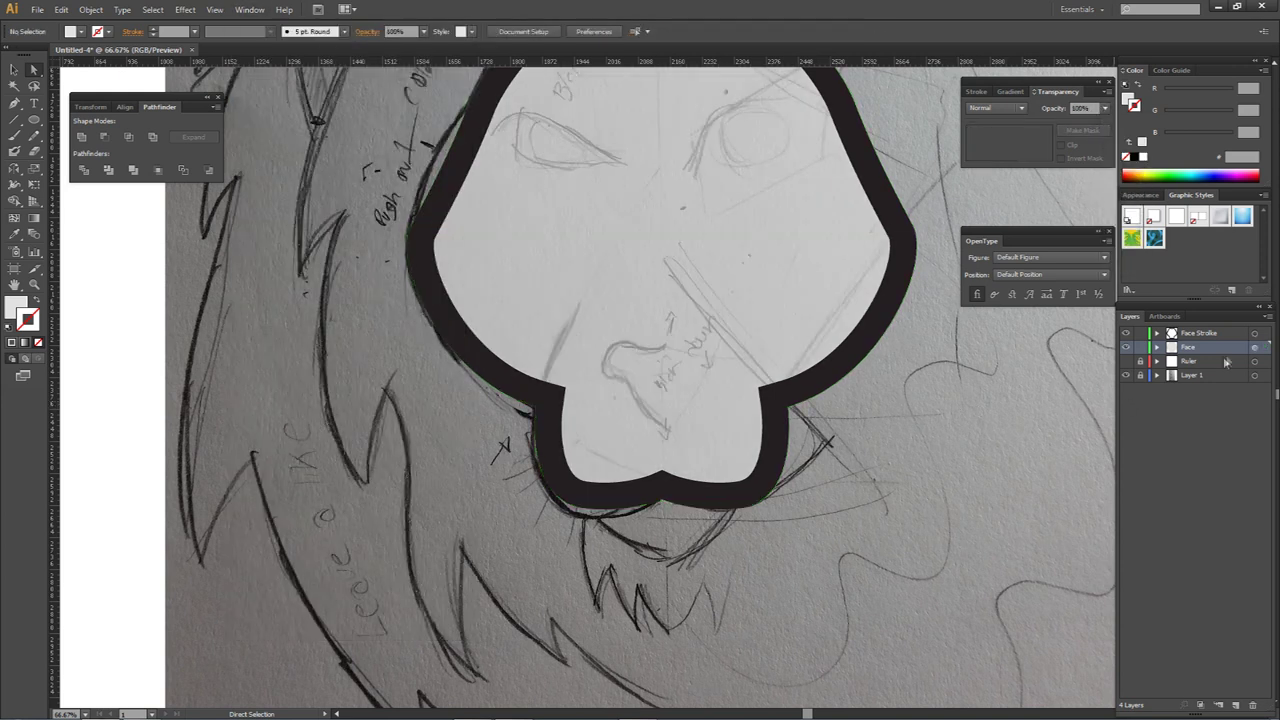
# Step: Lock the Face and Face Stroke layers and add a new layer above them
pyautogui.click(1141, 347)
pyautogui.click(1140, 333)
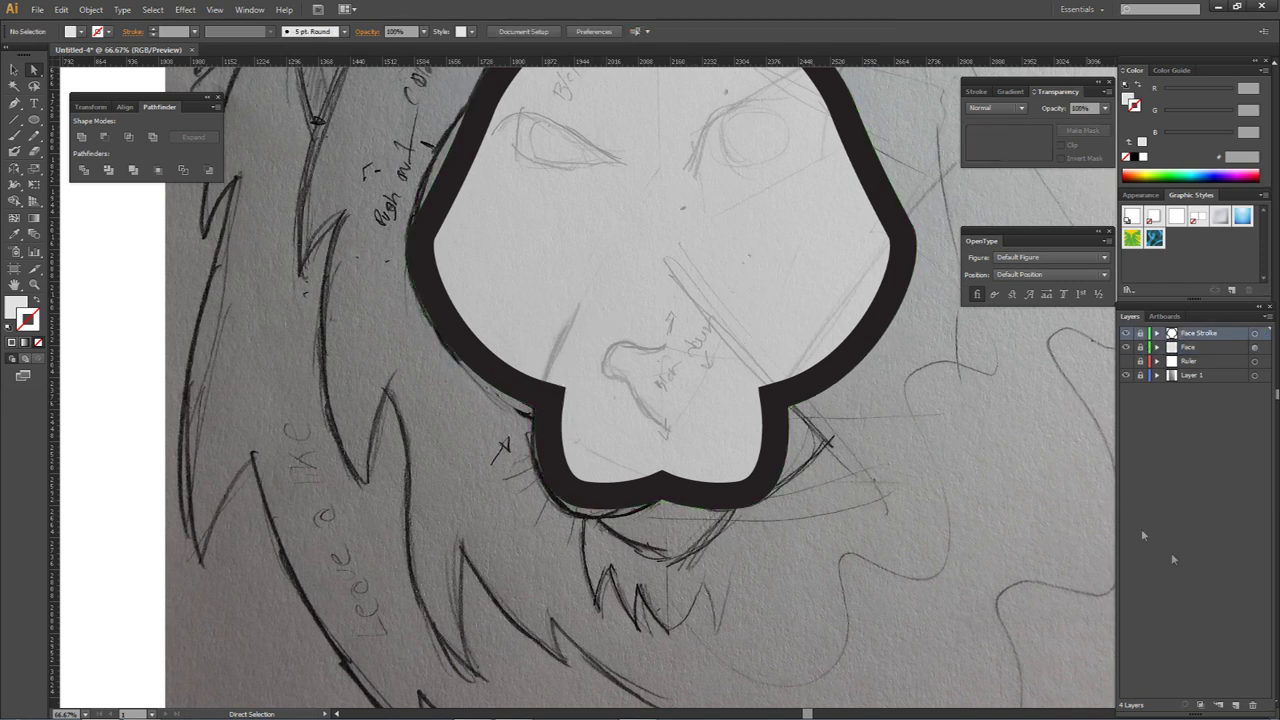
pyautogui.click(1233, 705)
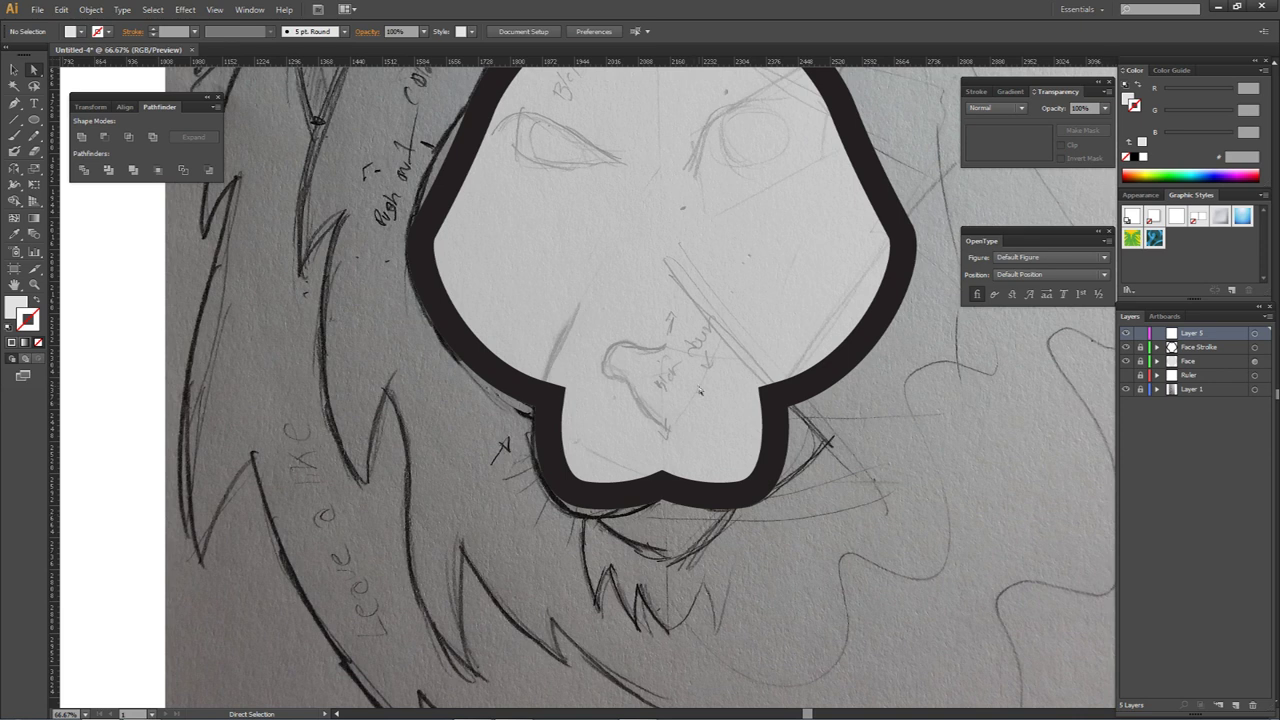
# Step: Draw the inner curved edge of the left muzzle crease with the Pen tool, from the outline's inner edge up to a tip beside the nose
pyautogui.scroll(1, 533, 385)
pyautogui.press('p')
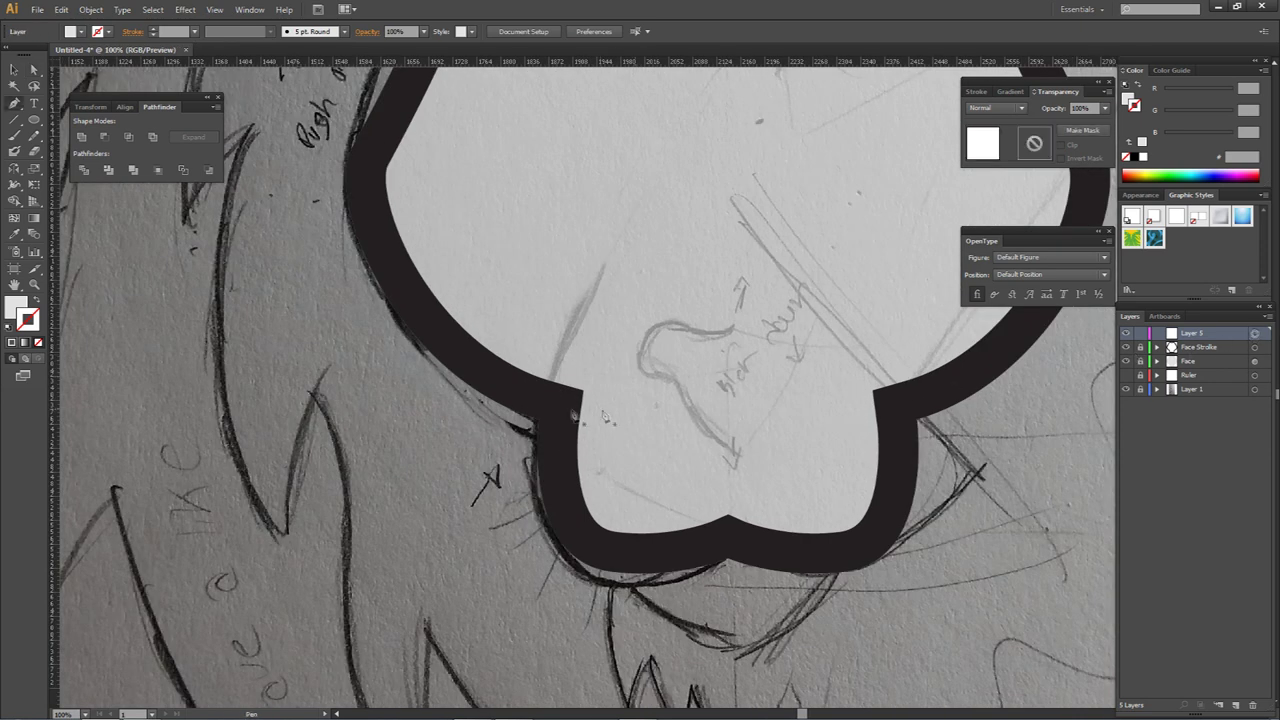
pyautogui.scroll(2, 588, 440)
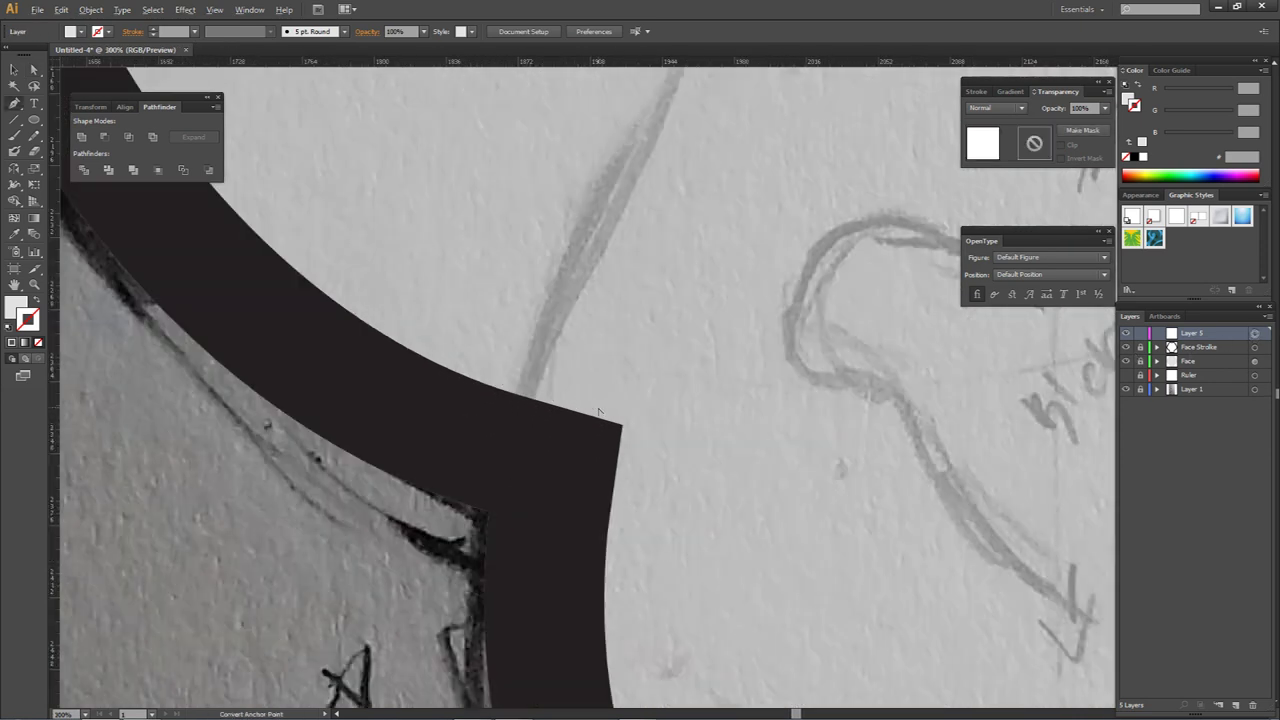
pyautogui.scroll(-2, 584, 428)
pyautogui.scroll(3, 583, 429)
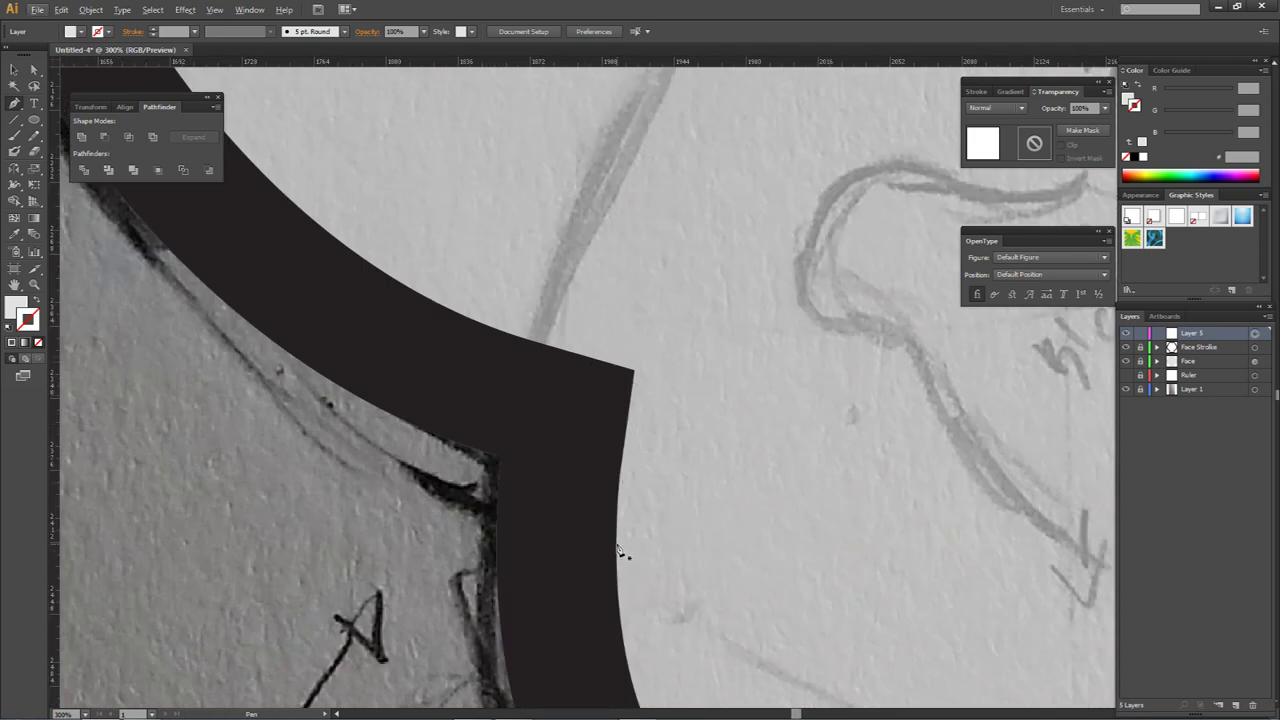
pyautogui.scroll(-2, 714, 374)
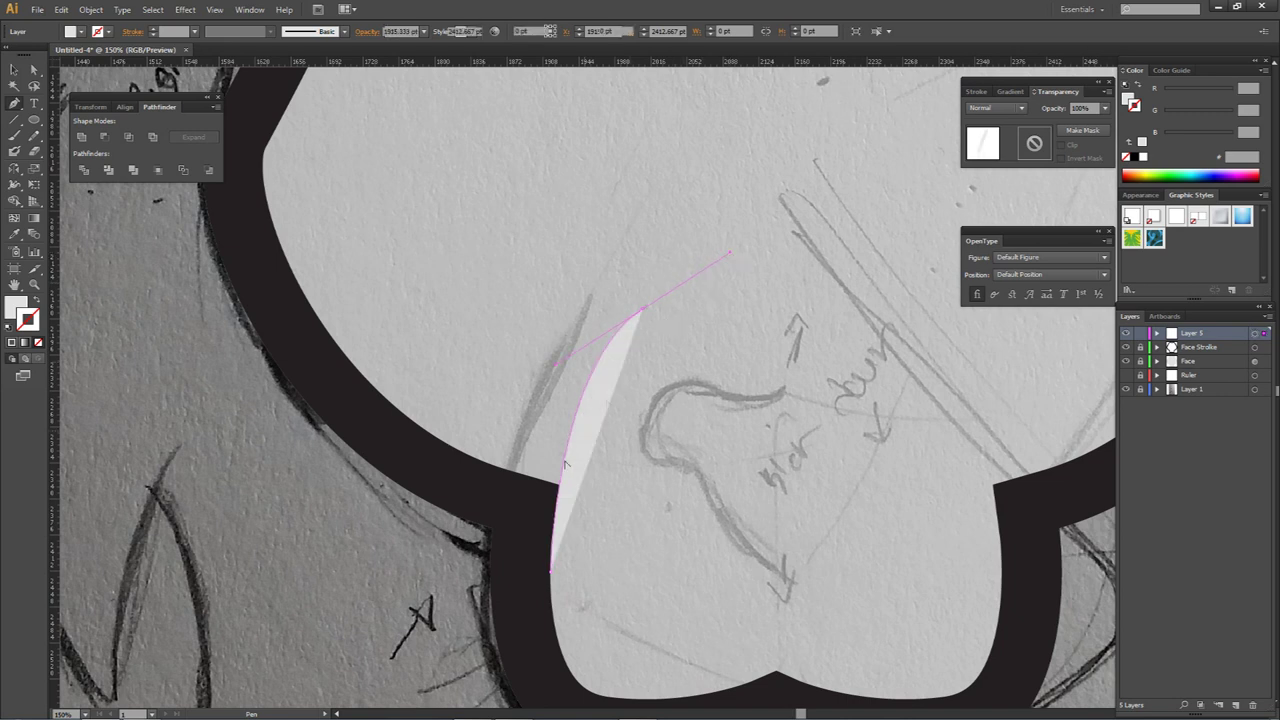
pyautogui.scroll(3, 565, 525)
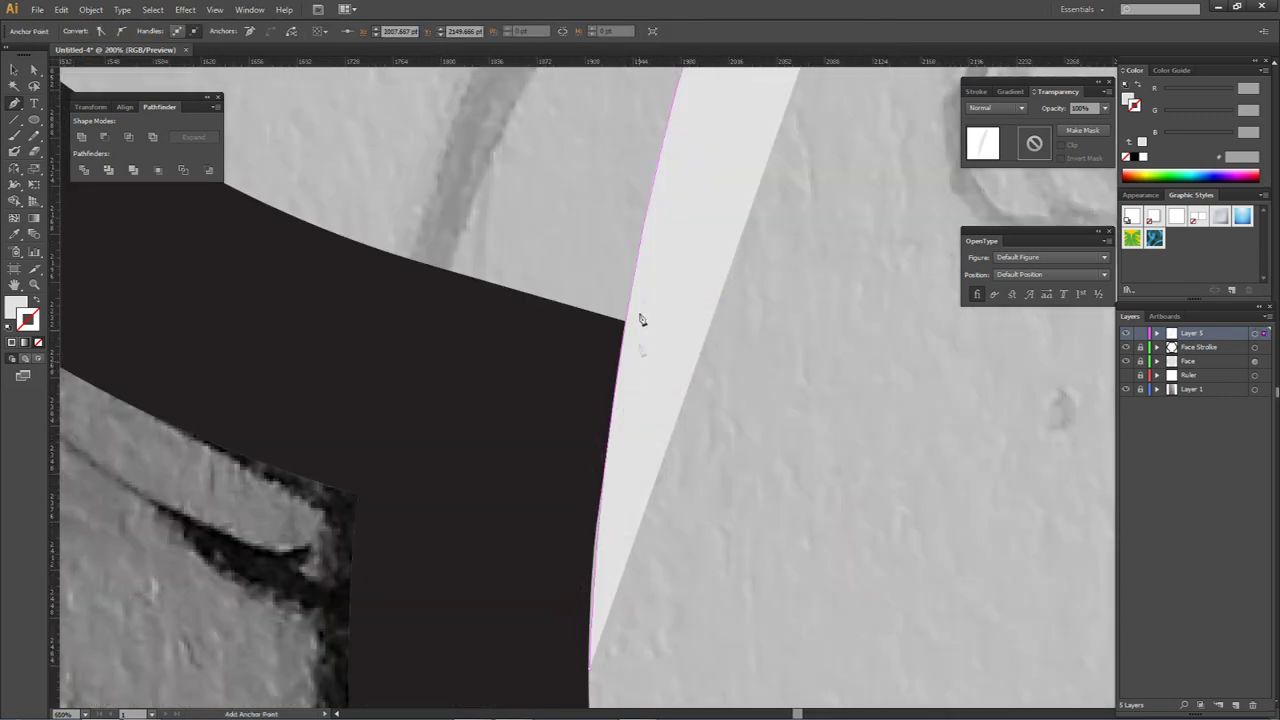
pyautogui.scroll(-3, 637, 346)
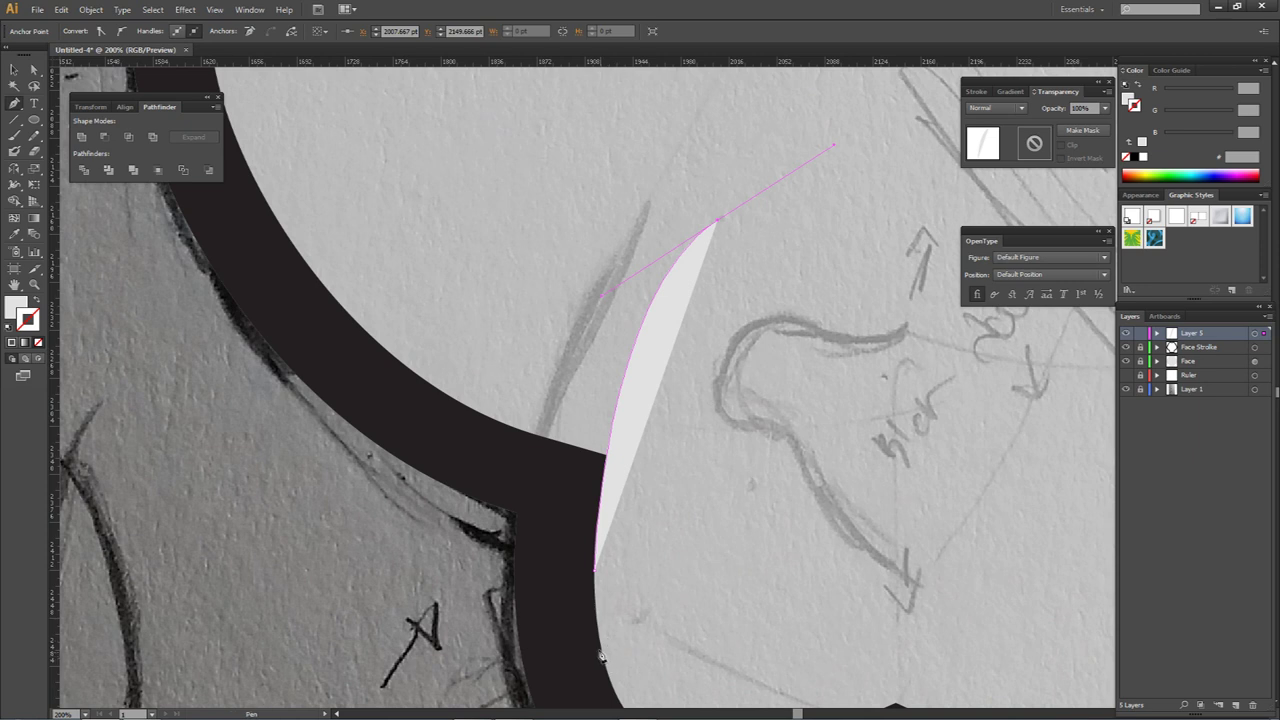
# Step: Make the crease's tip a sharp corner, curve its outer edge back into the face outline, close the shape and clear the selection
pyautogui.moveTo(600, 295); pyautogui.dragTo(588, 368)
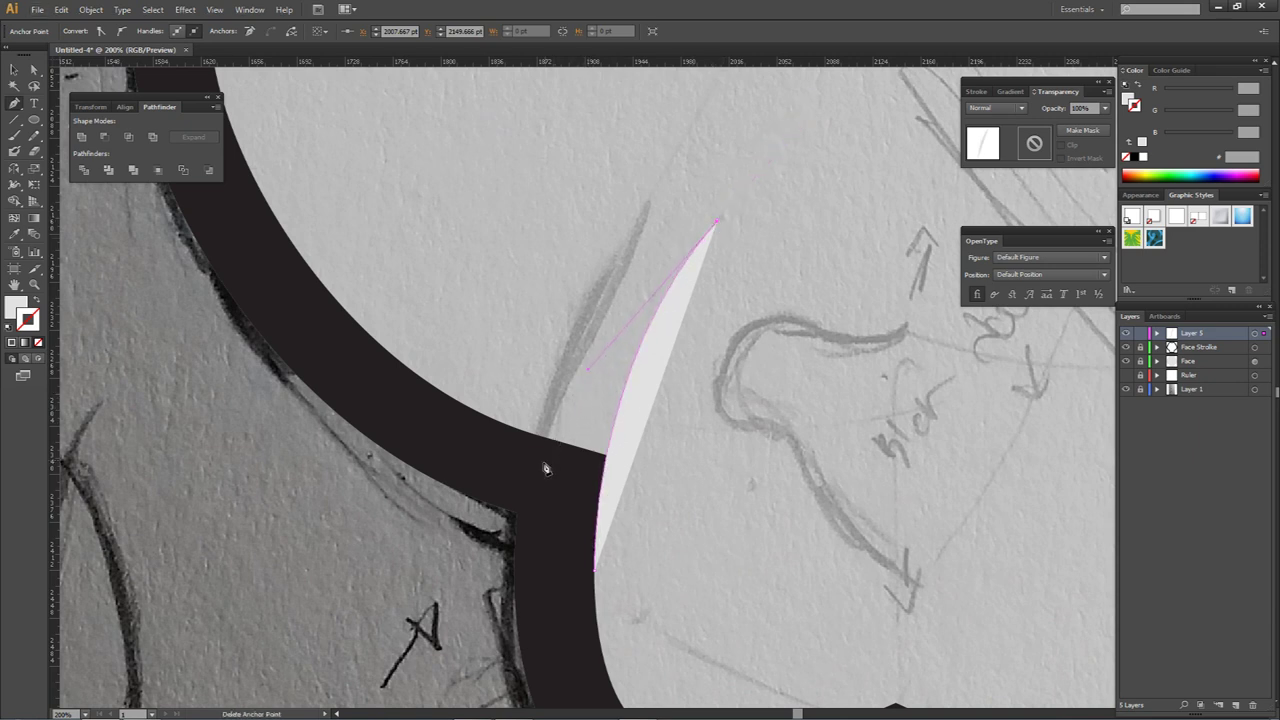
pyautogui.click(716, 223)
pyautogui.moveTo(514, 466); pyautogui.dragTo(499, 508)
pyautogui.moveTo(479, 583); pyautogui.dragTo(479, 583)
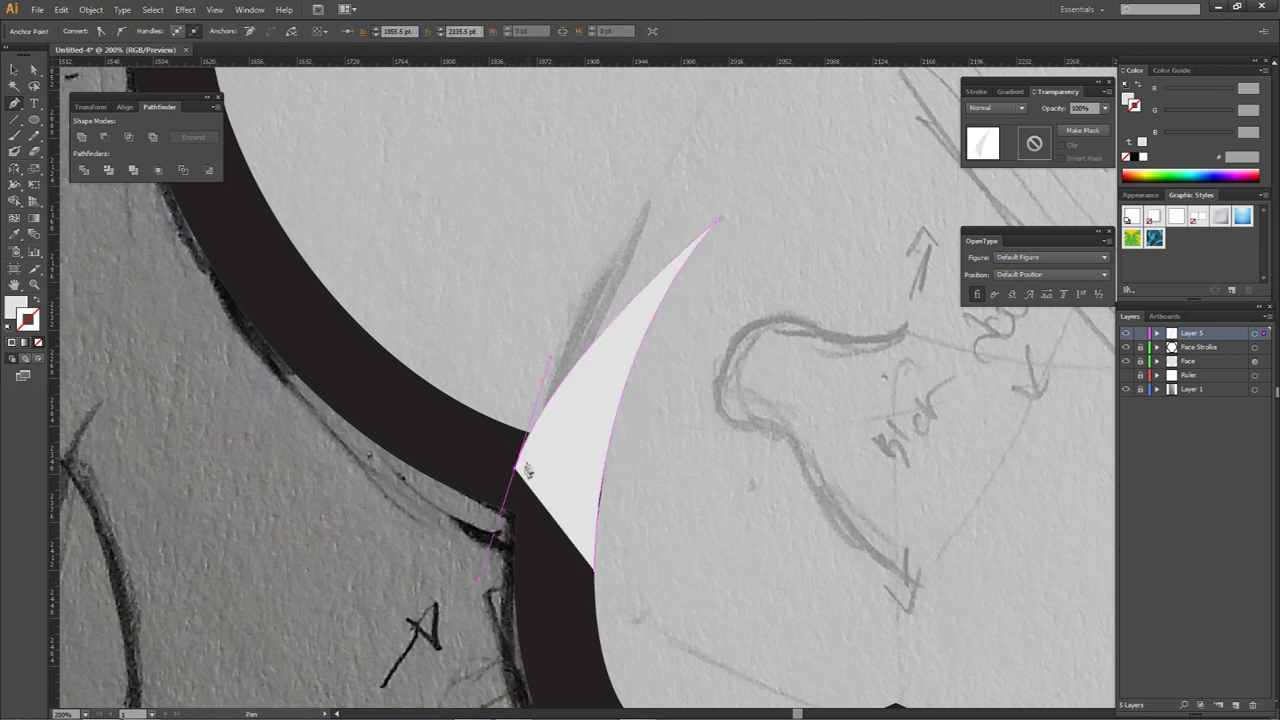
pyautogui.click(515, 468)
pyautogui.click(595, 573)
pyautogui.press('a')
pyautogui.click(643, 497)
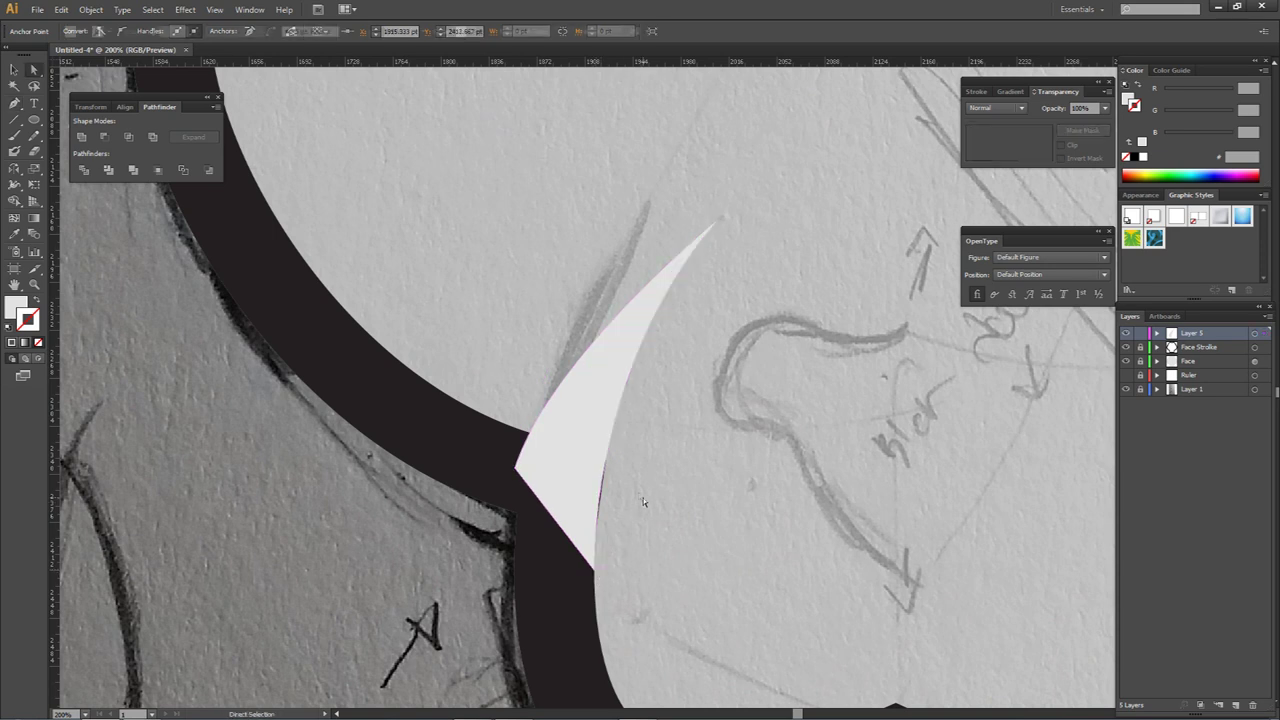
# Step: Adjust the curve handle at the crease's tip to refine its outer edge, and select the shape
pyautogui.scroll(1, 594, 484)
pyautogui.click(599, 619)
pyautogui.moveTo(584, 314); pyautogui.dragTo(594, 289)
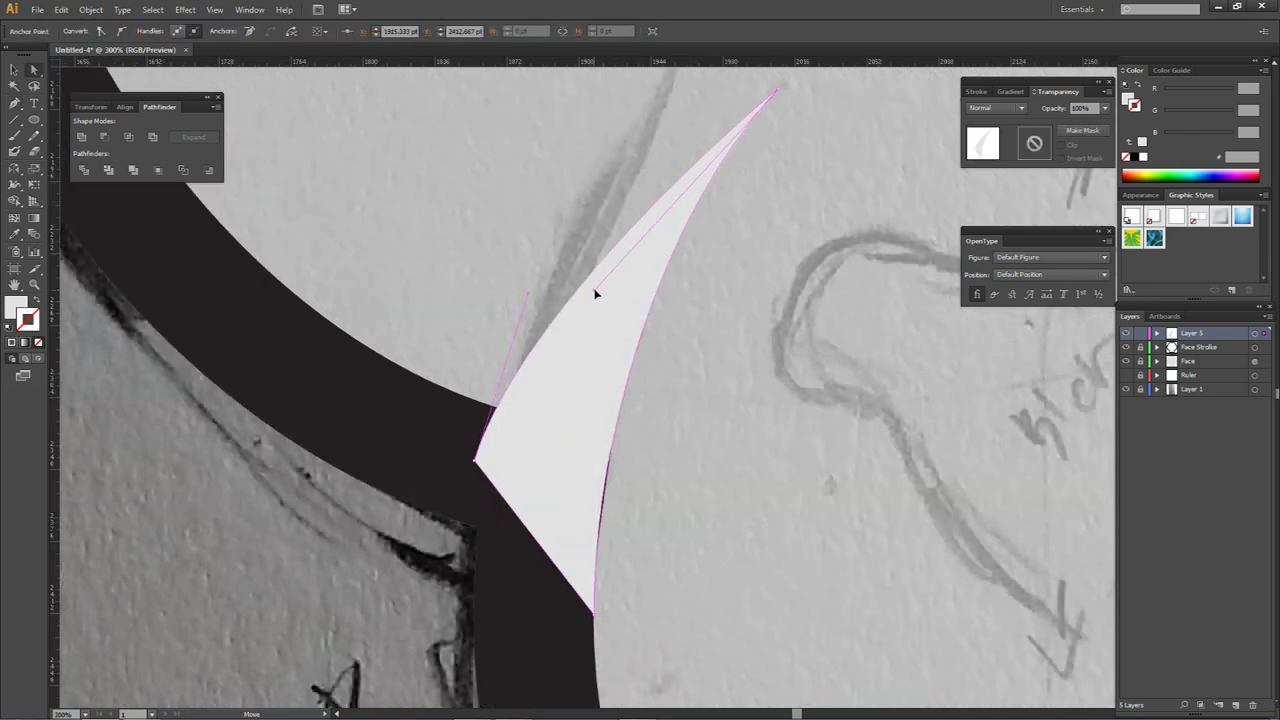
pyautogui.click(675, 376)
pyautogui.click(614, 374)
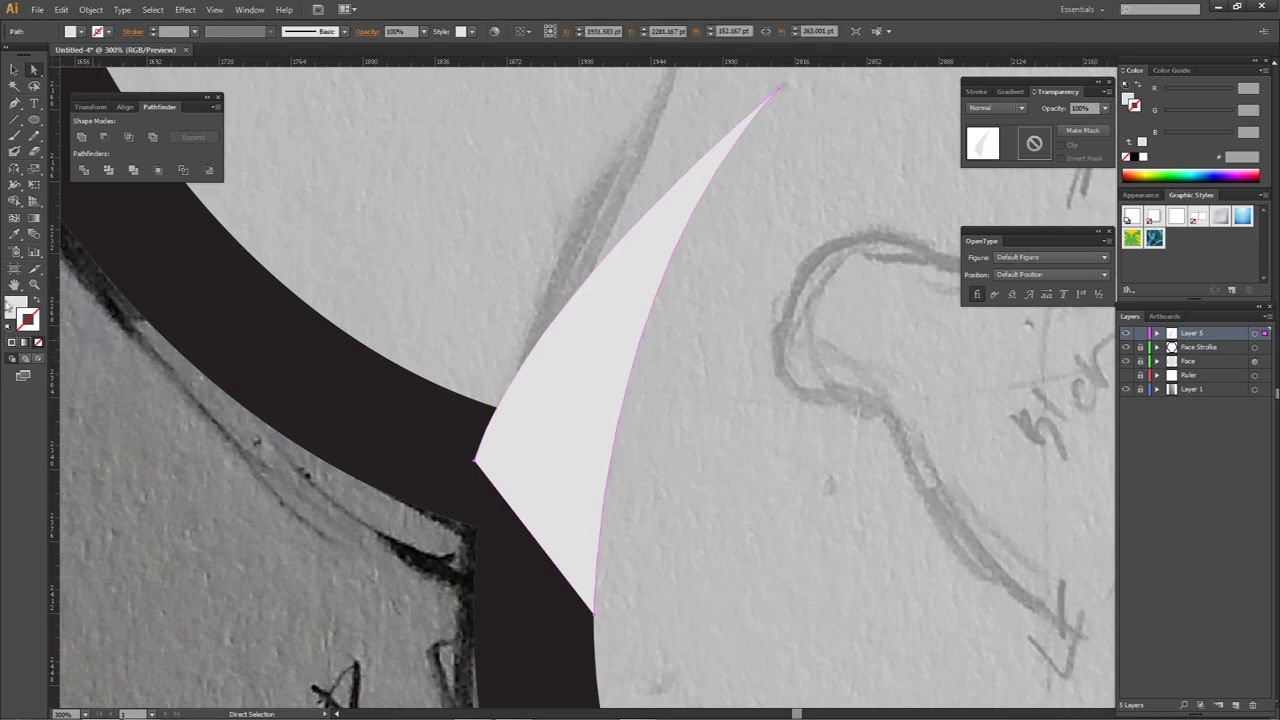
# Step: Unlock the Face Stroke layer, copy the outline's stroke color 231F20 and apply it as the crease shape's fill
pyautogui.click(238, 322)
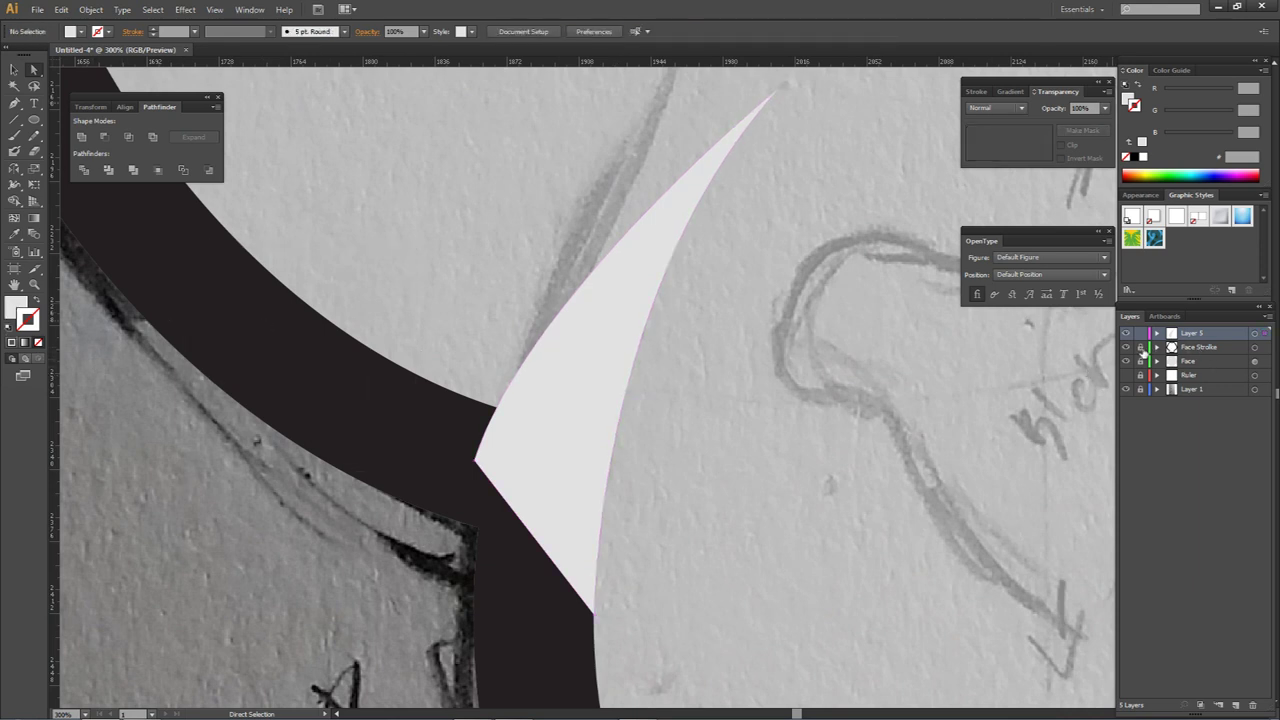
pyautogui.click(1253, 348)
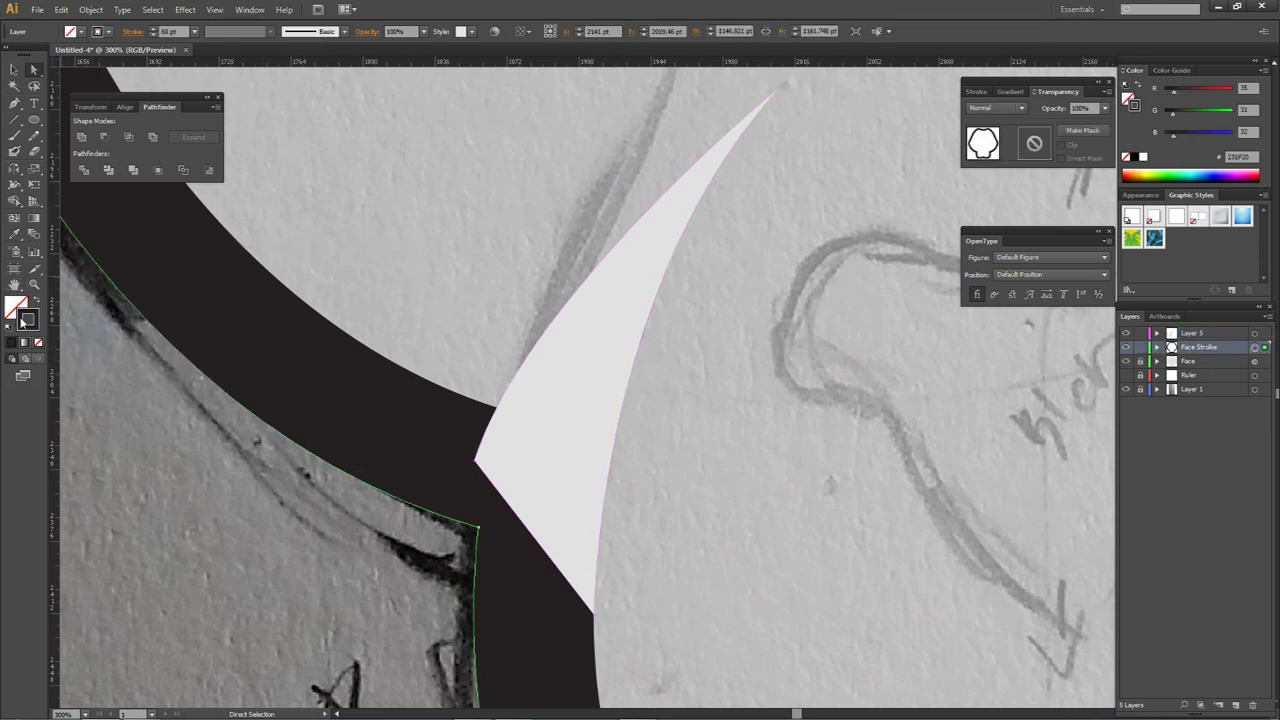
pyautogui.doubleClick(32, 322)
pyautogui.hotkey('ctrl', 'c')
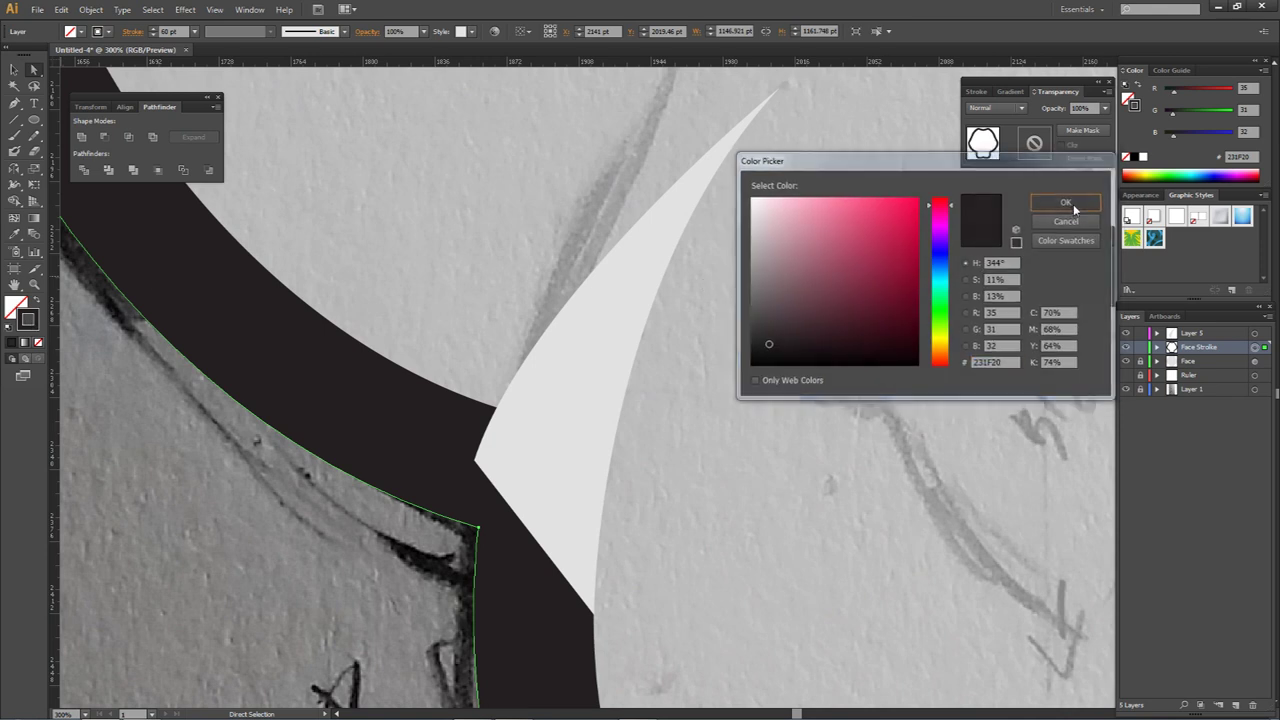
pyautogui.click(1072, 205)
pyautogui.click(1254, 333)
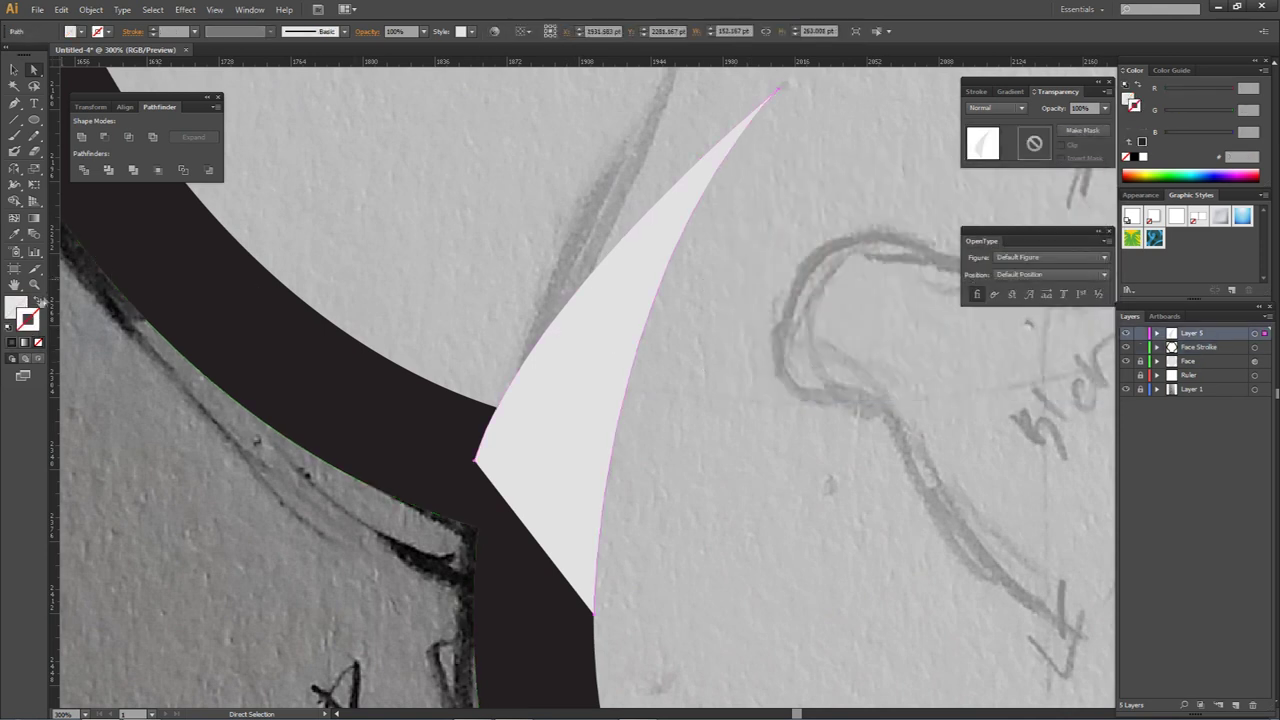
pyautogui.doubleClick(15, 305)
pyautogui.hotkey('ctrl', 'v')
pyautogui.click(1081, 206)
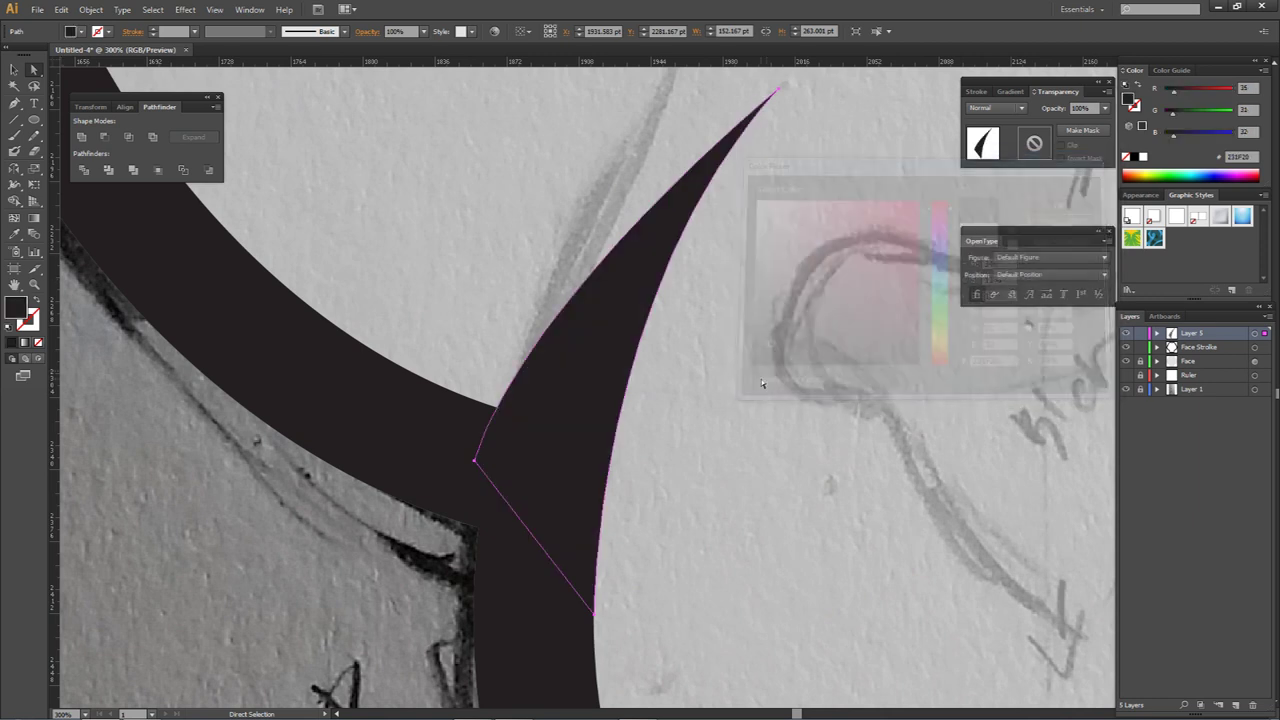
pyautogui.click(759, 383)
# Step: Duplicate the crease horizontally to the other side of the muzzle and reflect the copy about the vertical axis
pyautogui.scroll(-4, 755, 385)
pyautogui.moveTo(728, 408); pyautogui.dragTo(525, 433)
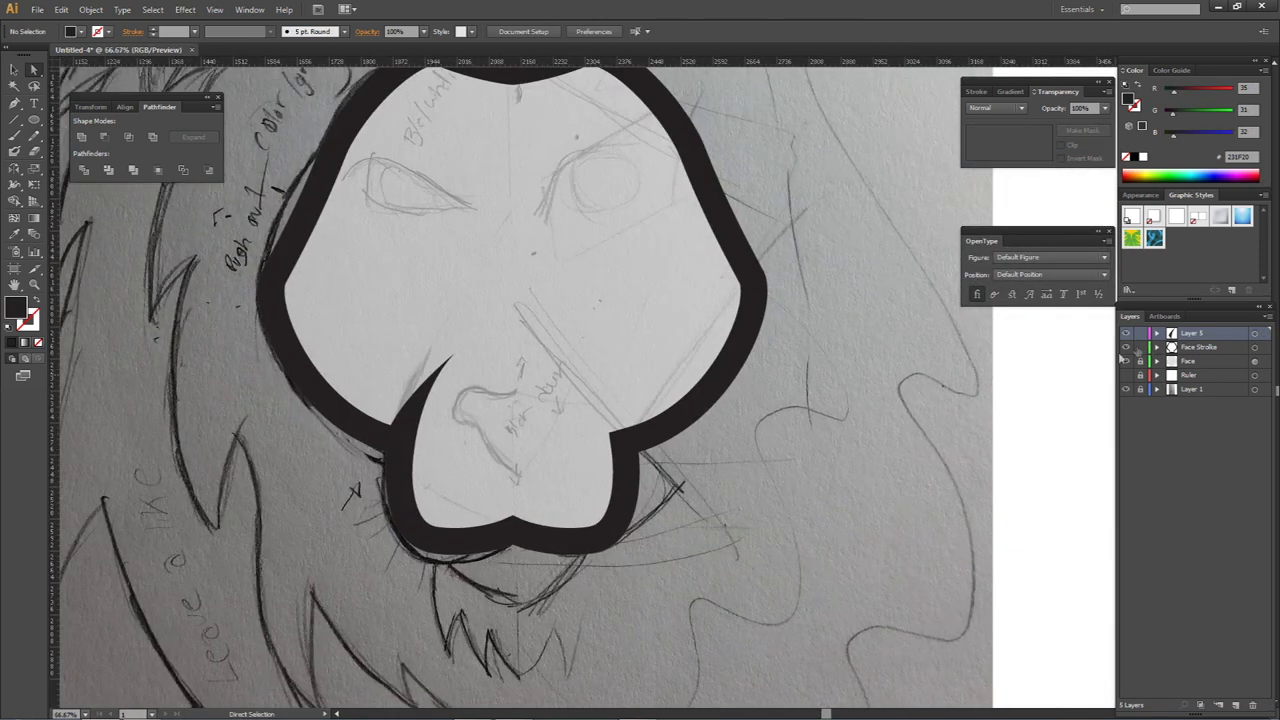
pyautogui.click(408, 419)
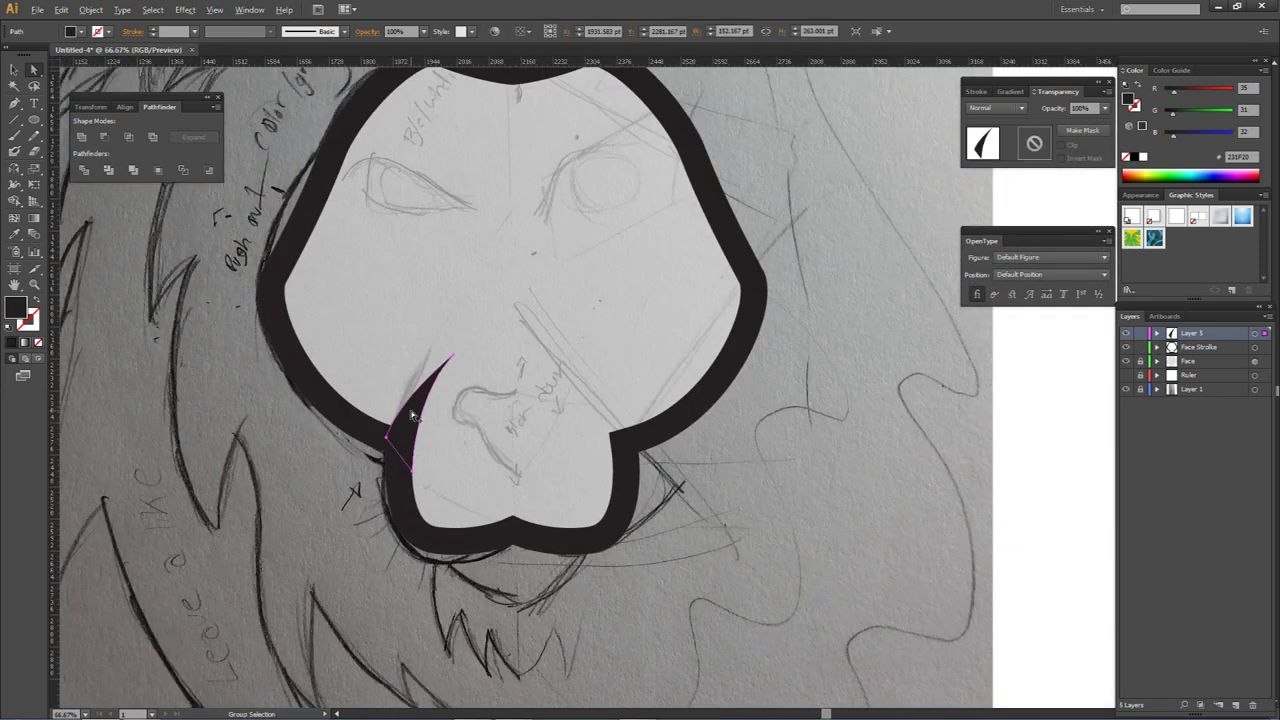
pyautogui.keyDown('alt'); pyautogui.keyDown('shift'); pyautogui.moveTo(410, 417); pyautogui.dragTo(642, 424); pyautogui.keyUp('shift'); pyautogui.keyUp('alt')
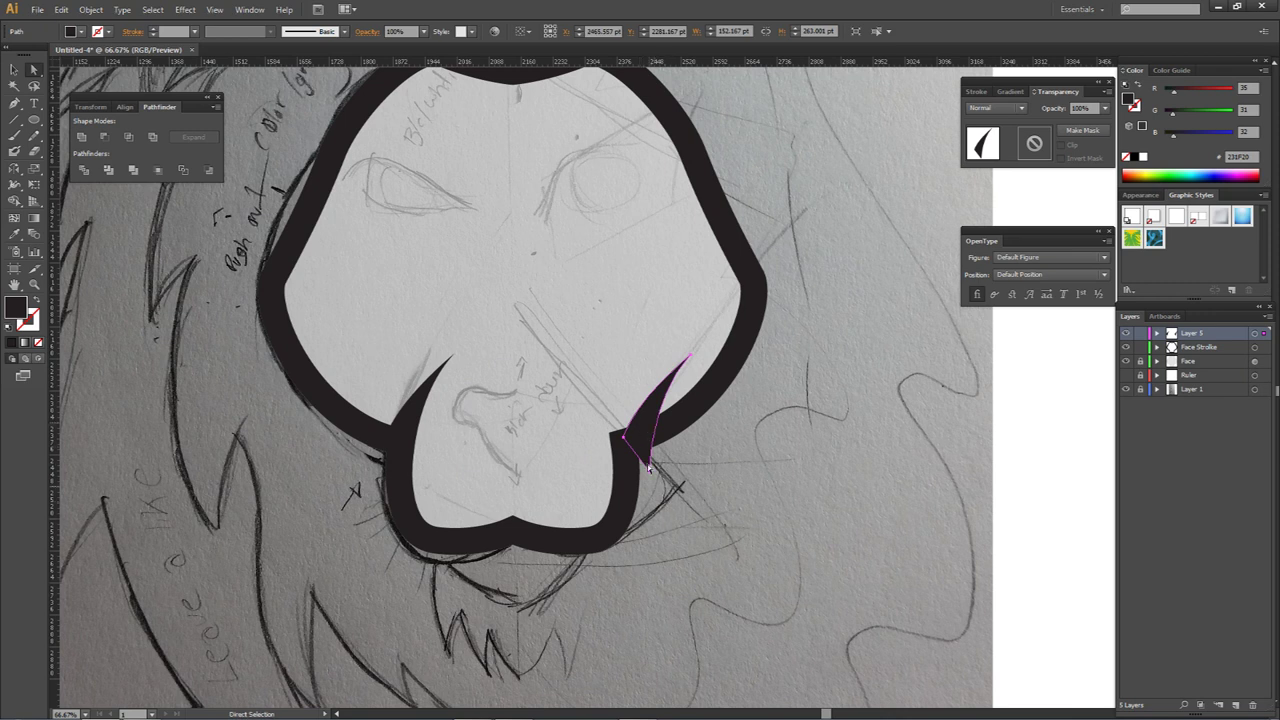
pyautogui.rightClick(650, 434)
pyautogui.moveTo(683, 609)
pyautogui.click(815, 547)
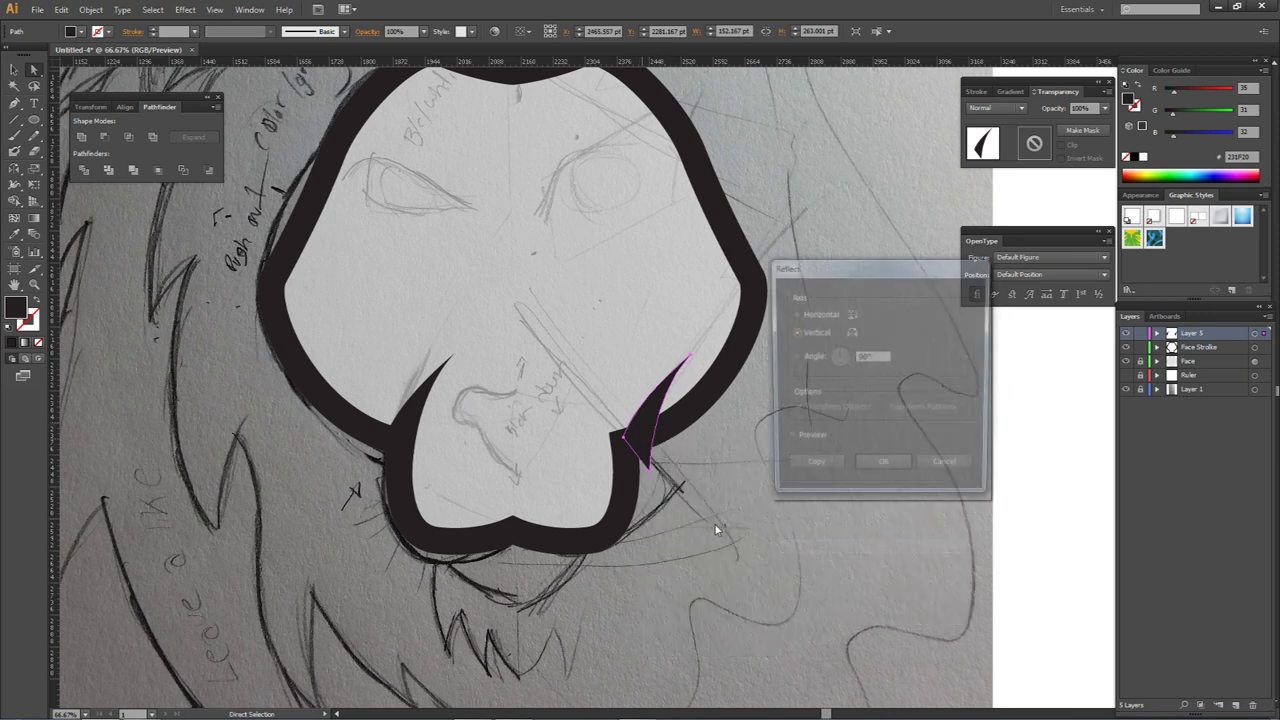
pyautogui.press('Return')
# Step: Align the mirrored crease's lower corner precisely with the inner edge of the right muzzle outline, and clear the selection
pyautogui.scroll(4, 660, 455)
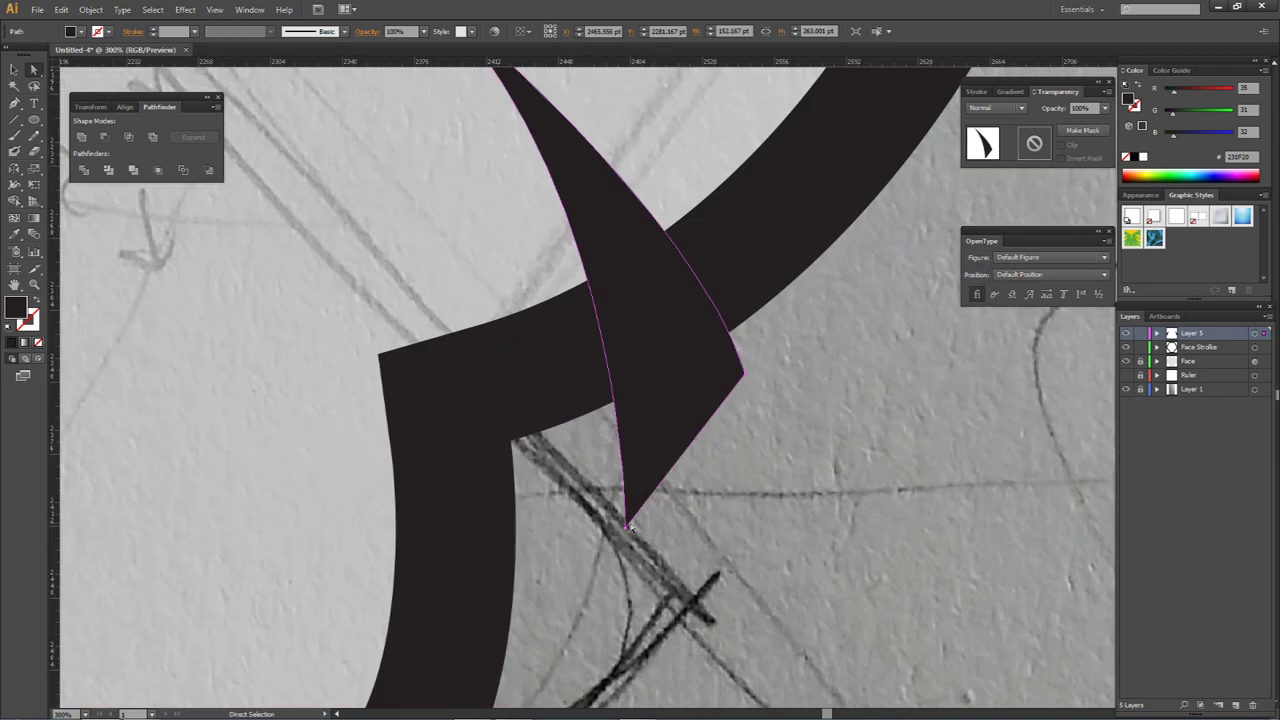
pyautogui.moveTo(627, 533); pyautogui.dragTo(396, 563)
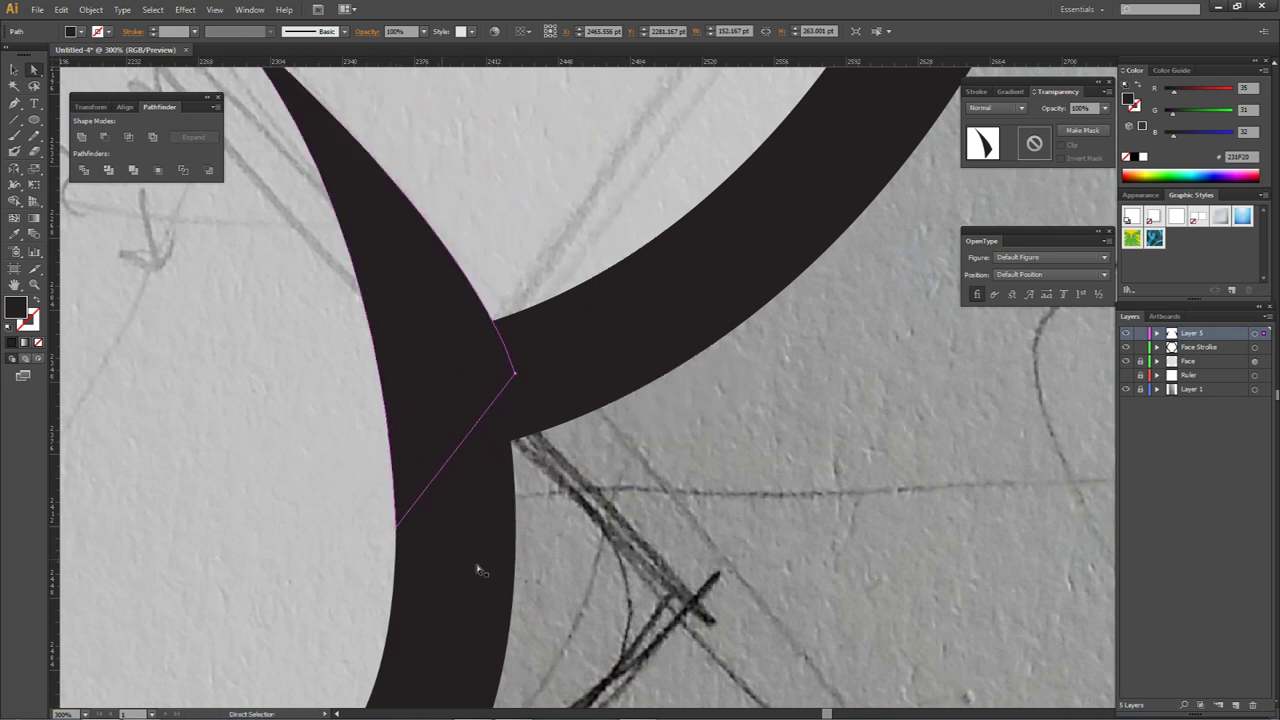
pyautogui.click(567, 566)
pyautogui.scroll(-4, 567, 566)
pyautogui.scroll(4, 514, 550)
pyautogui.scroll(4, 548, 524)
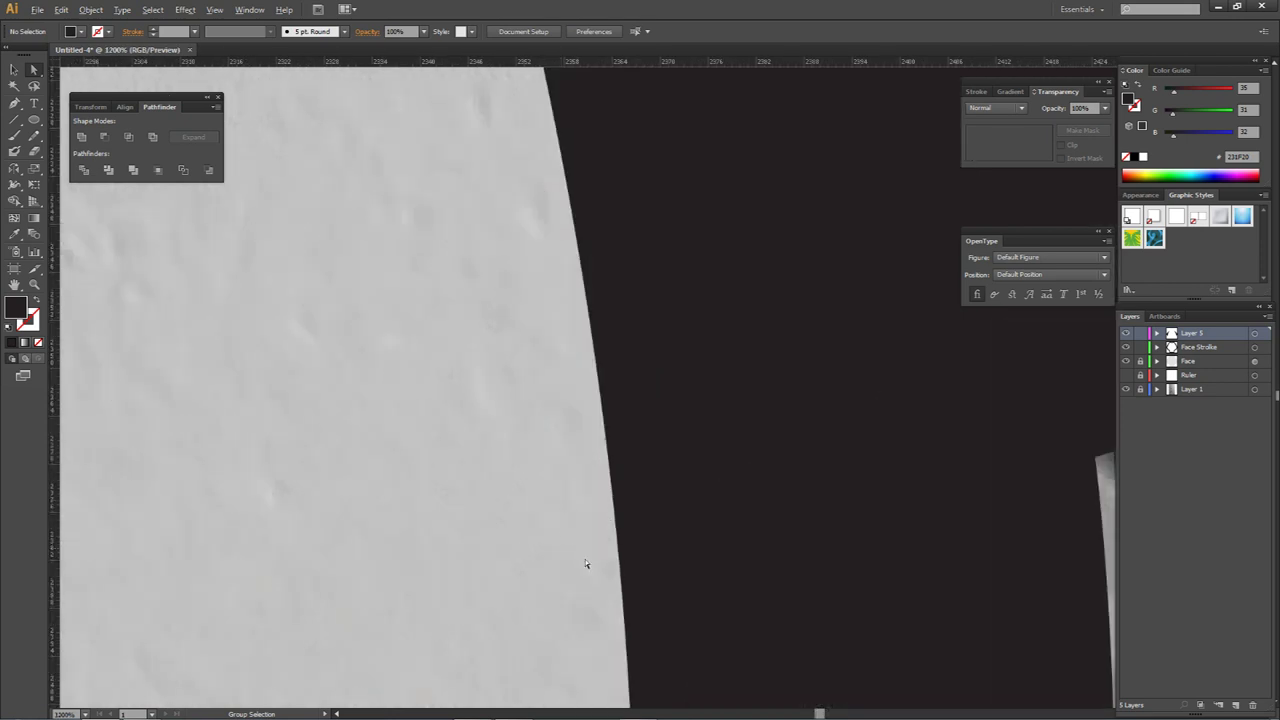
pyautogui.click(599, 447)
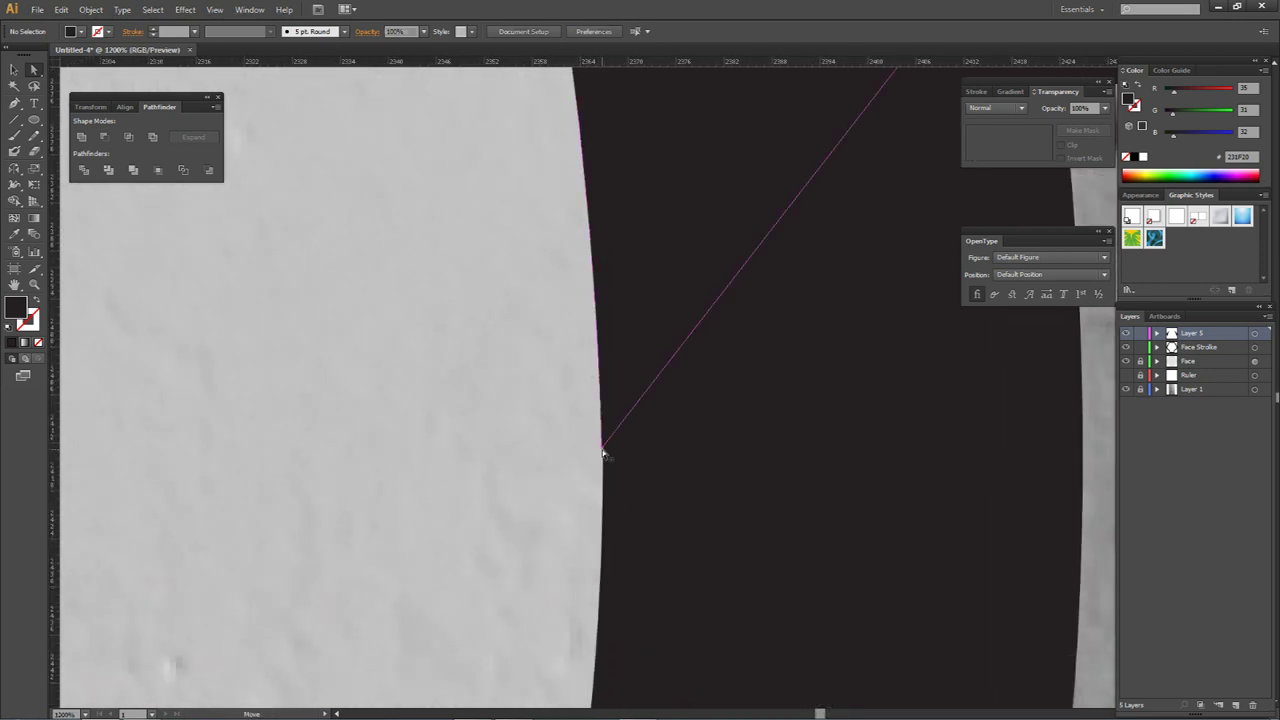
pyautogui.moveTo(601, 448); pyautogui.dragTo(603, 450)
pyautogui.scroll(-7, 661, 479)
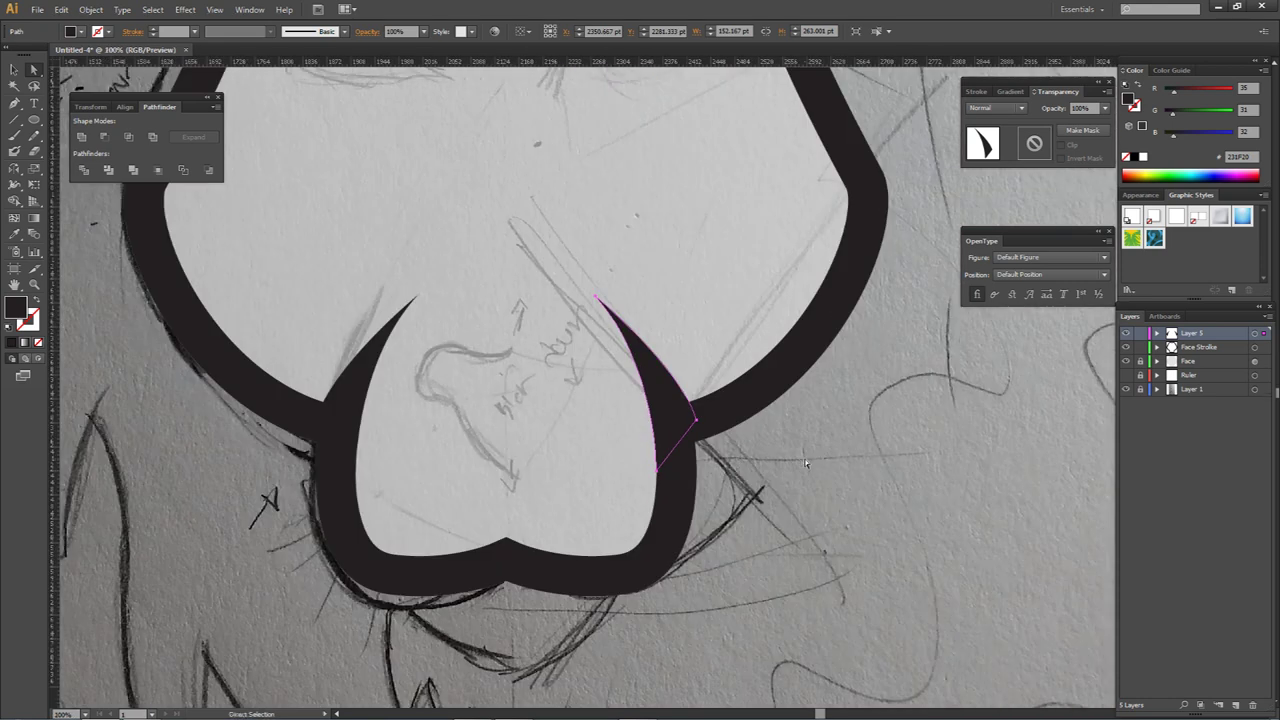
pyautogui.click(647, 459)
pyautogui.scroll(-1, 640, 463)
pyautogui.moveTo(628, 469); pyautogui.dragTo(700, 480)
pyautogui.moveTo(683, 413); pyautogui.dragTo(697, 443)
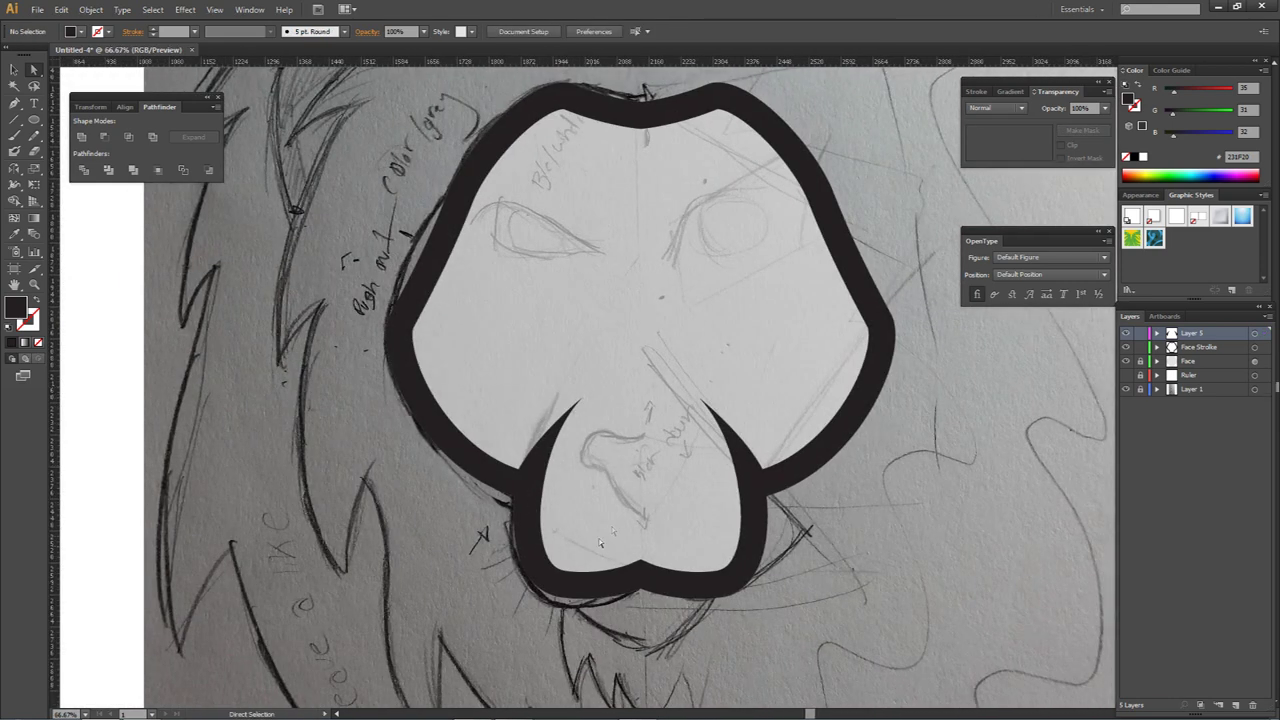
# Step: Lock the crease and Face Stroke layers, add a new layer above them, and show the Ruler layer's center line
pyautogui.click(1235, 704)
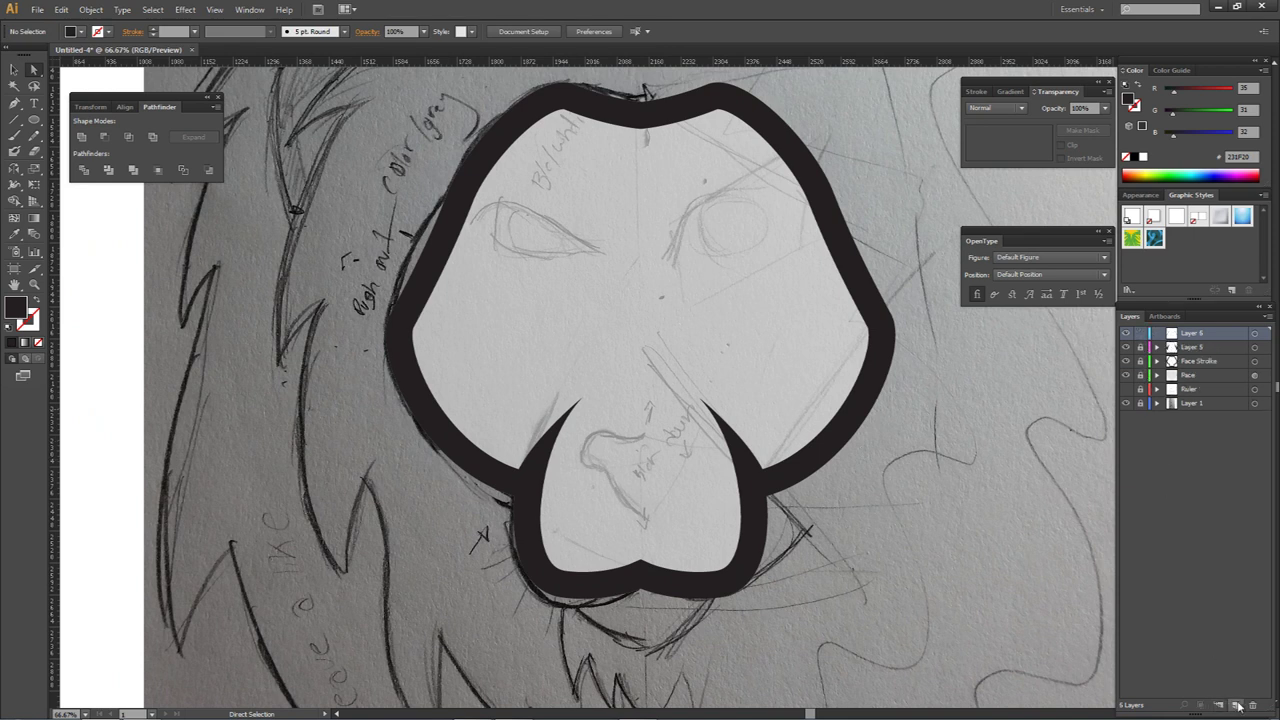
pyautogui.press('p')
pyautogui.click(1126, 389)
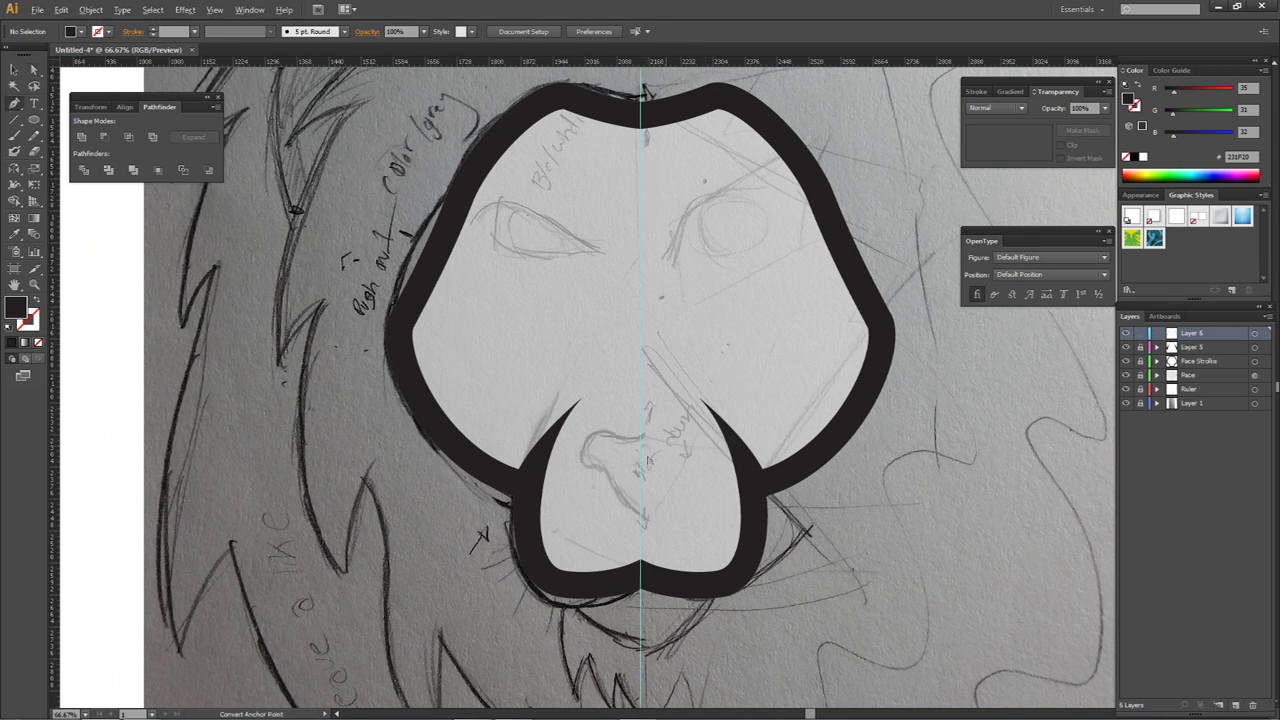
# Step: Trace the left half of the sketched nose with the Pen tool as a closed shape, ending its straight edge on the center line
pyautogui.scroll(3, 640, 460)
pyautogui.click(651, 396)
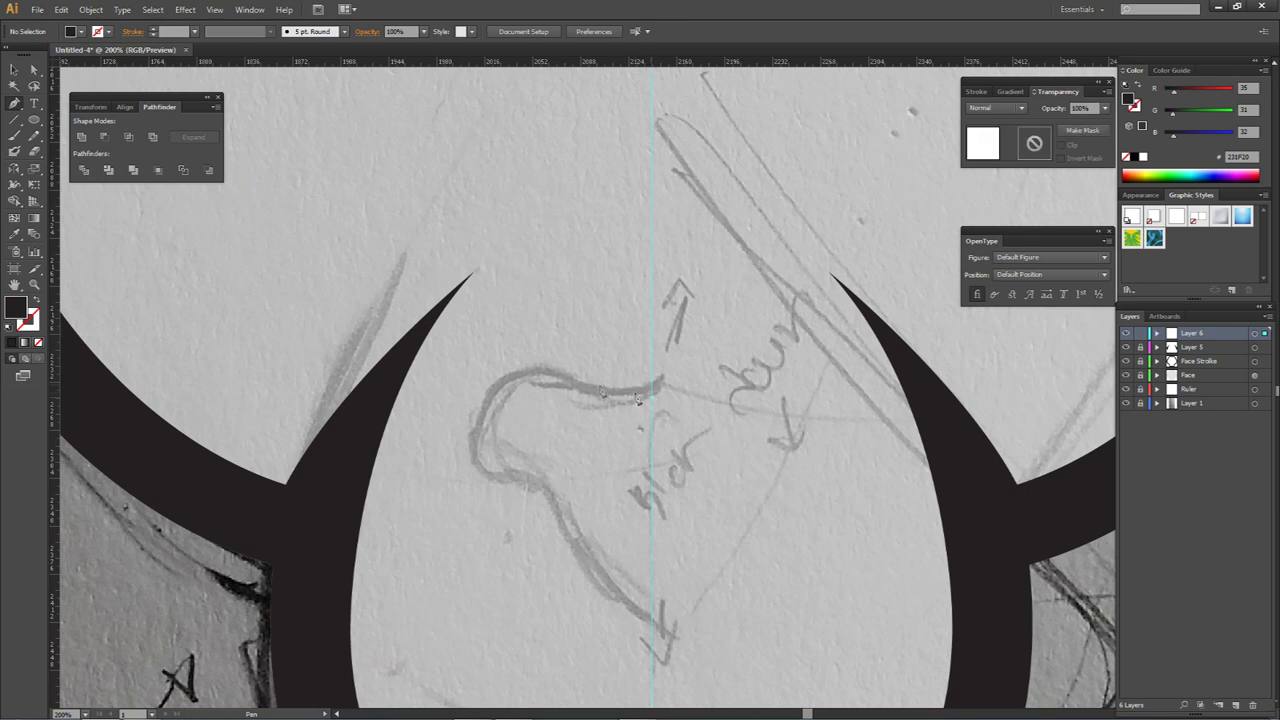
pyautogui.moveTo(555, 372); pyautogui.dragTo(538, 360)
pyautogui.click(472, 455)
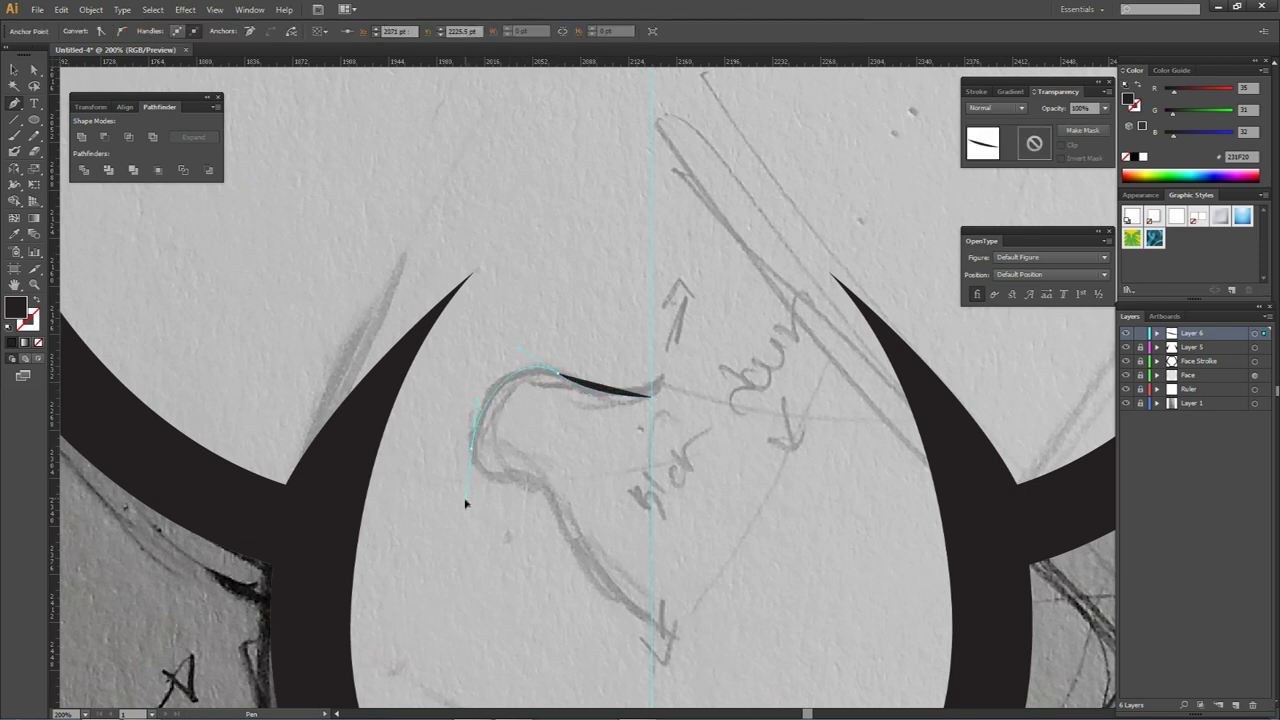
pyautogui.moveTo(465, 500); pyautogui.dragTo(465, 501)
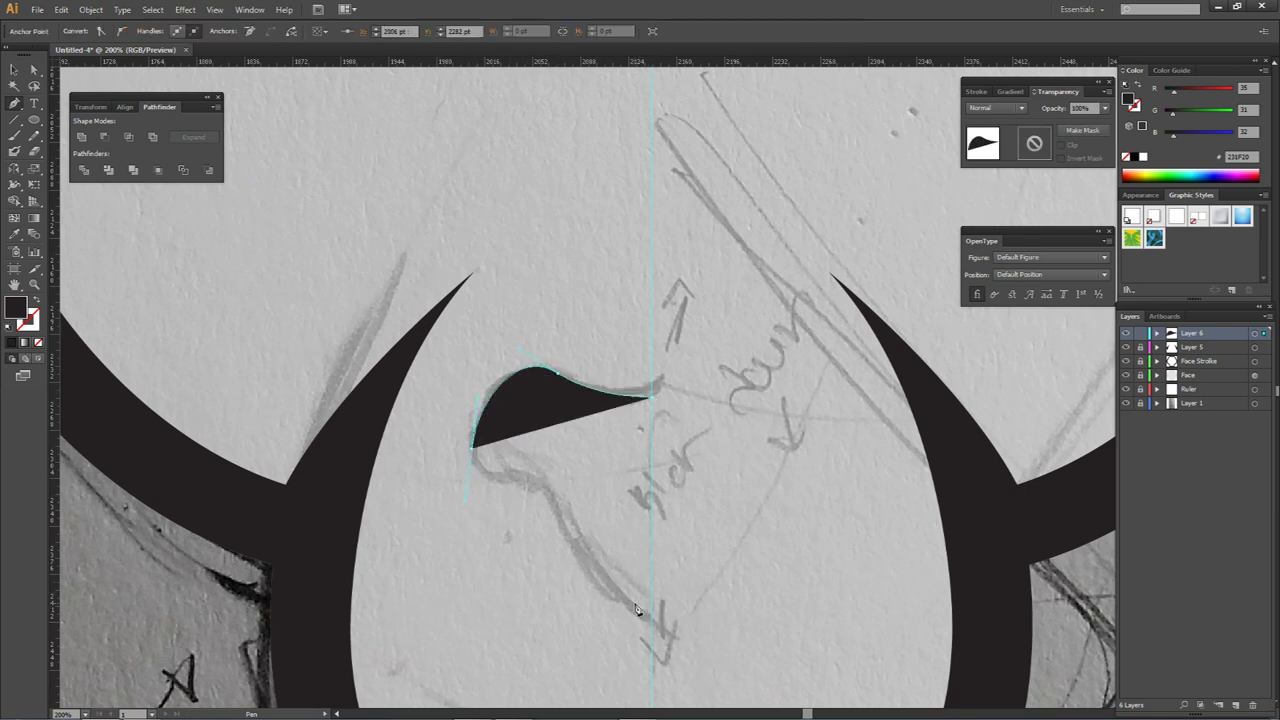
pyautogui.click(607, 582)
pyautogui.moveTo(625, 606); pyautogui.dragTo(650, 632)
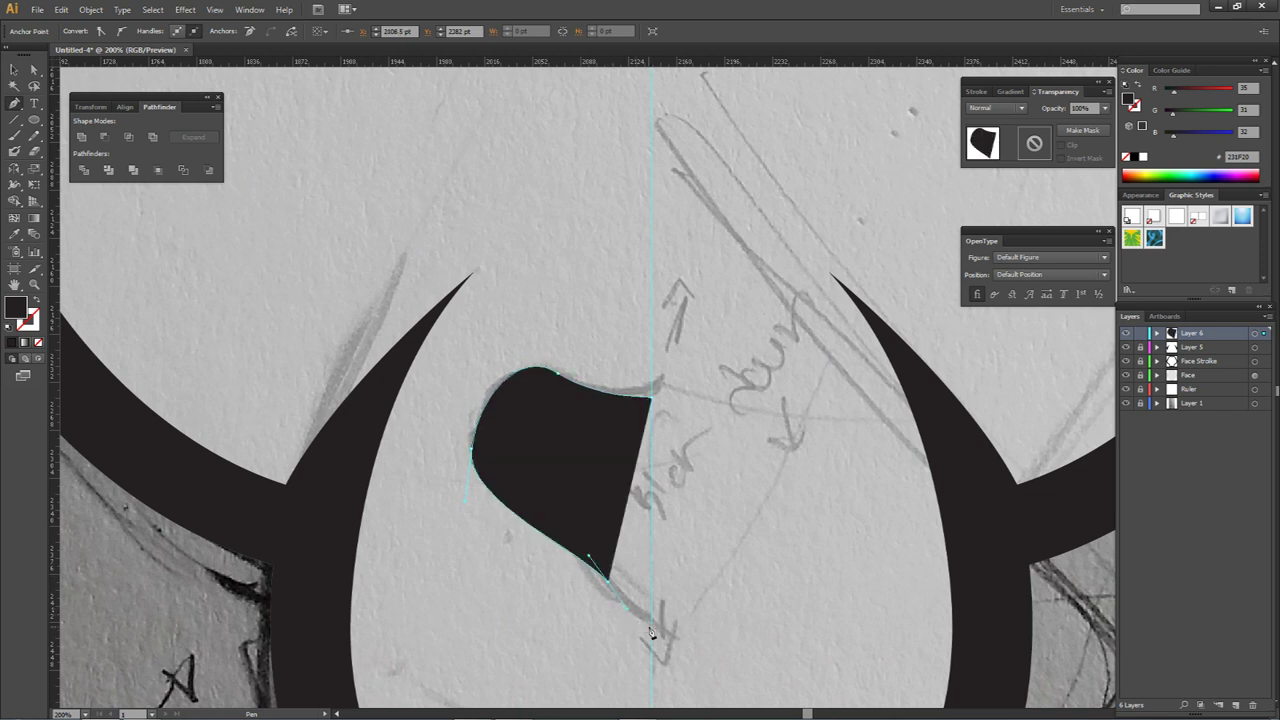
pyautogui.click(652, 629)
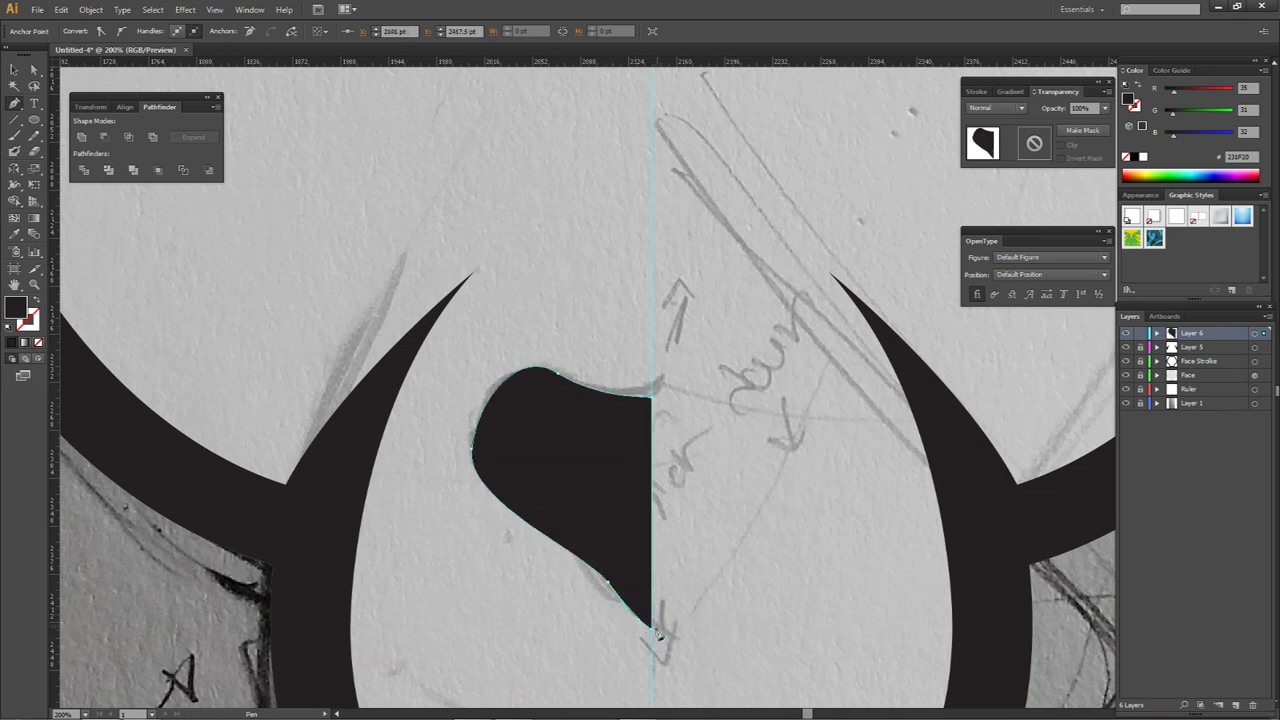
pyautogui.click(653, 398)
# Step: Move the nose half's upper inner corner point exactly onto the center line and clear the selection
pyautogui.press('a')
pyautogui.scroll(5, 652, 401)
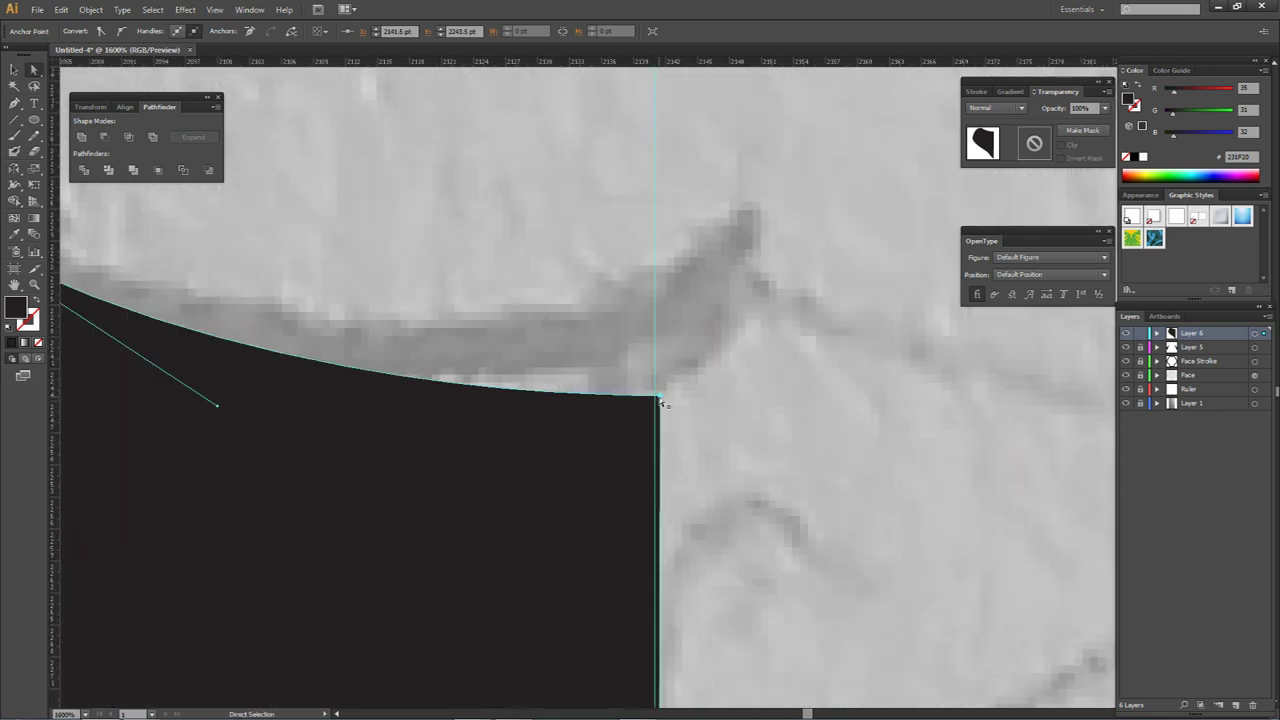
pyautogui.moveTo(35, 70); pyautogui.dragTo(75, 72)
pyautogui.click(430, 161)
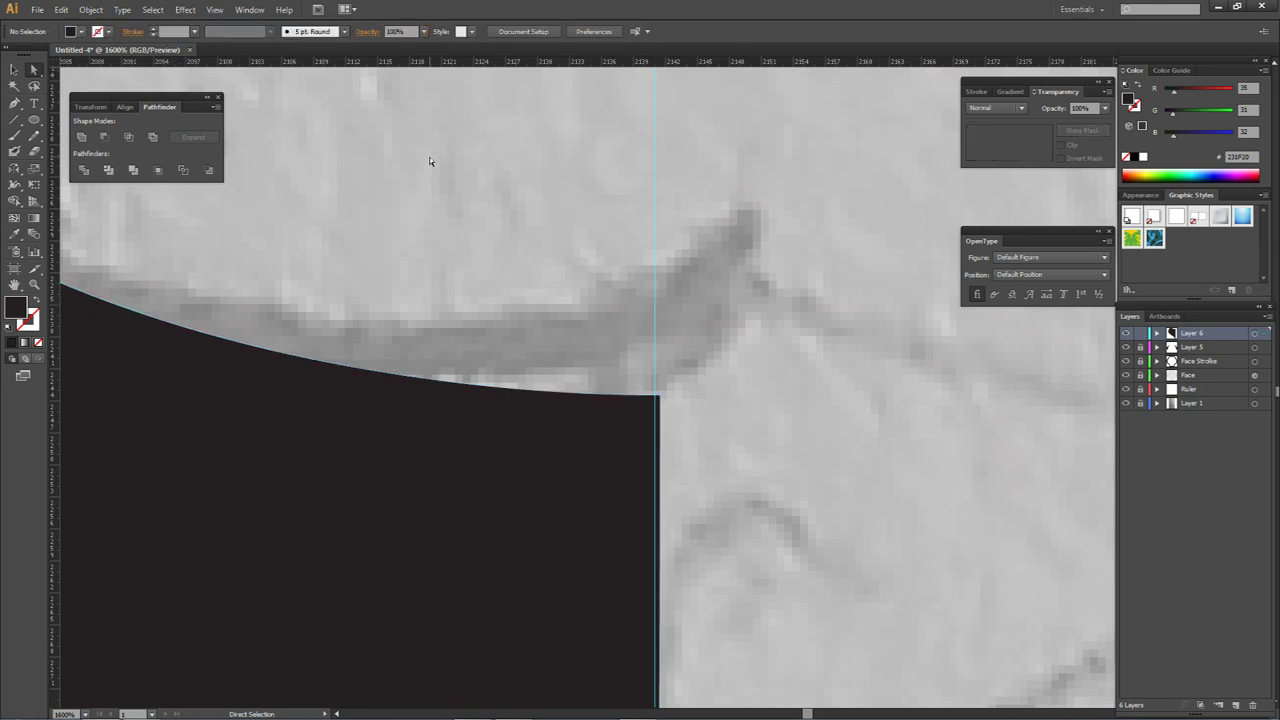
pyautogui.click(658, 398)
pyautogui.moveTo(656, 398); pyautogui.dragTo(655, 396)
pyautogui.click(14, 71)
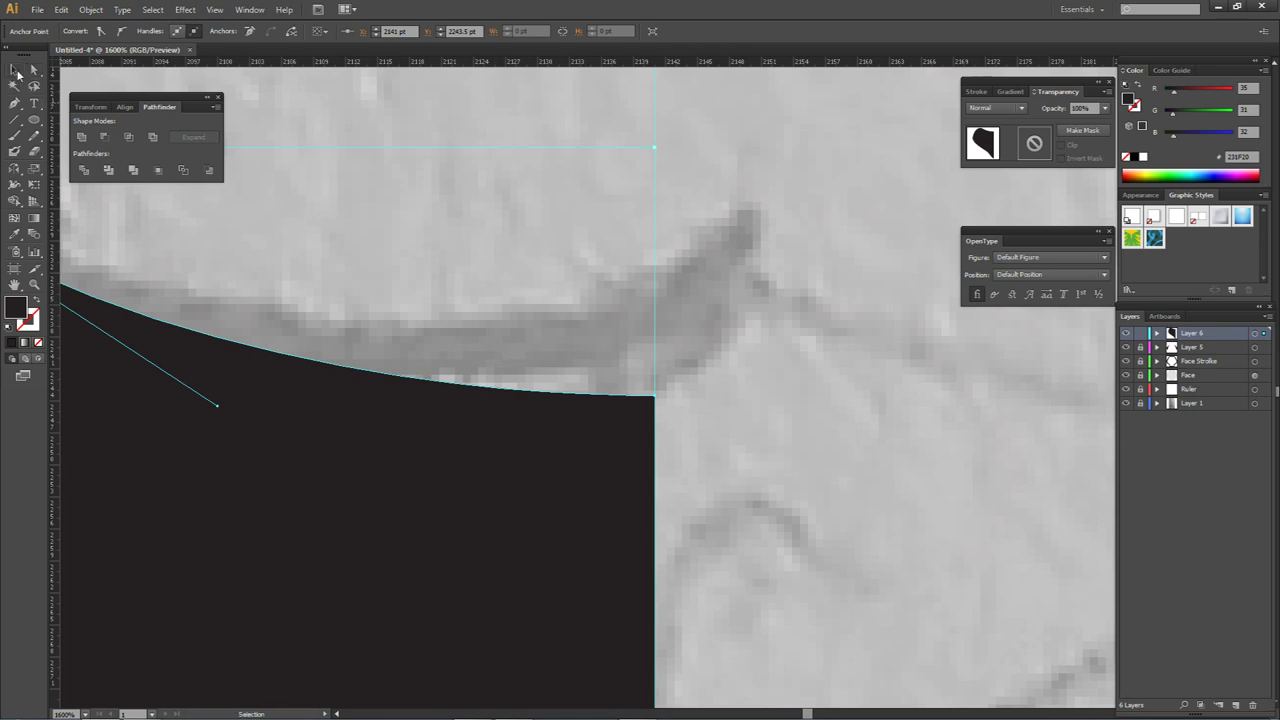
pyautogui.click(687, 306)
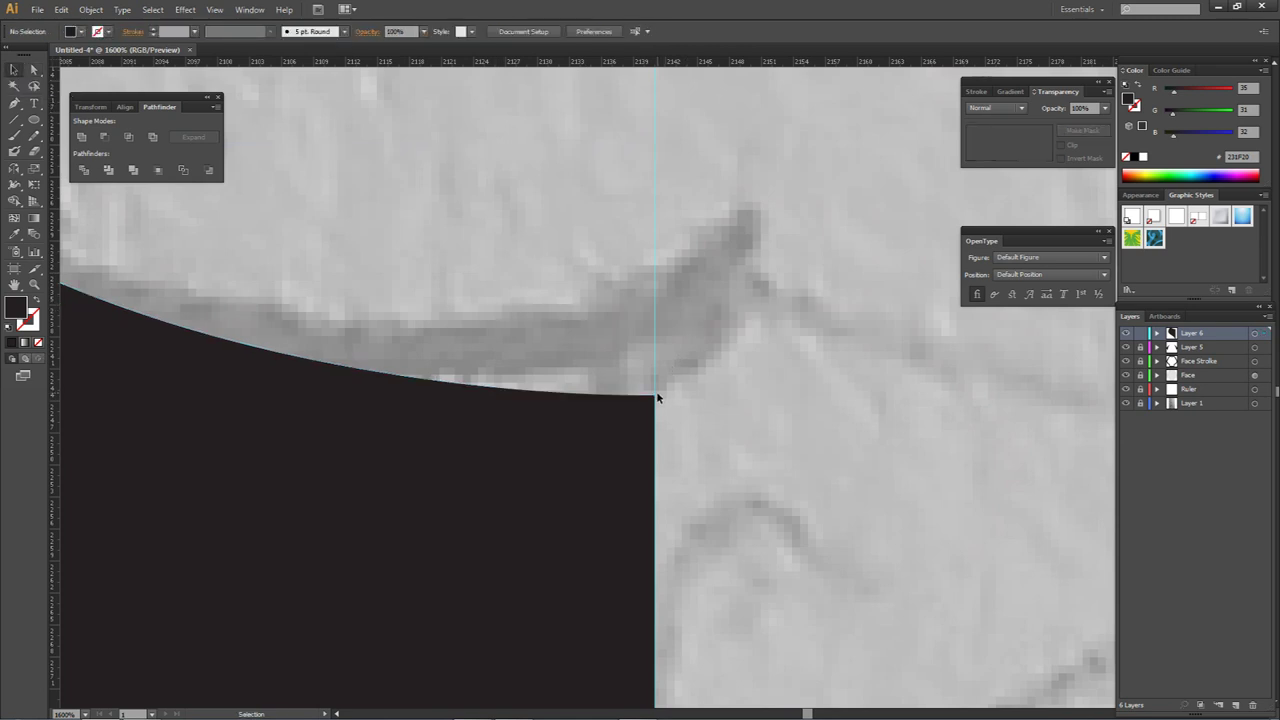
pyautogui.moveTo(655, 398); pyautogui.dragTo(682, 401)
pyautogui.scroll(-4, 452, 368)
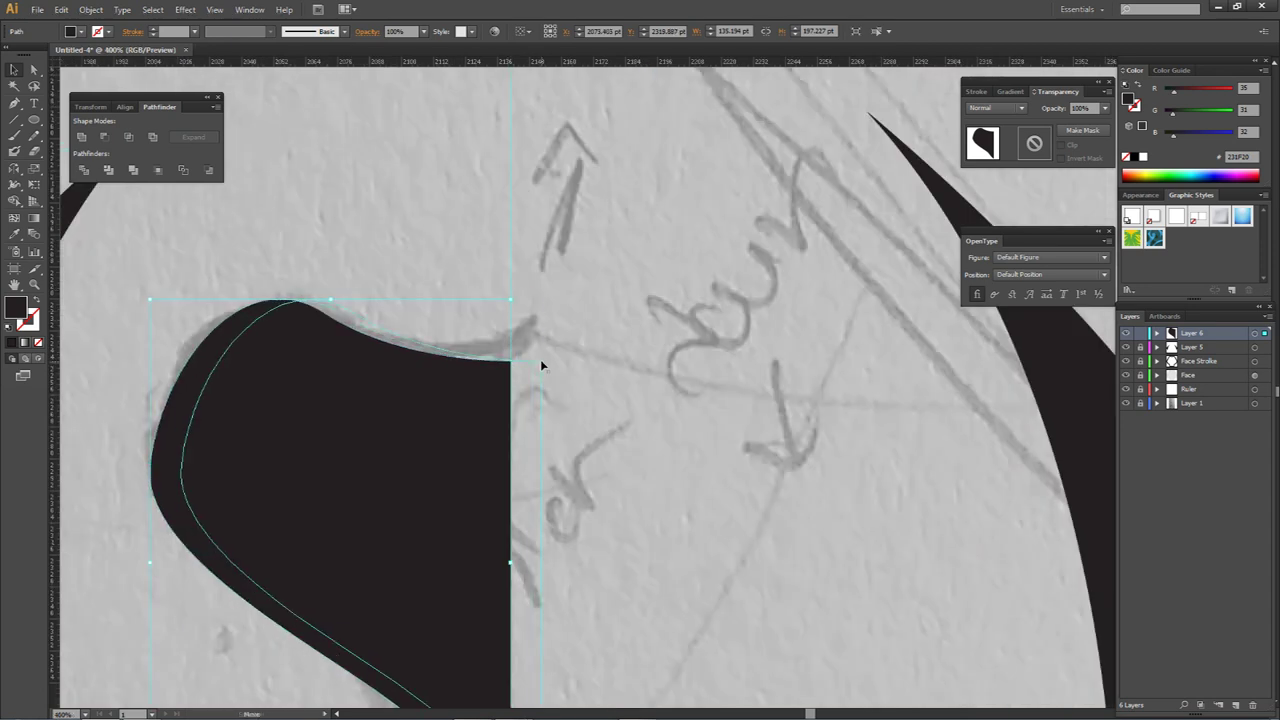
pyautogui.hotkey('ctrl', 'shift', 'z')
pyautogui.hotkey('ctrl', 'z')
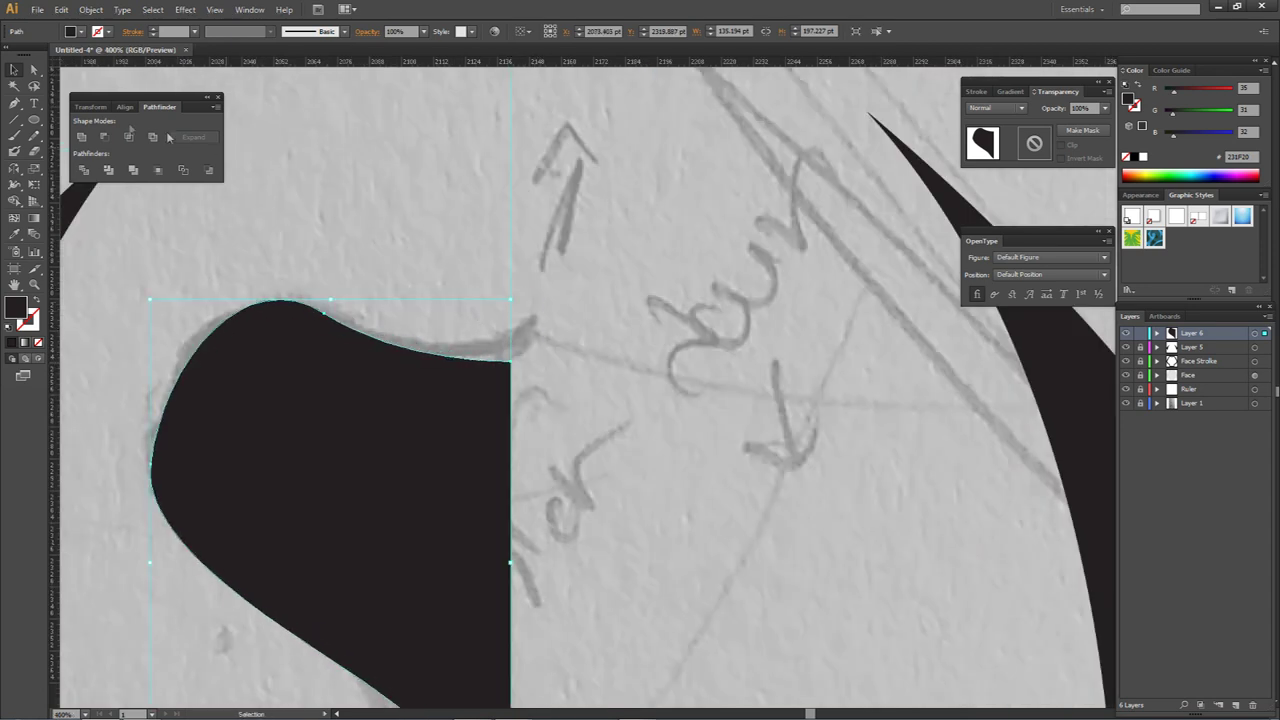
pyautogui.click(35, 69)
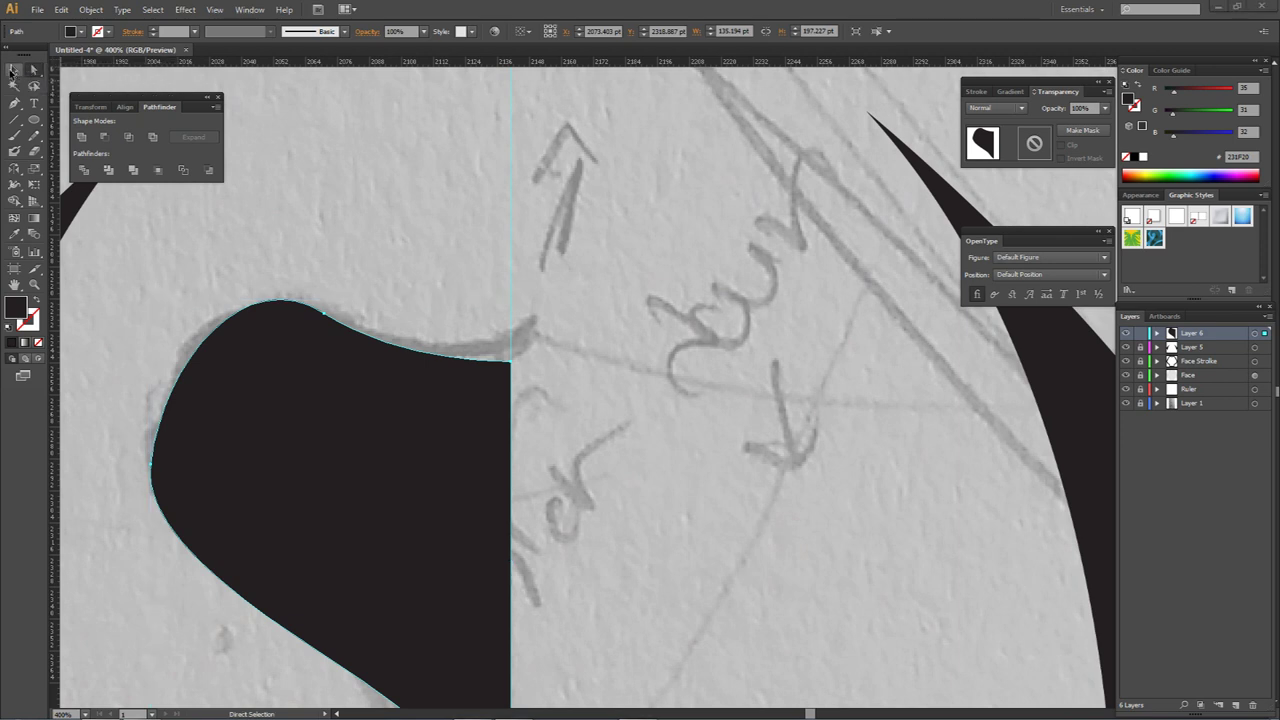
pyautogui.doubleClick(12, 72)
pyautogui.click(708, 473)
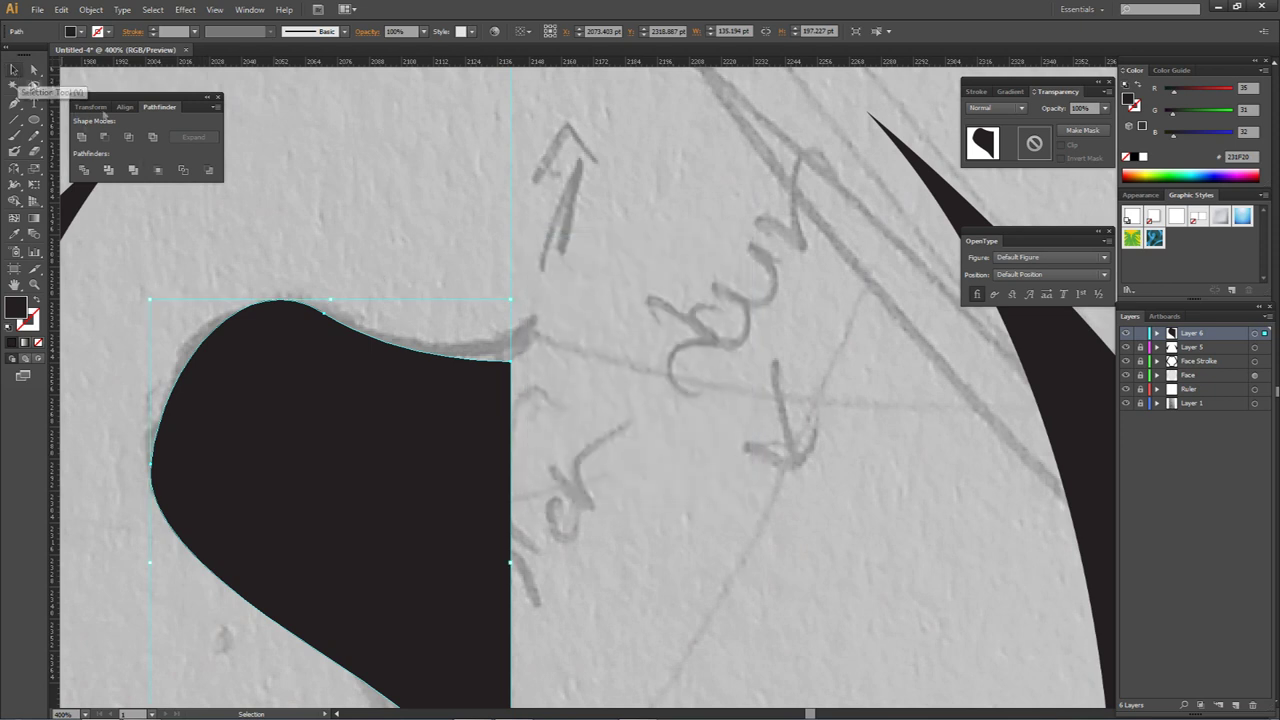
pyautogui.click(33, 72)
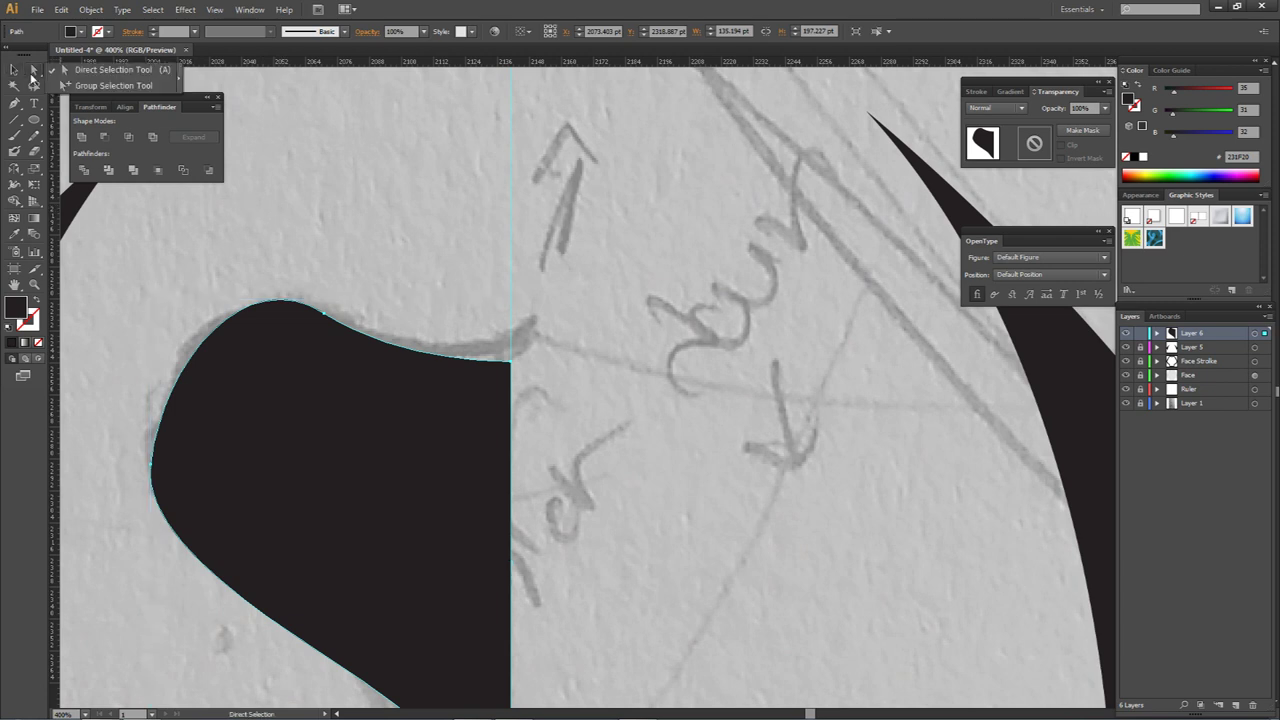
pyautogui.moveTo(509, 370); pyautogui.dragTo(405, 277)
pyautogui.hotkey('ctrl', 'z')
pyautogui.click(568, 366)
pyautogui.moveTo(490, 440); pyautogui.dragTo(595, 308)
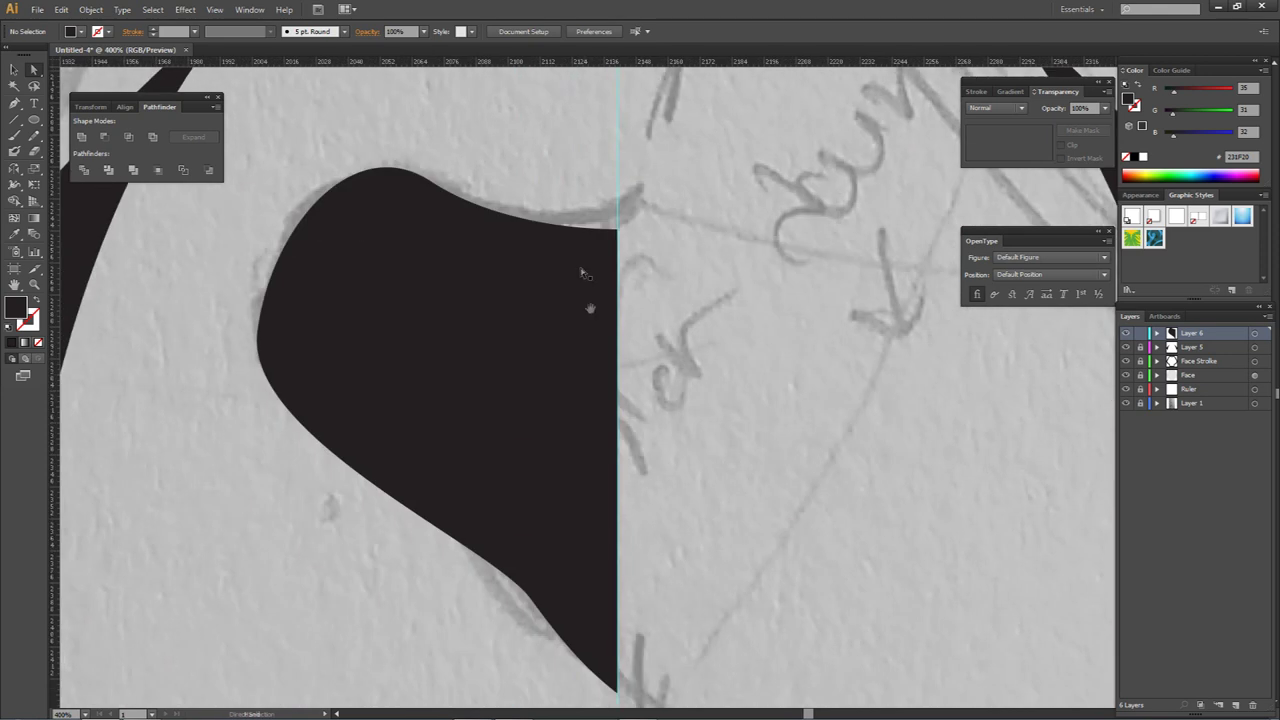
pyautogui.click(585, 292)
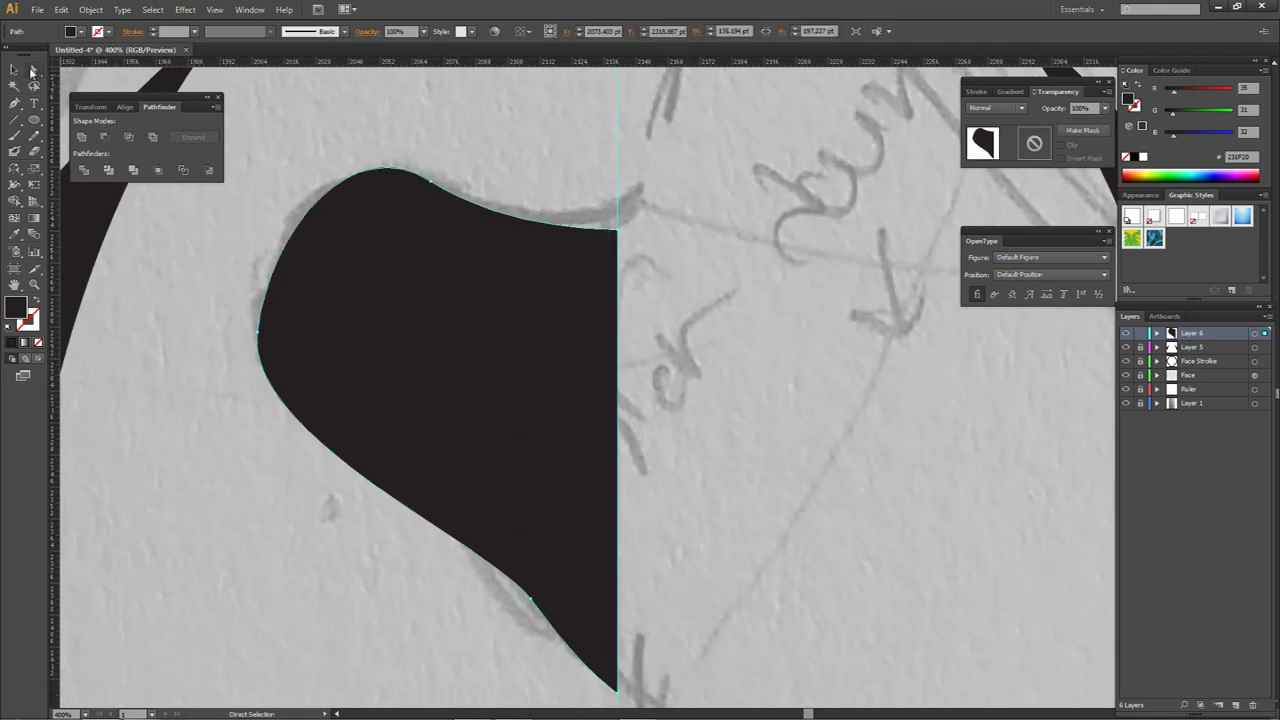
pyautogui.click(617, 231)
pyautogui.moveTo(333, 301); pyautogui.dragTo(499, 274)
pyautogui.hotkey('ctrl', 'z')
pyautogui.click(630, 330)
pyautogui.moveTo(628, 466); pyautogui.dragTo(624, 368)
pyautogui.hotkey('ctrl', '-')
pyautogui.moveTo(556, 434); pyautogui.dragTo(644, 498)
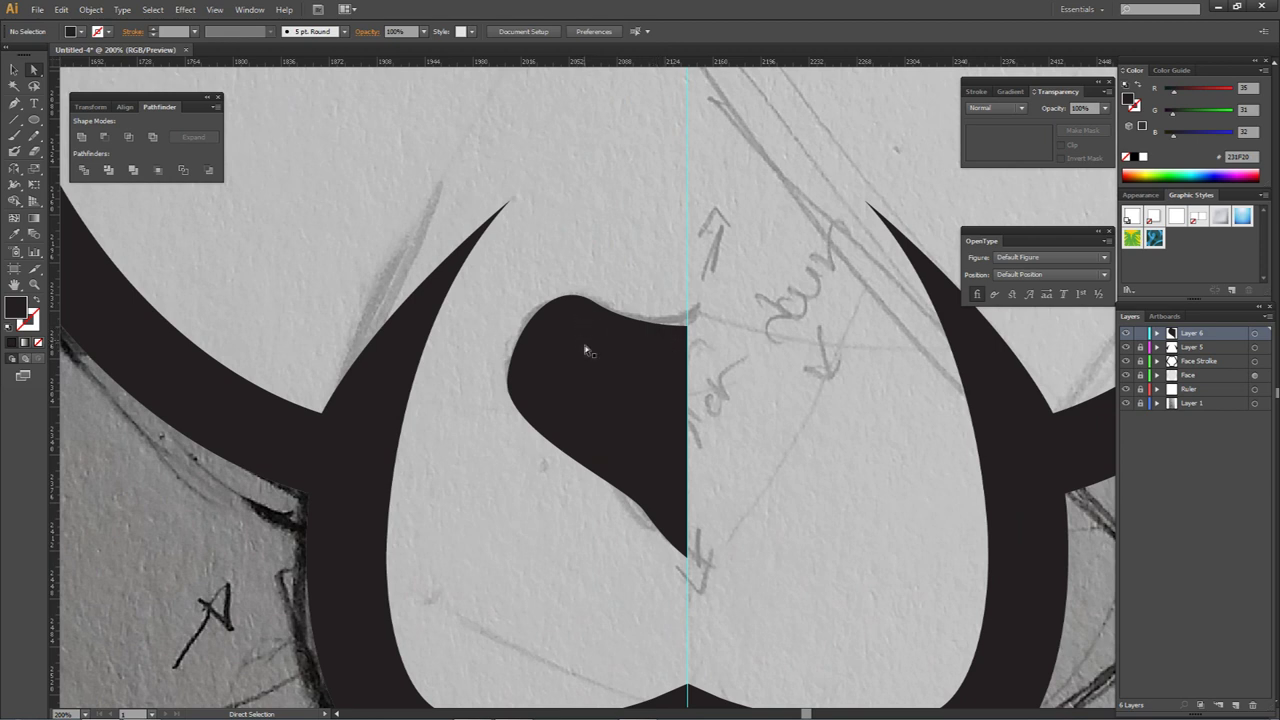
# Step: Draw an ellipse about 105.5 by 76 pt over the lower outer edge of the nose half and select both shapes
pyautogui.click(34, 133)
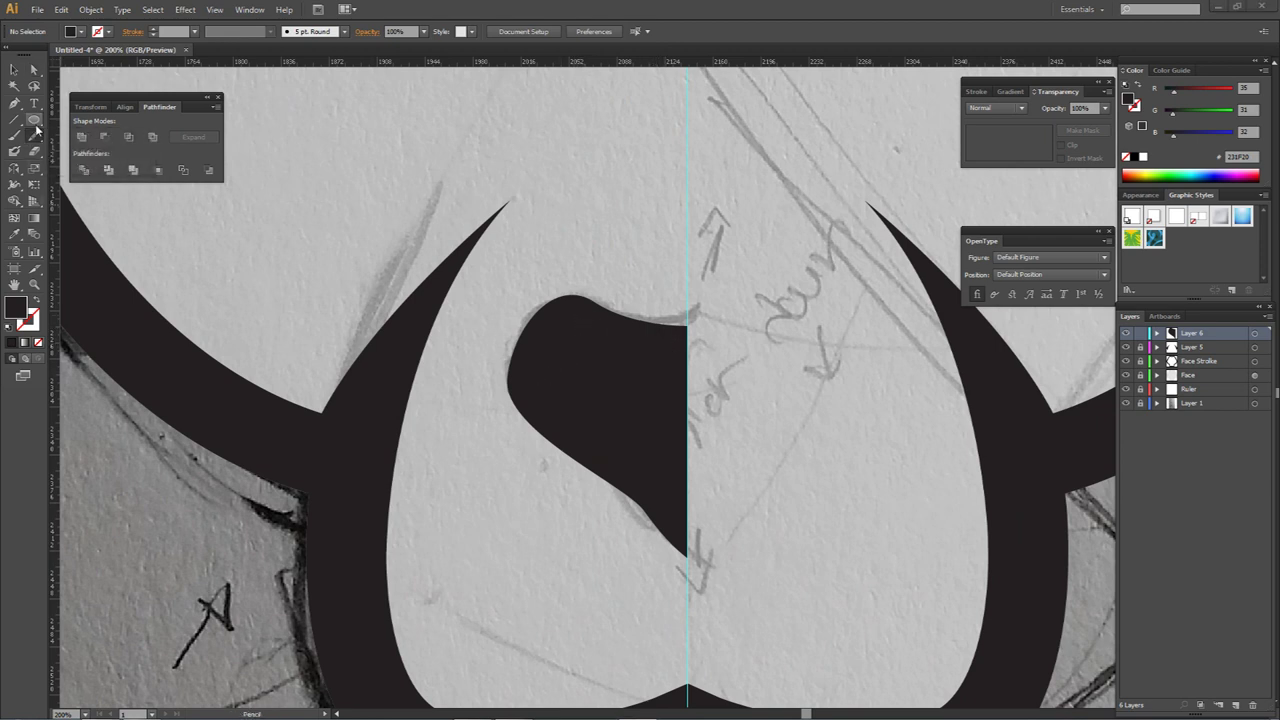
pyautogui.moveTo(34, 118); pyautogui.dragTo(100, 155)
pyautogui.moveTo(576, 485)
pyautogui.mouseDown()
pyautogui.moveTo(614, 495)
pyautogui.moveTo(539, 476)
pyautogui.mouseUp()
pyautogui.press('a')
pyautogui.click(596, 498)
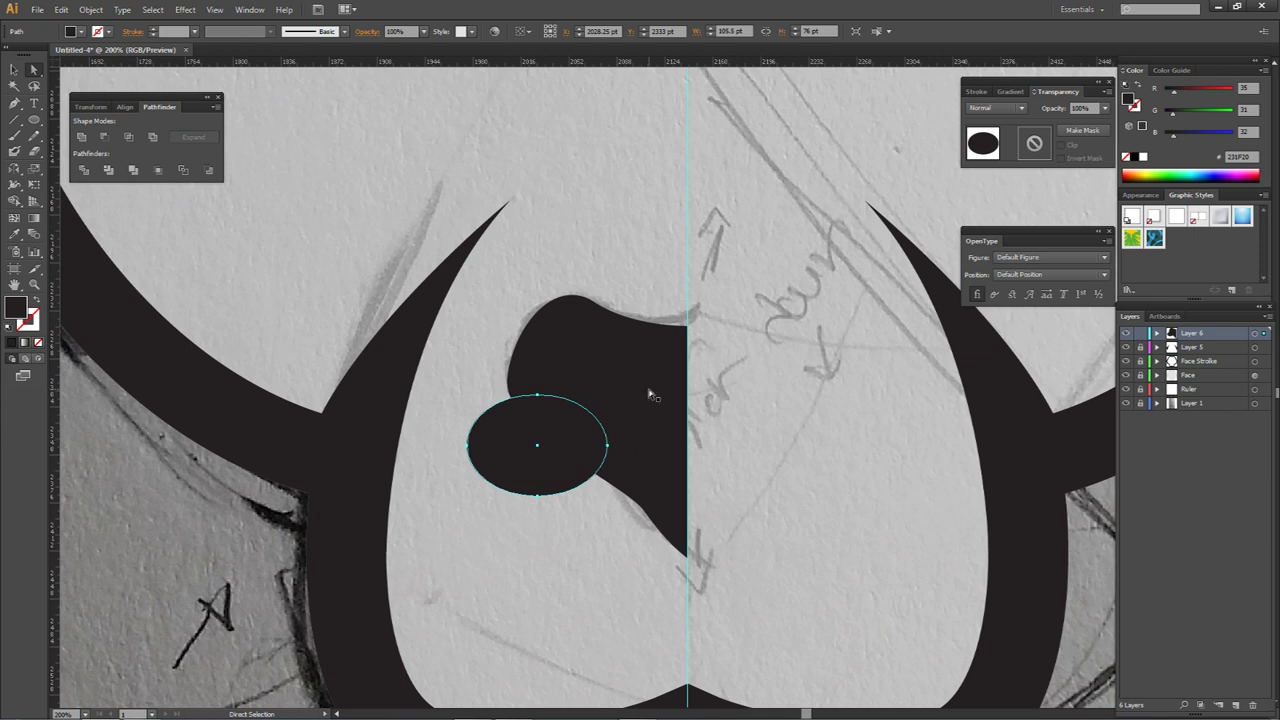
pyautogui.keyDown('shift'); pyautogui.click(650, 395); pyautogui.keyUp('shift')
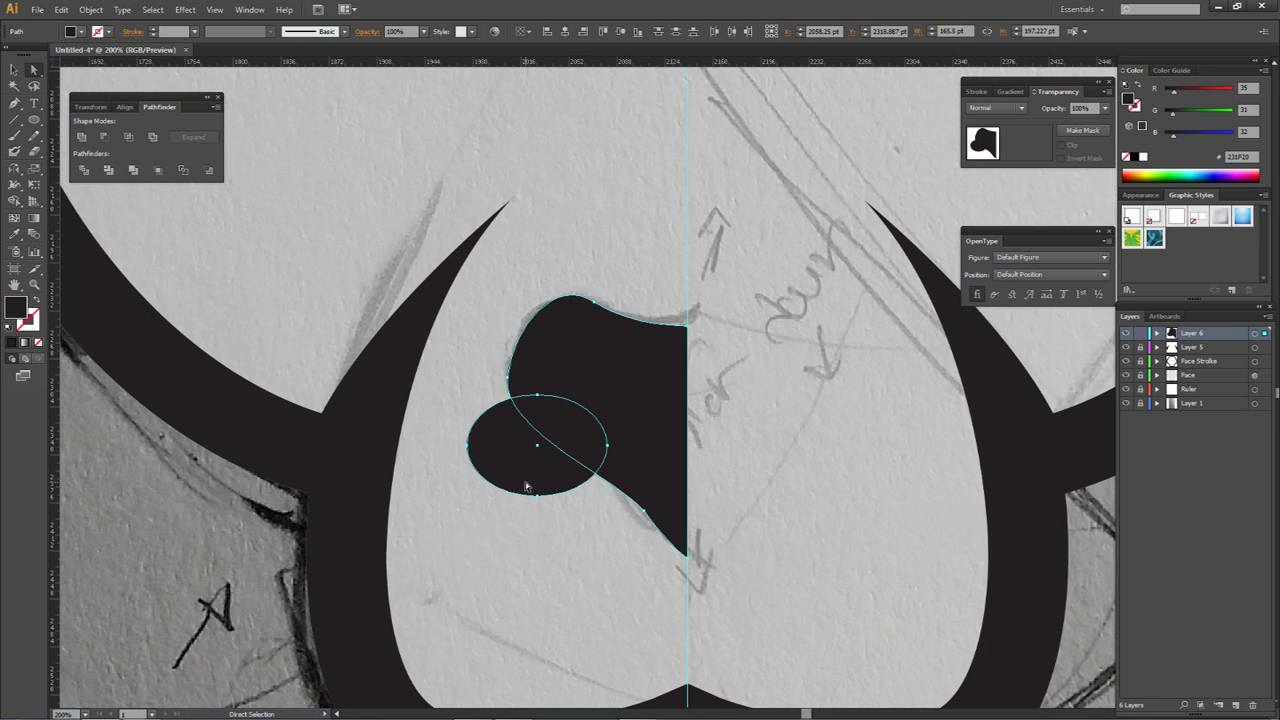
# Step: Split the ellipse and nose half into separate regions with Shape Builder and move the cut pieces away from the nose
pyautogui.click(14, 201)
pyautogui.click(75, 201)
pyautogui.scroll(1, 610, 433)
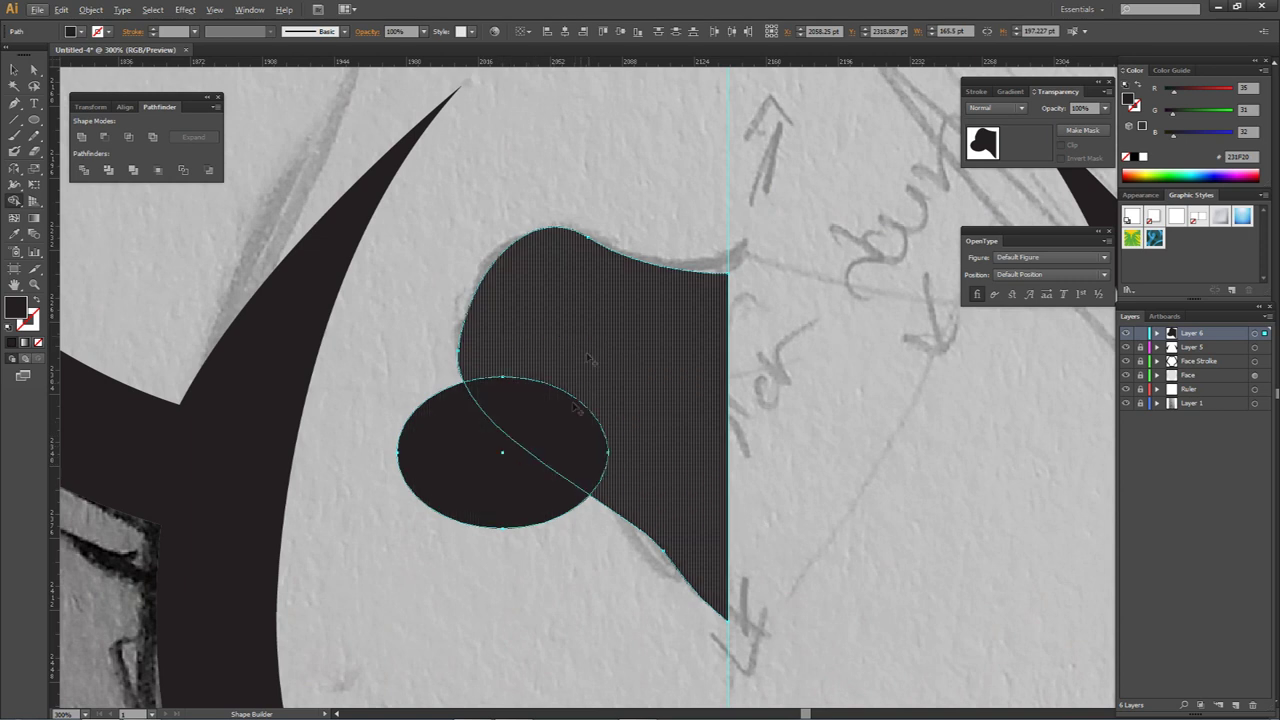
pyautogui.click(557, 423)
pyautogui.press('a')
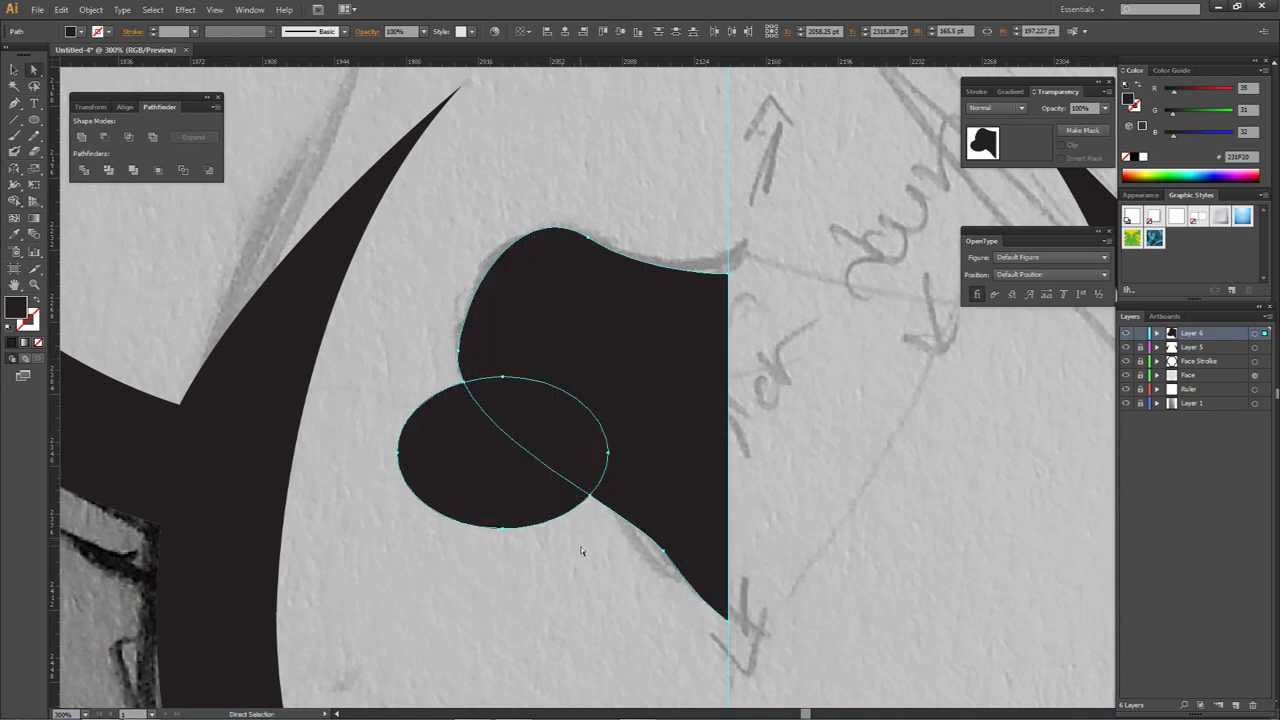
pyautogui.click(586, 549)
pyautogui.moveTo(487, 468); pyautogui.dragTo(385, 551)
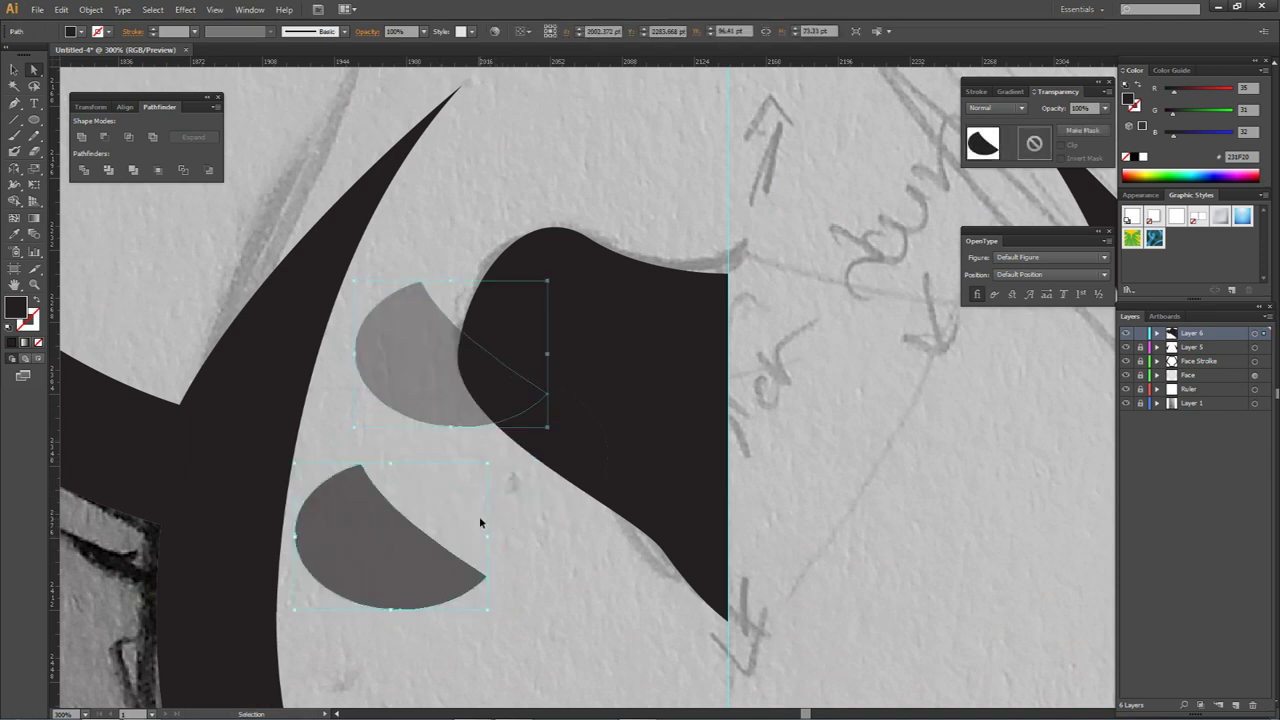
pyautogui.moveTo(404, 558); pyautogui.dragTo(473, 497)
pyautogui.moveTo(545, 418); pyautogui.dragTo(494, 565)
pyautogui.click(690, 444)
pyautogui.scroll(-1, 590, 517)
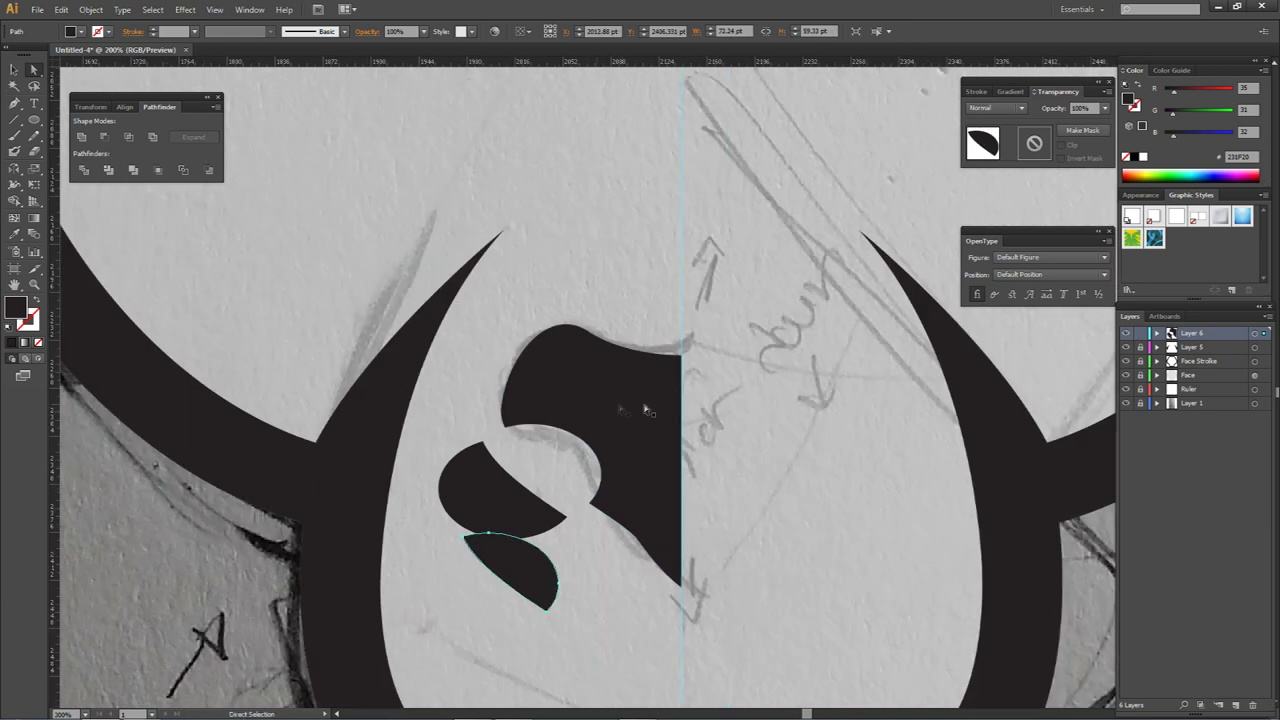
# Step: Undo the moves of the cut pieces and the Shape Builder split, back to the overlapping ellipse and nose half
pyautogui.hotkey('ctrl', 'z')
pyautogui.hotkey('ctrl', 'z')
pyautogui.hotkey('ctrl', 'z')
pyautogui.hotkey('ctrl', 'z')
pyautogui.press('a')
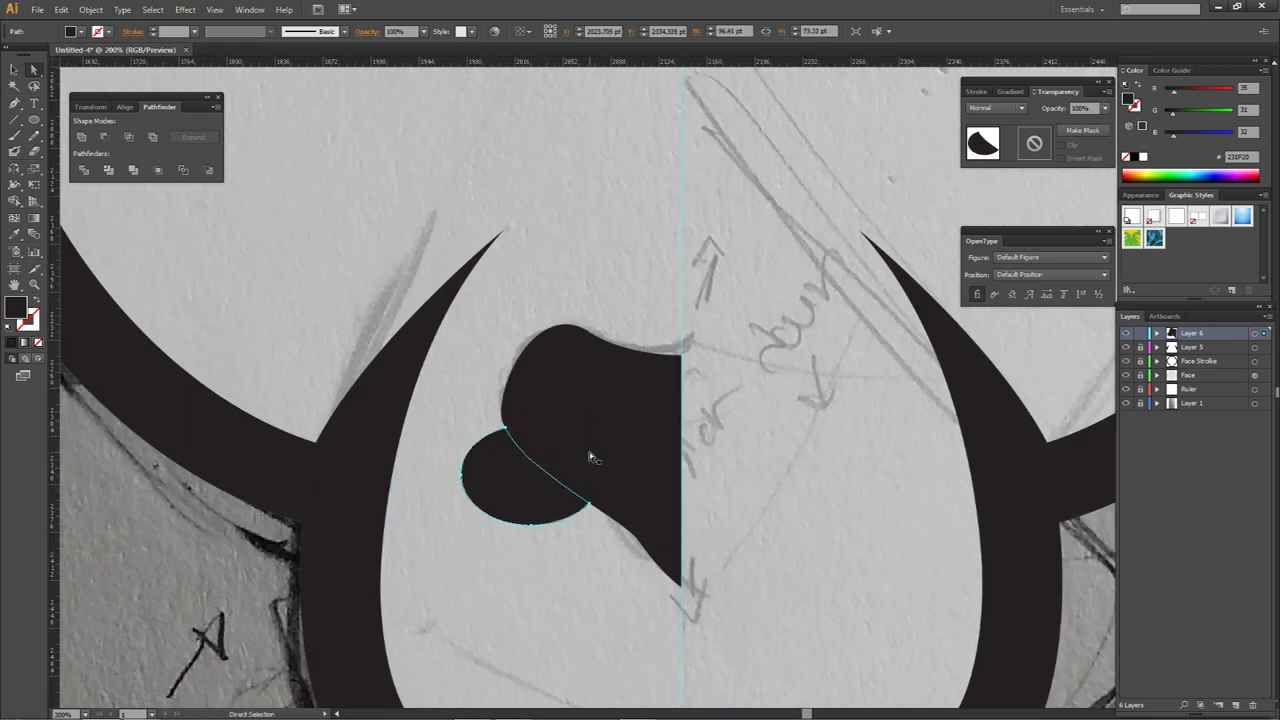
pyautogui.hotkey('ctrl', 'z')
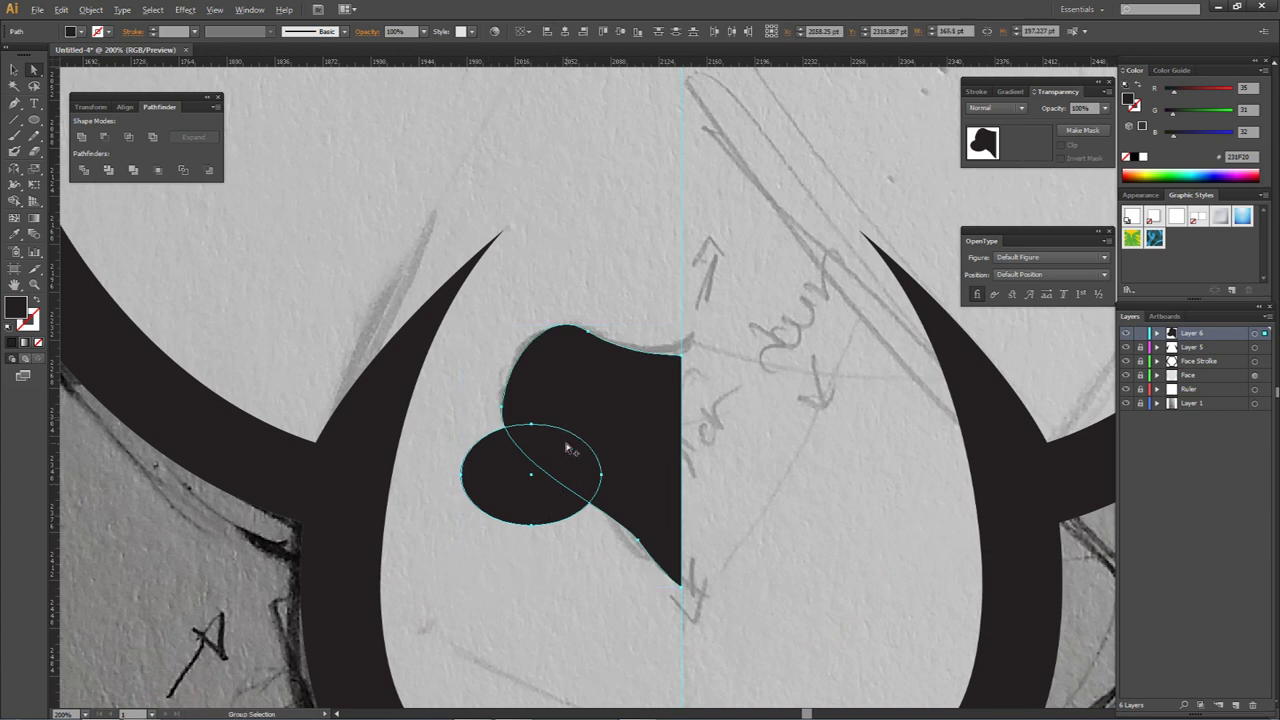
# Step: Carve the nostril curve by removing the overlap and the outer part of the ellipse with Shape Builder
pyautogui.scroll(3, 569, 446)
pyautogui.moveTo(540, 497); pyautogui.dragTo(516, 454)
pyautogui.hotkey('shift', 'm')
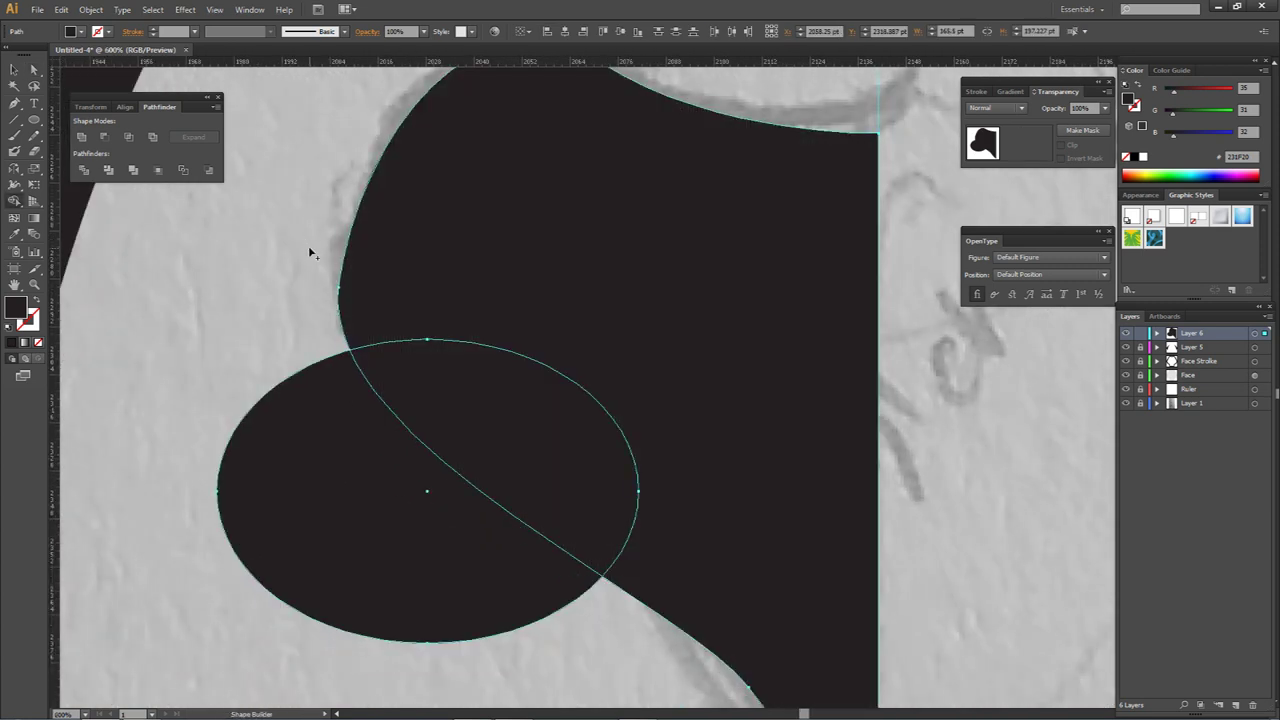
pyautogui.keyDown('alt'); pyautogui.click(477, 387); pyautogui.keyUp('alt')
pyautogui.keyDown('alt'); pyautogui.click(374, 508); pyautogui.keyUp('alt')
pyautogui.press('a')
pyautogui.click(452, 493)
pyautogui.scroll(-4, 452, 489)
pyautogui.moveTo(503, 488); pyautogui.dragTo(620, 372)
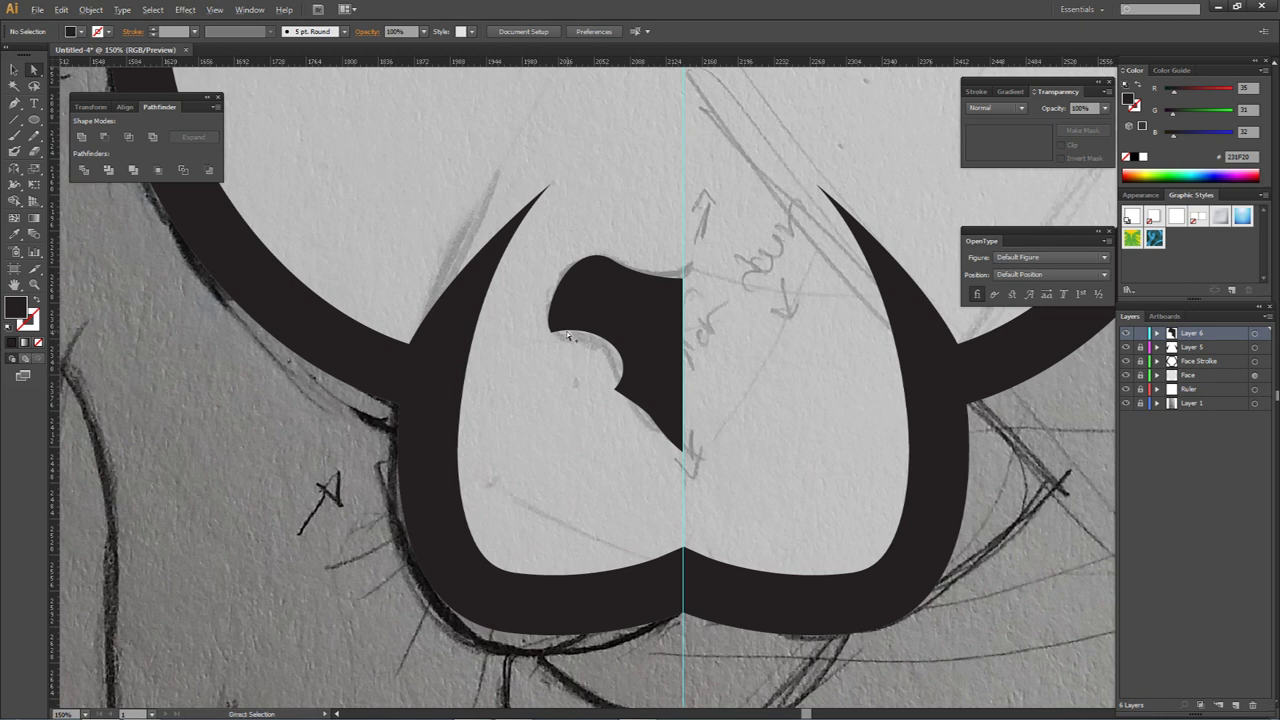
# Step: Duplicate the nose half and reflect the copy about the vertical axis to form the other side of the nose
pyautogui.scroll(2, 651, 340)
pyautogui.rightClick(880, 338)
pyautogui.moveTo(947, 518)
pyautogui.click(1034, 561)
pyautogui.click(889, 468)
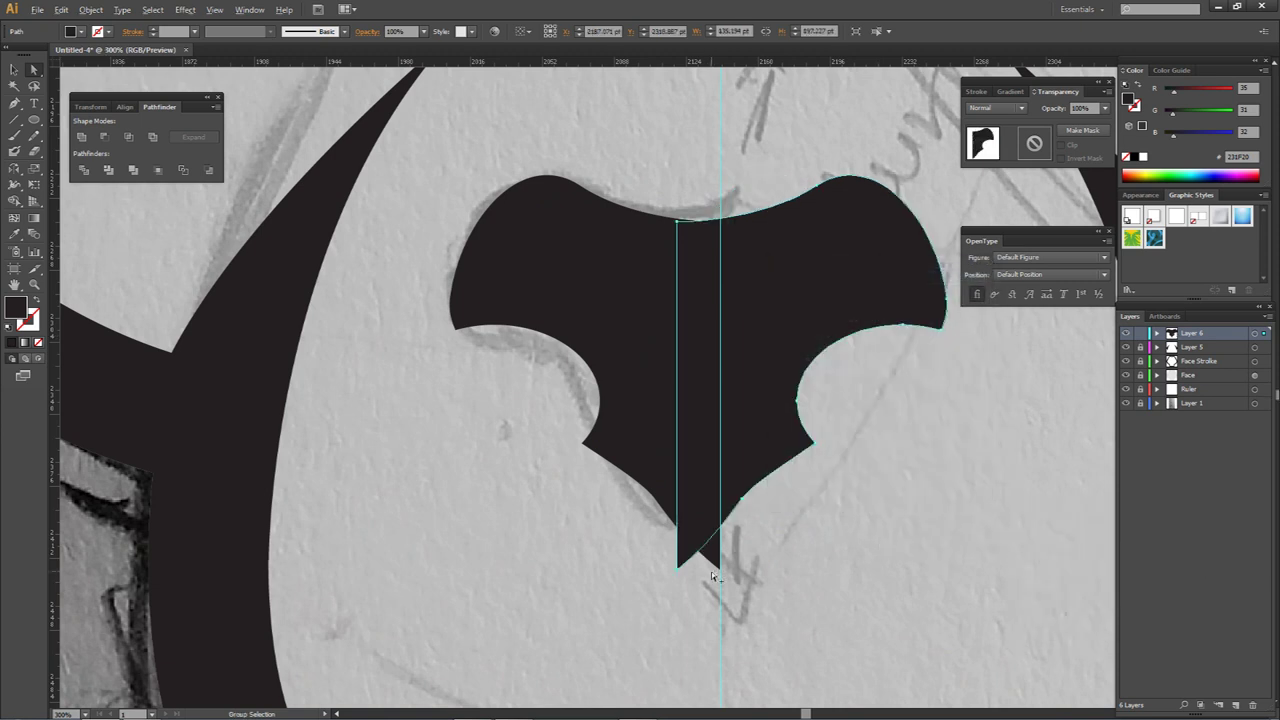
# Step: Align the mirrored half's inner edge with the original's at the center line and unite both halves into one shape
pyautogui.scroll(3, 711, 571)
pyautogui.moveTo(630, 567); pyautogui.dragTo(738, 565)
pyautogui.keyDown('shift'); pyautogui.click(676, 485); pyautogui.keyUp('shift')
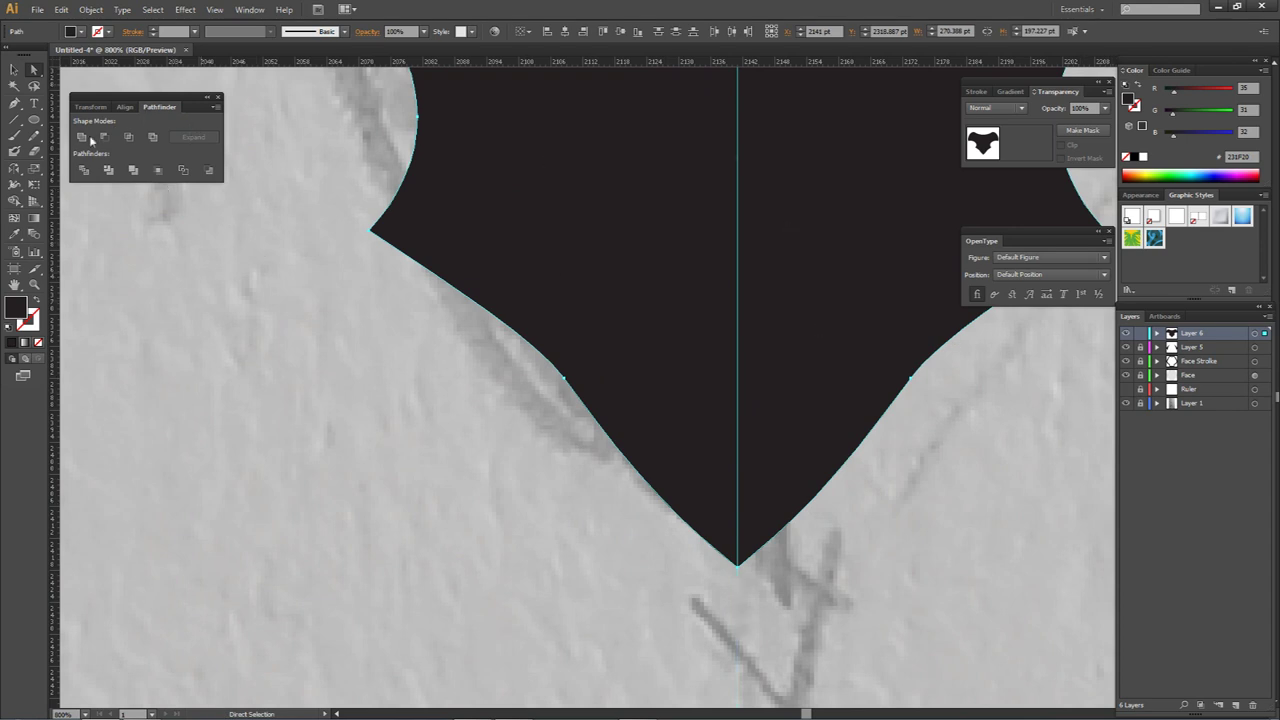
pyautogui.click(82, 137)
pyautogui.click(395, 409)
# Step: Move the united nose straight down within the muzzle, enlarge it slightly and clear the selection
pyautogui.scroll(-6, 395, 409)
pyautogui.moveTo(539, 394); pyautogui.dragTo(675, 455)
pyautogui.click(566, 436)
pyautogui.keyDown('shift'); pyautogui.click(569, 428); pyautogui.keyUp('shift')
pyautogui.click(571, 450)
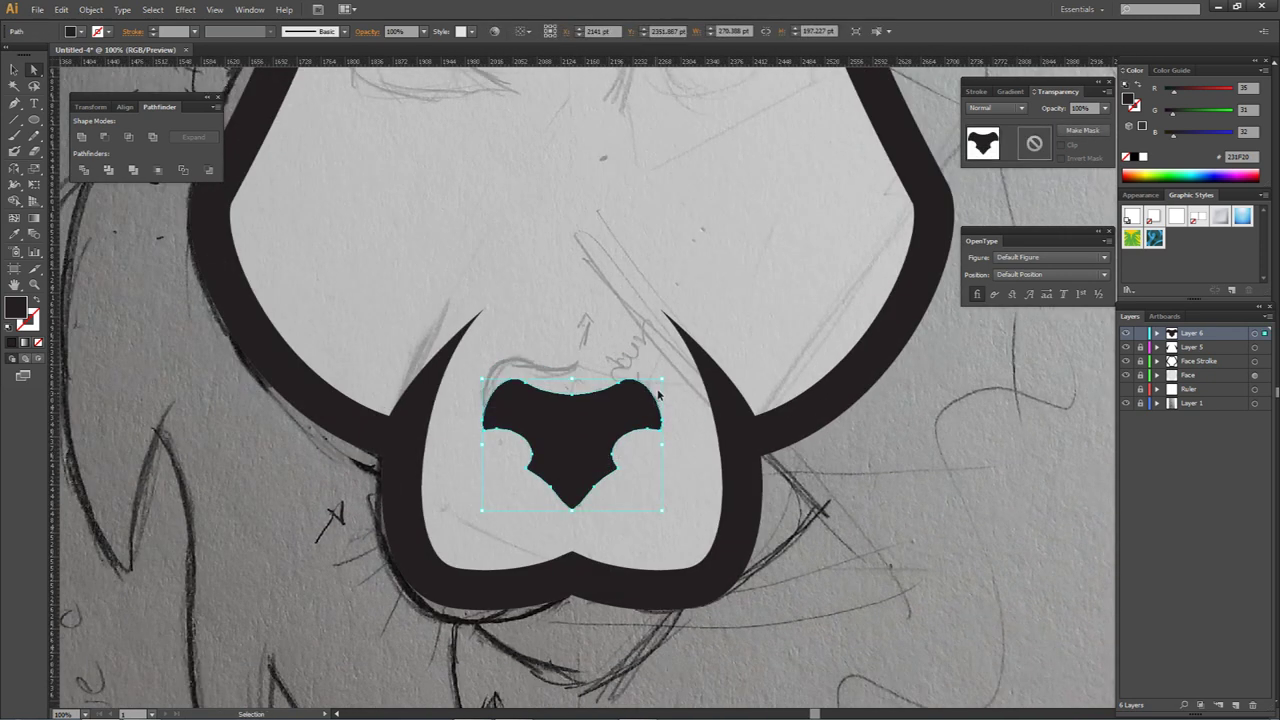
pyautogui.moveTo(661, 380); pyautogui.dragTo(678, 366)
pyautogui.hotkey('ctrl', 'shift', 'a')
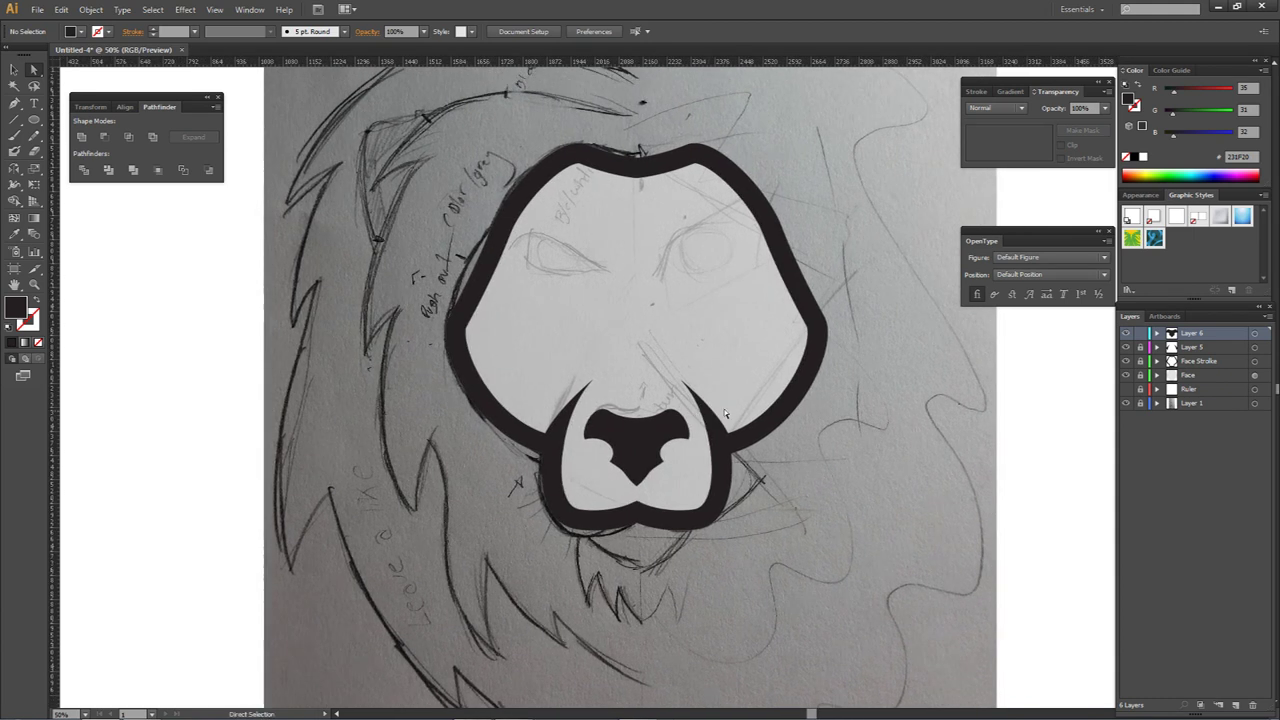
# Step: Lock the nose layer and add a new layer directly above the Ruler layer
pyautogui.scroll(-1, 670, 478)
pyautogui.click(1188, 389)
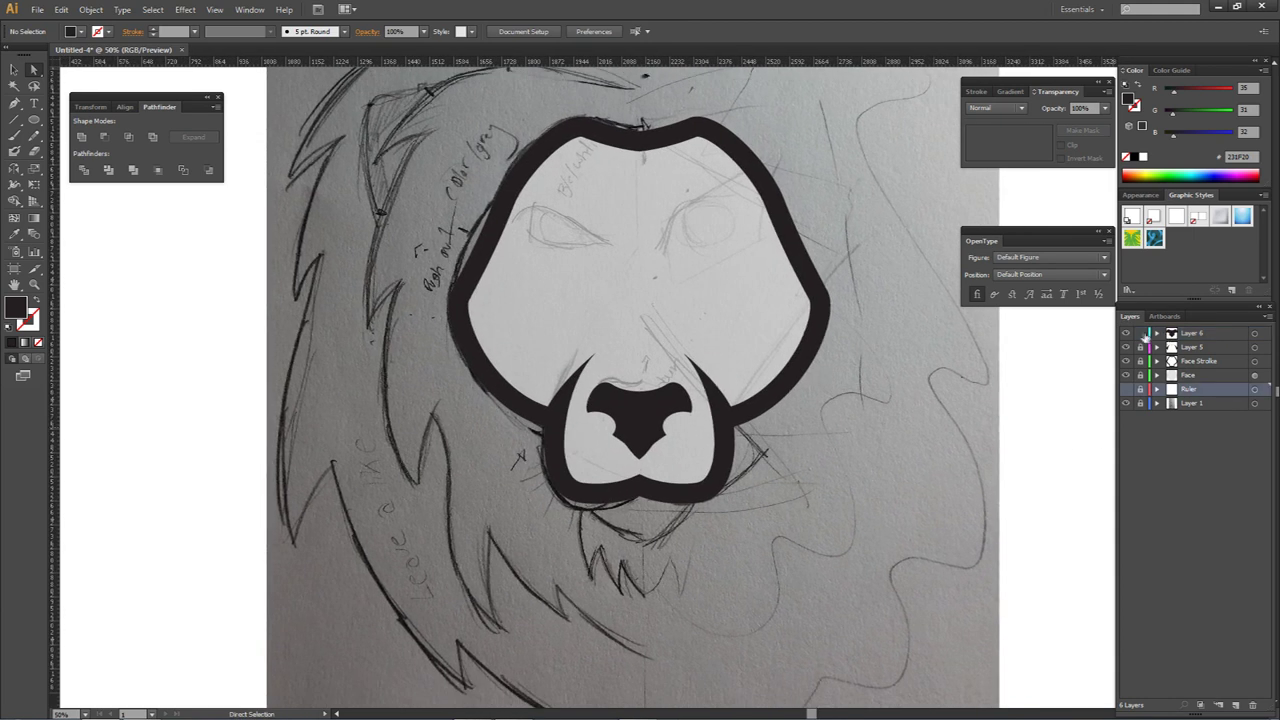
pyautogui.click(1232, 705)
# Step: Draw the left half of the chin with the Pen tool below the muzzle, closing the shape along the center guide
pyautogui.press('p')
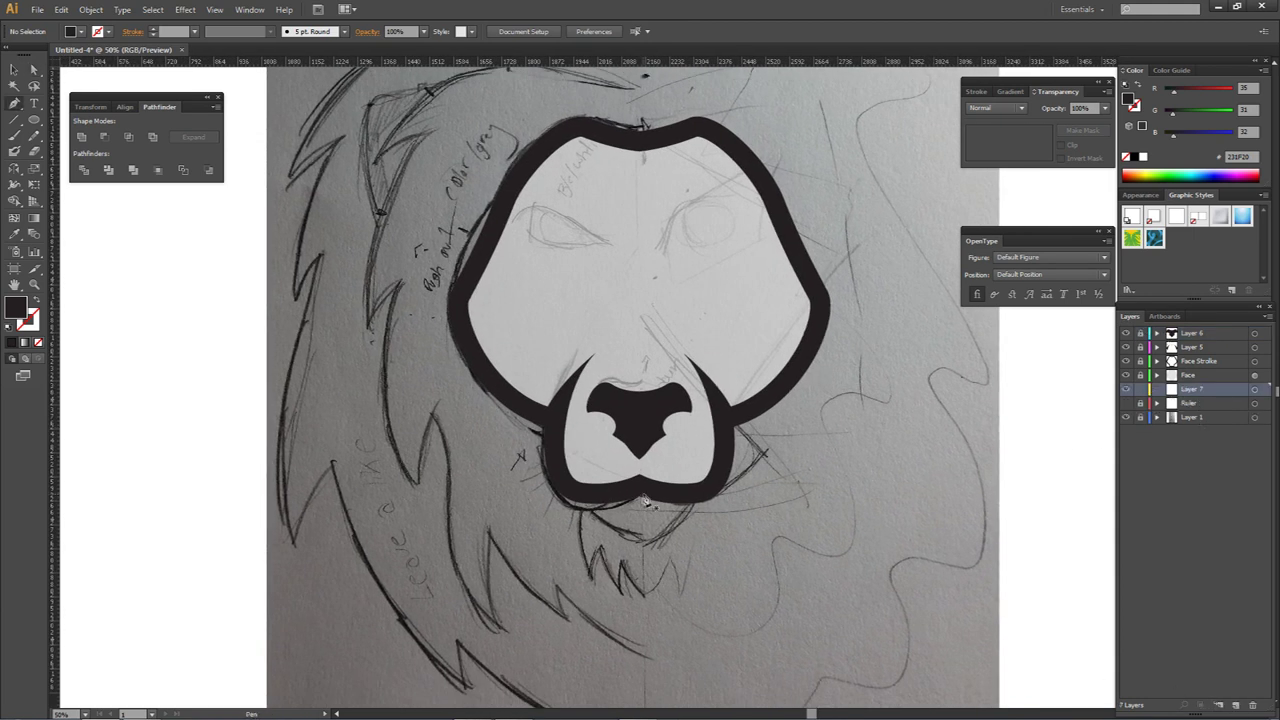
pyautogui.scroll(2, 645, 500)
pyautogui.click(551, 508)
pyautogui.click(1127, 403)
pyautogui.moveTo(648, 591); pyautogui.dragTo(683, 605)
pyautogui.click(646, 479)
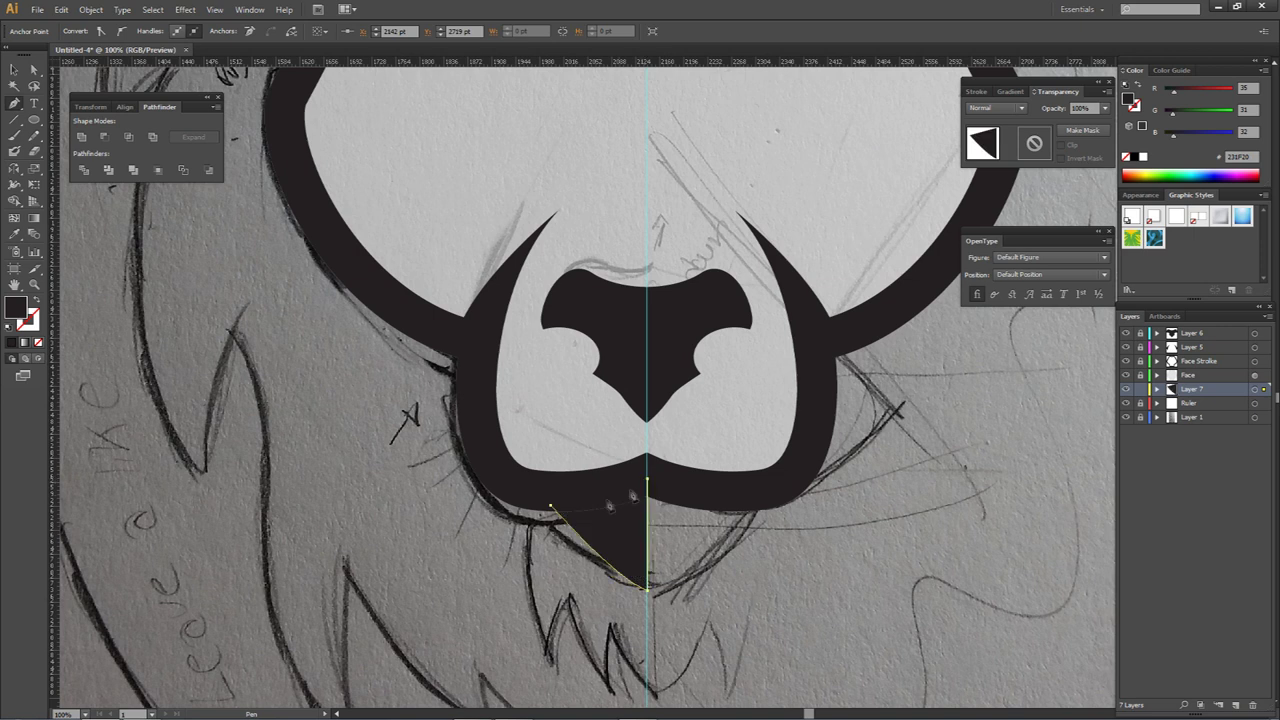
pyautogui.moveTo(551, 506); pyautogui.dragTo(531, 500)
# Step: Align the chin half's bottom and upper inner anchor points exactly to the vertical center guide and clear the selection
pyautogui.press('a')
pyautogui.click(532, 522)
pyautogui.scroll(3, 629, 546)
pyautogui.moveTo(662, 593); pyautogui.dragTo(651, 499)
pyautogui.click(687, 580)
pyautogui.scroll(3, 687, 579)
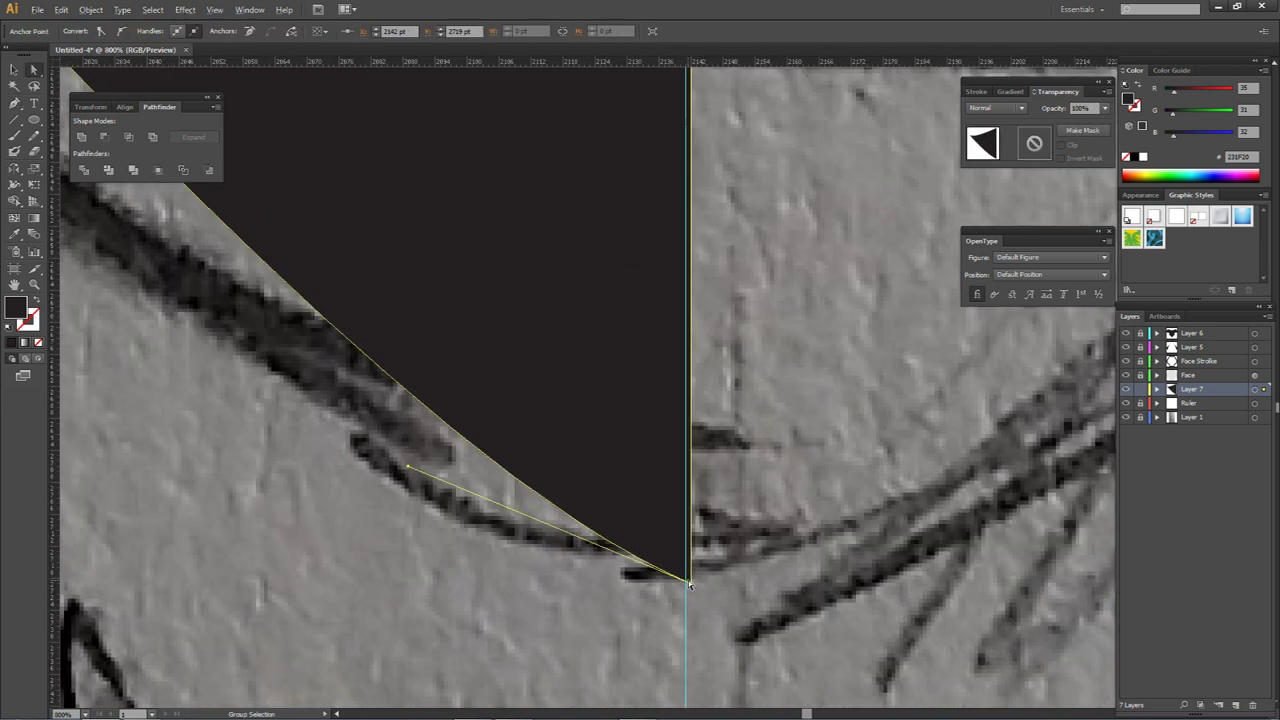
pyautogui.moveTo(690, 584); pyautogui.dragTo(686, 581)
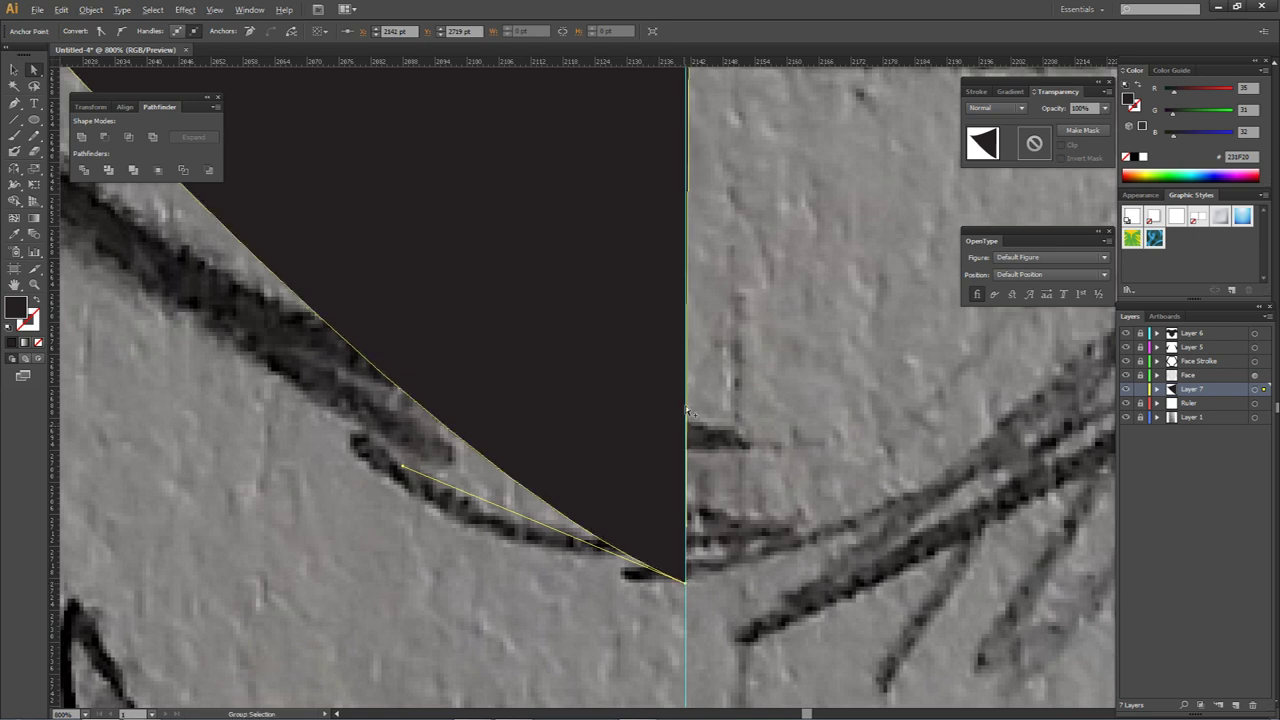
pyautogui.moveTo(678, 159); pyautogui.dragTo(710, 598)
pyautogui.scroll(2, 712, 381)
pyautogui.click(699, 330)
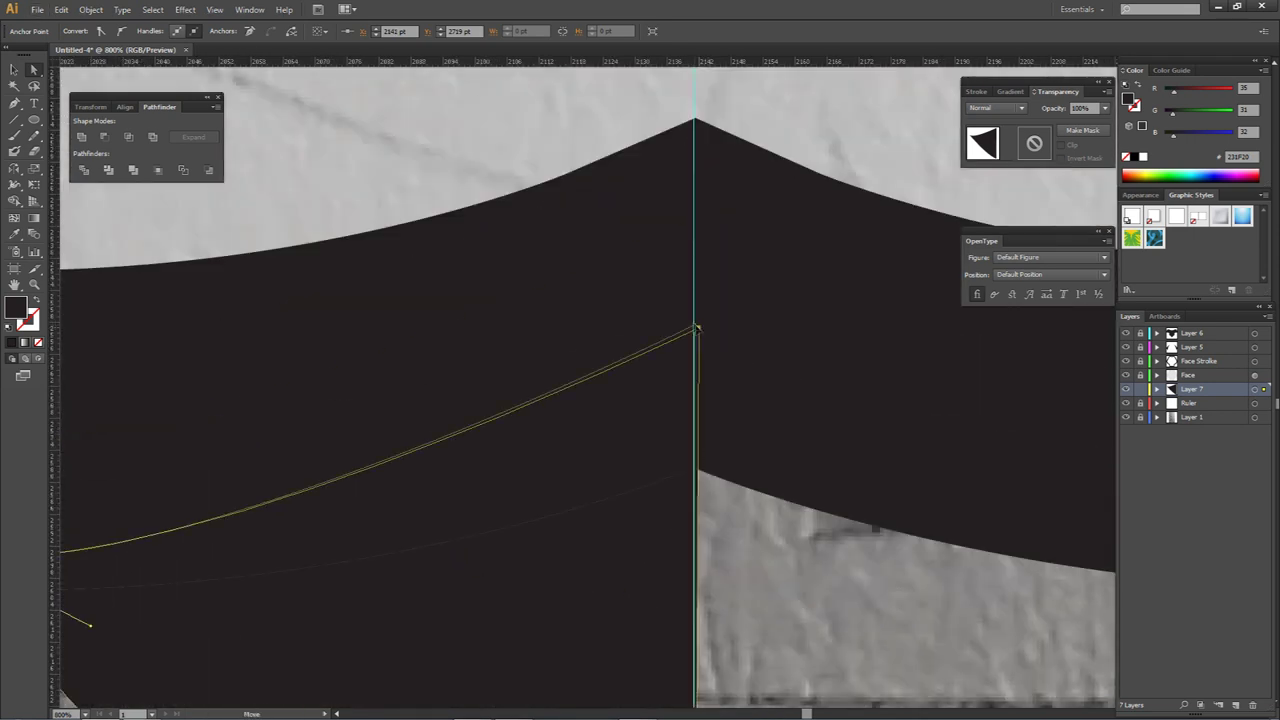
pyautogui.click(661, 497)
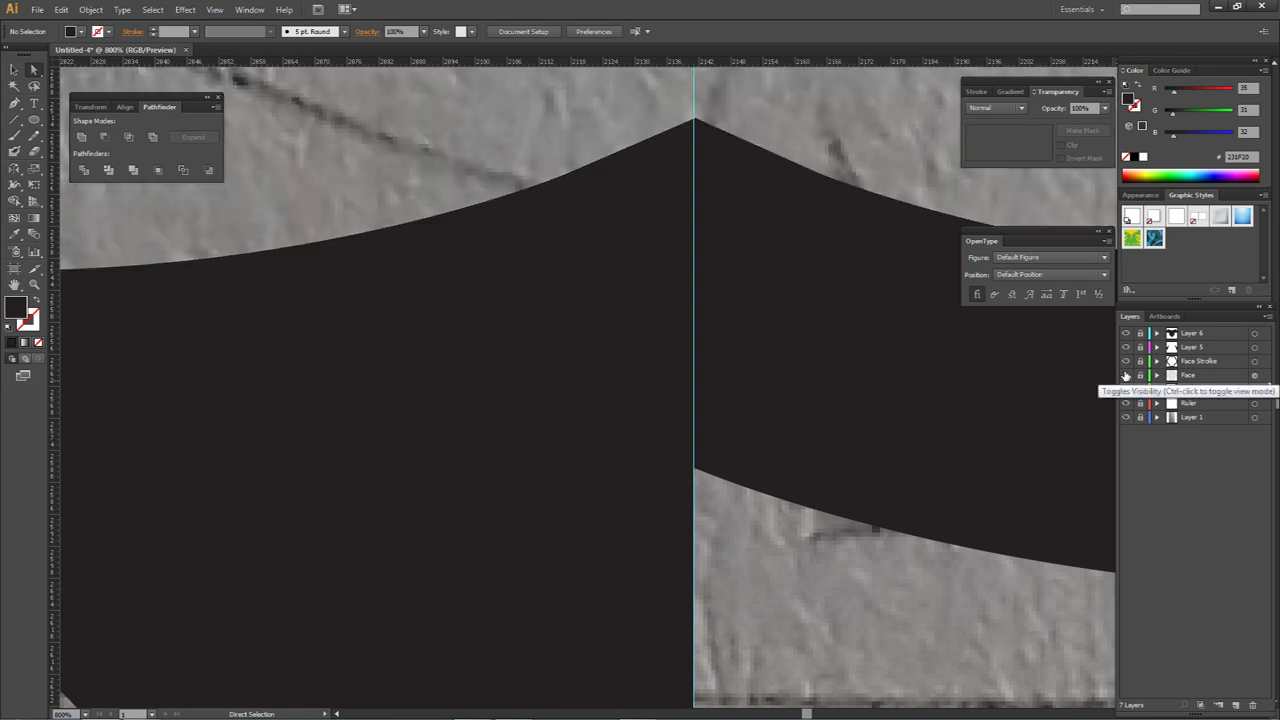
# Step: Scale the gray fill on the Face layer down slightly to about 1135 pt wide so it sits inside the outline
pyautogui.click(1256, 375)
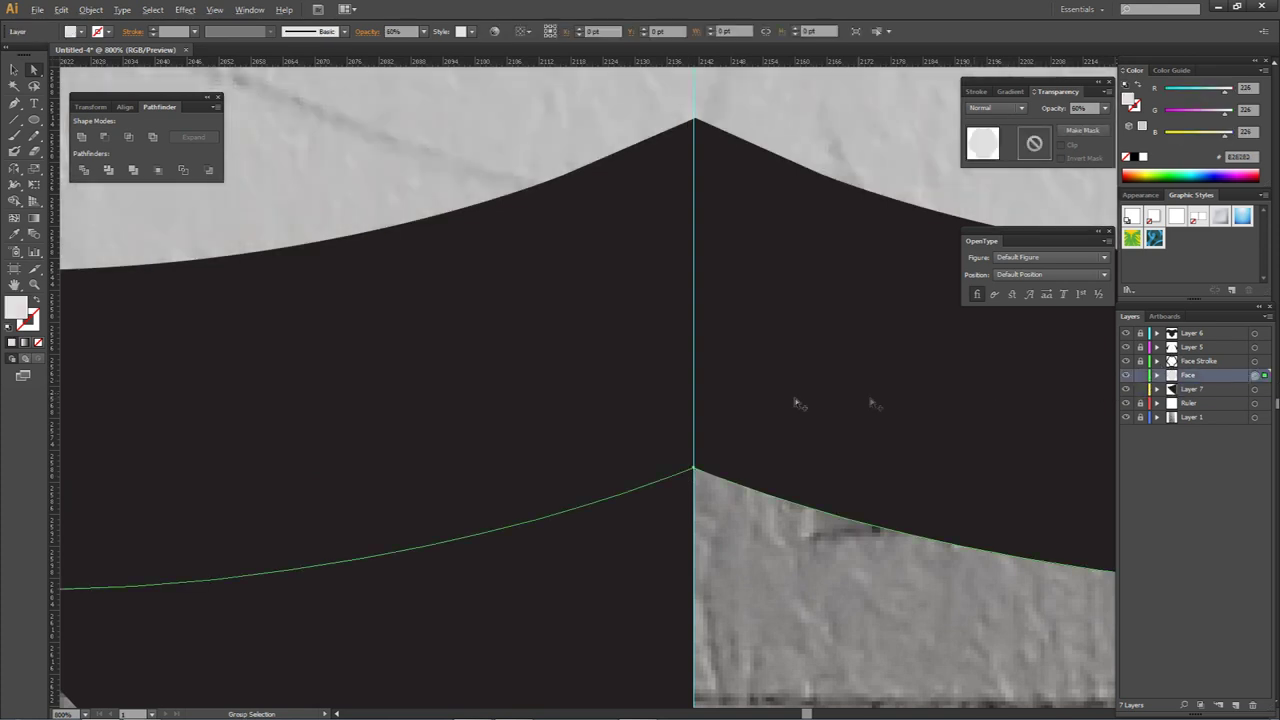
pyautogui.hotkey('ctrl', '-')
pyautogui.hotkey('ctrl', '-')
pyautogui.hotkey('ctrl', '-')
pyautogui.hotkey('ctrl', '-')
pyautogui.hotkey('ctrl', '-')
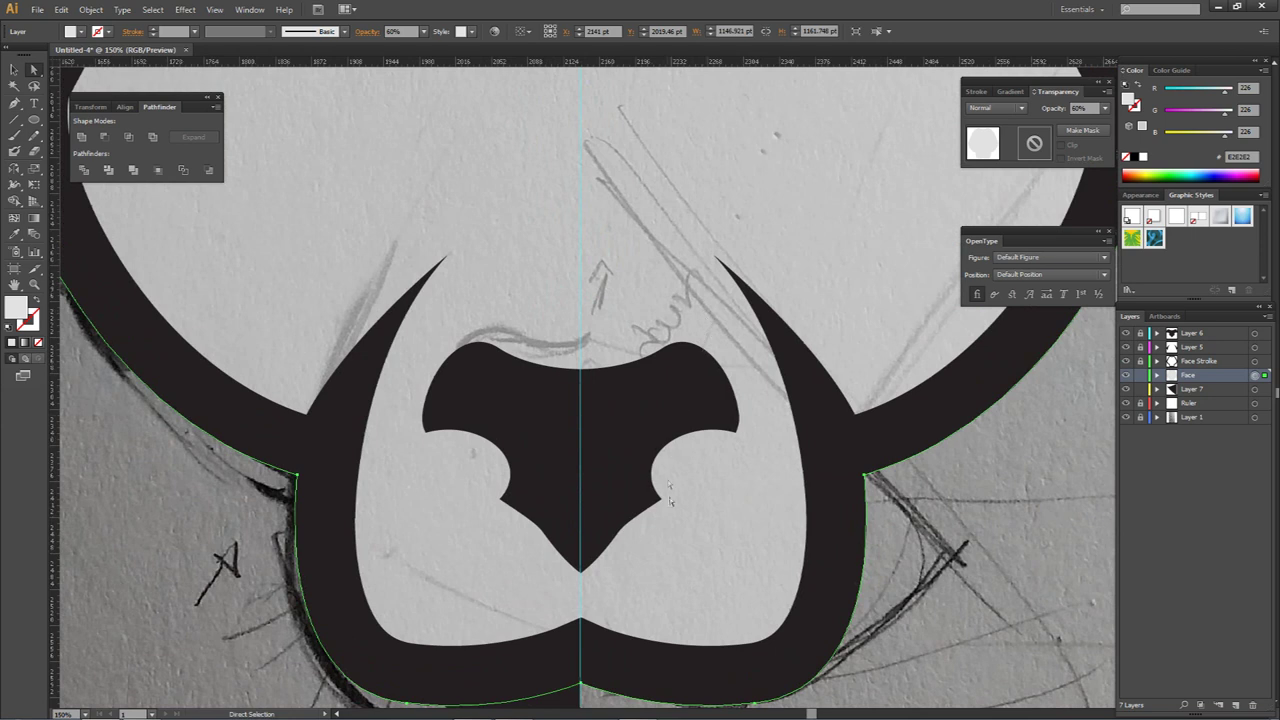
pyautogui.moveTo(667, 479); pyautogui.dragTo(711, 417)
pyautogui.hotkey('ctrl', '-')
pyautogui.hotkey('ctrl', '-')
pyautogui.hotkey('ctrl', '-')
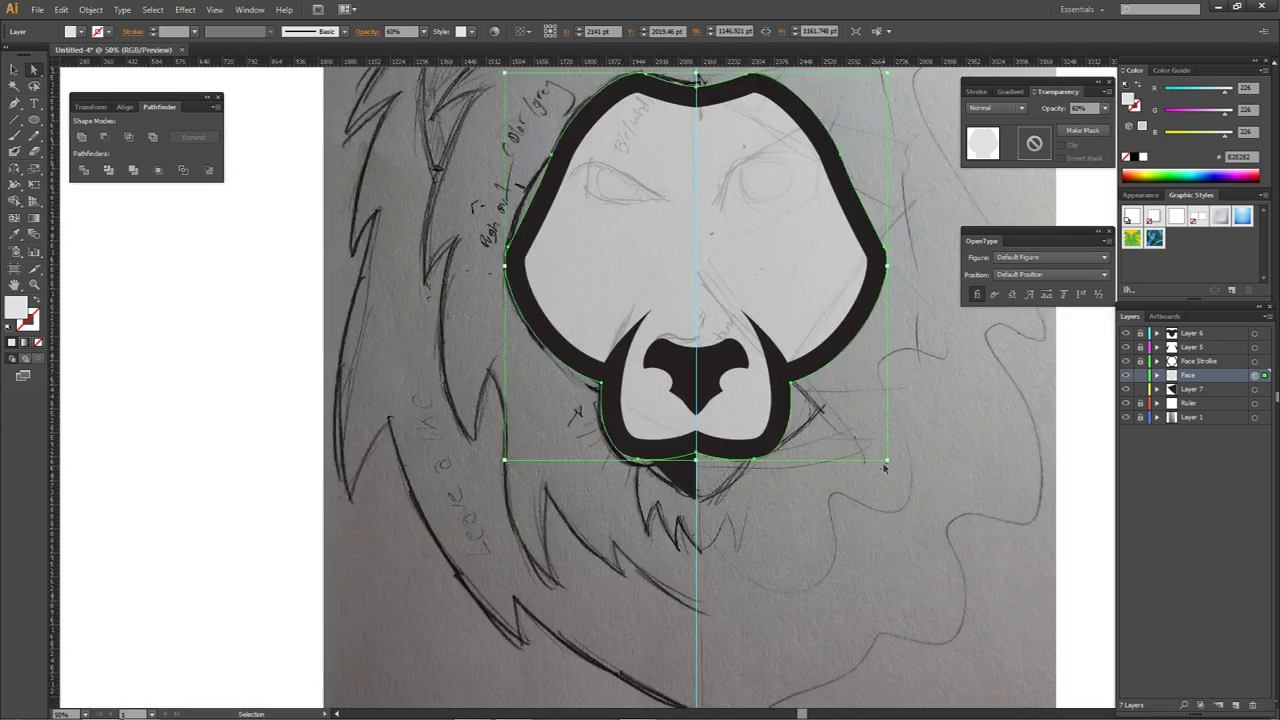
pyautogui.press('a')
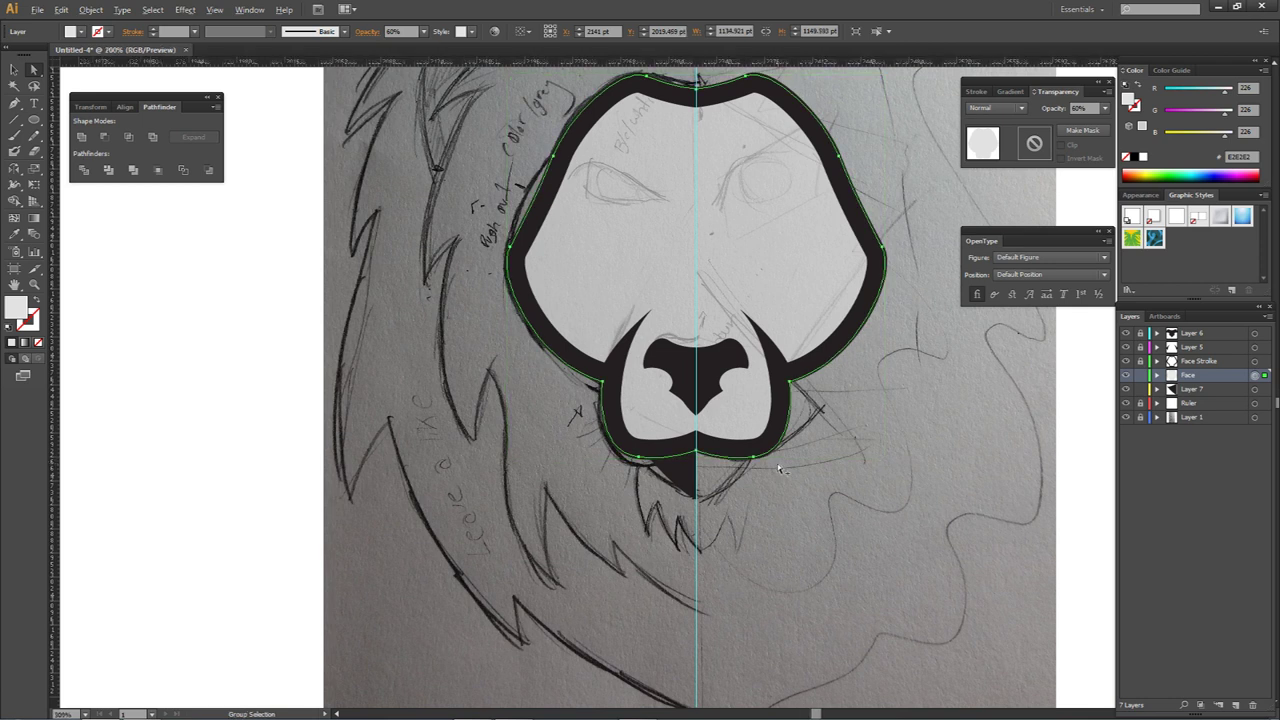
pyautogui.scroll(6, 777, 463)
pyautogui.click(802, 459)
# Step: Reshape the chin half's lower curve to follow the sketch and extend its outer corner further under the muzzle outline
pyautogui.hscroll(-8, 780, 430)
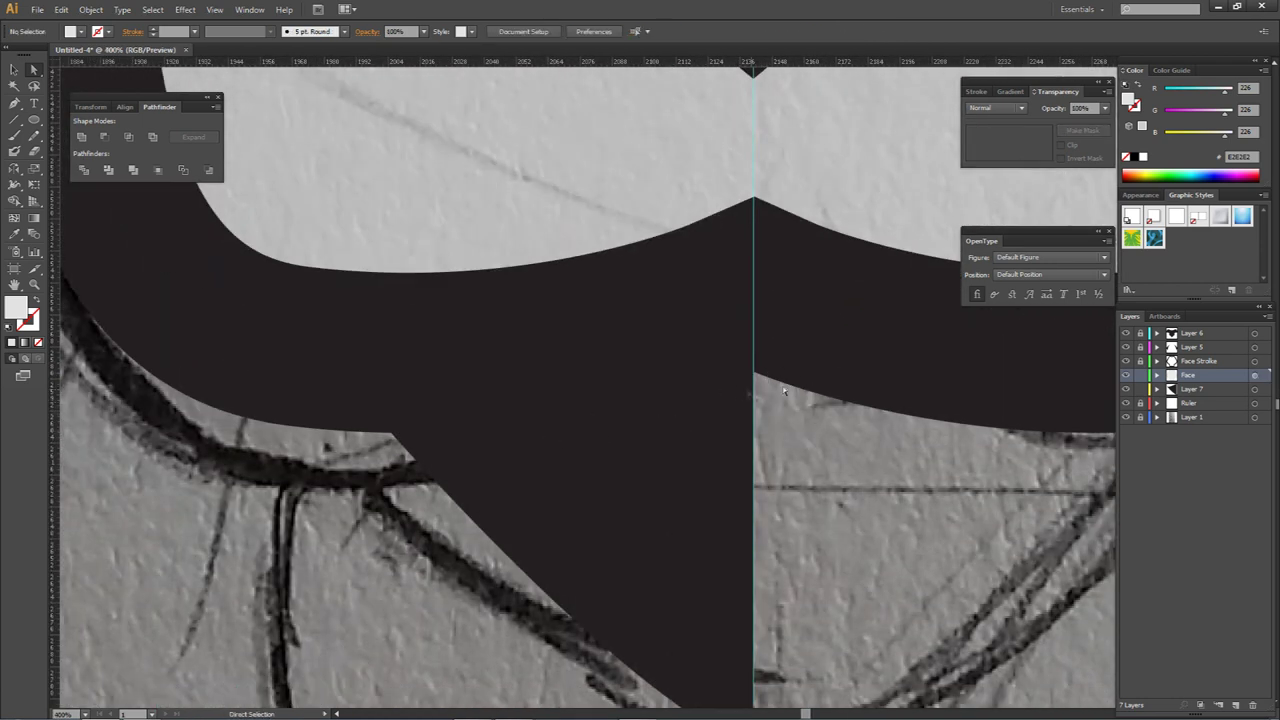
pyautogui.scroll(-1, 744, 469)
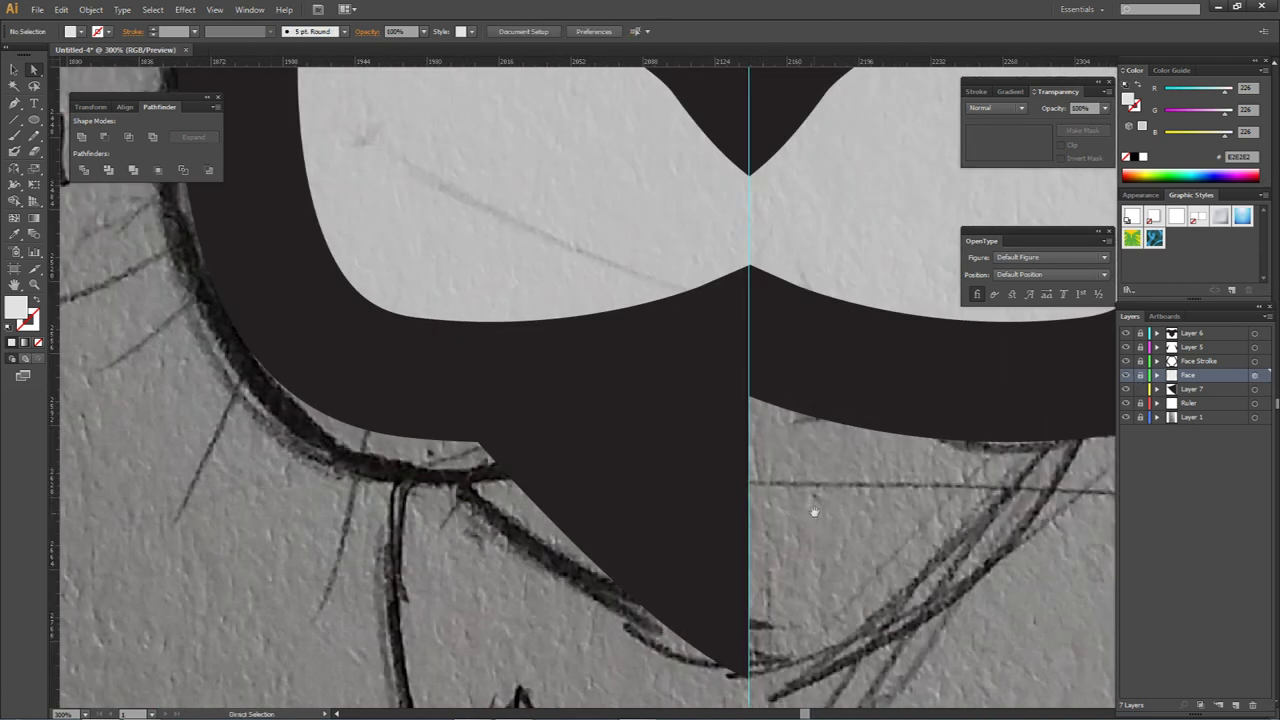
pyautogui.moveTo(813, 514); pyautogui.dragTo(667, 394)
pyautogui.click(527, 388)
pyautogui.click(603, 556)
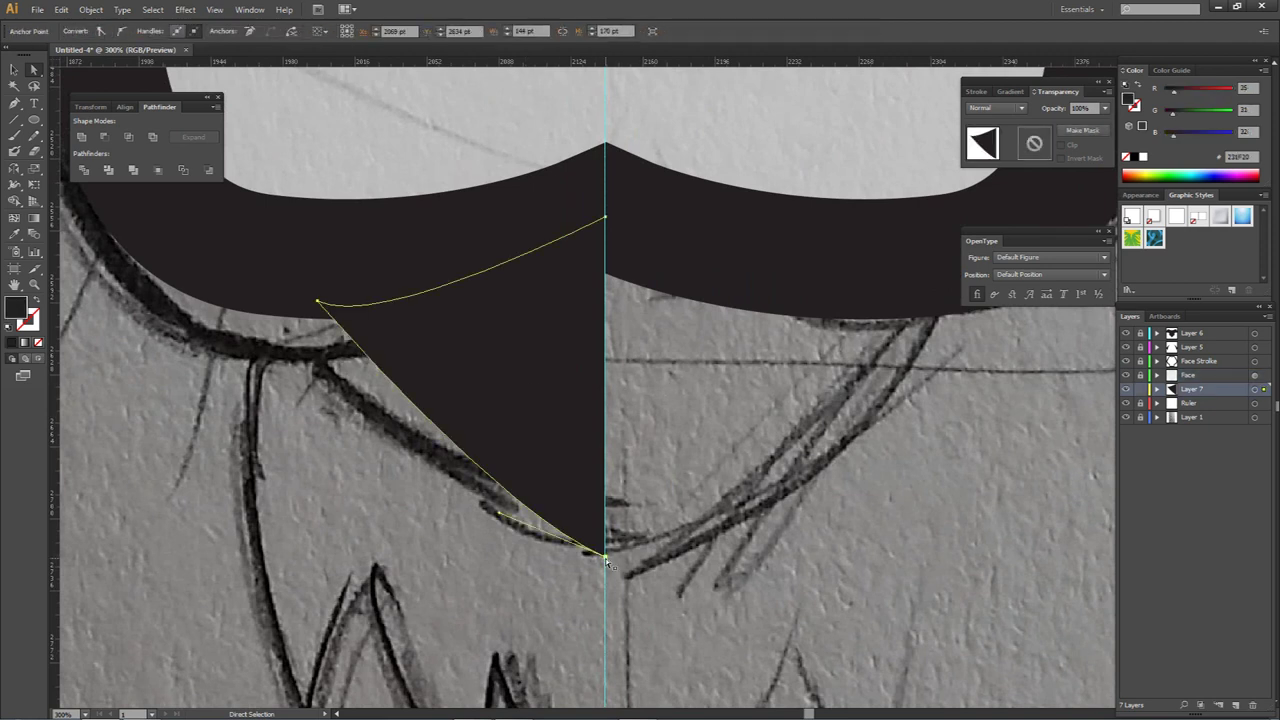
pyautogui.moveTo(499, 517); pyautogui.dragTo(442, 456)
pyautogui.moveTo(318, 303); pyautogui.dragTo(281, 290)
pyautogui.moveTo(342, 322); pyautogui.dragTo(352, 296)
pyautogui.moveTo(481, 502); pyautogui.dragTo(447, 478)
# Step: Duplicate the chin half beside the original and reflect the copy to form the opposite side
pyautogui.moveTo(562, 430); pyautogui.dragTo(740, 430)
pyautogui.rightClick(755, 501)
pyautogui.moveTo(810, 677)
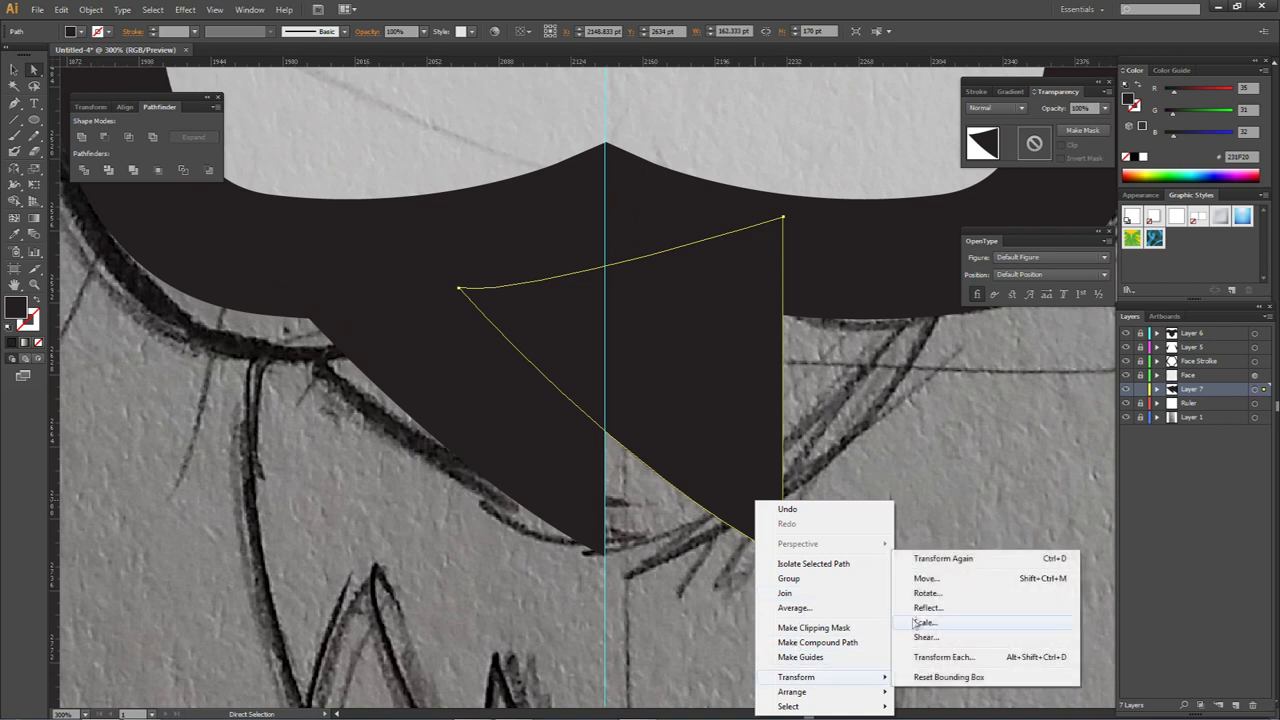
pyautogui.click(945, 608)
pyautogui.click(884, 470)
# Step: Align the mirrored chin half with the original at the center line and unite both halves into one shape
pyautogui.moveTo(460, 557); pyautogui.dragTo(605, 557)
pyautogui.keyDown('shift'); pyautogui.click(540, 480); pyautogui.keyUp('shift')
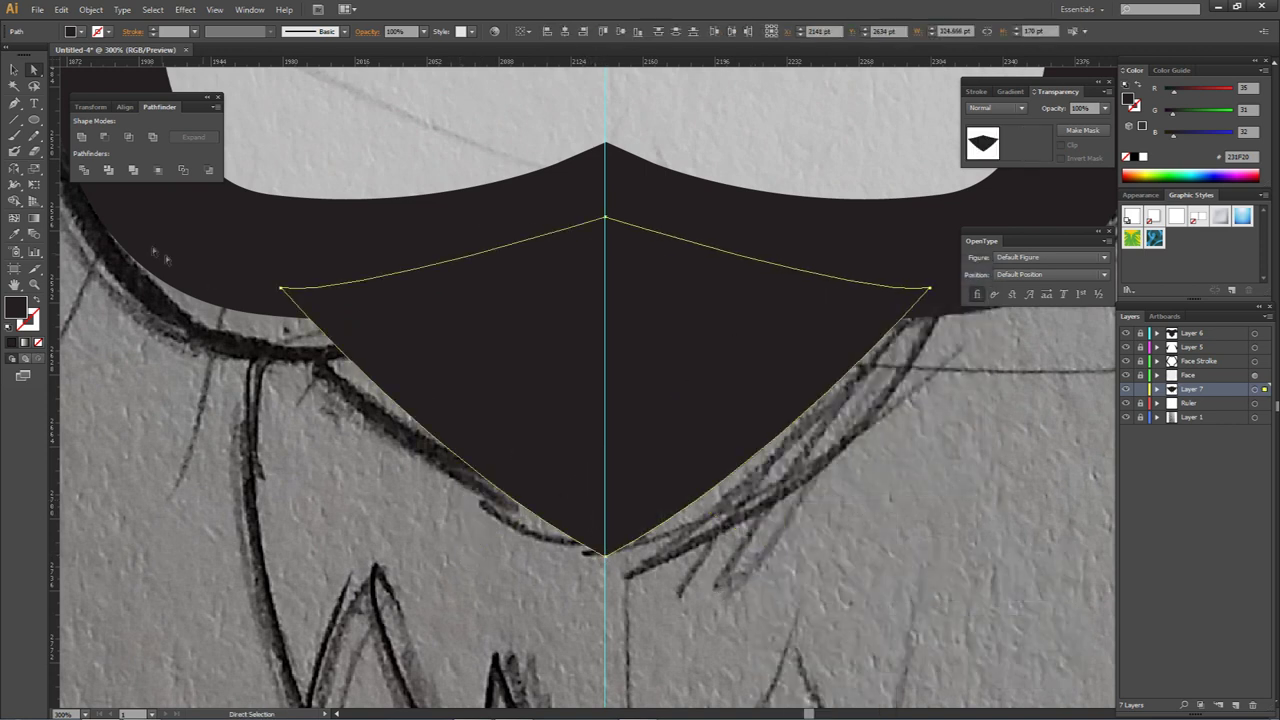
pyautogui.click(82, 137)
# Step: Hide the Ruler layer and move the chin's bottom anchor point straight up to shorten the chin
pyautogui.click(1126, 403)
pyautogui.click(886, 444)
pyautogui.scroll(-5, 878, 426)
pyautogui.moveTo(858, 420); pyautogui.dragTo(649, 529)
pyautogui.scroll(3, 630, 549)
pyautogui.click(574, 548)
pyautogui.click(604, 576)
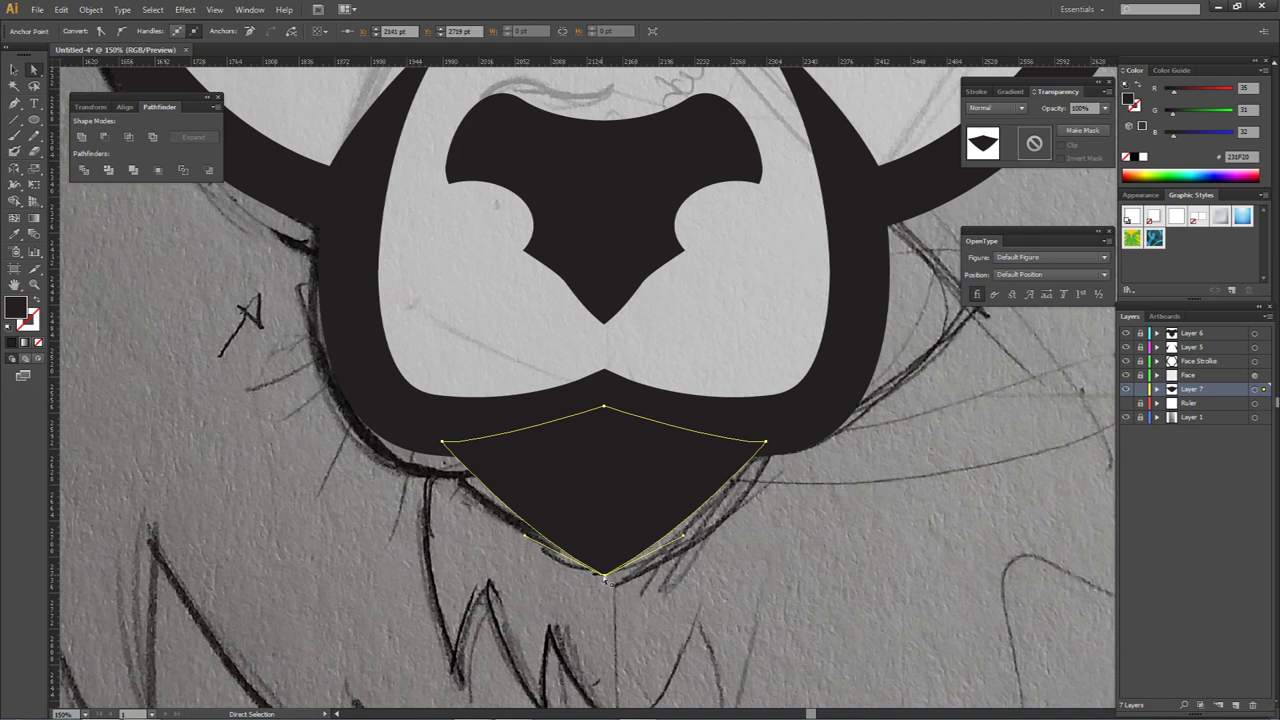
pyautogui.hotkey('ctrl', 'shift', 'a')
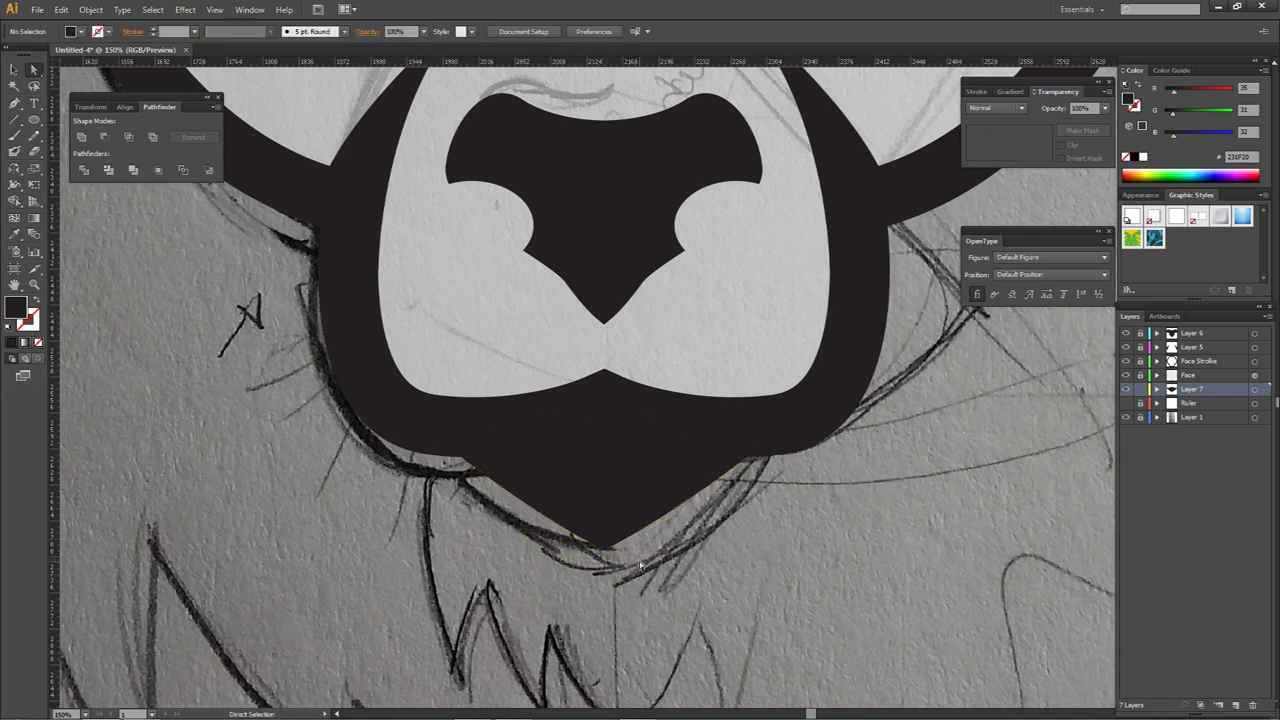
pyautogui.scroll(-2, 642, 563)
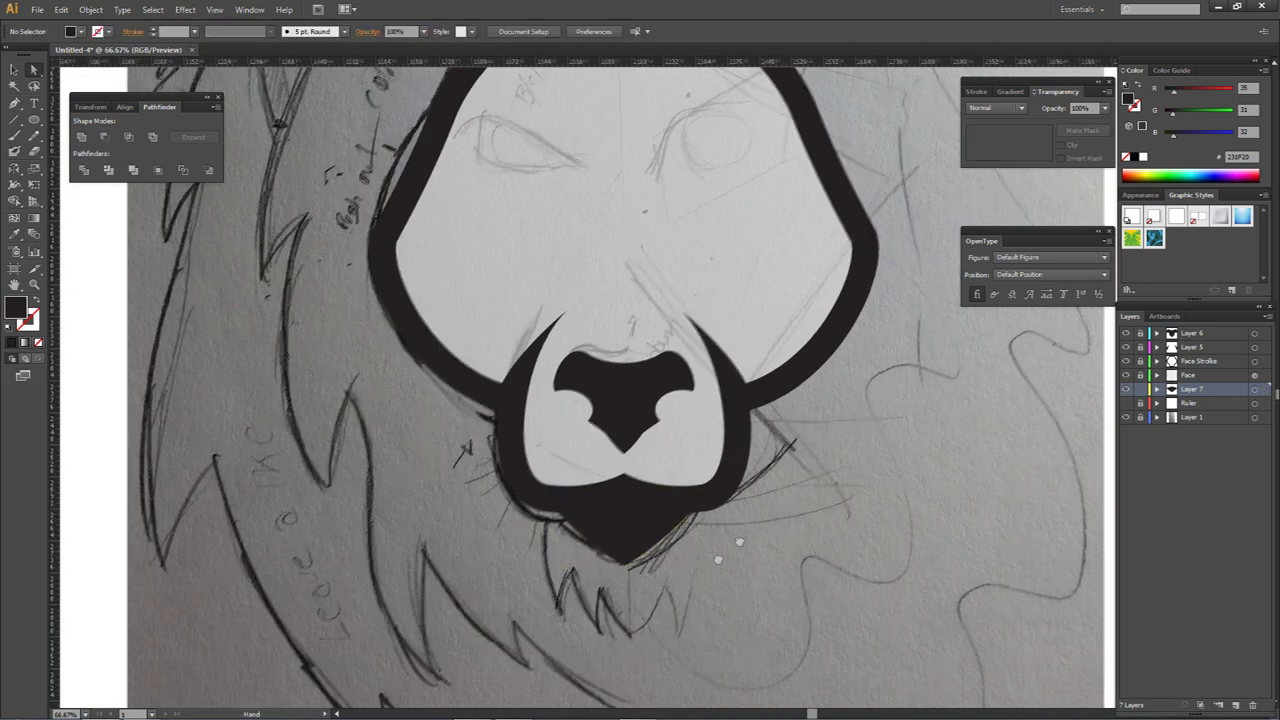
pyautogui.scroll(-1, 720, 535)
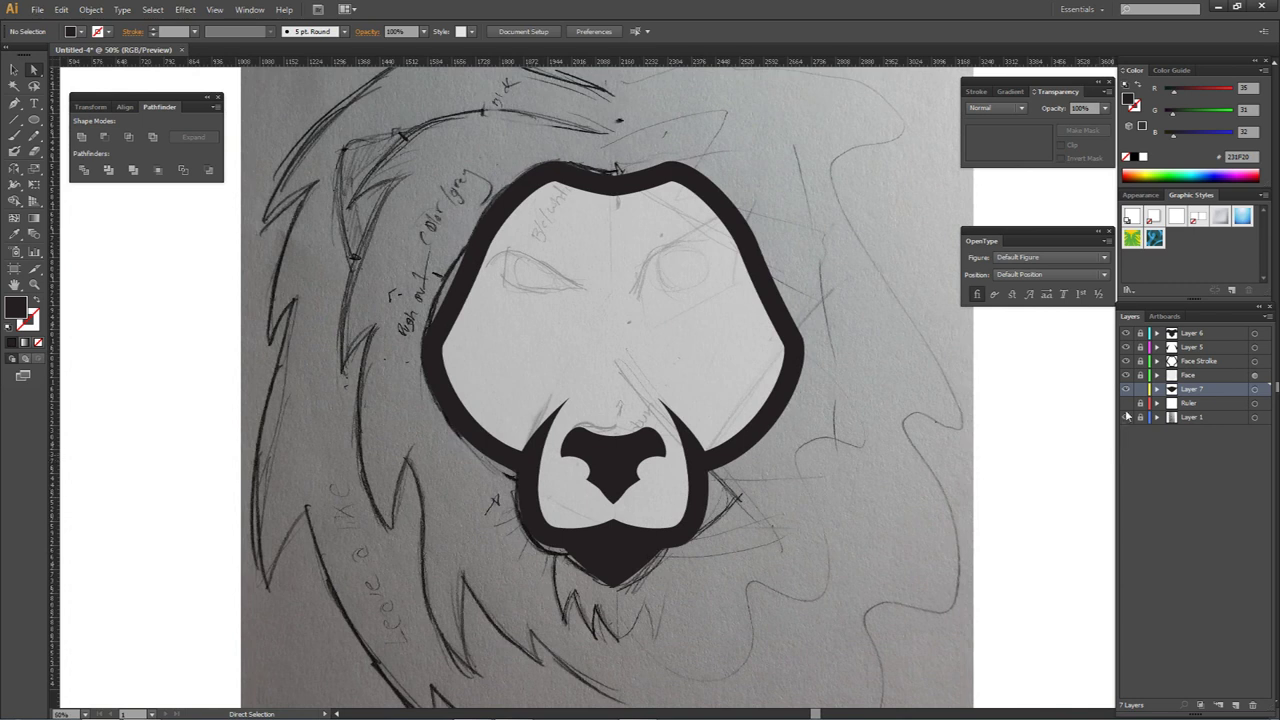
# Step: Show the Ruler layer, lock Layer 7, and add a new layer directly above the Ruler layer
pyautogui.click(1127, 403)
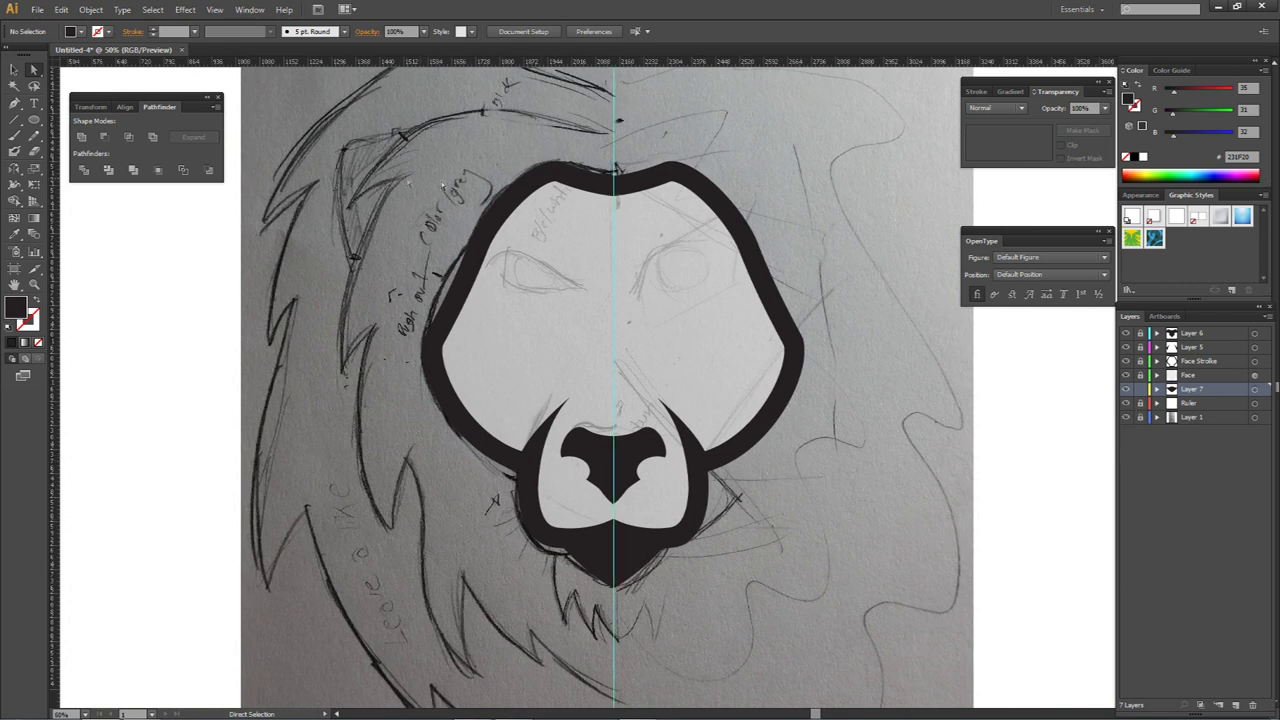
pyautogui.click(1189, 401)
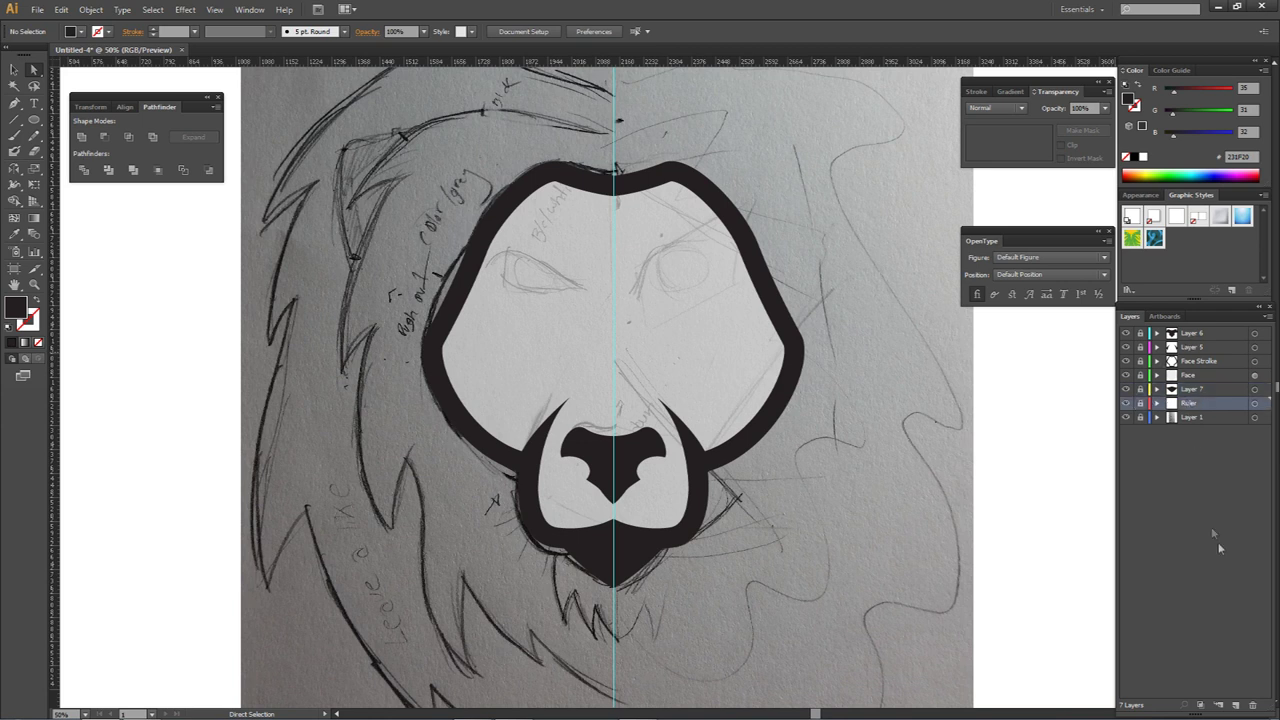
pyautogui.click(1236, 705)
# Step: With no fill or stroke, trace the inner mane with the Pen tool from the centre guide above the forehead to the first tuft's tip
pyautogui.press('p')
pyautogui.press('space')
pyautogui.moveTo(541, 228); pyautogui.dragTo(649, 347)
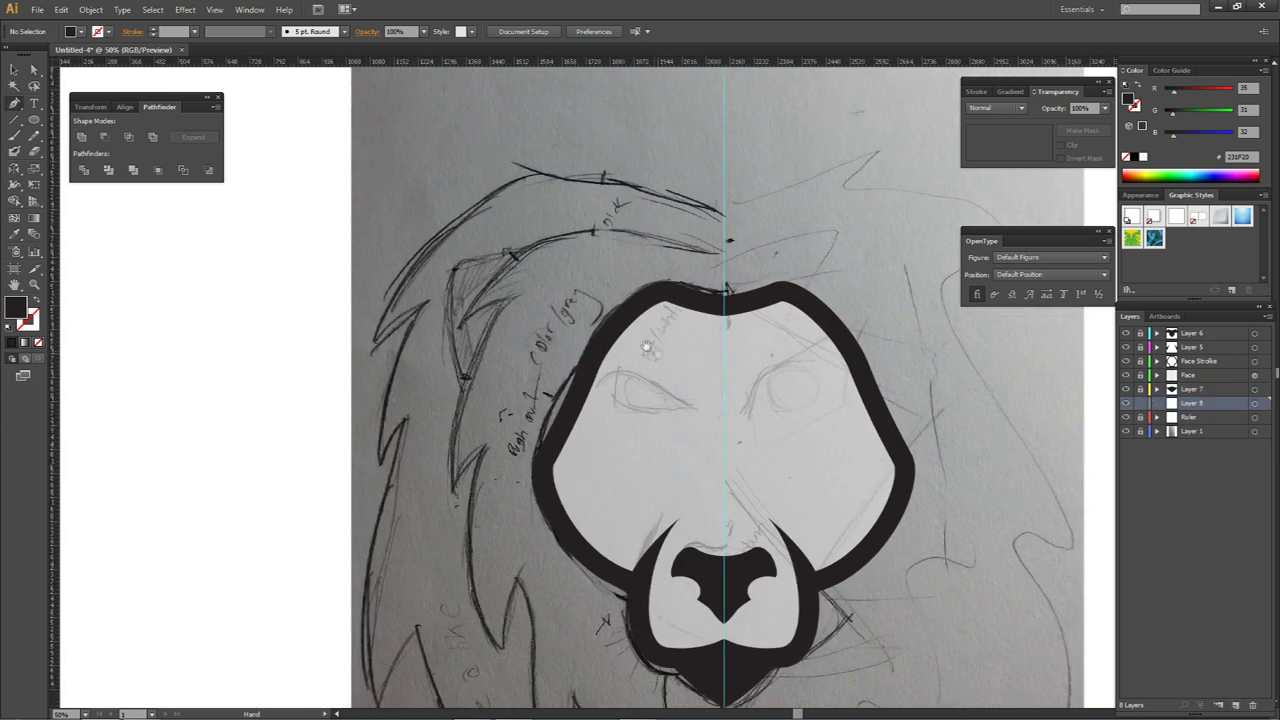
pyautogui.hotkey('shift', 'x')
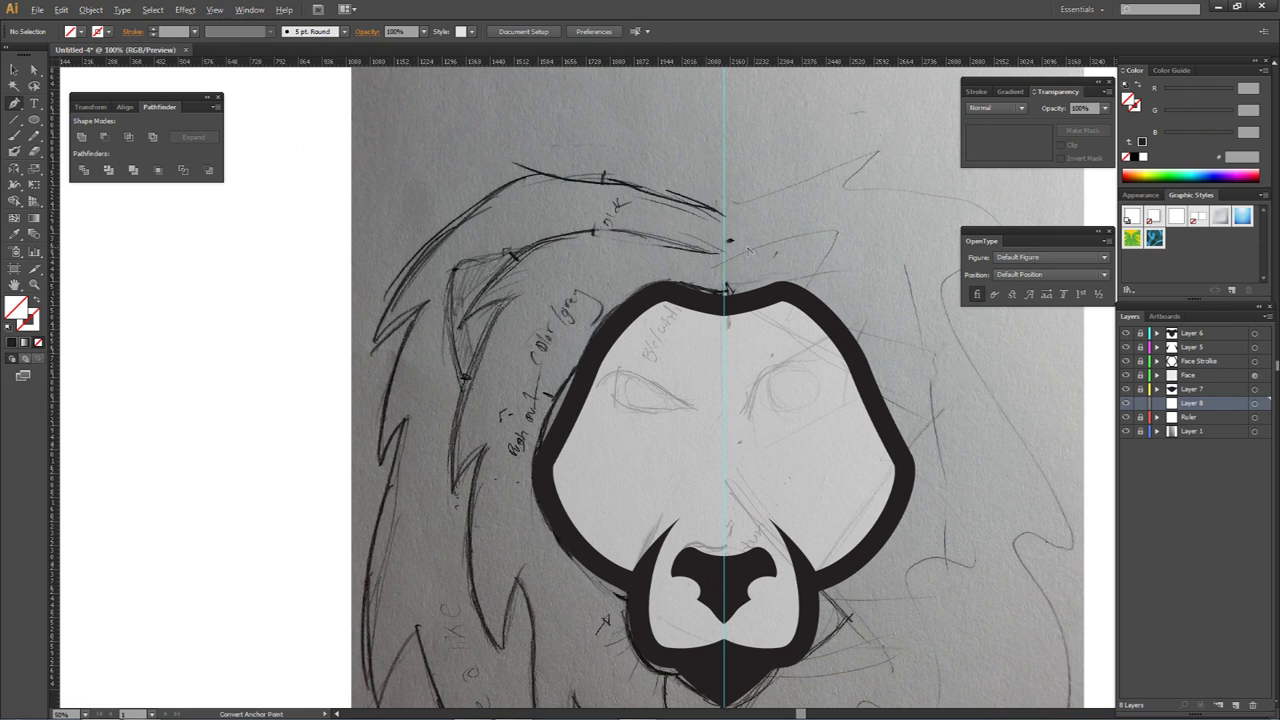
pyautogui.scroll(2, 700, 262)
pyautogui.click(703, 270)
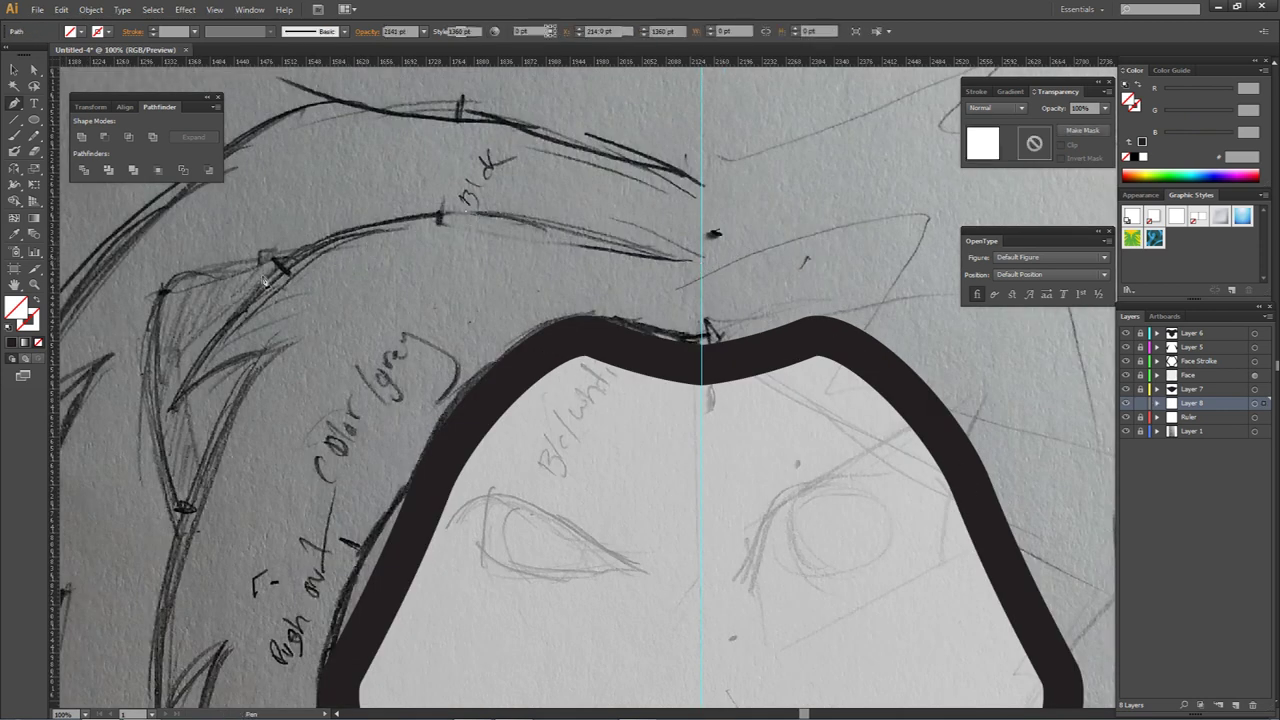
pyautogui.click(168, 416)
pyautogui.click(170, 417)
pyautogui.moveTo(164, 429); pyautogui.dragTo(394, 356)
pyautogui.scroll(4, 398, 355)
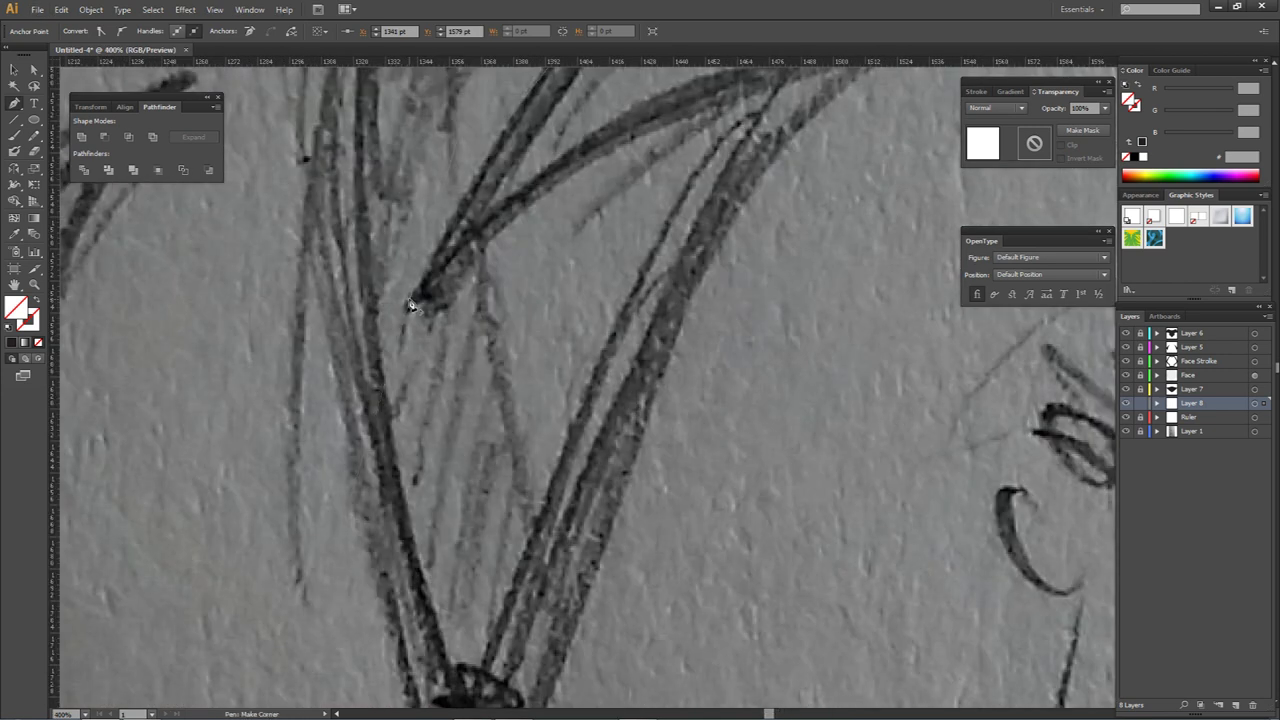
# Step: Curve the path from the first tuft's tip up into its notch and give the shape the dark 231F20 fill
pyautogui.scroll(-3, 410, 305)
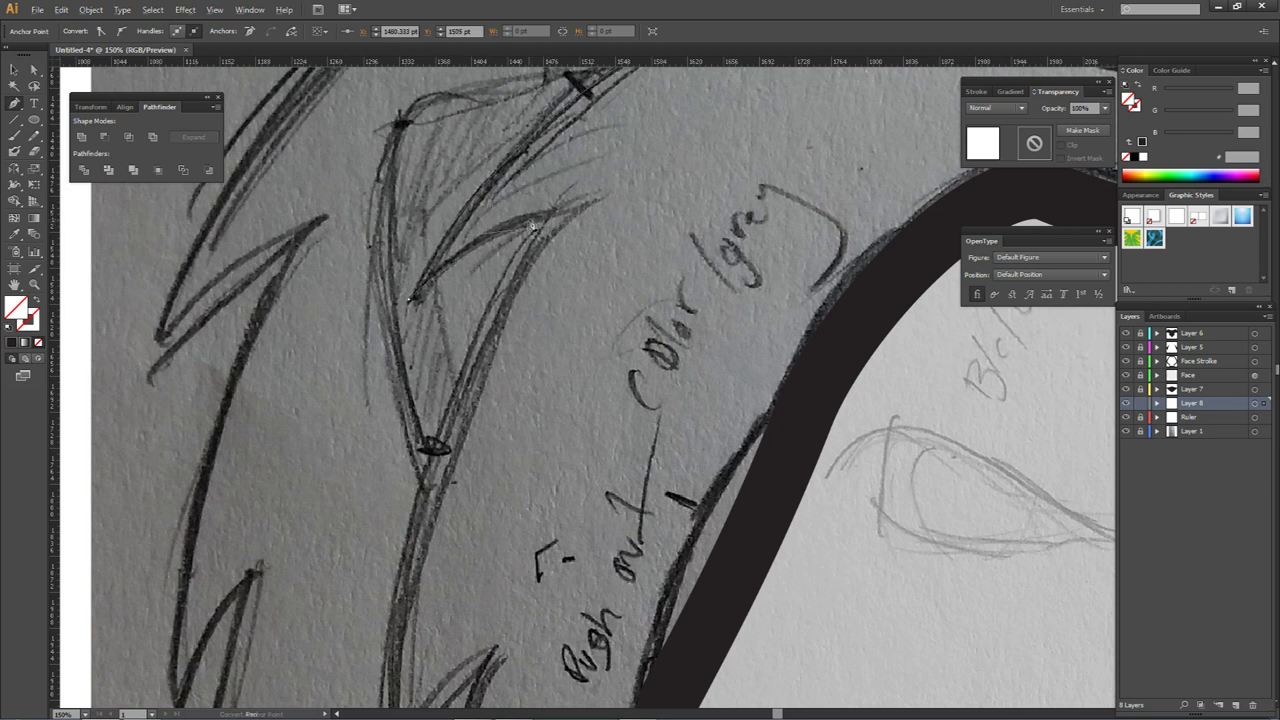
pyautogui.hotkey('ctrl', '-')
pyautogui.hotkey('ctrl', '-')
pyautogui.click(13, 343)
pyautogui.hotkey('ctrl', '+')
pyautogui.hotkey('ctrl', '+')
pyautogui.hotkey('ctrl', '+')
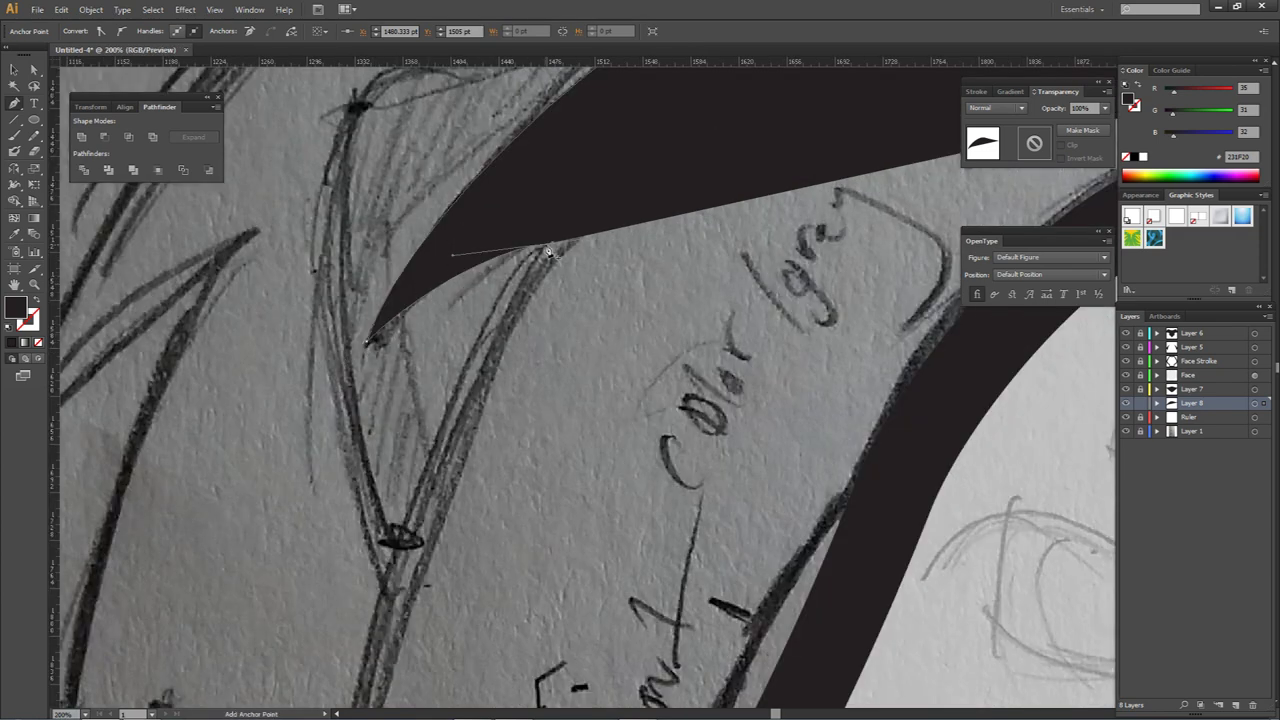
# Step: Trace the mane's edge down to the second tuft's tip and curve back up into its notch
pyautogui.moveTo(558, 477); pyautogui.dragTo(624, 160)
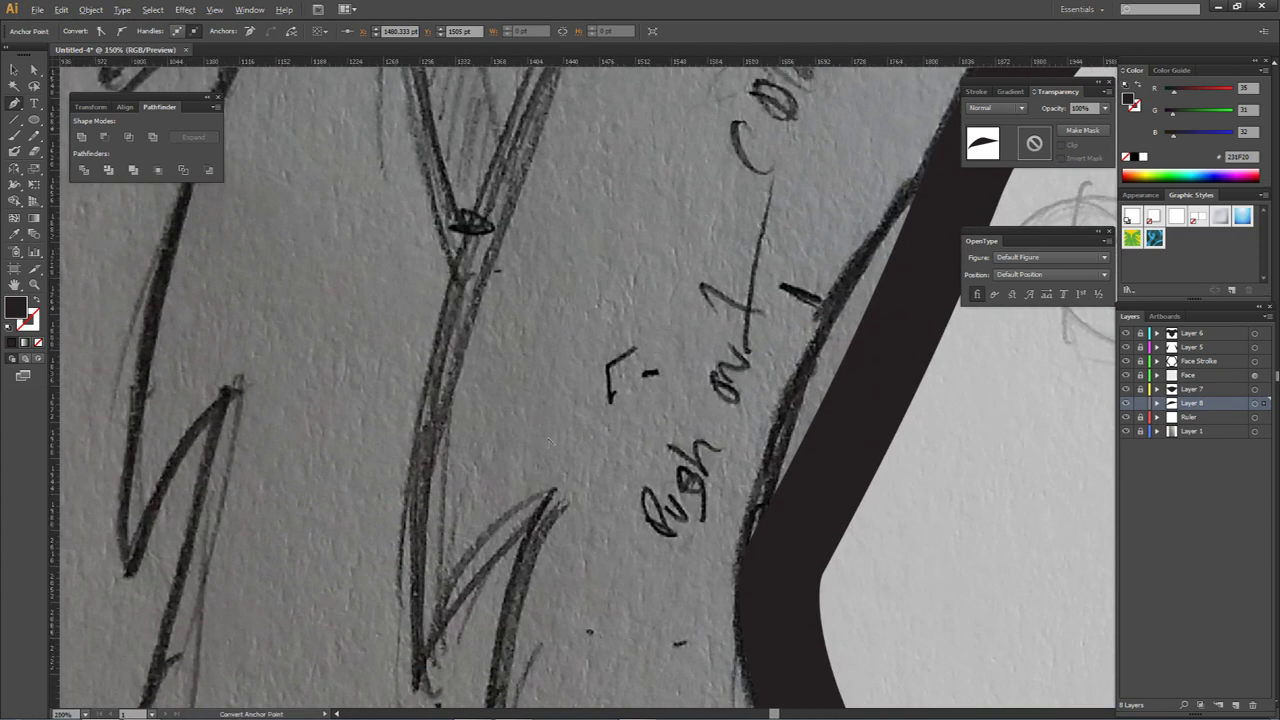
pyautogui.hotkey('ctrl', '-')
pyautogui.hotkey('ctrl', '-')
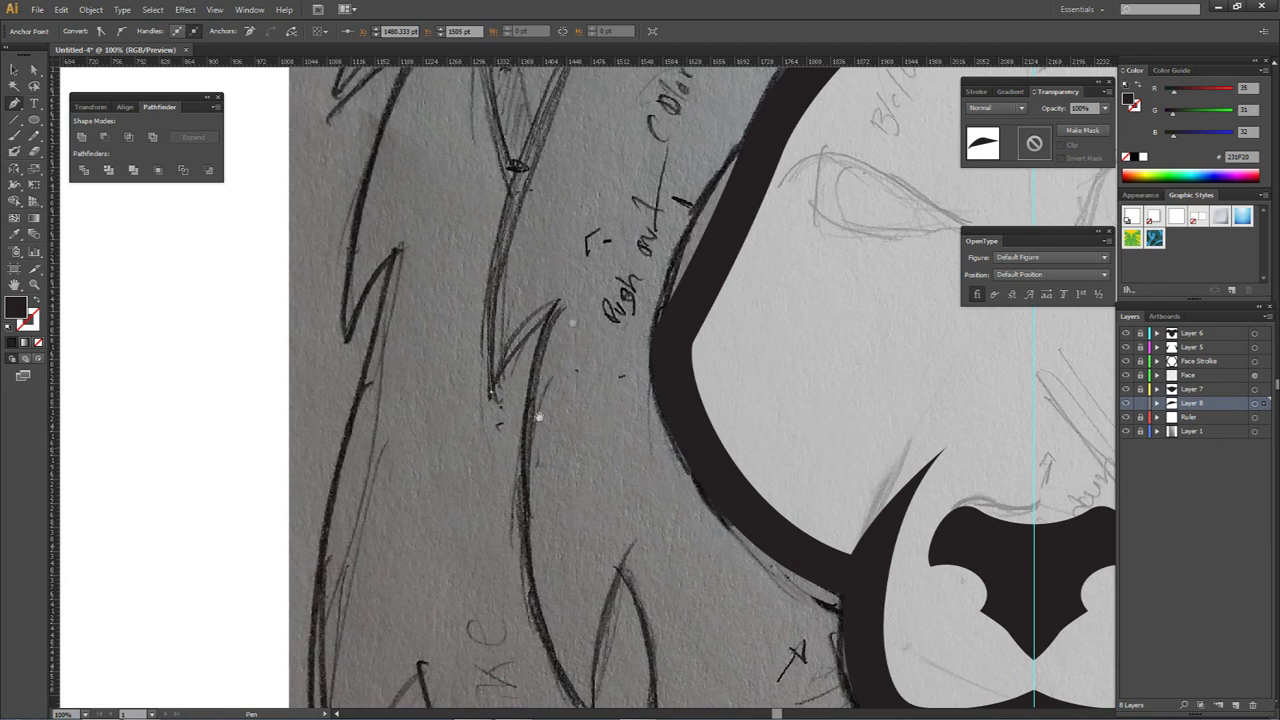
pyautogui.moveTo(494, 400); pyautogui.dragTo(433, 591)
pyautogui.moveTo(476, 523); pyautogui.dragTo(494, 508)
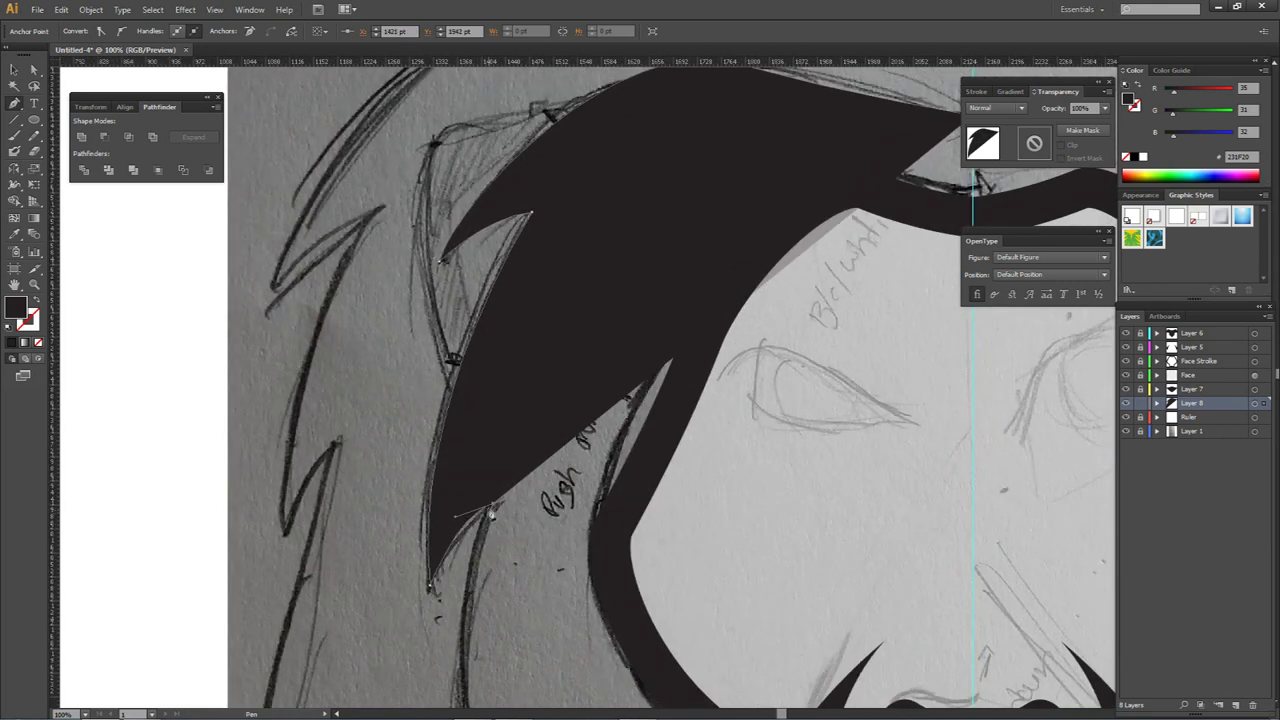
# Step: Continue the outline beside the cheek down to the third tuft's tip, following the sketched curve
pyautogui.moveTo(497, 434); pyautogui.dragTo(511, 289)
pyautogui.moveTo(521, 507); pyautogui.dragTo(513, 362)
pyautogui.moveTo(536, 622); pyautogui.dragTo(652, 706)
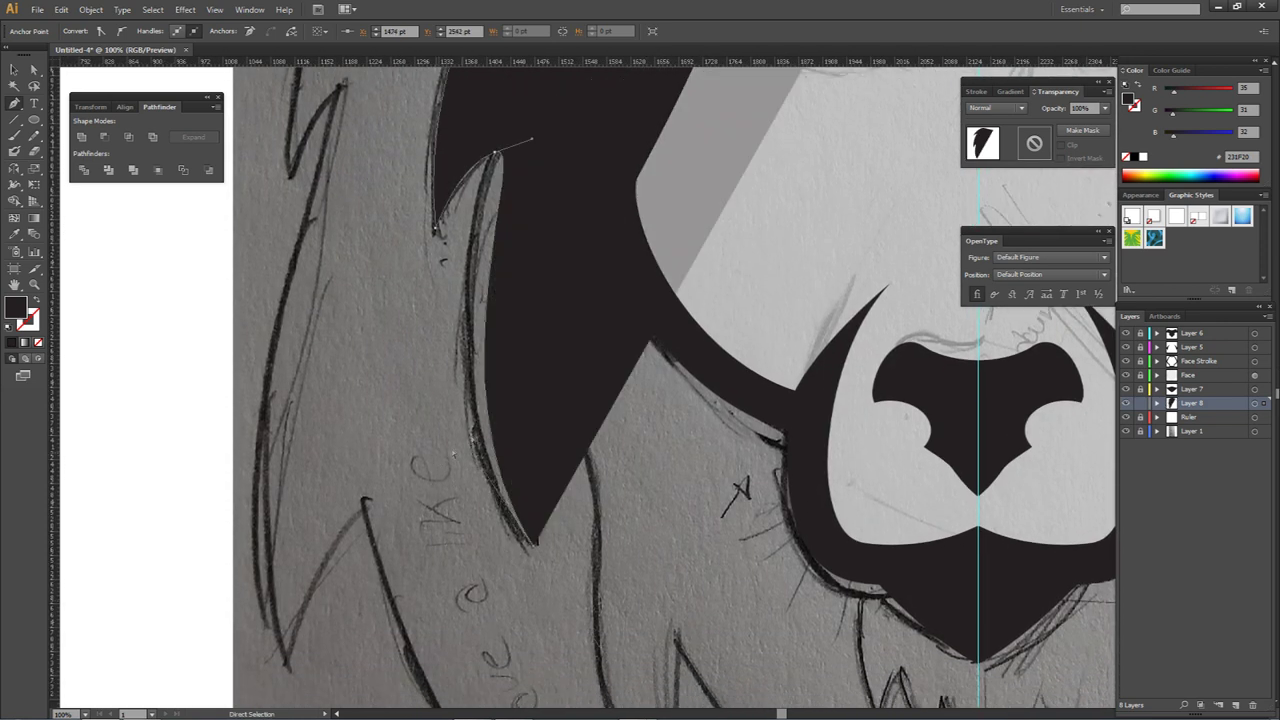
pyautogui.scroll(3, 428, 389)
pyautogui.moveTo(414, 367); pyautogui.dragTo(354, 292)
pyautogui.scroll(-3, 511, 356)
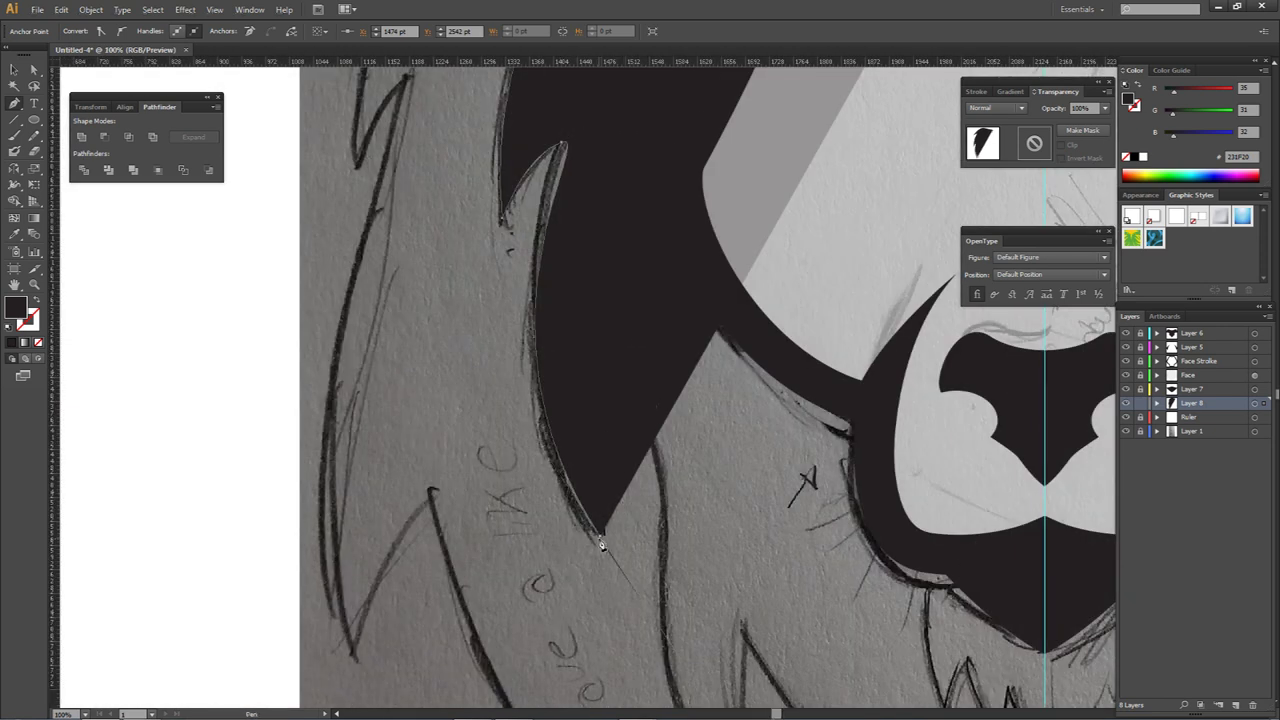
# Step: Trace the notch after the third tuft, the long curve down to the fourth tuft's tip, and the notch behind it
pyautogui.moveTo(608, 435); pyautogui.dragTo(628, 423)
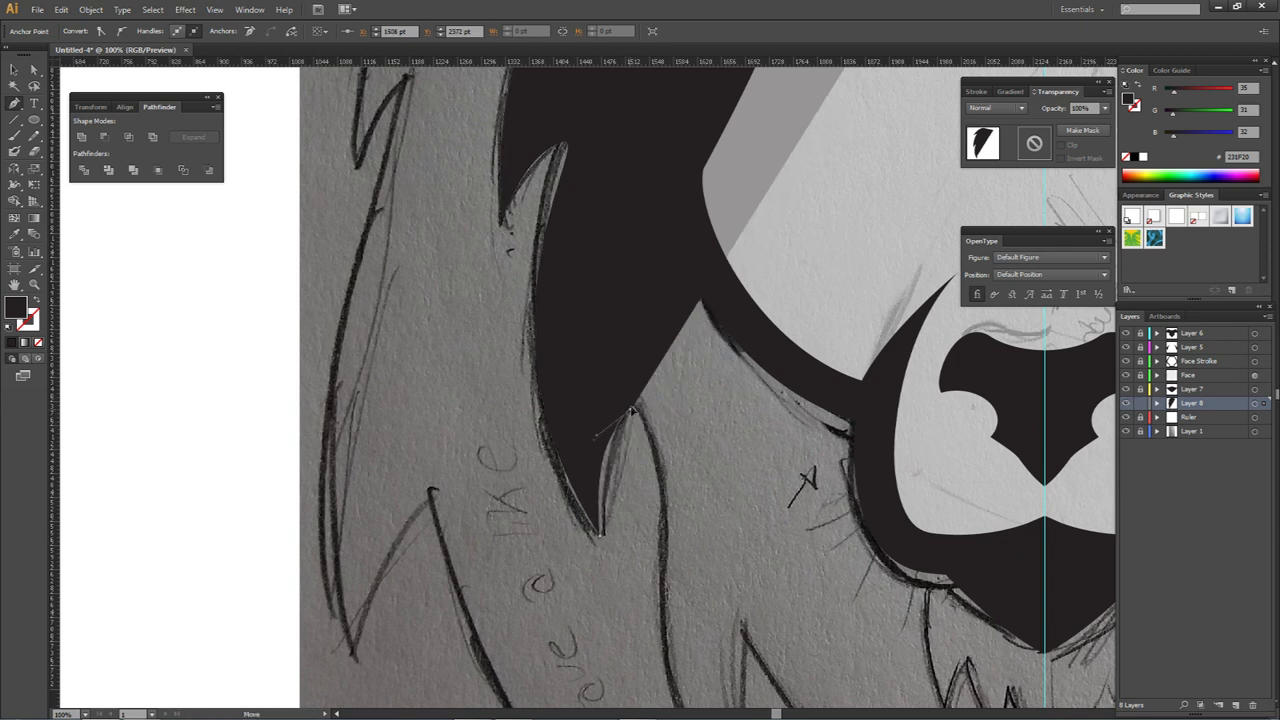
pyautogui.moveTo(662, 539); pyautogui.dragTo(622, 316)
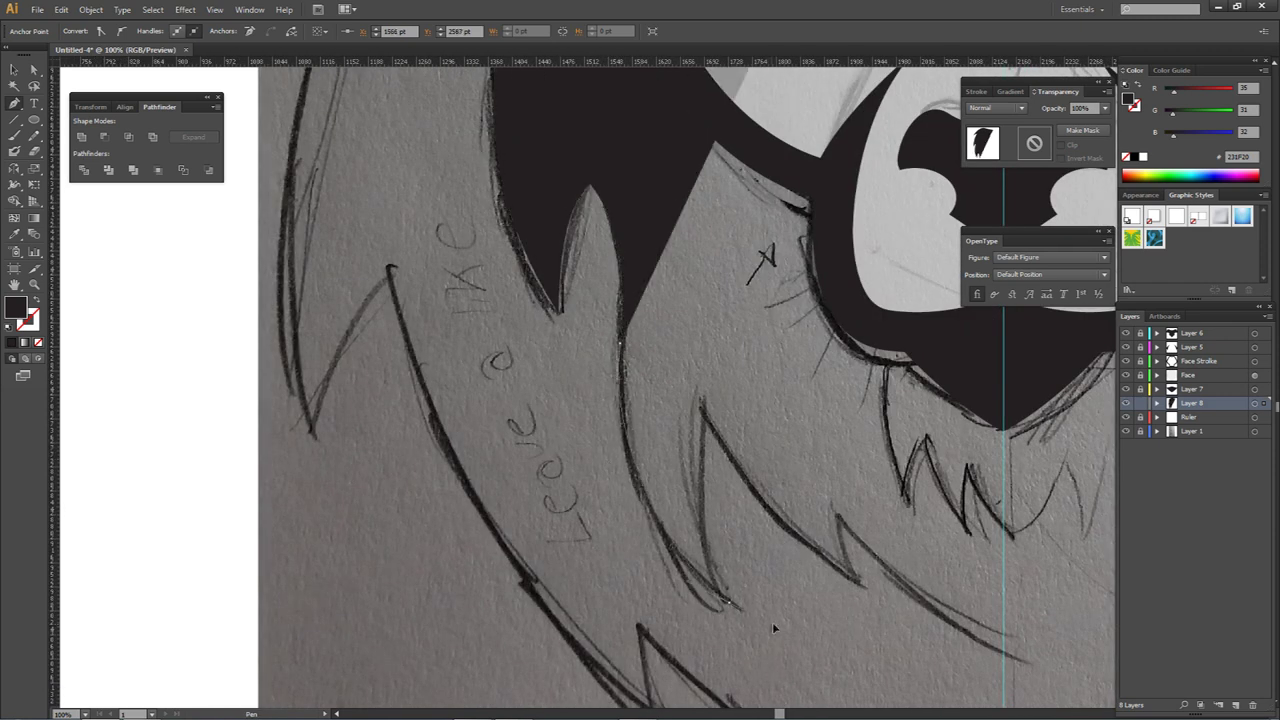
pyautogui.click(729, 602)
pyautogui.moveTo(703, 430); pyautogui.dragTo(677, 507)
pyautogui.click(704, 429)
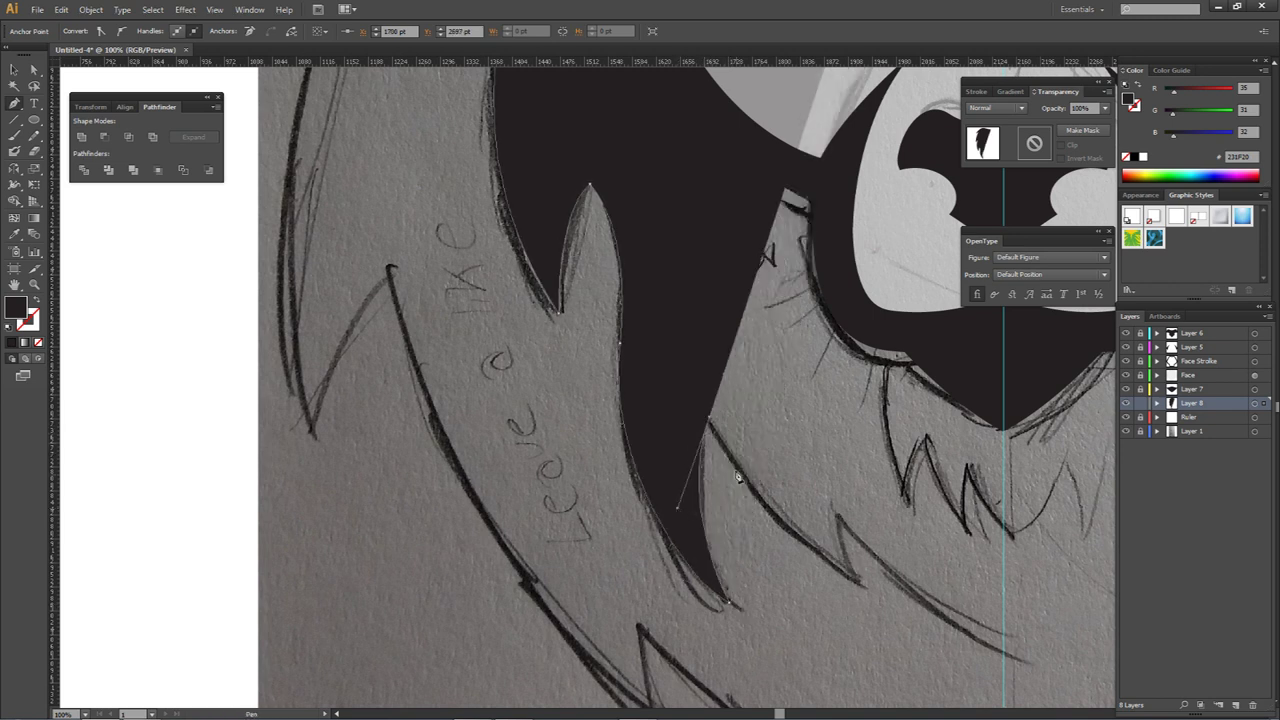
# Step: Trace the mane outline from the fourth notch down to the tip of the fifth tuft below the muzzle
pyautogui.click(862, 584)
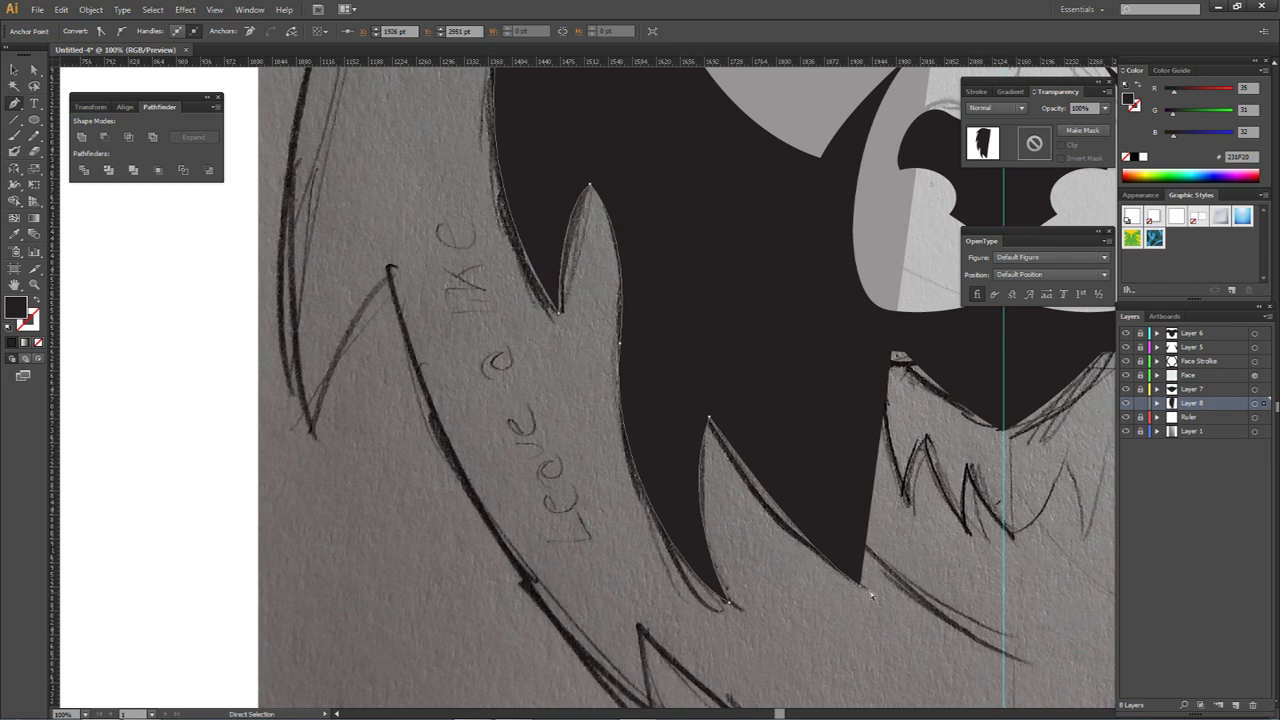
pyautogui.scroll(2, 802, 551)
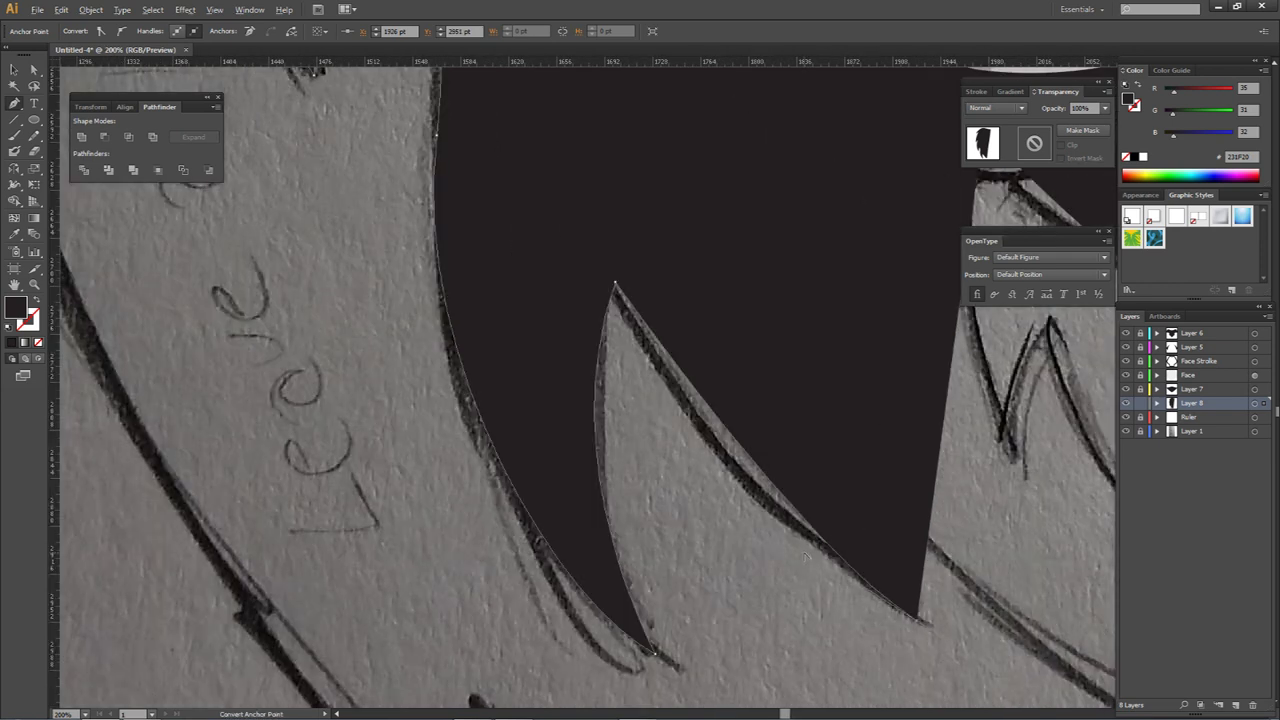
pyautogui.moveTo(799, 548)
pyautogui.mouseDown()
pyautogui.moveTo(727, 532)
pyautogui.moveTo(750, 572)
pyautogui.mouseUp()
pyautogui.scroll(-1, 793, 480)
pyautogui.moveTo(846, 549)
pyautogui.mouseDown()
pyautogui.moveTo(683, 491)
pyautogui.moveTo(727, 433)
pyautogui.moveTo(697, 432)
pyautogui.moveTo(702, 407)
pyautogui.mouseUp()
pyautogui.hotkey('ctrl', 'z')
pyautogui.click(708, 545)
# Step: Curve the outline into the small notch behind the fifth tuft, and bring it down the sketch line to the centre guide
pyautogui.moveTo(692, 469); pyautogui.dragTo(683, 451)
pyautogui.hotkey('ctrl', 'z')
pyautogui.moveTo(673, 512); pyautogui.dragTo(675, 505)
pyautogui.click(680, 469)
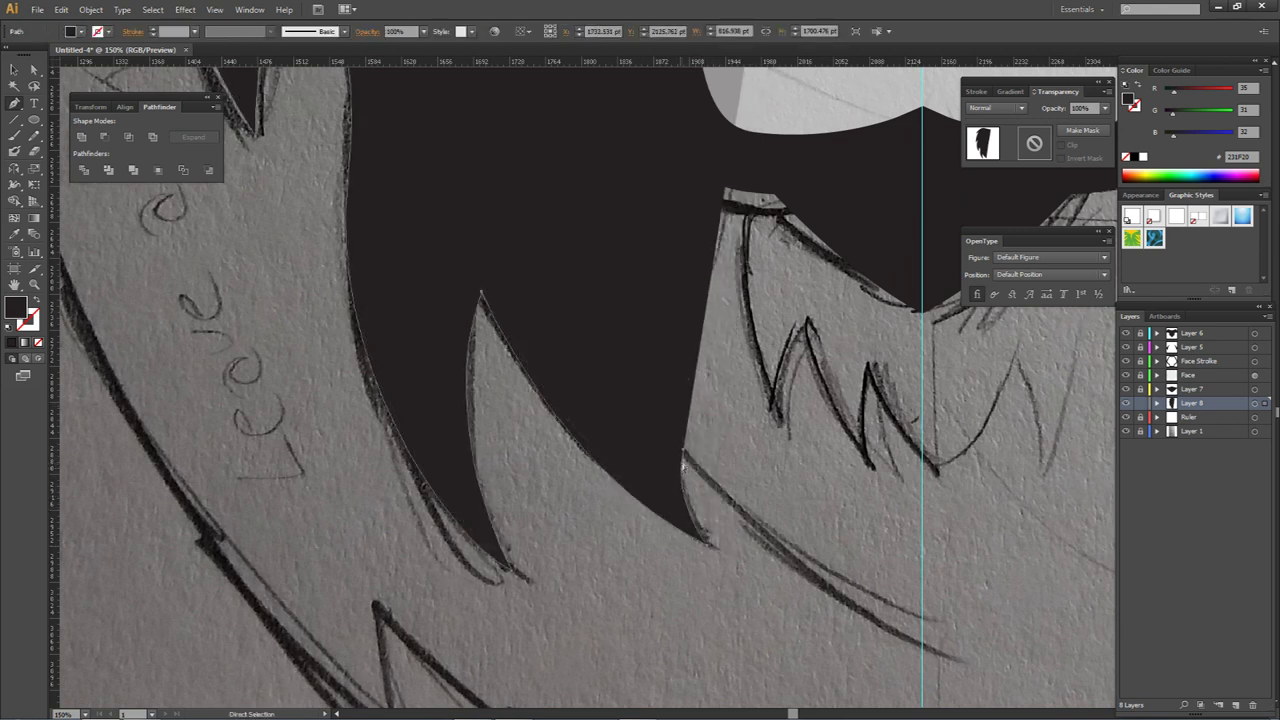
pyautogui.click(683, 452)
pyautogui.click(683, 452)
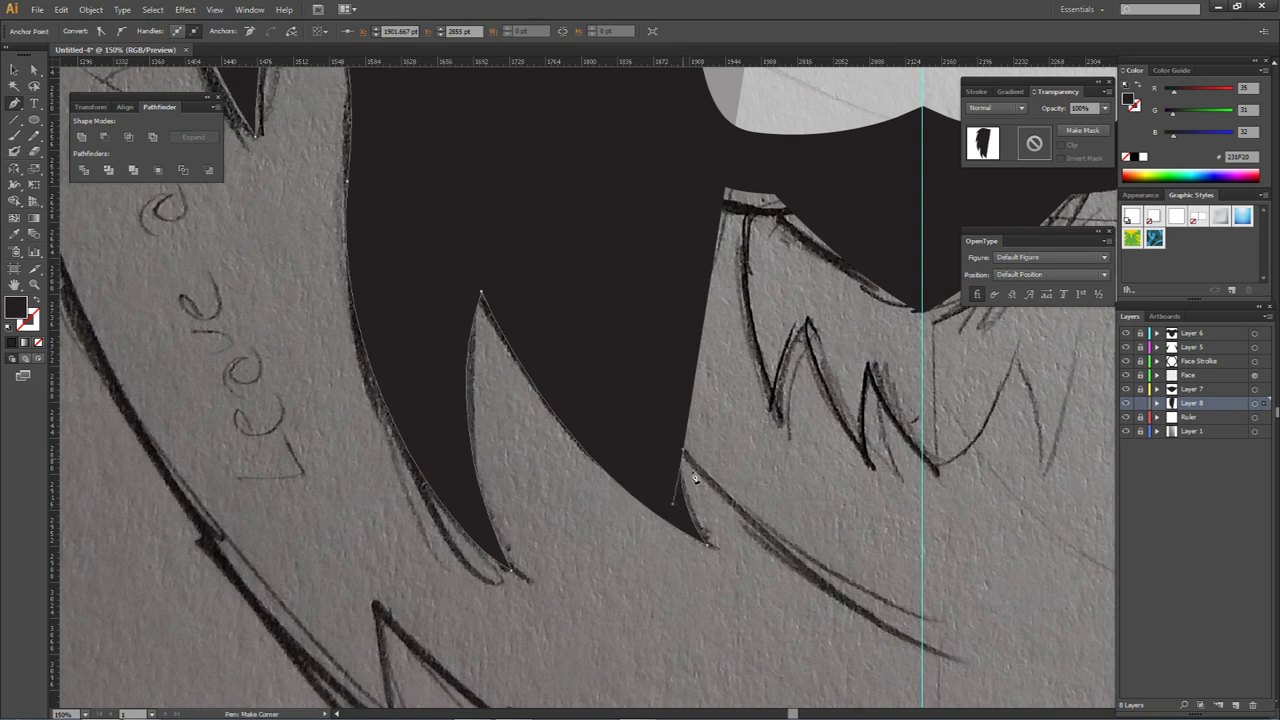
pyautogui.click(922, 646)
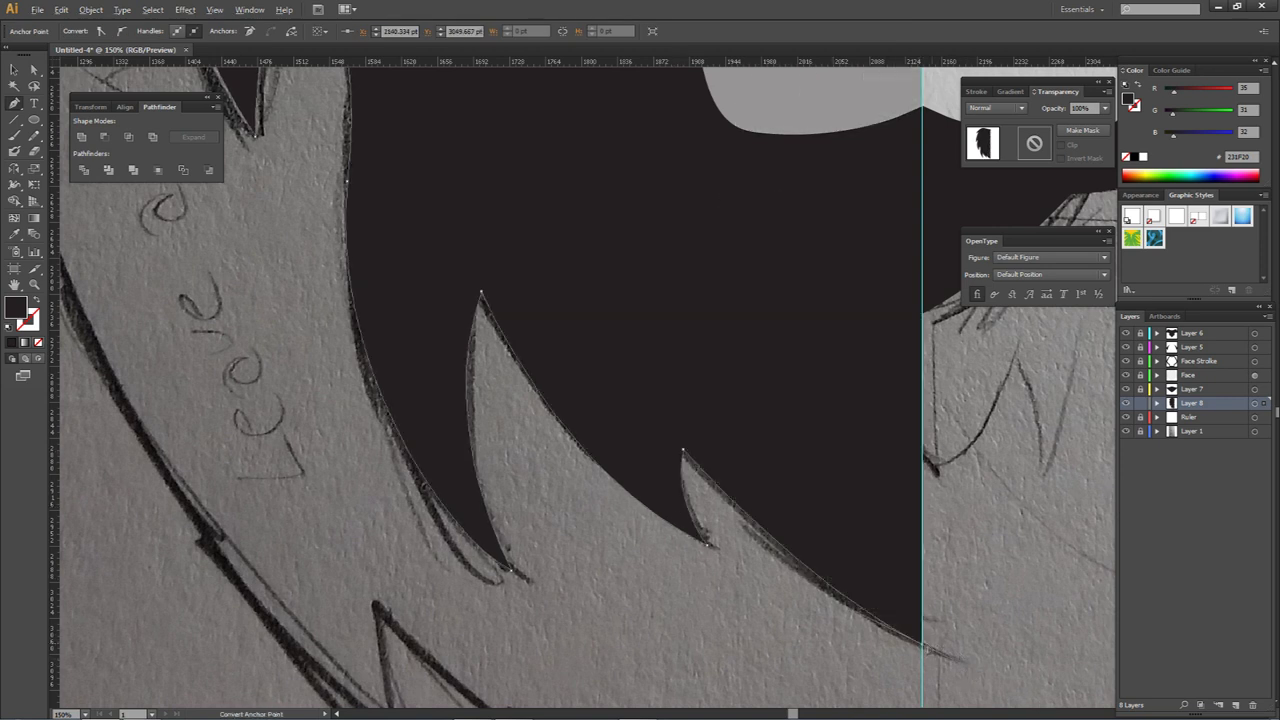
# Step: Close the mane half's path at its starting point on the centre guide above the forehead
pyautogui.hotkey('ctrl', '-')
pyautogui.hotkey('ctrl', '-')
pyautogui.hotkey('ctrl', '-')
pyautogui.moveTo(756, 281); pyautogui.dragTo(676, 491)
pyautogui.scroll(9, 716, 280)
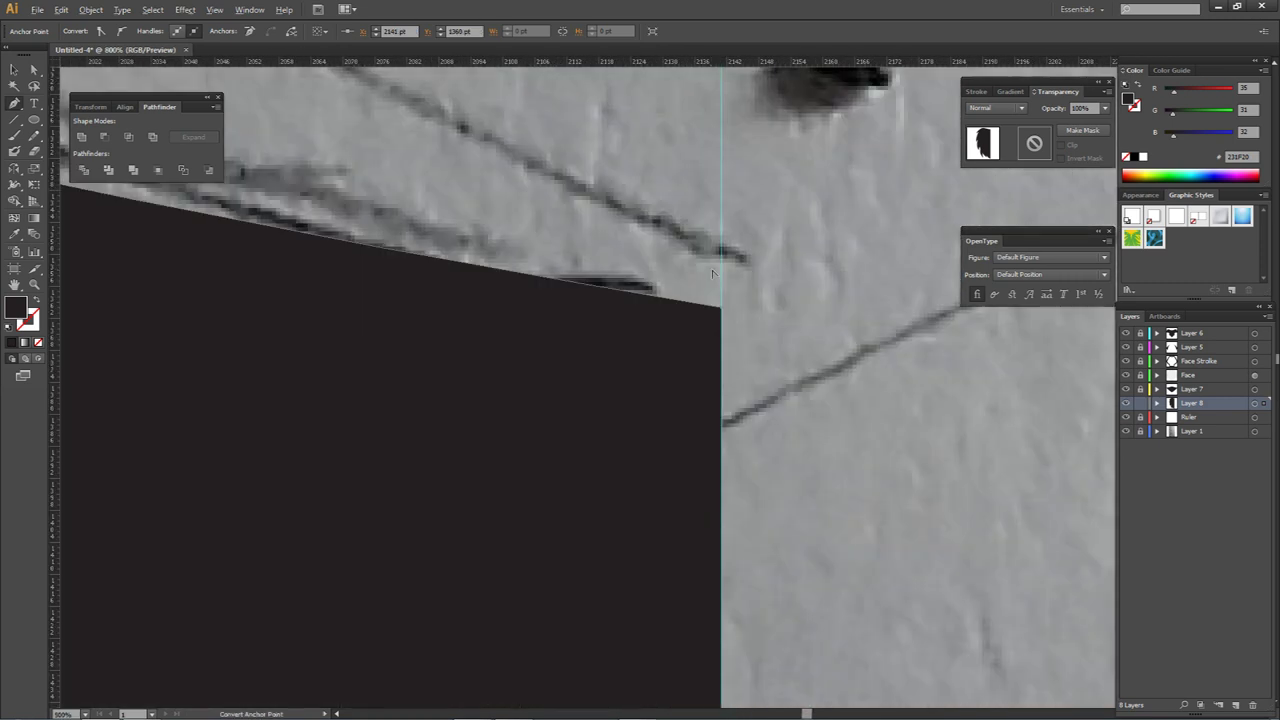
pyautogui.hotkey('ctrl', '-')
pyautogui.hotkey('ctrl', '-')
pyautogui.hotkey('ctrl', '-')
pyautogui.hotkey('ctrl', '-')
pyautogui.hotkey('ctrl', '-')
pyautogui.hotkey('ctrl', '-')
pyautogui.hotkey('ctrl', '-')
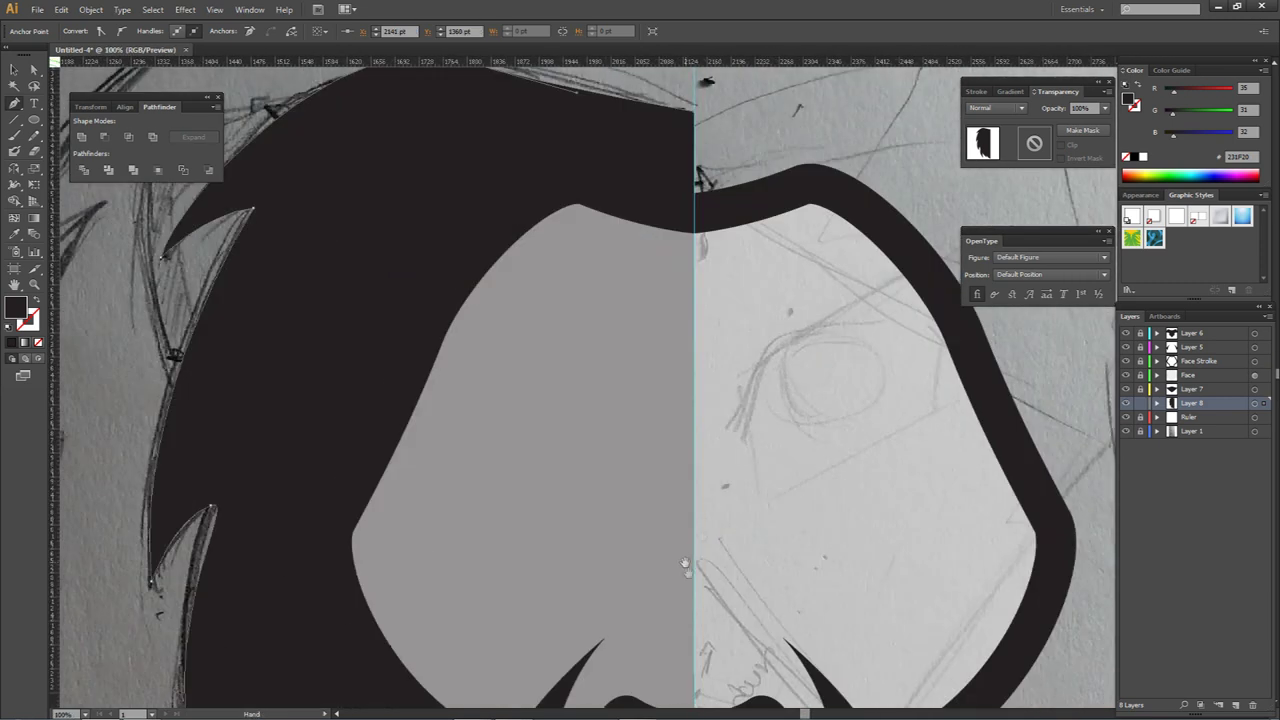
# Step: Move the mane half's lowest anchor point exactly onto the centre guide with the Direct Selection tool
pyautogui.moveTo(685, 563); pyautogui.dragTo(714, 223)
pyautogui.moveTo(729, 540); pyautogui.dragTo(722, 487)
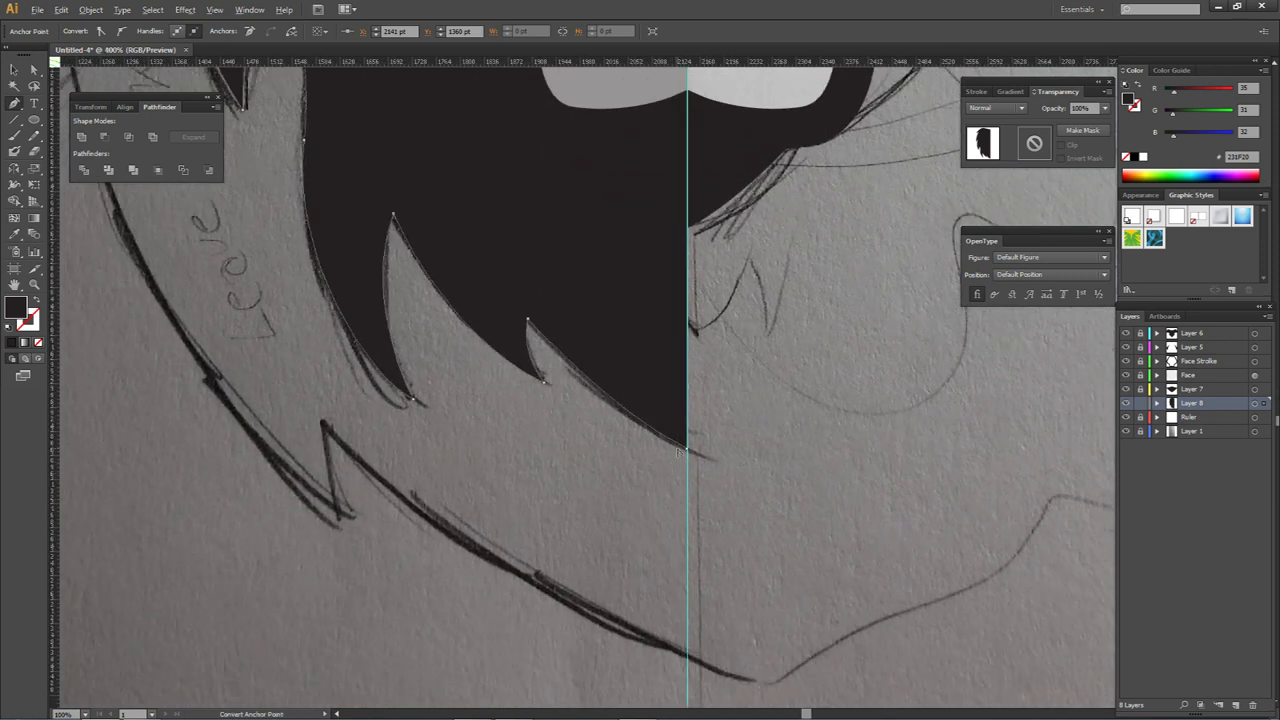
pyautogui.scroll(8, 681, 453)
pyautogui.press('a')
pyautogui.moveTo(775, 419); pyautogui.dragTo(783, 420)
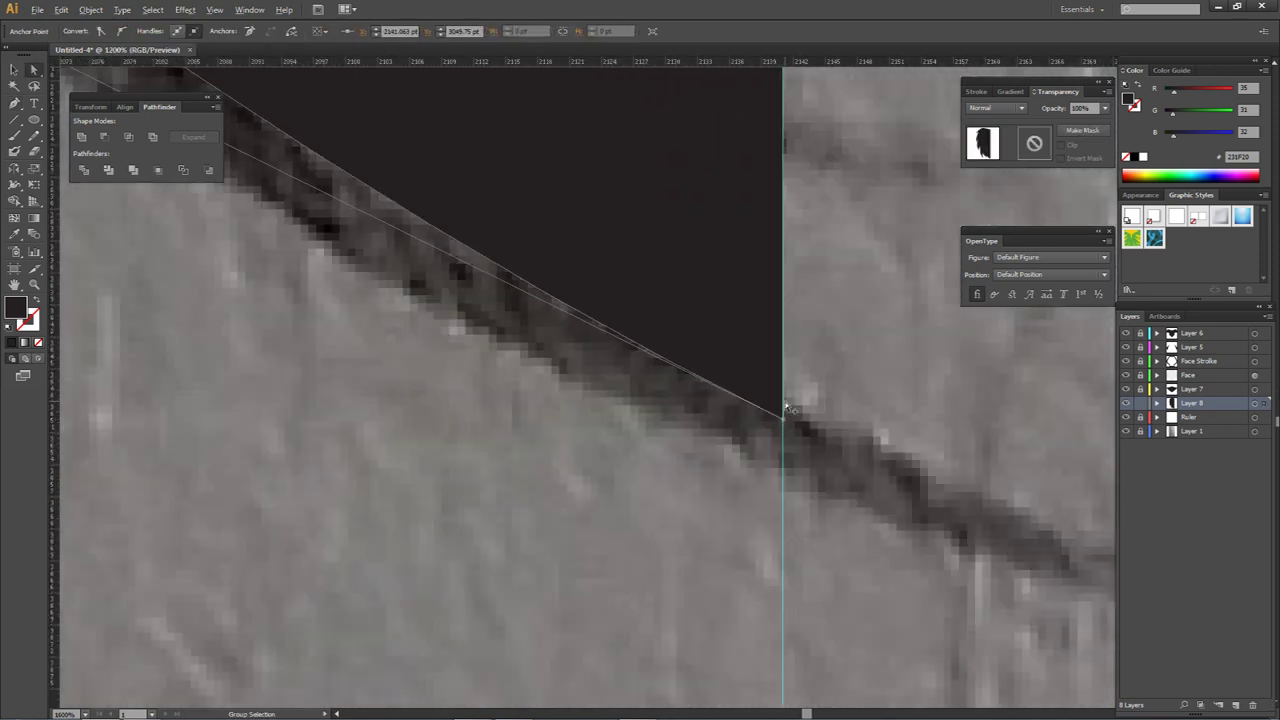
pyautogui.scroll(-7, 785, 394)
pyautogui.click(824, 314)
# Step: Select the anchor points along the mane half's outer side and shift them slightly outward to widen it
pyautogui.scroll(-2, 817, 296)
pyautogui.moveTo(634, 222); pyautogui.dragTo(637, 523)
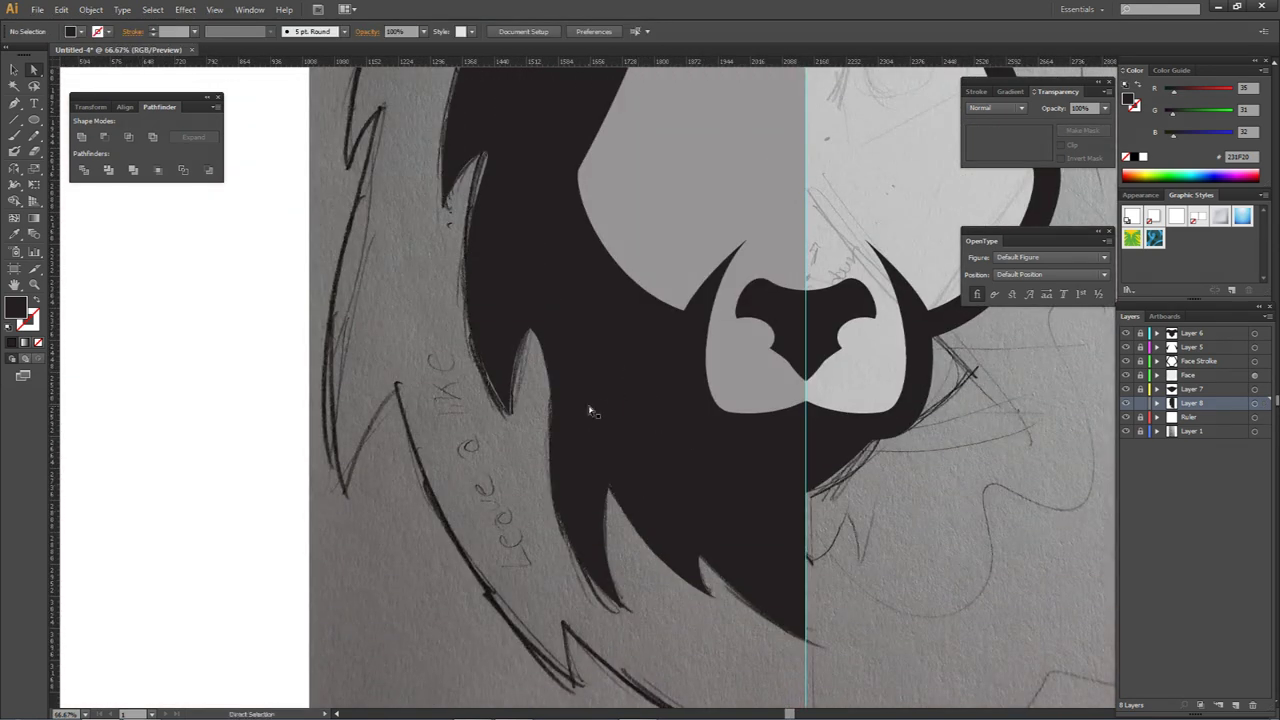
pyautogui.scroll(-3, 589, 403)
pyautogui.moveTo(565, 393); pyautogui.dragTo(563, 453)
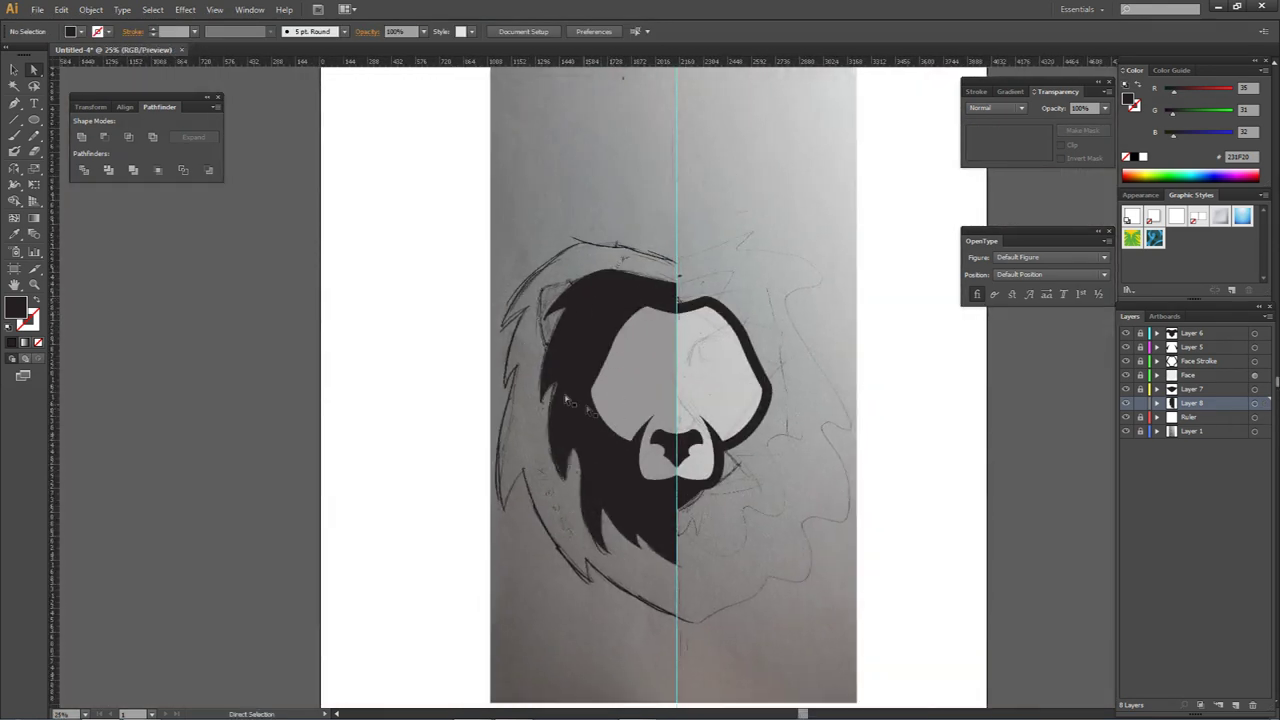
pyautogui.click(568, 480)
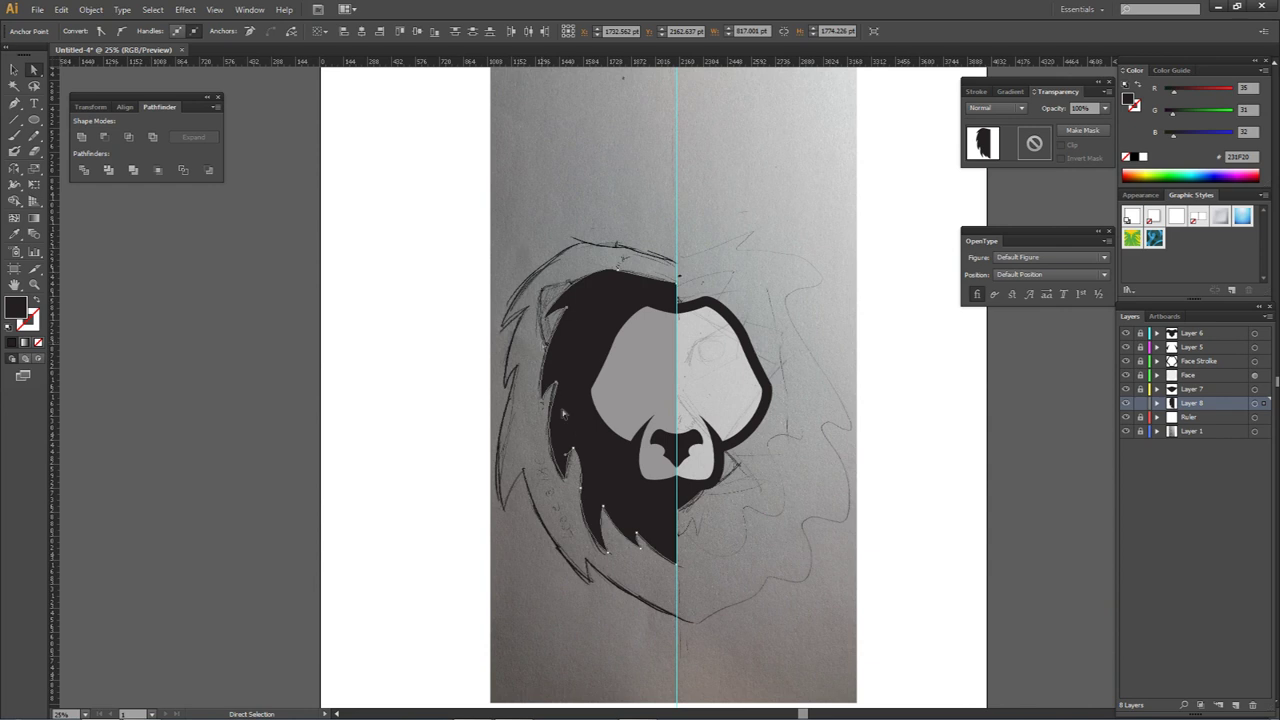
pyautogui.moveTo(584, 493); pyautogui.dragTo(573, 491)
pyautogui.click(801, 515)
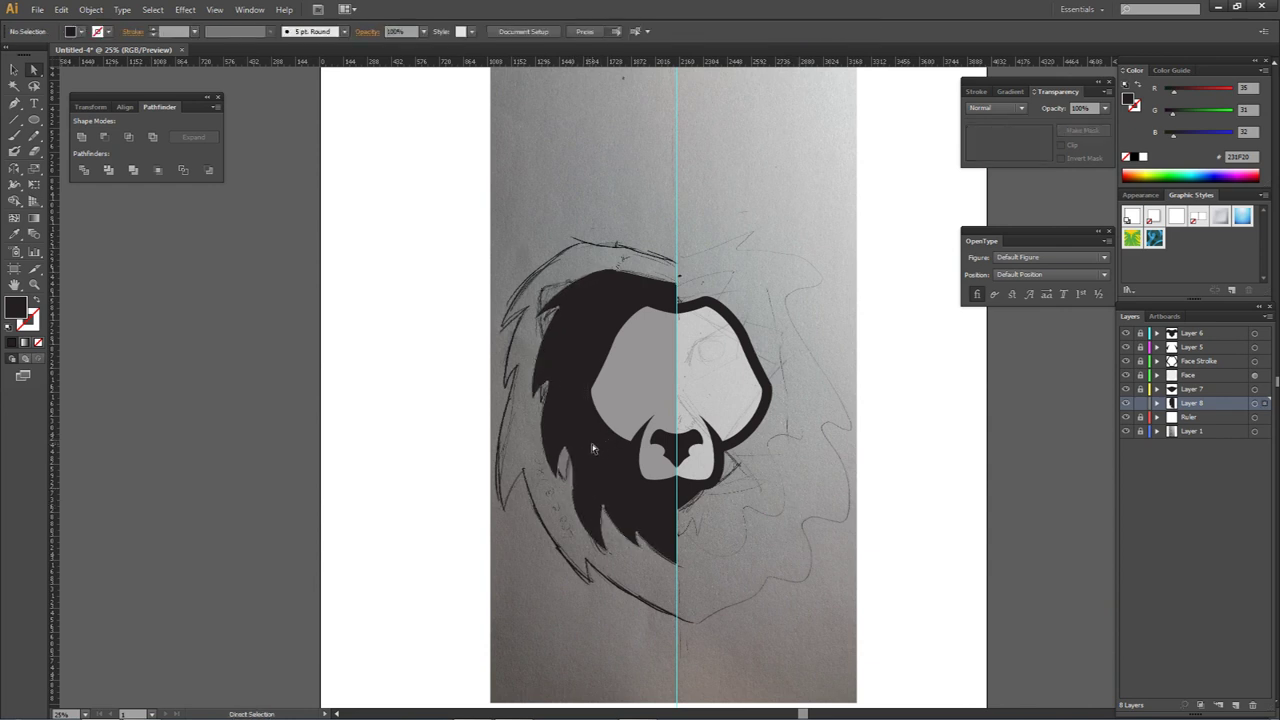
# Step: Duplicate the mane half onto the other side of the face and reflect the copy horizontally
pyautogui.moveTo(670, 350); pyautogui.dragTo(601, 348)
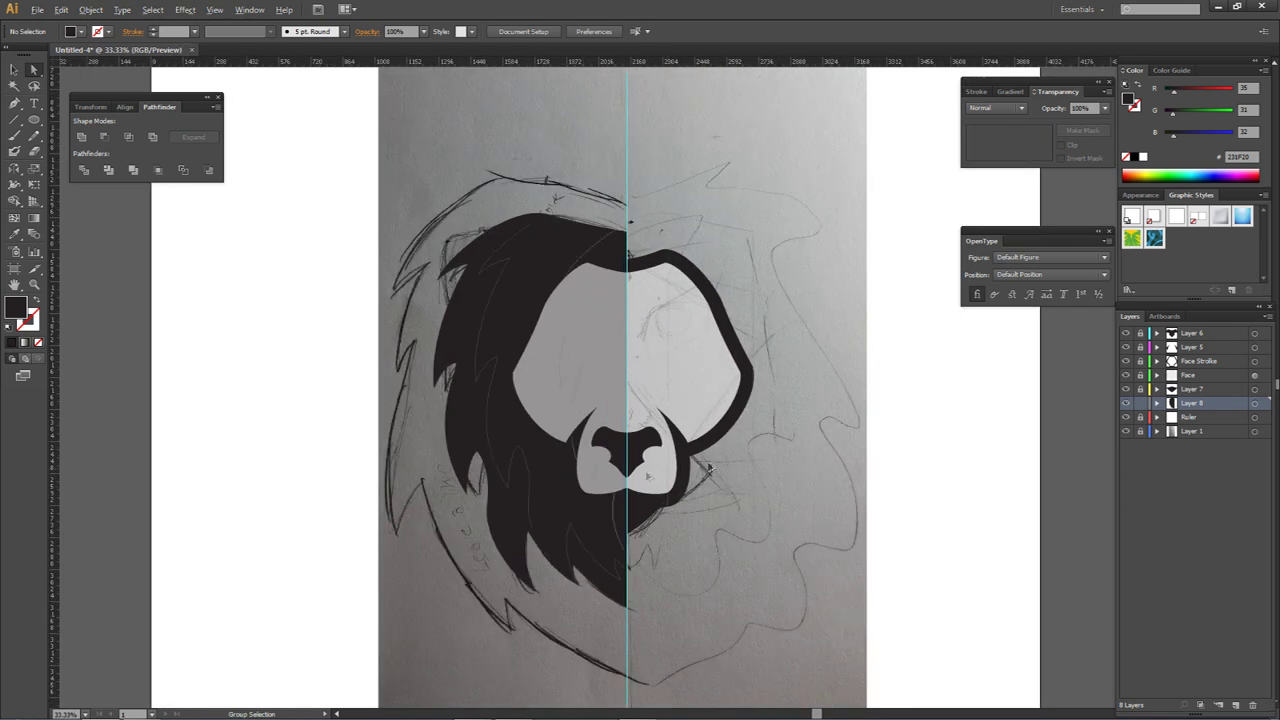
pyautogui.rightClick(772, 452)
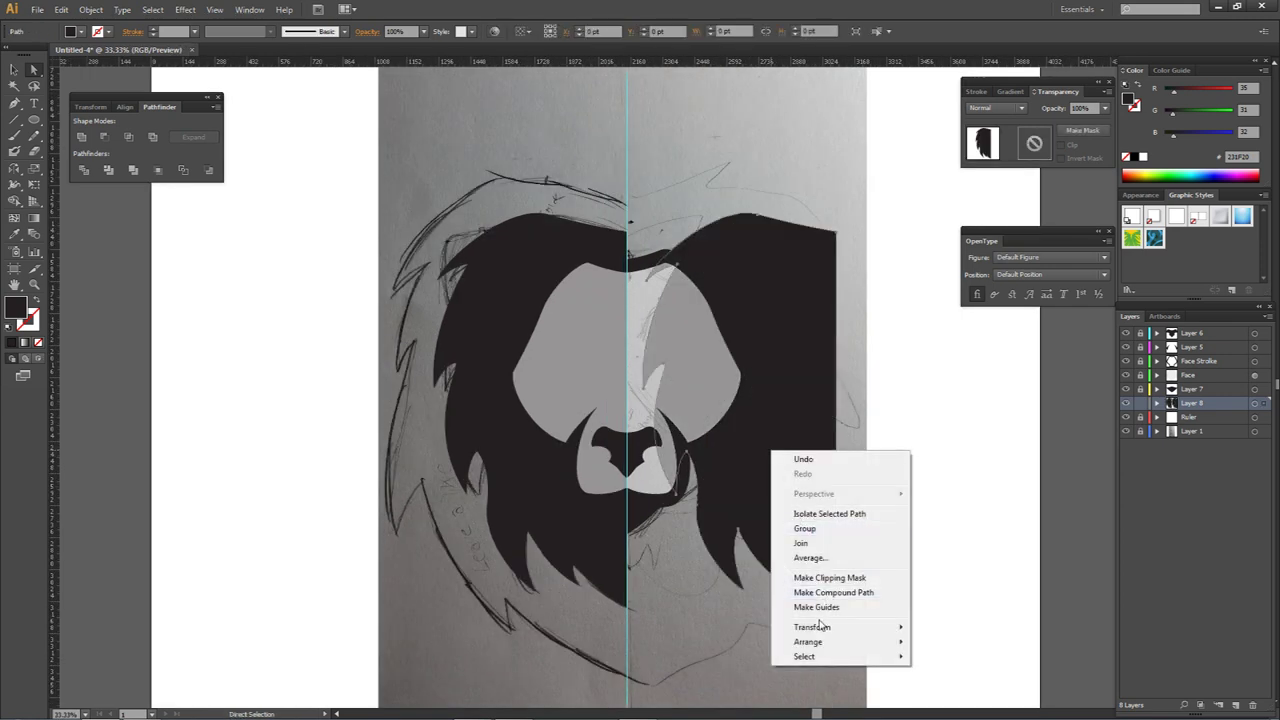
pyautogui.moveTo(812, 627)
pyautogui.click(935, 555)
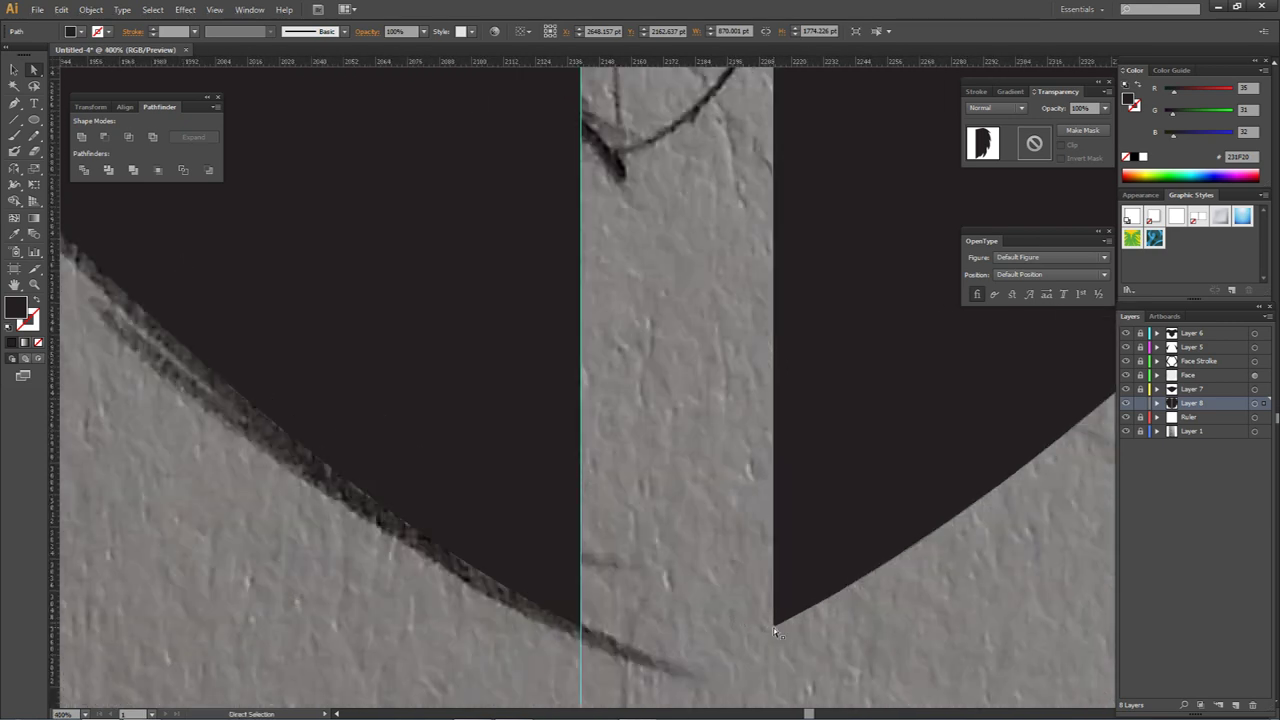
# Step: Align the mirrored half's inner edge with the centre guide, group both mane halves, and deselect them
pyautogui.moveTo(773, 627); pyautogui.dragTo(582, 629)
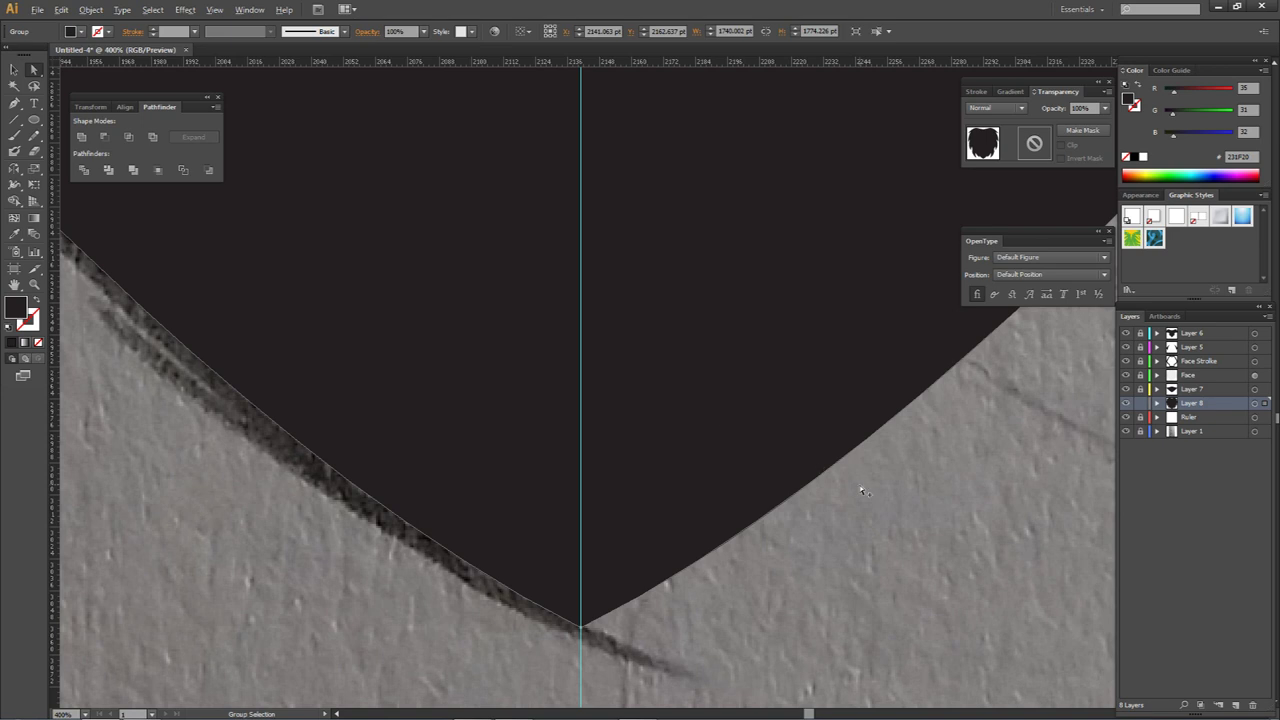
pyautogui.scroll(-8, 862, 490)
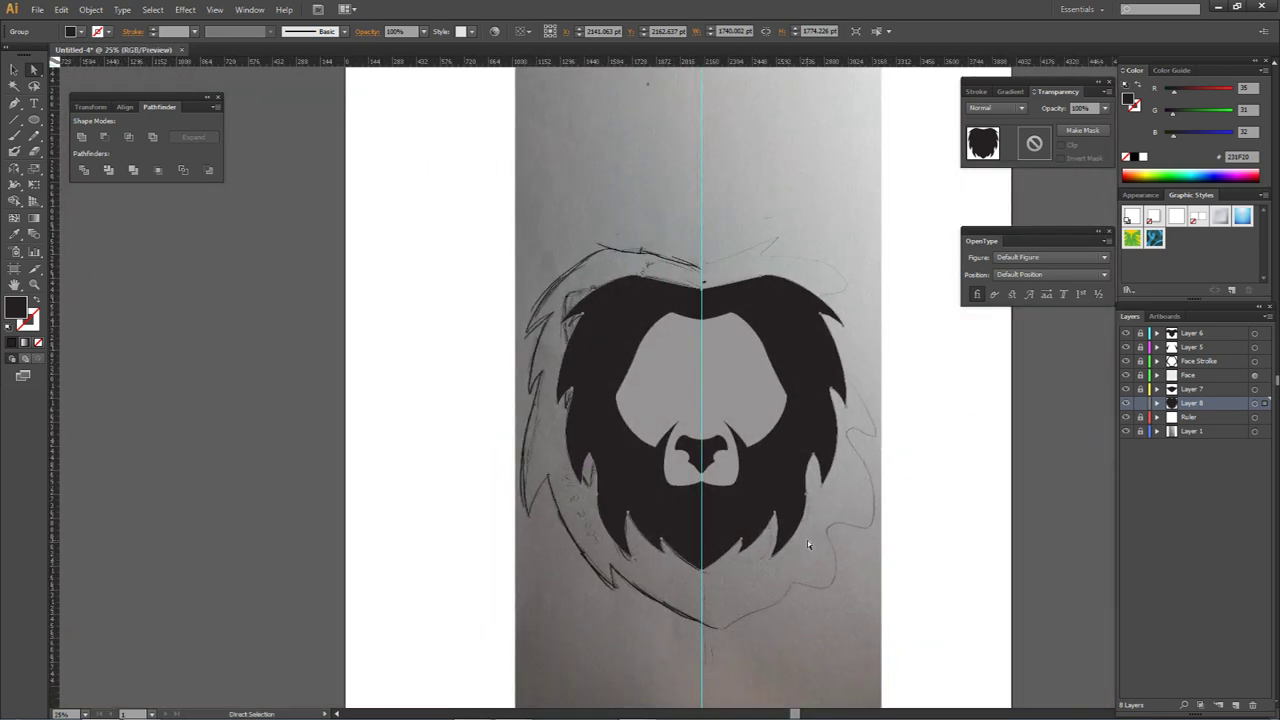
pyautogui.click(807, 543)
pyautogui.moveTo(824, 544); pyautogui.dragTo(778, 517)
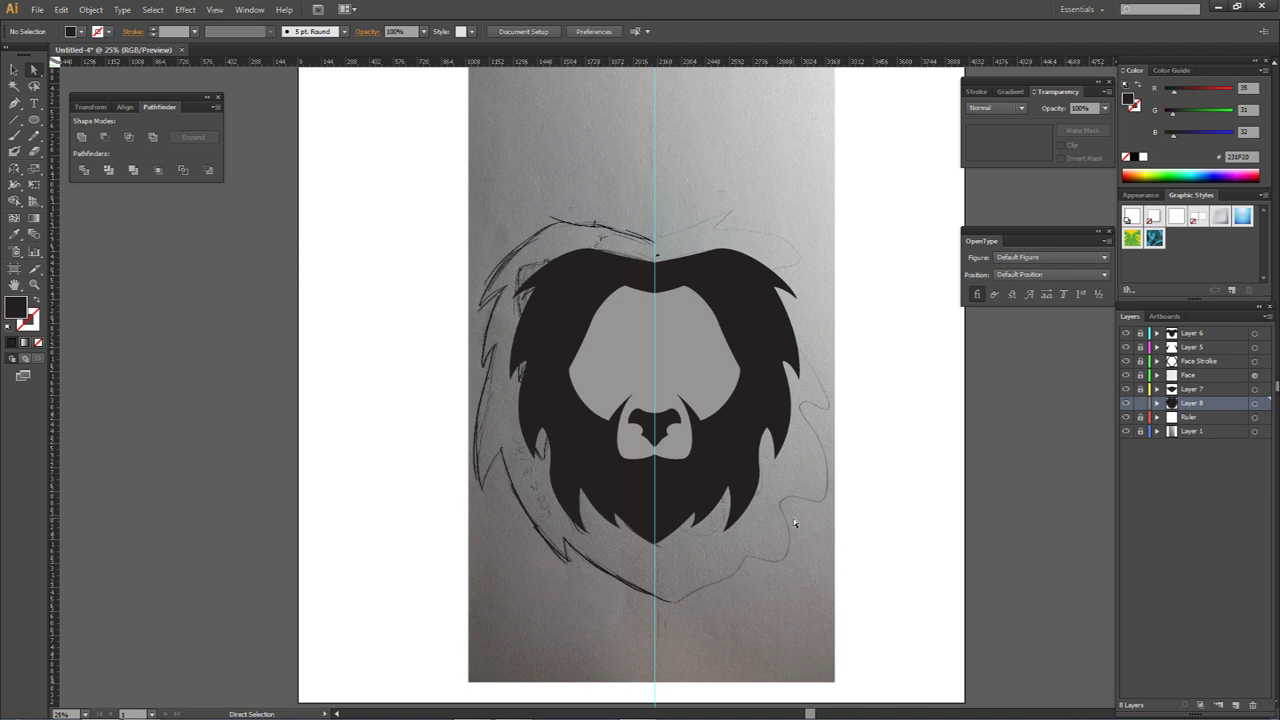
# Step: Recolour the chin shape below the muzzle with the light grey face colour, using the Eyedropper, and deselect it
pyautogui.click(706, 482)
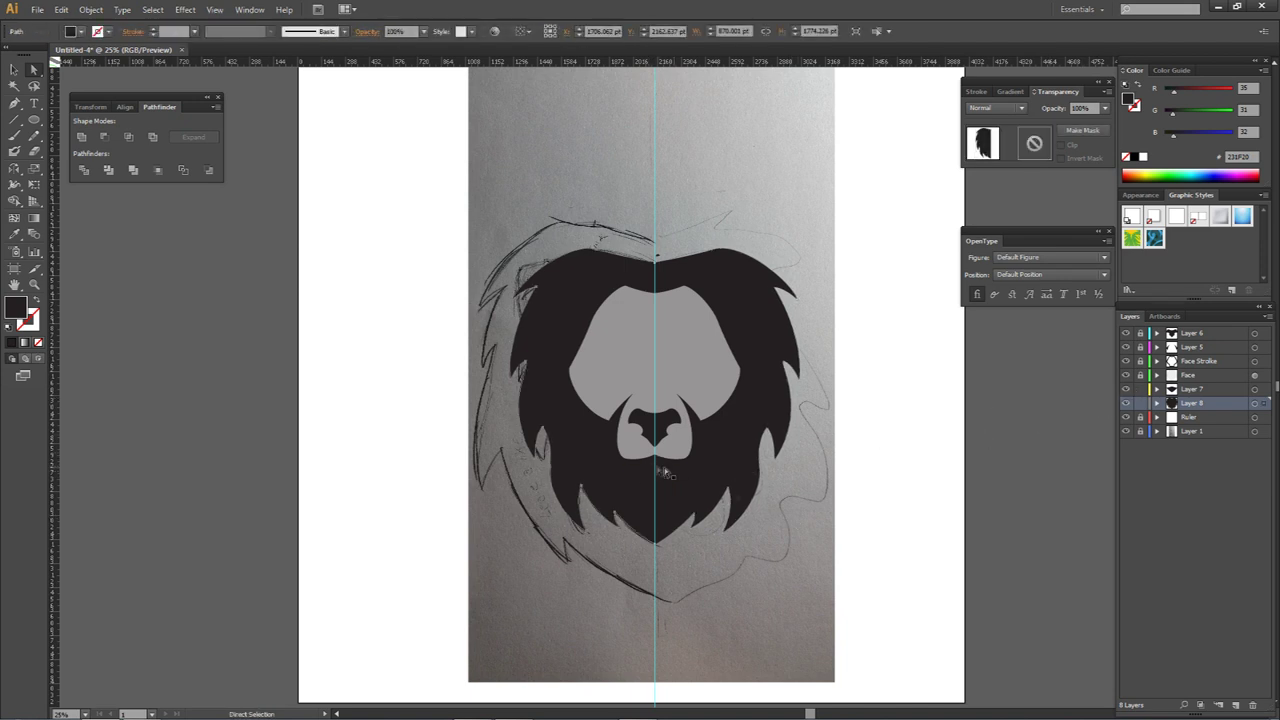
pyautogui.click(656, 472)
pyautogui.press('i')
pyautogui.click(836, 455)
pyautogui.press('a')
pyautogui.click(830, 462)
pyautogui.moveTo(782, 473); pyautogui.dragTo(869, 497)
pyautogui.moveTo(766, 462); pyautogui.dragTo(719, 464)
pyautogui.scroll(2, 726, 468)
pyautogui.moveTo(742, 542); pyautogui.dragTo(705, 562)
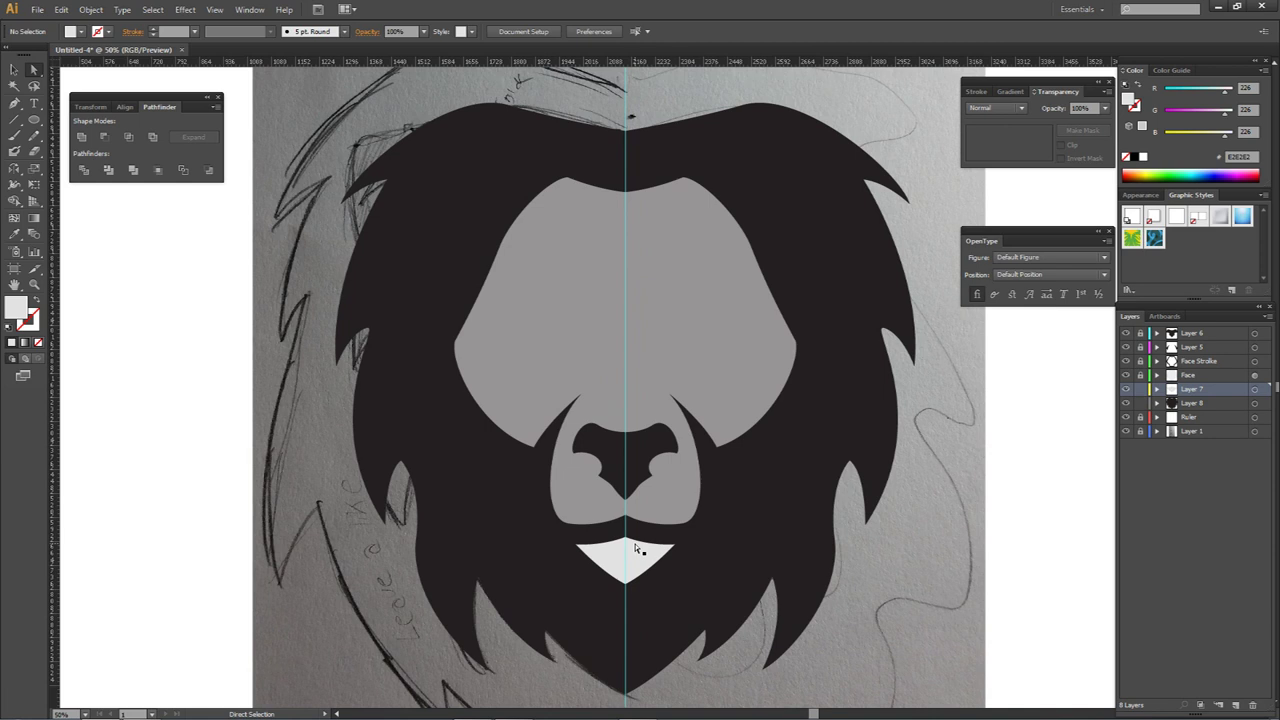
# Step: Target all artwork on Layer 8 and change the mane's fill to dark red, RGB 155, 51, 49
pyautogui.click(1254, 403)
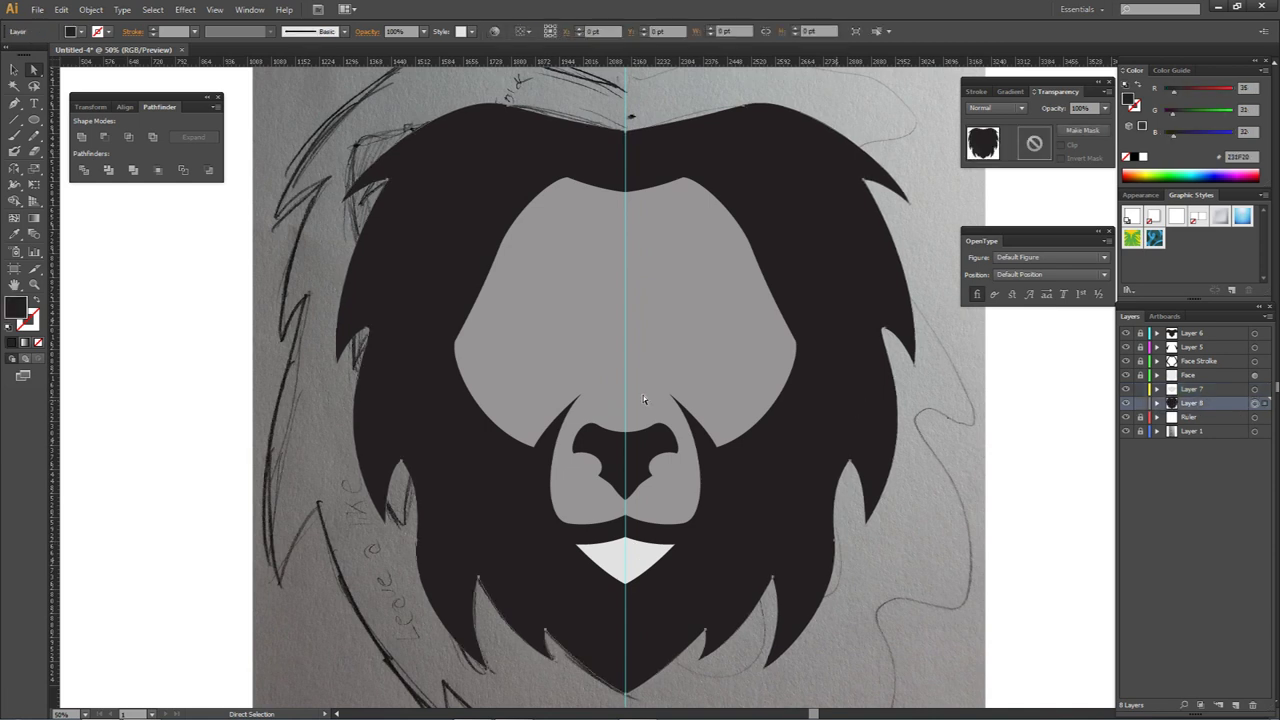
pyautogui.doubleClick(16, 308)
pyautogui.click(853, 278)
pyautogui.moveTo(939, 283); pyautogui.dragTo(939, 355)
pyautogui.click(875, 244)
pyautogui.click(931, 364)
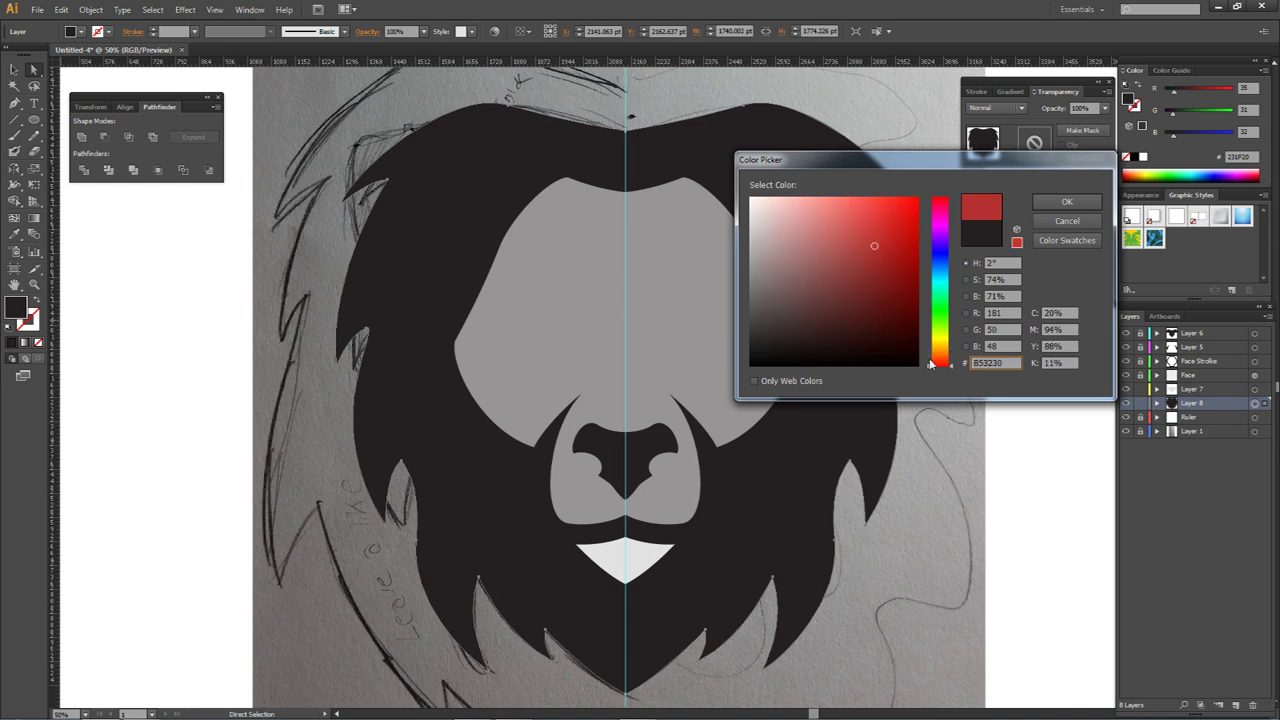
pyautogui.click(1067, 202)
pyautogui.hotkey('ctrl', 'shift', 'a')
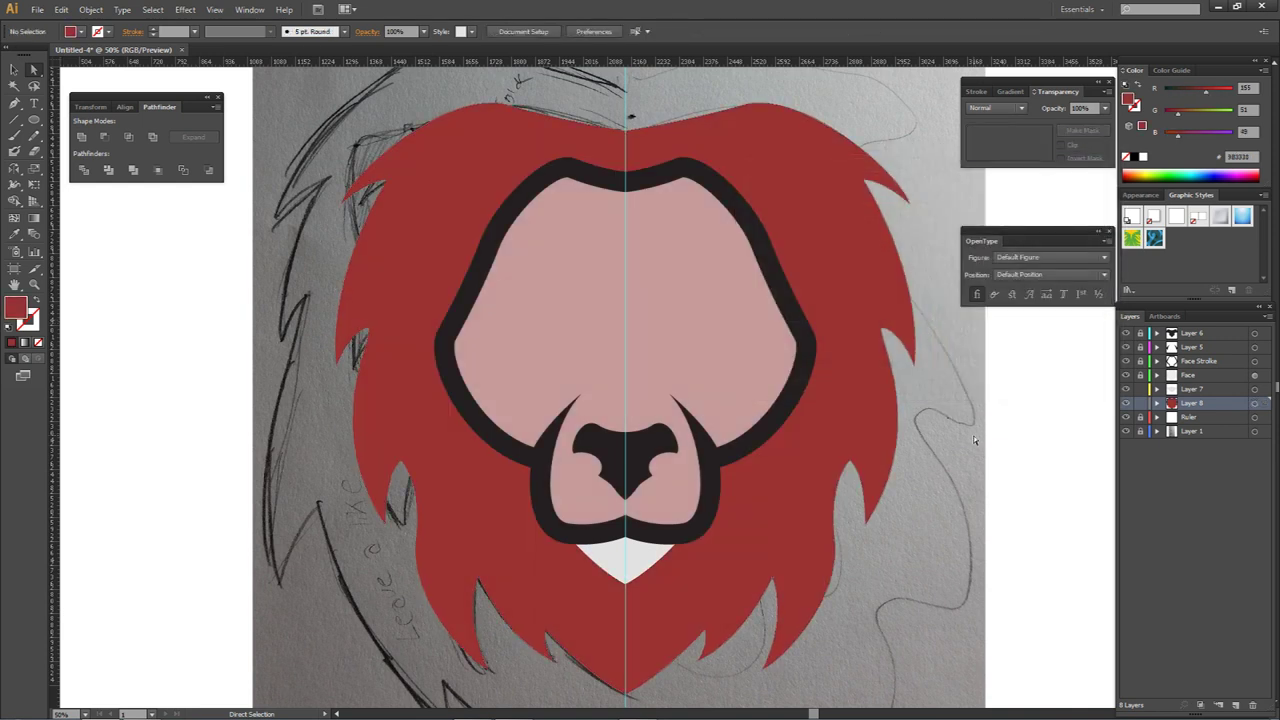
# Step: Set the Face layer's opacity to 100% and deselect the artwork
pyautogui.click(656, 384)
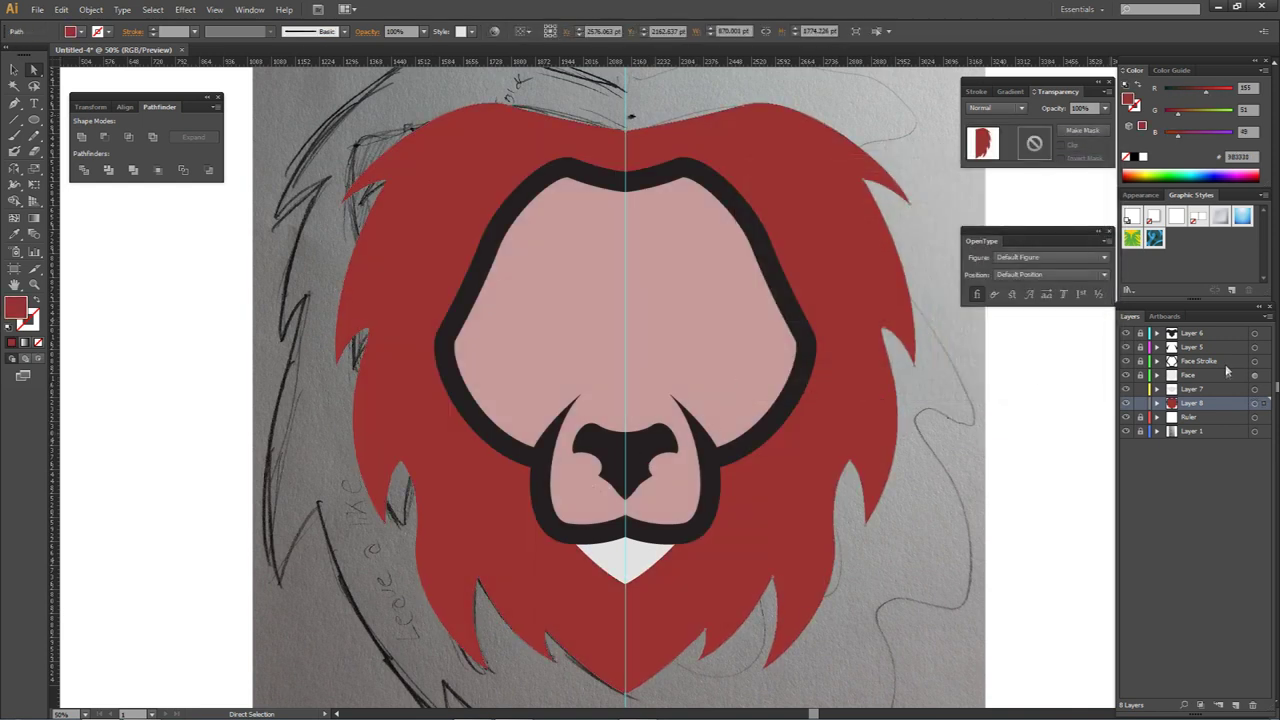
pyautogui.click(1255, 376)
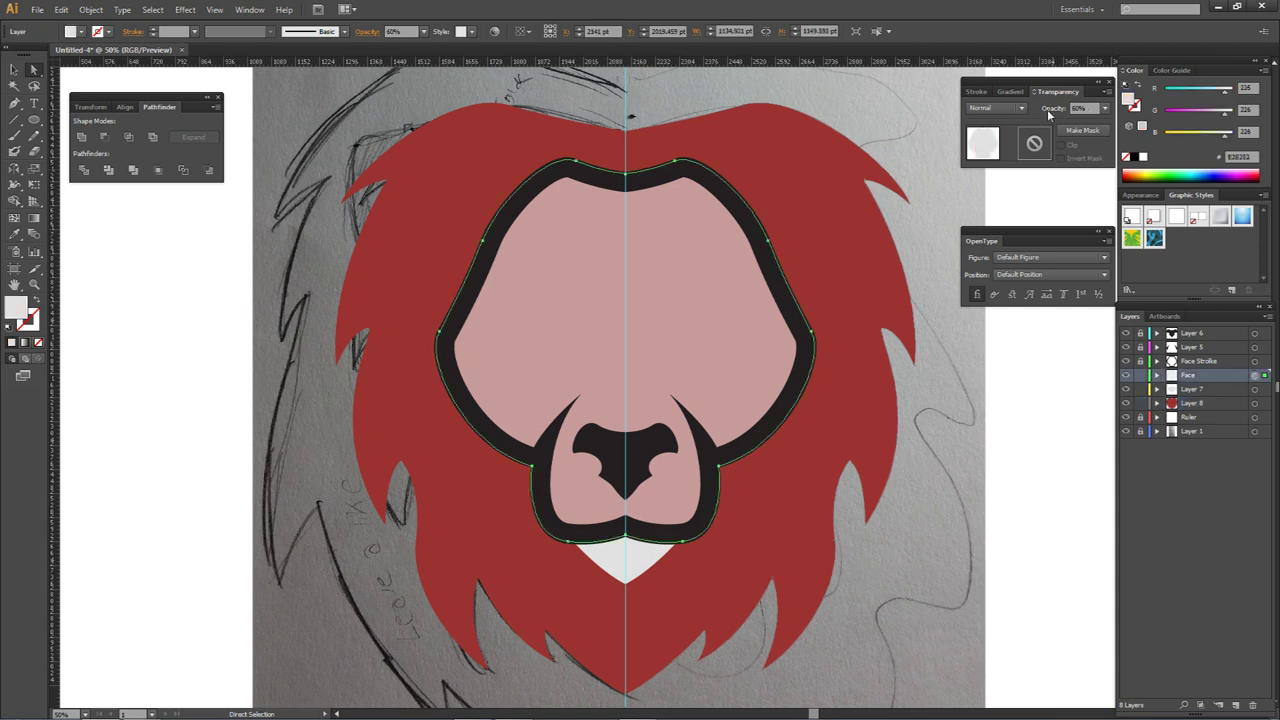
pyautogui.click(1104, 108)
pyautogui.click(1120, 271)
pyautogui.click(1032, 424)
pyautogui.moveTo(925, 467); pyautogui.dragTo(818, 487)
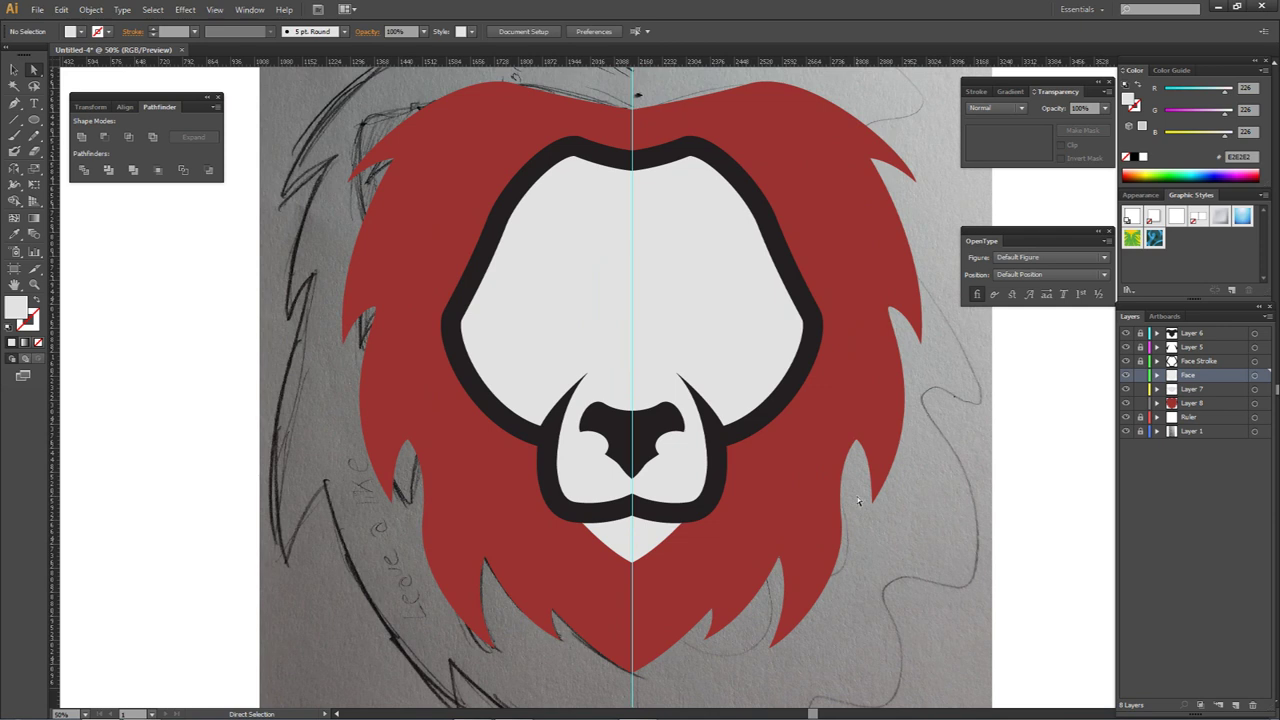
pyautogui.moveTo(853, 497)
pyautogui.mouseDown()
pyautogui.moveTo(829, 478)
pyautogui.moveTo(829, 494)
pyautogui.mouseUp()
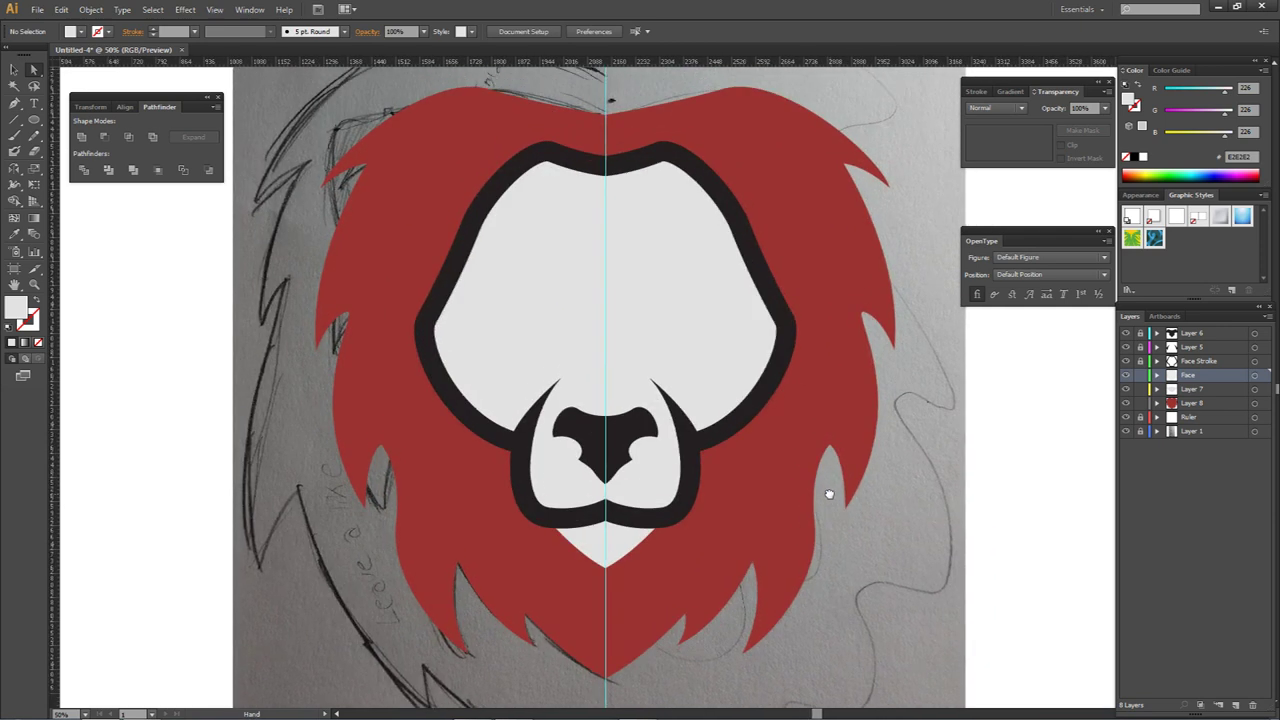
# Step: Target the chin shape on Layer 7, remove its fill, and give it a dark 231F20 stroke
pyautogui.click(609, 534)
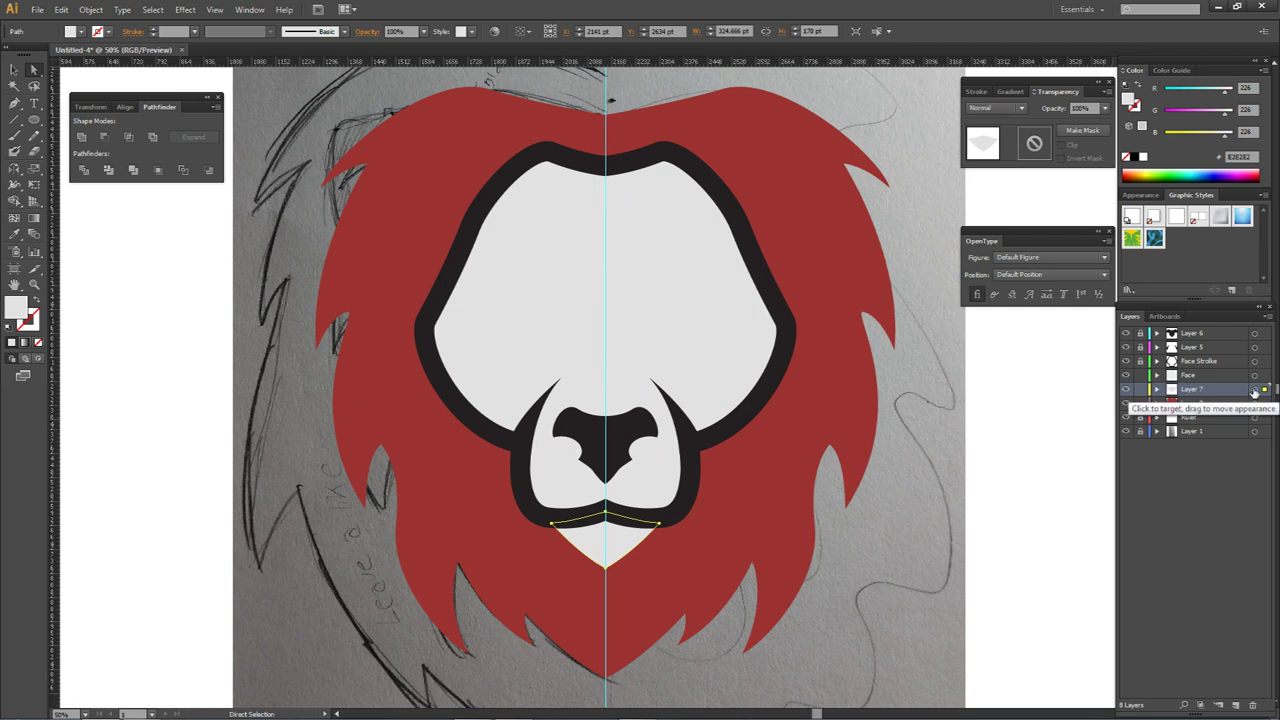
pyautogui.click(1255, 389)
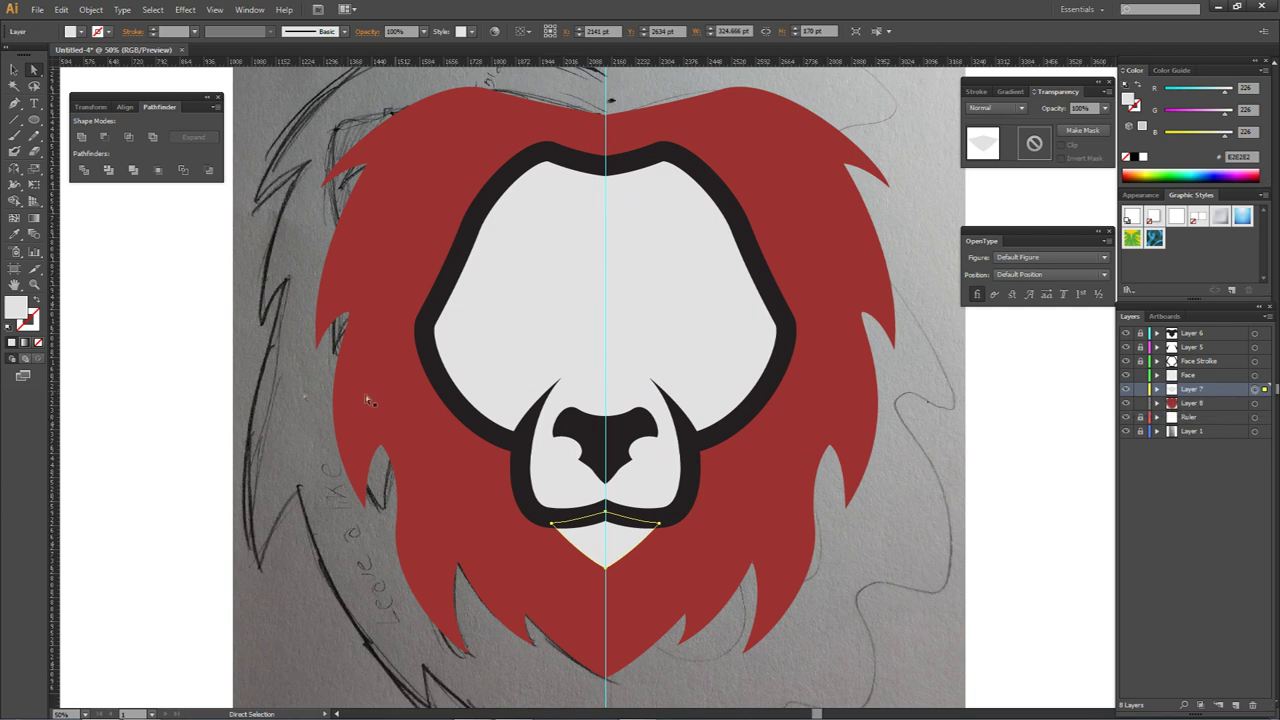
pyautogui.click(37, 342)
pyautogui.click(27, 325)
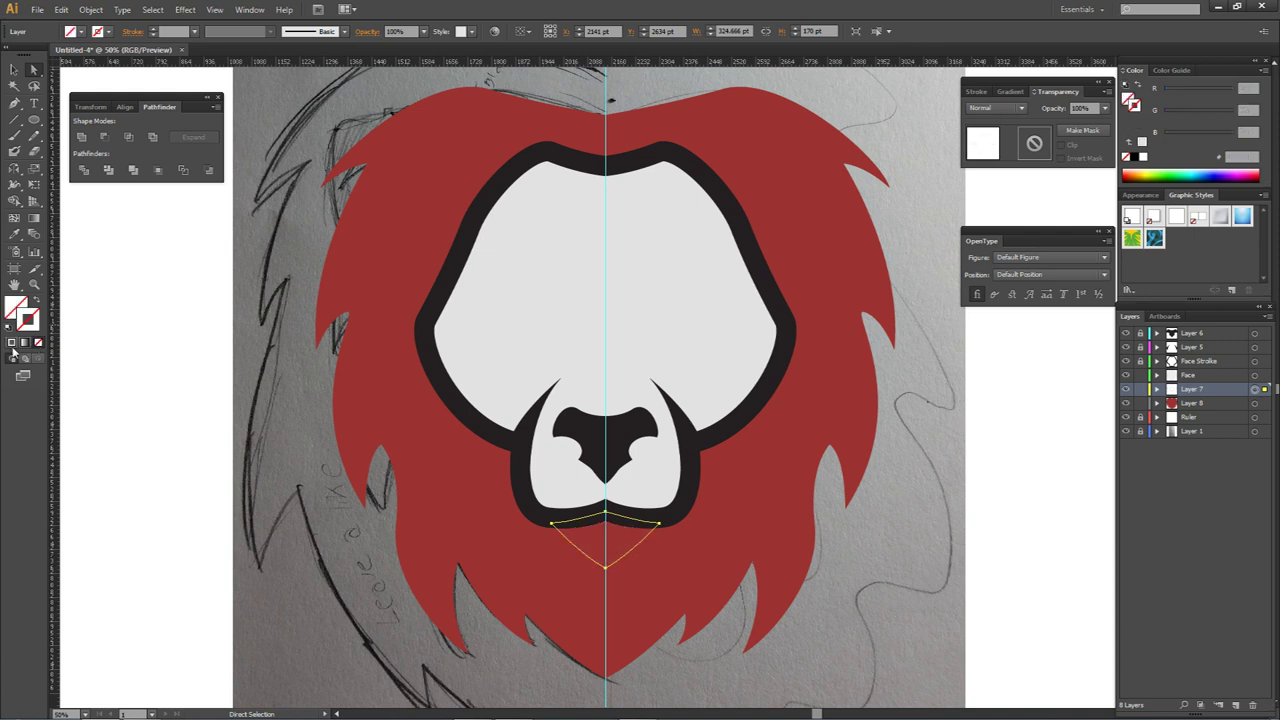
pyautogui.doubleClick(28, 319)
pyautogui.click(1065, 204)
# Step: Align the chin shape's stroke to the inside and set its weight to 31 pt
pyautogui.click(977, 91)
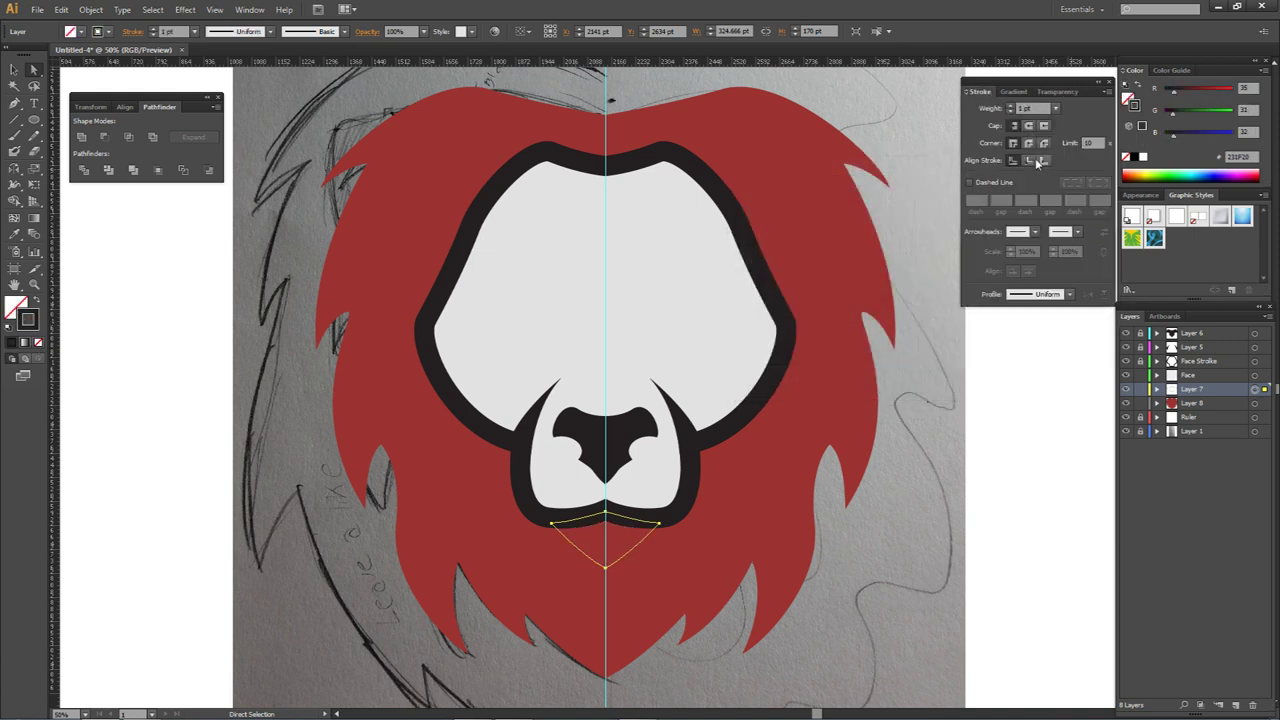
pyautogui.click(1011, 106)
pyautogui.click(1011, 106)
pyautogui.click(1011, 106)
pyautogui.click(1011, 106)
pyautogui.click(1011, 106)
pyautogui.click(1011, 106)
pyautogui.write('6')
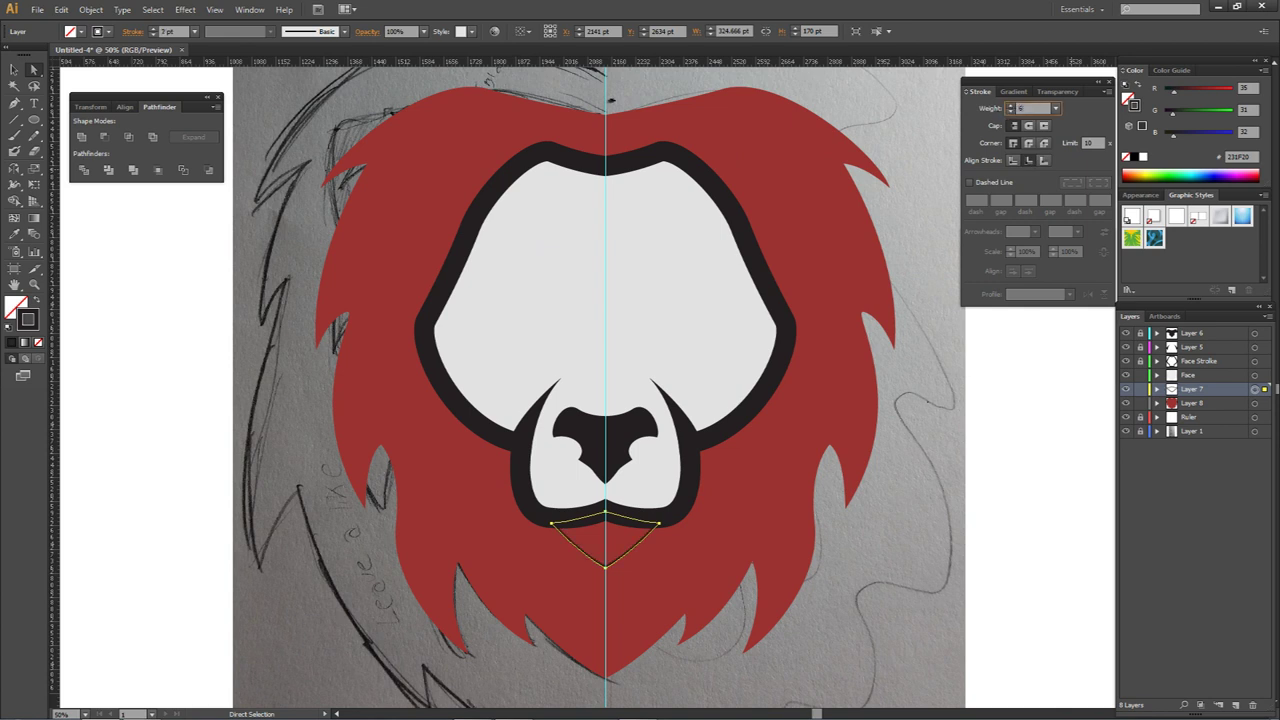
pyautogui.write('0')
pyautogui.press('Return')
pyautogui.click(1011, 111)
pyautogui.click(1011, 111)
pyautogui.click(1011, 111)
pyautogui.click(1011, 111)
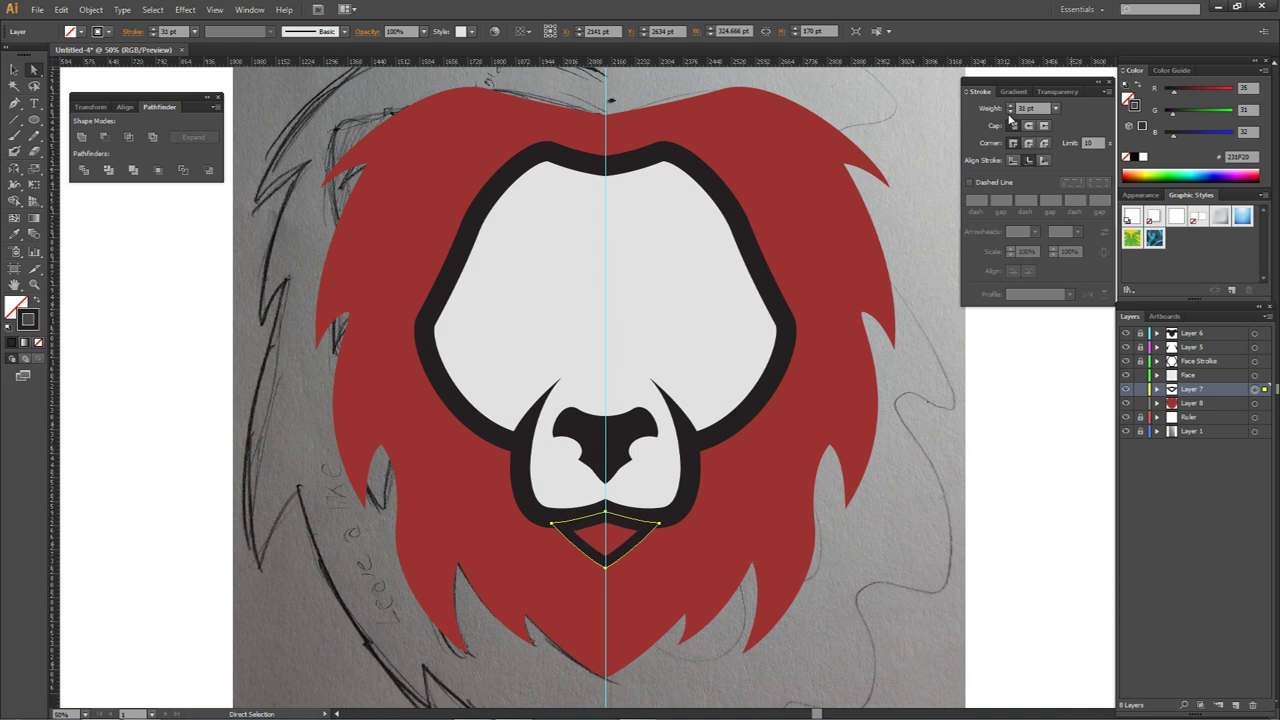
pyautogui.click(950, 330)
pyautogui.moveTo(827, 426); pyautogui.dragTo(875, 416)
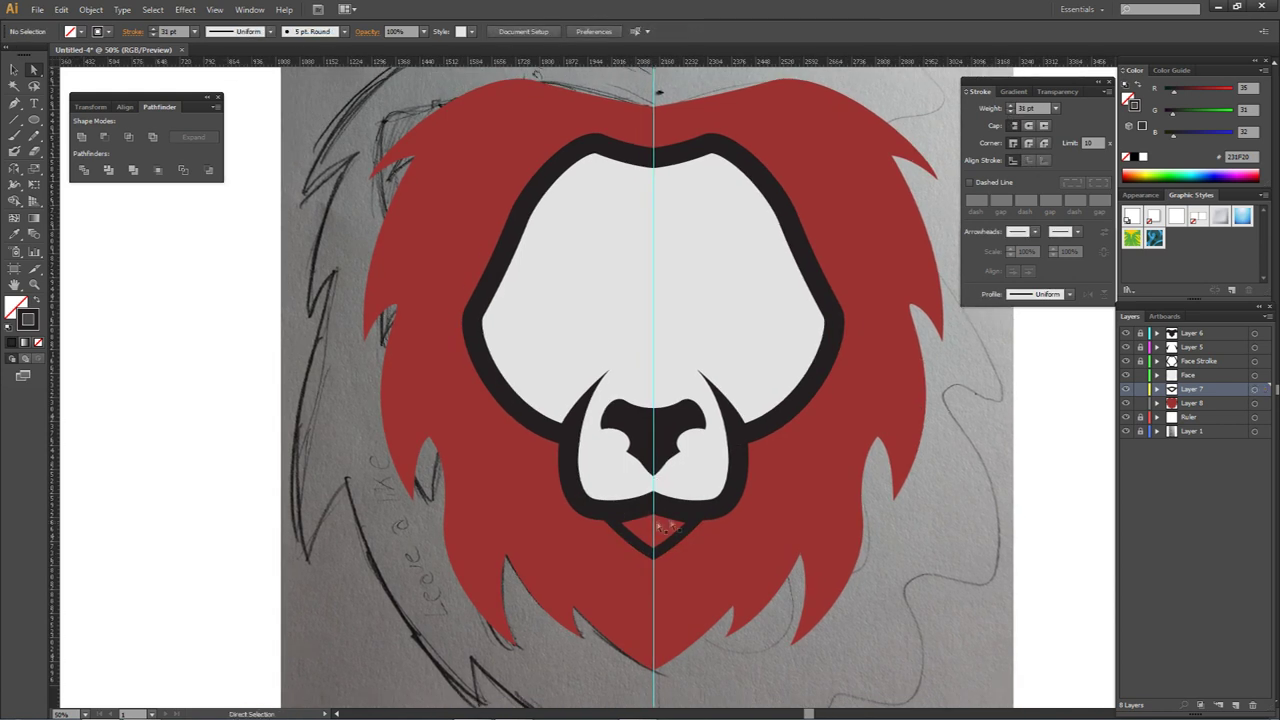
# Step: Lock Layer 7, add a new layer above Layer 8, and draw a closed Pen shape behind the chin outline
pyautogui.click(1200, 403)
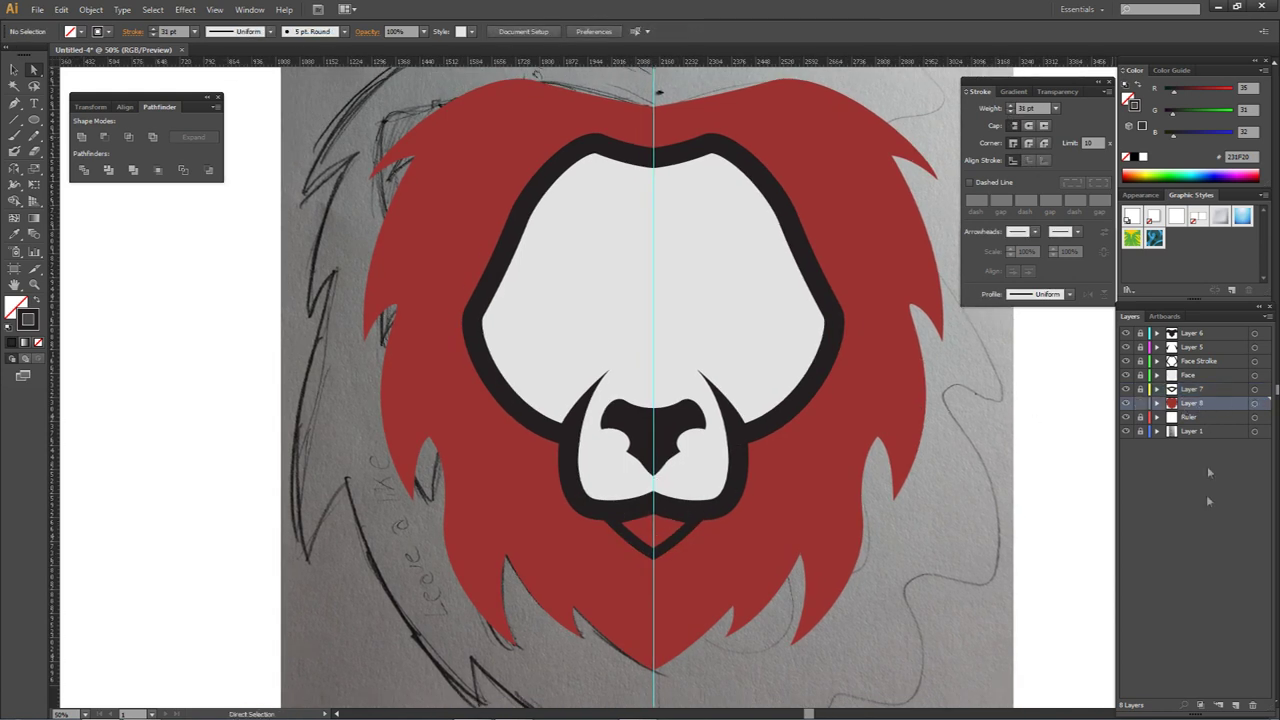
pyautogui.click(1236, 705)
pyautogui.press('p')
pyautogui.scroll(3, 639, 509)
pyautogui.click(676, 495)
pyautogui.click(560, 530)
pyautogui.moveTo(676, 637); pyautogui.dragTo(698, 639)
pyautogui.click(819, 530)
pyautogui.click(677, 497)
# Step: Remove the new chin shape's stroke and fill it with light grey sampled from the muzzle
pyautogui.press('a')
pyautogui.click(24, 342)
pyautogui.click(15, 307)
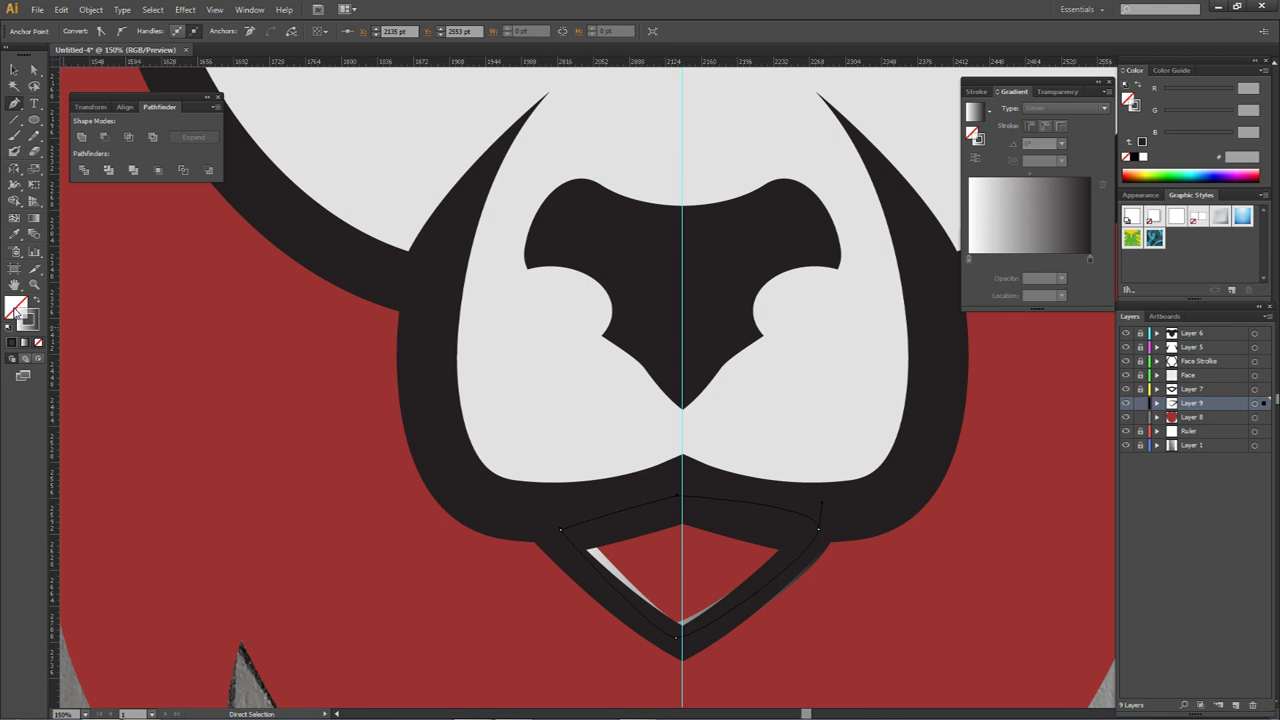
pyautogui.click(12, 342)
pyautogui.click(29, 323)
pyautogui.click(37, 342)
pyautogui.click(13, 342)
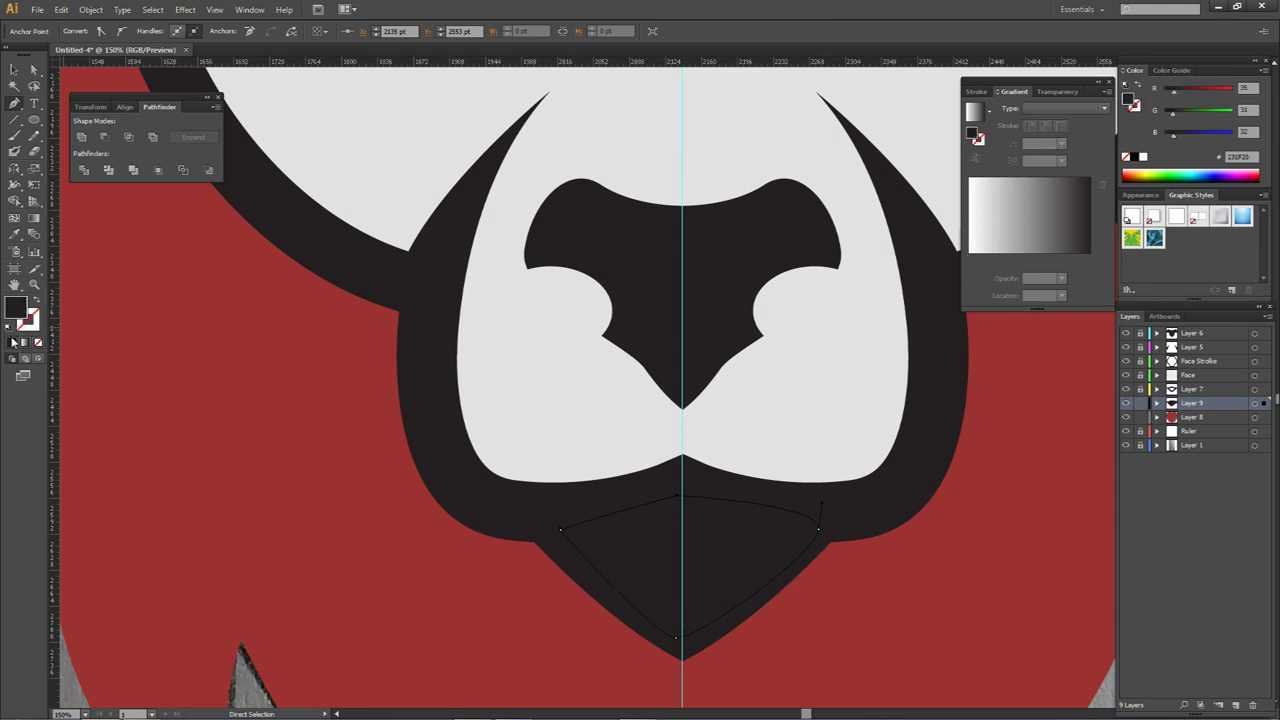
pyautogui.press('i')
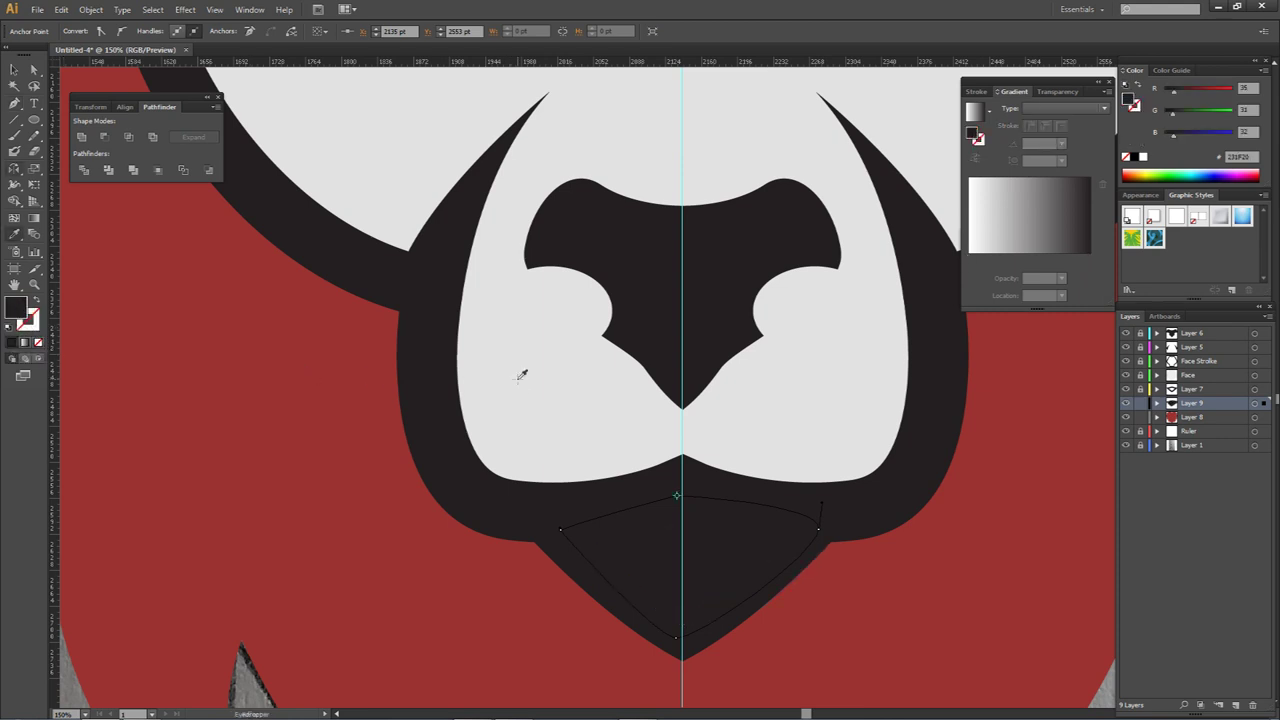
pyautogui.click(521, 374)
pyautogui.press('a')
pyautogui.click(771, 420)
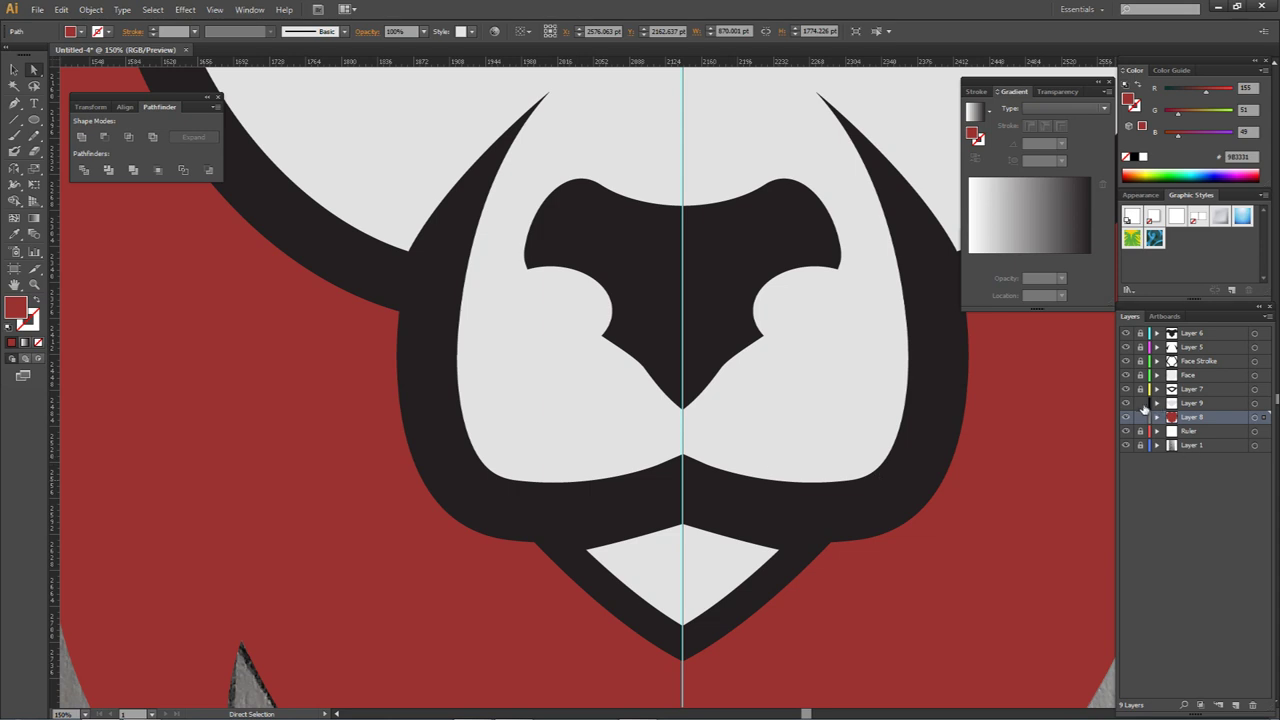
# Step: Duplicate the red mane's Layer 8 directly below the original
pyautogui.scroll(-5, 891, 451)
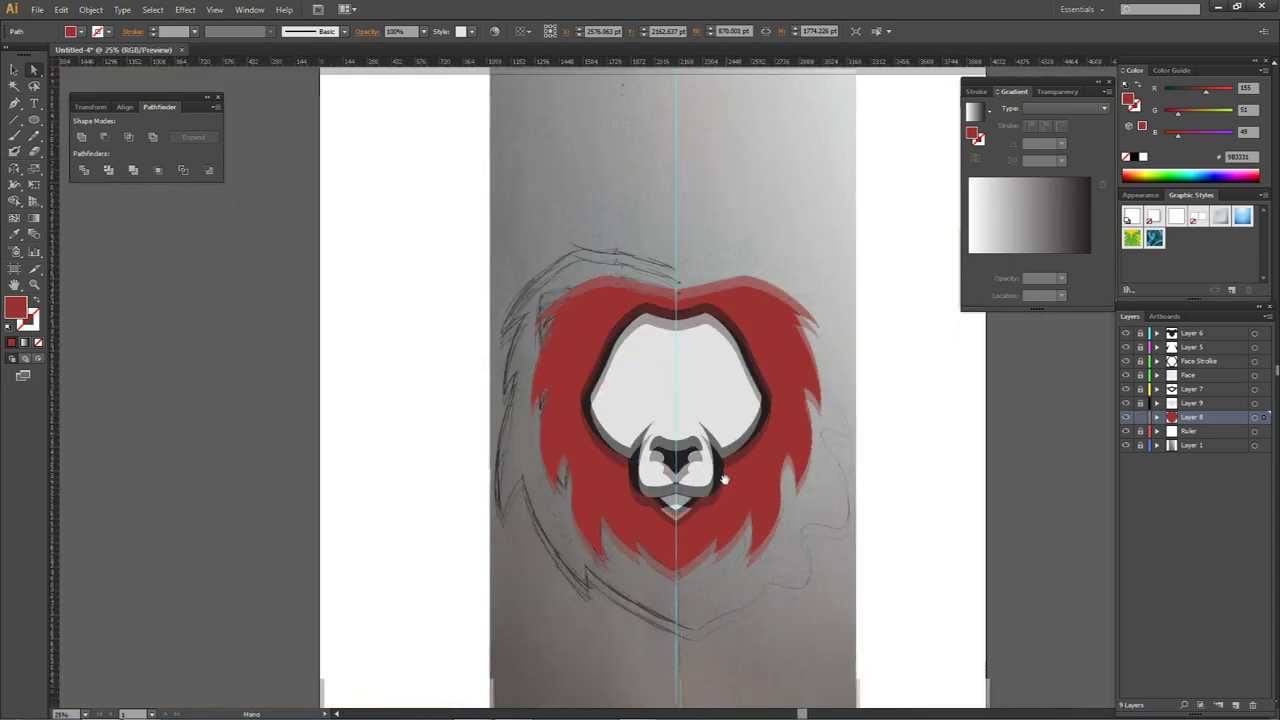
pyautogui.scroll(2, 726, 403)
pyautogui.moveTo(723, 414); pyautogui.dragTo(702, 380)
pyautogui.scroll(-1, 728, 331)
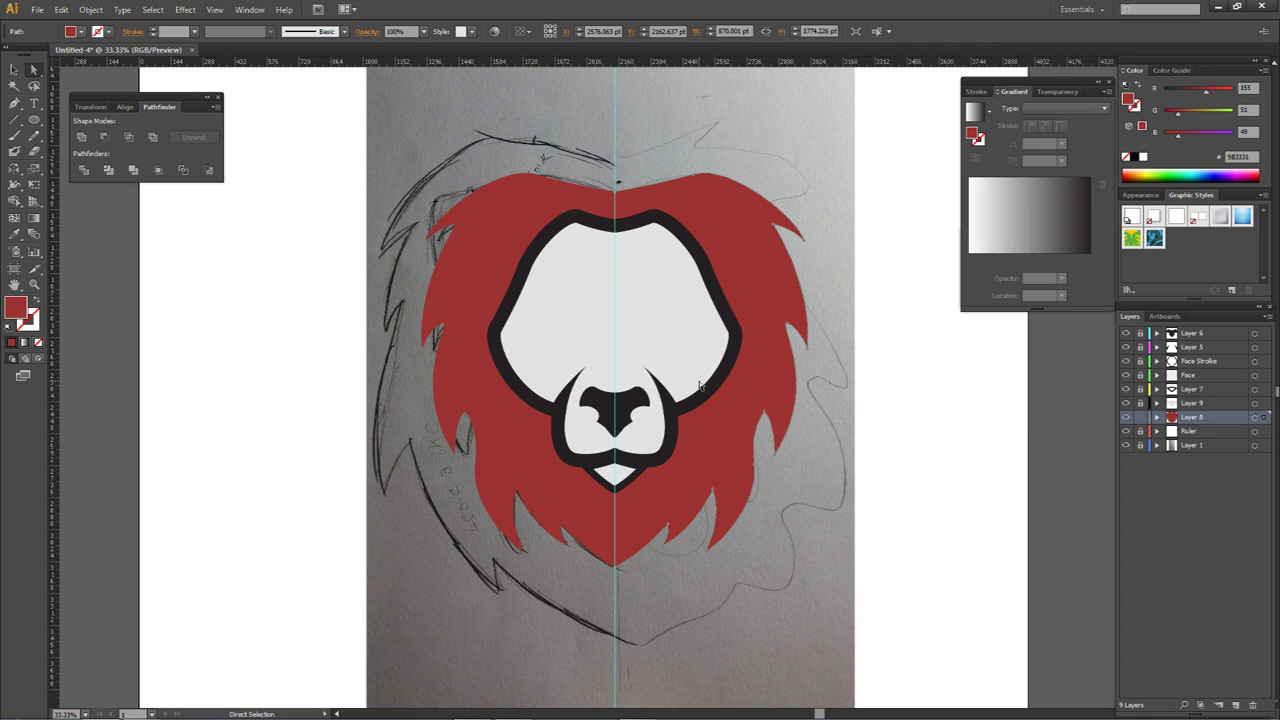
pyautogui.click(767, 181)
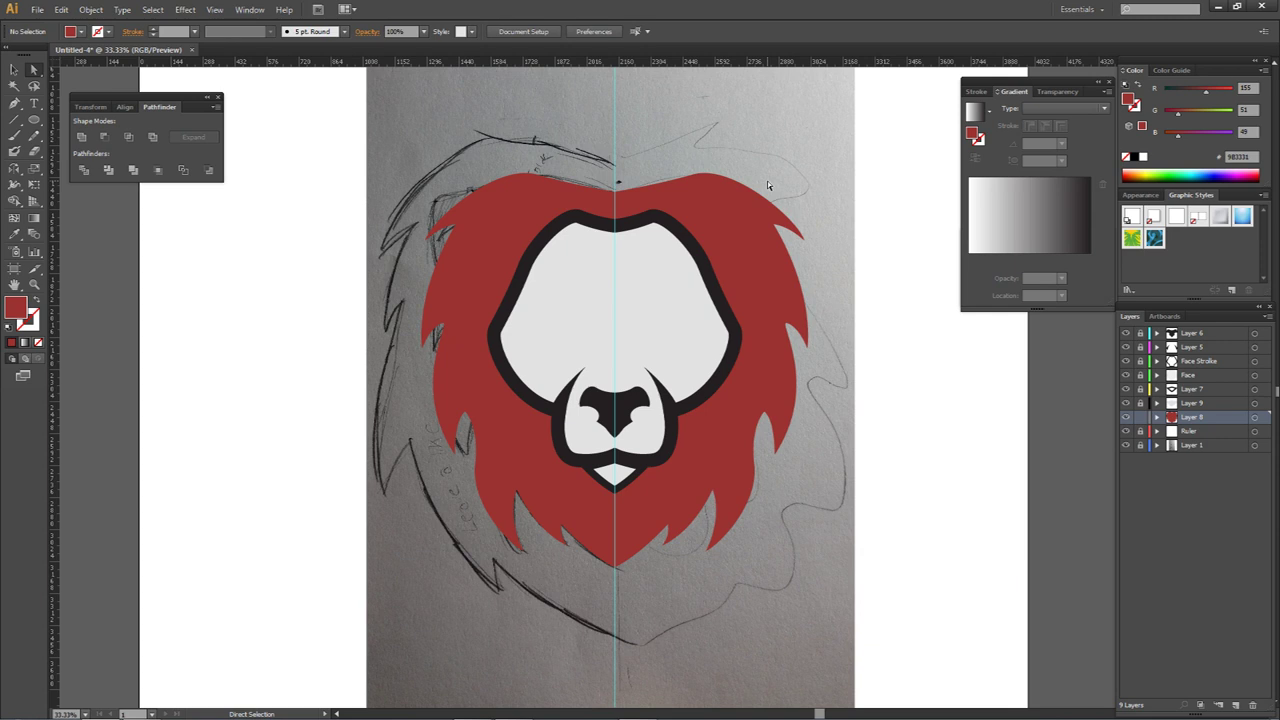
pyautogui.moveTo(565, 178); pyautogui.dragTo(613, 200)
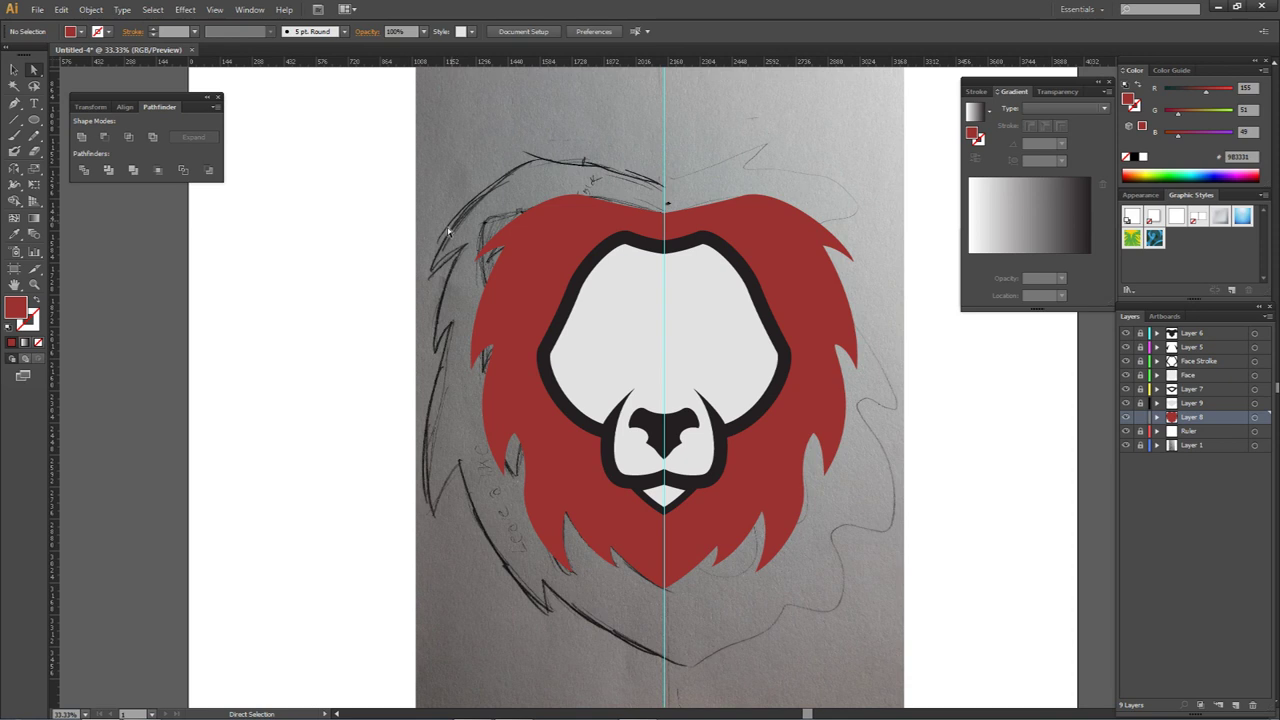
pyautogui.click(1141, 417)
pyautogui.moveTo(1196, 418); pyautogui.dragTo(1195, 422)
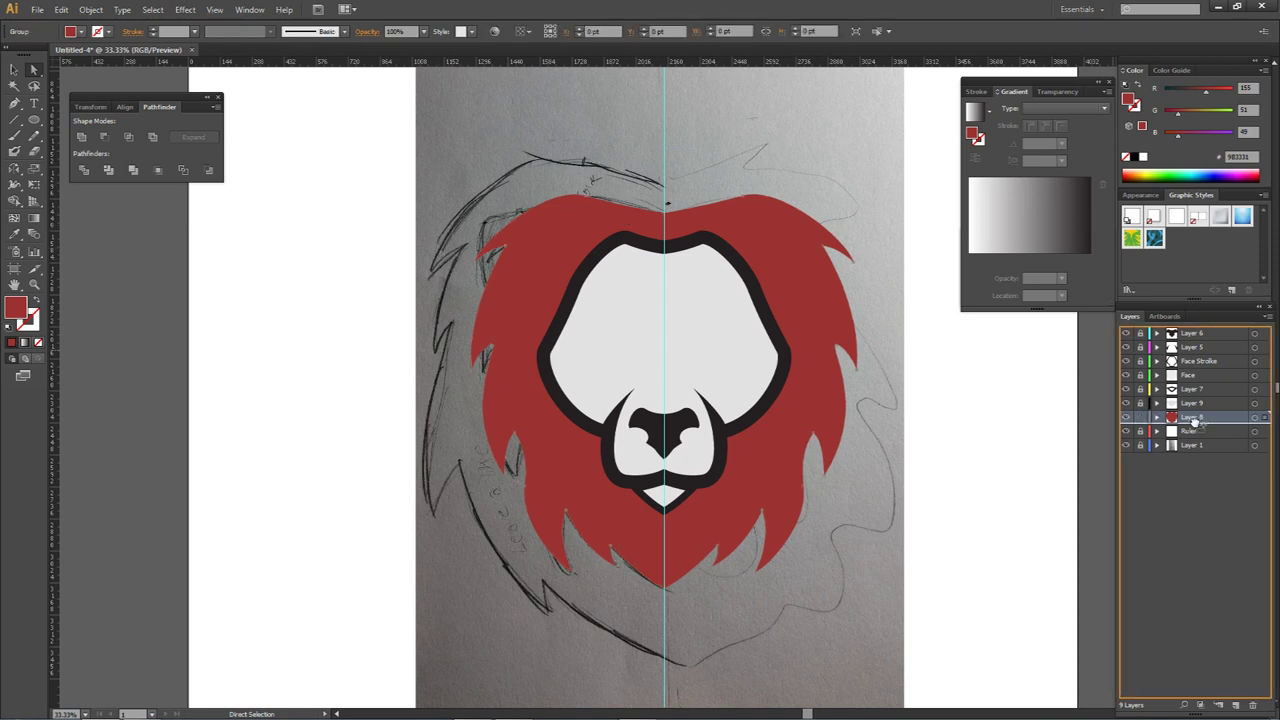
pyautogui.moveTo(1194, 421); pyautogui.dragTo(1197, 431)
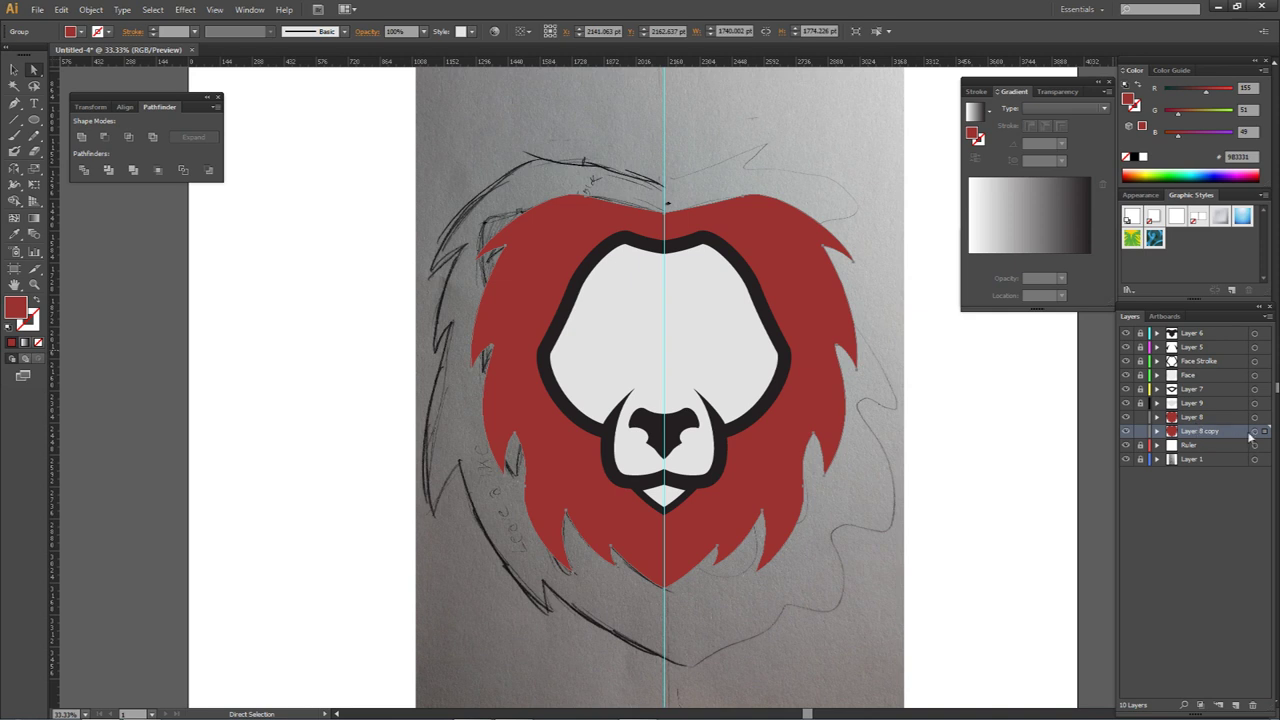
# Step: Remove the fill from the duplicated mane and give it a red stroke
pyautogui.click(38, 343)
pyautogui.click(11, 342)
pyautogui.click(34, 327)
pyautogui.click(12, 342)
pyautogui.click(13, 307)
pyautogui.click(37, 342)
pyautogui.click(31, 325)
# Step: Align the duplicated mane's stroke to the outside and set its weight to 60 pt
pyautogui.click(977, 91)
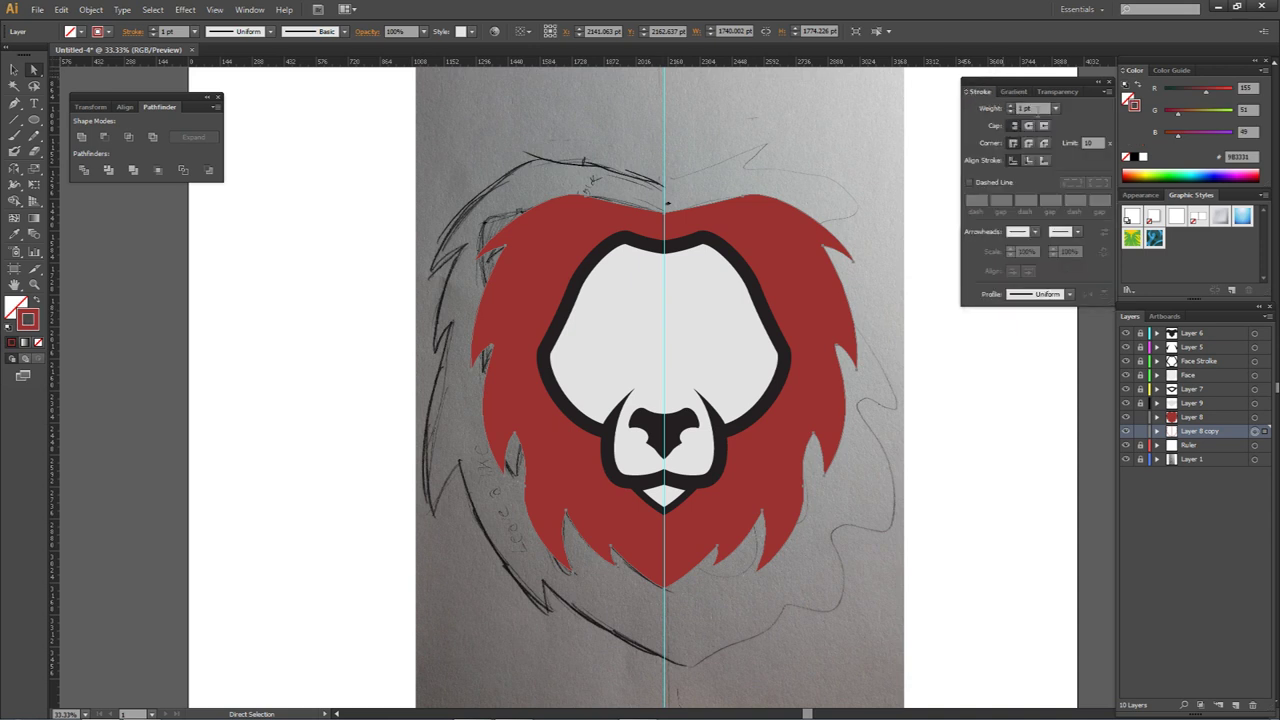
pyautogui.click(1010, 107)
pyautogui.click(1010, 110)
pyautogui.write('60')
pyautogui.press('Return')
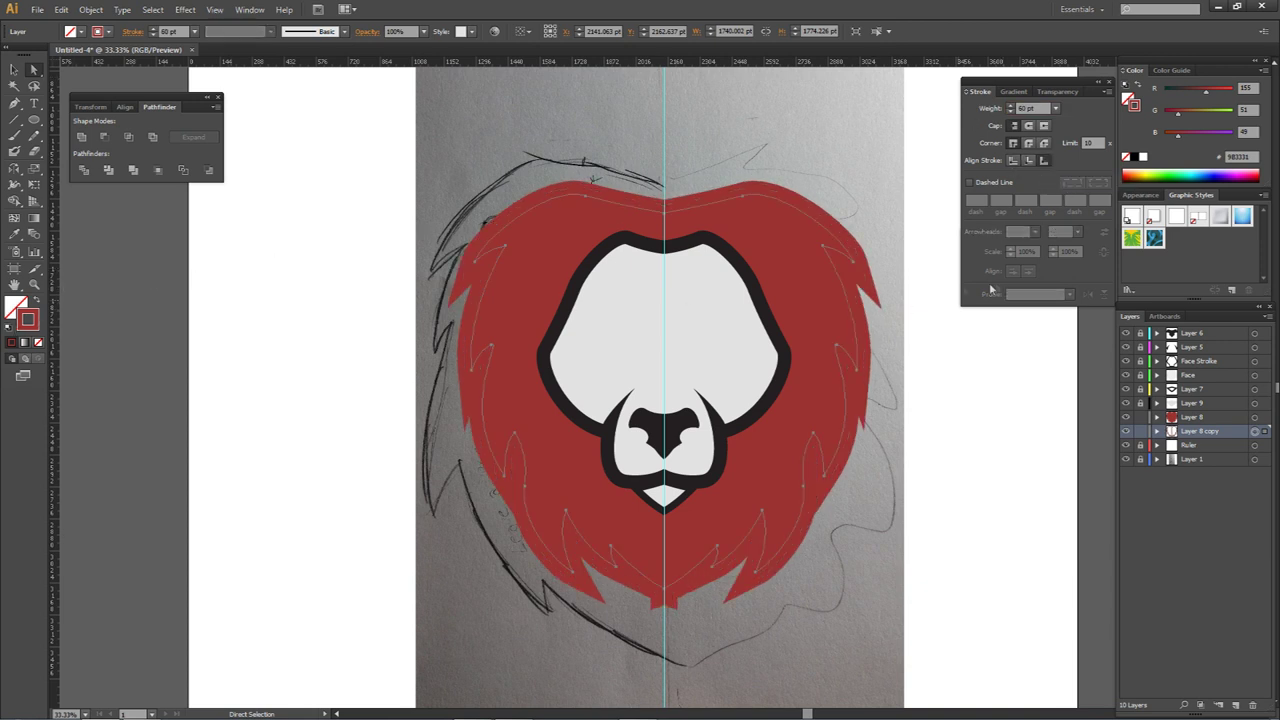
# Step: Try colouring the duplicated mane's outline 231F20, and delete the Layer 8 copy
pyautogui.doubleClick(30, 318)
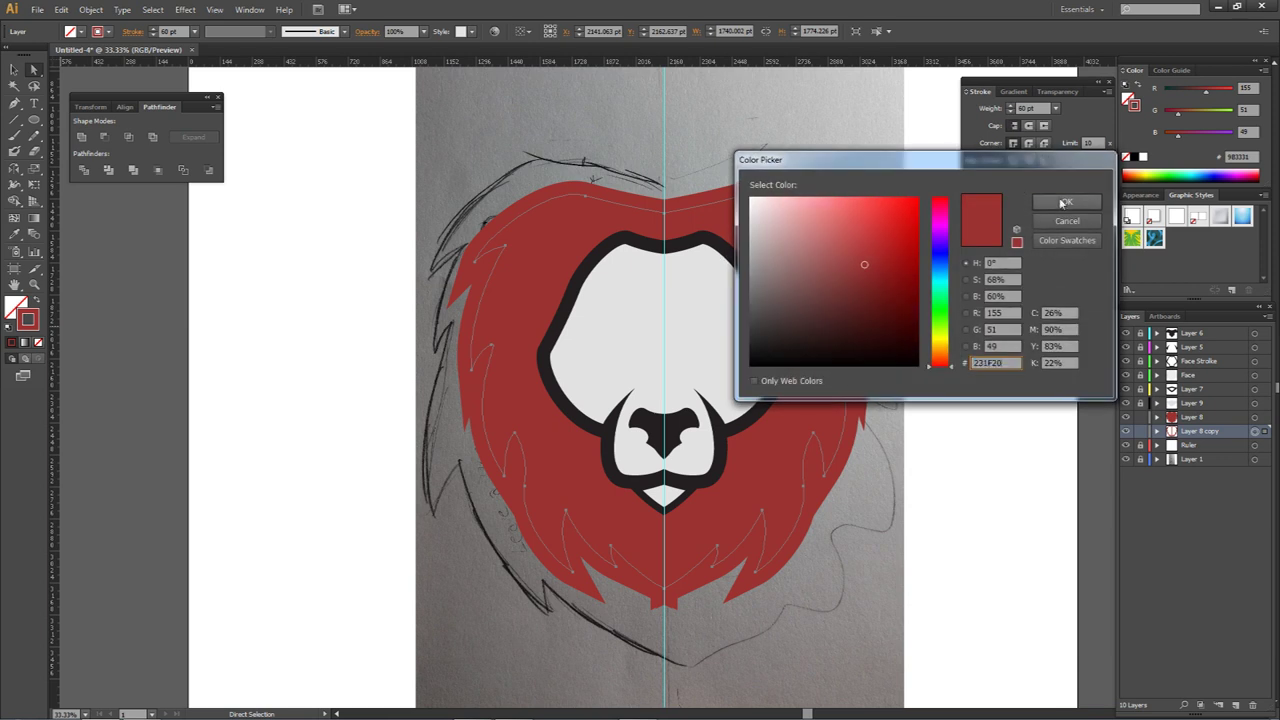
pyautogui.click(1063, 201)
pyautogui.moveTo(881, 357); pyautogui.dragTo(869, 331)
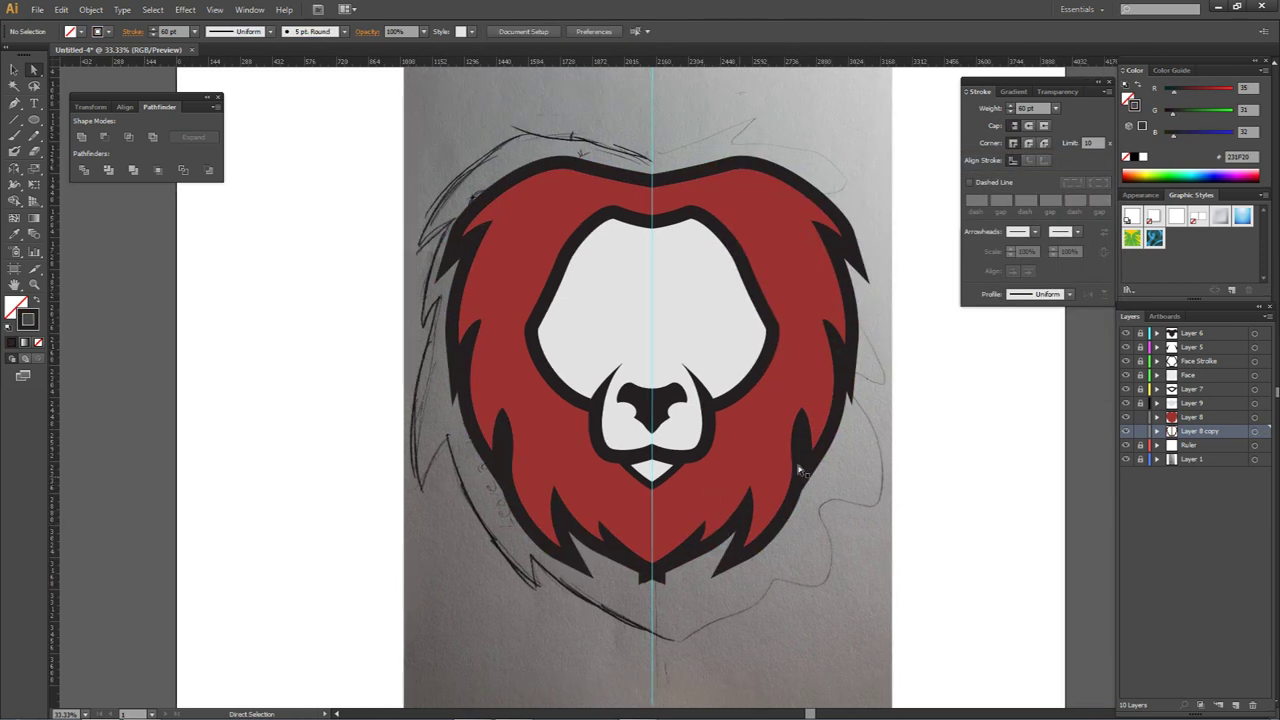
pyautogui.moveTo(1132, 432); pyautogui.dragTo(1252, 704)
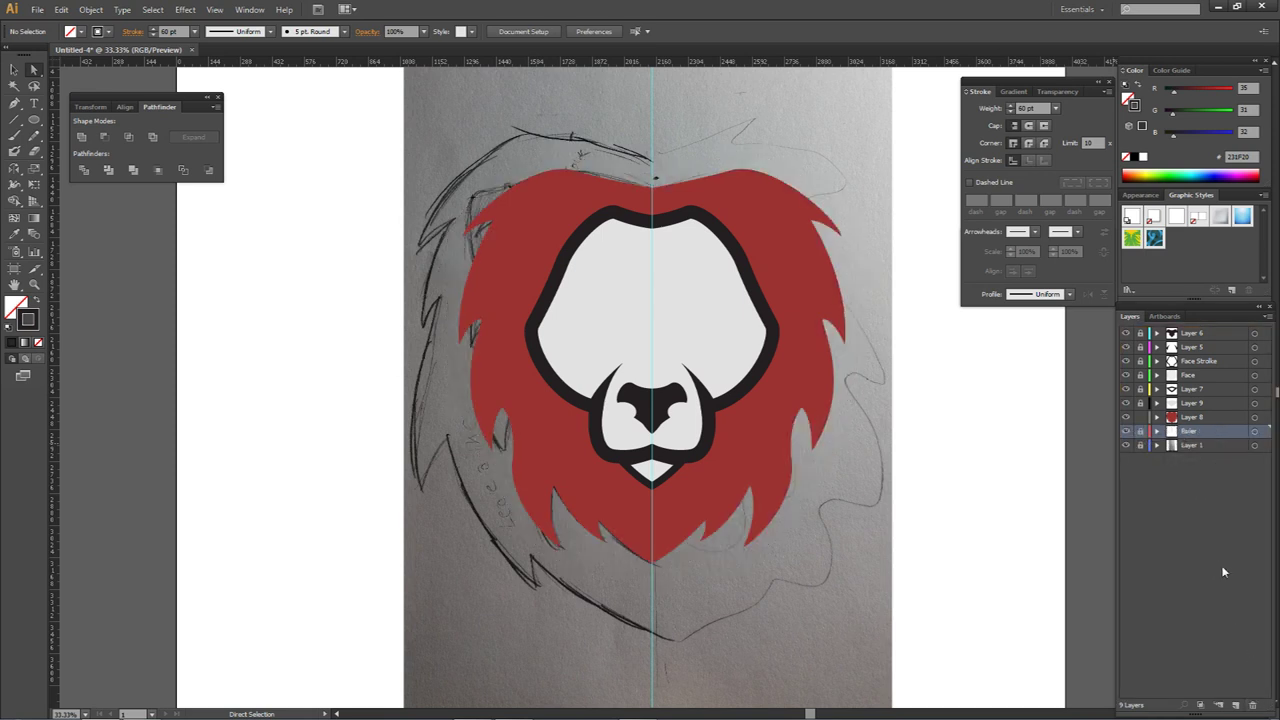
# Step: Create a new layer directly below the red mane's Layer 8, and lock Layer 8
pyautogui.click(1183, 418)
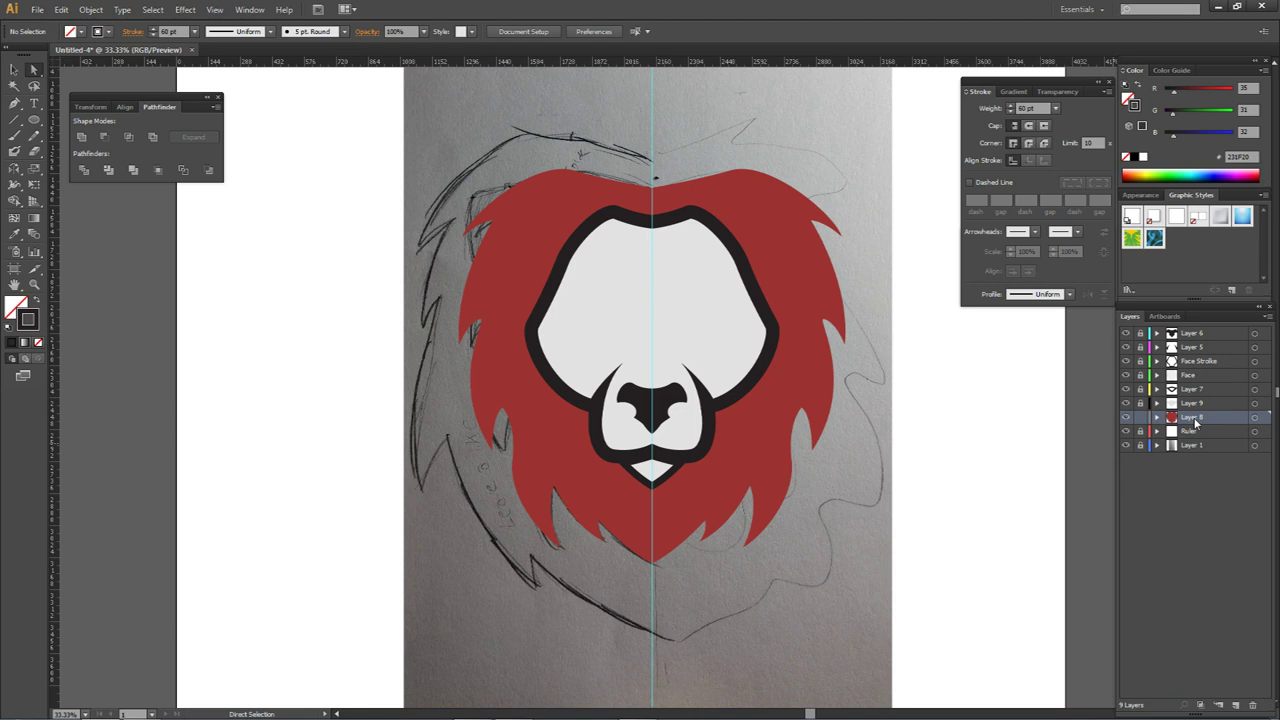
pyautogui.click(1207, 431)
pyautogui.click(1236, 704)
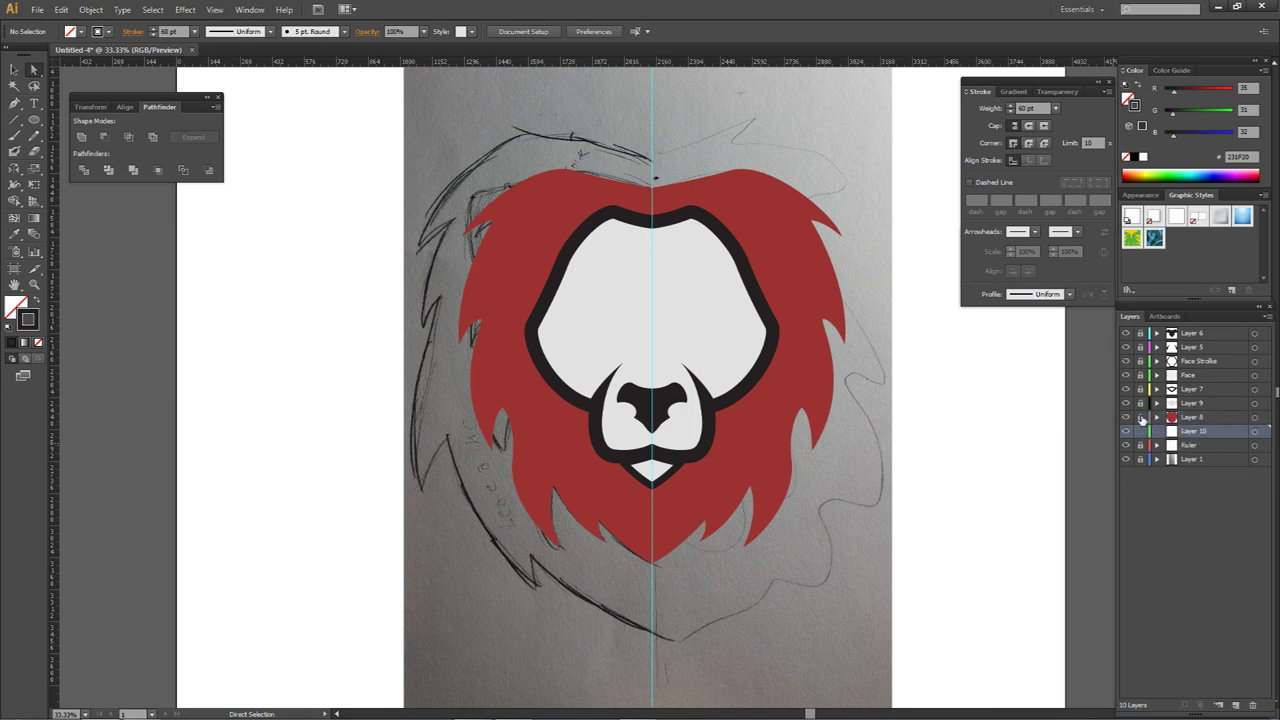
# Step: Trace the top curve of the outer mane's left half from the centre guide with the Pen tool, and remove its stroke
pyautogui.press('p')
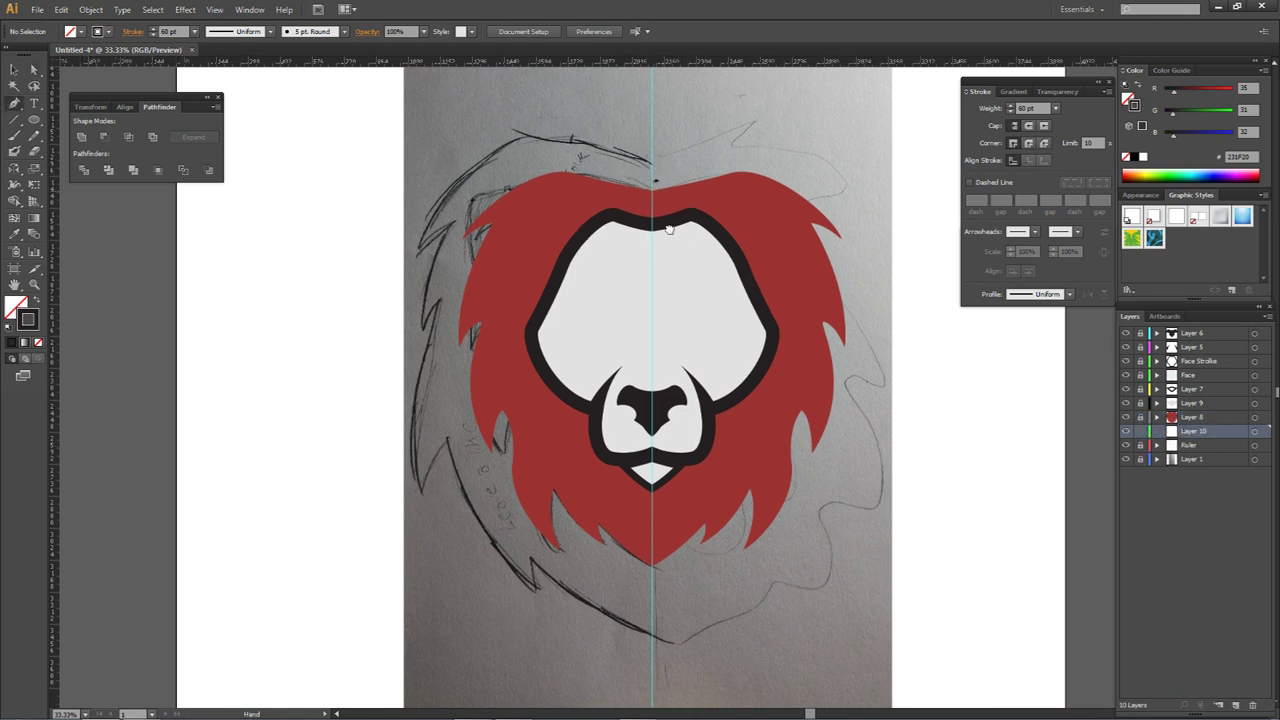
pyautogui.moveTo(658, 168); pyautogui.dragTo(679, 252)
pyautogui.click(676, 260)
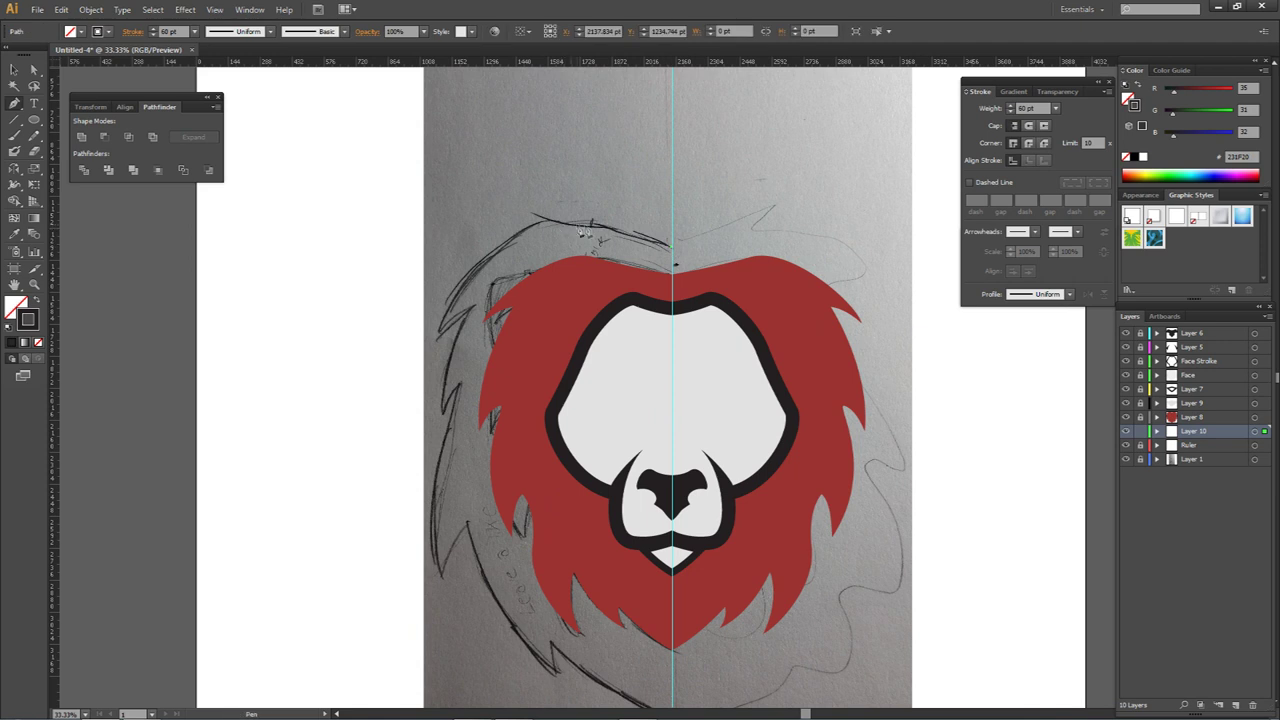
pyautogui.moveTo(560, 218); pyautogui.dragTo(560, 218)
pyautogui.moveTo(442, 330); pyautogui.dragTo(414, 445)
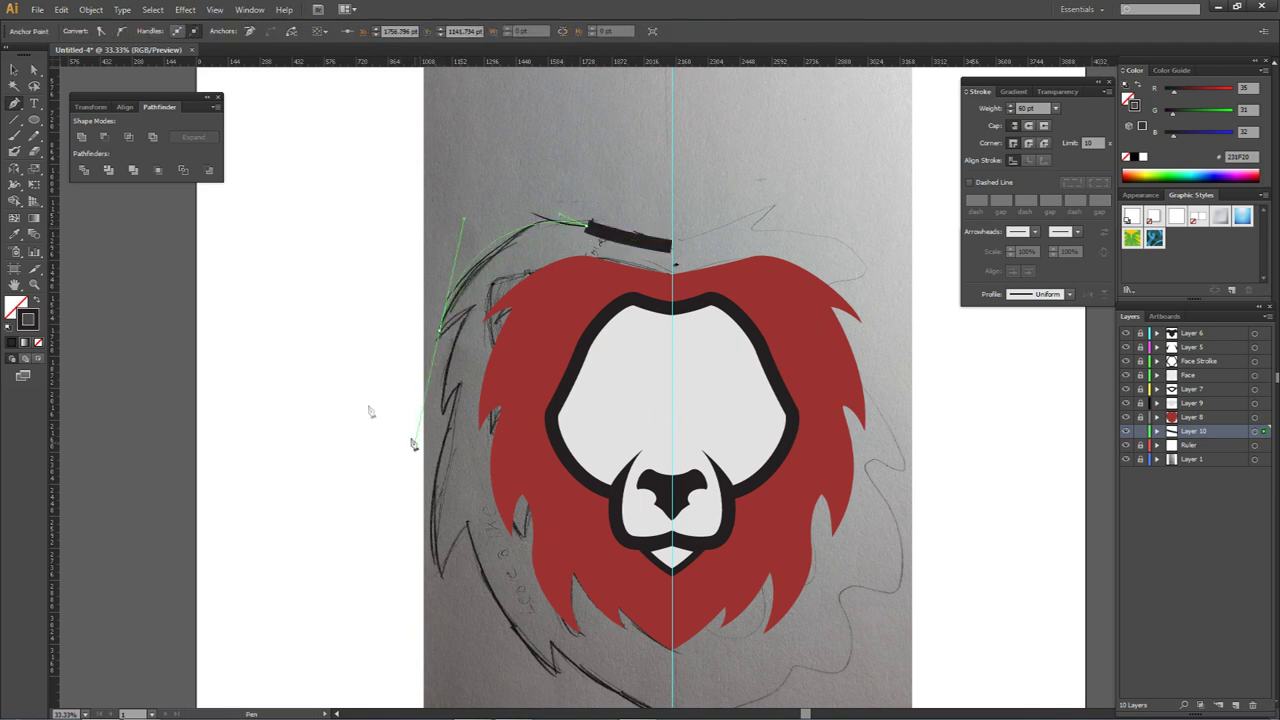
pyautogui.click(38, 342)
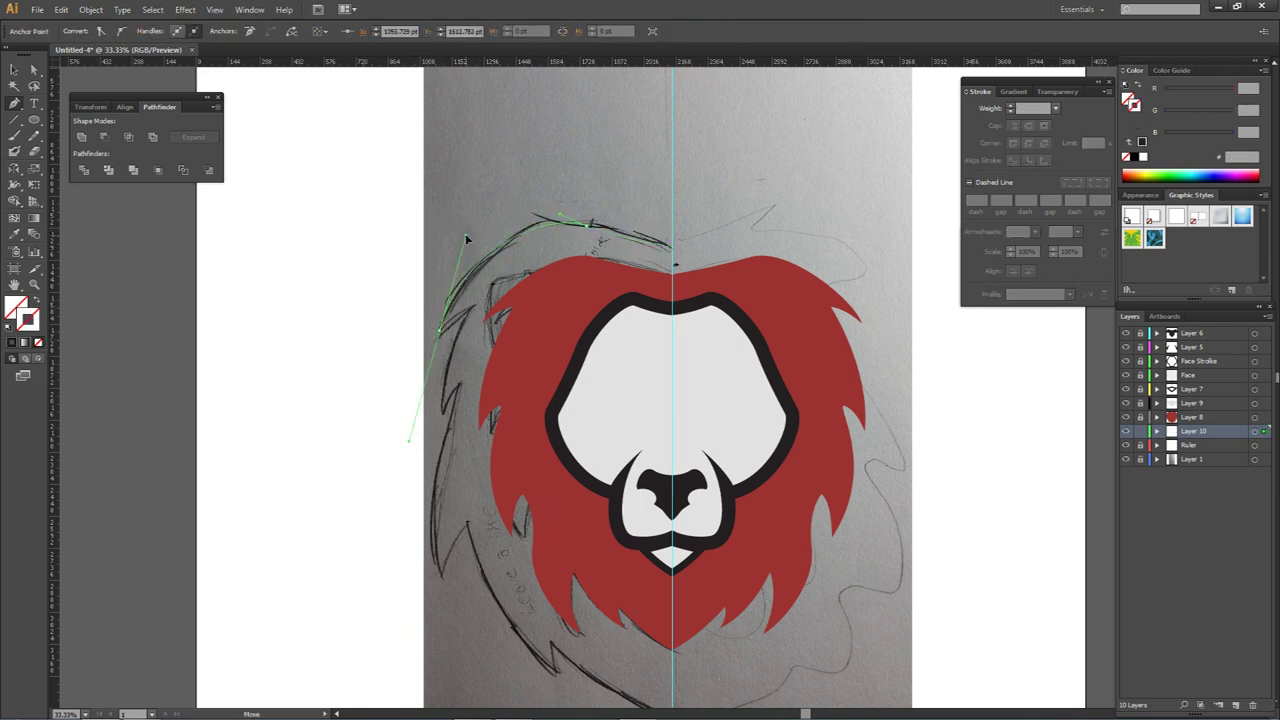
# Step: Continue the outer mane's path along the sketched tufts on the left side down to the chin point on the centre guide
pyautogui.click(441, 333)
pyautogui.click(464, 318)
pyautogui.moveTo(442, 411); pyautogui.dragTo(448, 452)
pyautogui.click(458, 389)
pyautogui.moveTo(437, 401); pyautogui.dragTo(444, 394)
pyautogui.moveTo(442, 577); pyautogui.dragTo(465, 631)
pyautogui.click(442, 577)
pyautogui.click(467, 523)
pyautogui.moveTo(478, 535); pyautogui.dragTo(506, 386)
pyautogui.moveTo(583, 523); pyautogui.dragTo(590, 532)
pyautogui.moveTo(576, 514); pyautogui.dragTo(522, 474)
pyautogui.click(580, 494)
pyautogui.moveTo(700, 571); pyautogui.dragTo(762, 599)
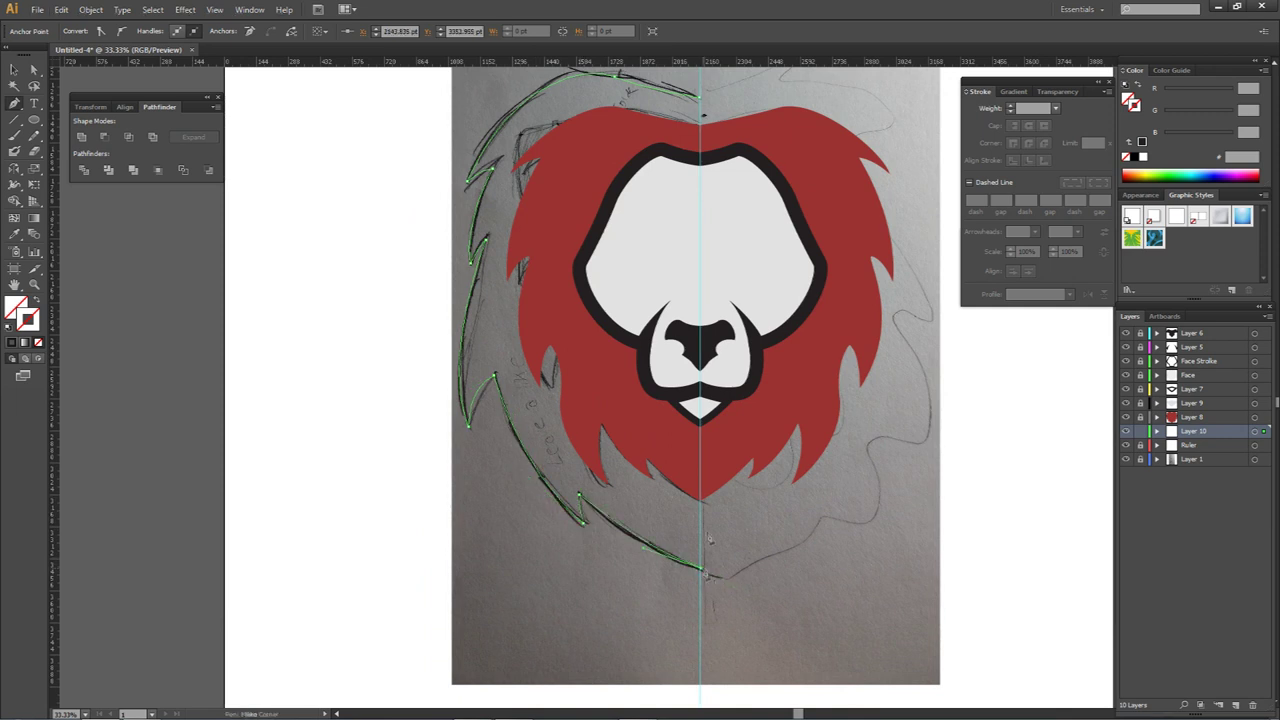
# Step: Close the half-mane path along the centre guide and move its bottom anchor onto the guide
pyautogui.scroll(3, 702, 98)
pyautogui.moveTo(702, 98); pyautogui.dragTo(697, 433)
pyautogui.scroll(3, 697, 430)
pyautogui.click(695, 445)
pyautogui.press('a')
pyautogui.scroll(-8, 711, 200)
pyautogui.scroll(8, 708, 475)
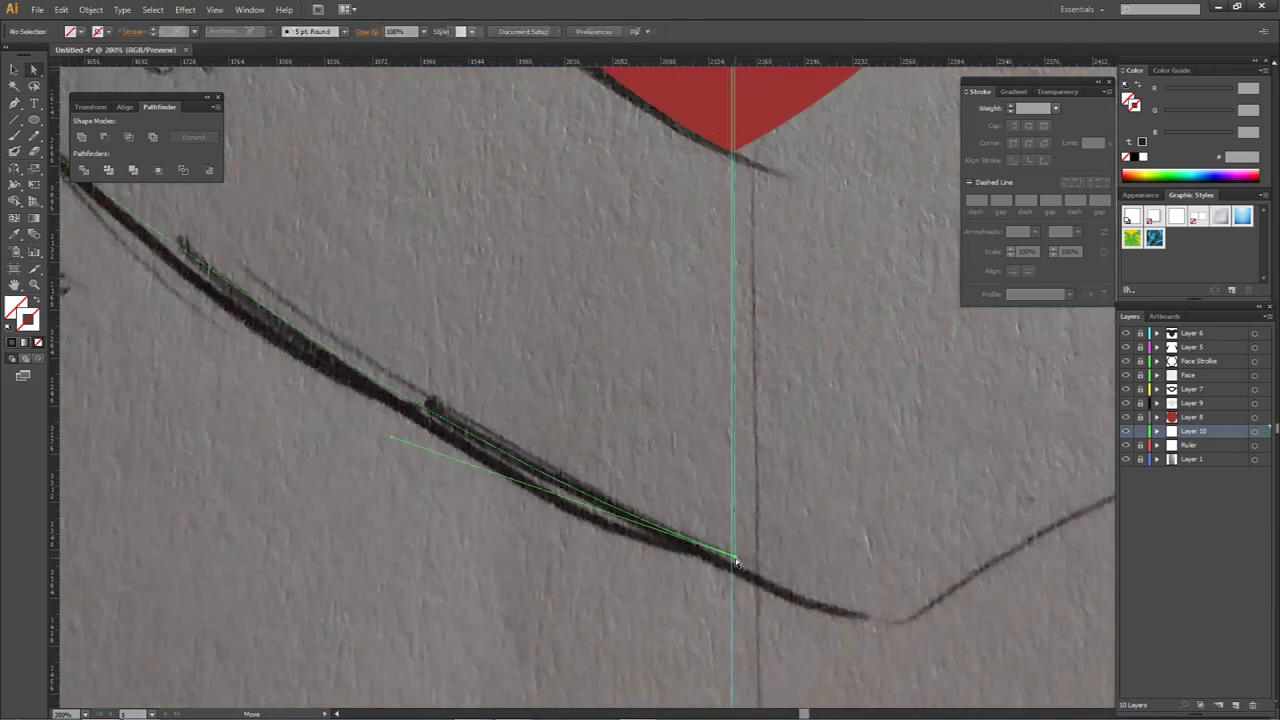
pyautogui.moveTo(737, 561); pyautogui.dragTo(730, 567)
pyautogui.scroll(-6, 734, 550)
# Step: Fill the outer mane's left half with the dark colour 231F20 sampled from the artwork
pyautogui.moveTo(1028, 474); pyautogui.dragTo(1008, 510)
pyautogui.press('i')
pyautogui.click(714, 355)
# Step: Duplicate the dark half mane to the right and reflect the copy across the vertical axis
pyautogui.moveTo(668, 551); pyautogui.dragTo(883, 543)
pyautogui.rightClick(883, 543)
pyautogui.click(1120, 480)
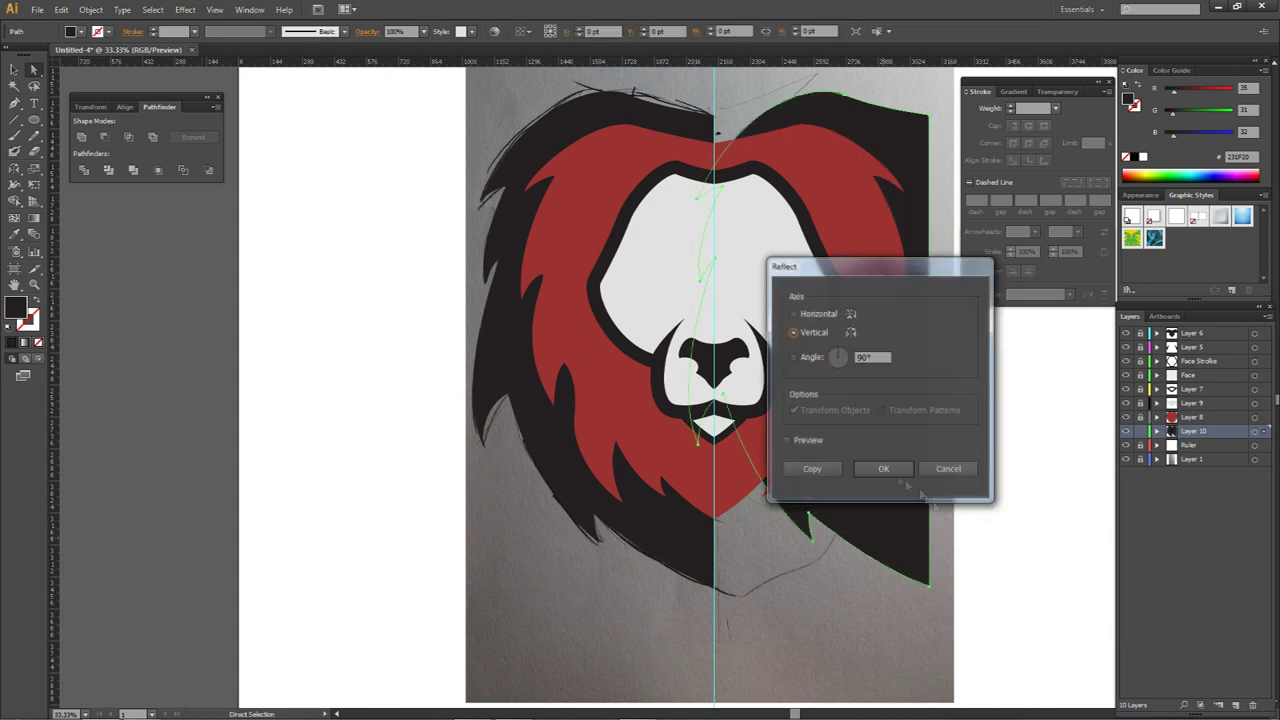
pyautogui.click(883, 467)
# Step: Try joining the mirrored half to the original at the centre line and uniting both, and undo it
pyautogui.scroll(3, 724, 632)
pyautogui.moveTo(610, 497); pyautogui.dragTo(686, 496)
pyautogui.keyDown('shift'); pyautogui.click(614, 440); pyautogui.keyUp('shift')
pyautogui.click(81, 136)
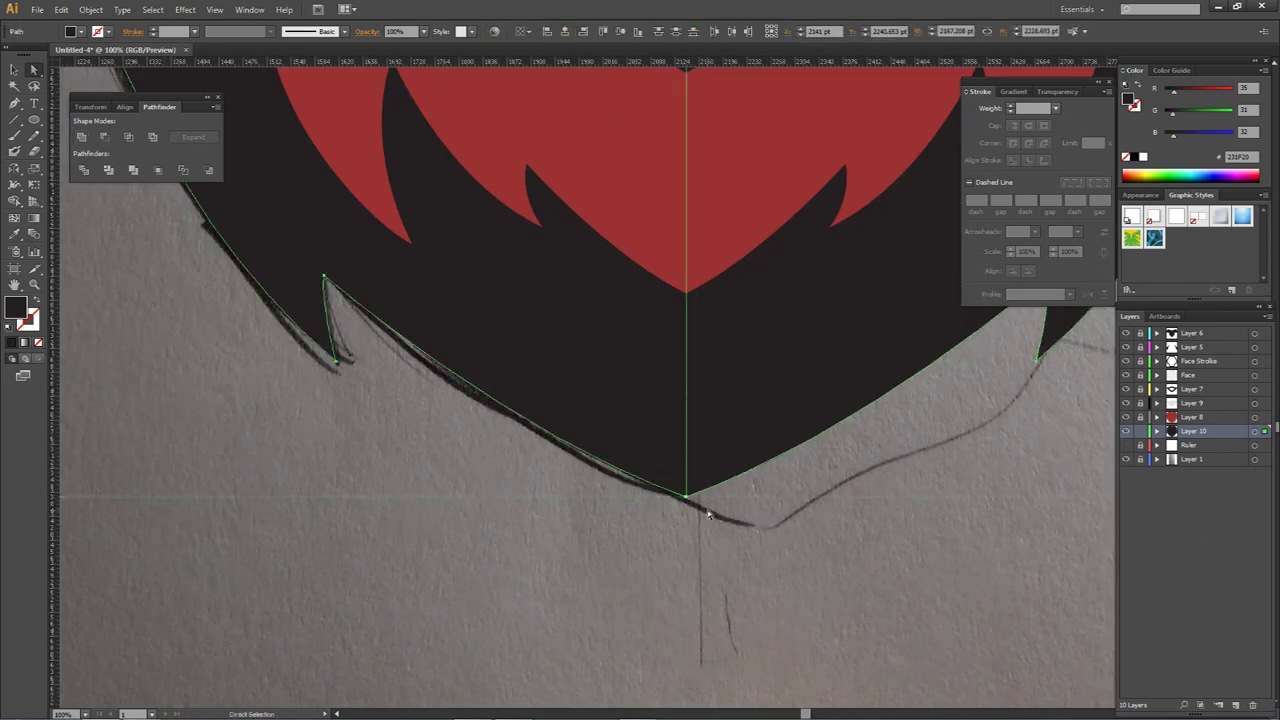
pyautogui.hotkey('ctrl', 'z')
pyautogui.hotkey('ctrl', 'z')
# Step: Hide the Ruler layer and align the mirrored half mane edge to edge with the original at the centre line
pyautogui.click(706, 512)
pyautogui.scroll(3, 674, 505)
pyautogui.moveTo(485, 477); pyautogui.dragTo(712, 478)
pyautogui.scroll(3, 708, 466)
pyautogui.scroll(-9, 737, 440)
pyautogui.scroll(8, 668, 534)
pyautogui.scroll(4, 668, 533)
pyautogui.click(1126, 445)
pyautogui.moveTo(634, 402); pyautogui.dragTo(642, 402)
pyautogui.moveTo(649, 402); pyautogui.dragTo(642, 402)
# Step: Unite the two outer mane halves into one dark shape
pyautogui.keyDown('shift'); pyautogui.click(600, 420); pyautogui.keyUp('shift')
pyautogui.click(82, 137)
pyautogui.click(1126, 445)
pyautogui.scroll(-1, 727, 336)
pyautogui.scroll(-15, 726, 332)
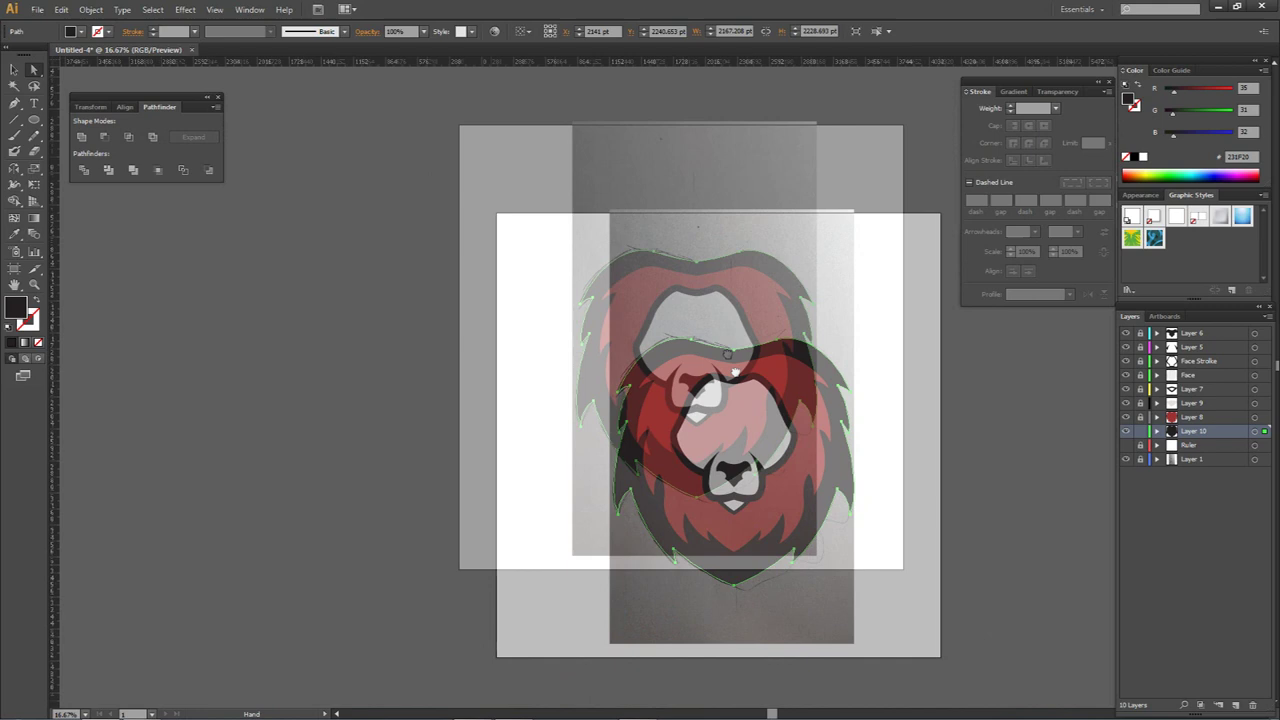
pyautogui.scroll(3, 722, 380)
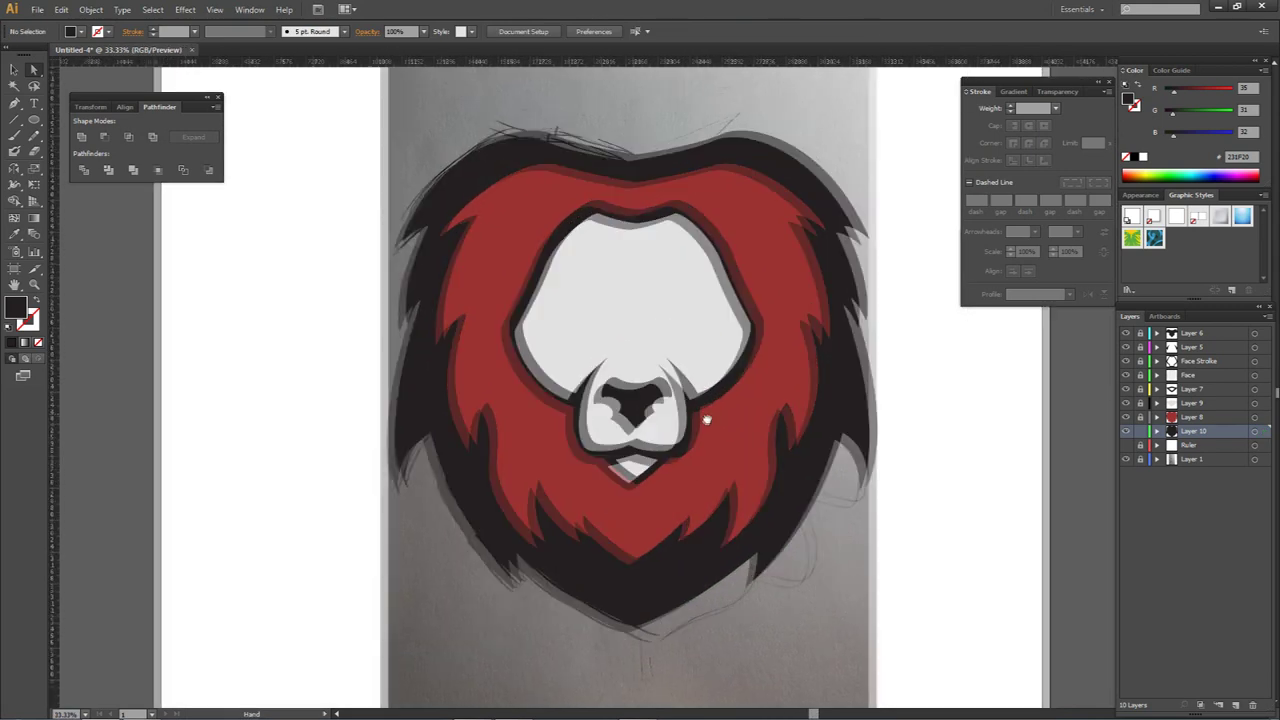
pyautogui.press('space')
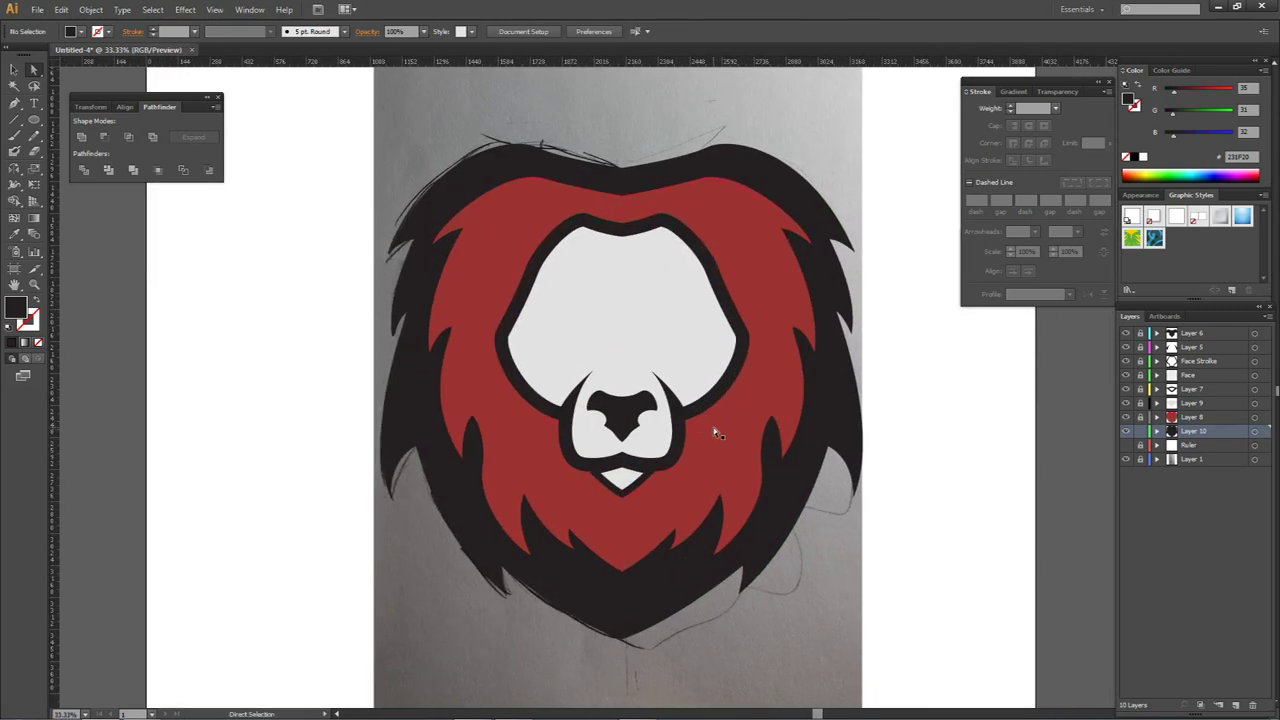
# Step: Add a new layer directly above the red mane's Layer 8, and lock Layer 8
pyautogui.click(1189, 418)
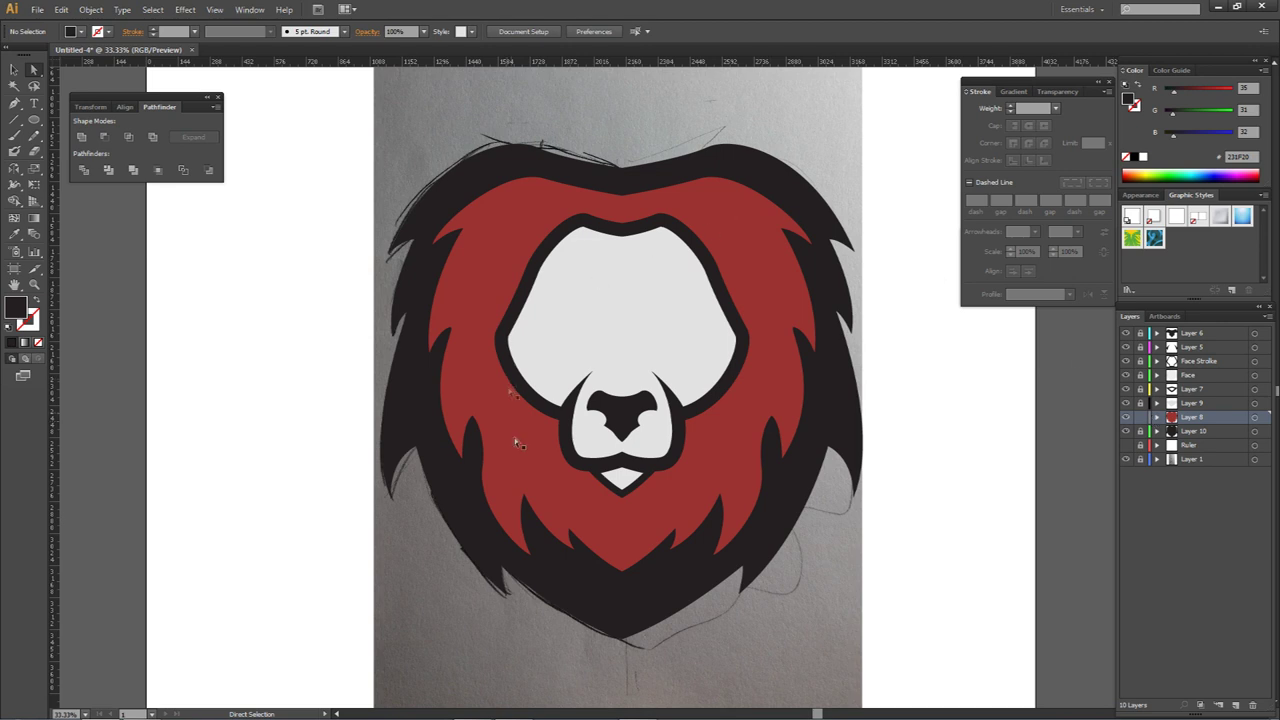
pyautogui.click(1236, 705)
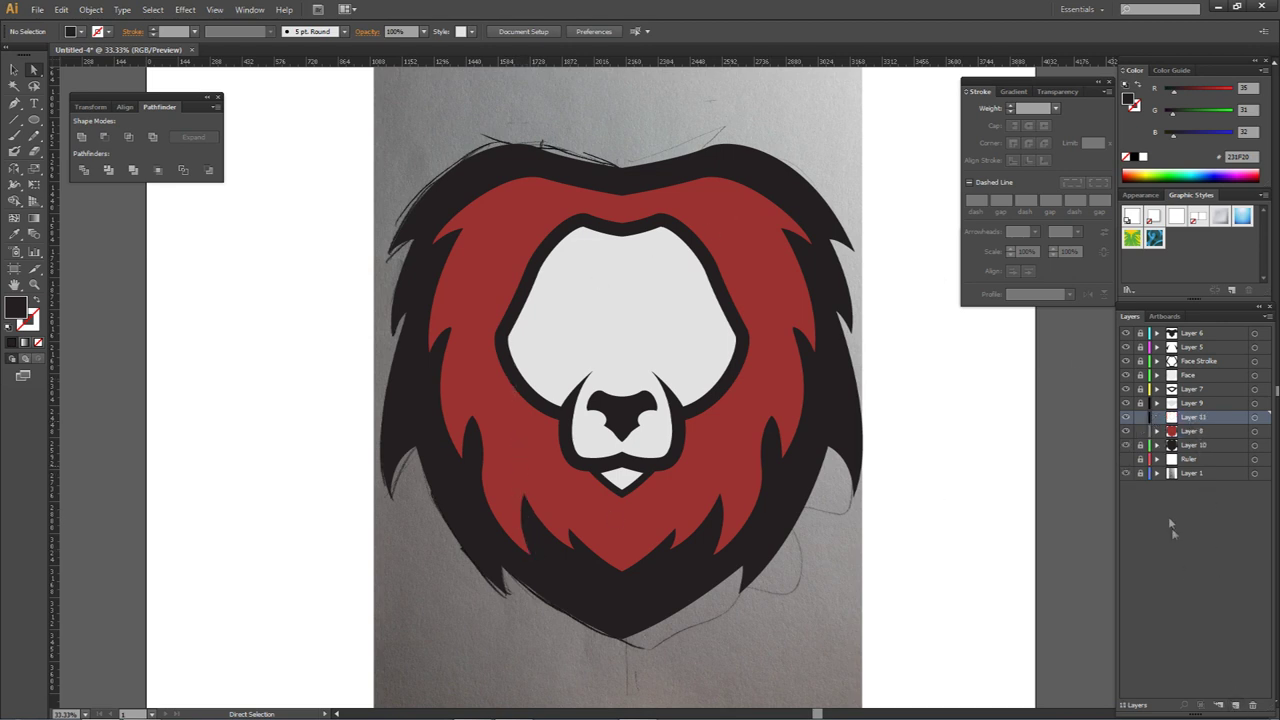
pyautogui.click(1126, 431)
pyautogui.click(1126, 431)
# Step: Show the Ruler layer and draw a Pen contour from the centre guide along the red mane's upper left to the first tuft
pyautogui.press('p')
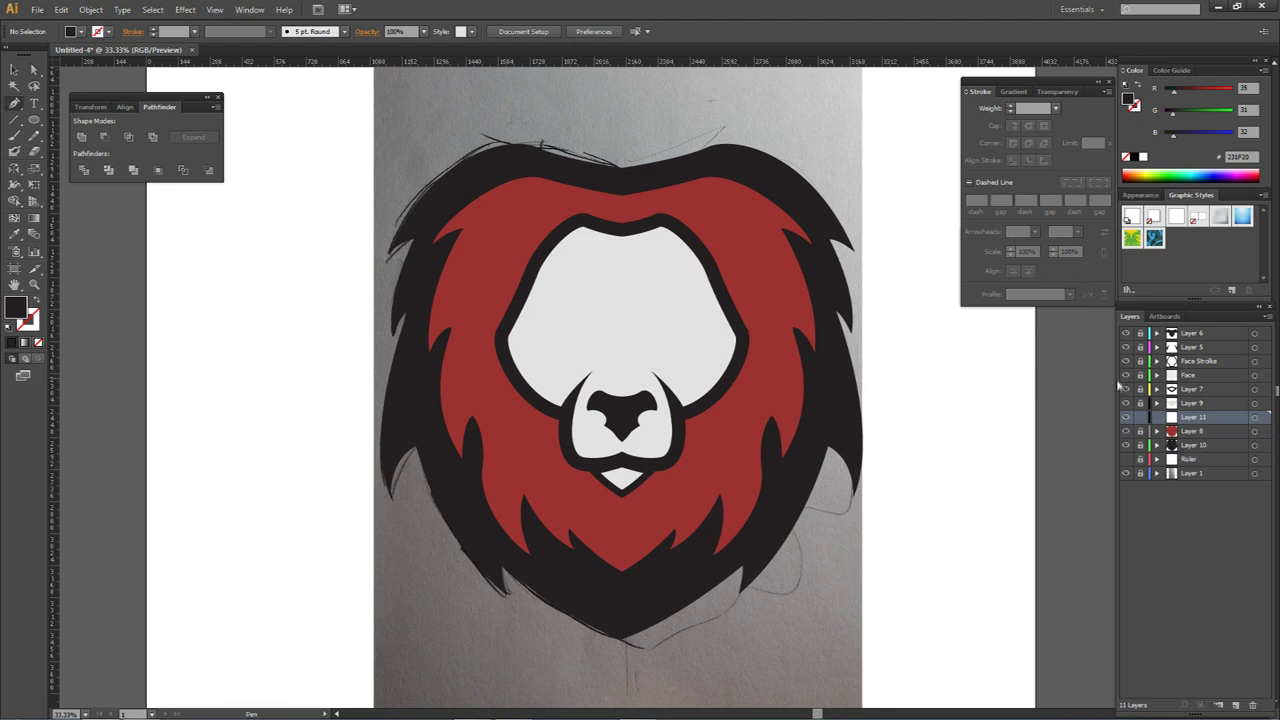
pyautogui.click(1126, 459)
pyautogui.scroll(4, 648, 163)
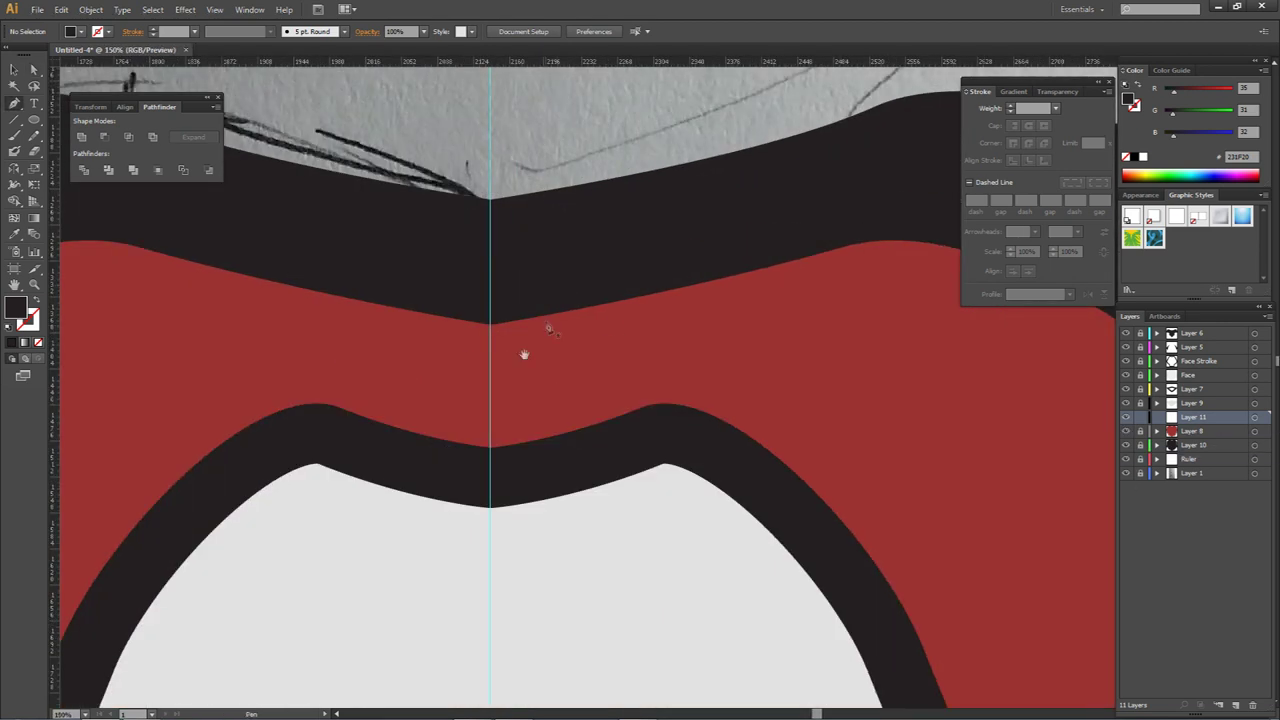
pyautogui.moveTo(523, 354); pyautogui.dragTo(657, 360)
pyautogui.click(669, 368)
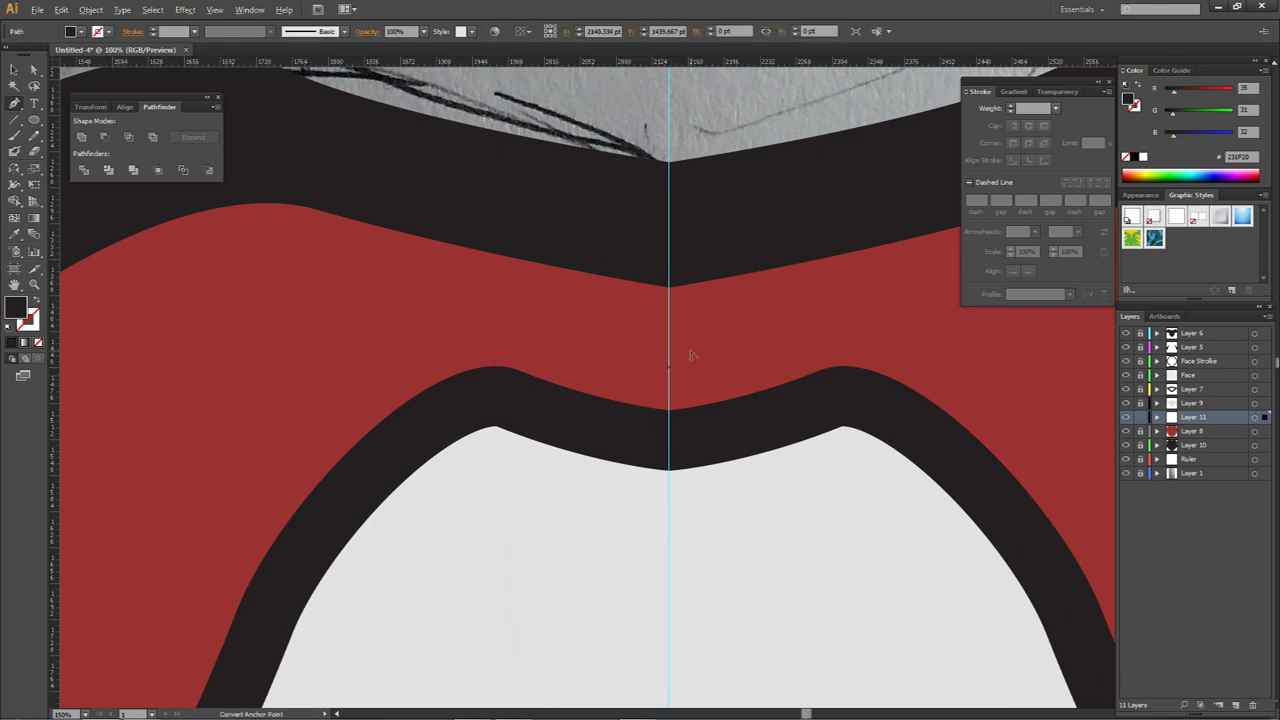
pyautogui.scroll(-3, 691, 348)
pyautogui.moveTo(577, 371); pyautogui.dragTo(583, 334)
pyautogui.moveTo(554, 289); pyautogui.dragTo(468, 331)
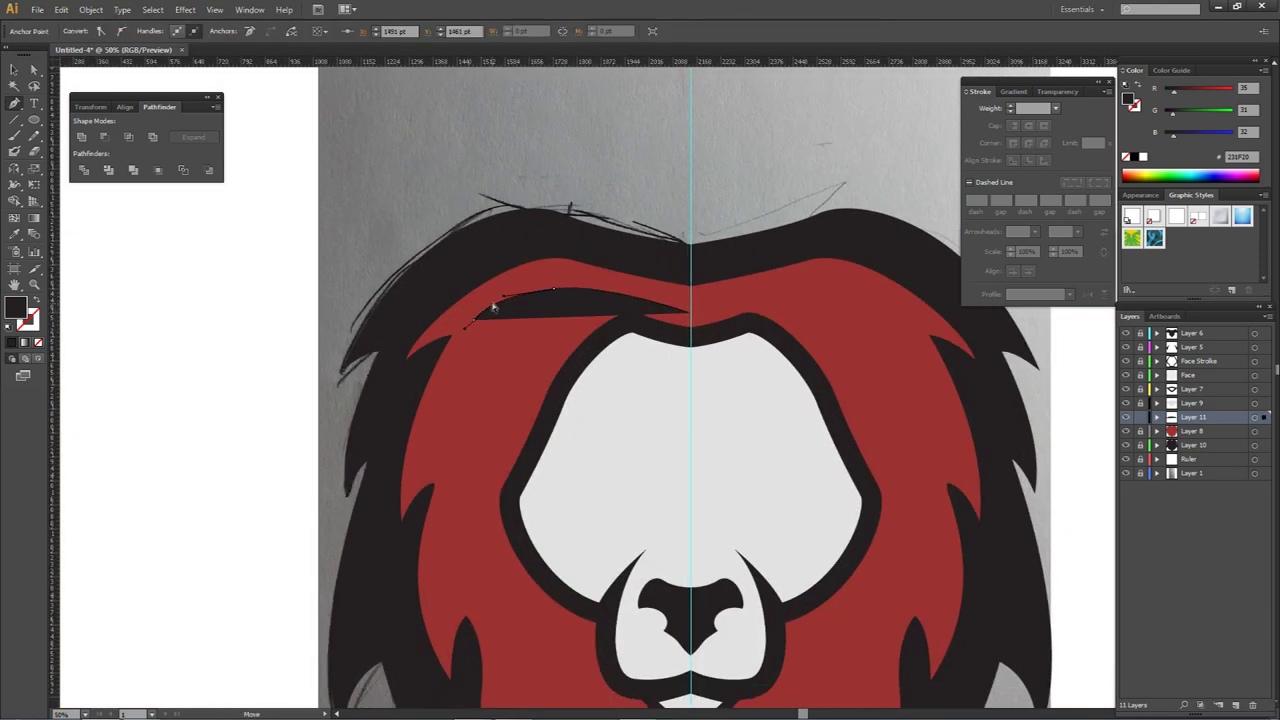
pyautogui.moveTo(475, 319); pyautogui.dragTo(495, 313)
# Step: Extend the inner contour down the red mane's left side with pointed, curved tufts
pyautogui.moveTo(428, 464); pyautogui.dragTo(416, 534)
pyautogui.moveTo(470, 417); pyautogui.dragTo(510, 390)
pyautogui.moveTo(477, 565); pyautogui.dragTo(457, 277)
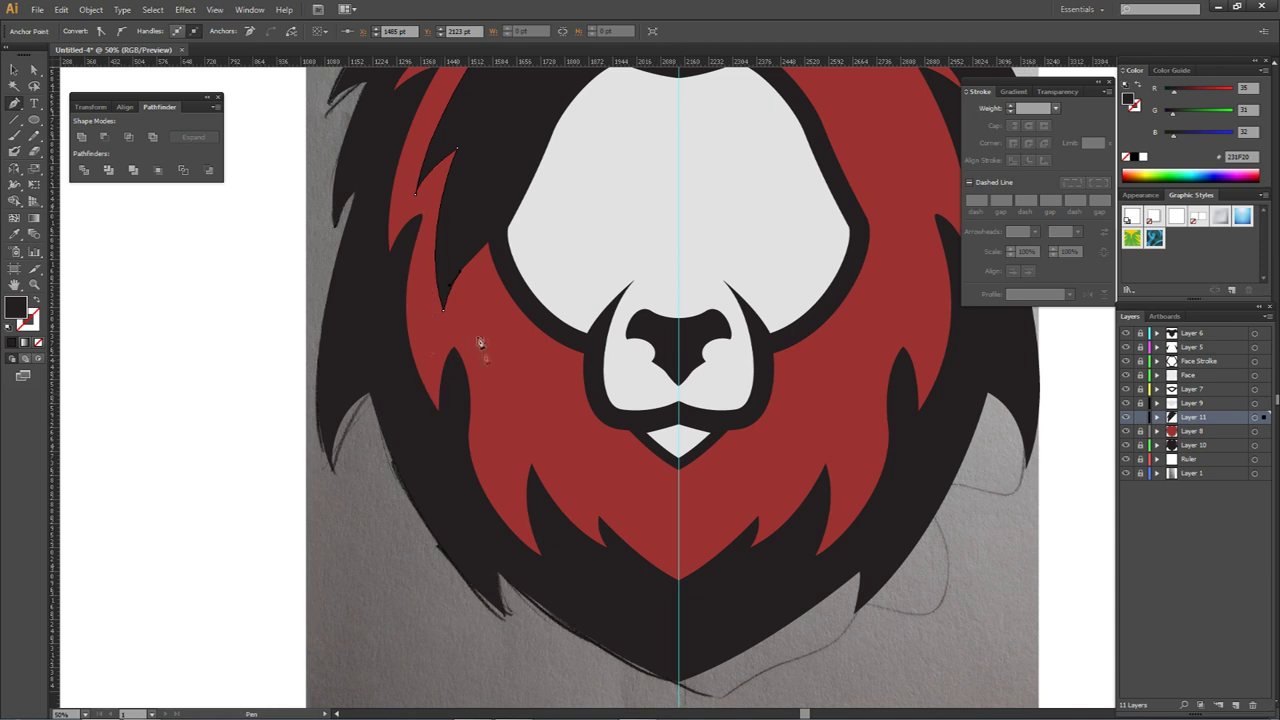
pyautogui.click(486, 402)
pyautogui.click(494, 481)
pyautogui.moveTo(526, 382); pyautogui.dragTo(548, 360)
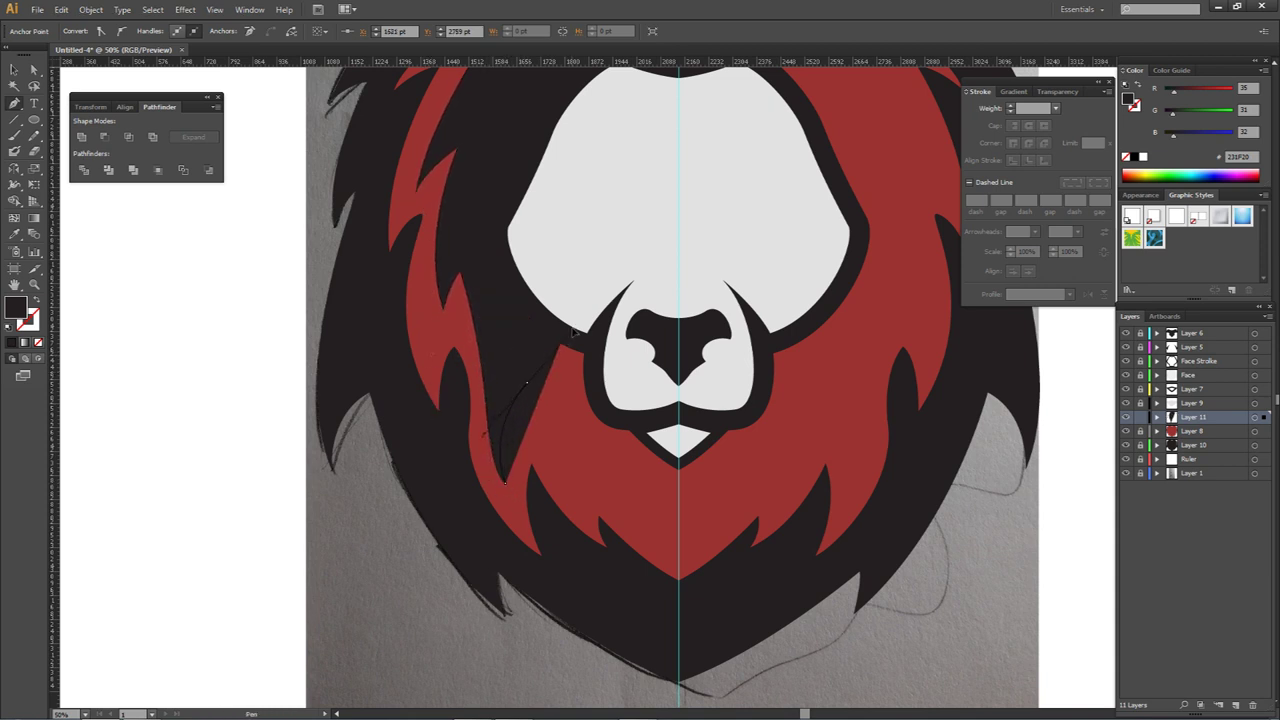
pyautogui.click(506, 489)
pyautogui.click(528, 384)
# Step: Draw the lowest tuft and bring the inner contour to the centre guide just above the red mane's bottom point
pyautogui.moveTo(565, 494); pyautogui.dragTo(593, 522)
pyautogui.click(568, 485)
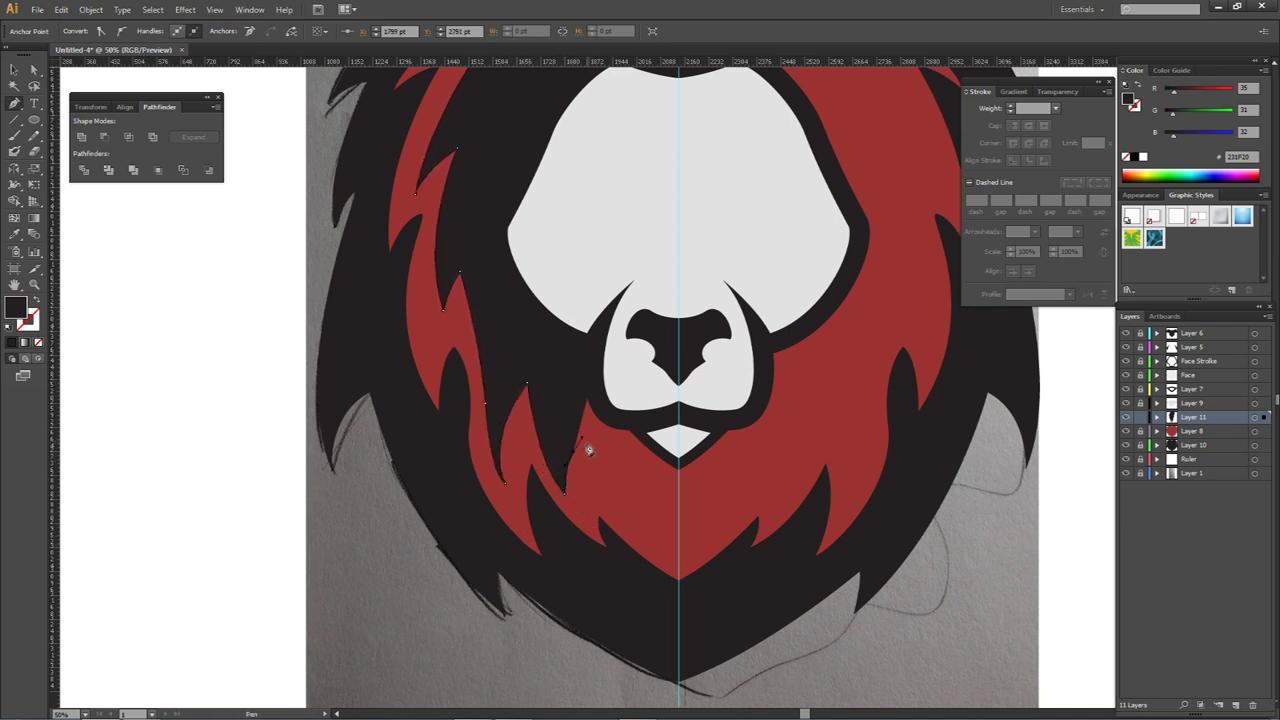
pyautogui.moveTo(679, 572); pyautogui.dragTo(724, 598)
pyautogui.scroll(6, 688, 579)
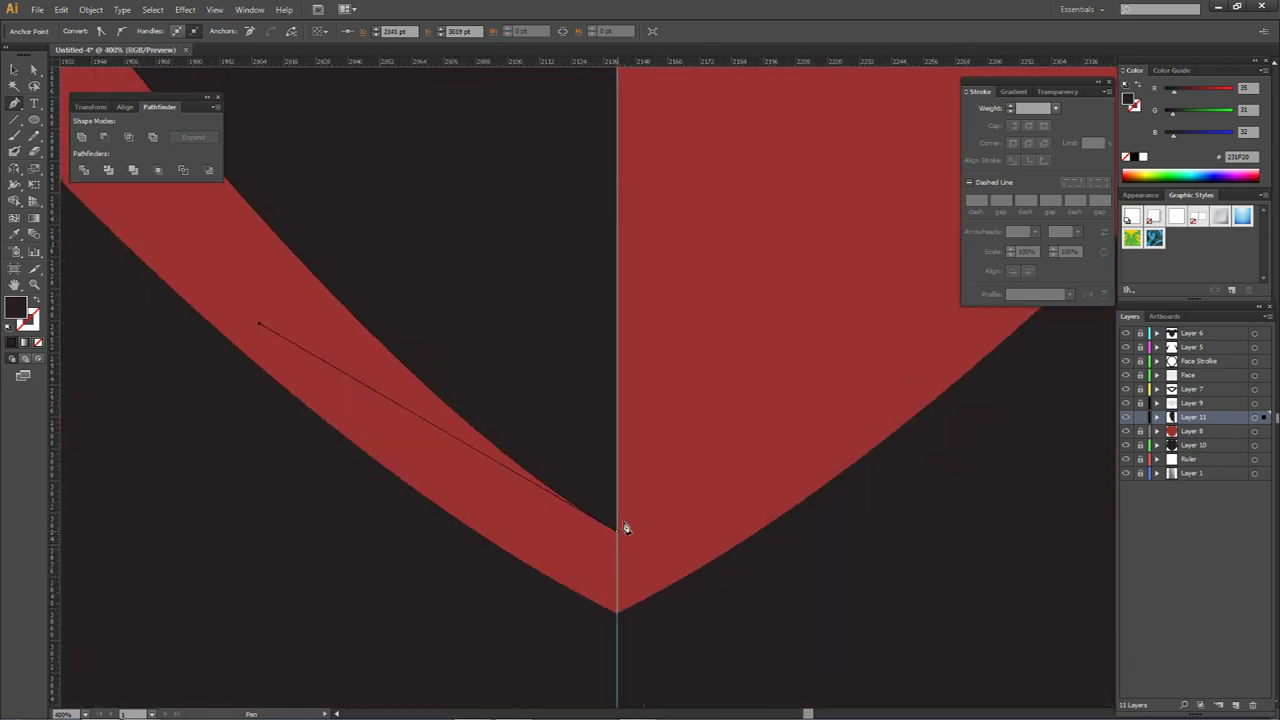
pyautogui.scroll(-7, 620, 541)
pyautogui.scroll(6, 618, 278)
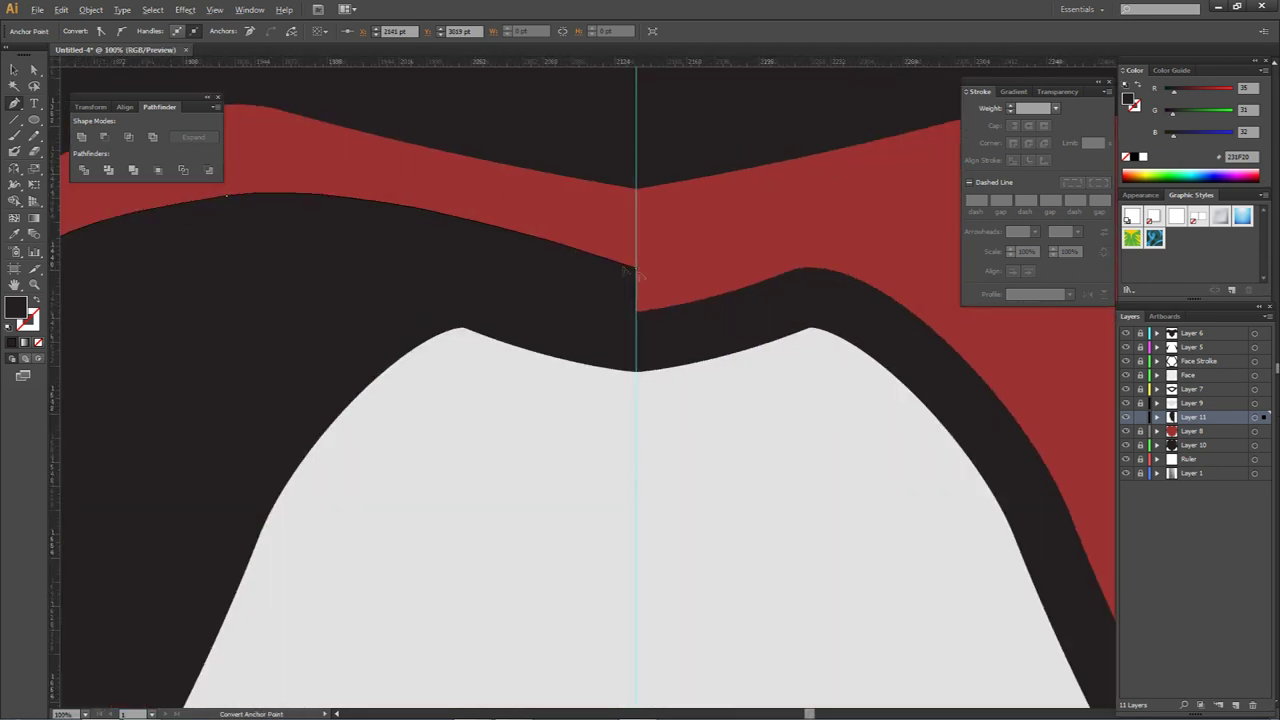
# Step: Extend the contour in a rough loop outside the mane's left half, ending above the forehead on the centre guide, and deselect it
pyautogui.scroll(-6, 654, 277)
pyautogui.moveTo(698, 434); pyautogui.dragTo(686, 369)
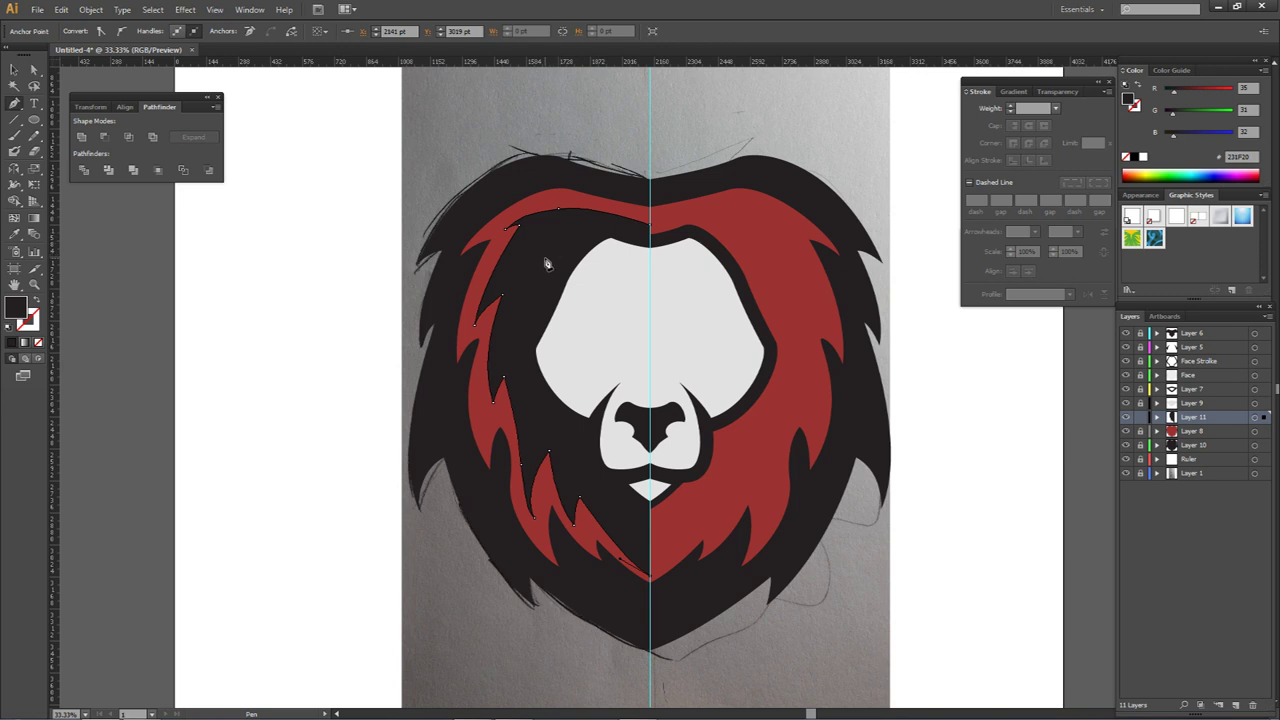
pyautogui.moveTo(606, 386); pyautogui.dragTo(595, 342)
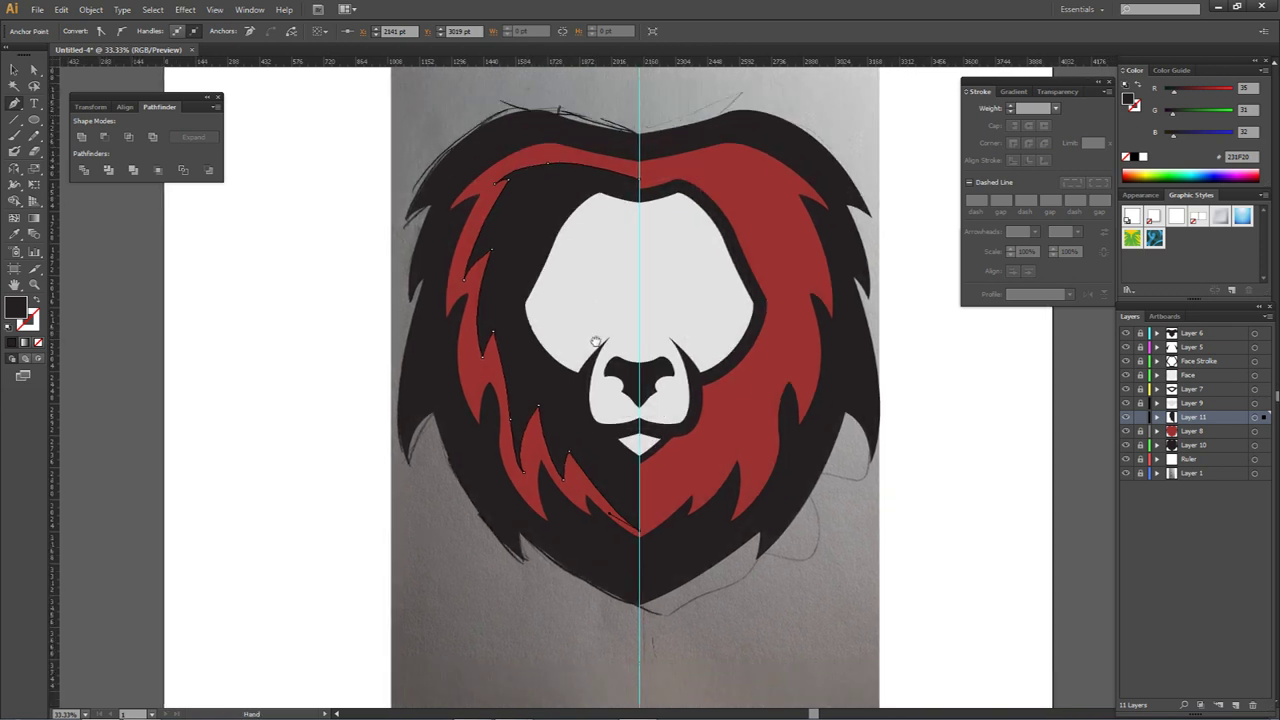
pyautogui.click(640, 662)
pyautogui.click(422, 667)
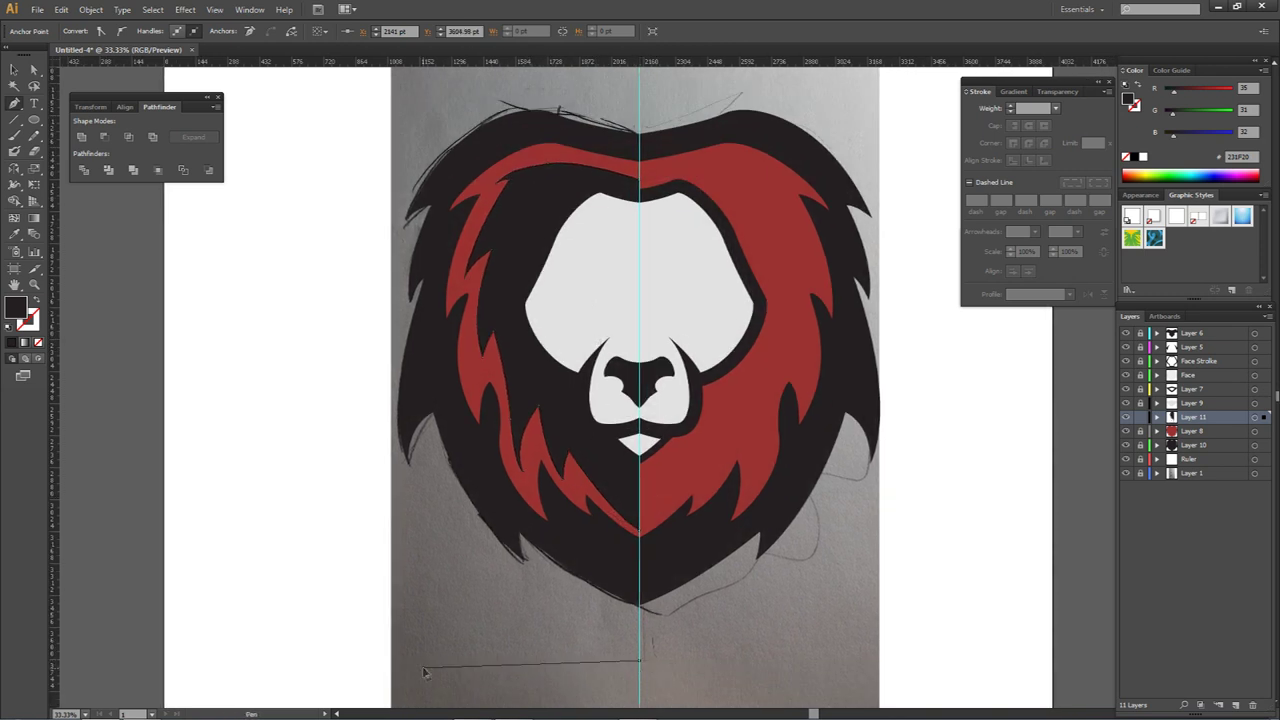
pyautogui.click(203, 445)
pyautogui.click(410, 322)
pyautogui.click(287, 170)
pyautogui.click(420, 82)
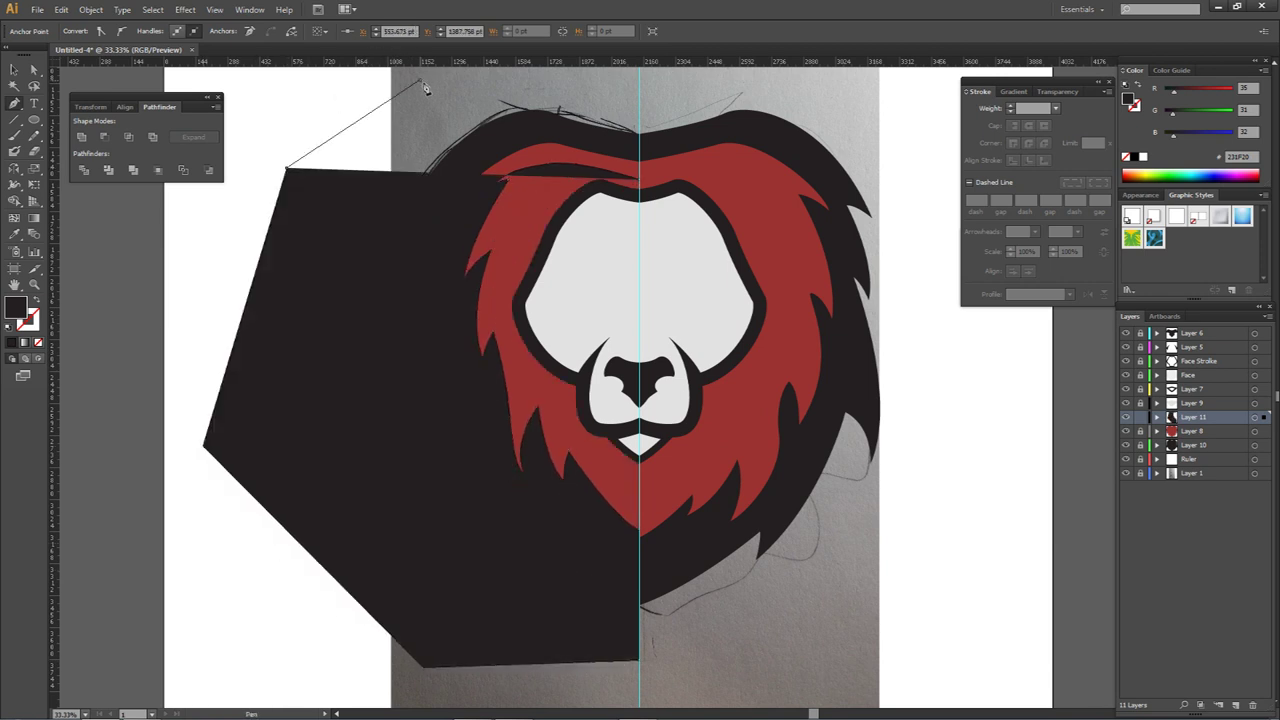
pyautogui.moveTo(450, 143); pyautogui.dragTo(428, 320)
pyautogui.click(517, 158)
pyautogui.click(617, 251)
pyautogui.press('a')
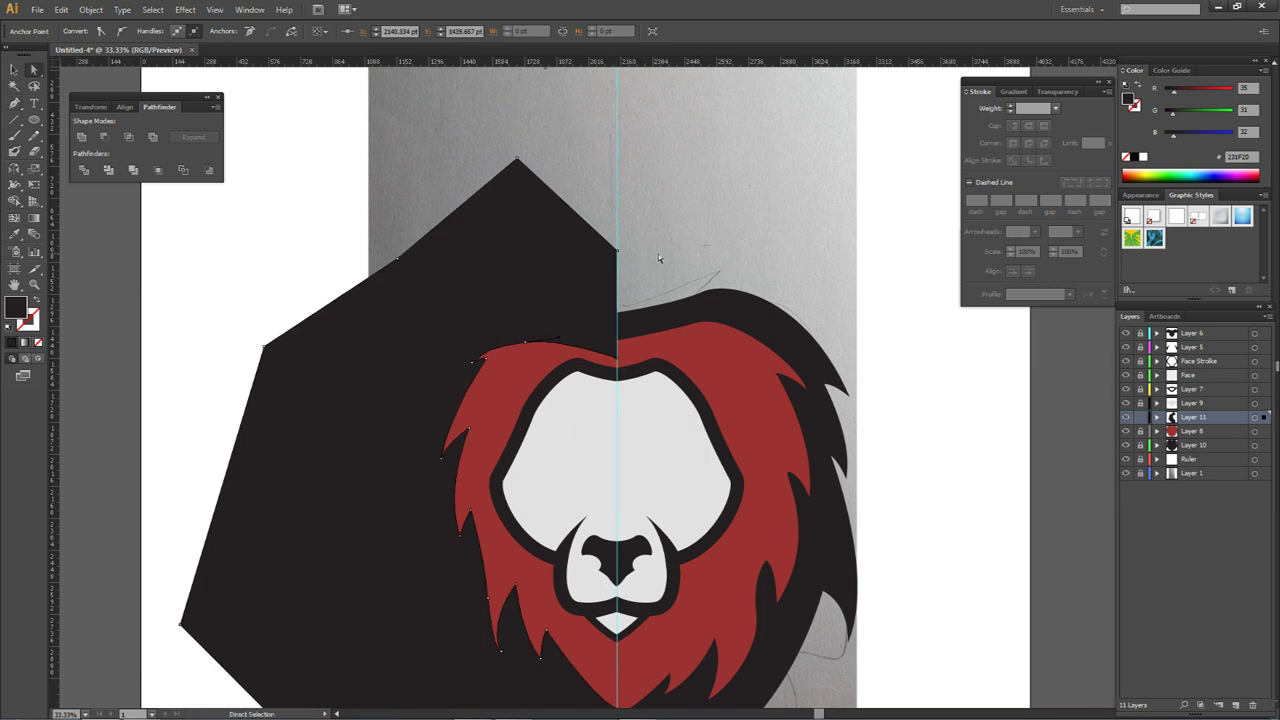
pyautogui.click(658, 253)
# Step: Select the shapes on Layer 11 and Layer 8, and remove the area outside the red mane with Shape Builder
pyautogui.scroll(-1, 593, 409)
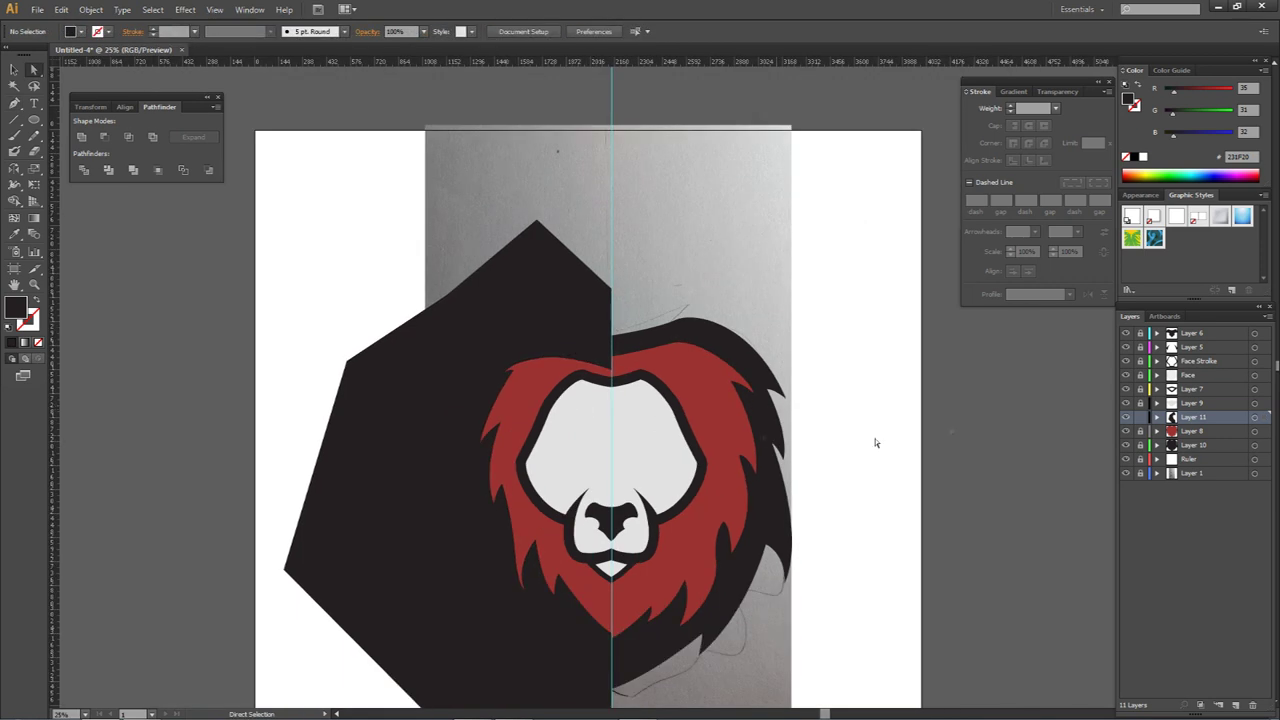
pyautogui.click(1254, 417)
pyautogui.keyDown('shift'); pyautogui.click(1255, 431); pyautogui.keyUp('shift')
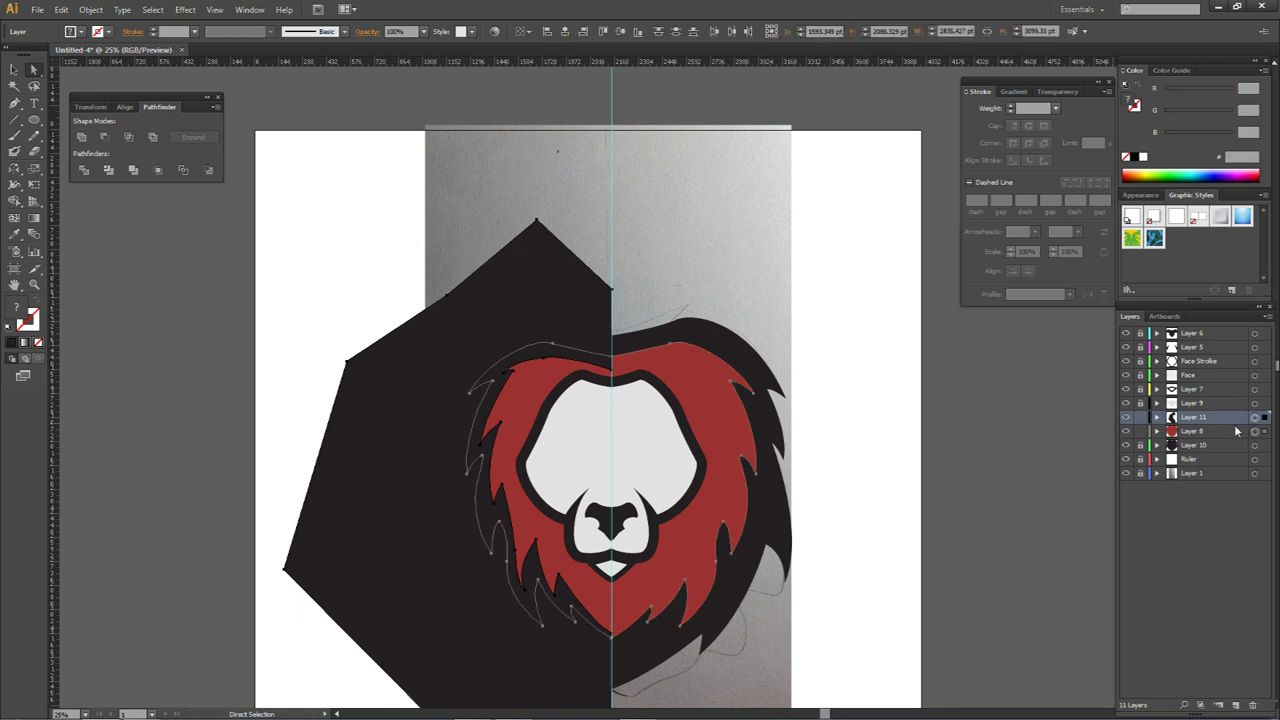
pyautogui.hotkey('shift', 'm')
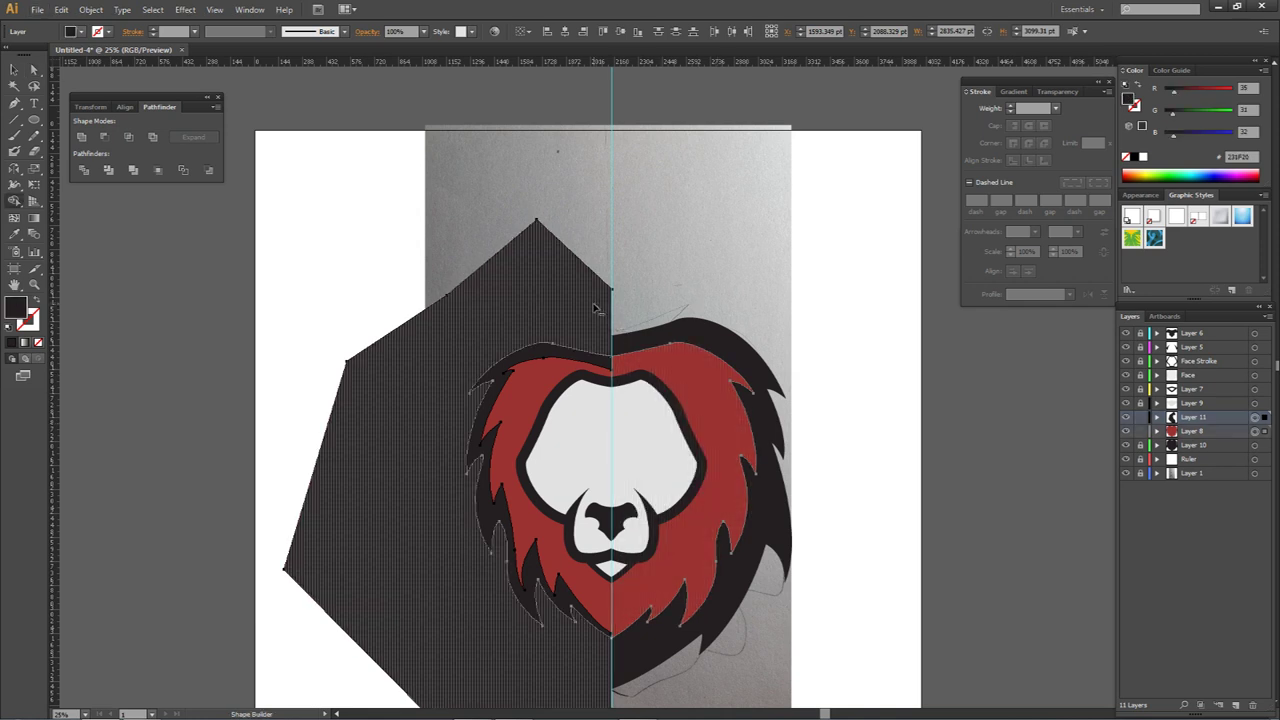
pyautogui.keyDown('alt'); pyautogui.click(595, 305); pyautogui.keyUp('alt')
pyautogui.press('a')
# Step: Examine the trimmed shading shape where it meets the centre guide at the forehead
pyautogui.hotkey('ctrl', '=')
pyautogui.hotkey('ctrl', '=')
pyautogui.hotkey('ctrl', '=')
pyautogui.click(622, 193)
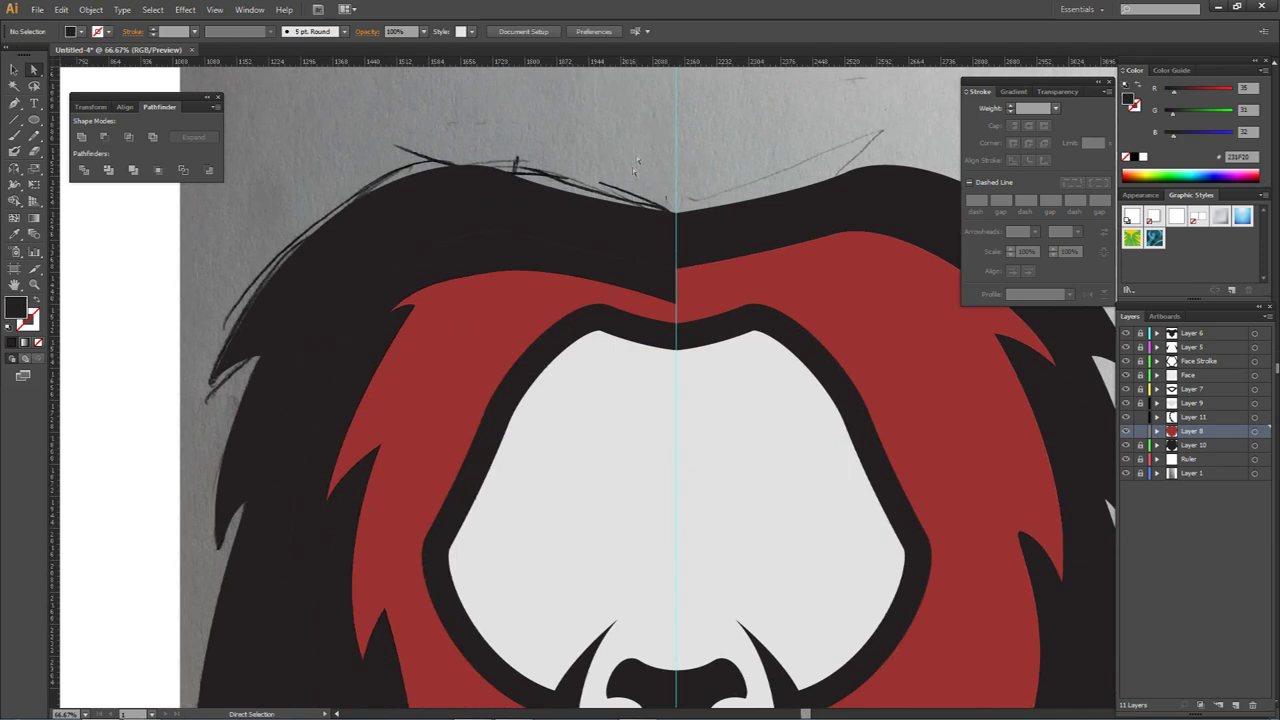
pyautogui.click(560, 260)
pyautogui.hotkey('ctrl', '-')
pyautogui.hotkey('ctrl', '-')
pyautogui.hotkey('ctrl', '-')
pyautogui.moveTo(683, 478); pyautogui.dragTo(656, 380)
# Step: Select the trimmed shading shape on the mane's left side and sample the mane's red as its fill
pyautogui.click(748, 559)
pyautogui.click(557, 458)
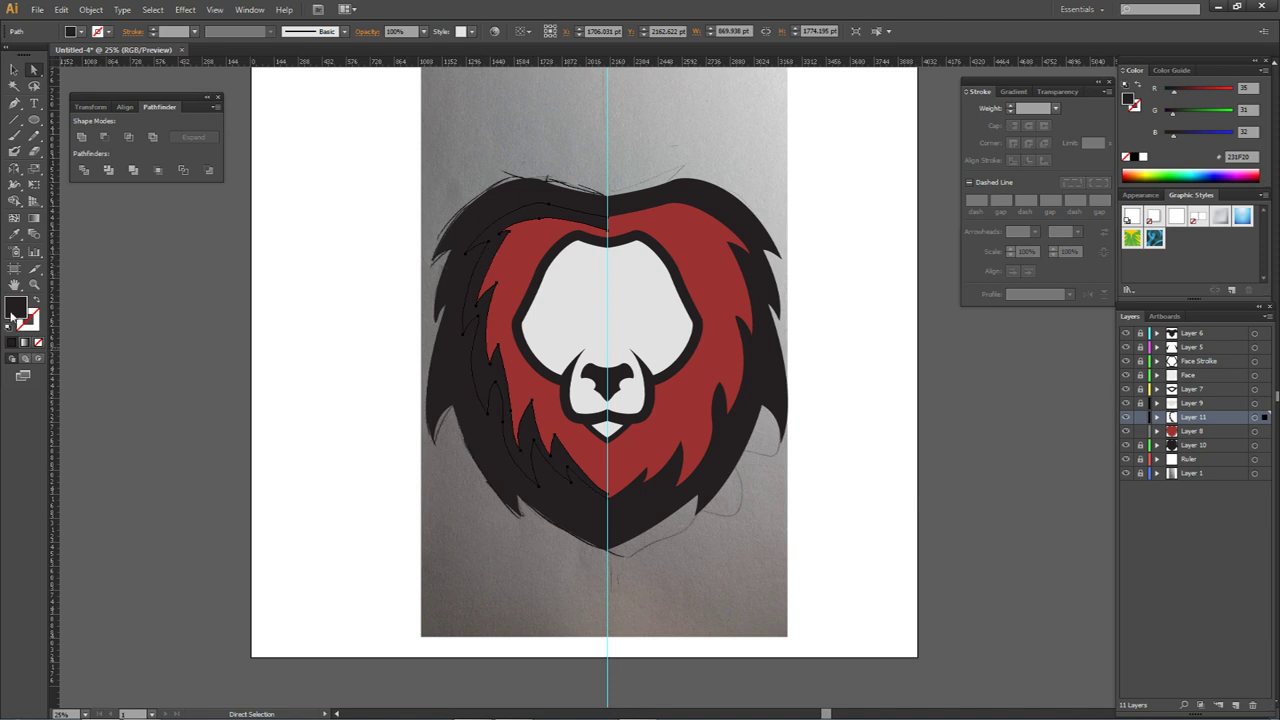
pyautogui.moveTo(14, 234); pyautogui.dragTo(50, 237)
pyautogui.click(662, 224)
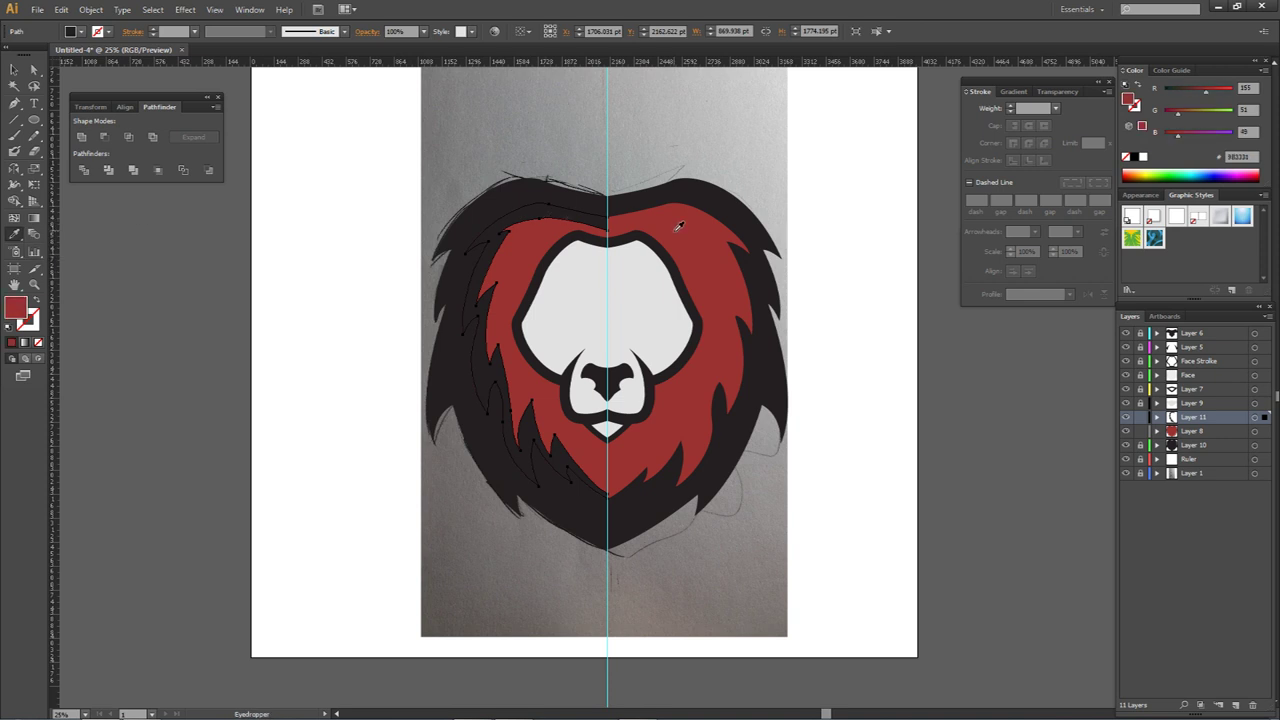
# Step: Try a white fill (FFFFFF) on the trimmed shading shape and undo it
pyautogui.doubleClick(15, 308)
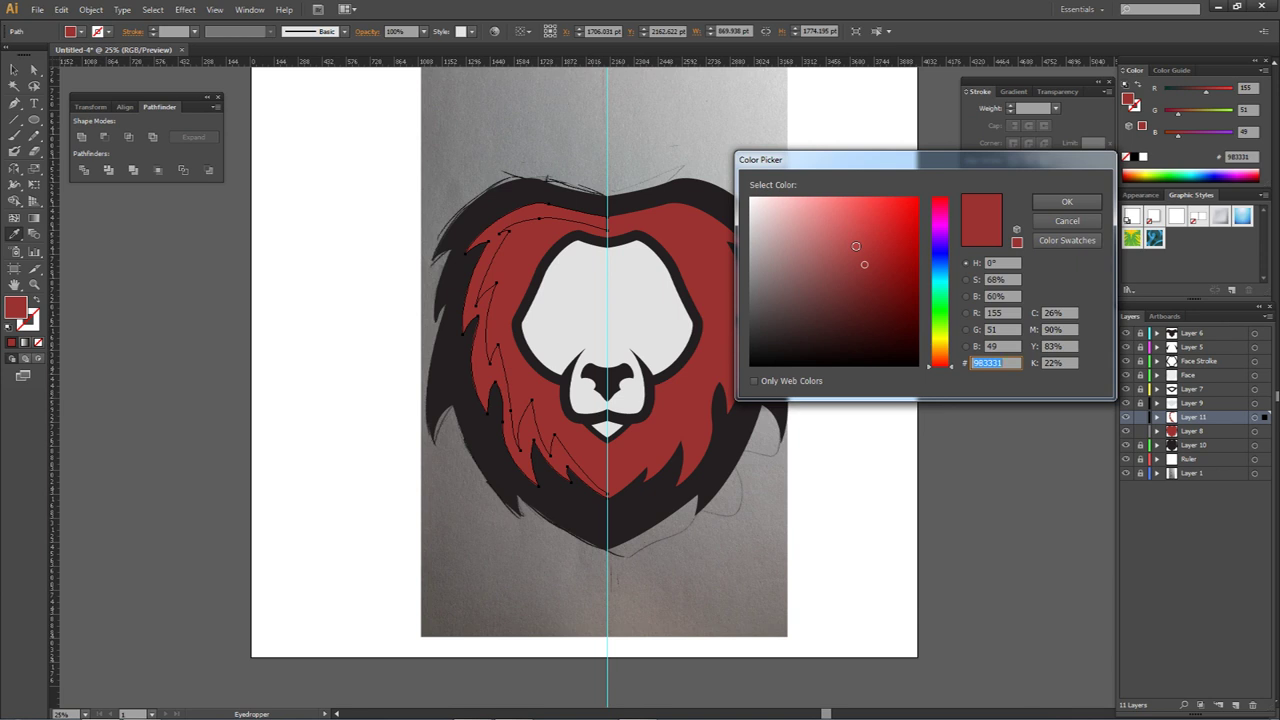
pyautogui.write('ffffff')
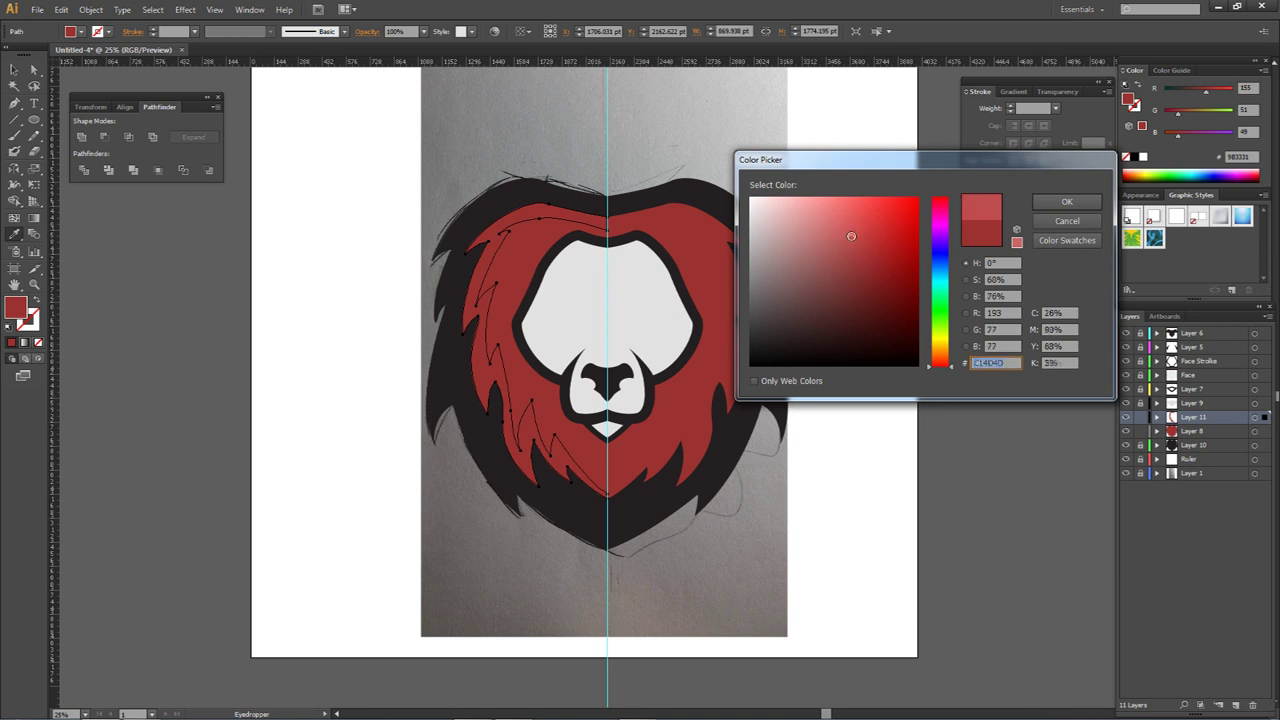
pyautogui.click(1067, 202)
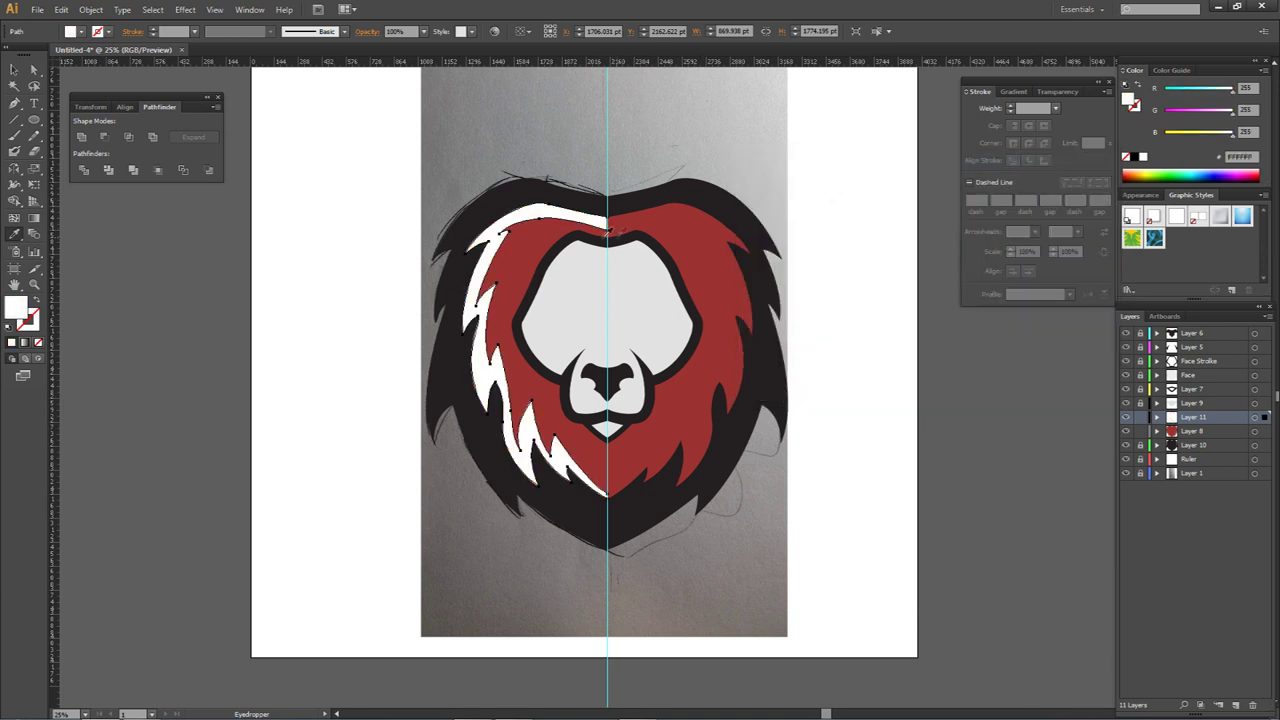
pyautogui.hotkey('ctrl', 'z')
# Step: Set the shading shape's fill to the lighter red BA3F3F and deselect it
pyautogui.doubleClick(18, 310)
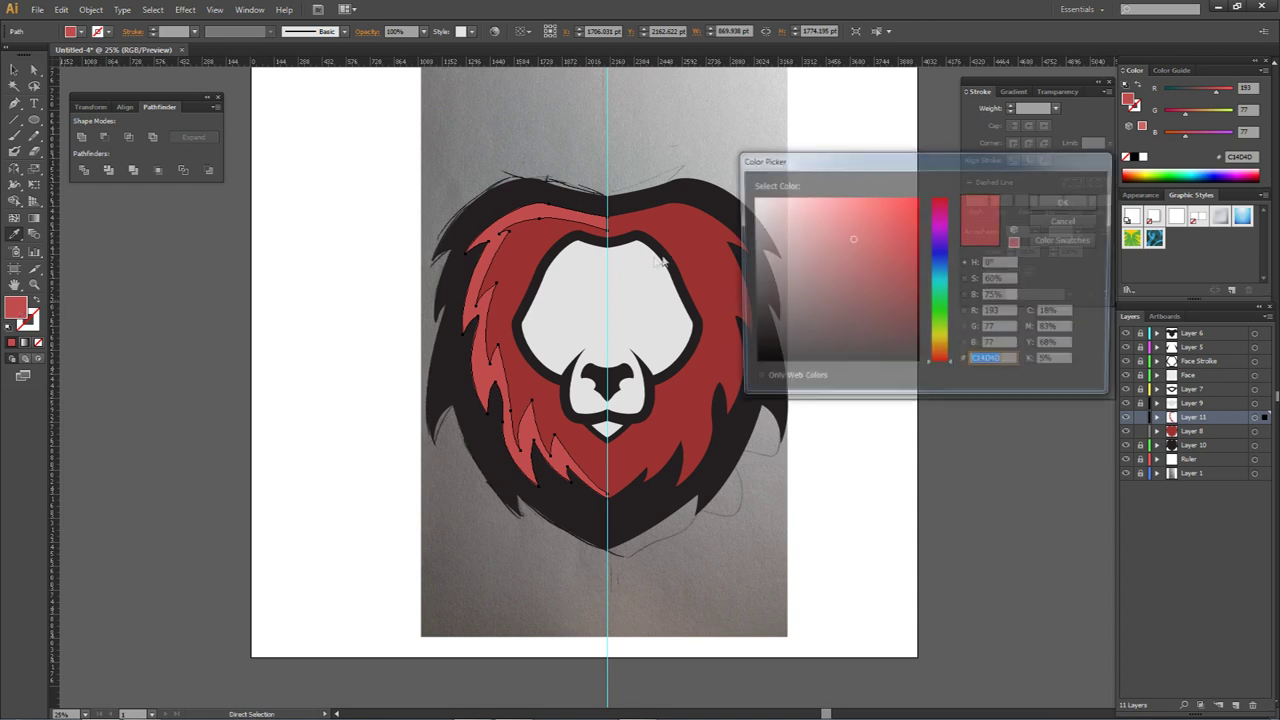
pyautogui.click(861, 242)
pyautogui.click(1064, 204)
pyautogui.click(643, 188)
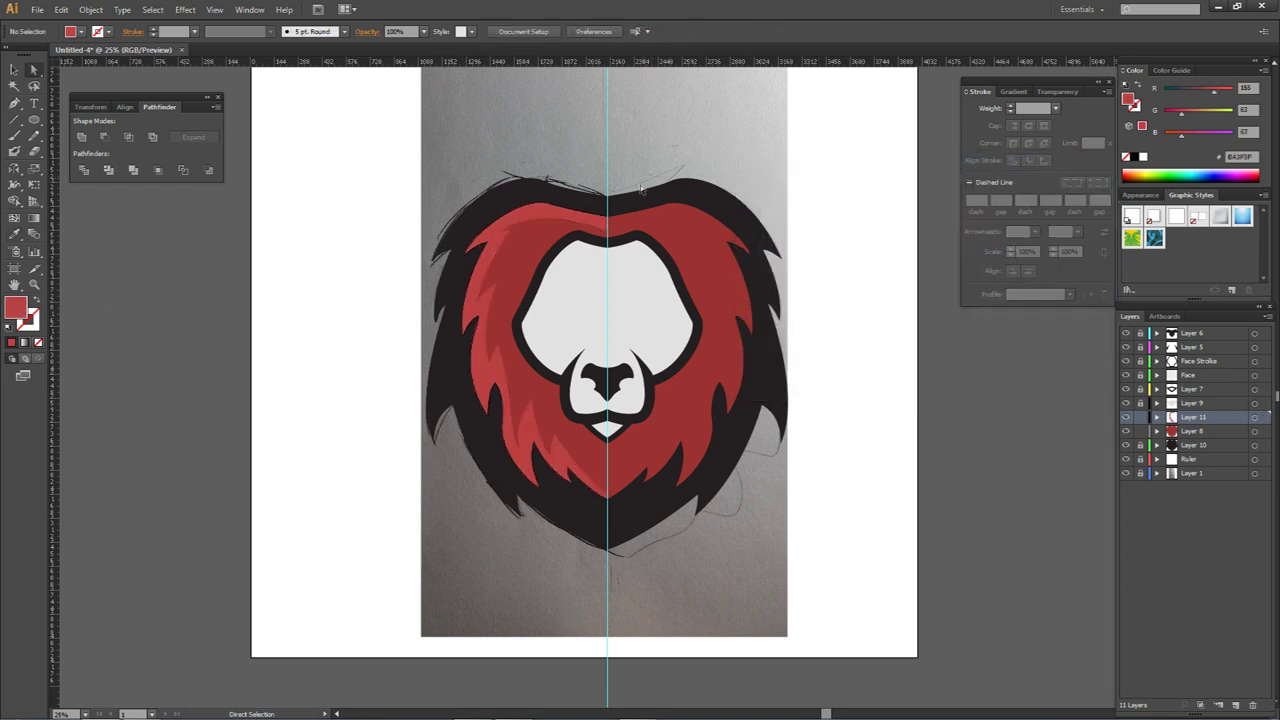
# Step: Duplicate the left shading shape toward the mane's right half and reflect the copy across the vertical axis
pyautogui.moveTo(572, 250); pyautogui.dragTo(636, 233)
pyautogui.click(535, 233)
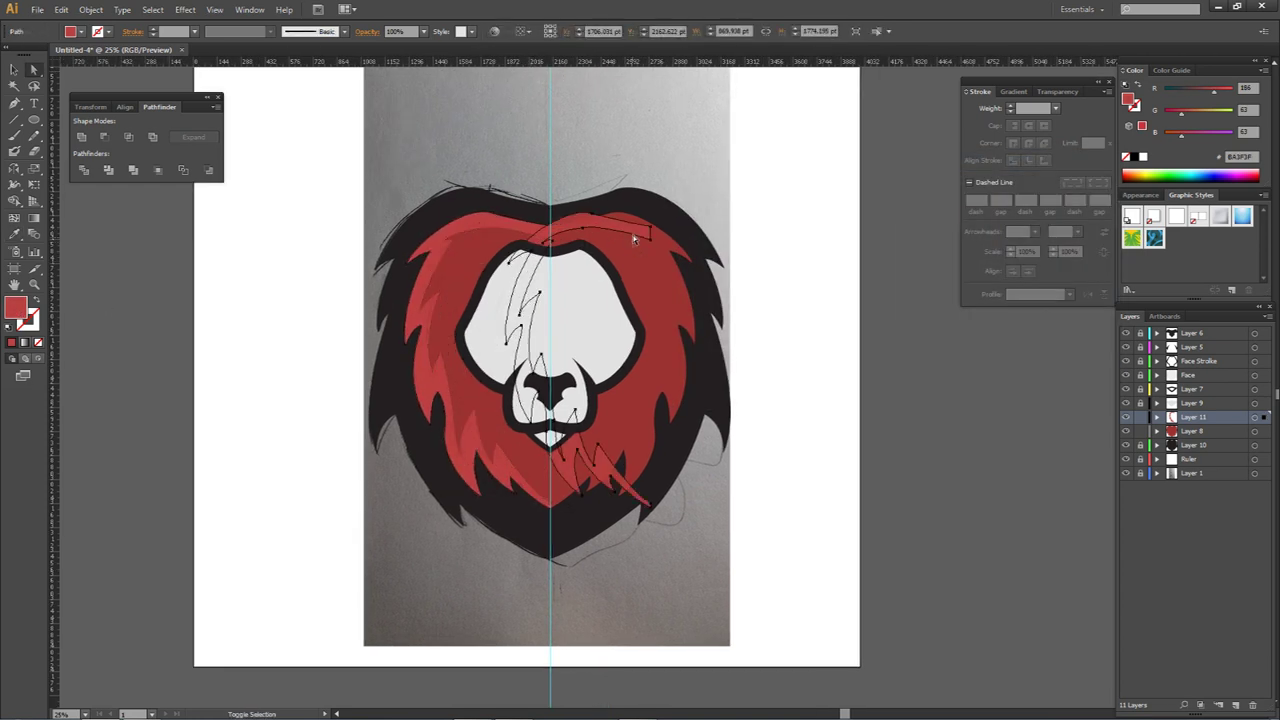
pyautogui.rightClick(634, 230)
pyautogui.moveTo(702, 408)
pyautogui.click(826, 461)
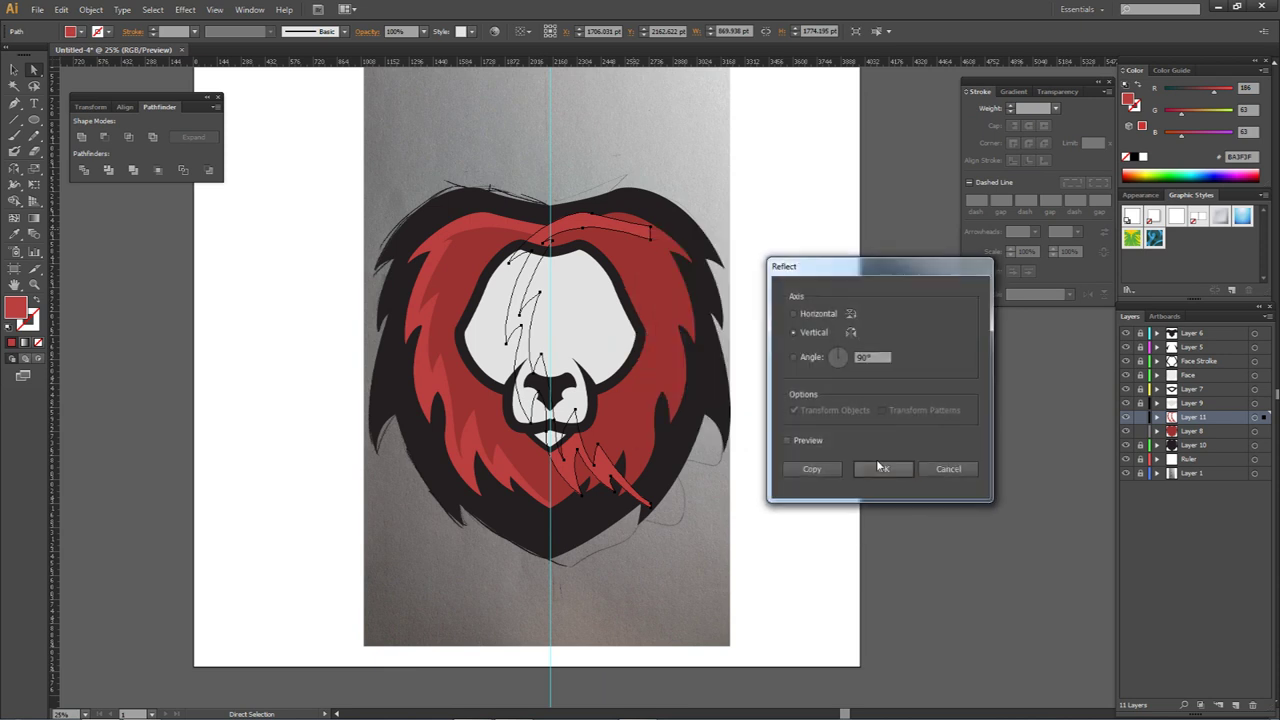
pyautogui.click(884, 468)
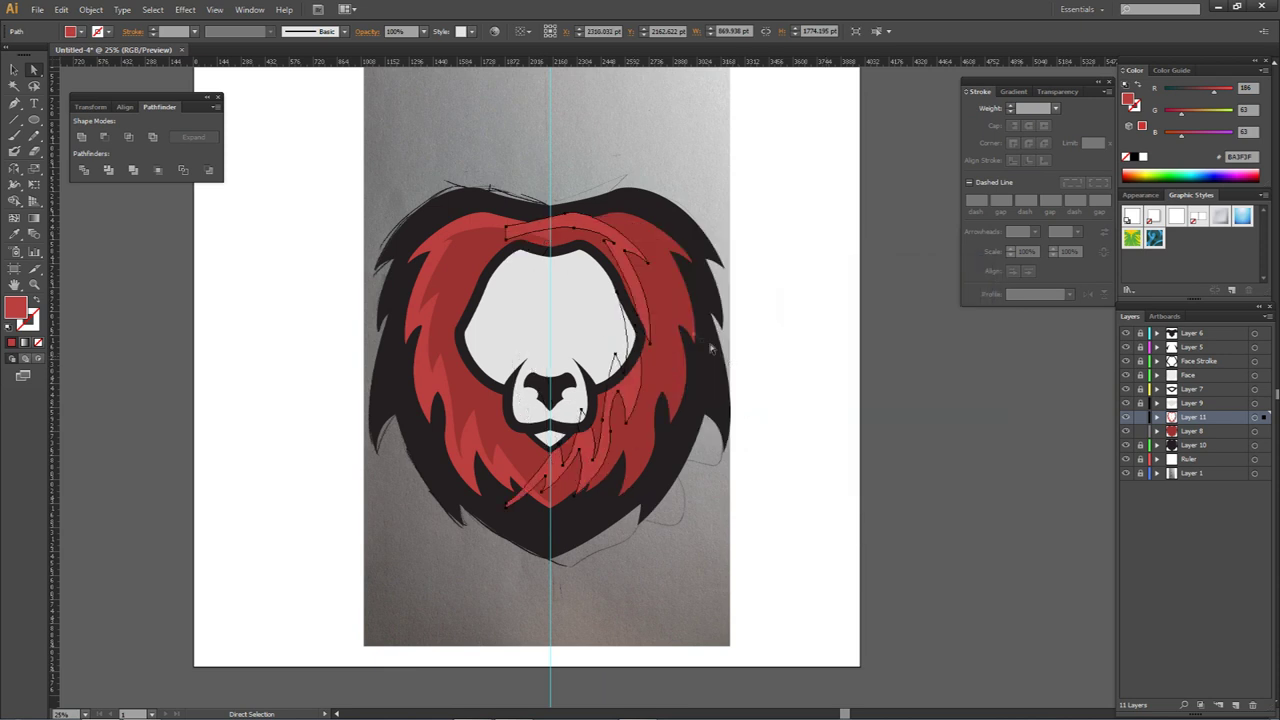
# Step: Move the mirrored shading copy by its inner forehead corner until it meets the centre guide
pyautogui.scroll(4, 548, 234)
pyautogui.moveTo(404, 280); pyautogui.dragTo(595, 290)
pyautogui.hotkey('ctrl', 'z')
pyautogui.click(443, 256)
pyautogui.click(403, 278)
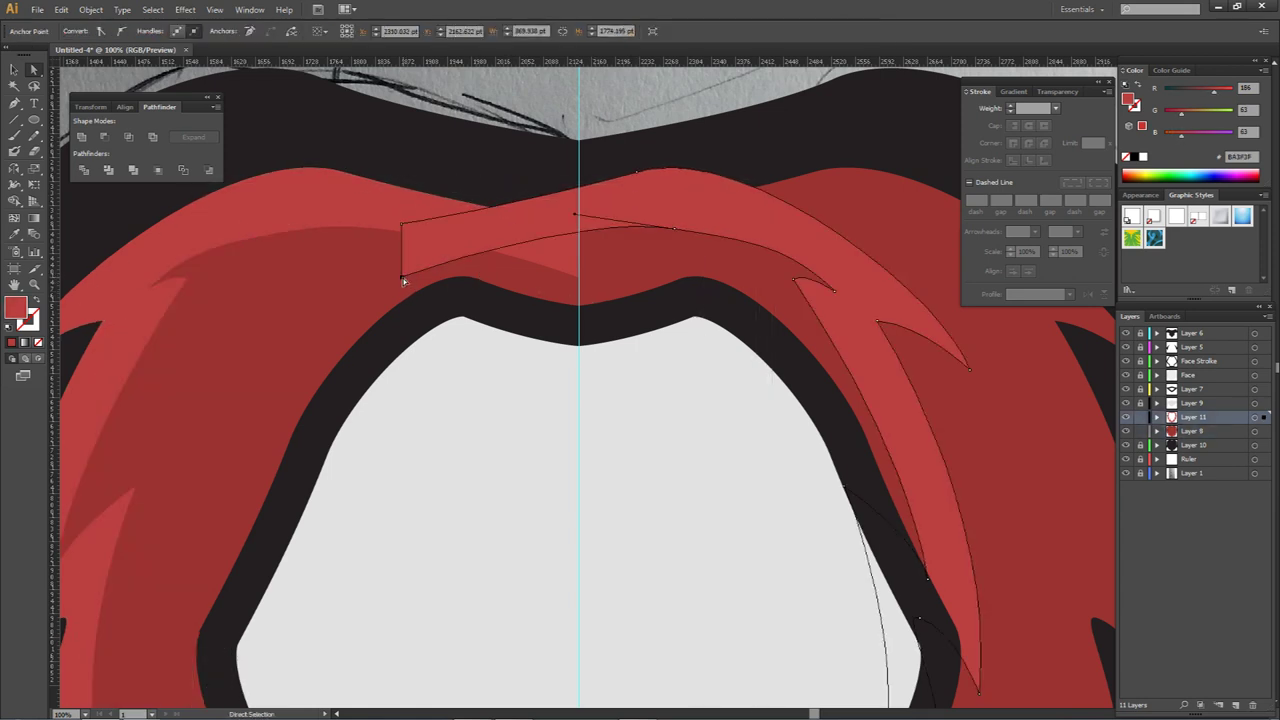
pyautogui.keyDown('alt'); pyautogui.click(403, 280); pyautogui.keyUp('alt')
pyautogui.moveTo(403, 280); pyautogui.dragTo(580, 280)
# Step: Try to fine-tune the mirrored copy's position on the centre guide, undo the adjustments, and delete the copy
pyautogui.scroll(8, 580, 280)
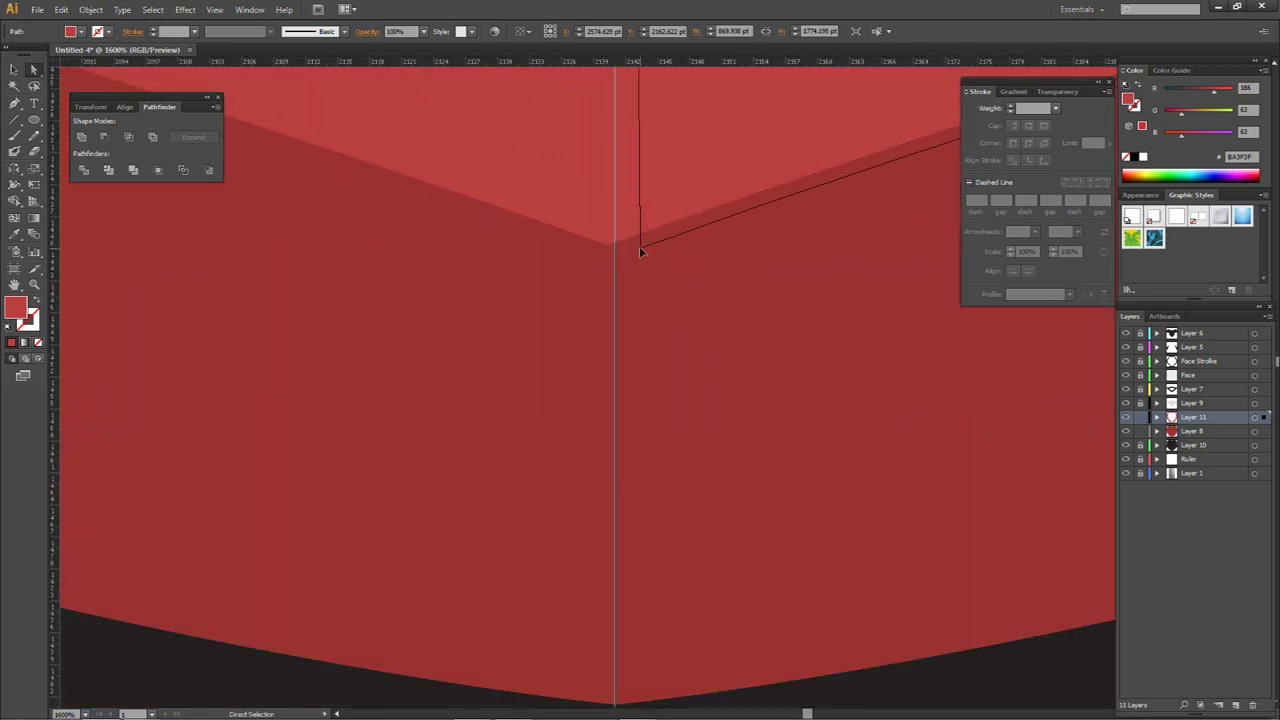
pyautogui.moveTo(640, 249); pyautogui.dragTo(615, 252)
pyautogui.click(598, 238)
pyautogui.hotkey('ctrl', 'z')
pyautogui.hotkey('ctrl', 'z')
pyautogui.press('Delete')
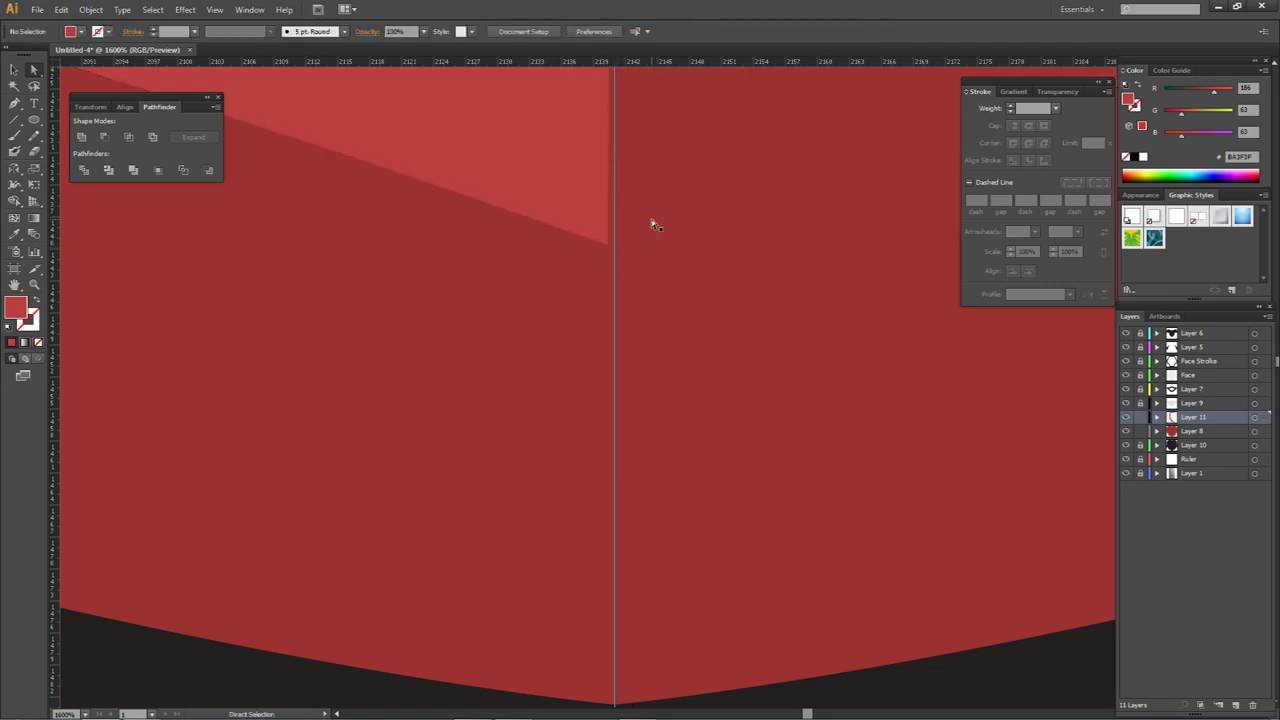
# Step: Place the left shading shape's inner anchor points at the forehead exactly on the centre guide
pyautogui.scroll(-4, 625, 158)
pyautogui.scroll(-2, 628, 163)
pyautogui.click(633, 410)
pyautogui.scroll(3, 645, 397)
pyautogui.scroll(3, 645, 397)
pyautogui.moveTo(700, 310); pyautogui.dragTo(703, 318)
pyautogui.scroll(-3, 703, 318)
pyautogui.scroll(2, 697, 306)
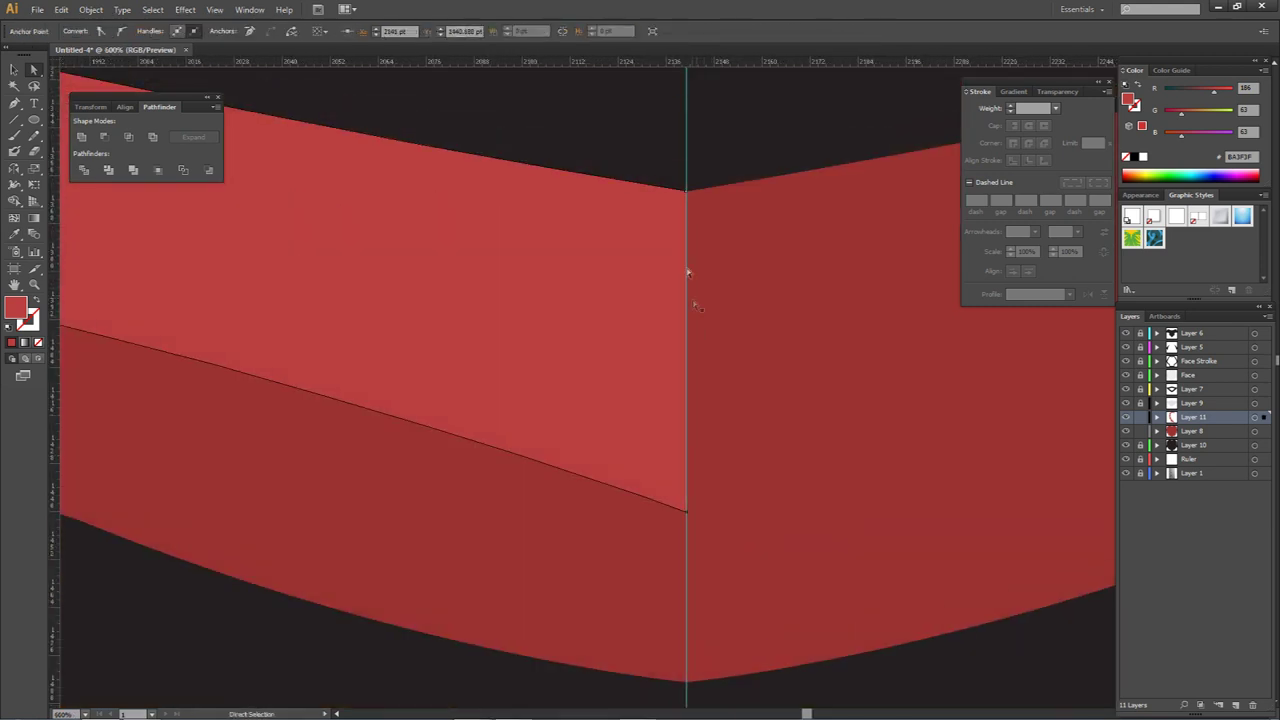
# Step: Duplicate the corrected left shading shape to the right and reflect the copy vertically at 90°
pyautogui.scroll(-6, 686, 350)
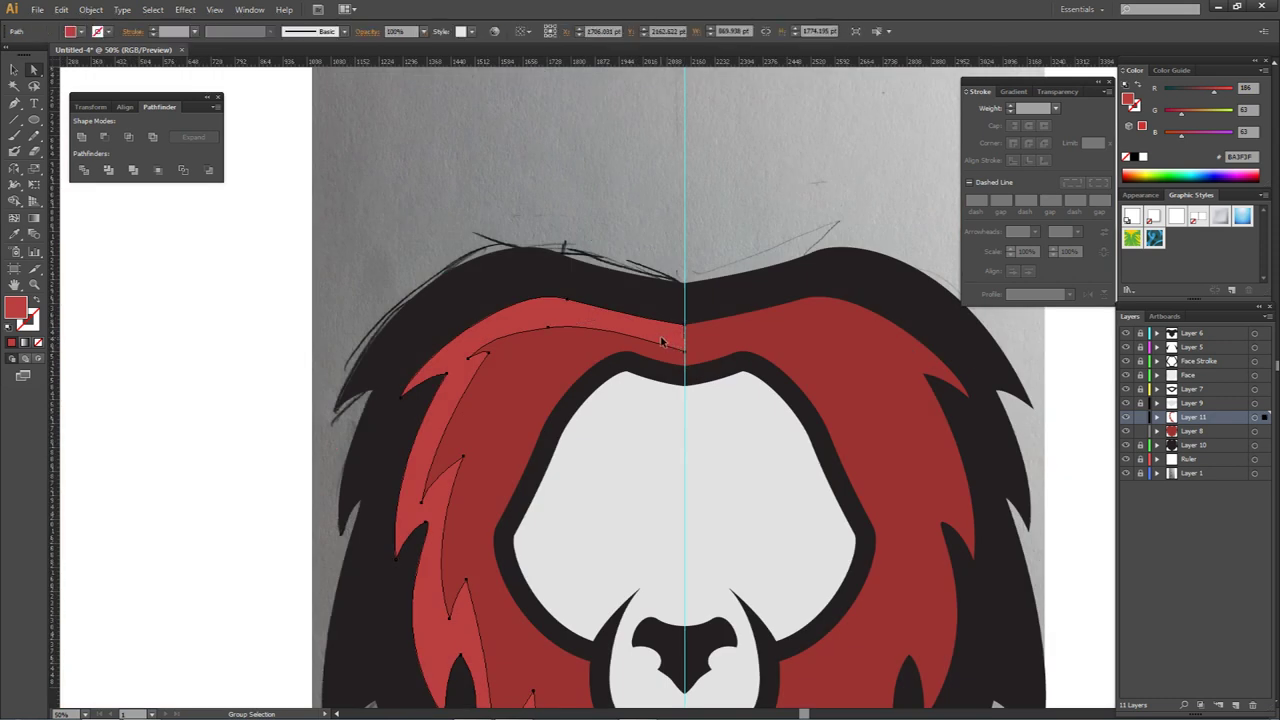
pyautogui.click(790, 338)
pyautogui.rightClick(793, 334)
pyautogui.moveTo(850, 509)
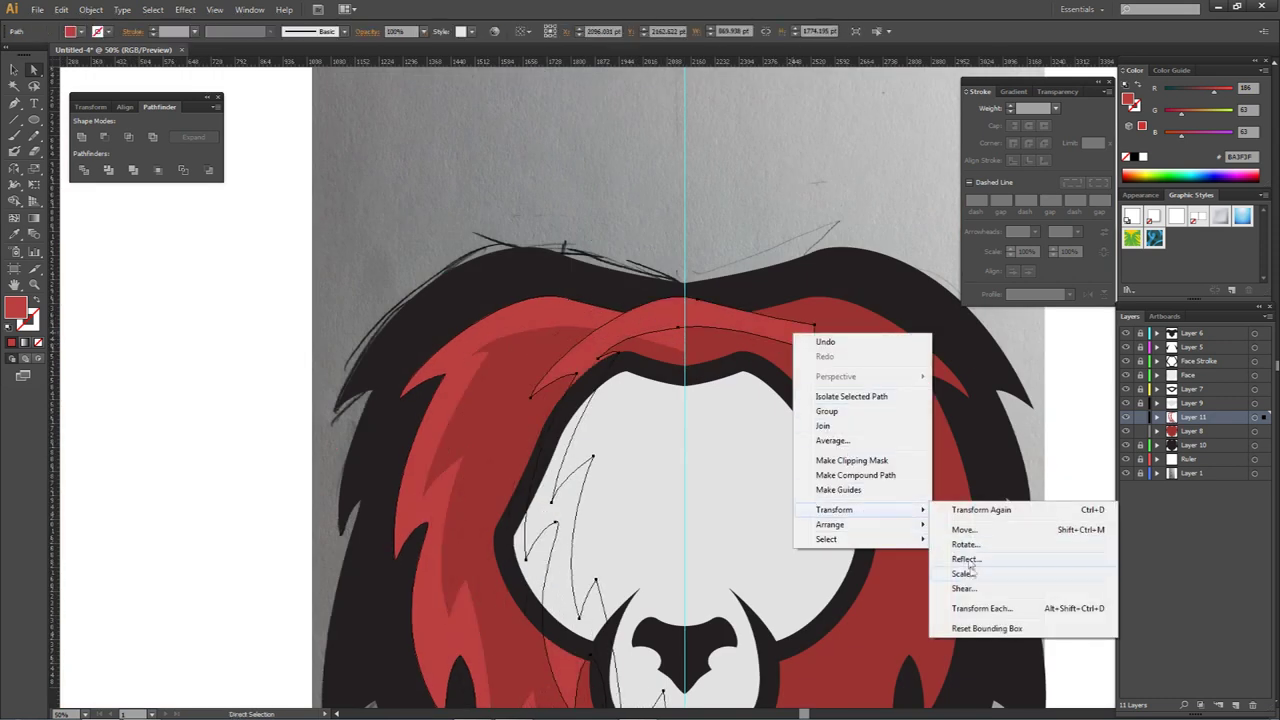
pyautogui.click(964, 559)
pyautogui.click(900, 467)
# Step: Snap the reflected copy to the left shading shape at the centre guide and unite both halves with Pathfinder
pyautogui.moveTo(525, 352); pyautogui.dragTo(685, 352)
pyautogui.keyDown('shift'); pyautogui.click(565, 314); pyautogui.keyUp('shift')
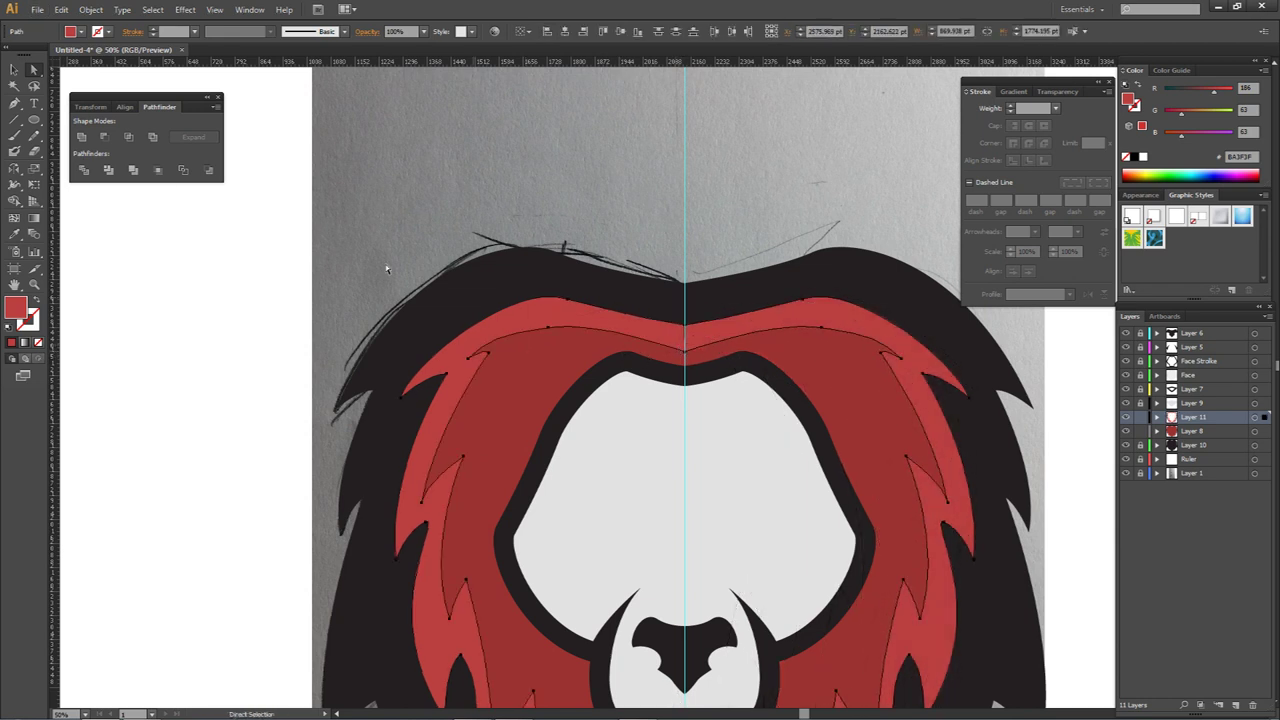
pyautogui.click(86, 138)
# Step: Hide the Ruler layer, deselect the united shading, and examine the forehead seam and the whole mane
pyautogui.click(1126, 459)
pyautogui.moveTo(733, 455); pyautogui.dragTo(700, 177)
pyautogui.moveTo(631, 244); pyautogui.dragTo(662, 500)
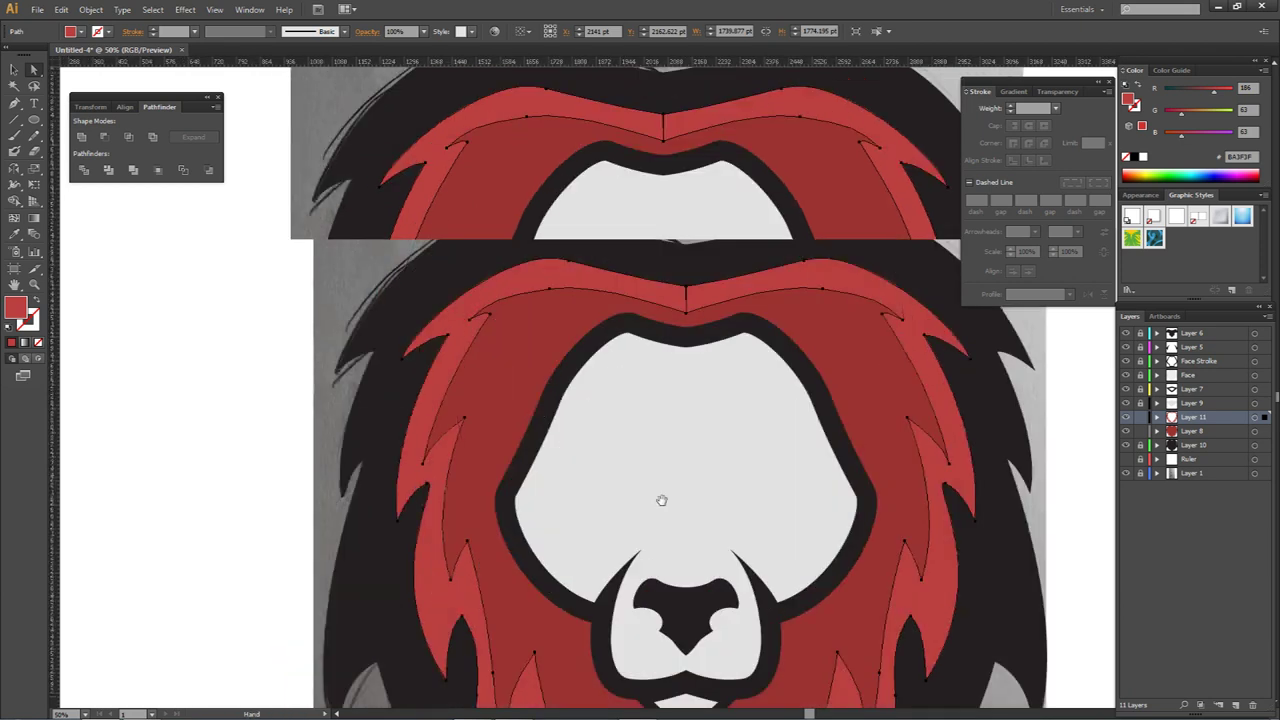
pyautogui.scroll(6, 686, 282)
pyautogui.scroll(-6, 702, 304)
pyautogui.hotkey('ctrl', 'shift', 'a')
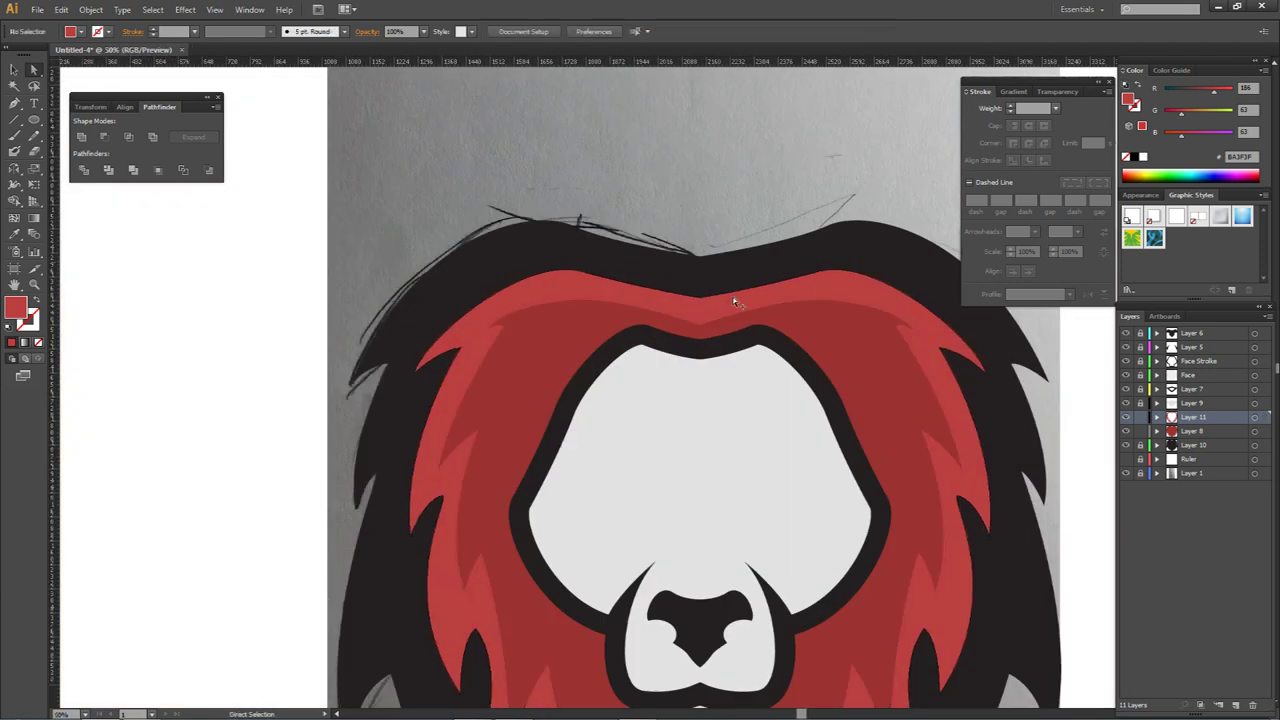
pyautogui.scroll(-3, 735, 312)
pyautogui.moveTo(757, 360); pyautogui.dragTo(697, 294)
pyautogui.scroll(1, 704, 284)
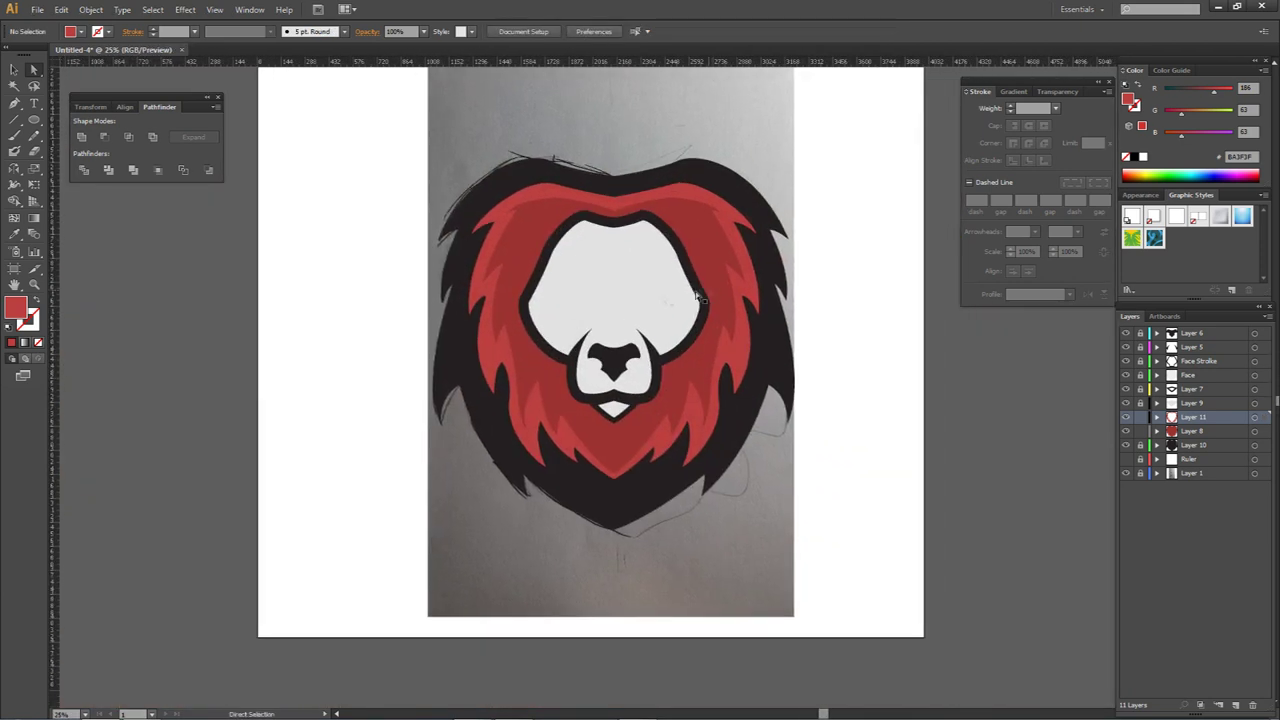
pyautogui.scroll(2, 737, 300)
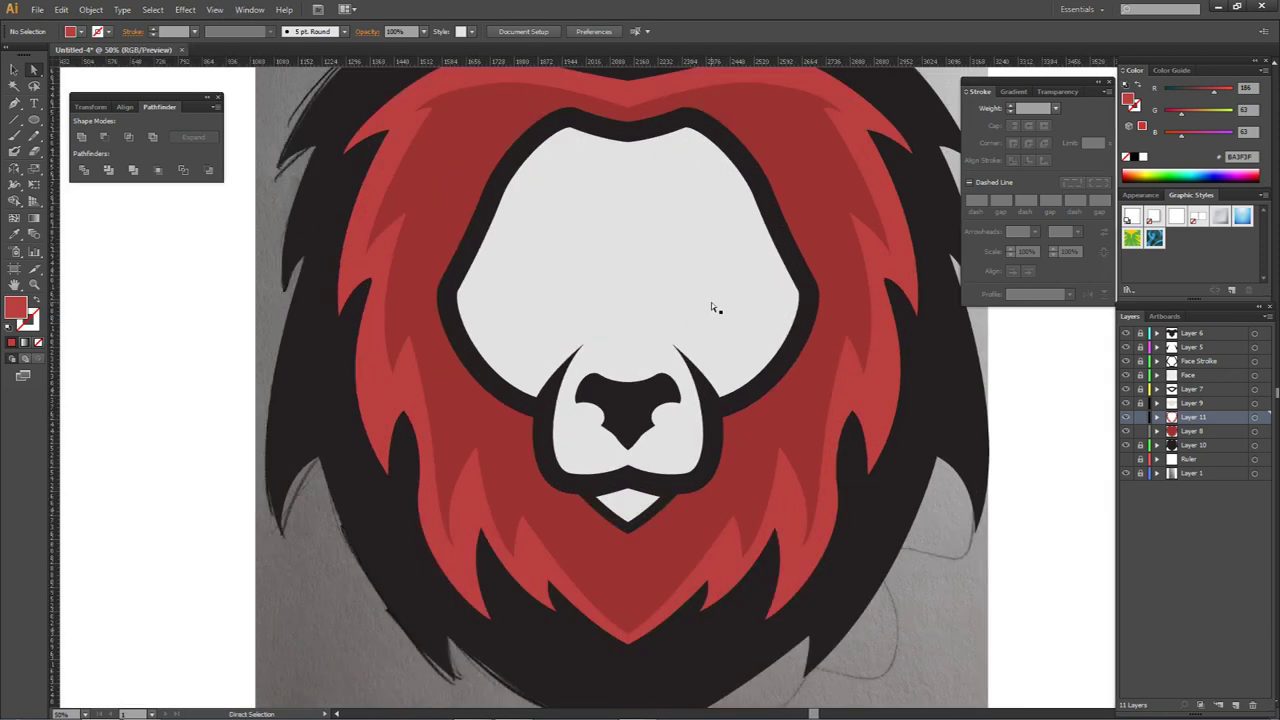
# Step: Add a new layer above Face with Layers 8 and 11 locked, and show the Ruler layer again
pyautogui.click(1191, 376)
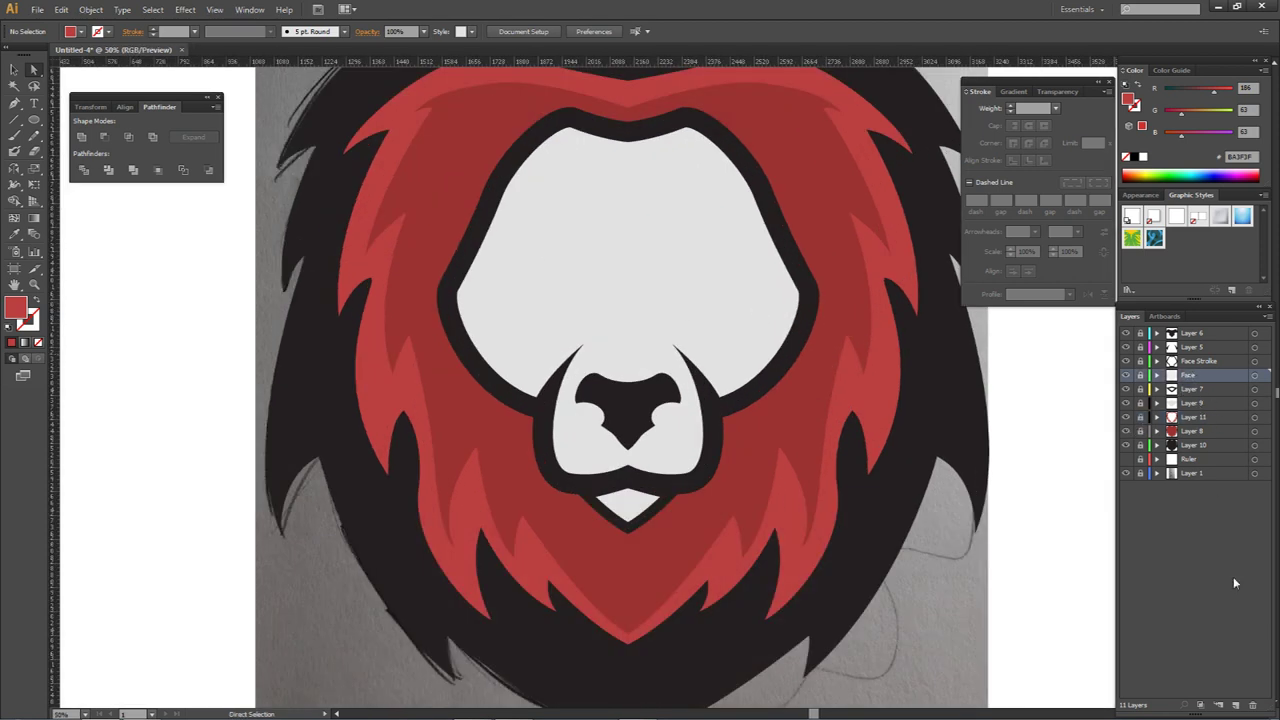
pyautogui.click(1236, 706)
pyautogui.press('p')
pyautogui.moveTo(626, 294); pyautogui.dragTo(712, 390)
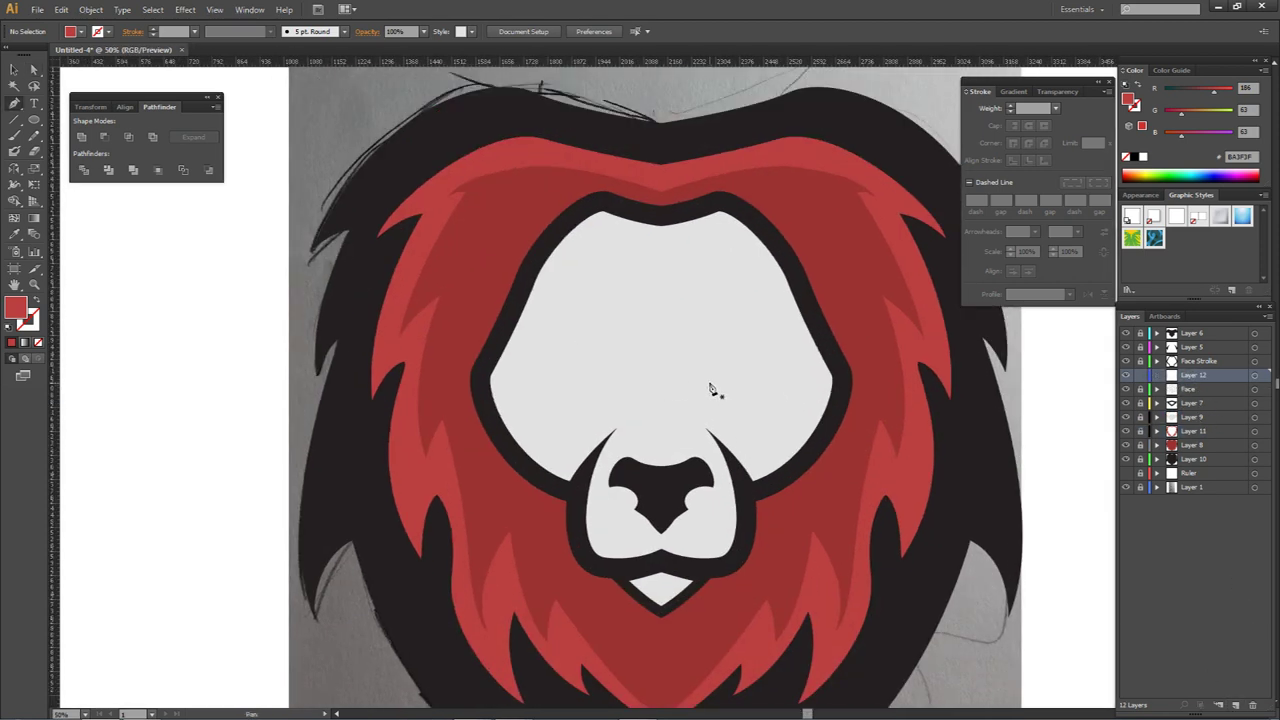
pyautogui.click(1126, 474)
# Step: Start a Pen path on the centre guide just inside the face's upper edge and trace the left inner edge down to the cheek corner
pyautogui.scroll(1, 648, 265)
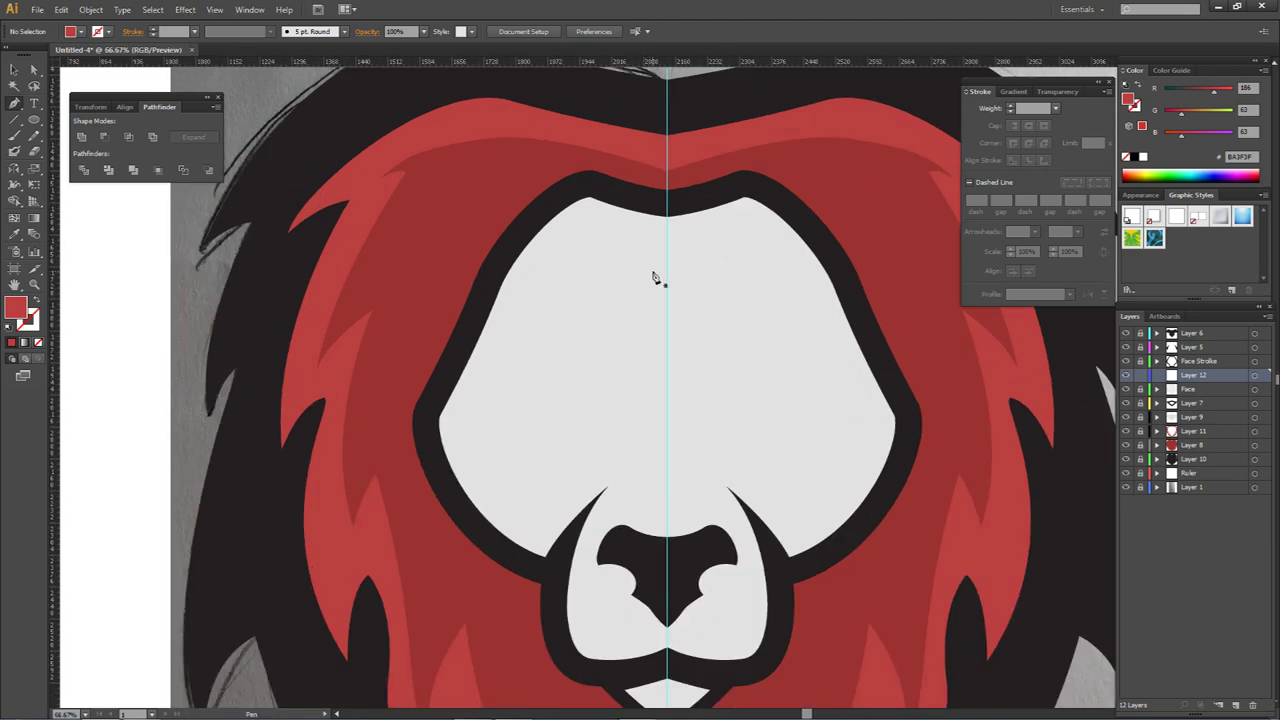
pyautogui.scroll(2, 648, 235)
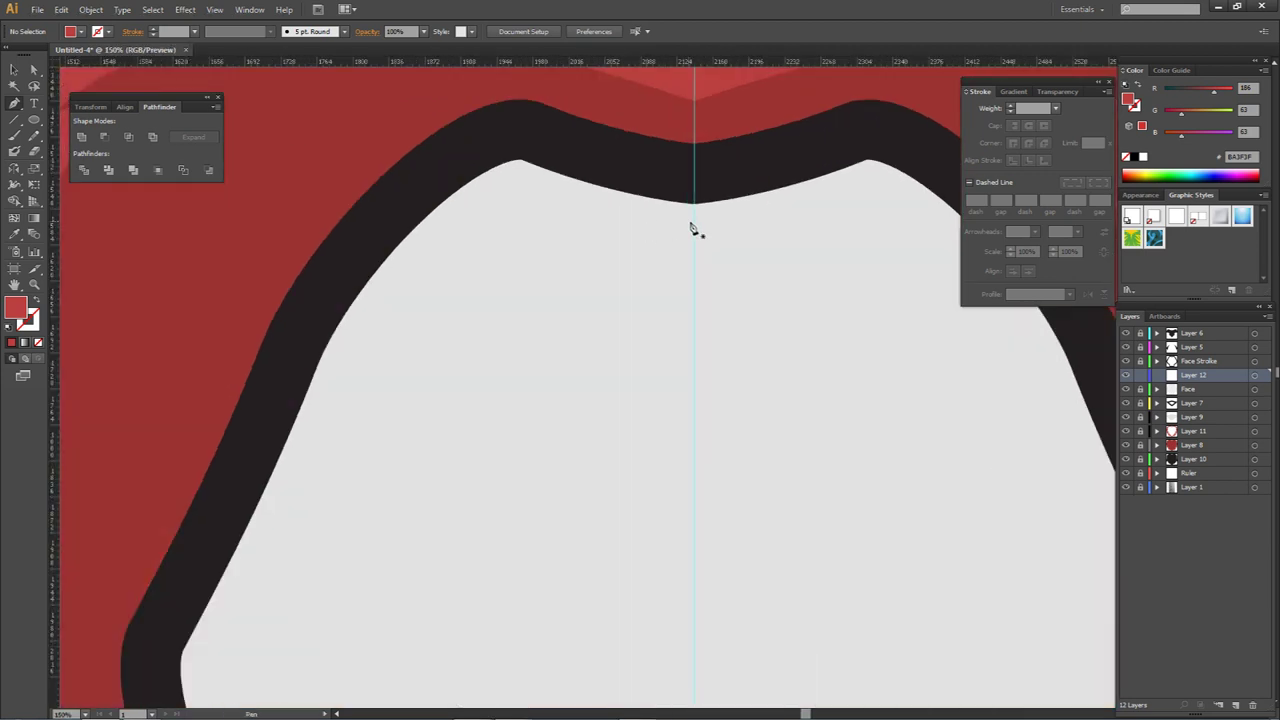
pyautogui.click(694, 222)
pyautogui.moveTo(528, 189); pyautogui.dragTo(488, 162)
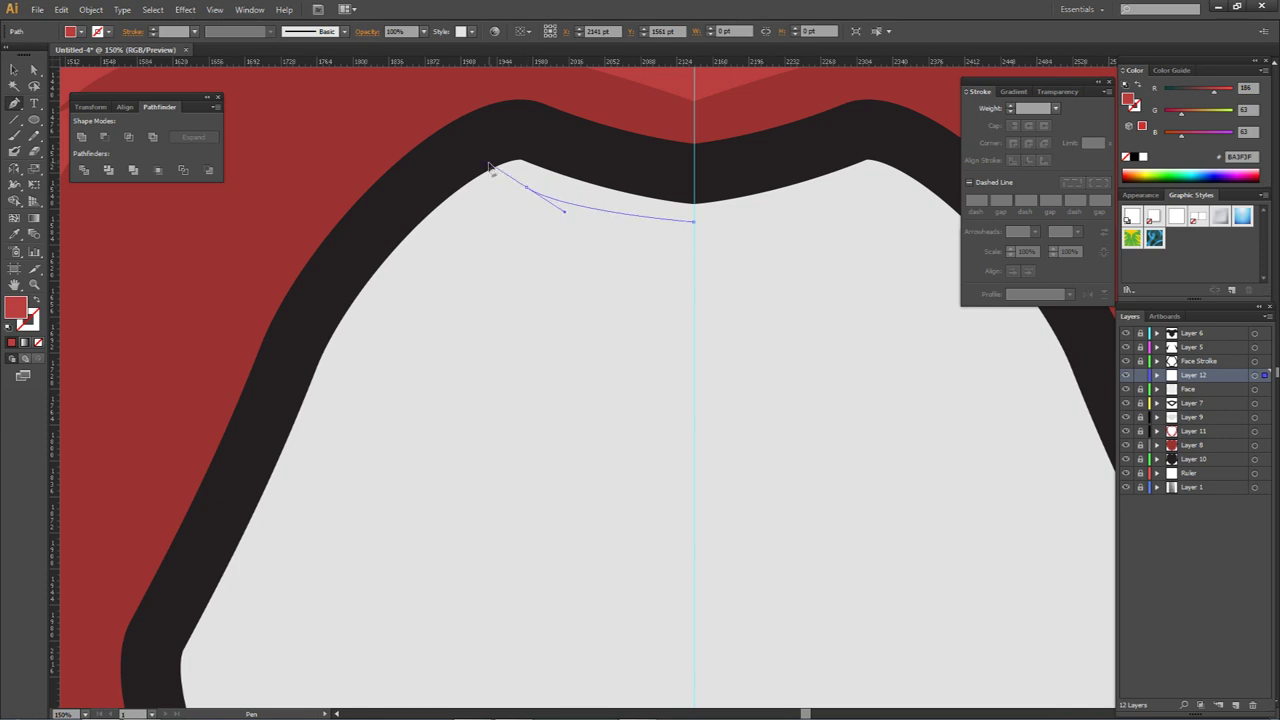
pyautogui.moveTo(376, 323); pyautogui.dragTo(404, 380)
pyautogui.moveTo(380, 495); pyautogui.dragTo(482, 335)
pyautogui.moveTo(403, 418); pyautogui.dragTo(351, 491)
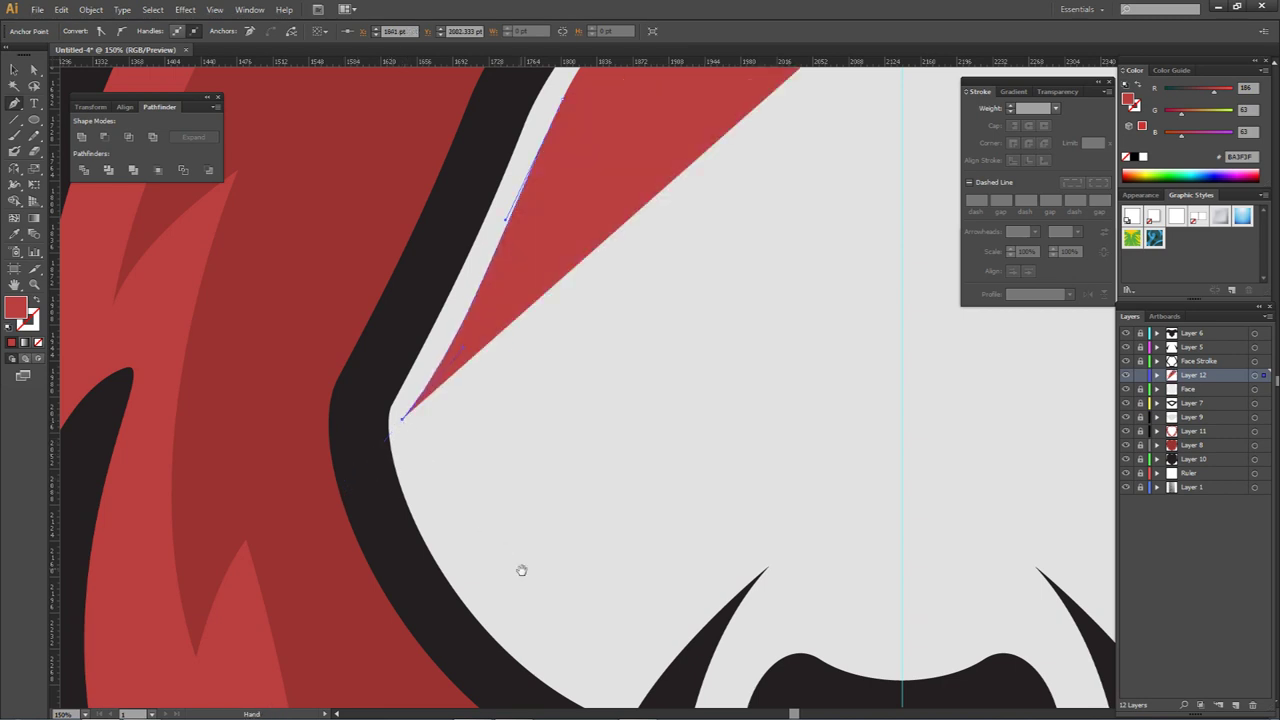
# Step: Continue the path along the lower left cheek, add a small notch, and bring it up to the tip of the left muzzle spike
pyautogui.moveTo(503, 545); pyautogui.dragTo(502, 433)
pyautogui.moveTo(549, 495); pyautogui.dragTo(720, 563)
pyautogui.click(549, 495)
pyautogui.moveTo(564, 435); pyautogui.dragTo(571, 463)
pyautogui.scroll(7, 686, 378)
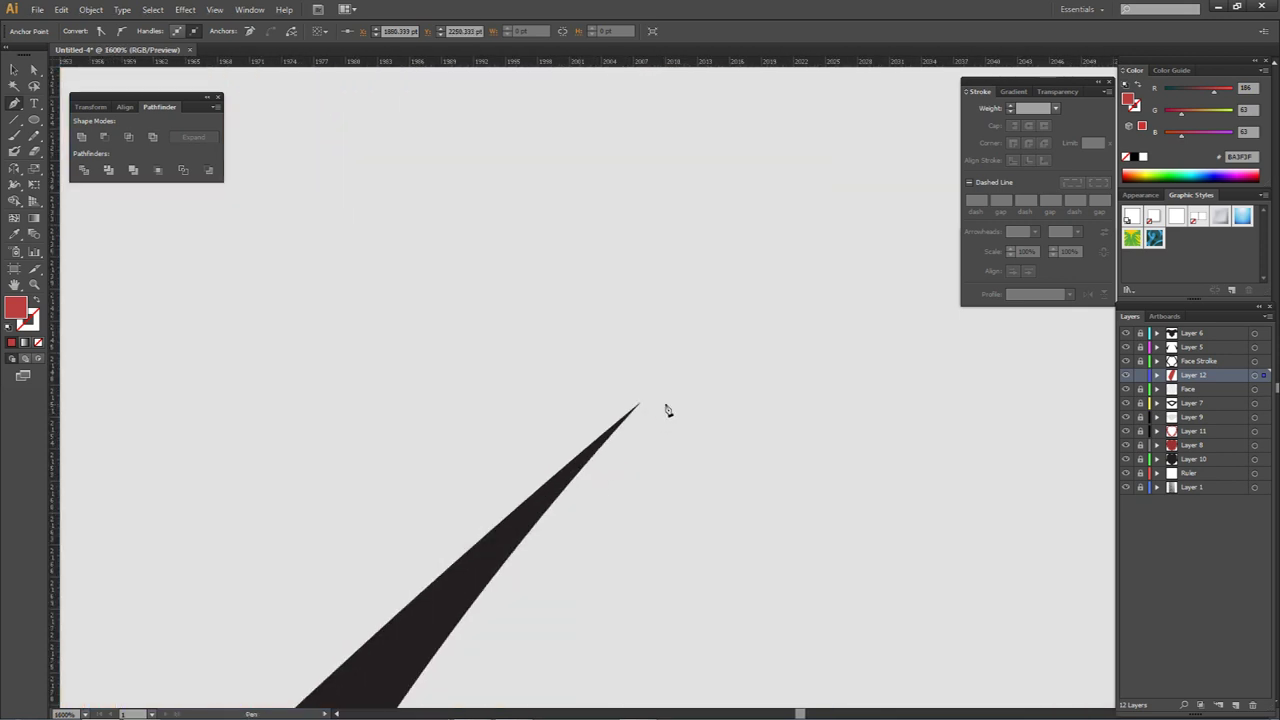
pyautogui.moveTo(641, 409); pyautogui.dragTo(871, 314)
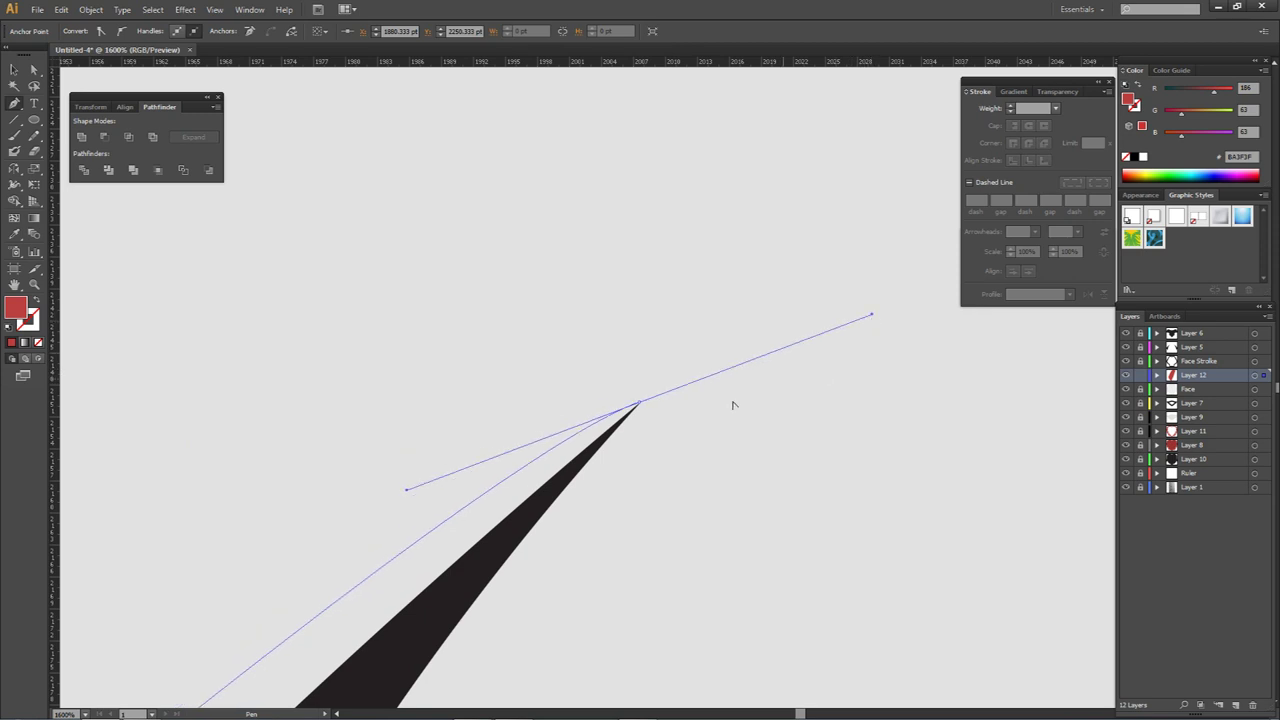
pyautogui.scroll(-4, 640, 420)
pyautogui.click(609, 431)
pyautogui.scroll(-3, 639, 409)
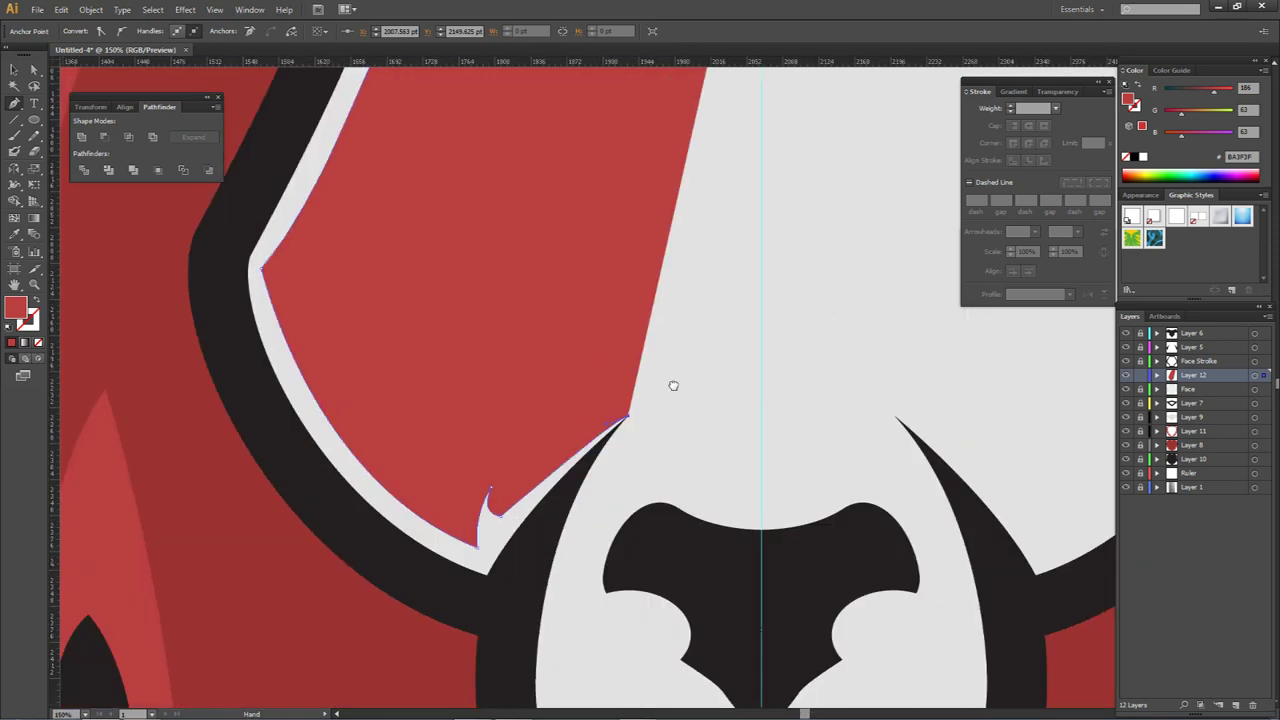
# Step: Route the path from the spike tip back down along the muzzle's dark outline, undoing the misplaced points
pyautogui.moveTo(674, 383); pyautogui.dragTo(771, 269)
pyautogui.click(587, 501)
pyautogui.hotkey('ctrl', 'z')
pyautogui.moveTo(640, 424); pyautogui.dragTo(592, 520)
pyautogui.click(588, 502)
pyautogui.click(475, 452)
pyautogui.click(348, 290)
pyautogui.scroll(-3, 333, 251)
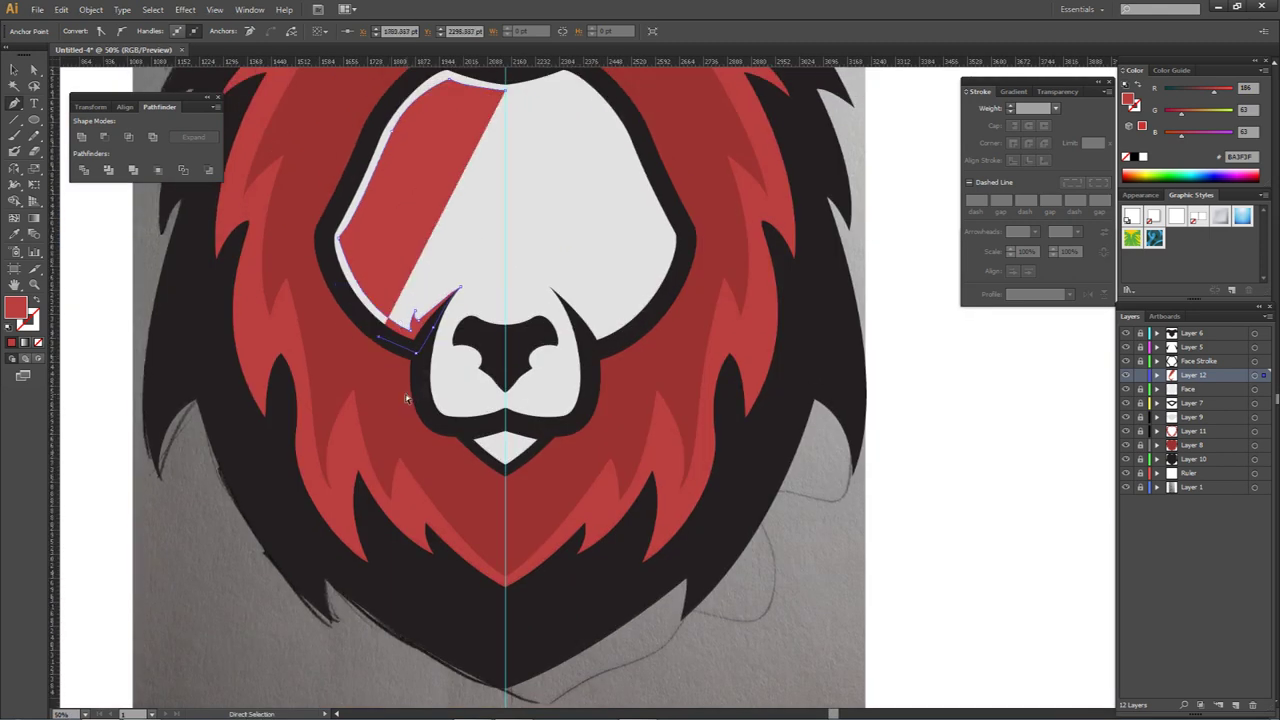
pyautogui.hotkey('ctrl', 'z')
# Step: Extend the path in a rough loop outside the face's left half, over the forehead to the centre guide, and close it at its start
pyautogui.click(339, 437)
pyautogui.click(222, 276)
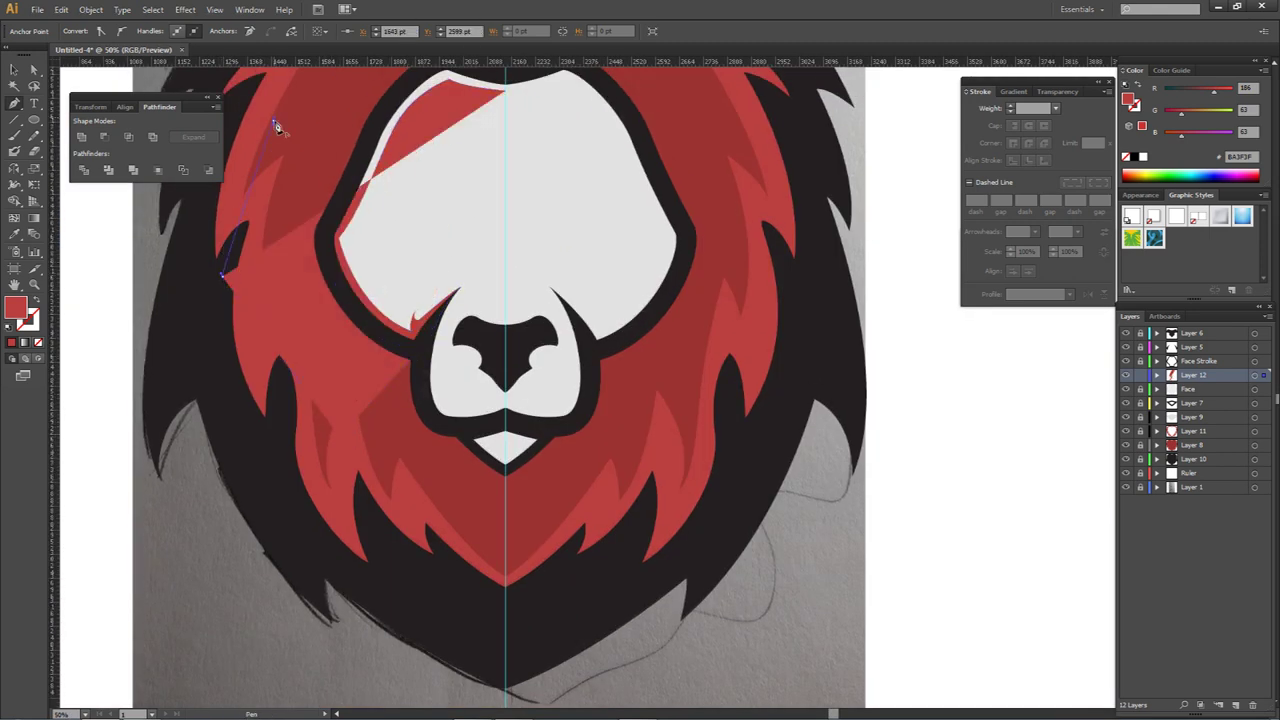
pyautogui.click(273, 120)
pyautogui.moveTo(333, 104); pyautogui.dragTo(333, 367)
pyautogui.click(365, 206)
pyautogui.click(495, 182)
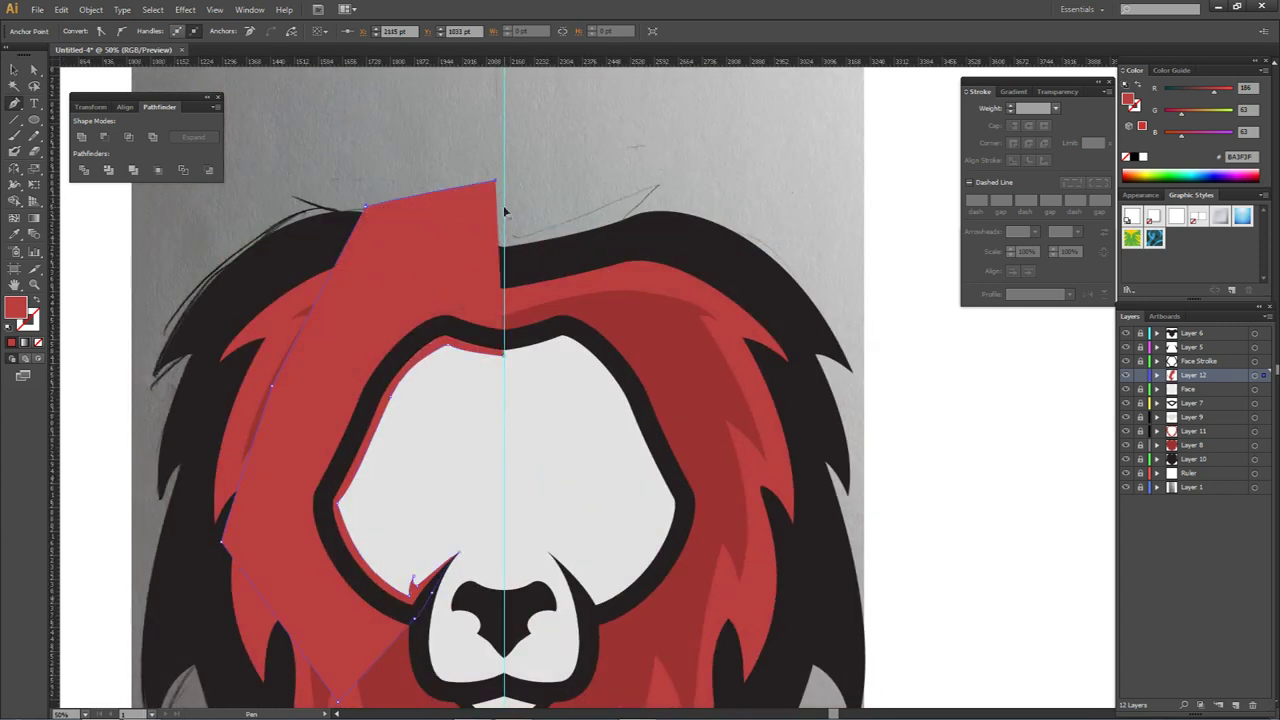
pyautogui.scroll(5, 504, 212)
pyautogui.scroll(-4, 504, 387)
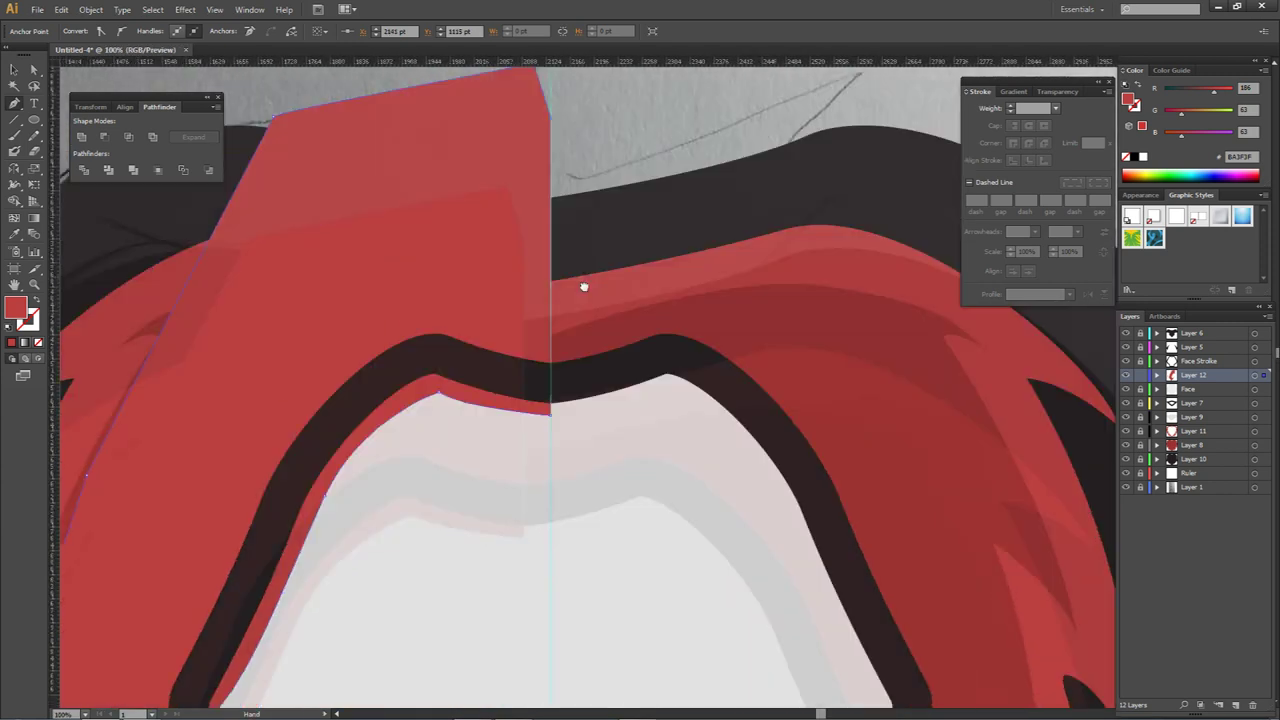
pyautogui.click(556, 386)
# Step: Select the shapes on Layer 12 and Face, and remove the area outside the face outline with Shape Builder
pyautogui.press('ctrl')
pyautogui.scroll(-2, 532, 388)
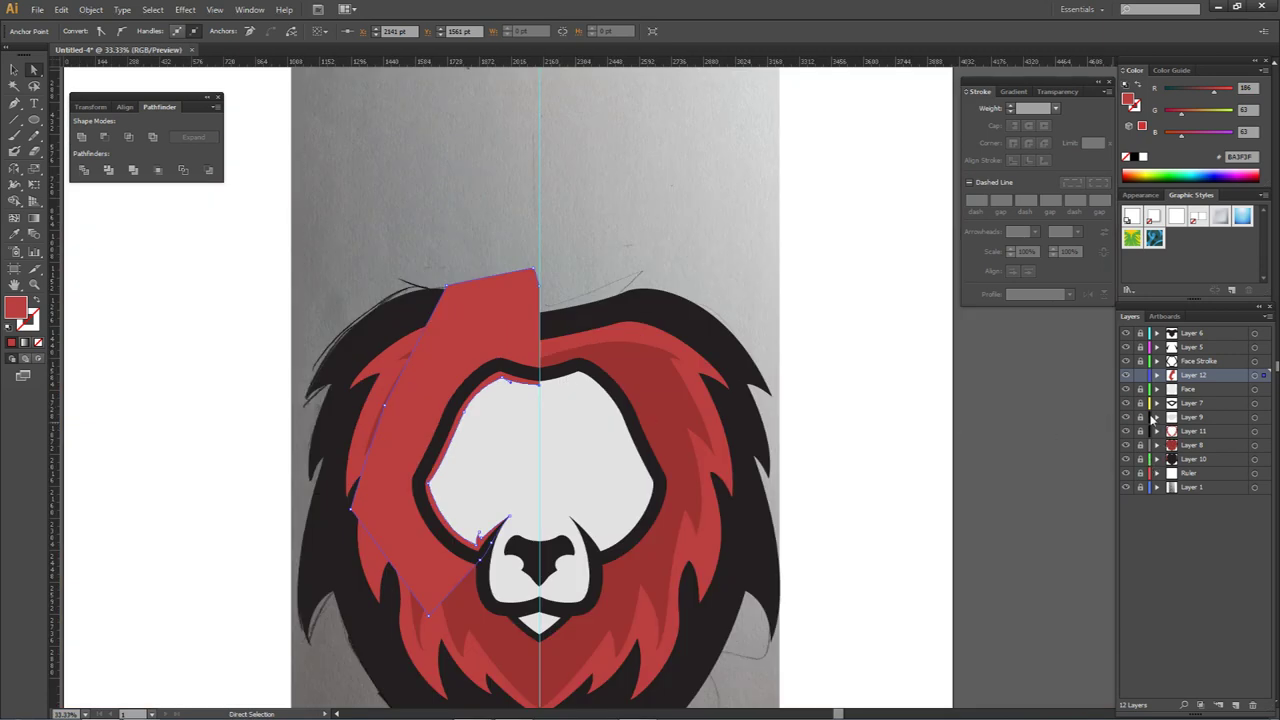
pyautogui.click(1253, 388)
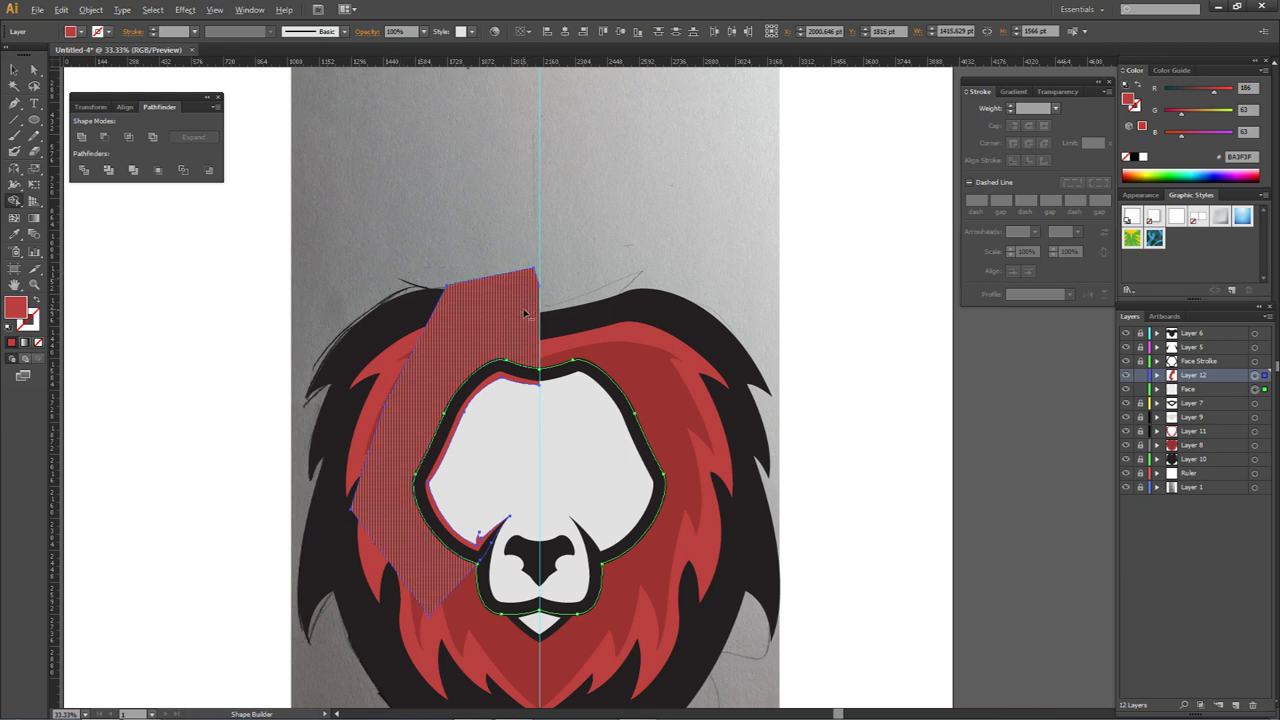
pyautogui.press('a')
pyautogui.scroll(2, 580, 428)
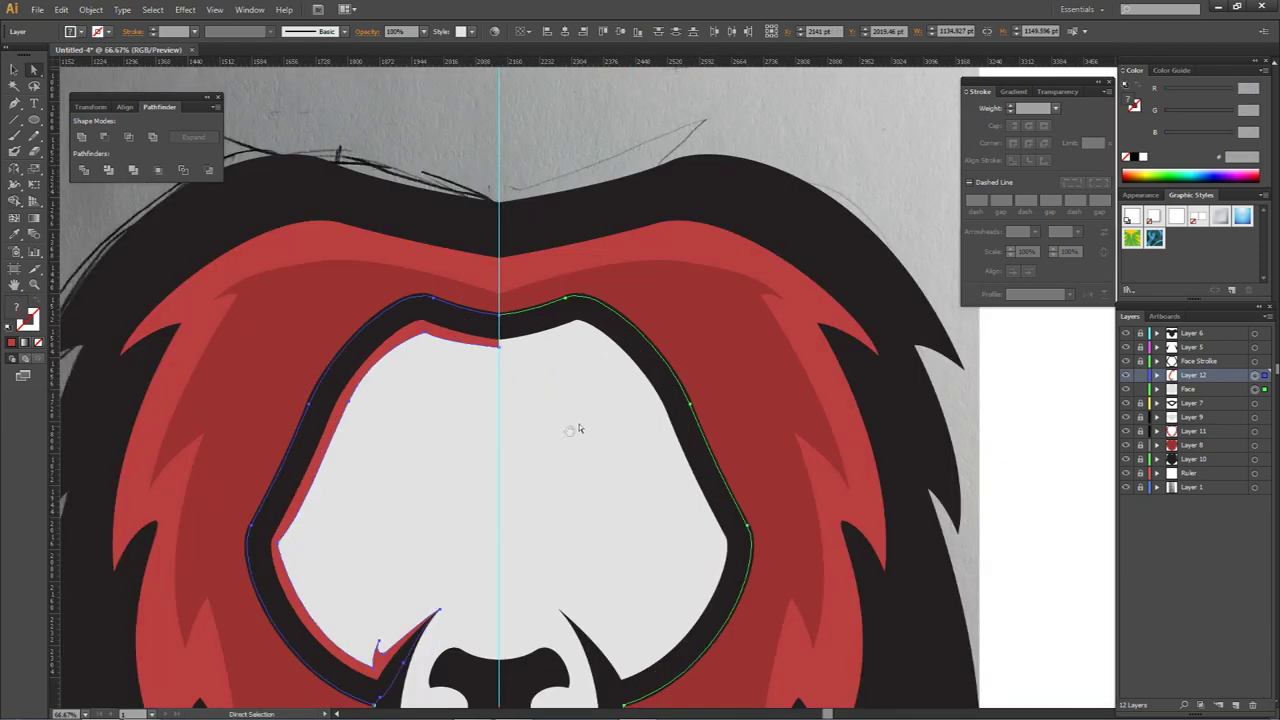
# Step: Recolour the red face shading shape on Layer 12 to light grey C4C4C4
pyautogui.click(1125, 362)
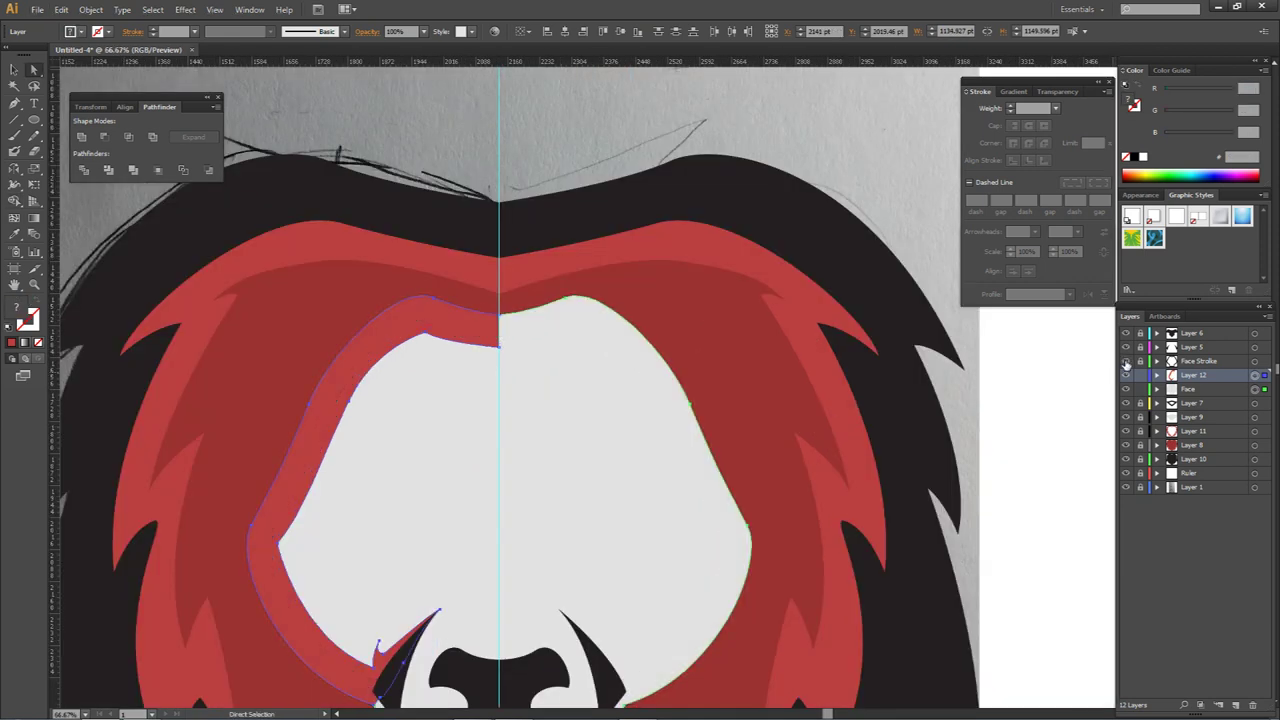
pyautogui.click(1125, 362)
pyautogui.scroll(-2, 583, 323)
pyautogui.hotkey('ctrl', 'shift', 'a')
pyautogui.click(507, 300)
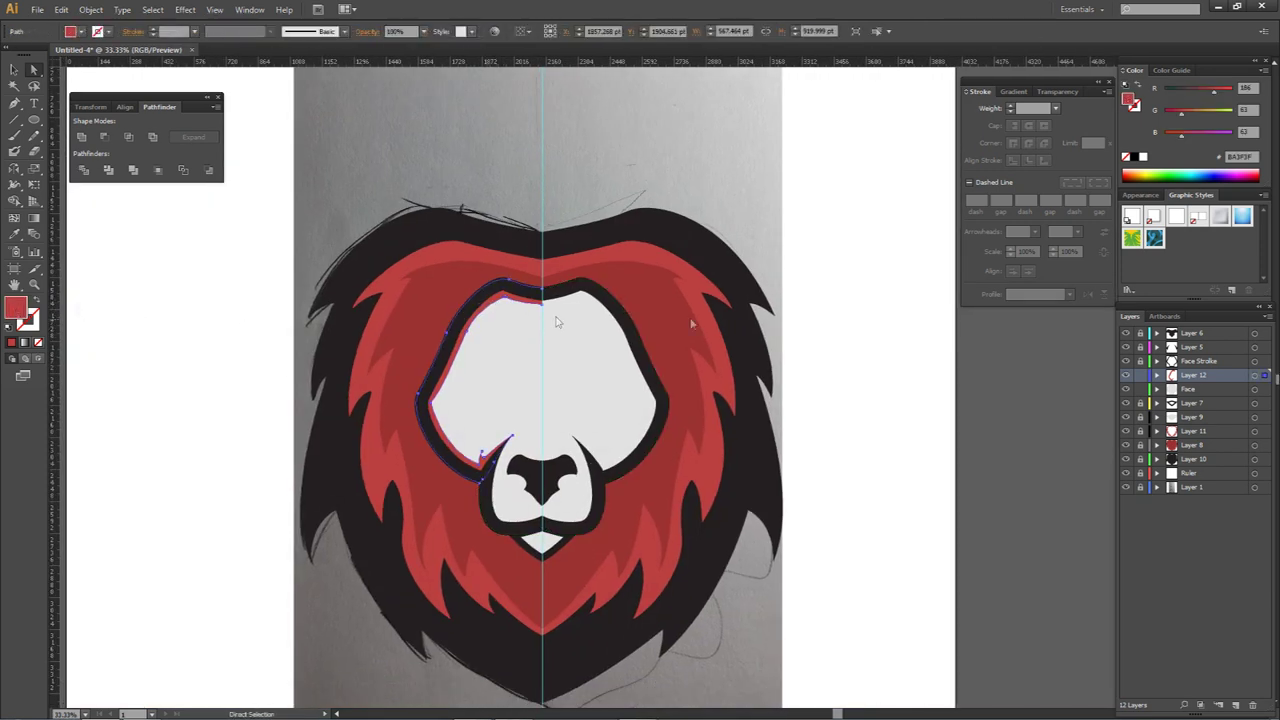
pyautogui.click(743, 237)
pyautogui.click(1066, 203)
# Step: Duplicate the grey face shading toward the face's right half and reflect the copy into a mirror image
pyautogui.scroll(2, 521, 272)
pyautogui.scroll(2, 521, 273)
pyautogui.moveTo(528, 333); pyautogui.dragTo(671, 337)
pyautogui.rightClick(669, 328)
pyautogui.moveTo(760, 504)
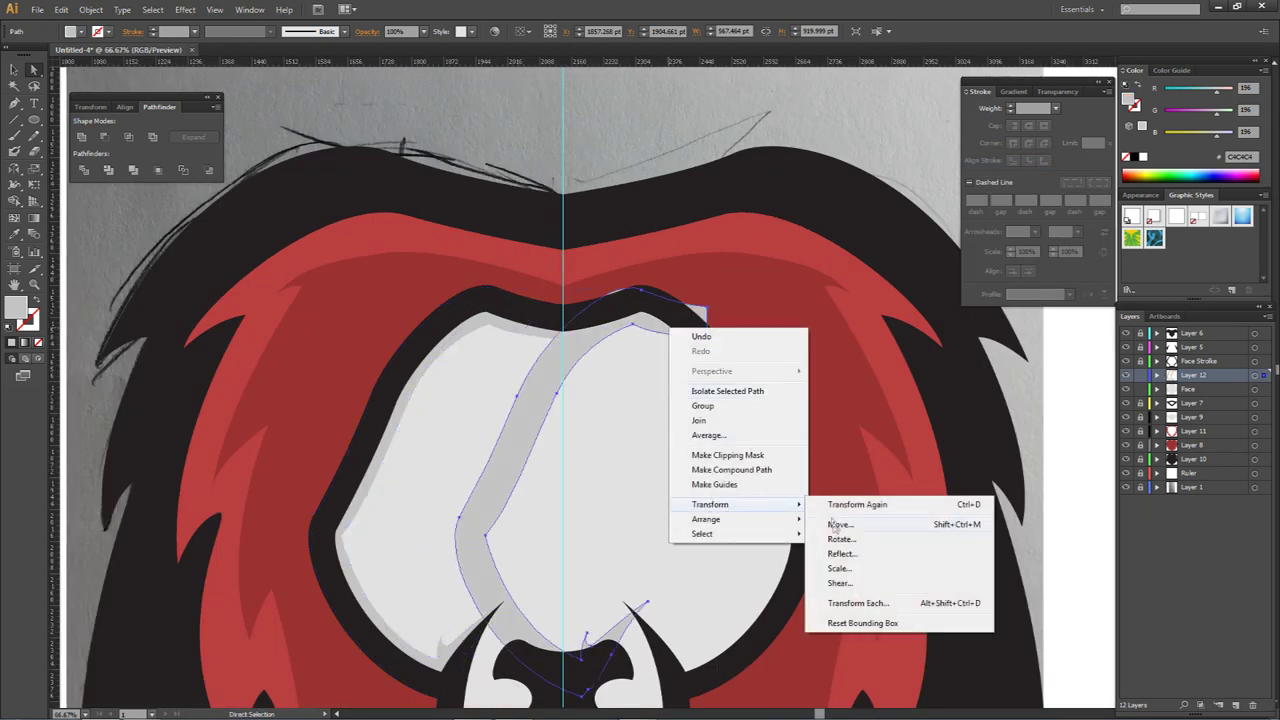
pyautogui.click(841, 553)
pyautogui.click(884, 469)
# Step: Align the mirrored shading with the original at the centre guide and unite both halves into one shape
pyautogui.scroll(4, 578, 304)
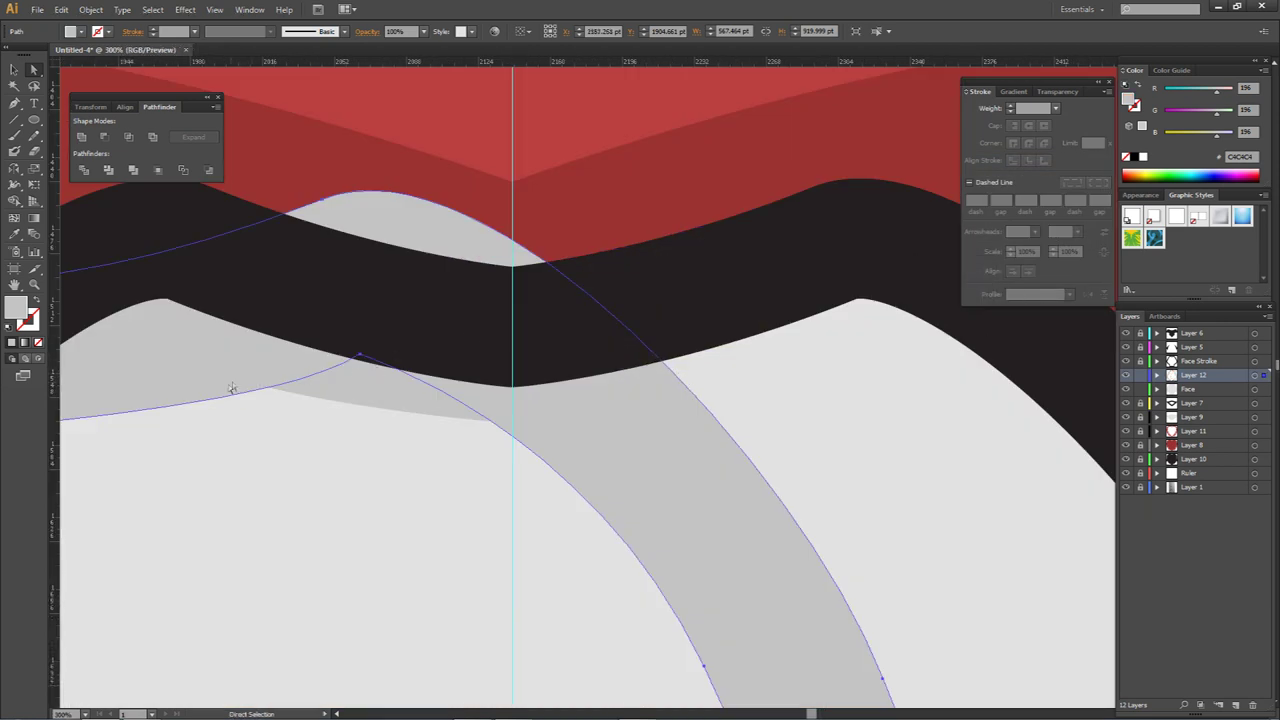
pyautogui.hscroll(-3, 257, 381)
pyautogui.moveTo(213, 416); pyautogui.dragTo(698, 411)
pyautogui.scroll(-3, 761, 419)
pyautogui.keyDown('shift'); pyautogui.click(682, 410); pyautogui.keyUp('shift')
pyautogui.click(85, 168)
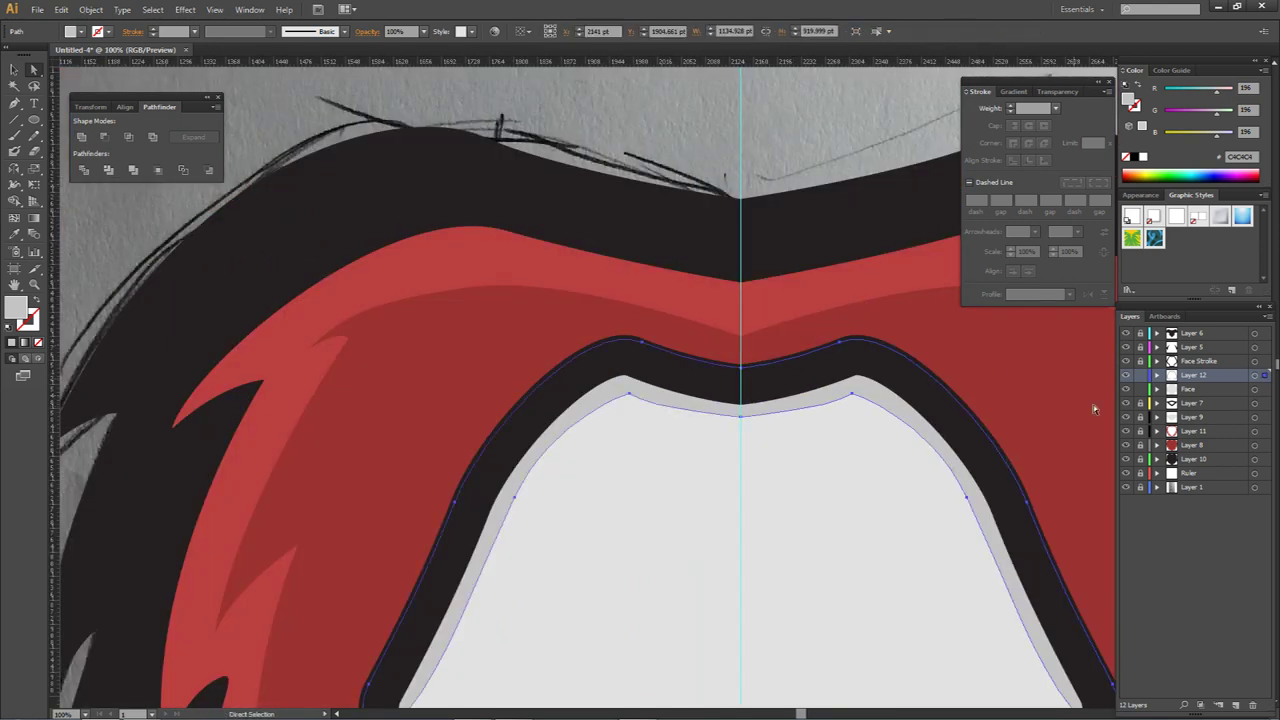
# Step: Hide the Ruler and Layer 1 sketch layers to inspect the lion artwork and its new face shading
pyautogui.click(1126, 472)
pyautogui.scroll(-3, 810, 305)
pyautogui.click(994, 447)
pyautogui.moveTo(994, 447); pyautogui.dragTo(858, 370)
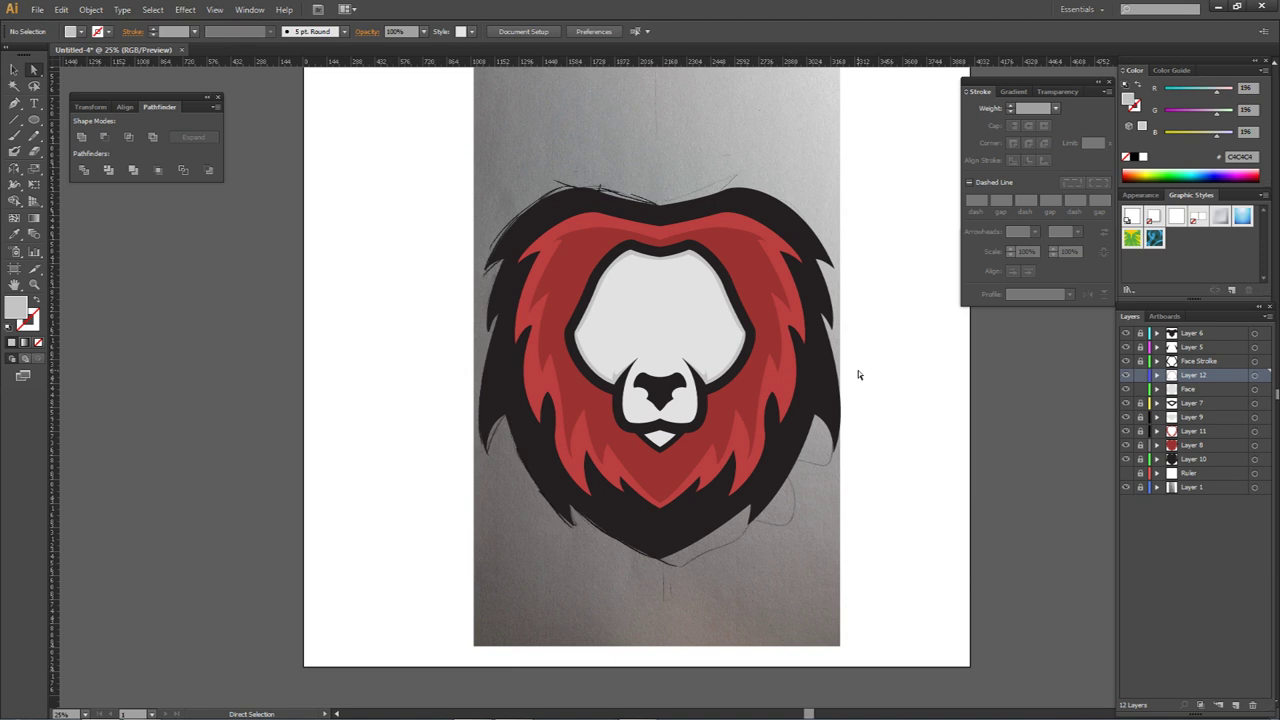
pyautogui.scroll(2, 680, 322)
pyautogui.moveTo(676, 331); pyautogui.dragTo(611, 399)
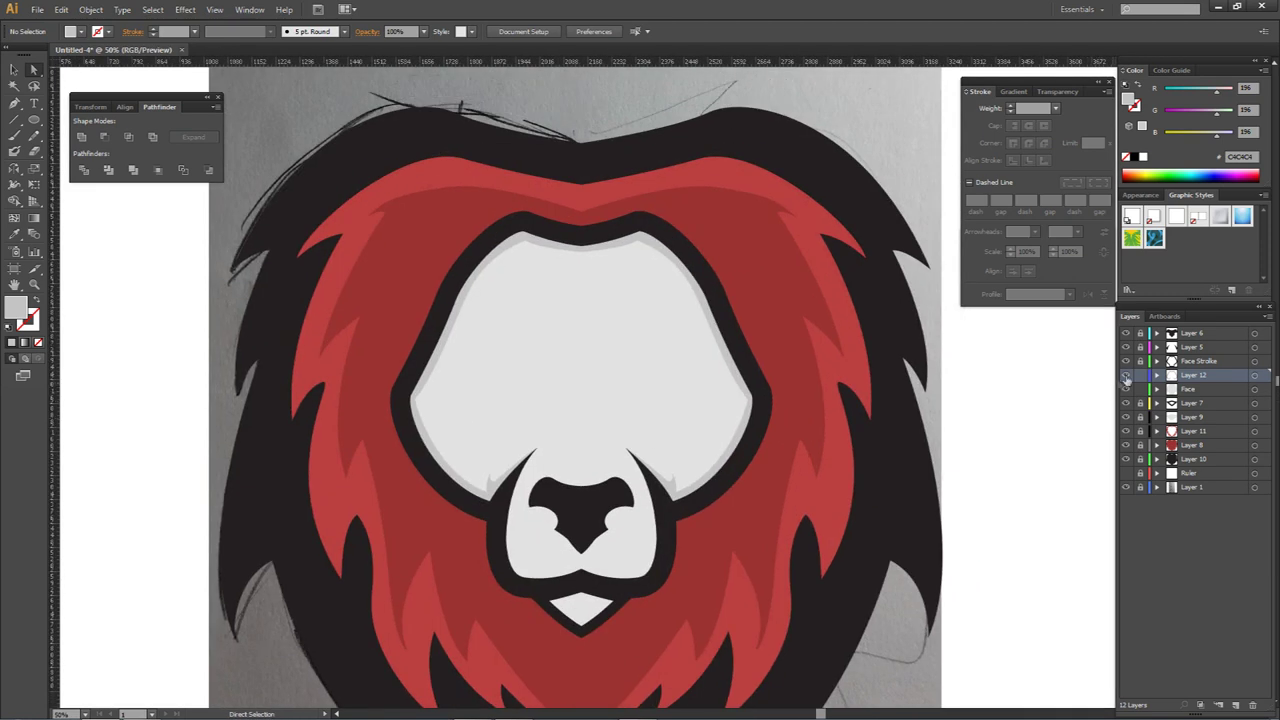
pyautogui.click(1126, 487)
pyautogui.click(1193, 487)
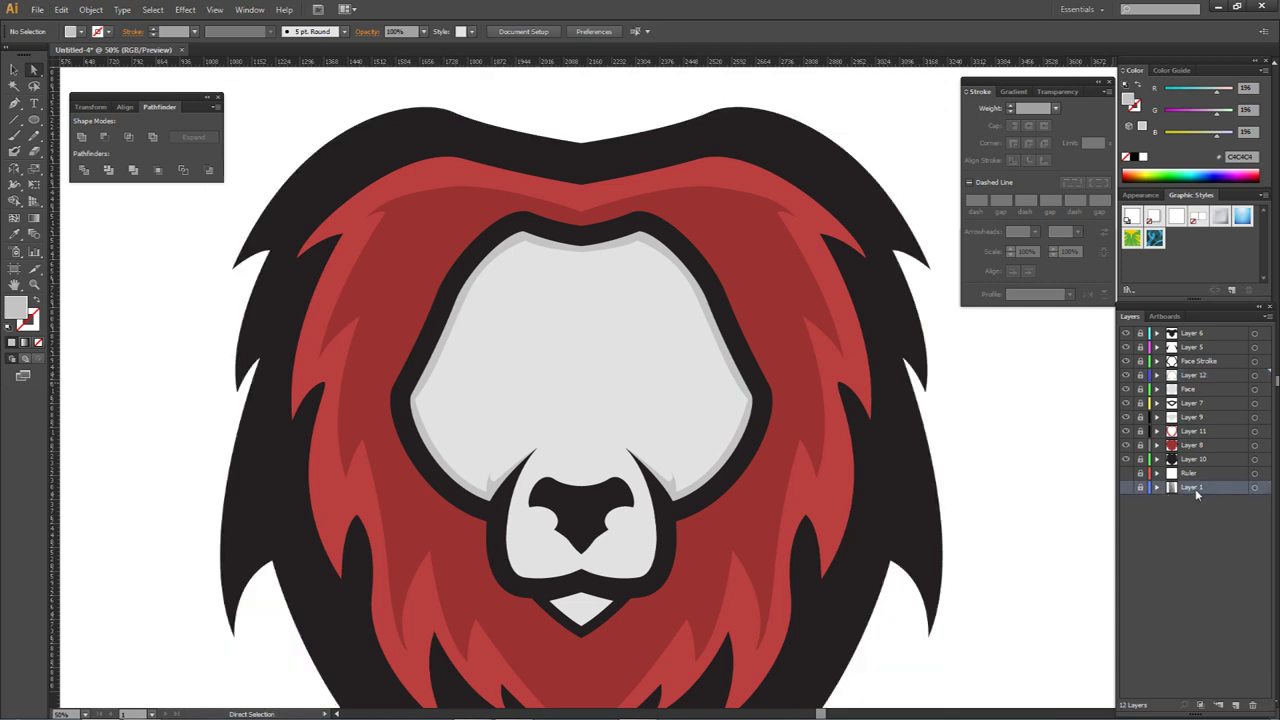
# Step: Show Layer 1 again, unlocked, and move the sketch image off the artboard to the left of the lion artwork
pyautogui.hotkey('ctrl', '-')
pyautogui.hotkey('ctrl', '-')
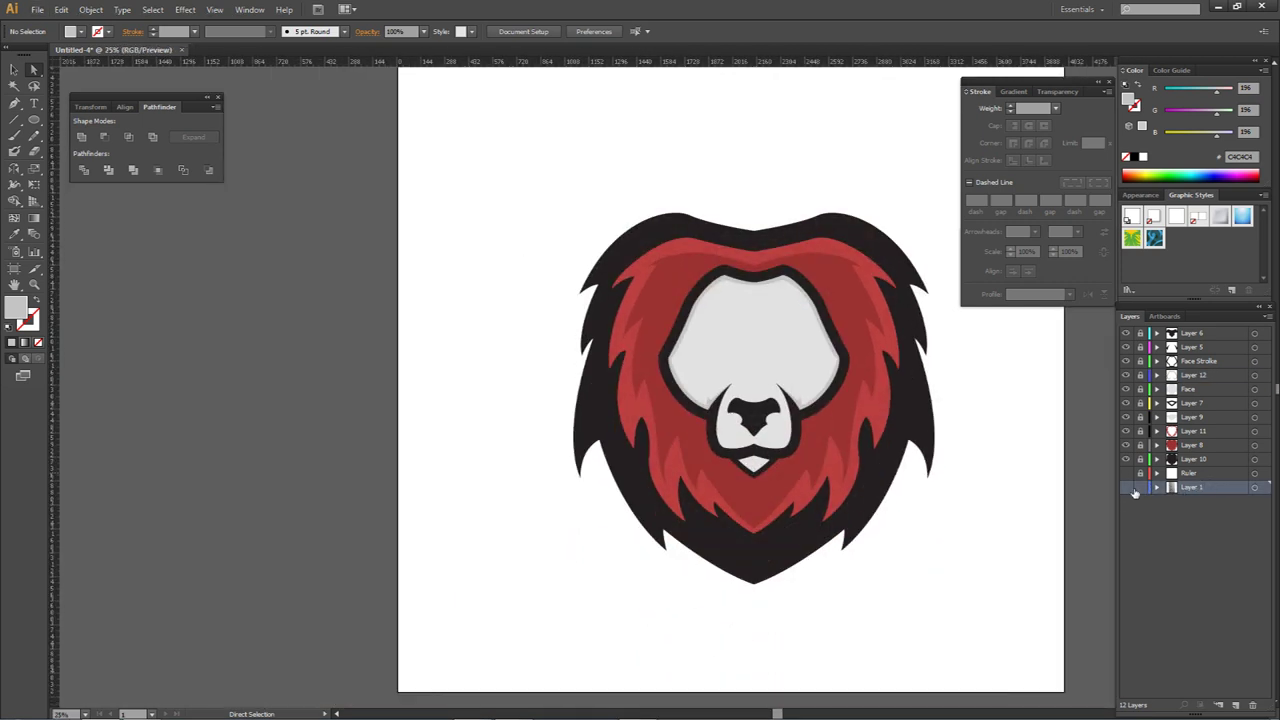
pyautogui.click(1127, 488)
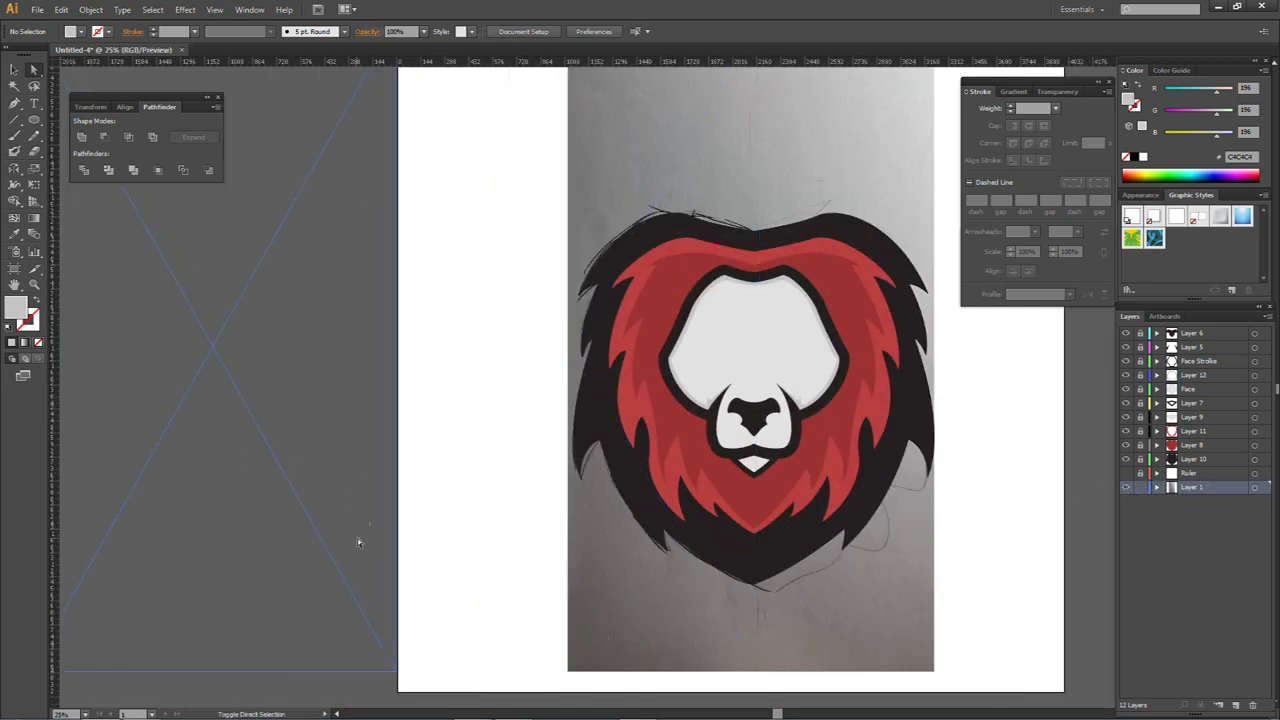
pyautogui.moveTo(856, 397); pyautogui.dragTo(318, 397)
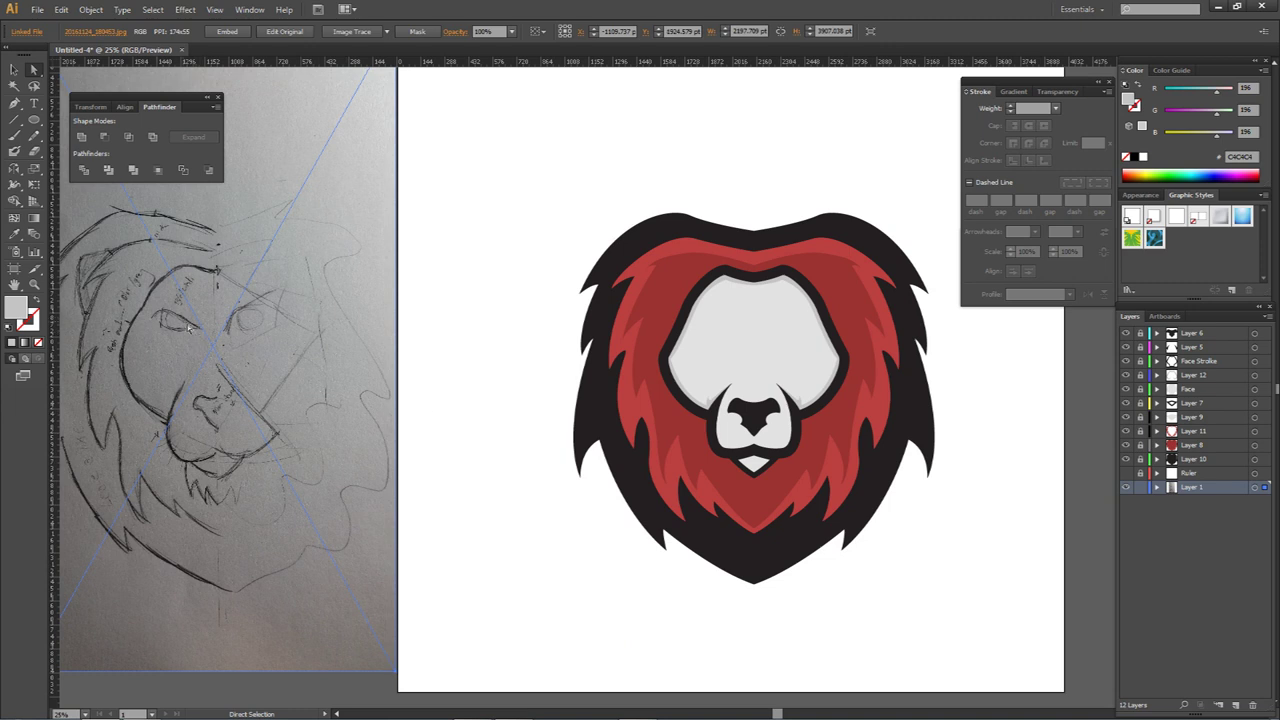
pyautogui.click(1127, 473)
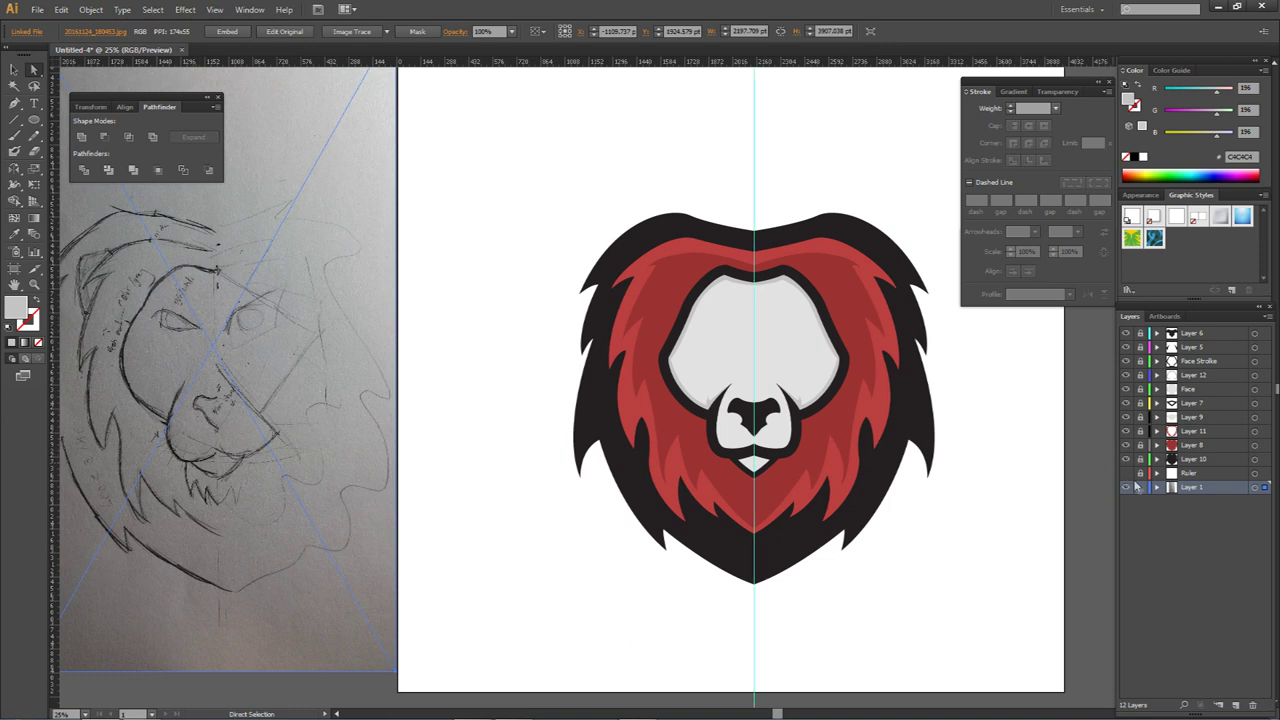
pyautogui.click(1127, 473)
pyautogui.click(891, 446)
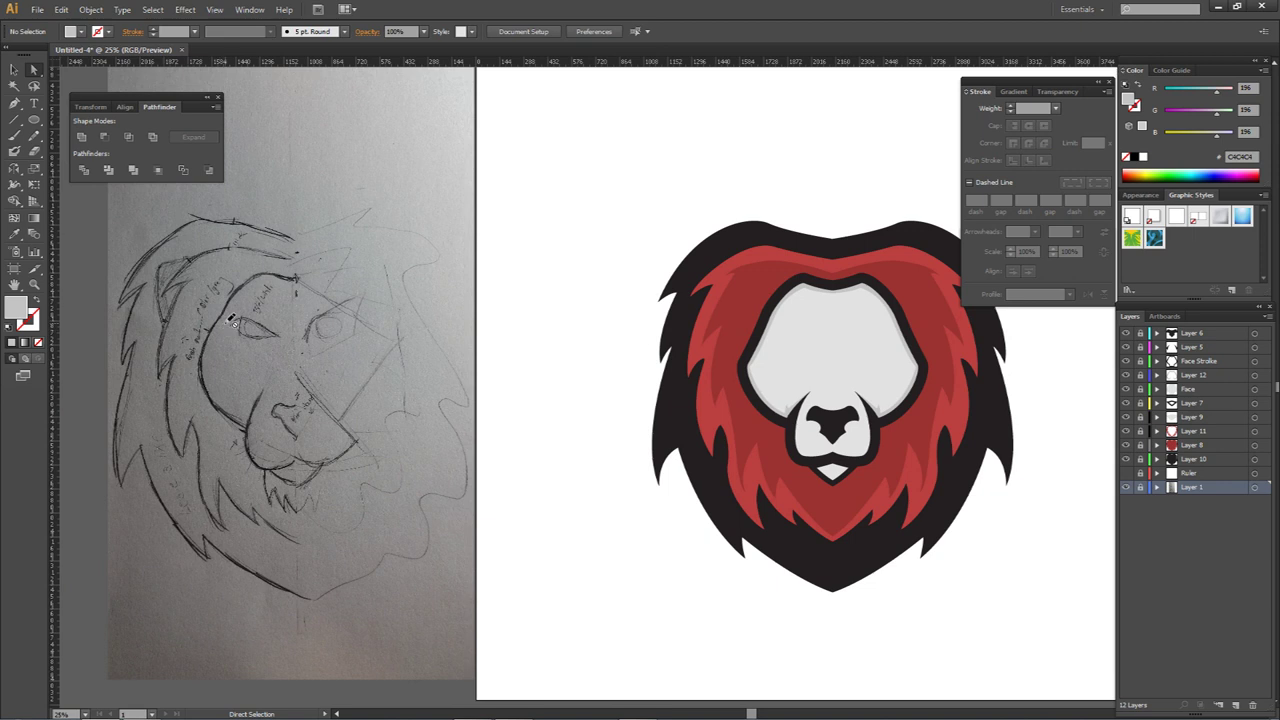
pyautogui.moveTo(759, 359); pyautogui.dragTo(618, 359)
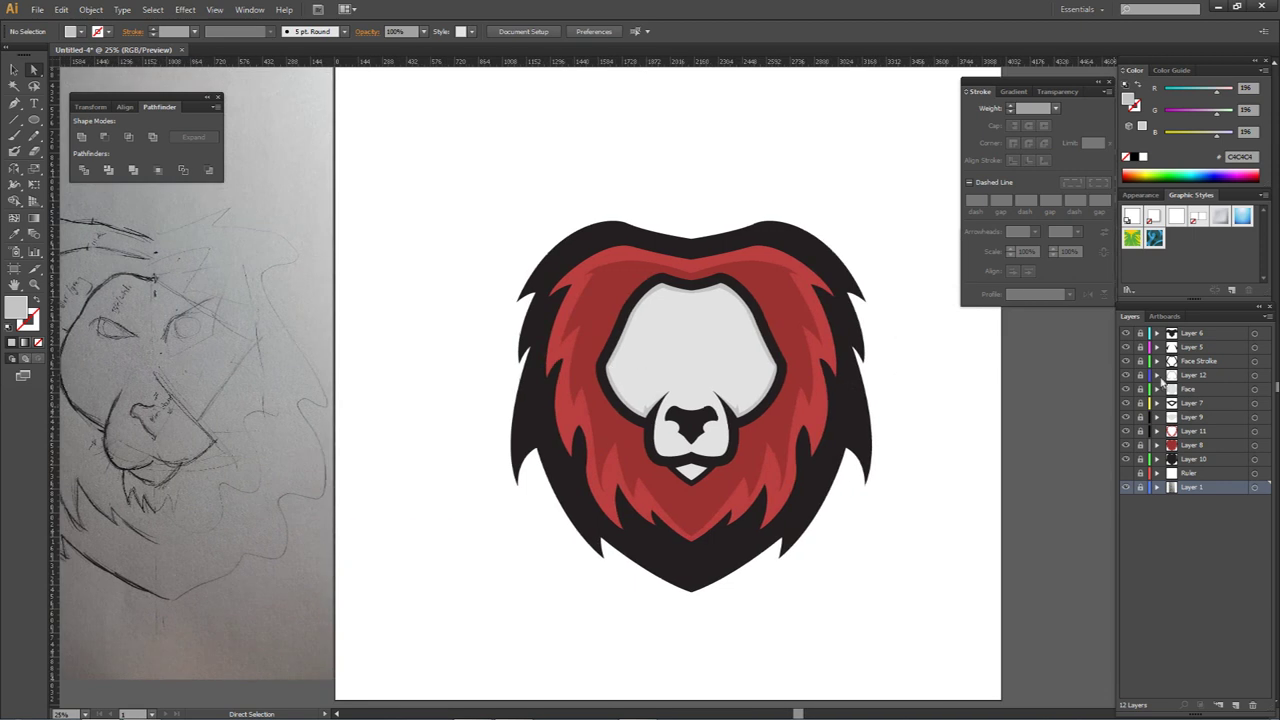
# Step: Create a new layer above Layer 6 for the eyelid and show the Ruler layer's centre guide
pyautogui.click(1205, 334)
pyautogui.click(1235, 706)
pyautogui.press('p')
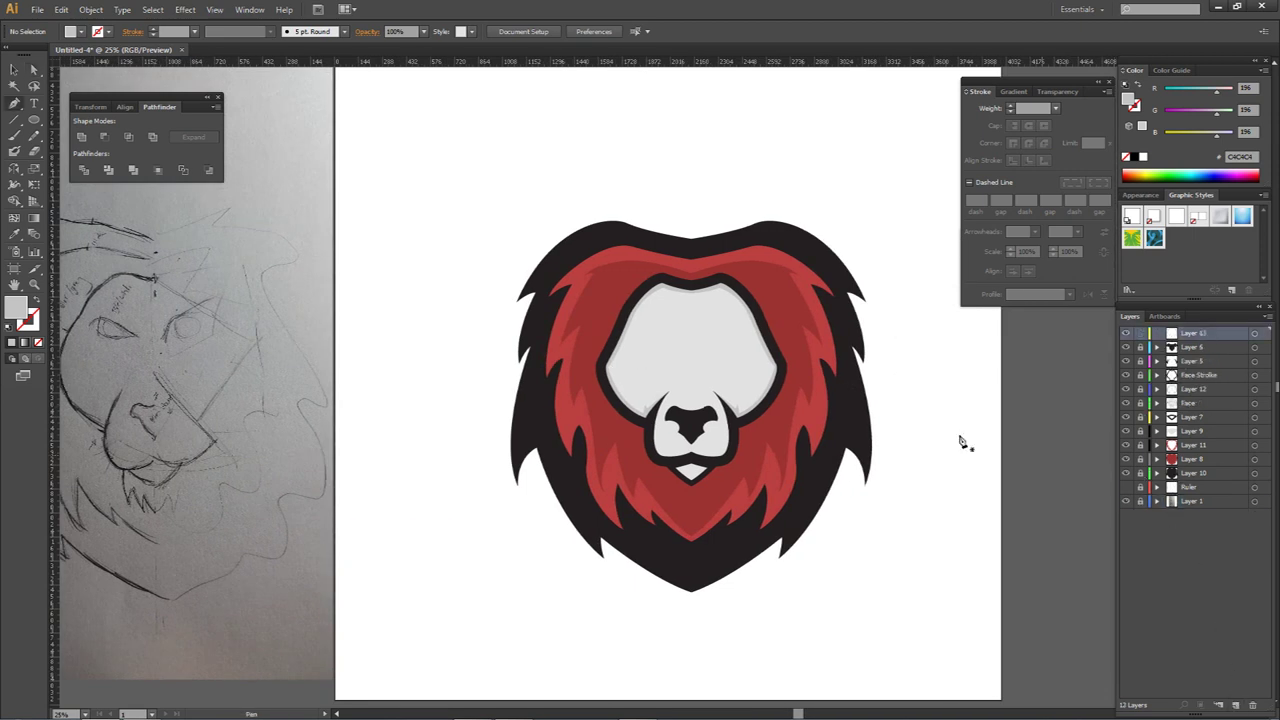
pyautogui.click(1127, 487)
# Step: Draw a curved upper-eyelid shape with the Pen tool on the face's left half, ending in a point near the centre guide
pyautogui.scroll(3, 641, 310)
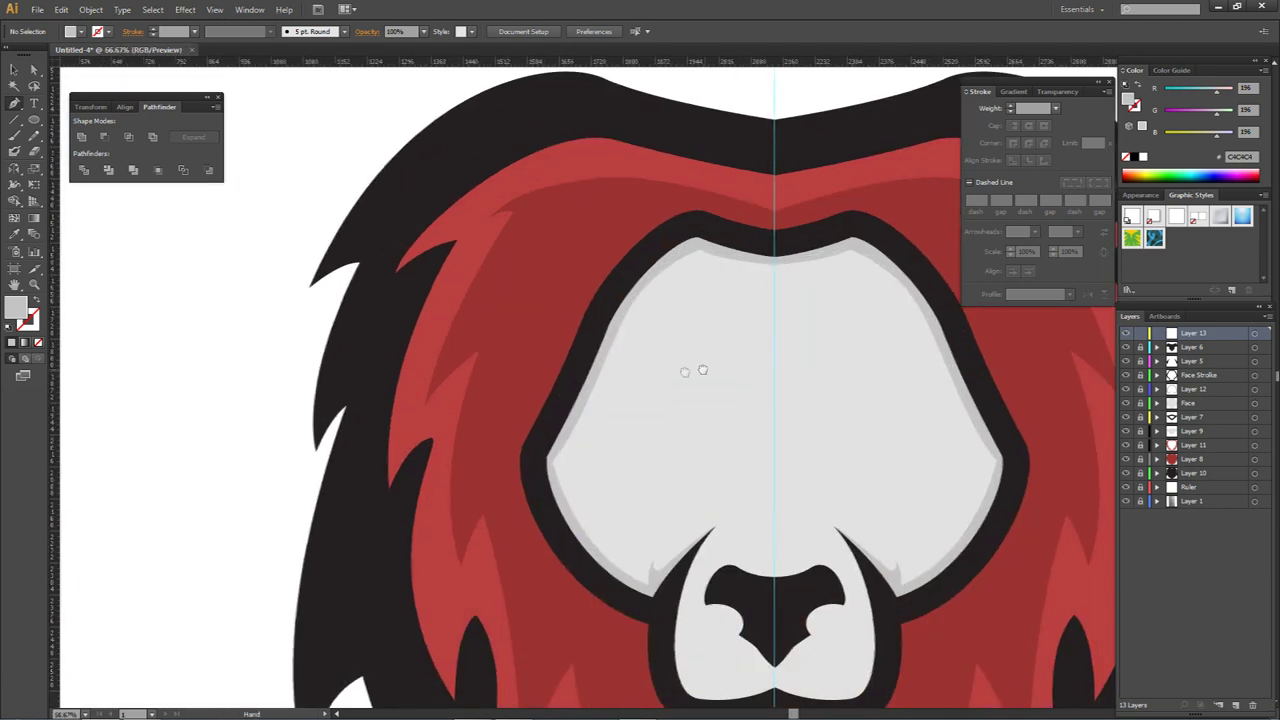
pyautogui.moveTo(703, 369); pyautogui.dragTo(597, 372)
pyautogui.scroll(1, 530, 384)
pyautogui.click(520, 366)
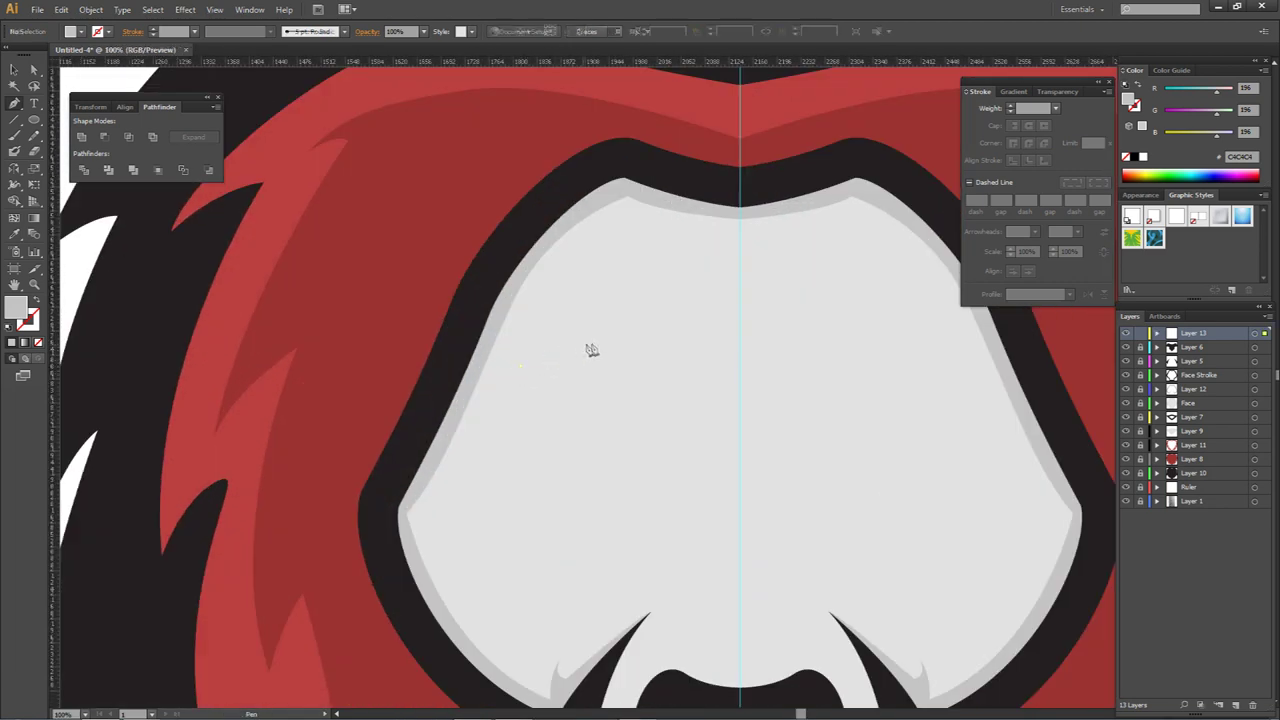
pyautogui.moveTo(638, 344); pyautogui.dragTo(639, 342)
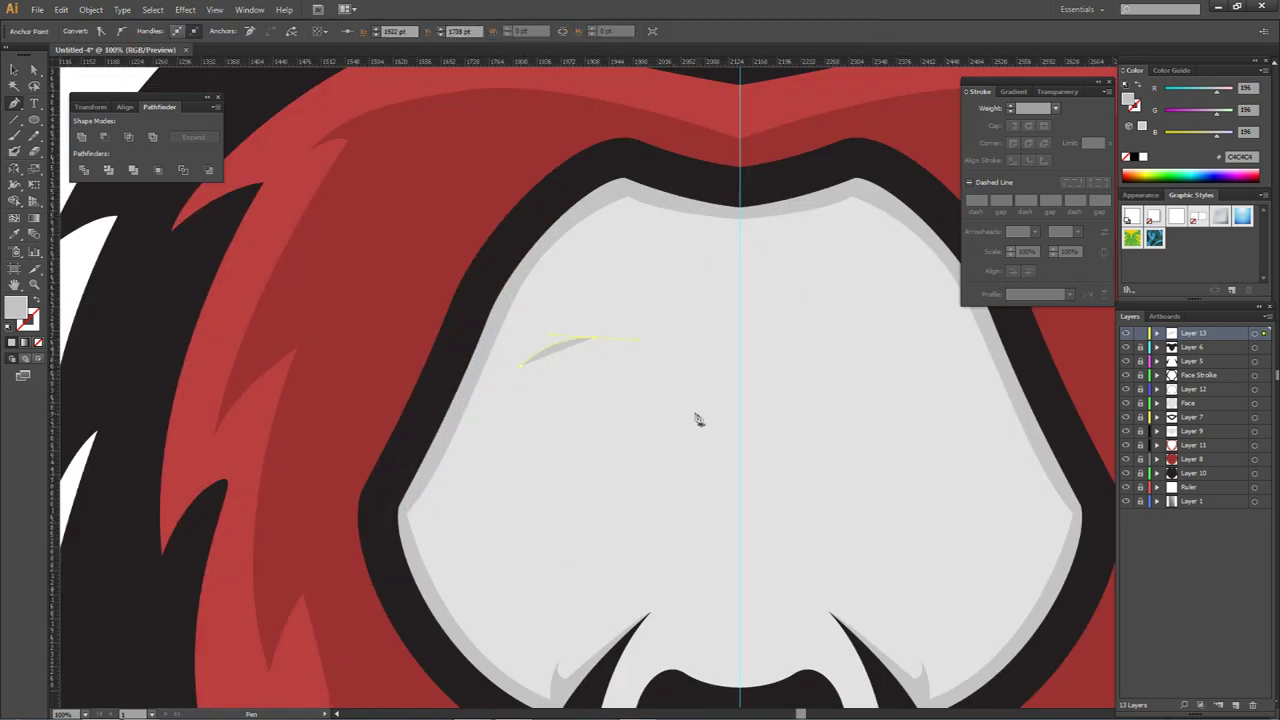
pyautogui.moveTo(749, 422); pyautogui.dragTo(749, 421)
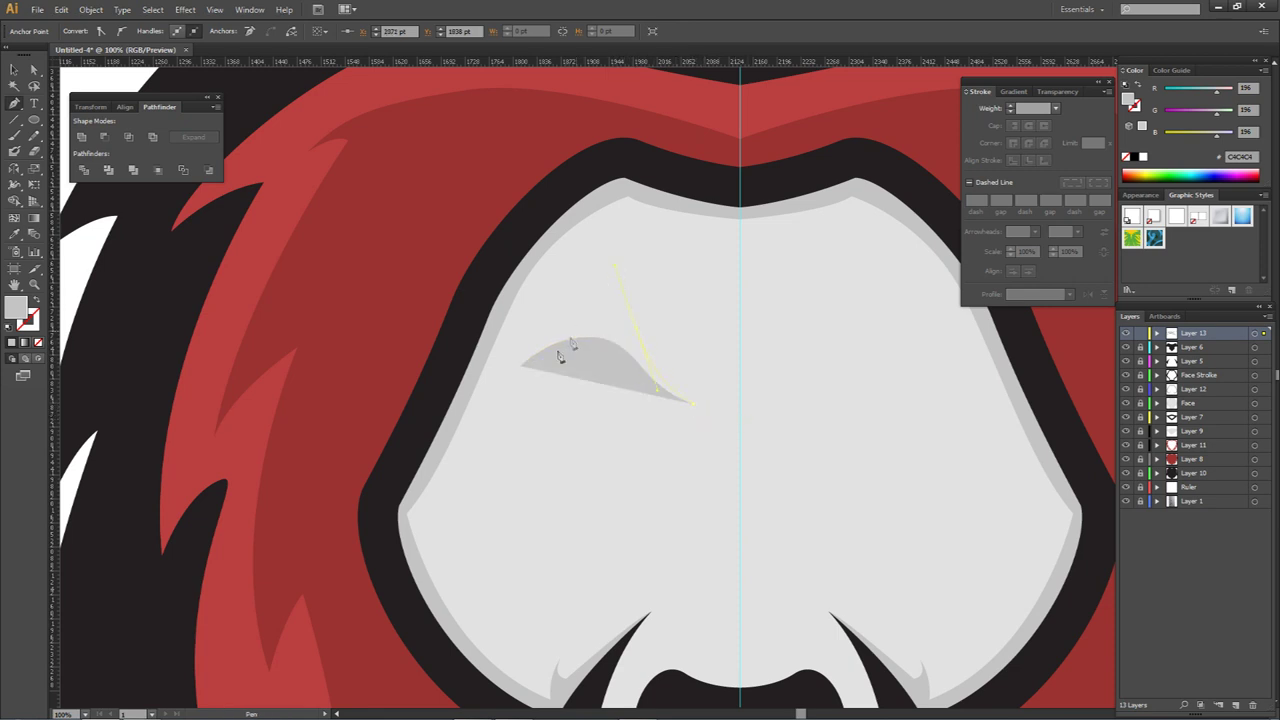
pyautogui.click(519, 367)
# Step: Refine the eyelid's curve by adjusting its inner anchor point and handle into a smooth, tapered line
pyautogui.press('a')
pyautogui.moveTo(632, 340); pyautogui.dragTo(629, 347)
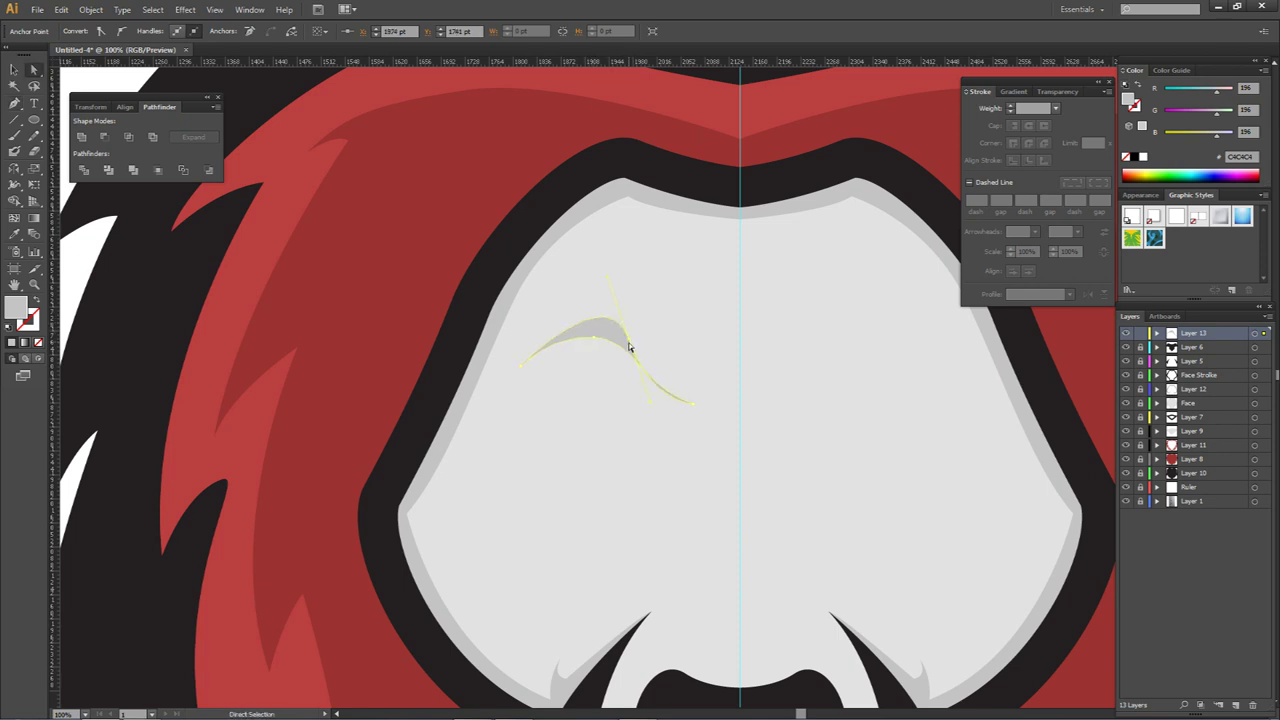
pyautogui.moveTo(660, 387); pyautogui.dragTo(660, 392)
pyautogui.click(630, 402)
pyautogui.scroll(-2, 631, 401)
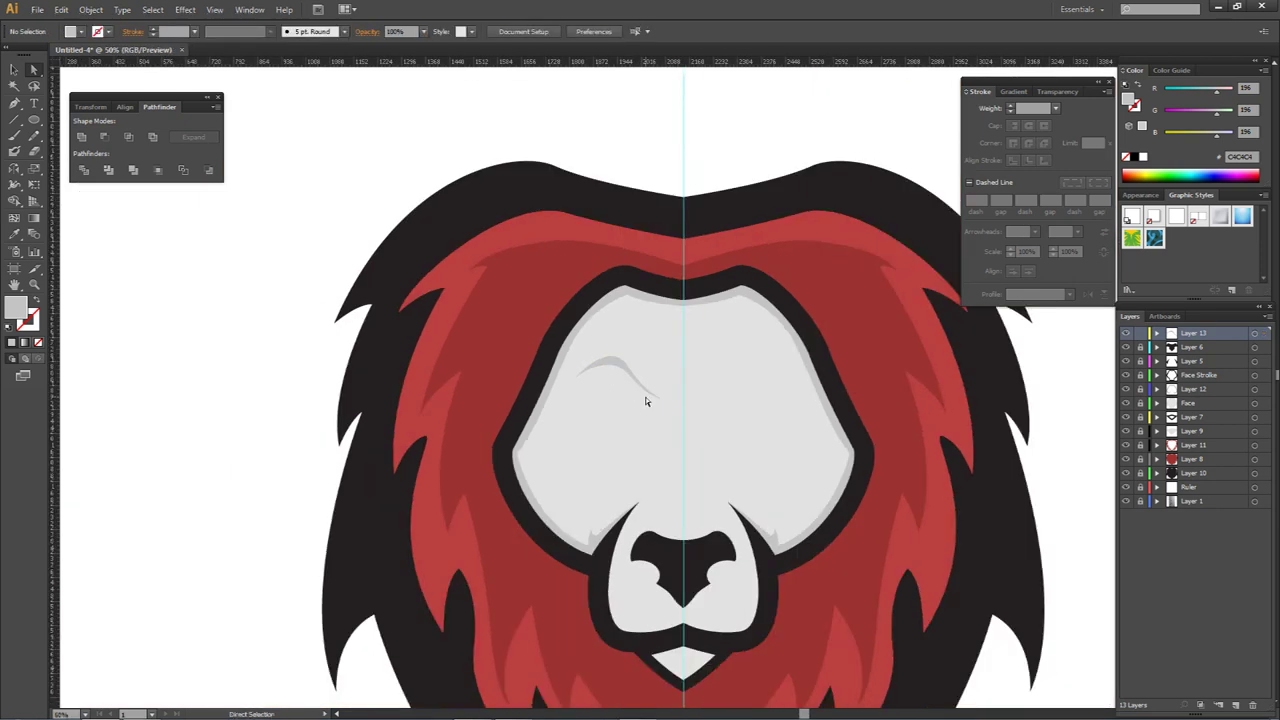
pyautogui.scroll(1, 599, 375)
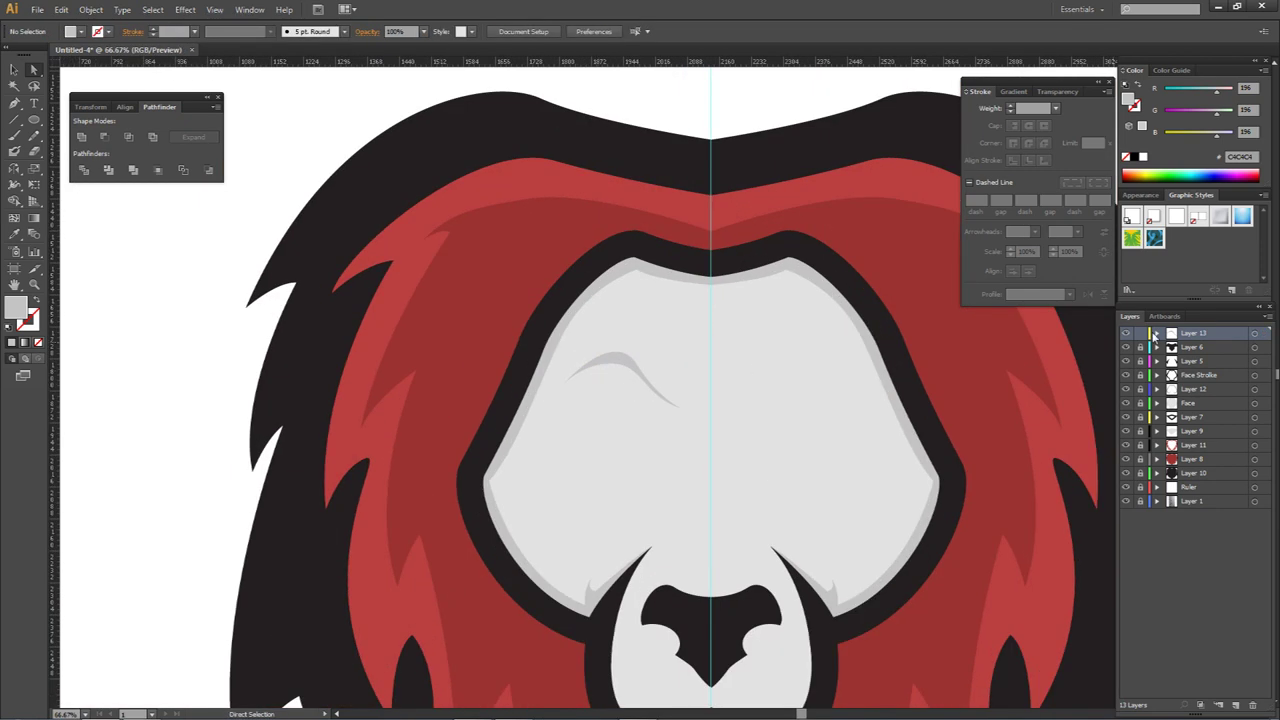
# Step: Create a new layer between Layer 6 and the eyelid layer for the eye
pyautogui.click(1190, 347)
pyautogui.click(1236, 705)
pyautogui.press('p')
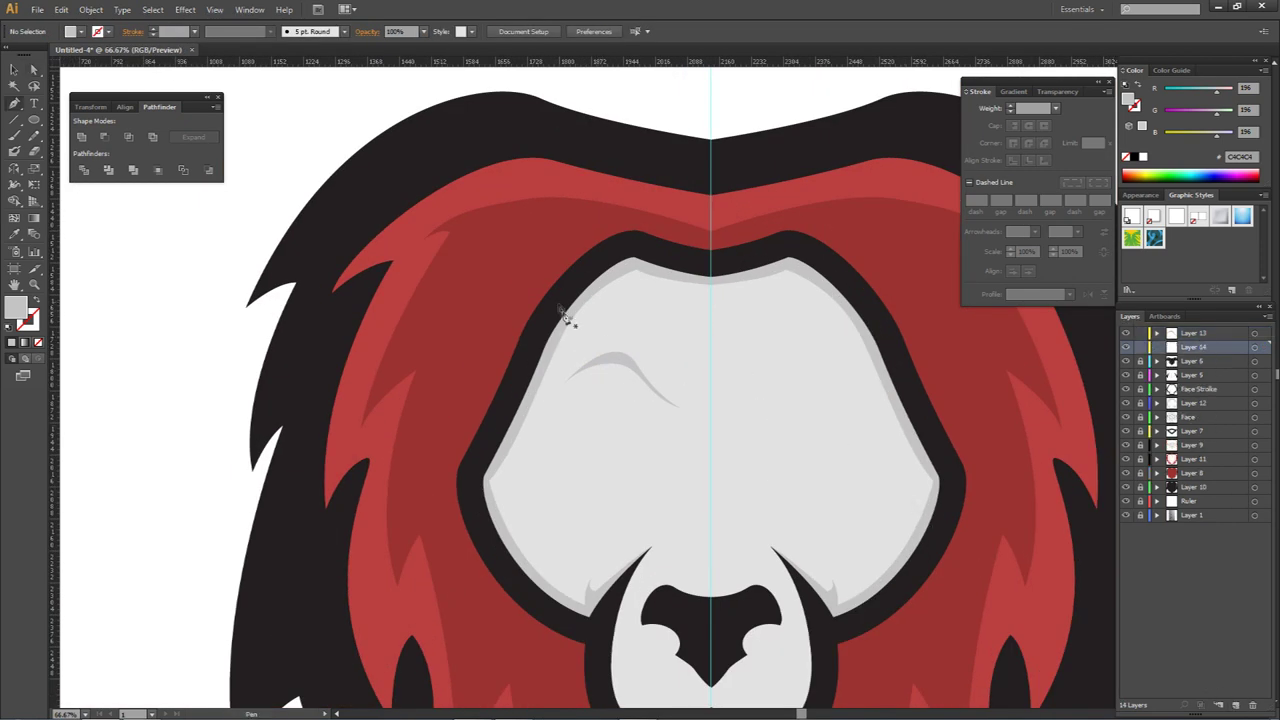
# Step: Draw a closed eye shape with the Pen tool beneath the left eyelid, tucking its upper edge under the lid
pyautogui.hotkey('ctrl', '+')
pyautogui.hotkey('ctrl', '+')
pyautogui.click(624, 359)
pyautogui.click(585, 435)
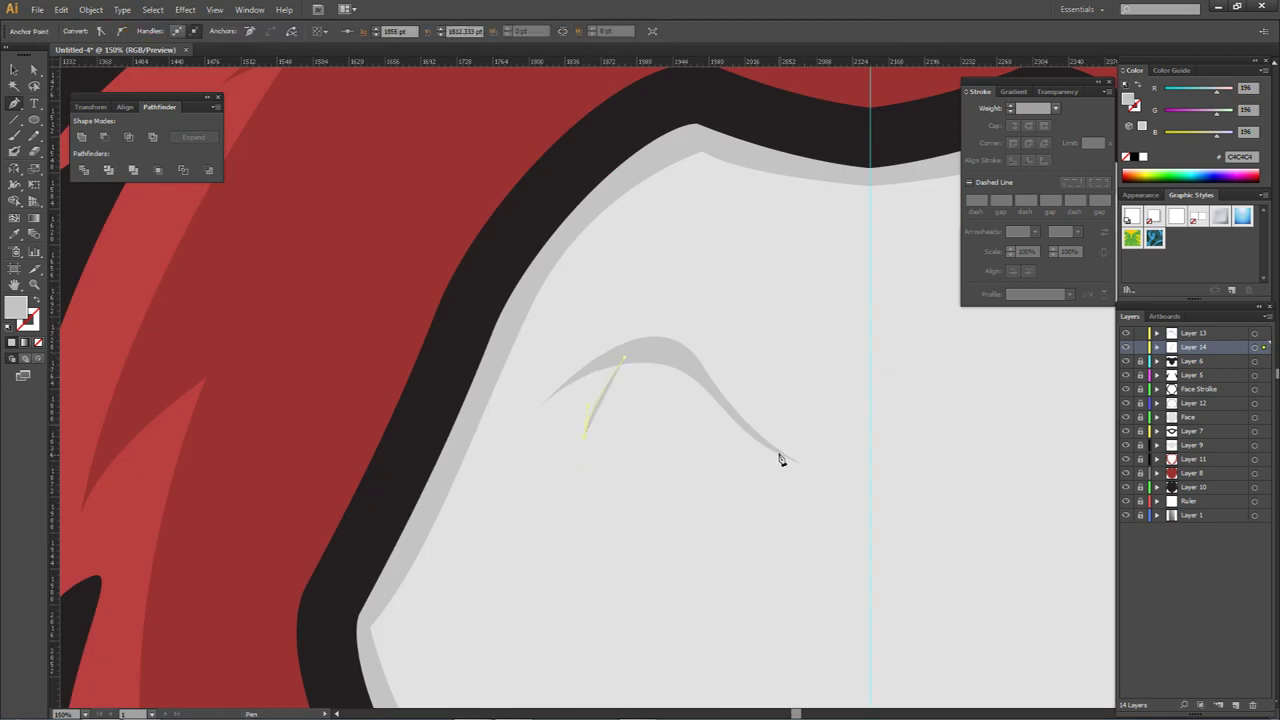
pyautogui.moveTo(886, 443); pyautogui.dragTo(905, 433)
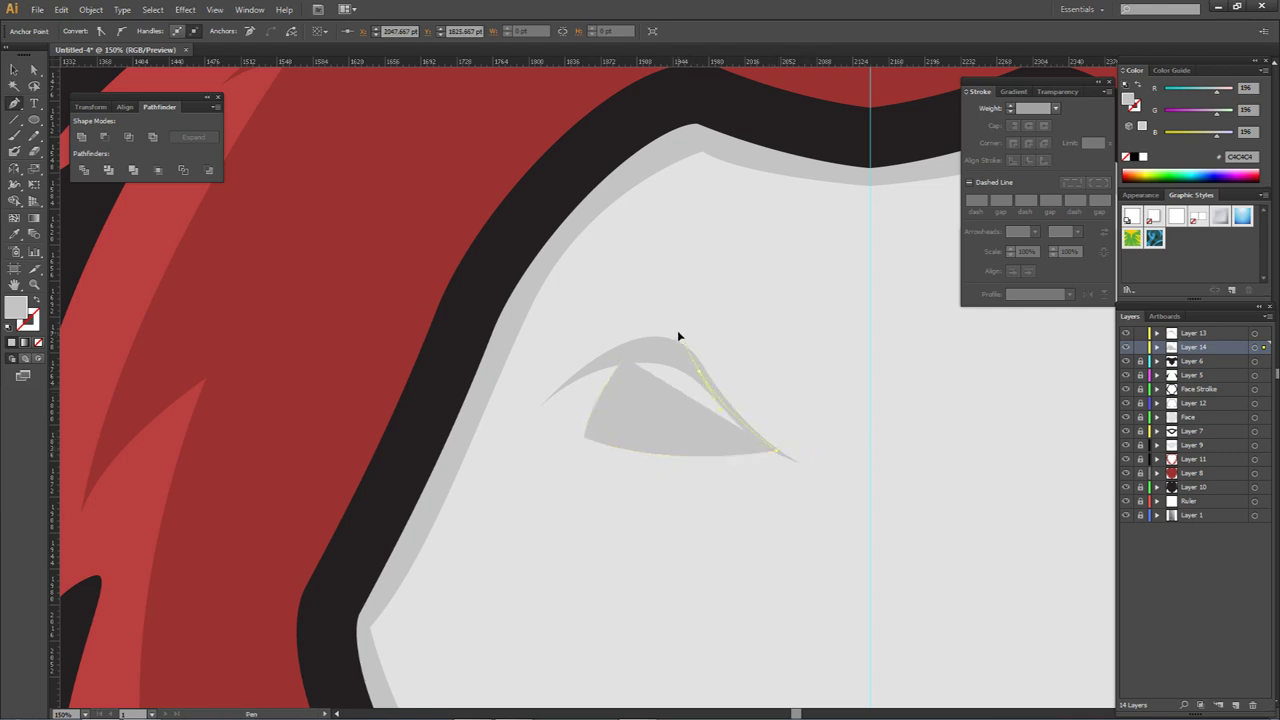
pyautogui.moveTo(700, 376); pyautogui.dragTo(673, 323)
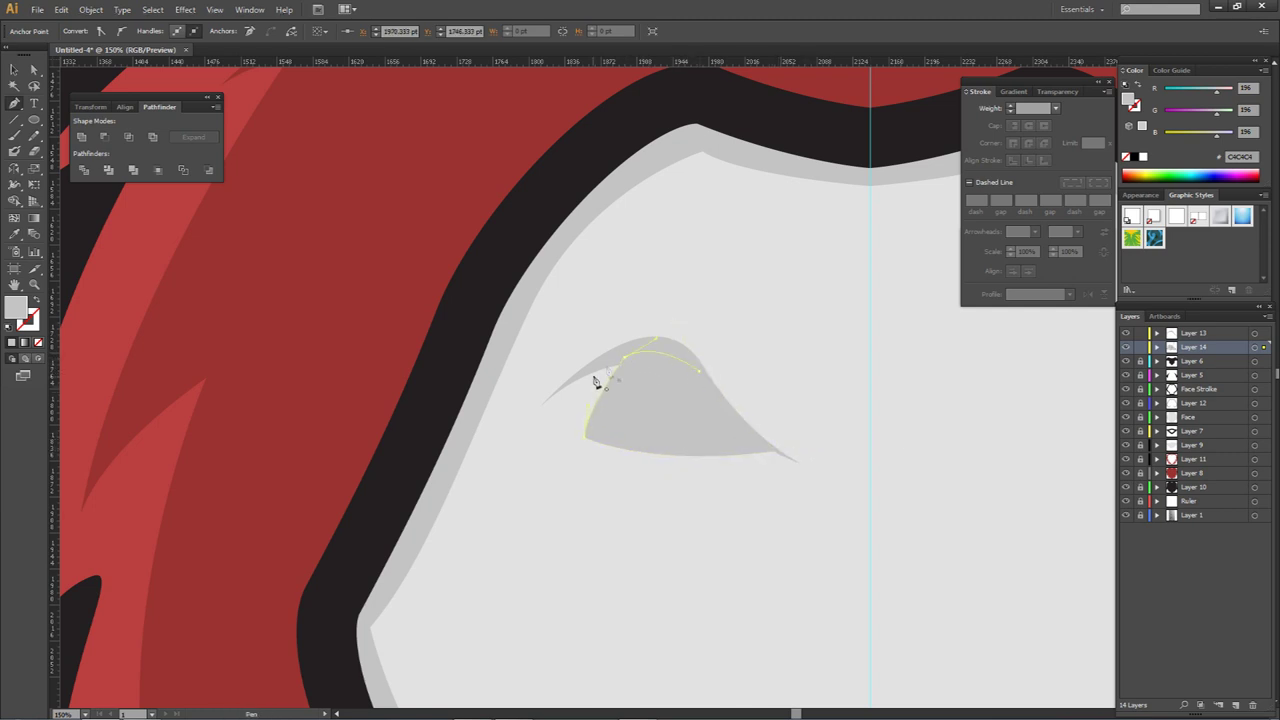
pyautogui.press('a')
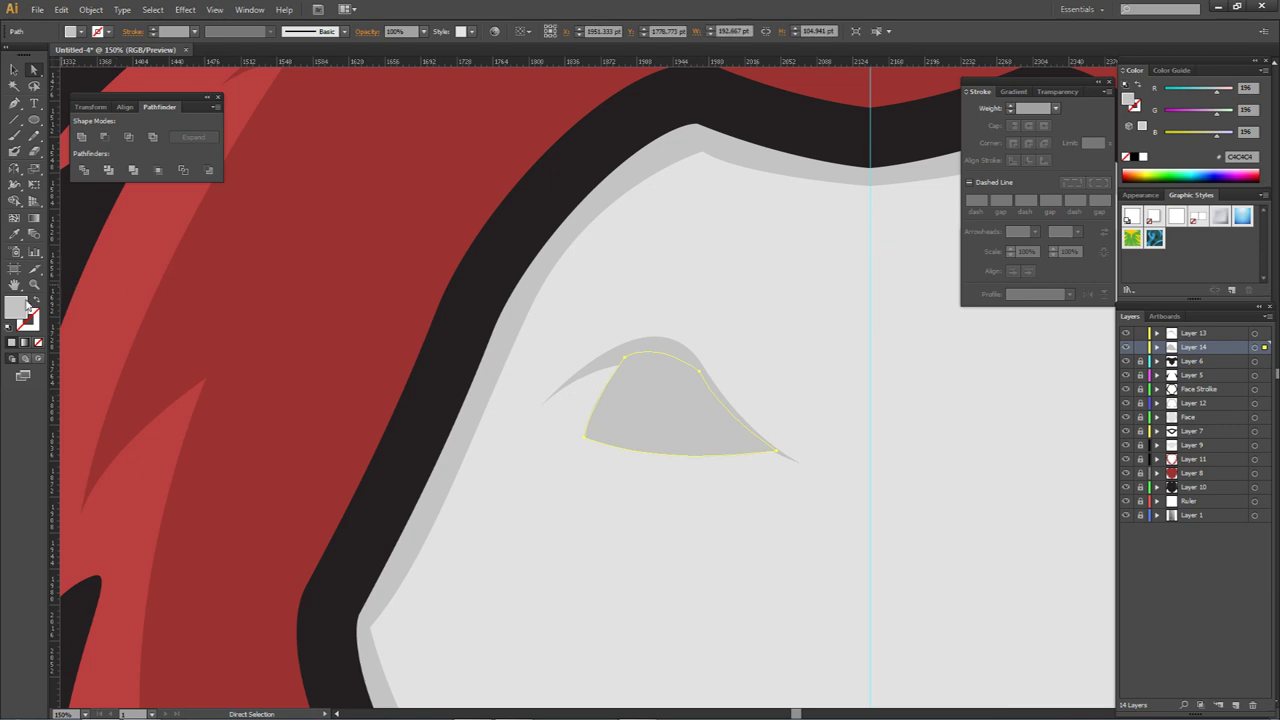
# Step: Fill the left eye shape with the near-black colour 231F20
pyautogui.doubleClick(20, 305)
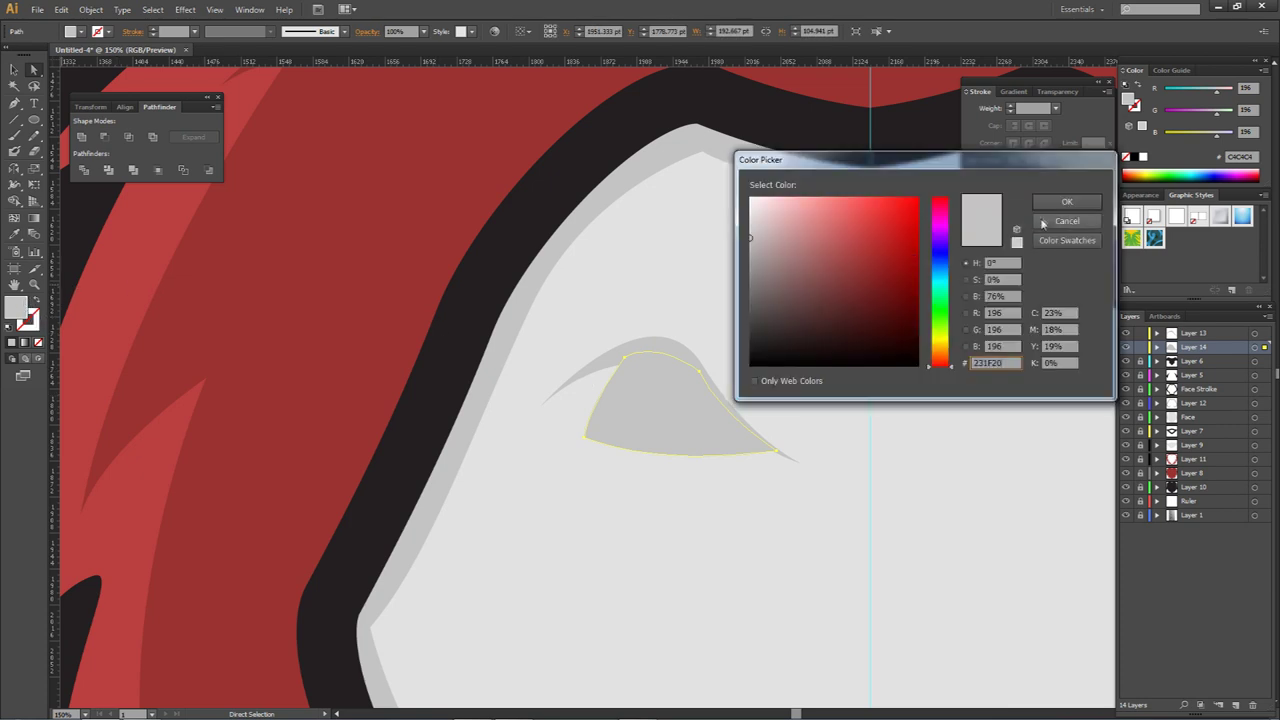
pyautogui.click(1063, 204)
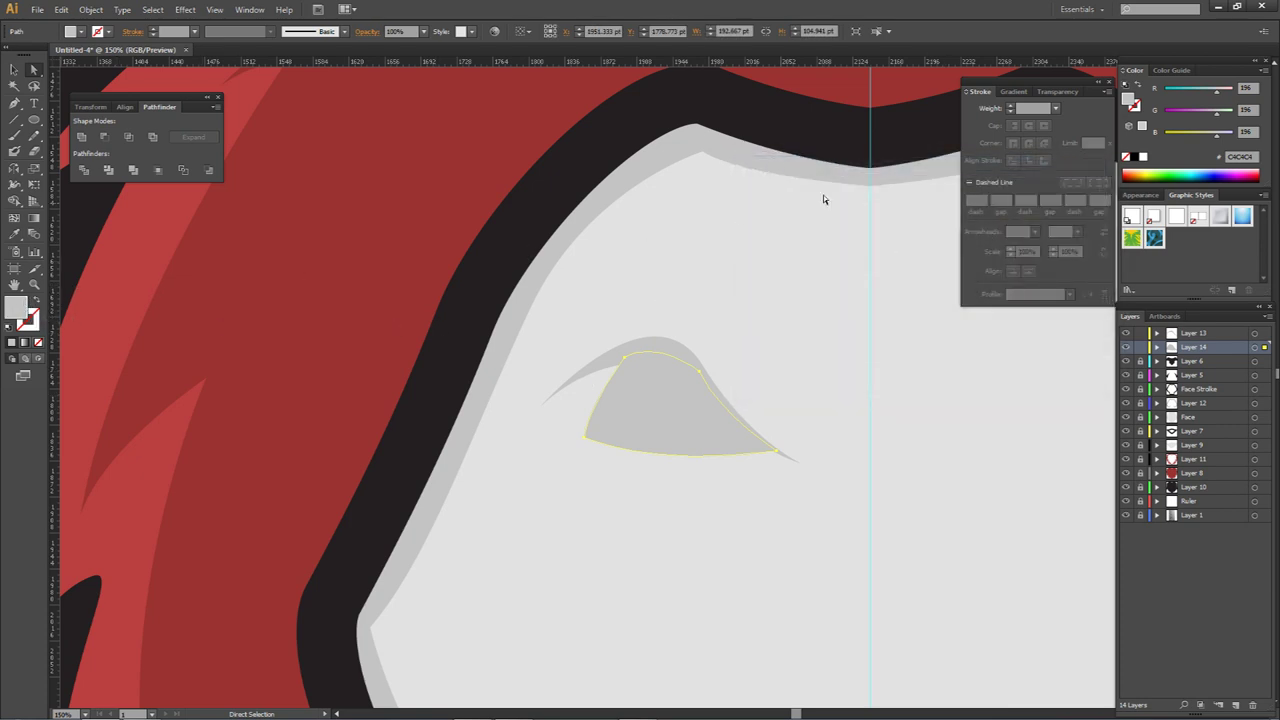
pyautogui.doubleClick(15, 312)
pyautogui.write('231F20')
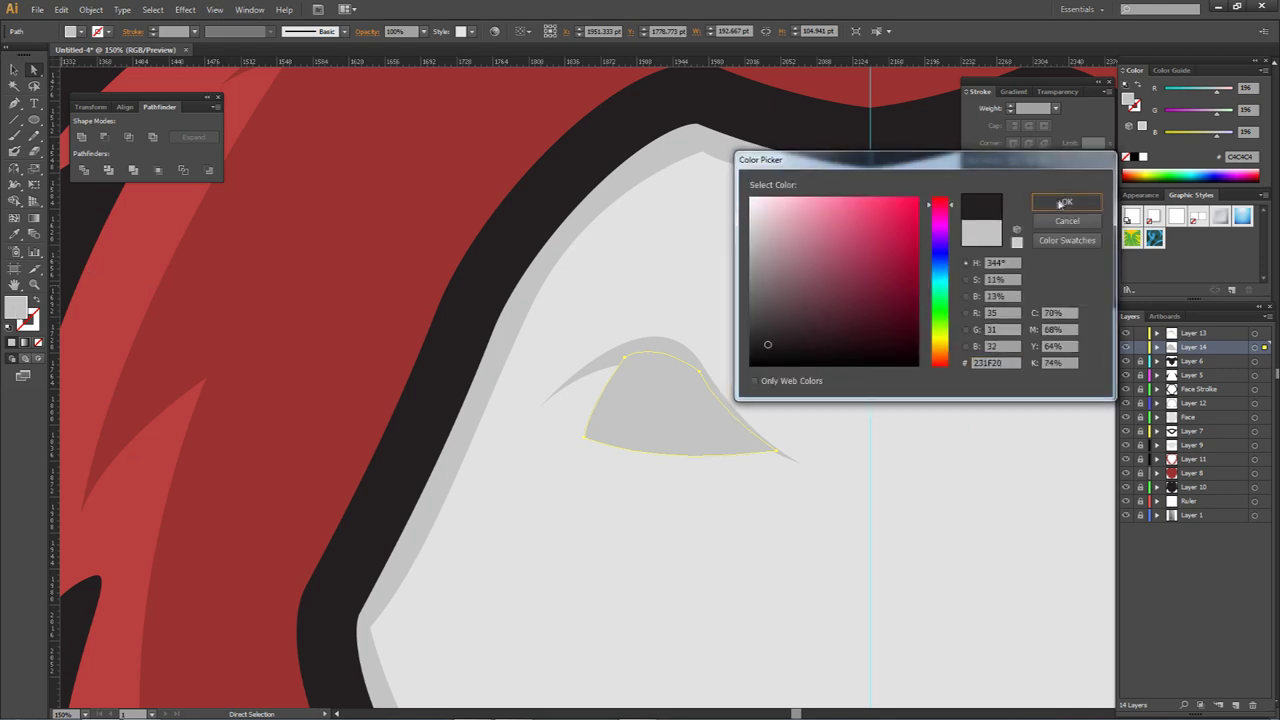
pyautogui.click(1061, 204)
pyautogui.click(817, 286)
# Step: Recolour the left eye with the dark red sampled from the inner mane
pyautogui.scroll(-2, 803, 345)
pyautogui.moveTo(789, 386); pyautogui.dragTo(639, 364)
pyautogui.scroll(2, 591, 366)
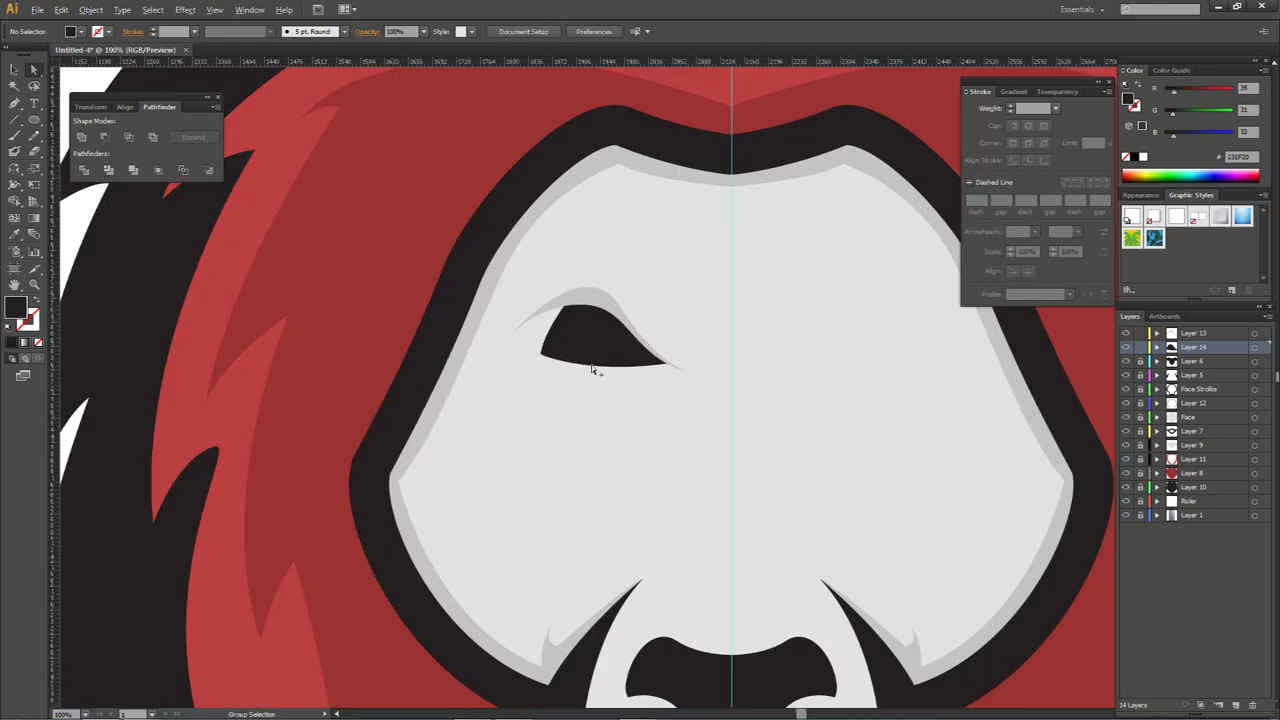
pyautogui.click(586, 329)
pyautogui.hotkey('ctrl', '-')
pyautogui.hotkey('ctrl', '-')
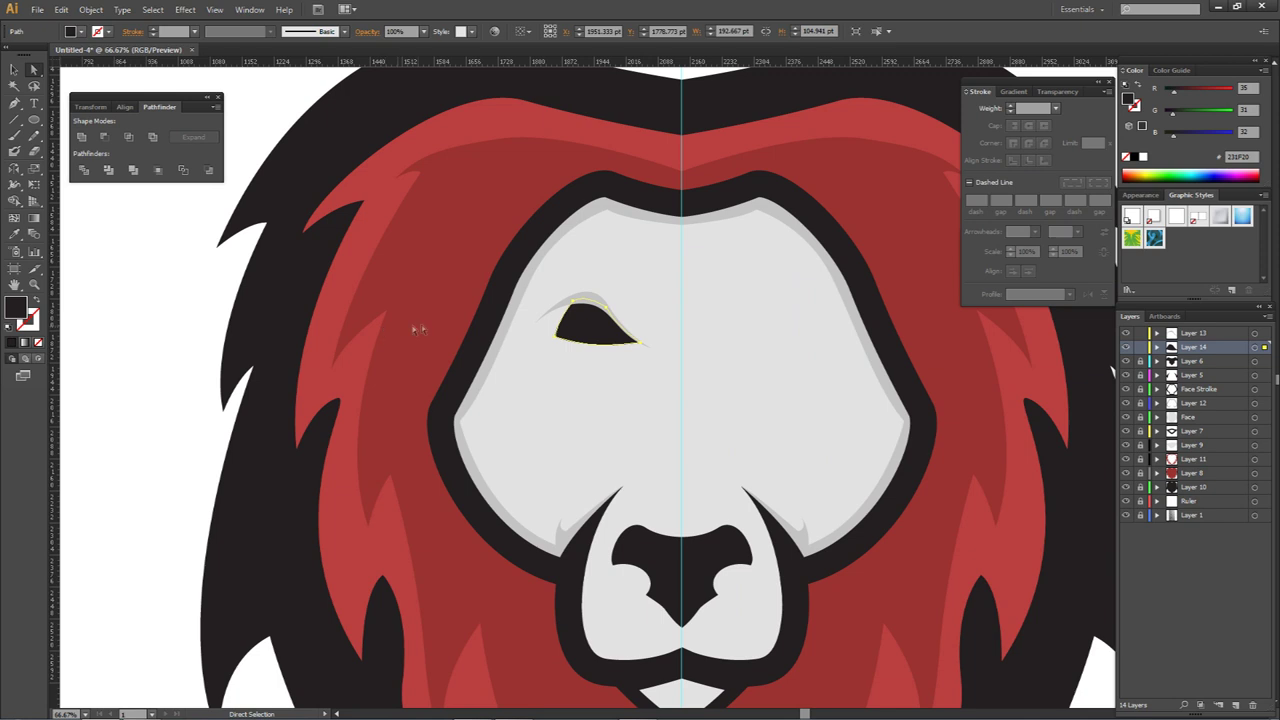
pyautogui.press('i')
pyautogui.click(462, 304)
# Step: Recolour the left eyelid with the near-black 231F20 sampled from the dark artwork, and deselect it
pyautogui.press('a')
pyautogui.click(607, 285)
pyautogui.scroll(3, 590, 308)
pyautogui.click(600, 276)
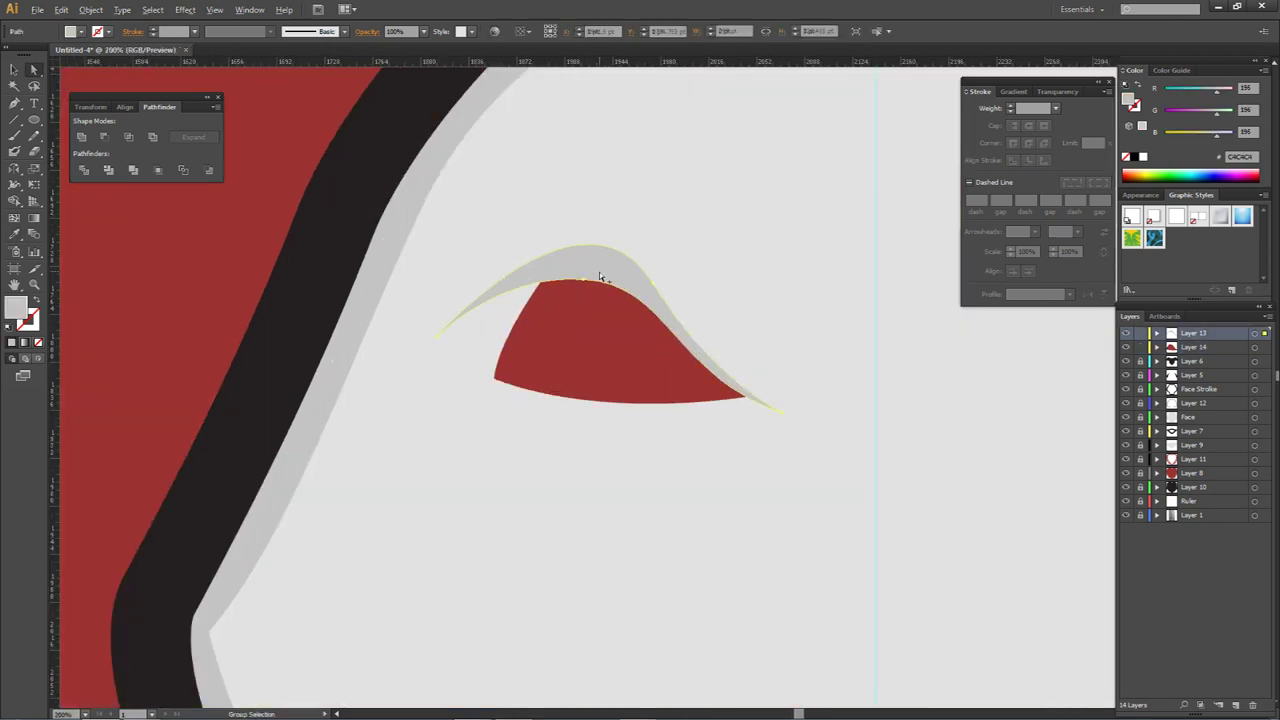
pyautogui.scroll(-3, 600, 276)
pyautogui.press('i')
pyautogui.click(306, 271)
pyautogui.press('a')
pyautogui.hotkey('ctrl', 'shift', 'a')
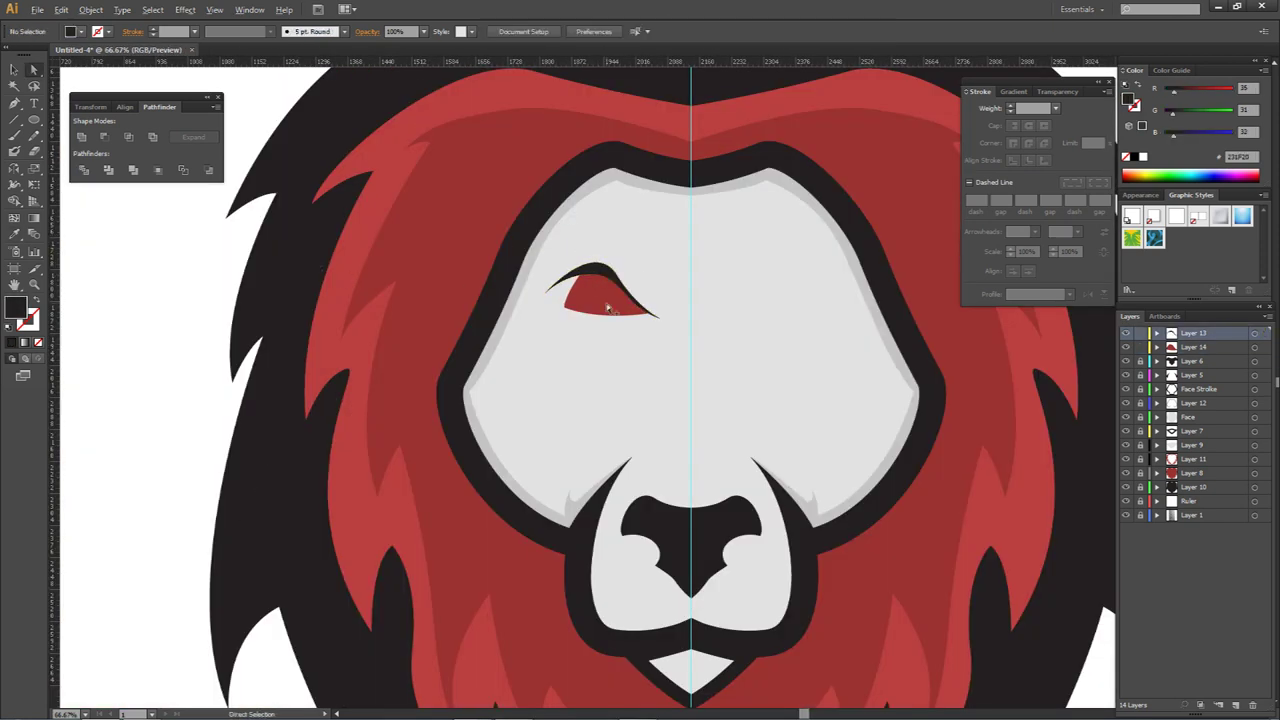
pyautogui.scroll(3, 606, 302)
pyautogui.scroll(-4, 603, 302)
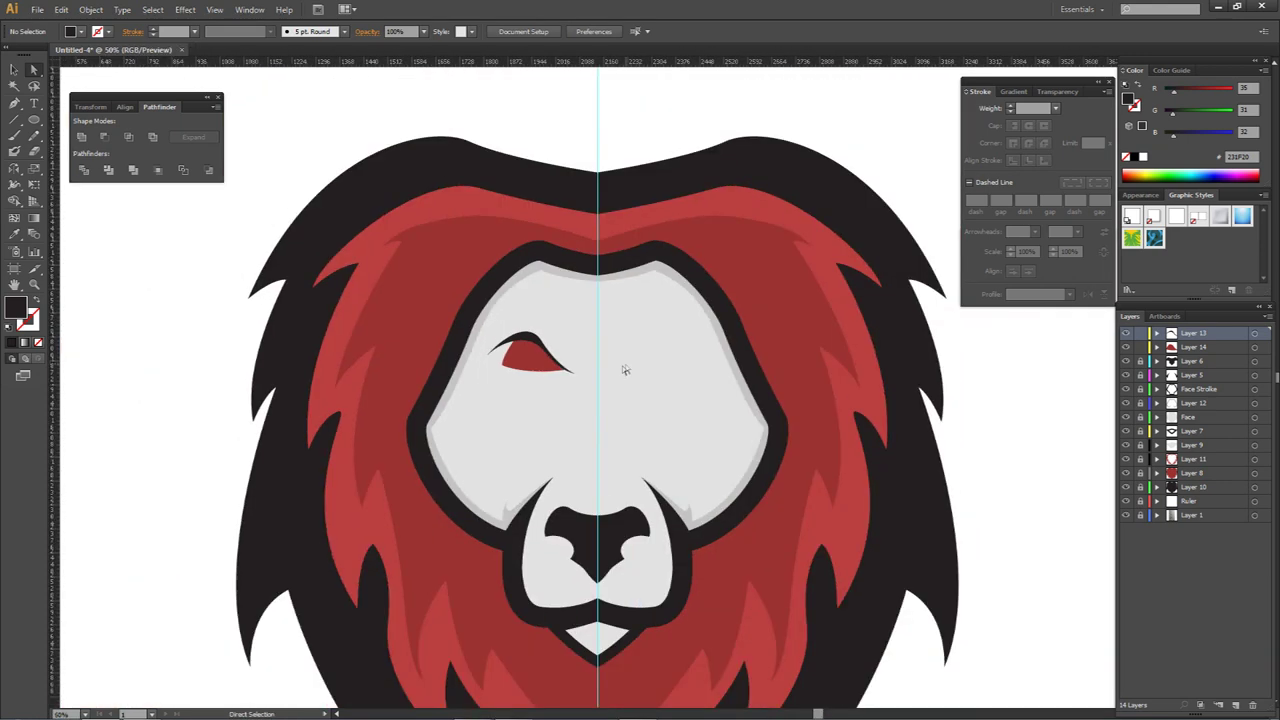
# Step: Enlarge the left eye and eyelid together to about 308 pt wide, reposition them on the face, and deselect them
pyautogui.moveTo(483, 326); pyautogui.dragTo(606, 400)
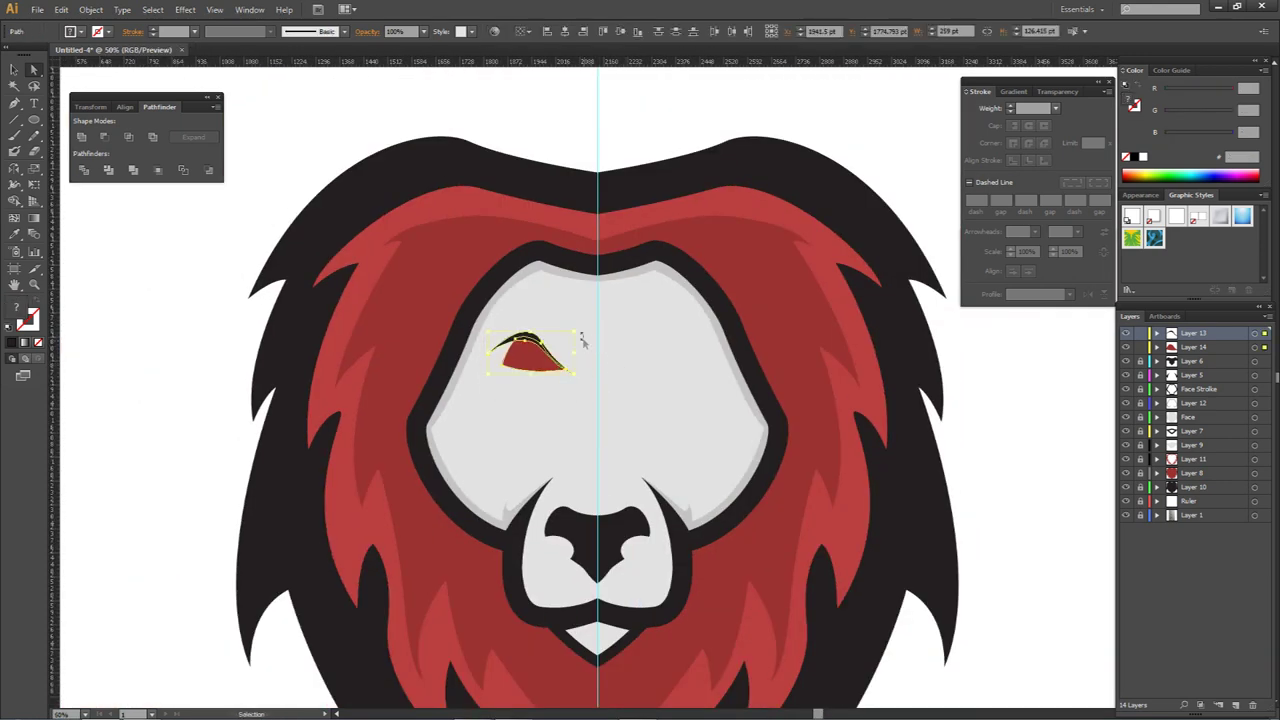
pyautogui.moveTo(577, 330); pyautogui.dragTo(547, 365)
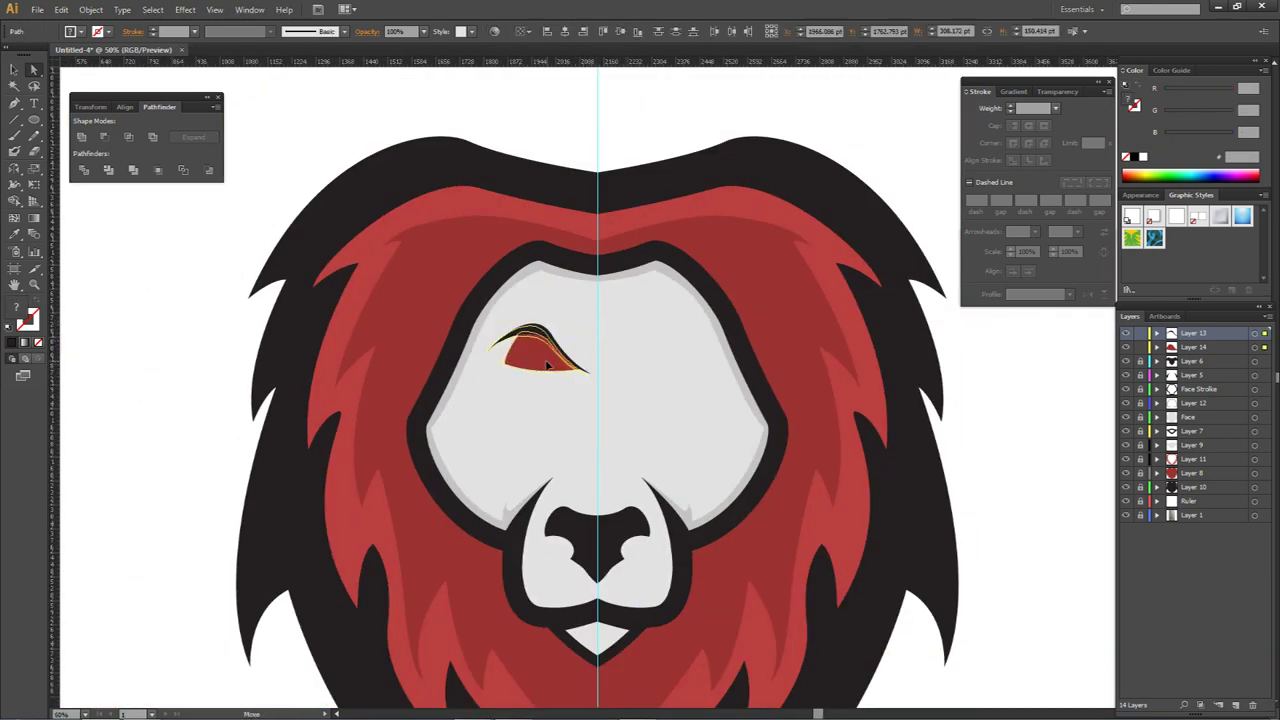
pyautogui.hotkey('ctrl', 'shift', 'a')
# Step: Reshape the left eyelid by adjusting its anchors and handles so the lid tapers smoothly towards the inner corner
pyautogui.scroll(2, 547, 340)
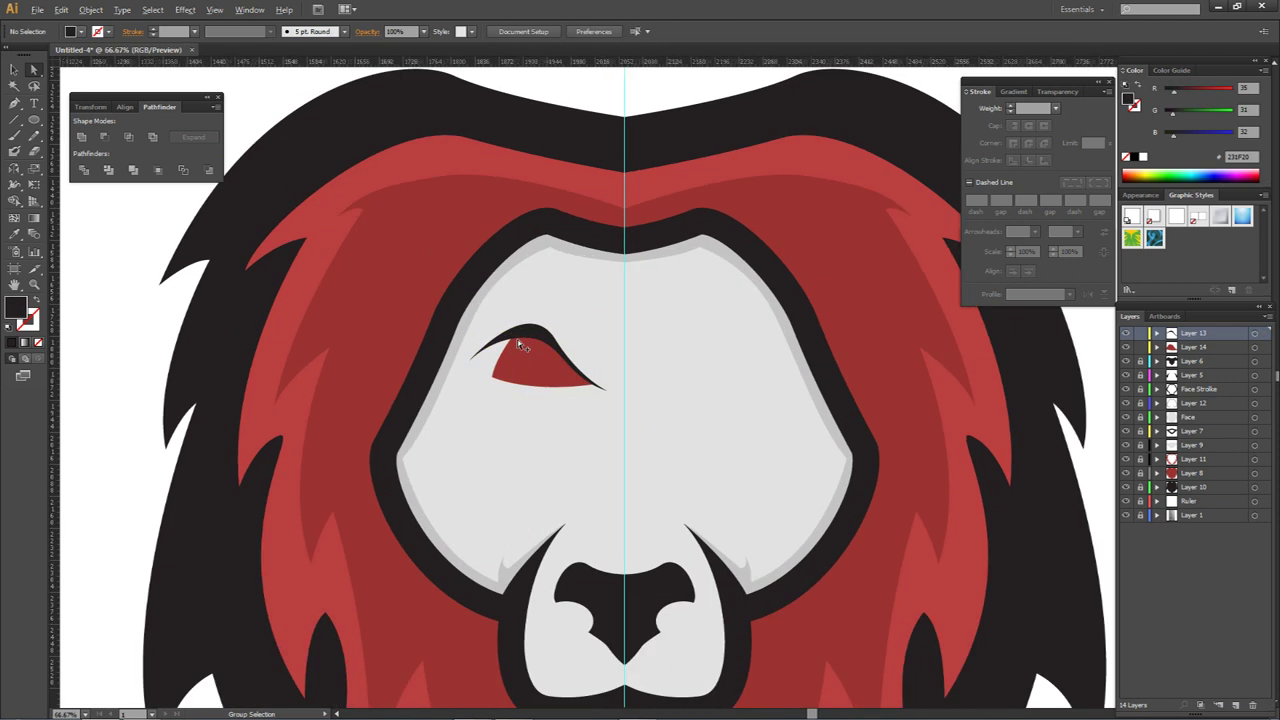
pyautogui.click(547, 333)
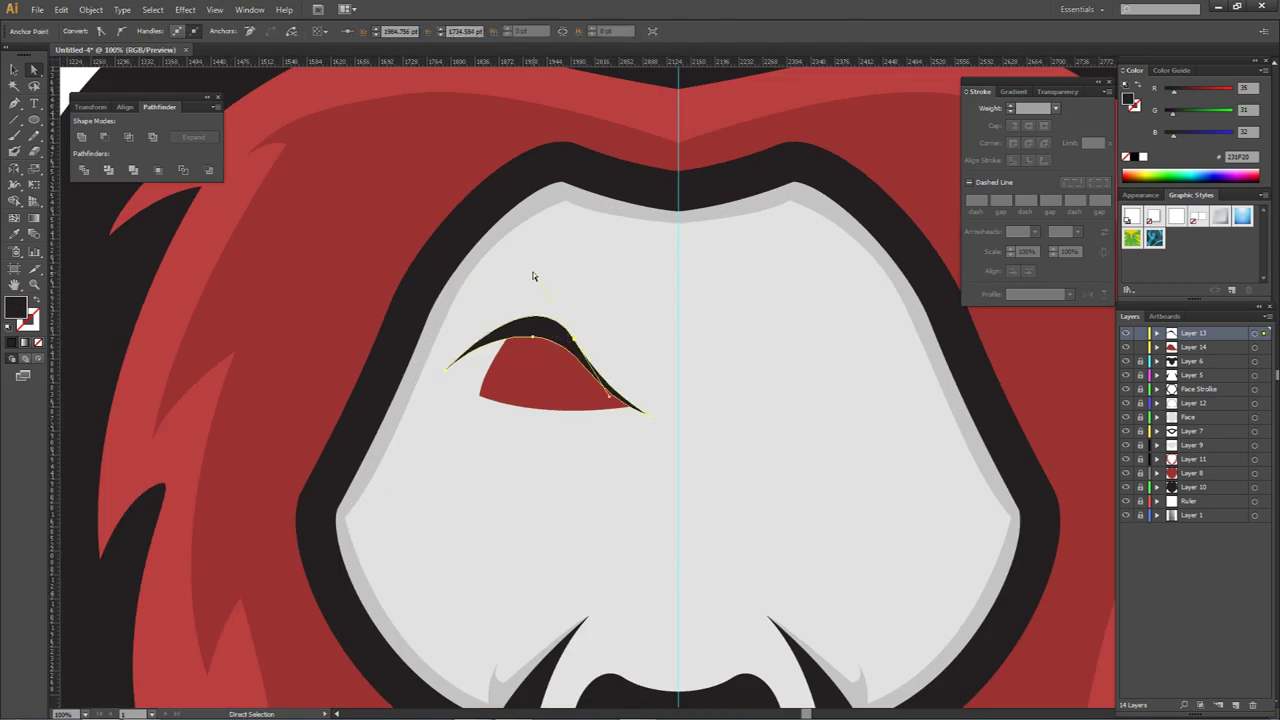
pyautogui.moveTo(540, 293); pyautogui.dragTo(537, 291)
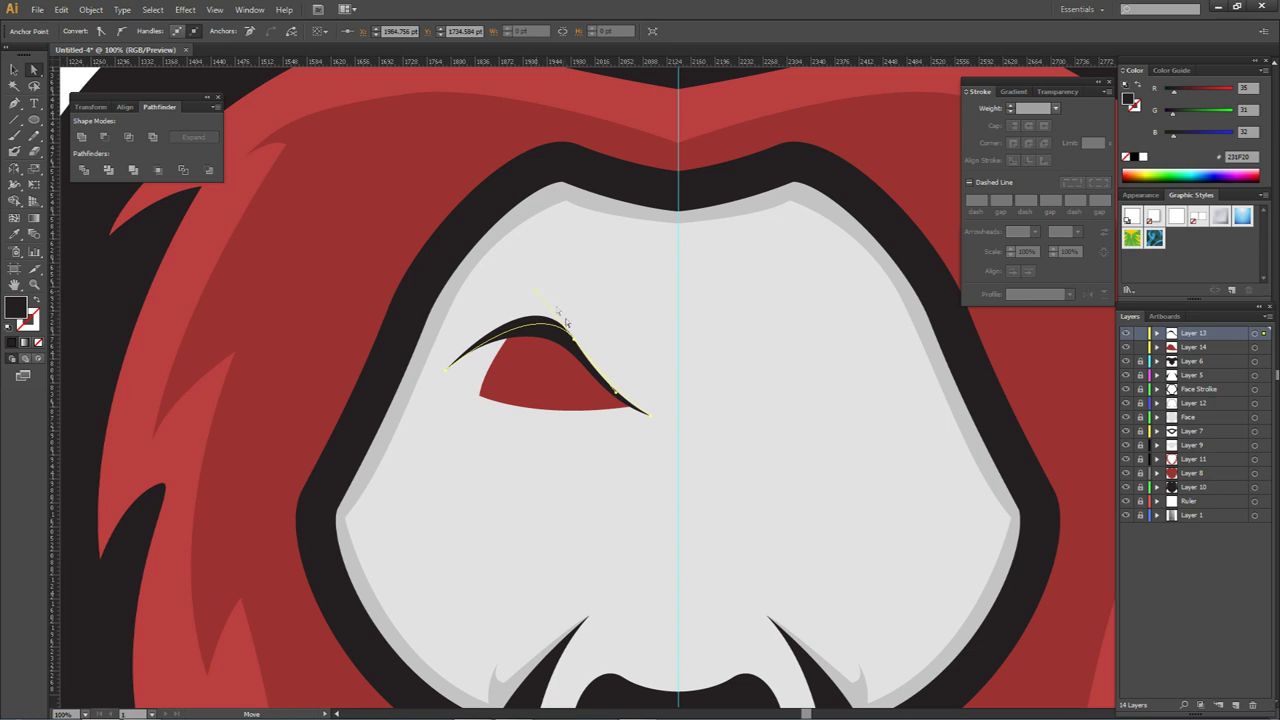
pyautogui.scroll(2, 565, 345)
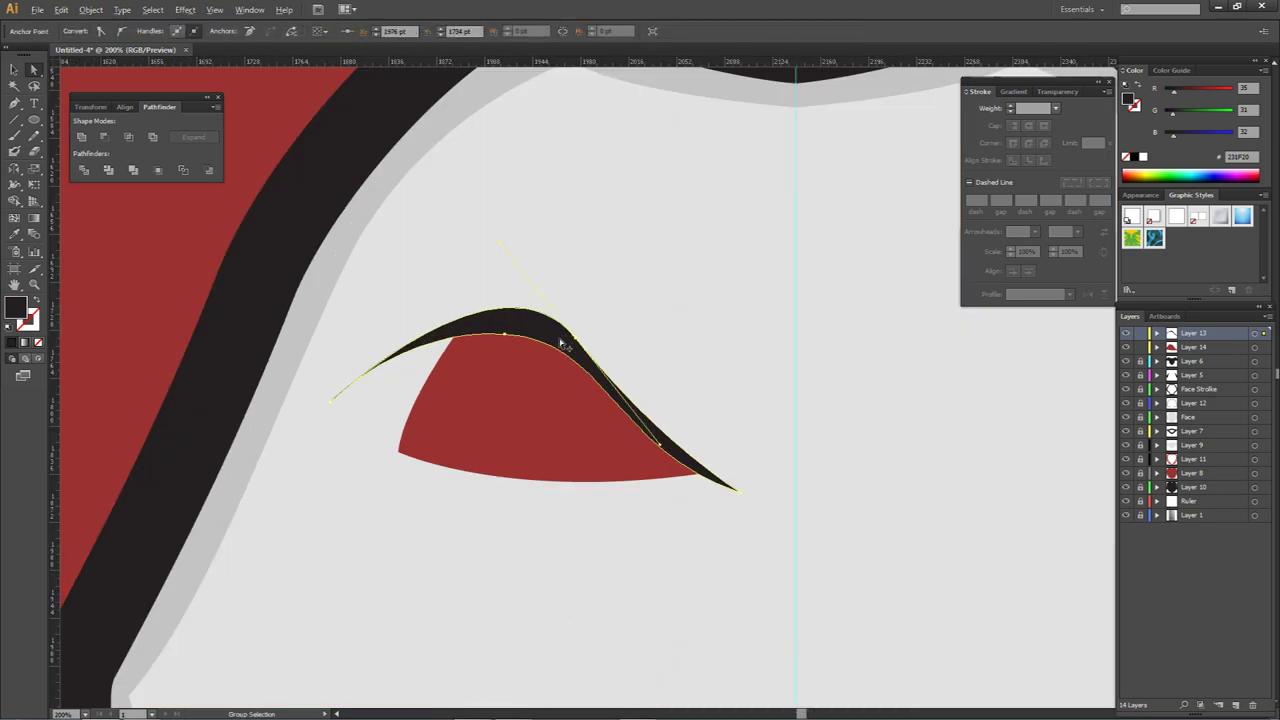
pyautogui.moveTo(577, 345); pyautogui.dragTo(677, 477)
pyautogui.scroll(3, 355, 380)
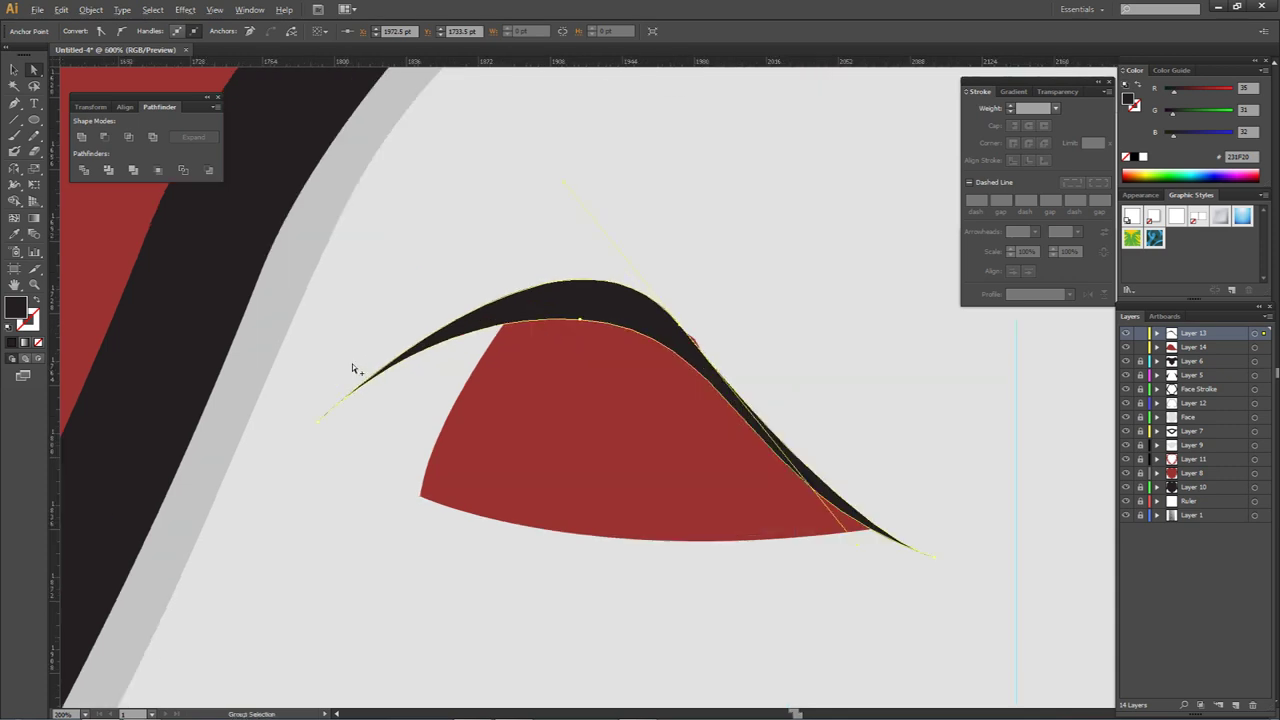
pyautogui.scroll(-3, 359, 413)
pyautogui.click(420, 380)
pyautogui.scroll(-2, 420, 380)
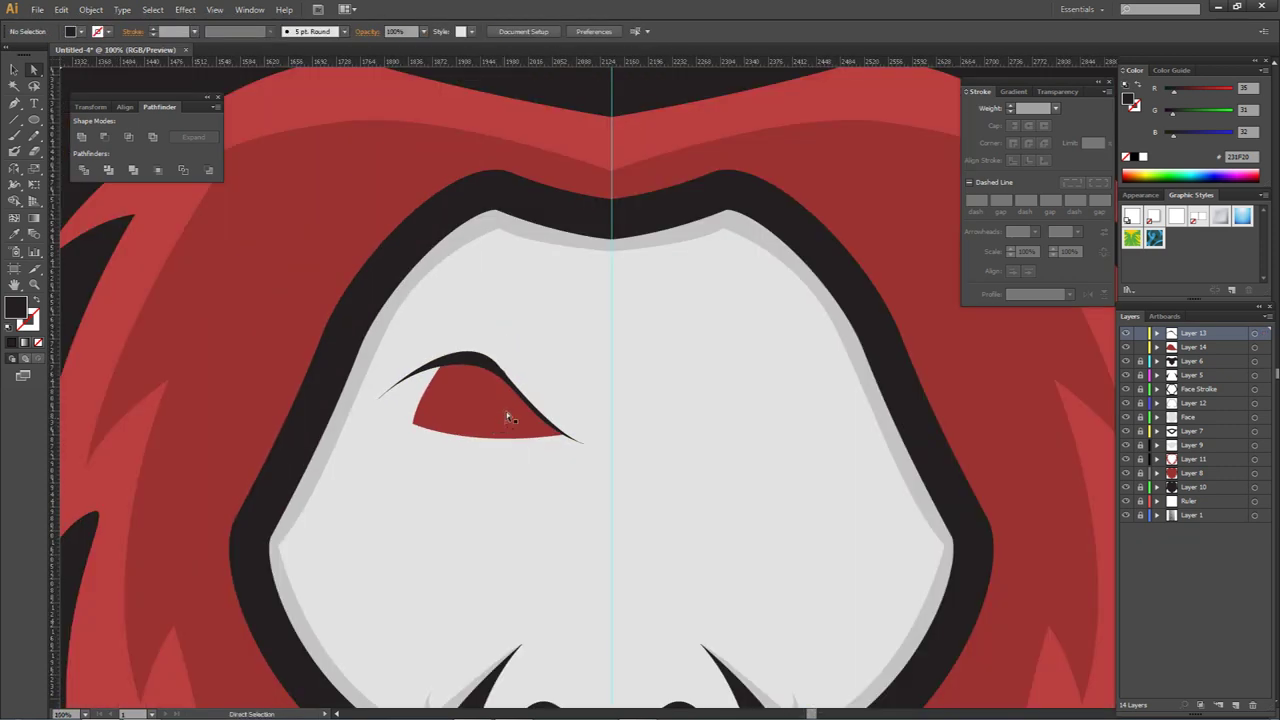
# Step: Adjust the upper inner anchor of the red left eye so its edge stays hidden beneath the eyelid
pyautogui.scroll(3, 501, 395)
pyautogui.click(500, 394)
pyautogui.click(500, 326)
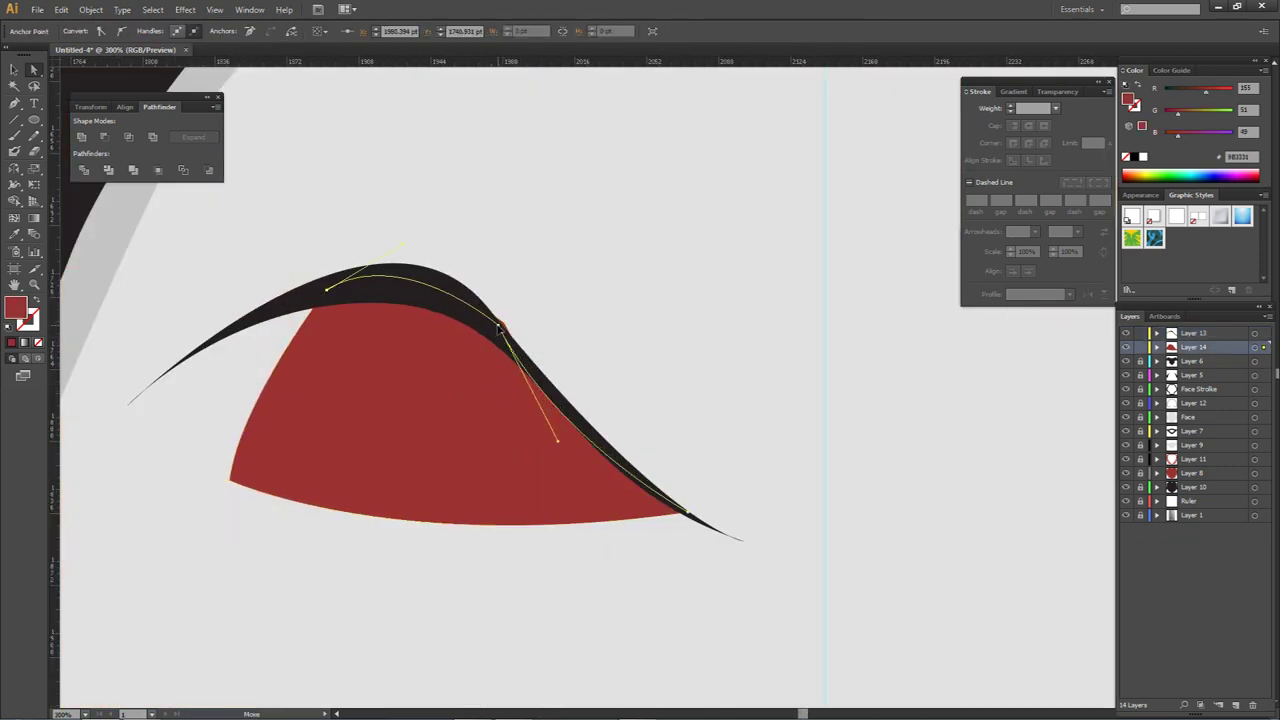
pyautogui.moveTo(558, 441); pyautogui.dragTo(656, 350)
pyautogui.click(614, 400)
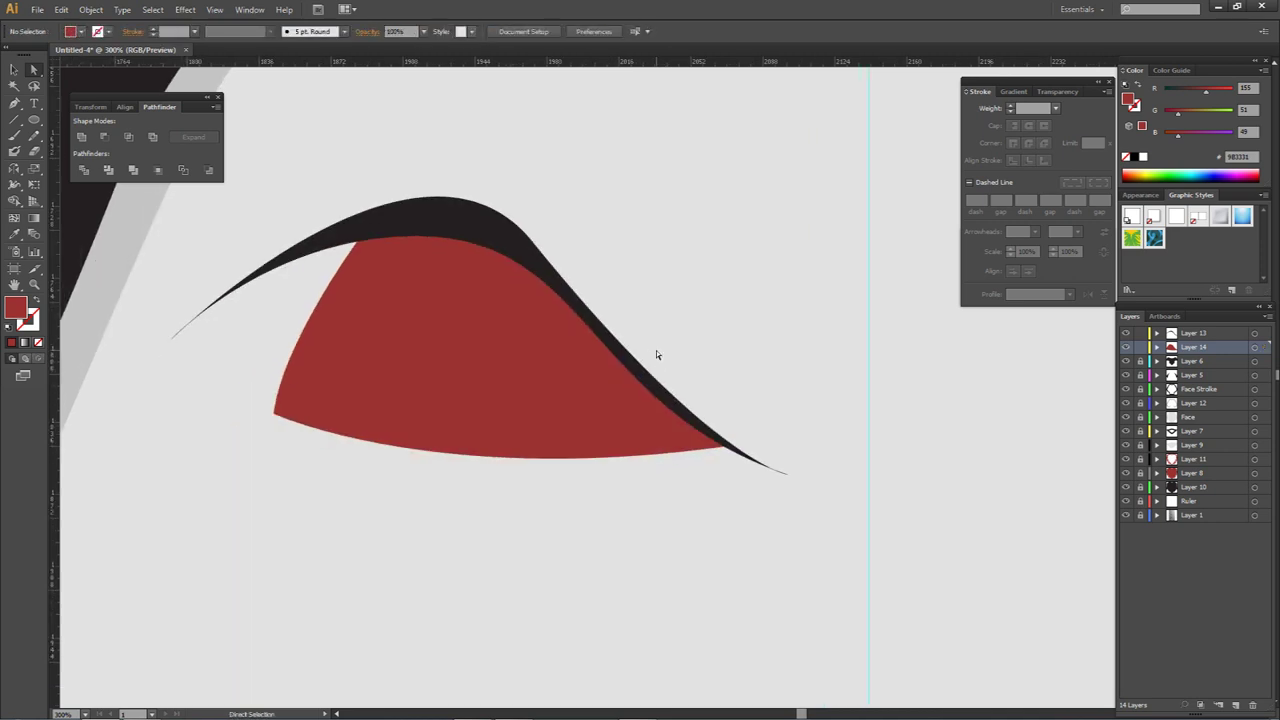
# Step: Create a layer beneath the eye's layer and draw a closed Pen outline there, extending past the left eye's outer corner and lower edge
pyautogui.click(1188, 361)
pyautogui.click(1236, 705)
pyautogui.press('p')
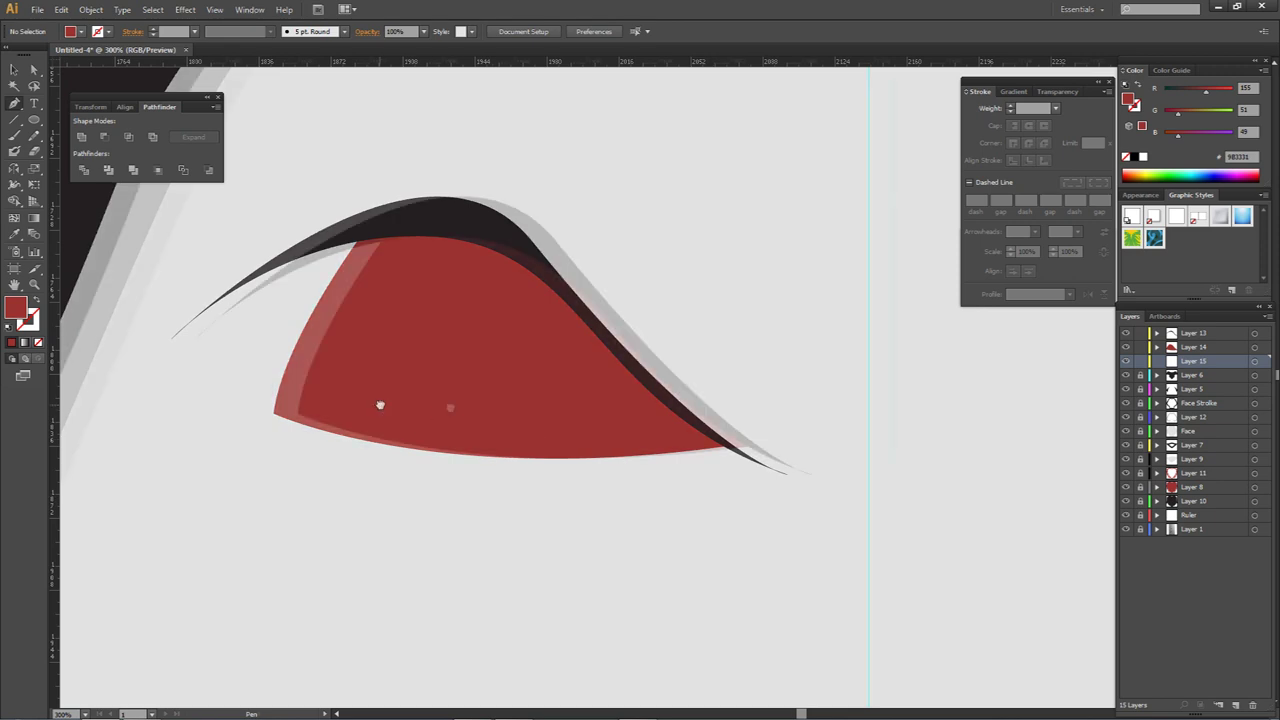
pyautogui.moveTo(377, 405); pyautogui.dragTo(507, 408)
pyautogui.click(350, 450)
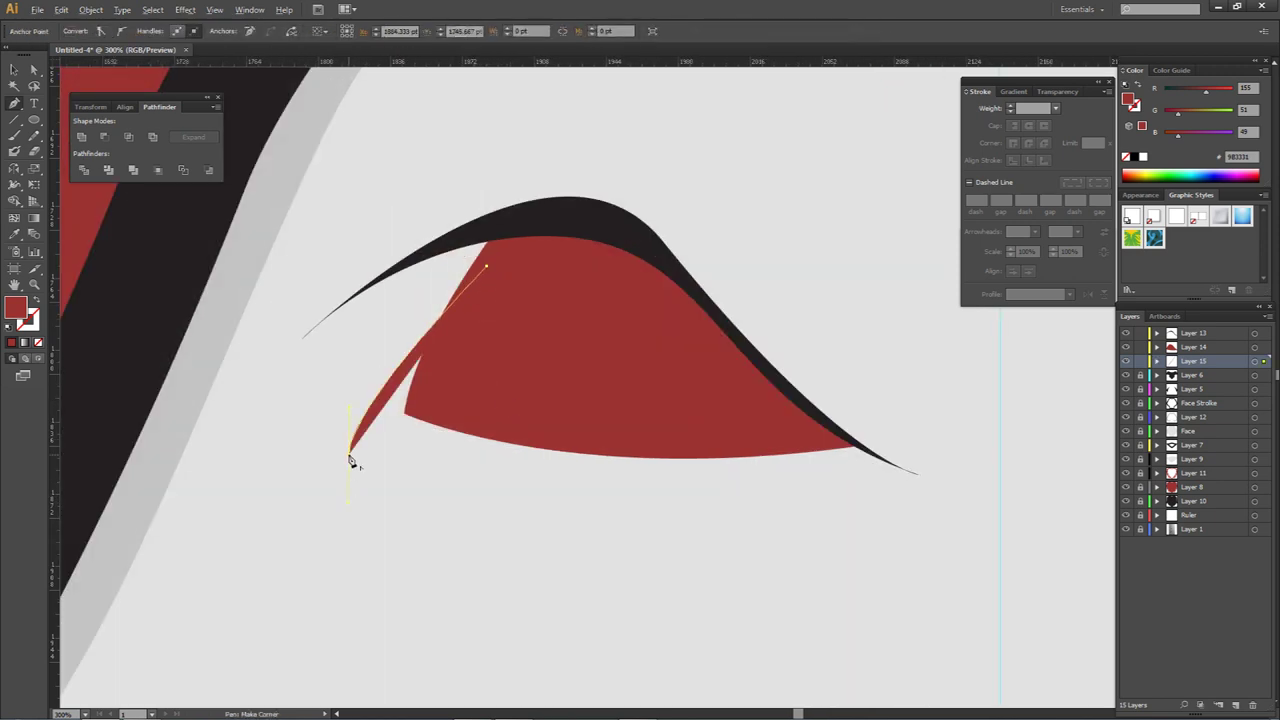
pyautogui.moveTo(821, 452); pyautogui.dragTo(886, 391)
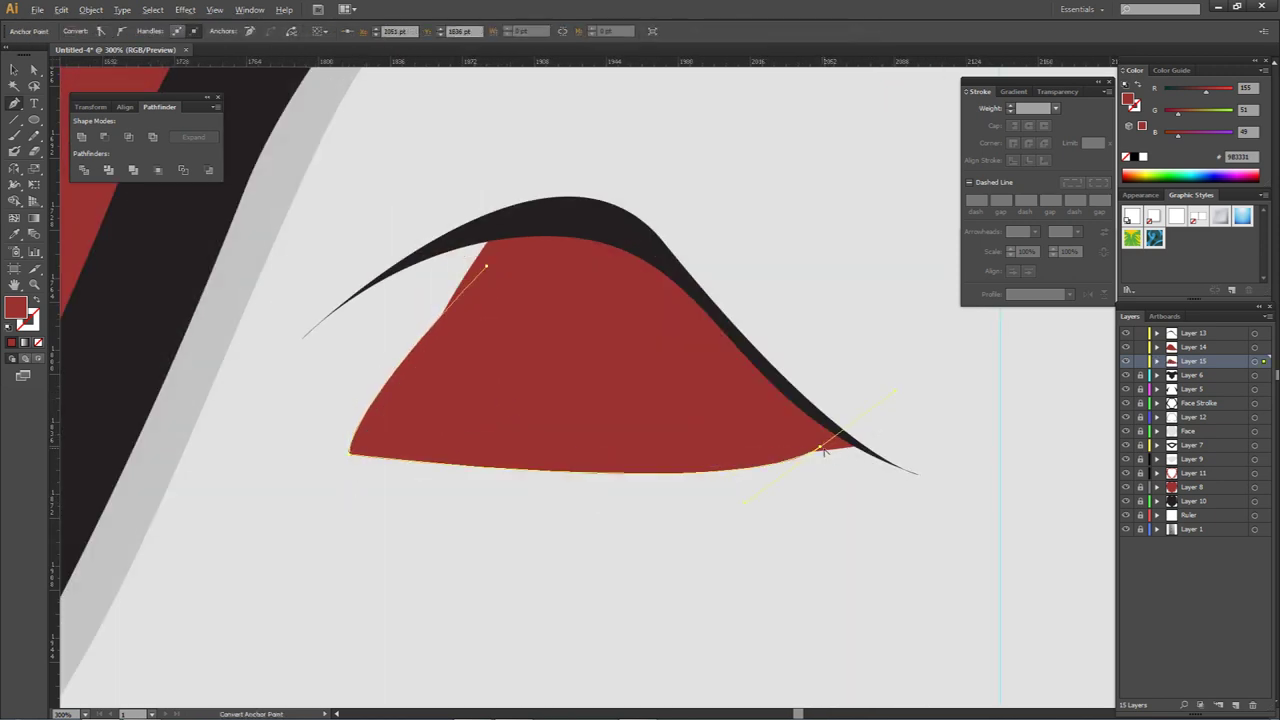
pyautogui.moveTo(820, 449); pyautogui.dragTo(806, 436)
pyautogui.moveTo(730, 489); pyautogui.dragTo(685, 494)
pyautogui.click(613, 288)
pyautogui.click(486, 267)
# Step: Fill the outline shape behind the left eye with the near-black 231F20 sampled from the eyelid, and deselect it
pyautogui.press('a')
pyautogui.press('i')
pyautogui.click(554, 218)
pyautogui.press('a')
pyautogui.click(724, 232)
# Step: Refine the dark outline behind the left eye by smoothing its outer side and pulling its outer lower corner closer to the eye
pyautogui.click(390, 410)
pyautogui.click(486, 266)
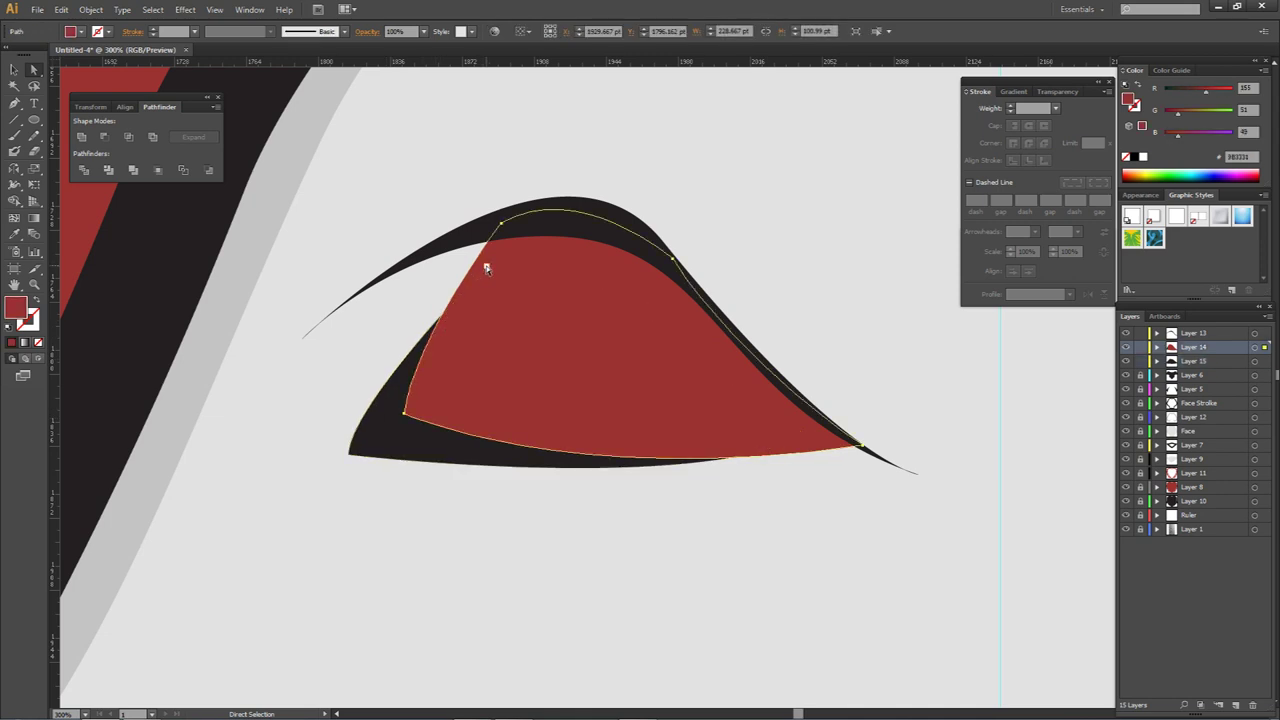
pyautogui.click(442, 319)
pyautogui.moveTo(486, 266); pyautogui.dragTo(495, 247)
pyautogui.click(706, 240)
pyautogui.click(380, 441)
pyautogui.moveTo(351, 457); pyautogui.dragTo(370, 437)
pyautogui.moveTo(368, 393); pyautogui.dragTo(396, 330)
pyautogui.click(433, 482)
# Step: Adjust the upper outer anchors of the red left eye and its dark outline so both tuck under the eyelid
pyautogui.scroll(-3, 434, 482)
pyautogui.scroll(-3, 589, 417)
pyautogui.moveTo(463, 488); pyautogui.dragTo(579, 428)
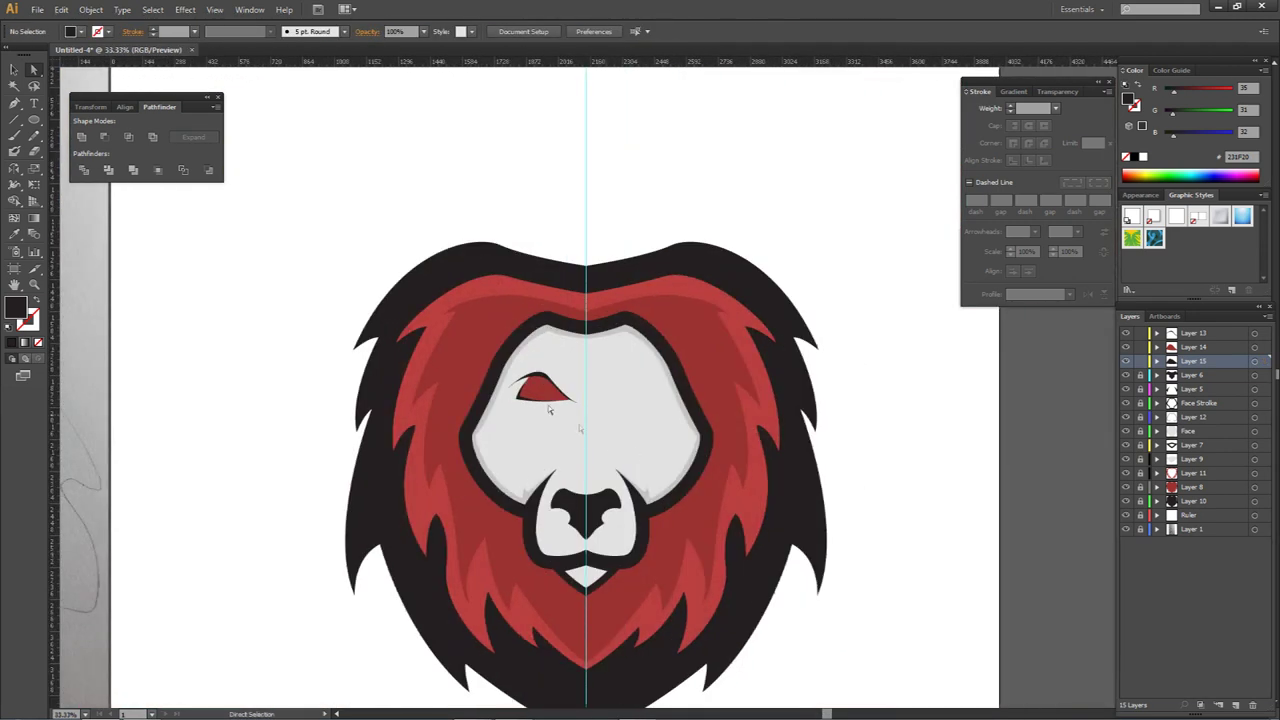
pyautogui.scroll(4, 578, 428)
pyautogui.click(588, 477)
pyautogui.moveTo(627, 404); pyautogui.dragTo(637, 393)
pyautogui.hotkey('ctrl', 'shift', 'a')
pyautogui.click(610, 438)
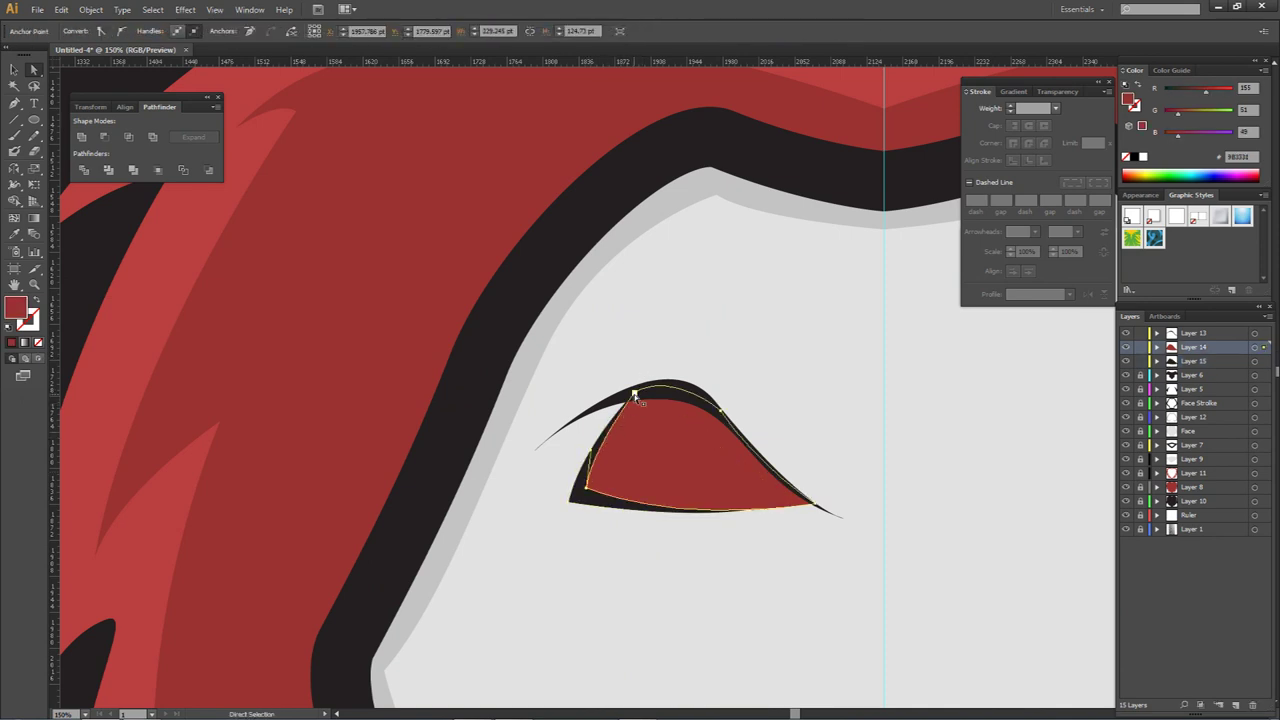
pyautogui.click(577, 508)
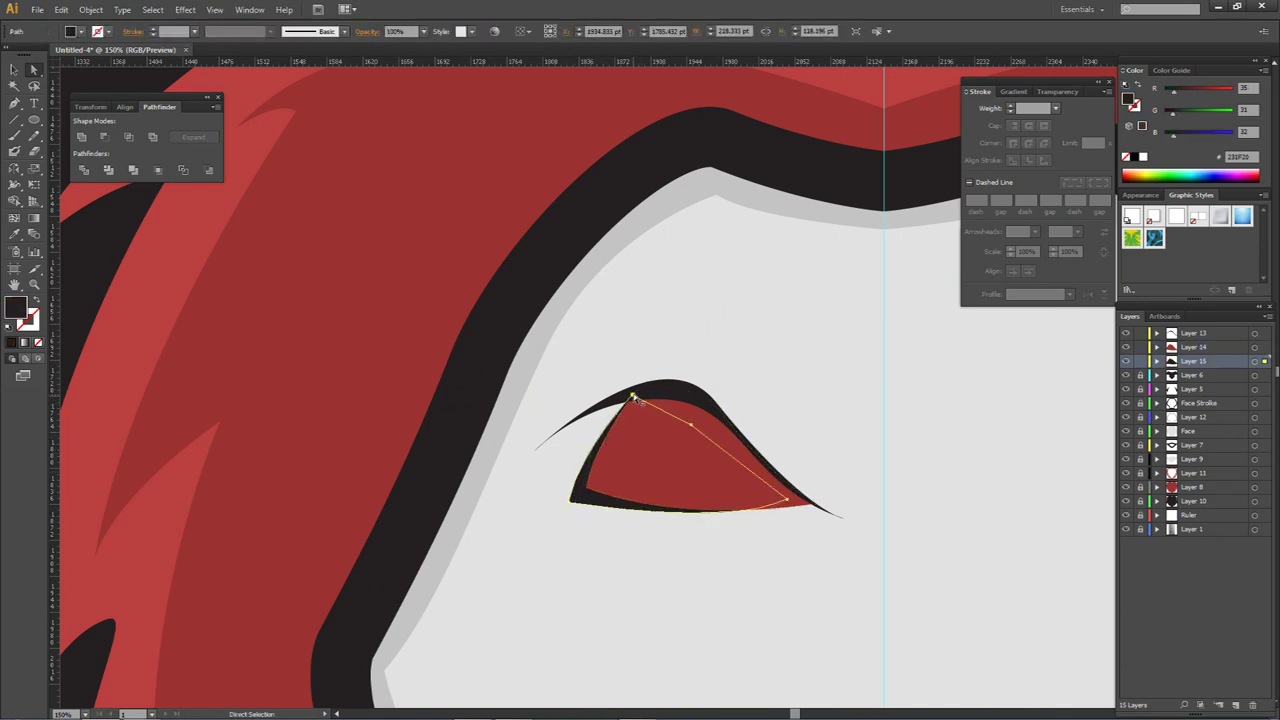
pyautogui.click(622, 397)
pyautogui.click(628, 372)
# Step: Duplicate the complete left eye to the other side of the face, reflect the copy about the vertical axis, and align it symmetrically
pyautogui.scroll(-2, 640, 405)
pyautogui.scroll(3, 603, 418)
pyautogui.scroll(-3, 603, 418)
pyautogui.scroll(-1, 625, 420)
pyautogui.moveTo(694, 426); pyautogui.dragTo(608, 338)
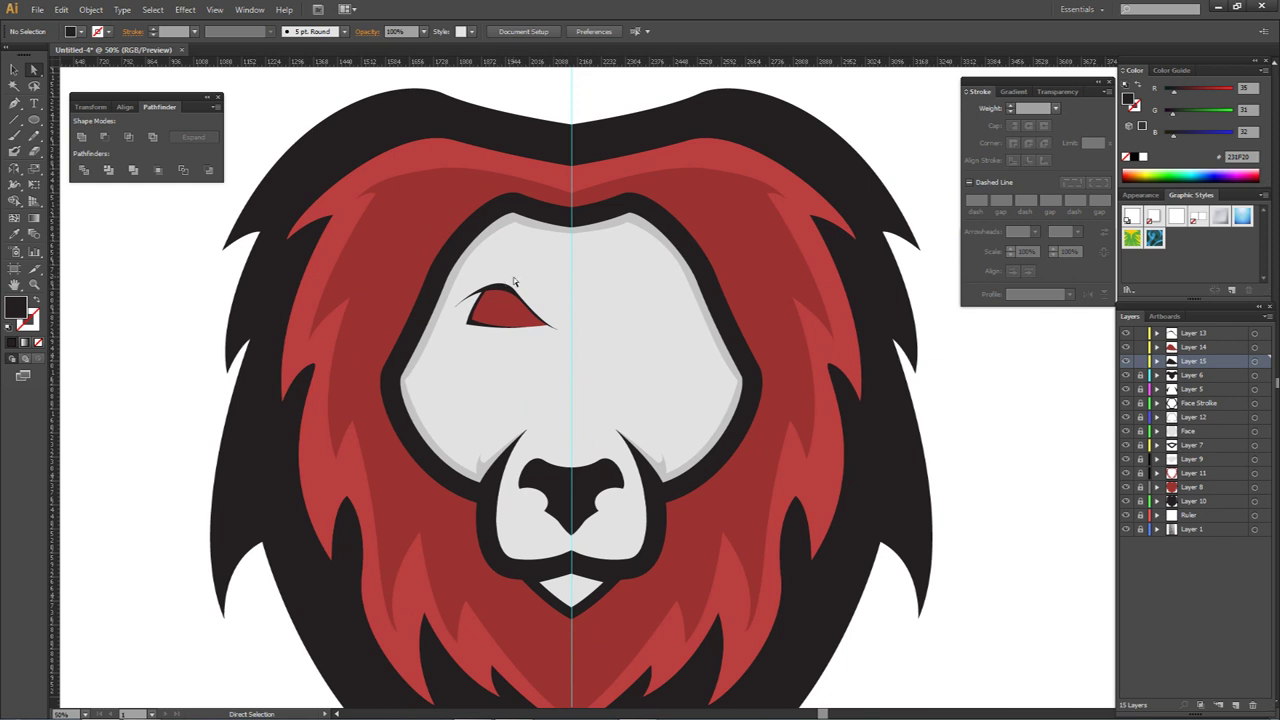
pyautogui.moveTo(612, 268); pyautogui.dragTo(450, 362)
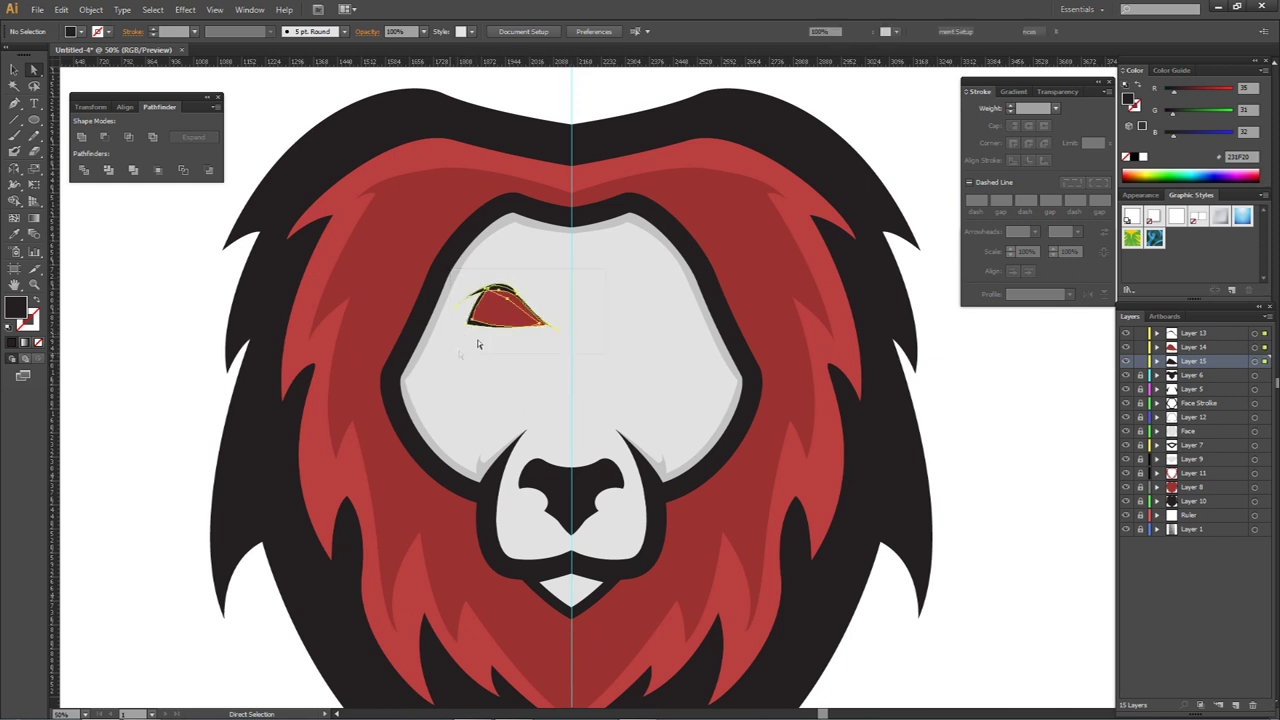
pyautogui.rightClick(634, 313)
pyautogui.moveTo(712, 478)
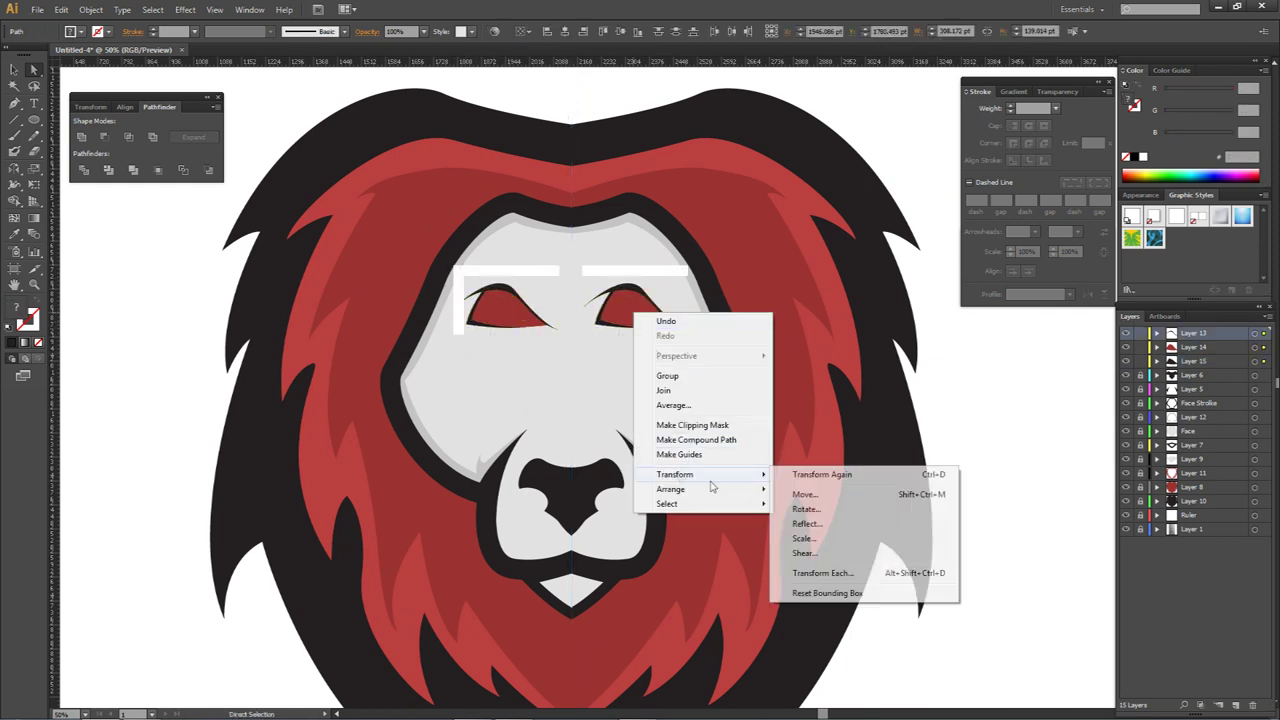
pyautogui.click(808, 528)
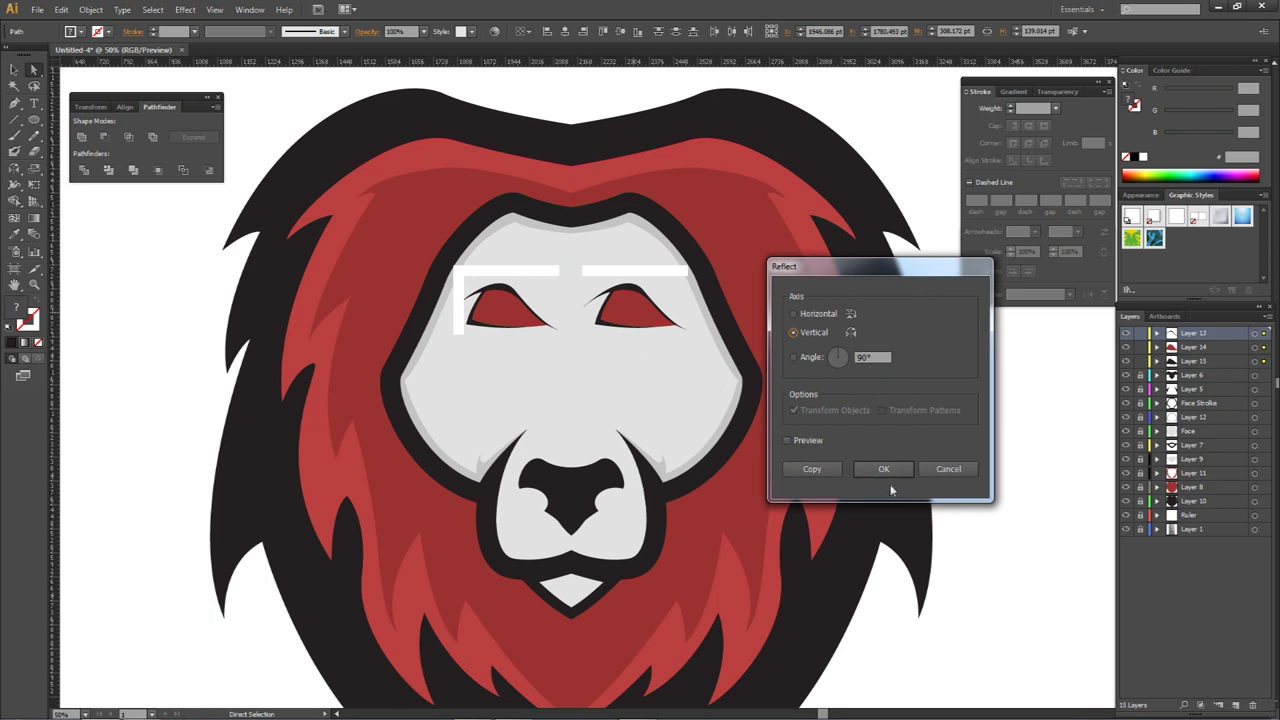
pyautogui.click(884, 470)
pyautogui.scroll(4, 560, 330)
pyautogui.click(566, 337)
pyautogui.scroll(-4, 614, 352)
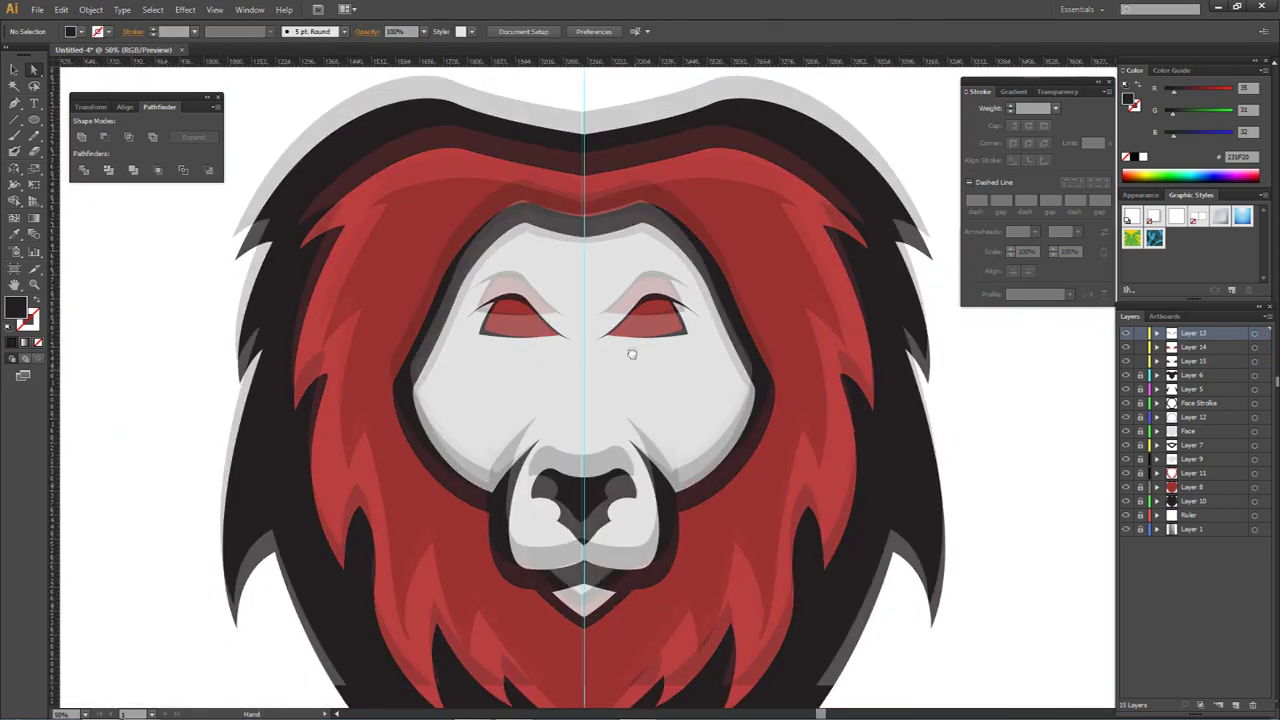
# Step: Create a new layer at the top of the stack, move Layers 13, 14 and 15 into it, and collapse it
pyautogui.moveTo(632, 354); pyautogui.dragTo(633, 338)
pyautogui.scroll(-2, 634, 339)
pyautogui.moveTo(682, 401); pyautogui.dragTo(673, 378)
pyautogui.scroll(2, 609, 335)
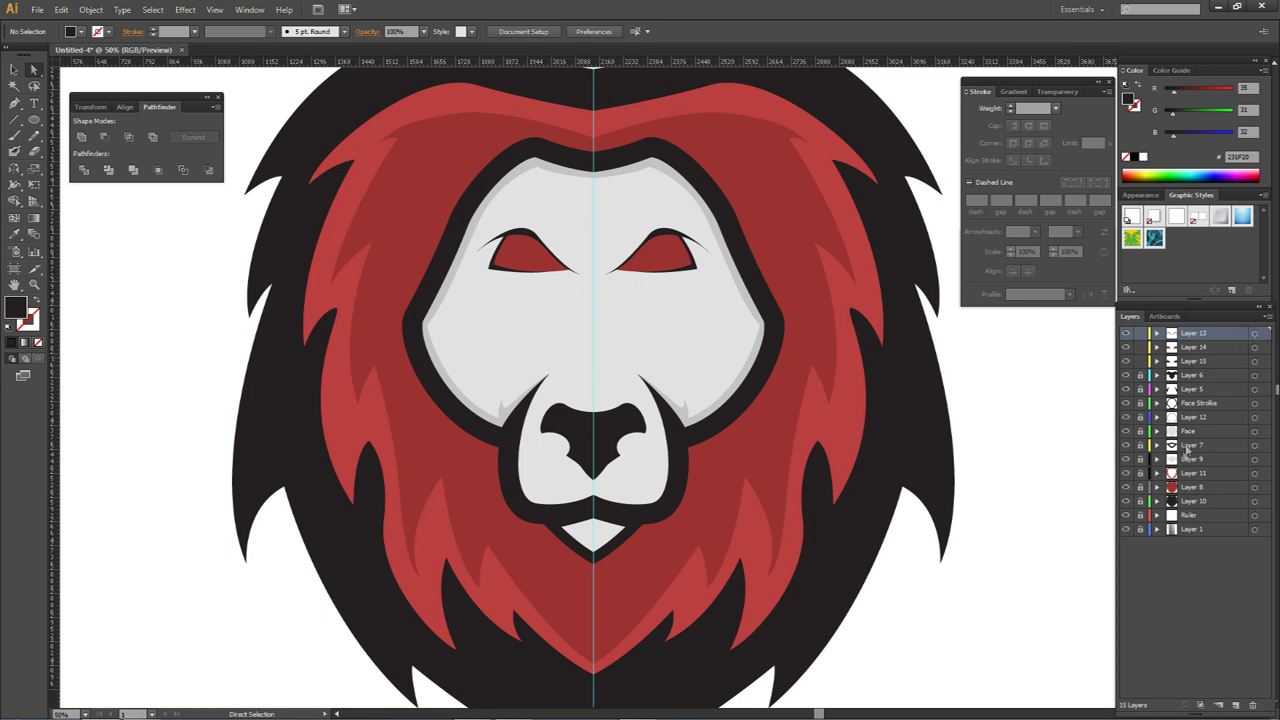
pyautogui.click(1234, 703)
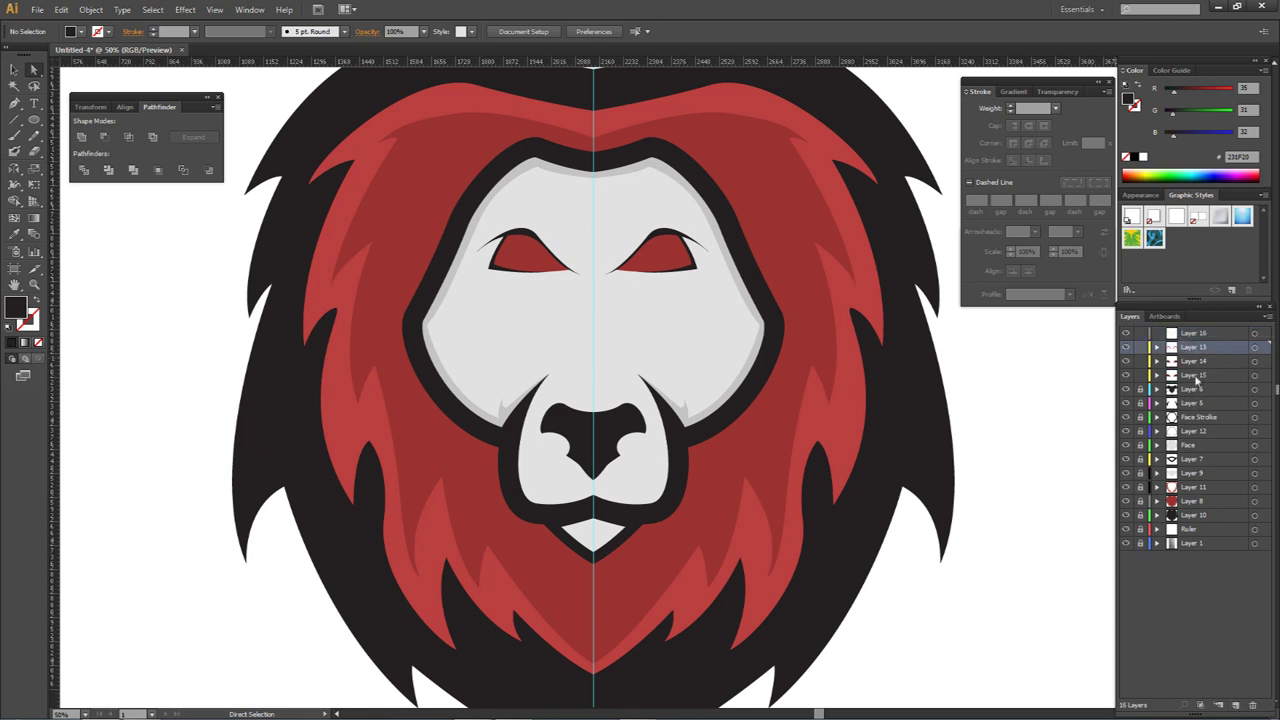
pyautogui.moveTo(1222, 352); pyautogui.dragTo(1160, 338)
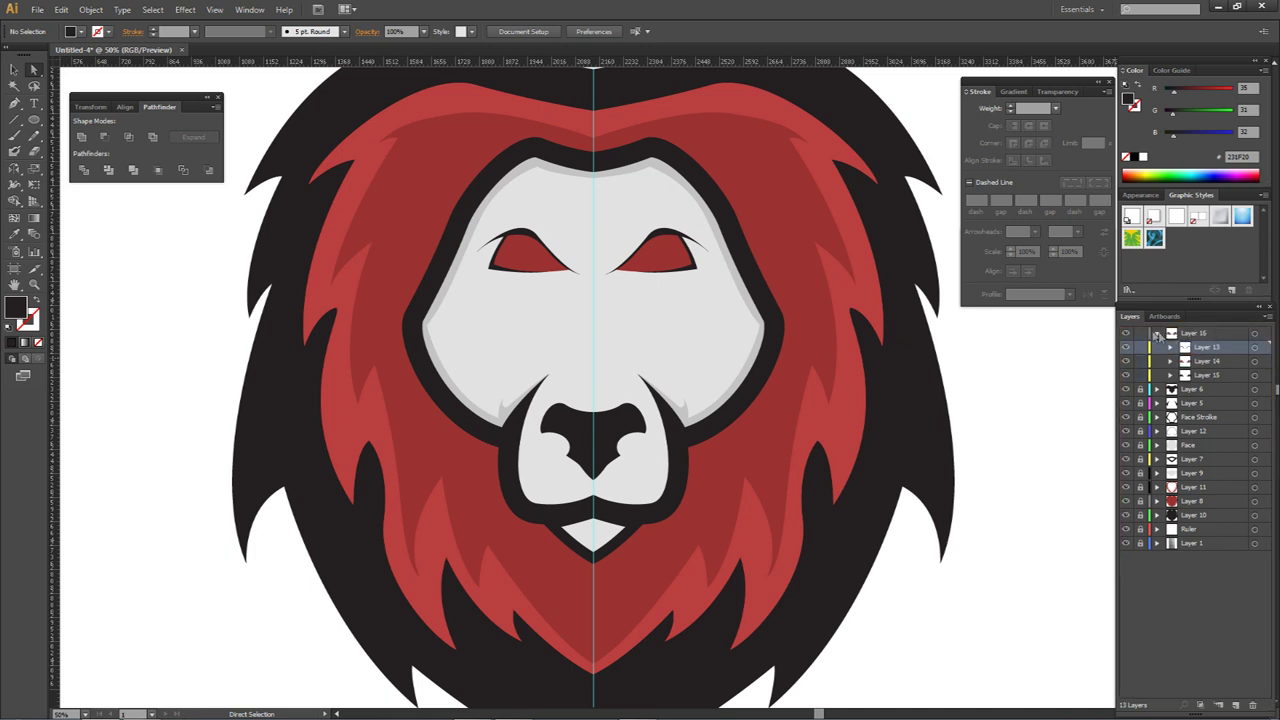
pyautogui.click(1157, 333)
# Step: Select all the artwork in the combined eye layer, move both eyes lower on the face, and deselect them
pyautogui.click(1255, 333)
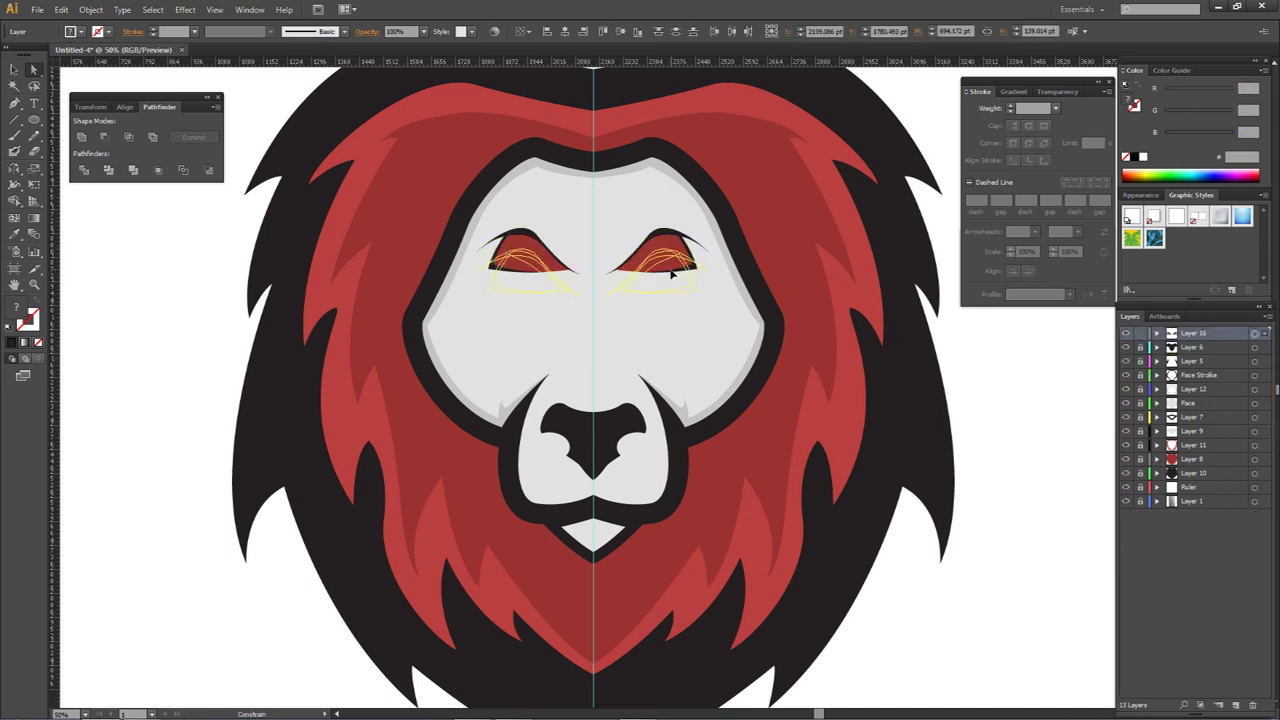
pyautogui.click(1005, 373)
pyautogui.scroll(-1, 1005, 373)
pyautogui.moveTo(951, 403); pyautogui.dragTo(847, 389)
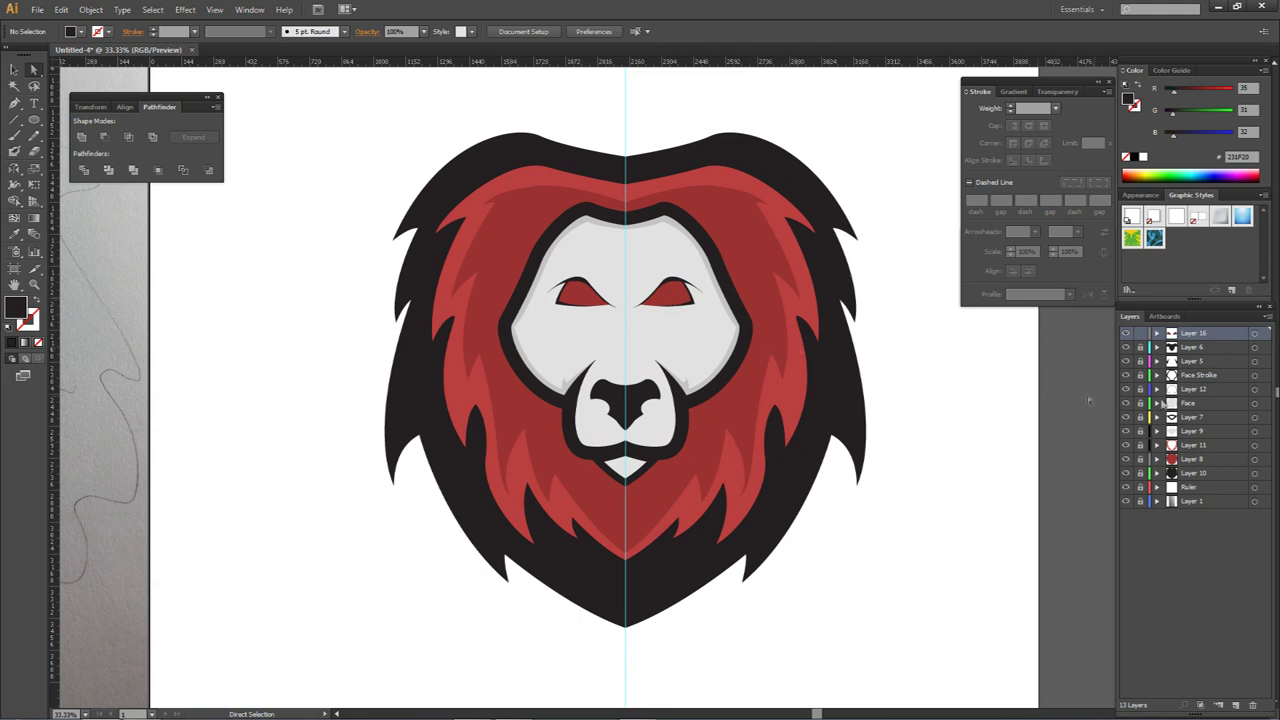
pyautogui.click(1252, 335)
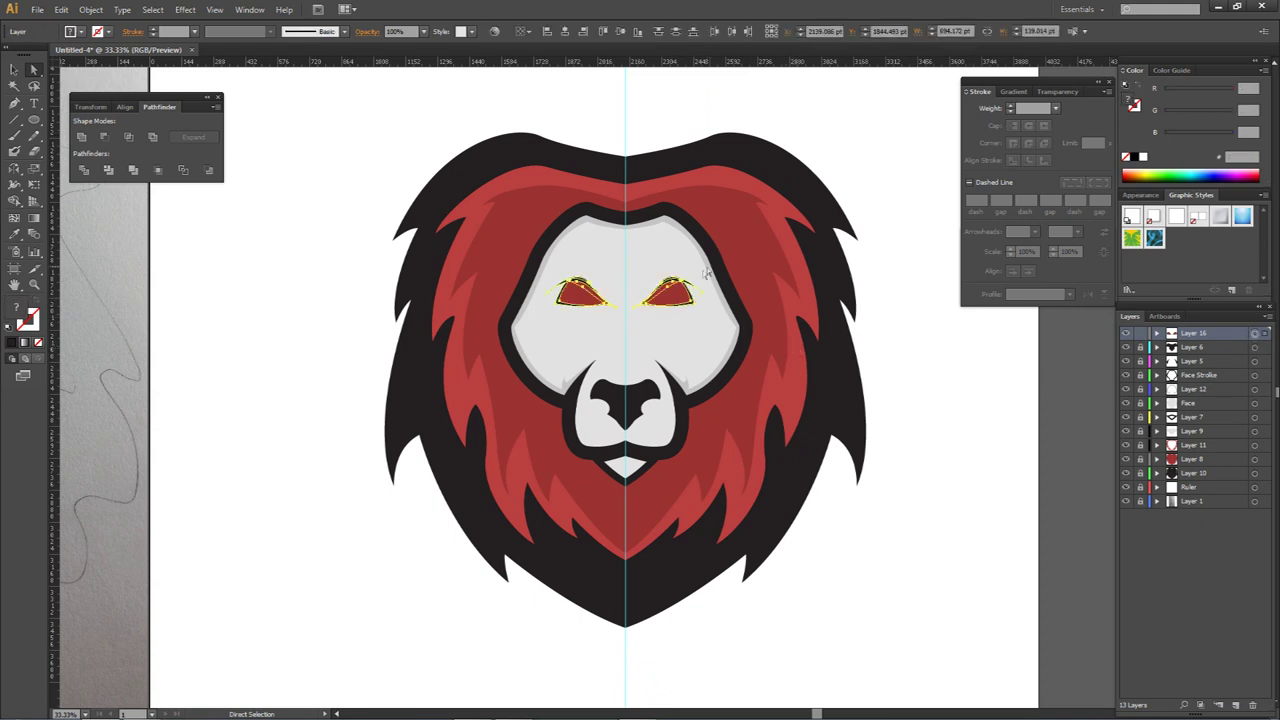
pyautogui.click(936, 341)
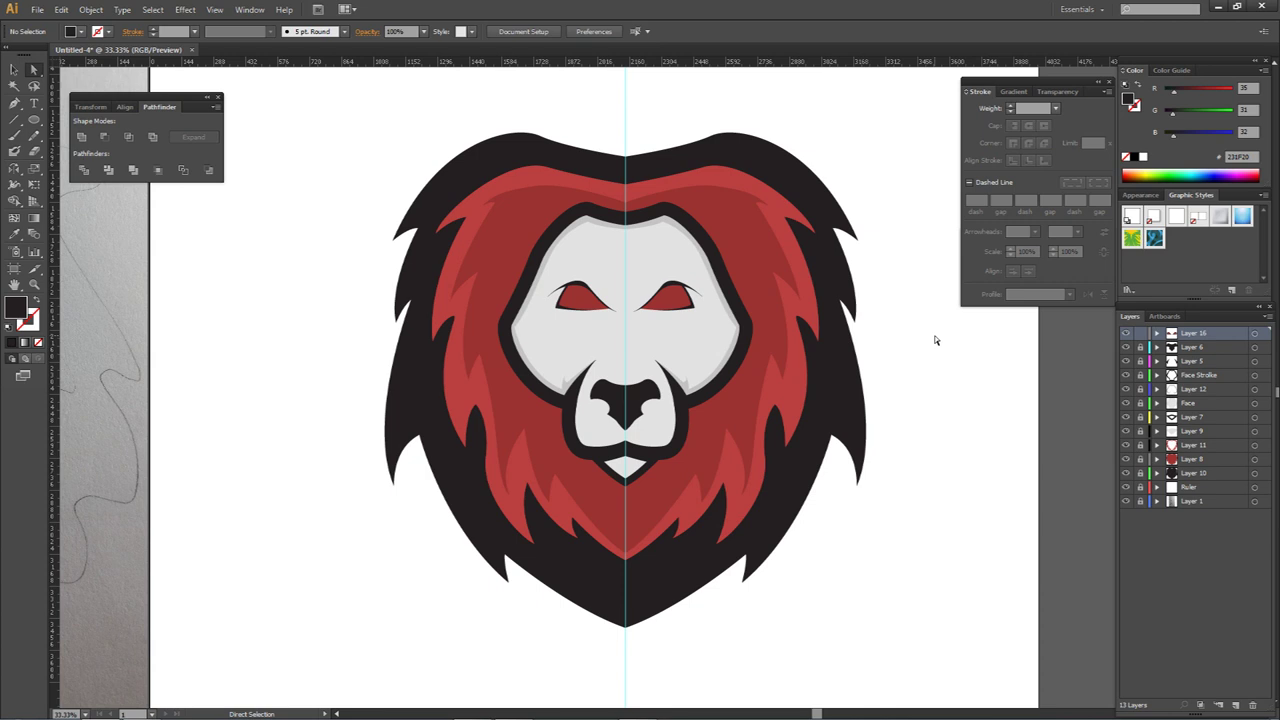
# Step: Delete the mirrored right eye with its lid and outline, keeping only the left eye
pyautogui.click(693, 294)
pyautogui.press('Delete')
pyautogui.scroll(2, 576, 289)
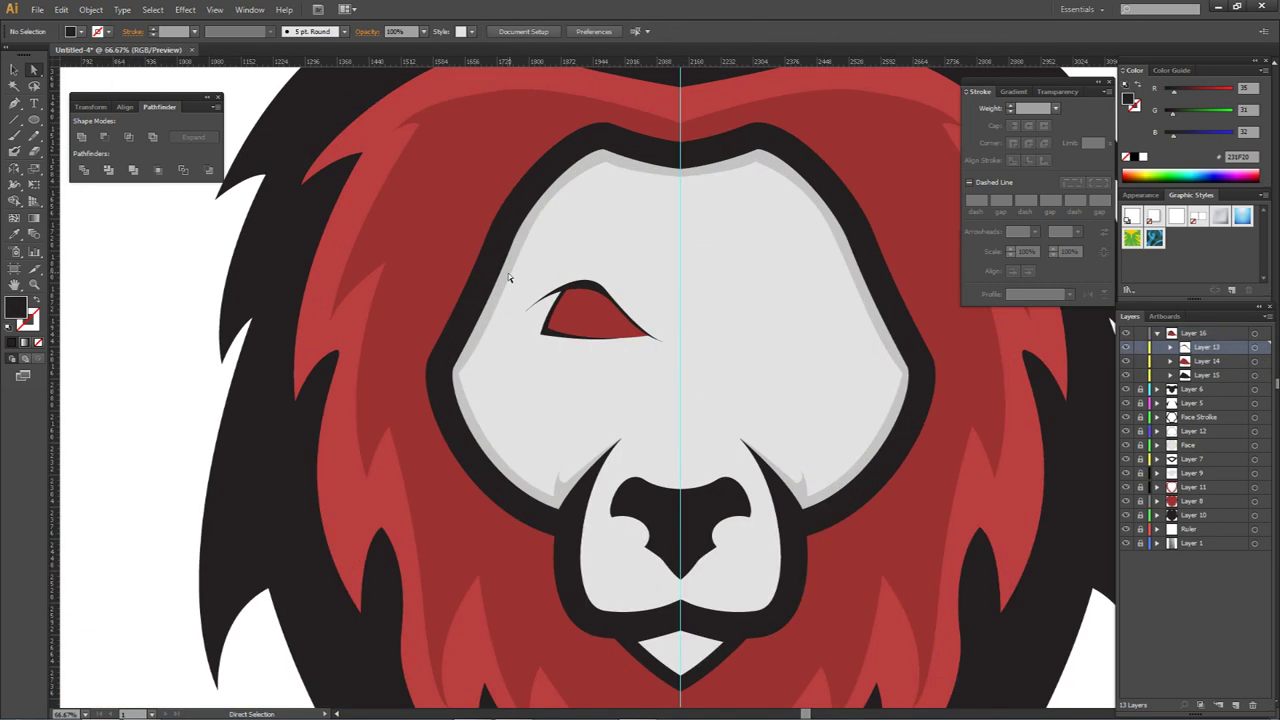
# Step: Try to thicken the left eyelid by raising its upper curve
pyautogui.moveTo(539, 316); pyautogui.dragTo(545, 322)
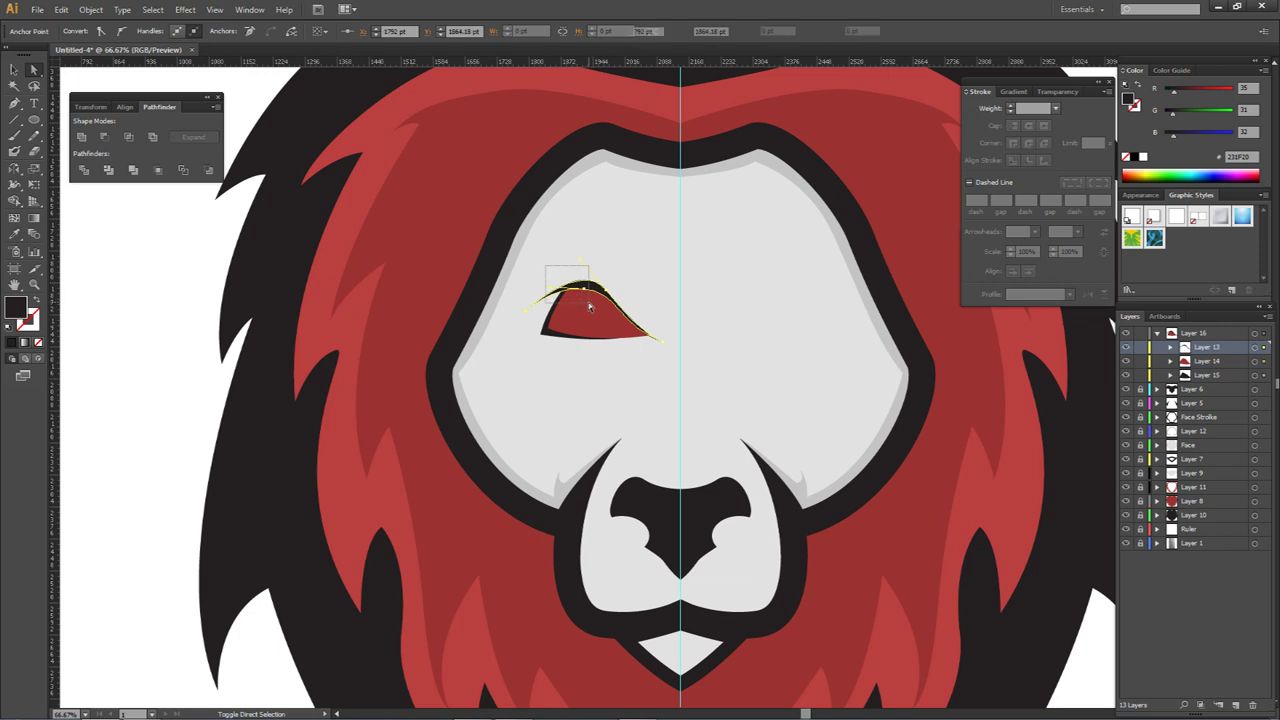
pyautogui.click(577, 292)
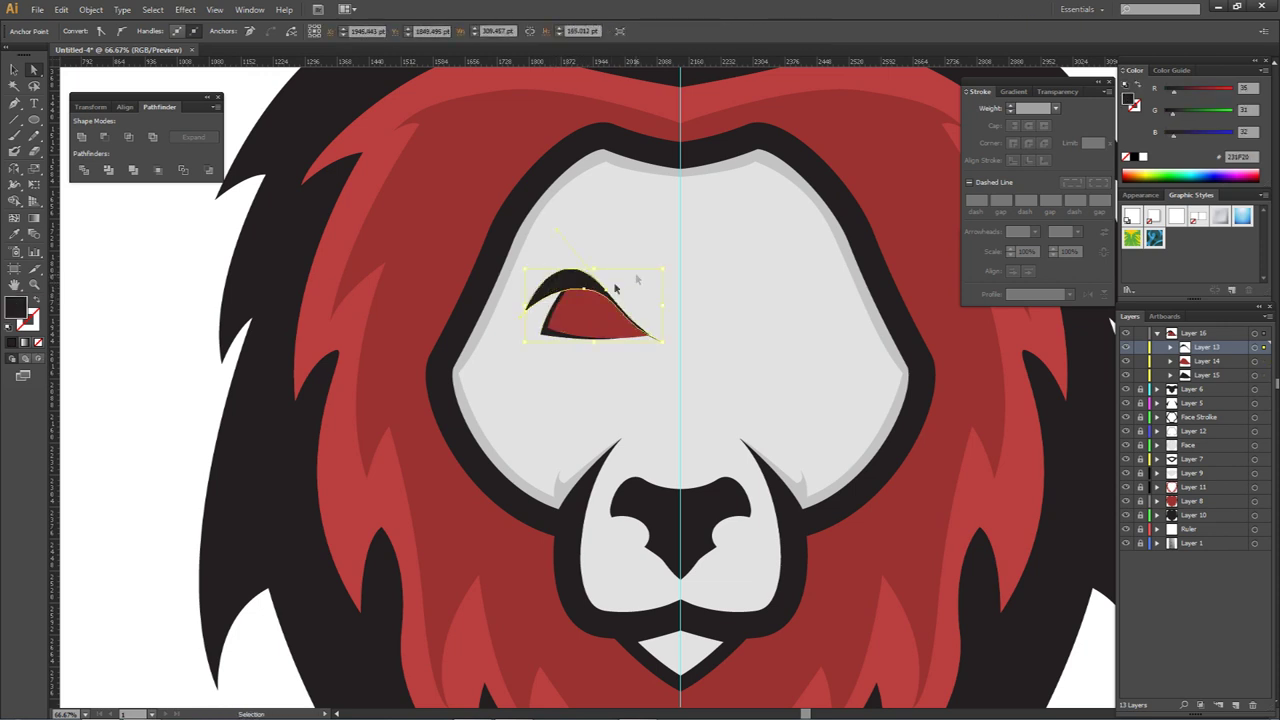
pyautogui.click(573, 303)
# Step: Stretch the left eyelid's outer tip outward, and widen the red eye fill and its dark outline toward the outer side
pyautogui.click(575, 292)
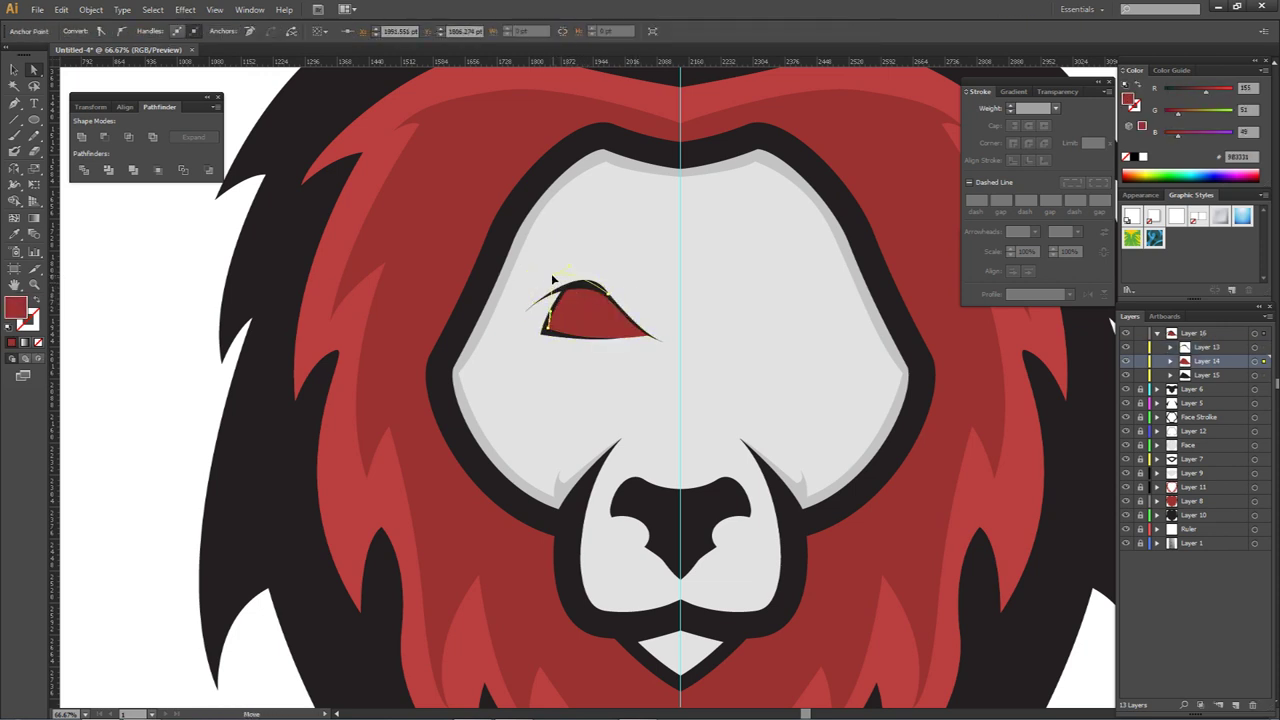
pyautogui.click(586, 318)
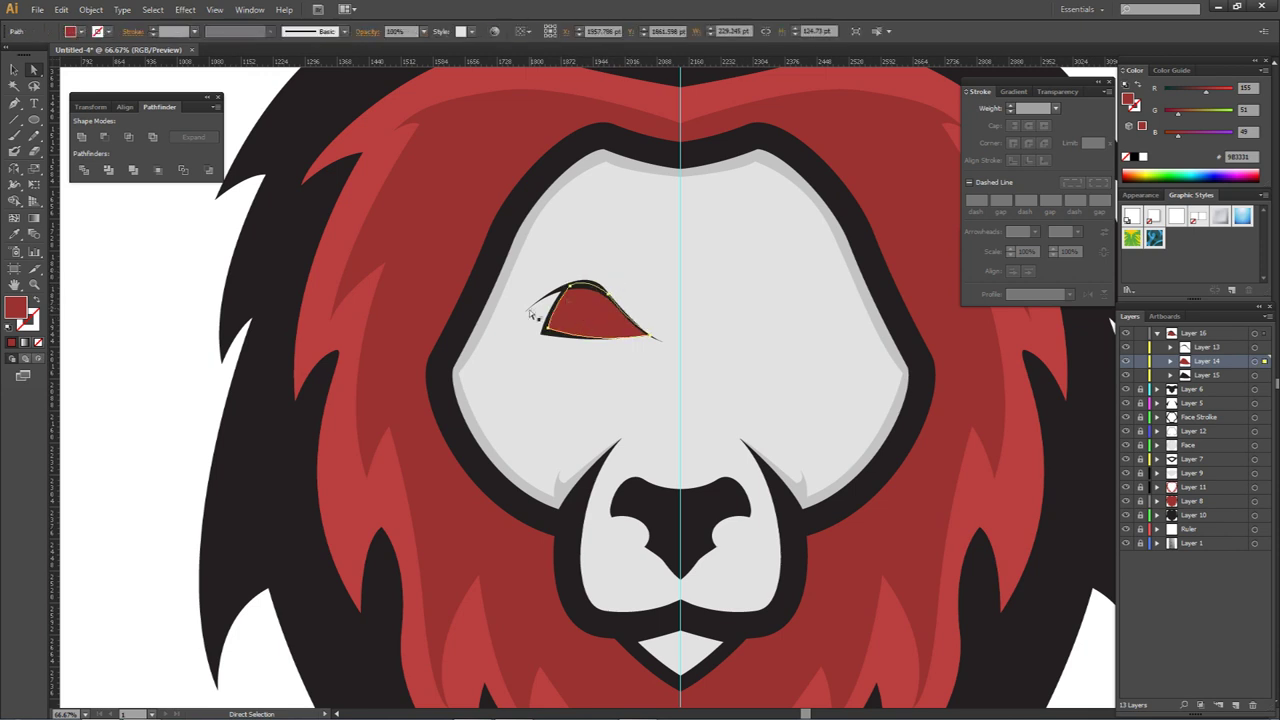
pyautogui.click(535, 297)
pyautogui.click(575, 292)
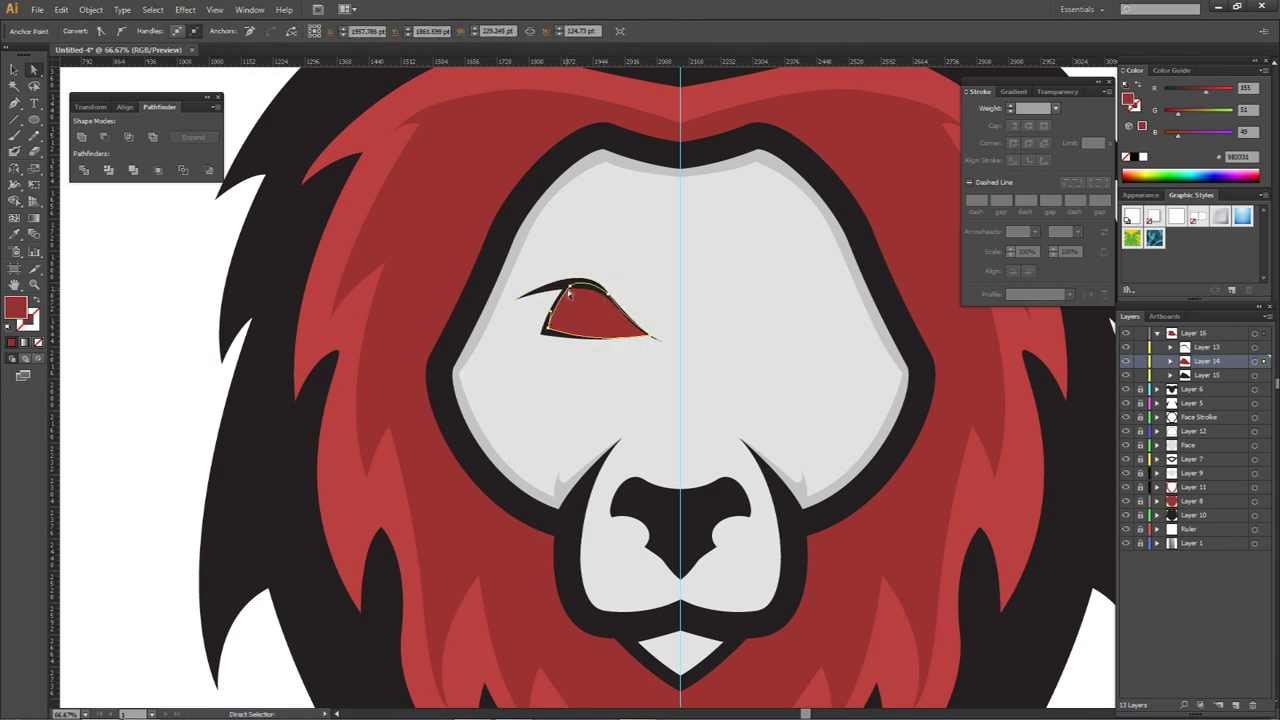
pyautogui.moveTo(575, 292); pyautogui.dragTo(523, 337)
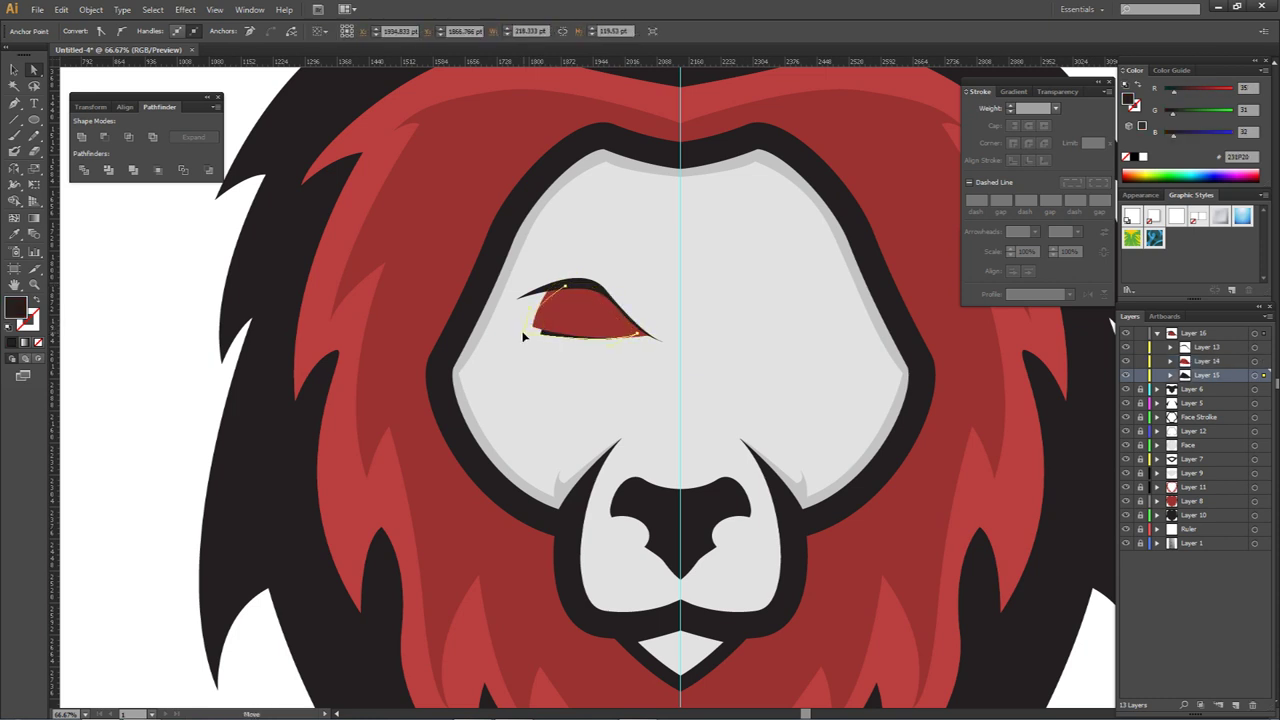
pyautogui.moveTo(547, 290); pyautogui.dragTo(545, 290)
pyautogui.click(589, 268)
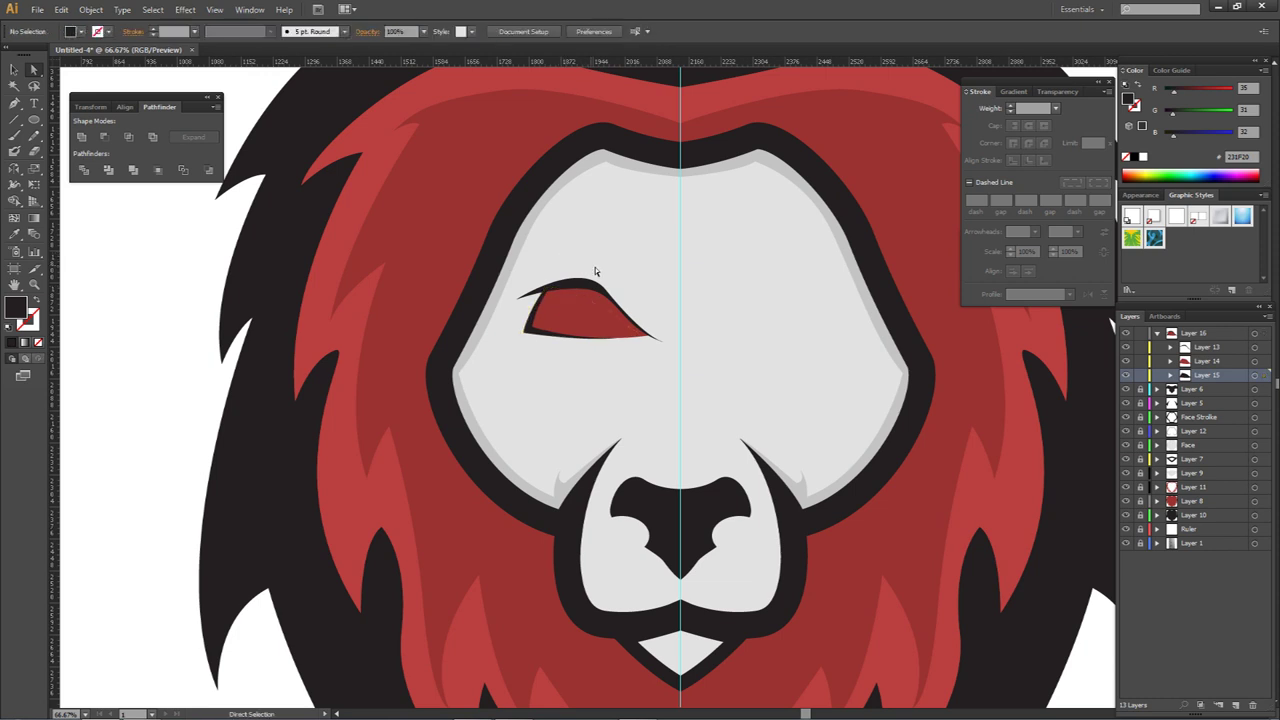
# Step: Fine-tune the lower outer corner of the left eye's red fill, and deselect it
pyautogui.scroll(-2, 613, 262)
pyautogui.scroll(2, 630, 281)
pyautogui.click(606, 300)
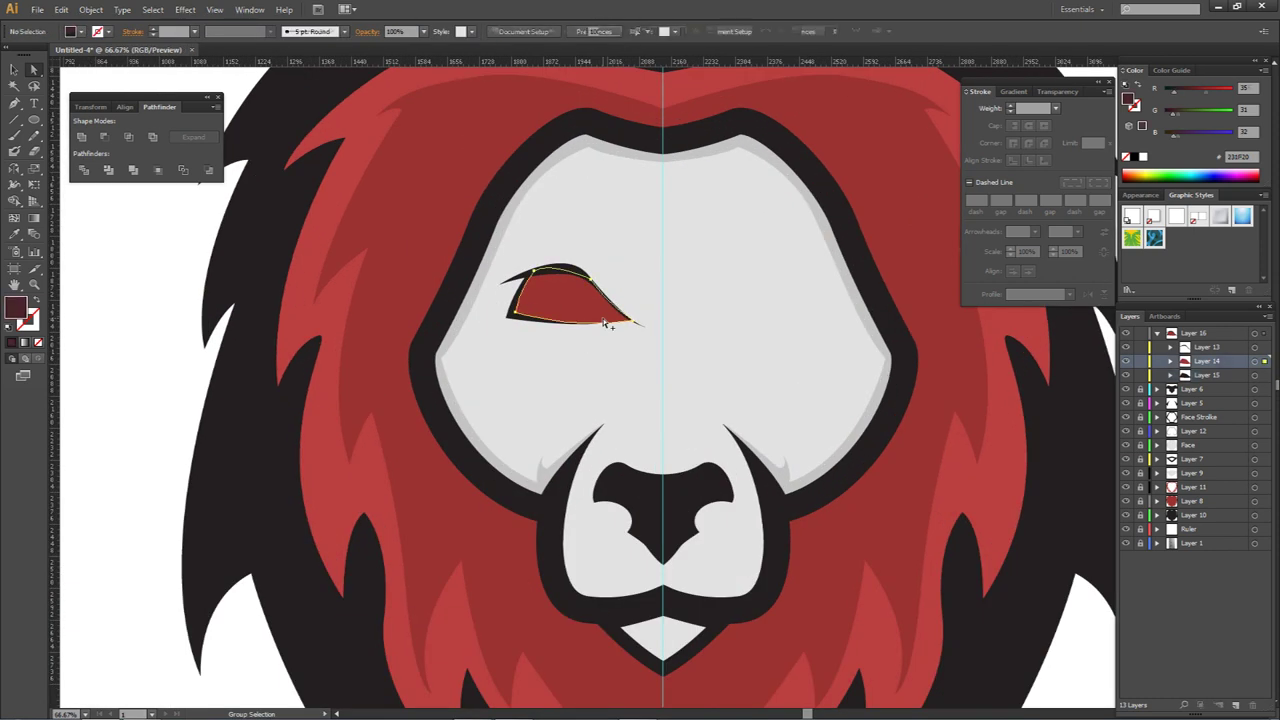
pyautogui.scroll(3, 606, 312)
pyautogui.click(394, 316)
pyautogui.moveTo(387, 317); pyautogui.dragTo(389, 316)
pyautogui.click(488, 334)
pyautogui.scroll(-5, 493, 330)
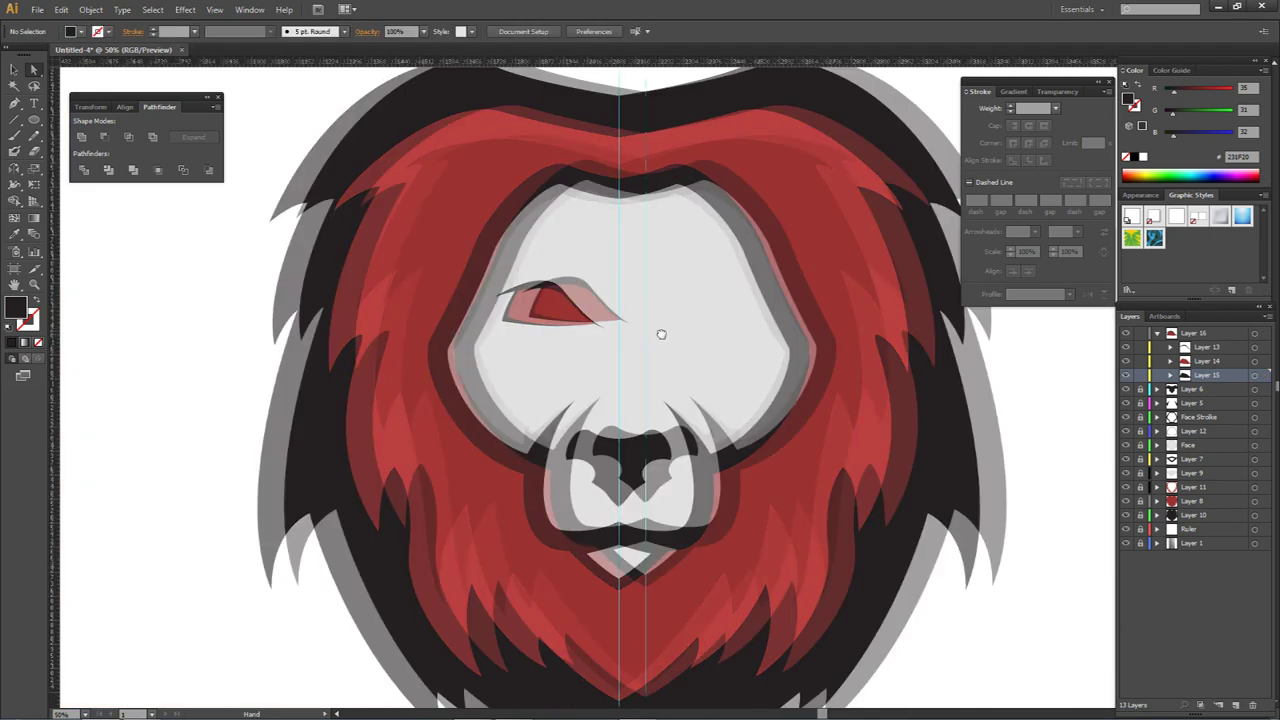
# Step: Duplicate the left eye with its lid and outline to the other side of the face, and mirror the copy horizontally
pyautogui.scroll(3, 620, 323)
pyautogui.moveTo(708, 264); pyautogui.dragTo(553, 326)
pyautogui.moveTo(637, 270); pyautogui.dragTo(585, 292)
pyautogui.click(646, 292)
pyautogui.moveTo(688, 272); pyautogui.dragTo(505, 350)
pyautogui.rightClick(695, 300)
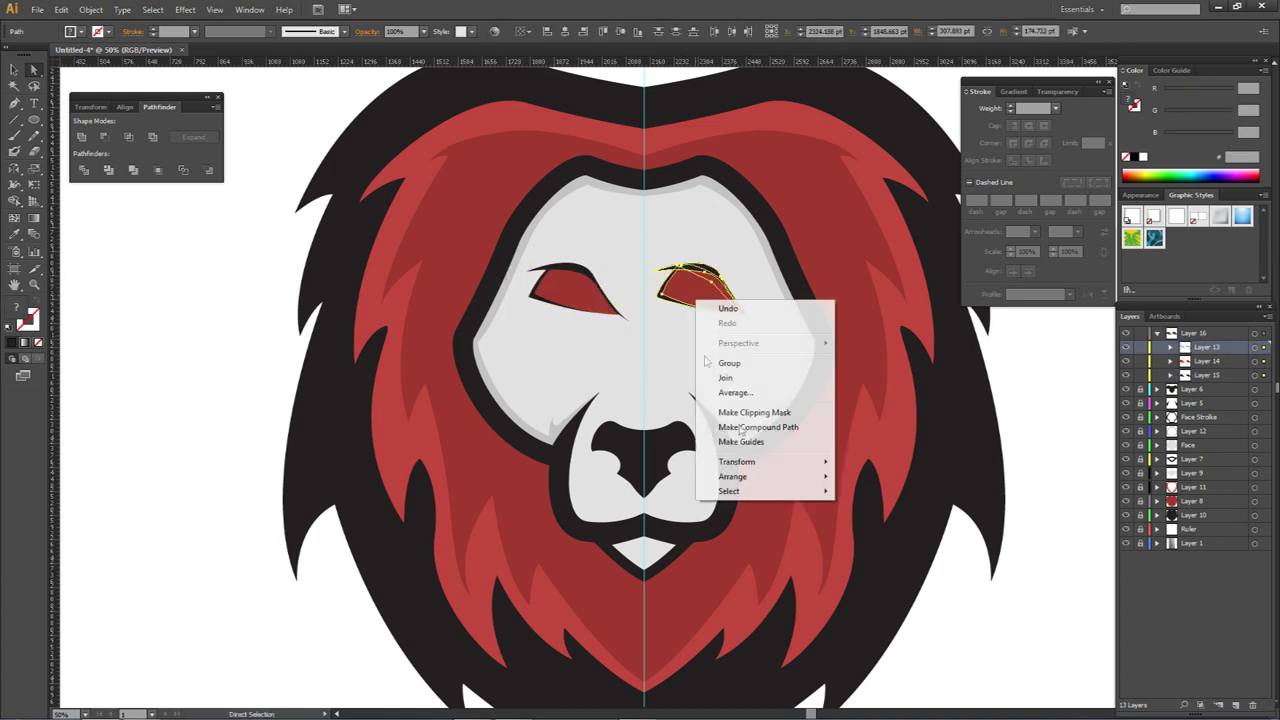
pyautogui.moveTo(797, 466)
pyautogui.click(858, 512)
pyautogui.press('Return')
# Step: Move the mirrored eye into place symmetrically across the centre guide, and deselect it
pyautogui.scroll(3, 680, 329)
pyautogui.moveTo(605, 316); pyautogui.dragTo(617, 315)
pyautogui.click(653, 334)
# Step: Examine the whole lion head beside the pencil sketch, and check the eyes and muzzle up close
pyautogui.scroll(-5, 659, 334)
pyautogui.moveTo(708, 347); pyautogui.dragTo(709, 361)
pyautogui.scroll(-1, 732, 369)
pyautogui.scroll(1, 705, 363)
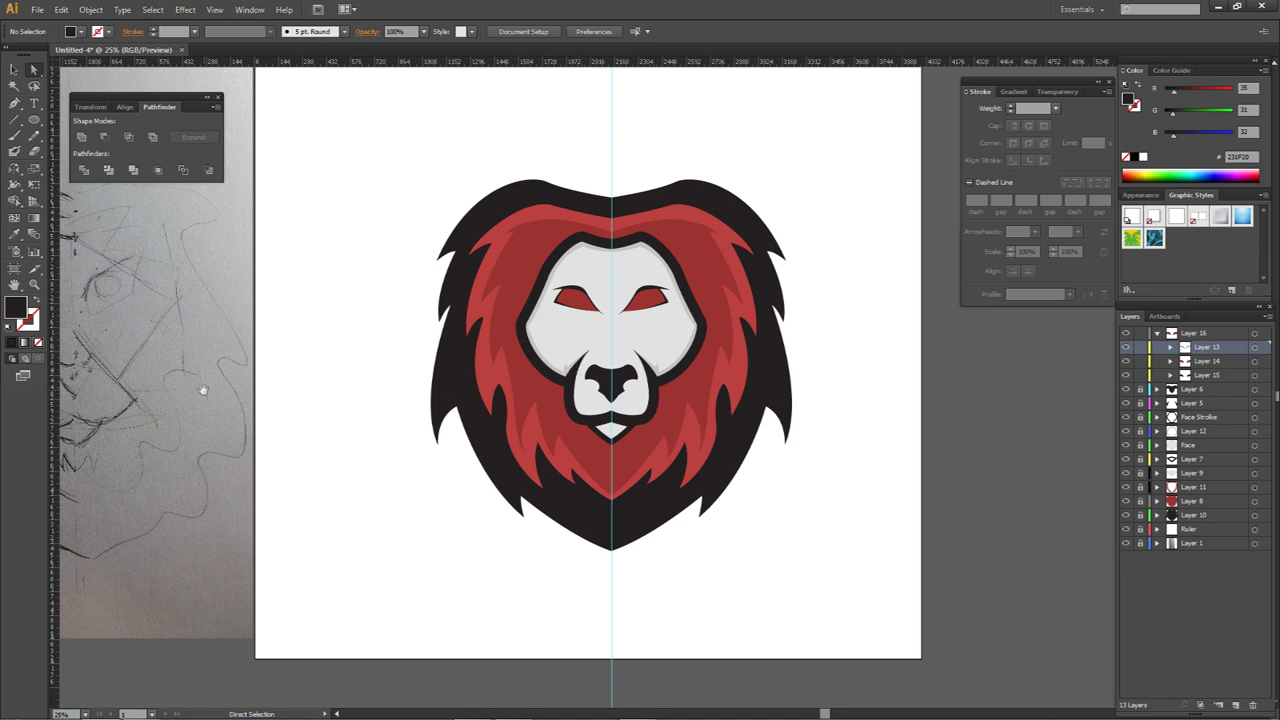
pyautogui.moveTo(203, 389); pyautogui.dragTo(364, 385)
pyautogui.moveTo(876, 355); pyautogui.dragTo(775, 355)
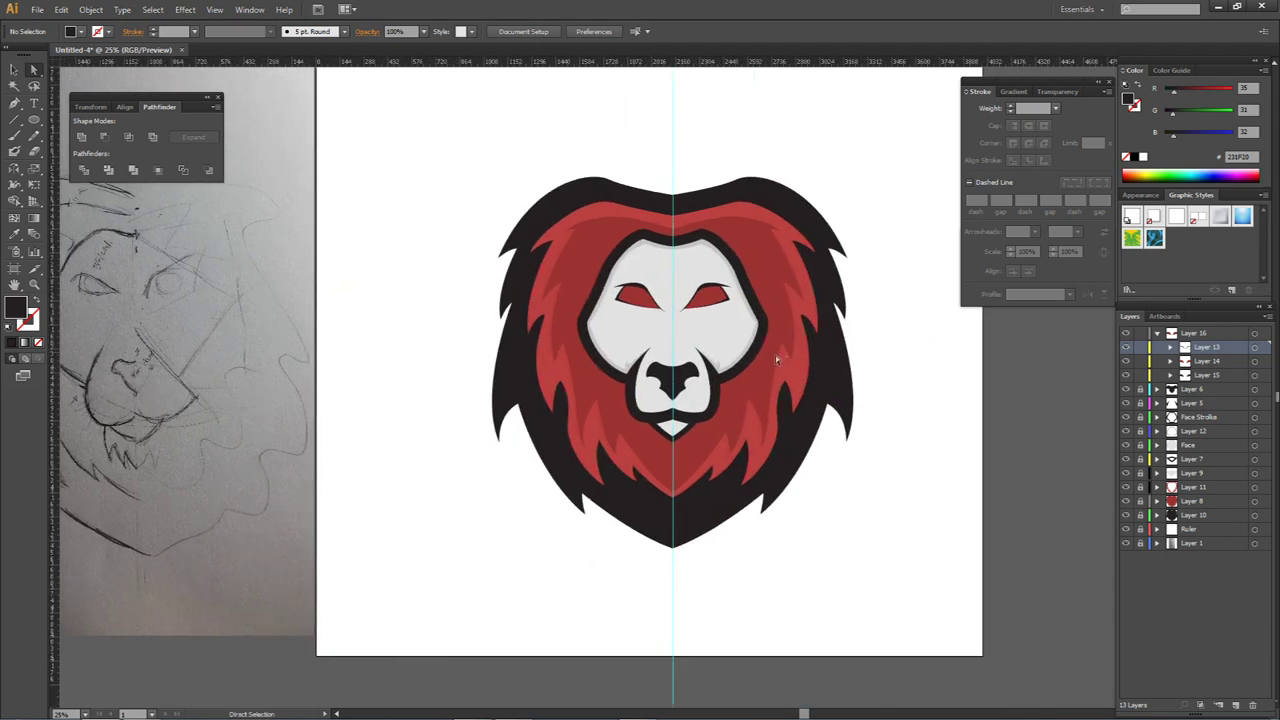
pyautogui.scroll(3, 704, 374)
pyautogui.scroll(-5, 604, 372)
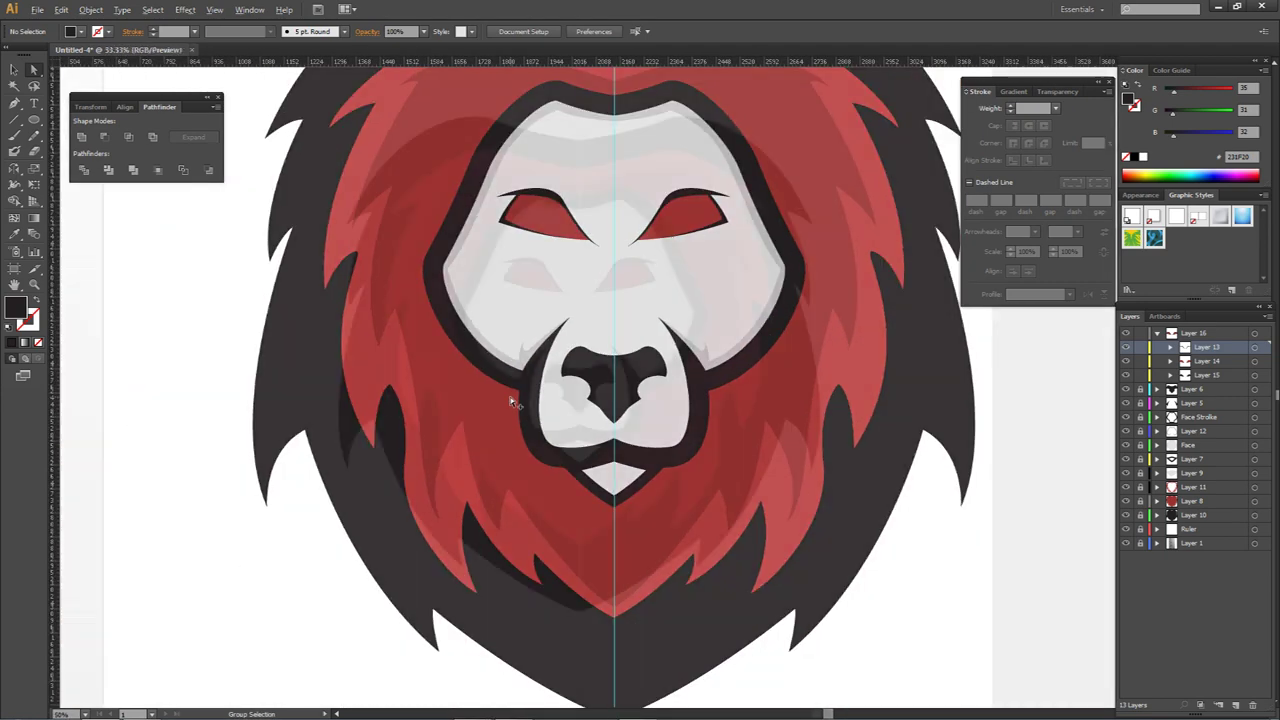
pyautogui.scroll(5, 693, 443)
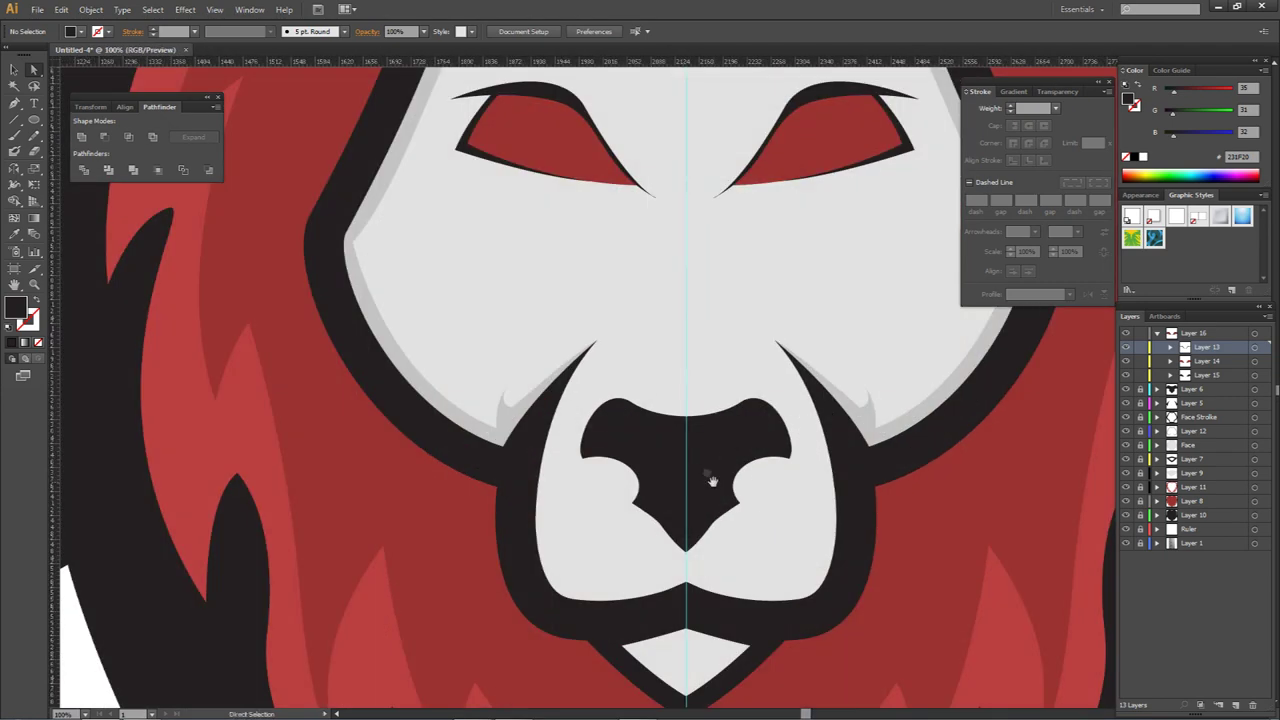
# Step: Collapse the combined eye layer, Layer 16, and unlock Layer 6
pyautogui.click(1157, 333)
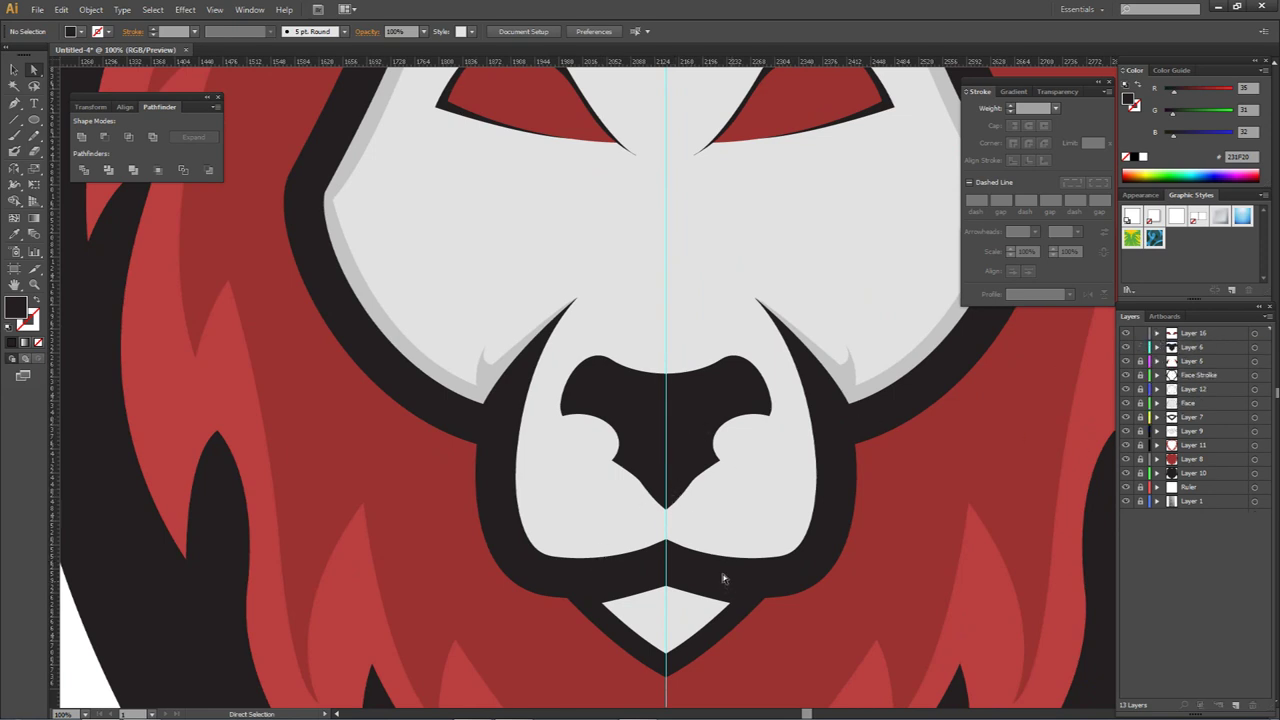
pyautogui.scroll(-2, 679, 470)
pyautogui.scroll(-3, 679, 470)
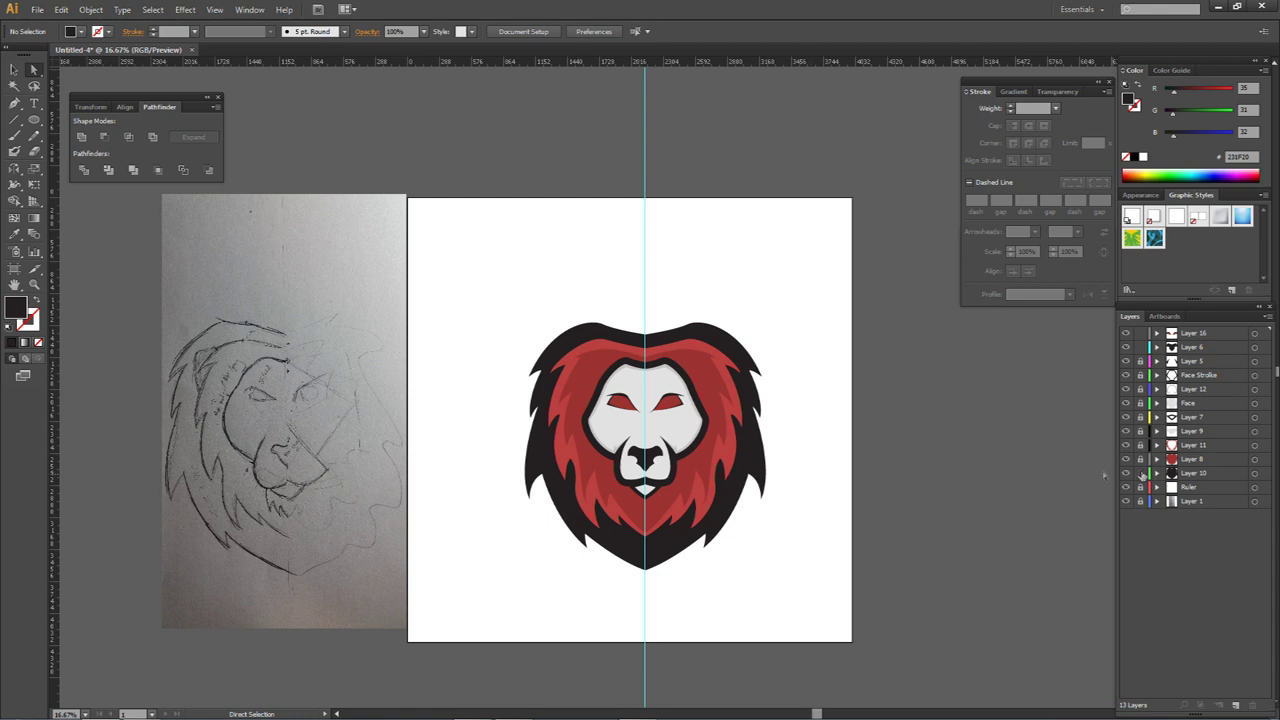
# Step: Unlock Layer 10, adjust the tips of the large lower side spikes on the dark outer mane, and deselect it
pyautogui.scroll(2, 527, 500)
pyautogui.moveTo(489, 518); pyautogui.dragTo(492, 476)
pyautogui.click(945, 510)
pyautogui.moveTo(935, 500); pyautogui.dragTo(934, 496)
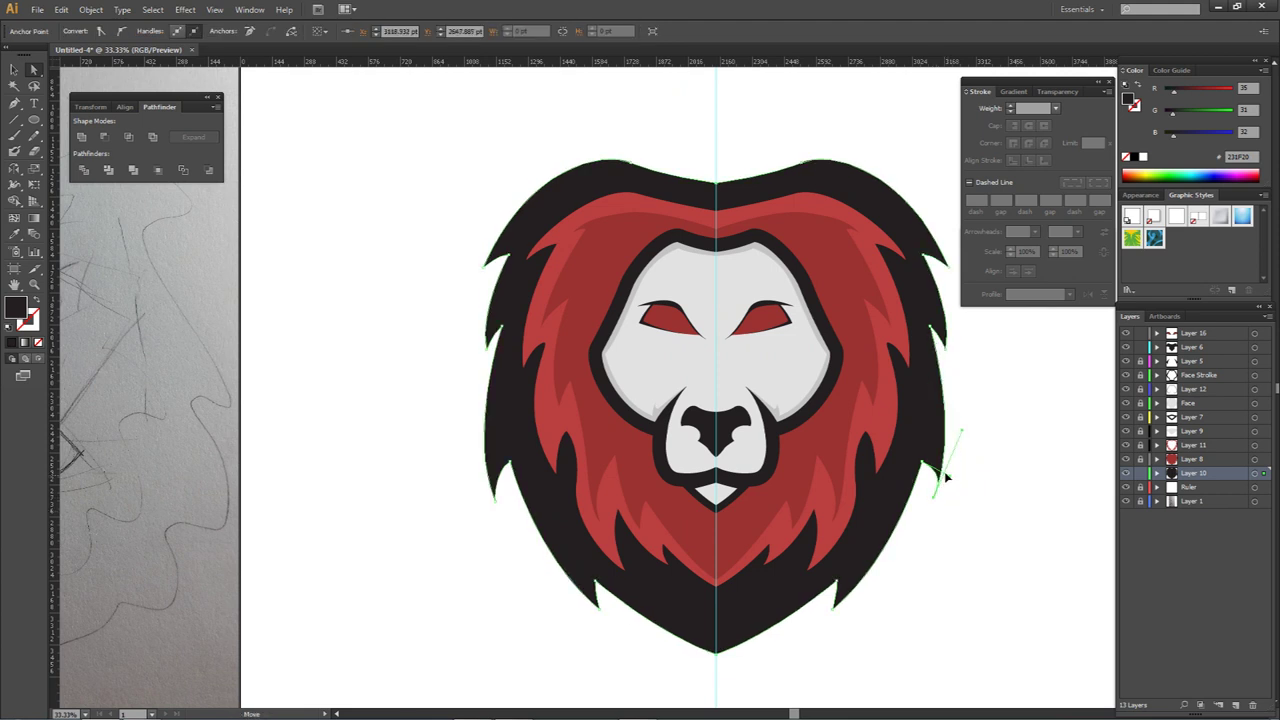
pyautogui.keyDown('alt'); pyautogui.click(978, 467); pyautogui.keyUp('alt')
# Step: Hide the Ruler layer to view the lion head without the centre guide
pyautogui.scroll(-1, 978, 462)
pyautogui.moveTo(969, 463); pyautogui.dragTo(886, 460)
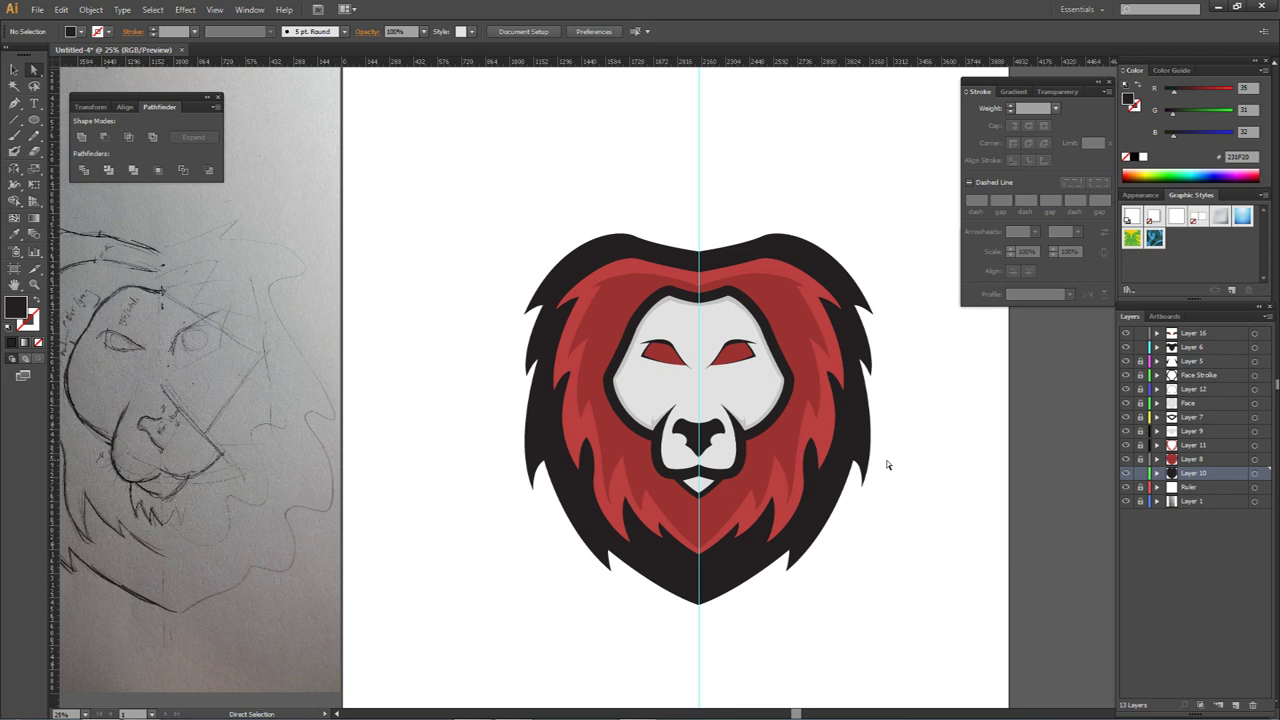
pyautogui.click(1126, 487)
pyautogui.moveTo(881, 500); pyautogui.dragTo(834, 439)
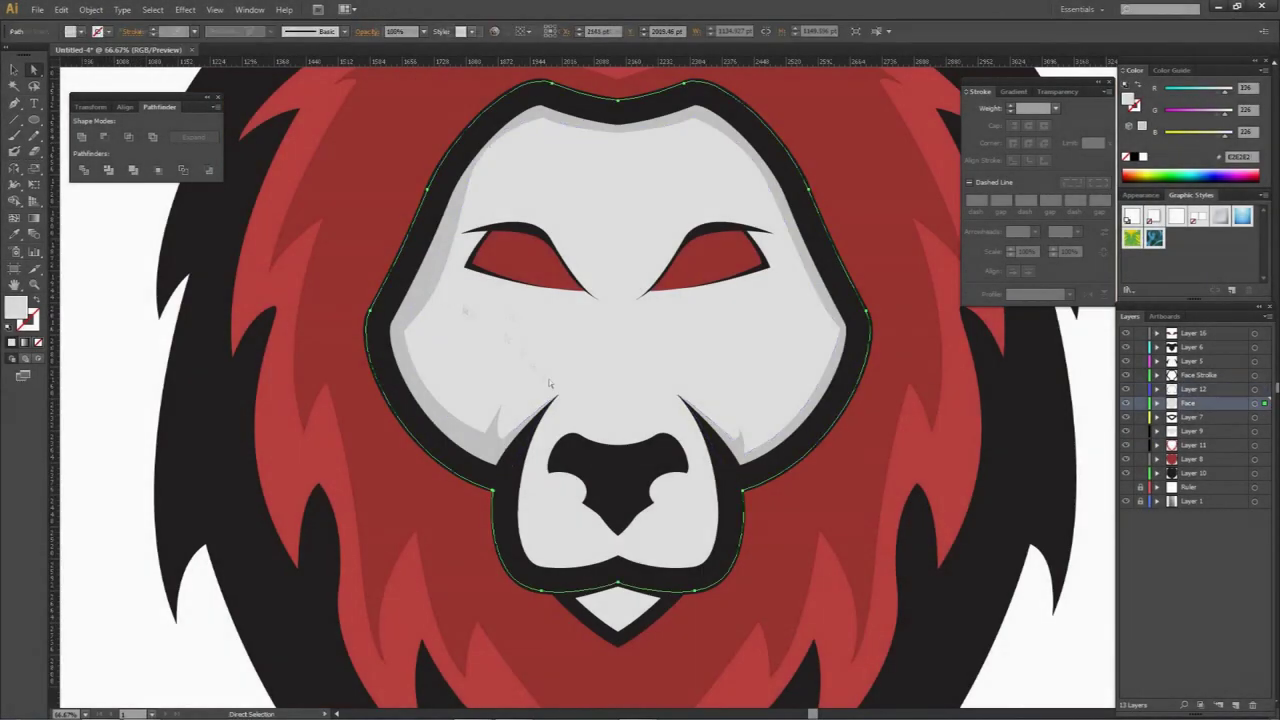
# Step: Select the light grey shading along the inner edge of the face in Layer 12
pyautogui.click(708, 400)
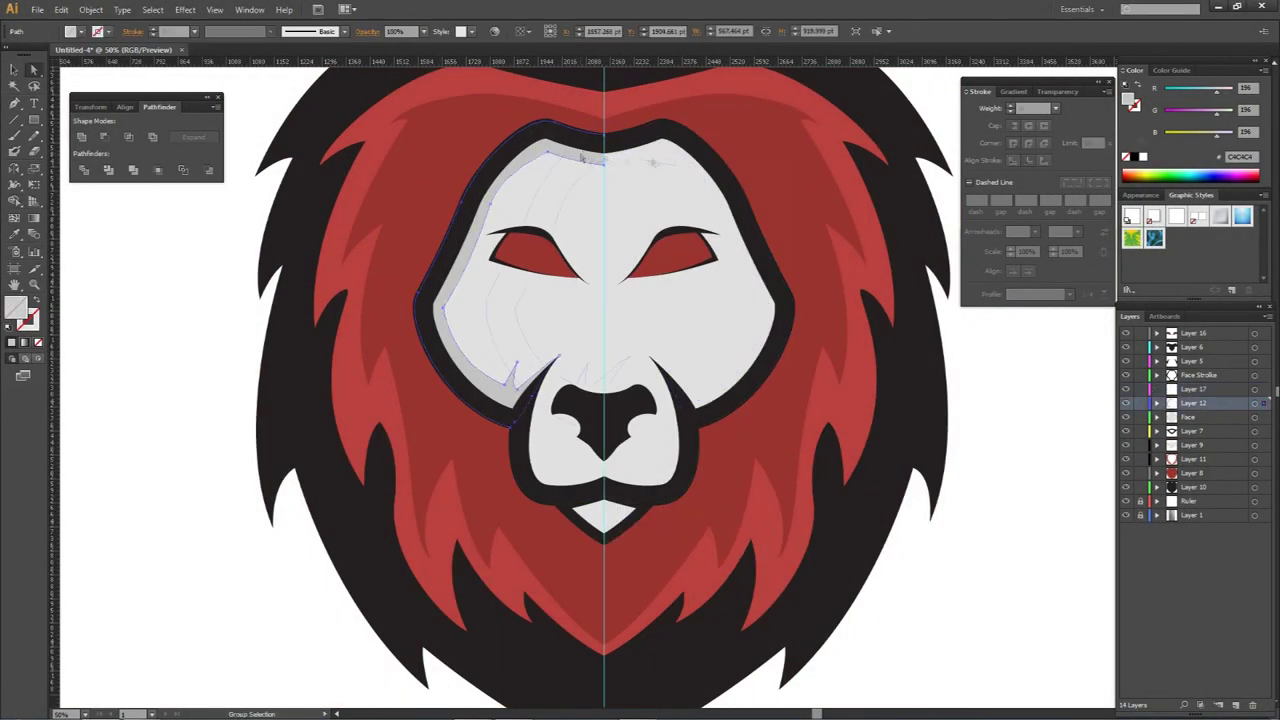